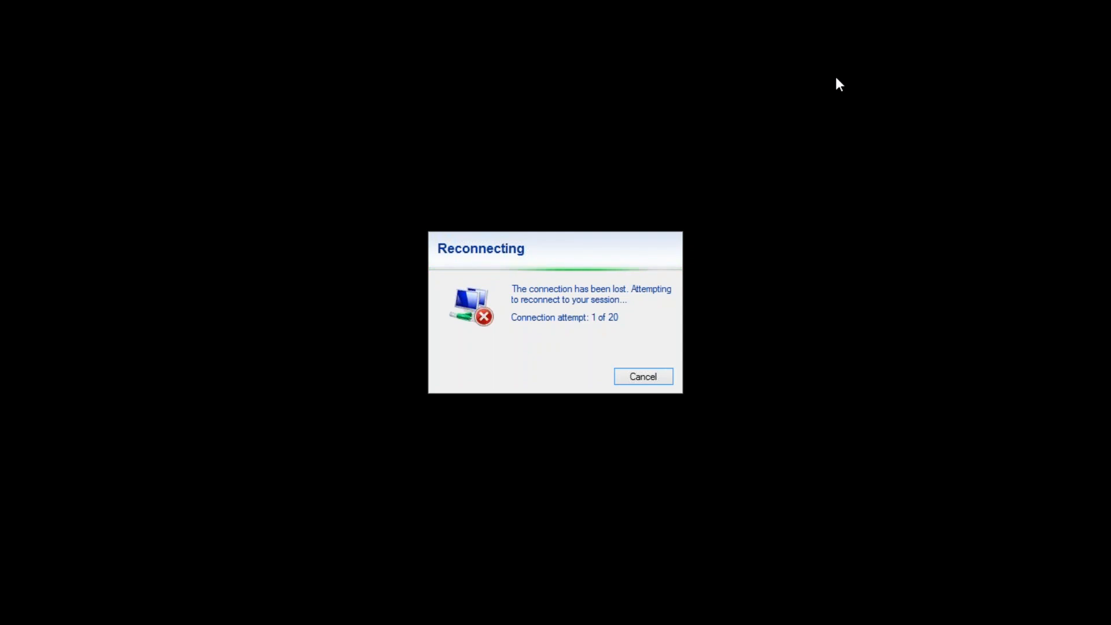
left_click(652, 377)
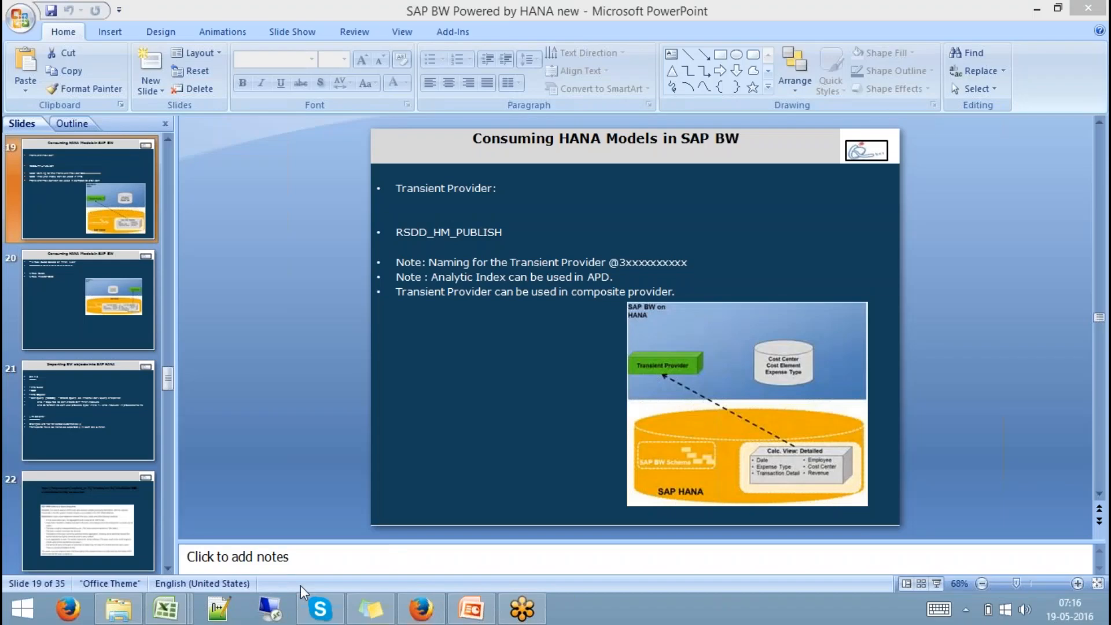
left_click(269, 609)
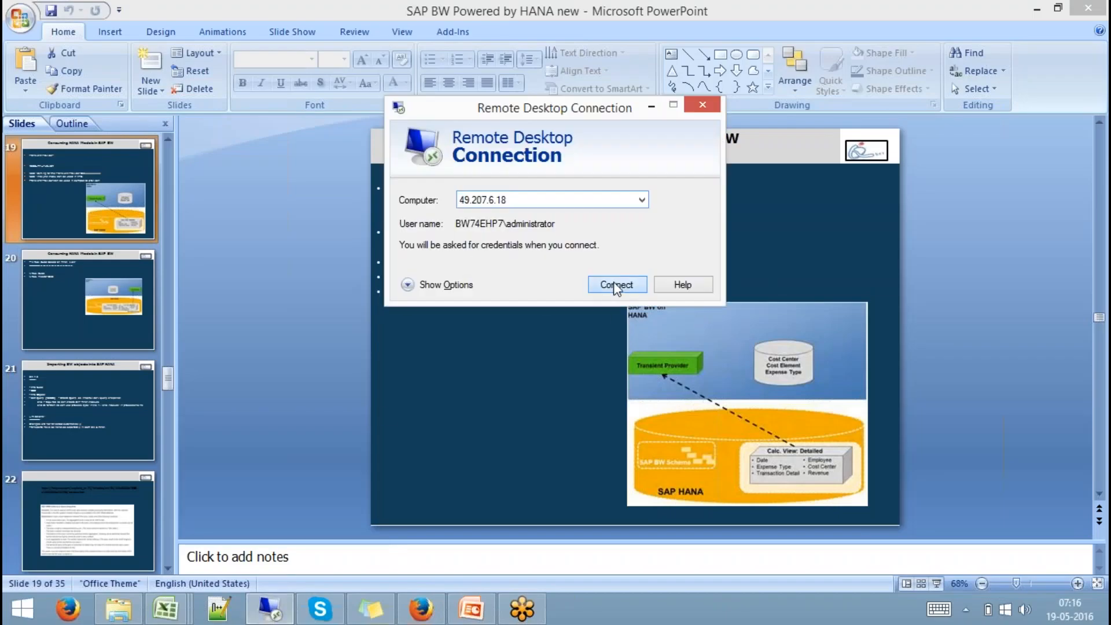
left_click(616, 285)
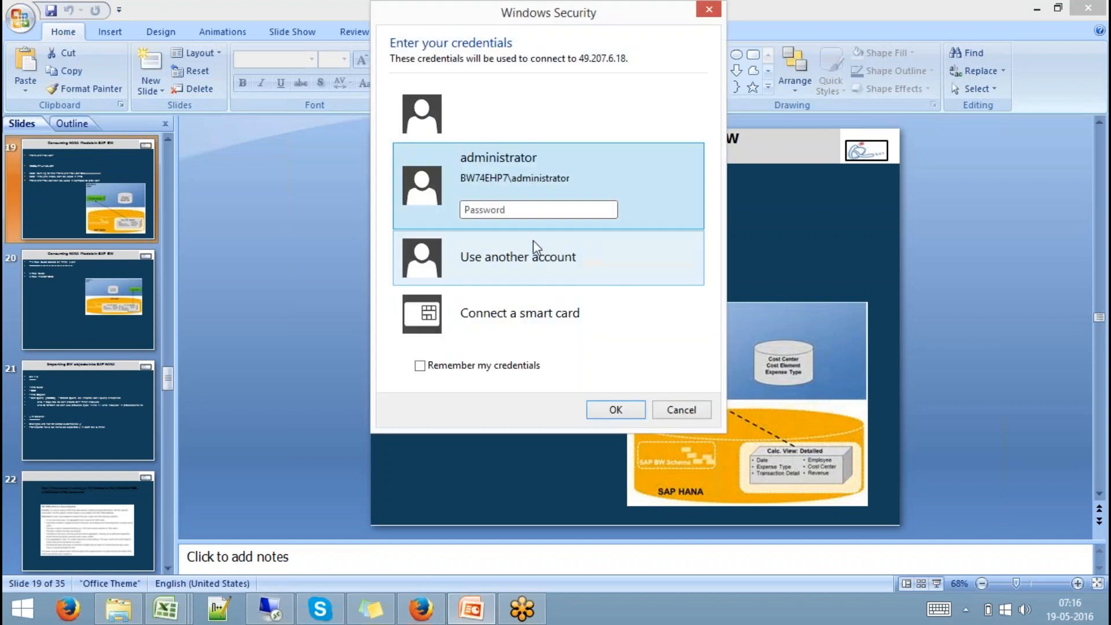
left_click(507, 210)
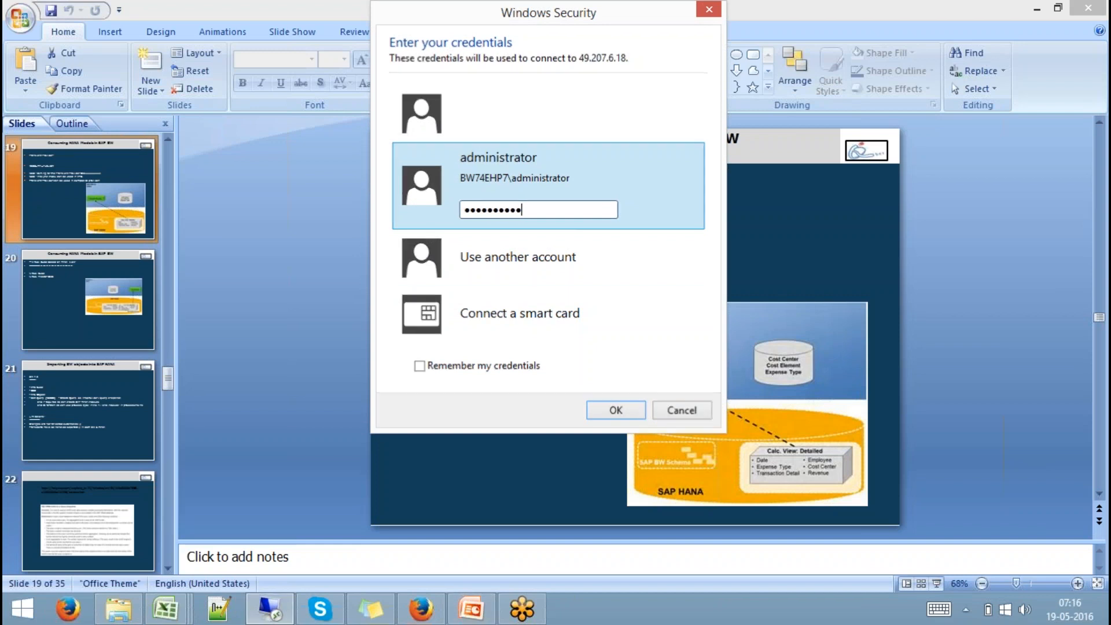
key("Return")
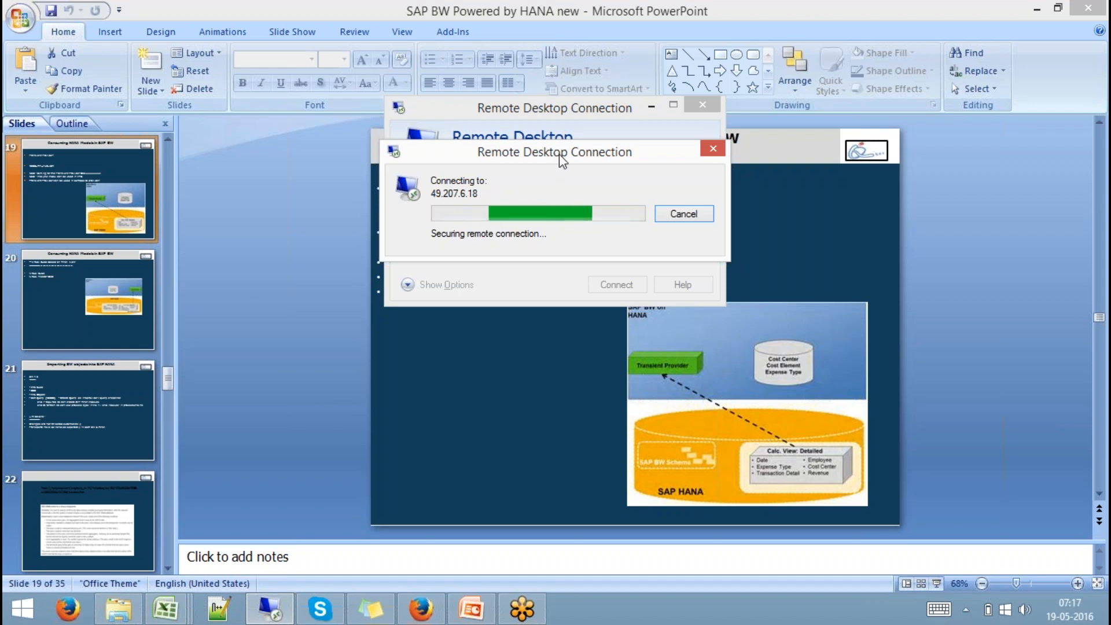
- Move the connection progress window aside and cancel the stalled attempt
left_click_drag(564, 158, 494, 192)
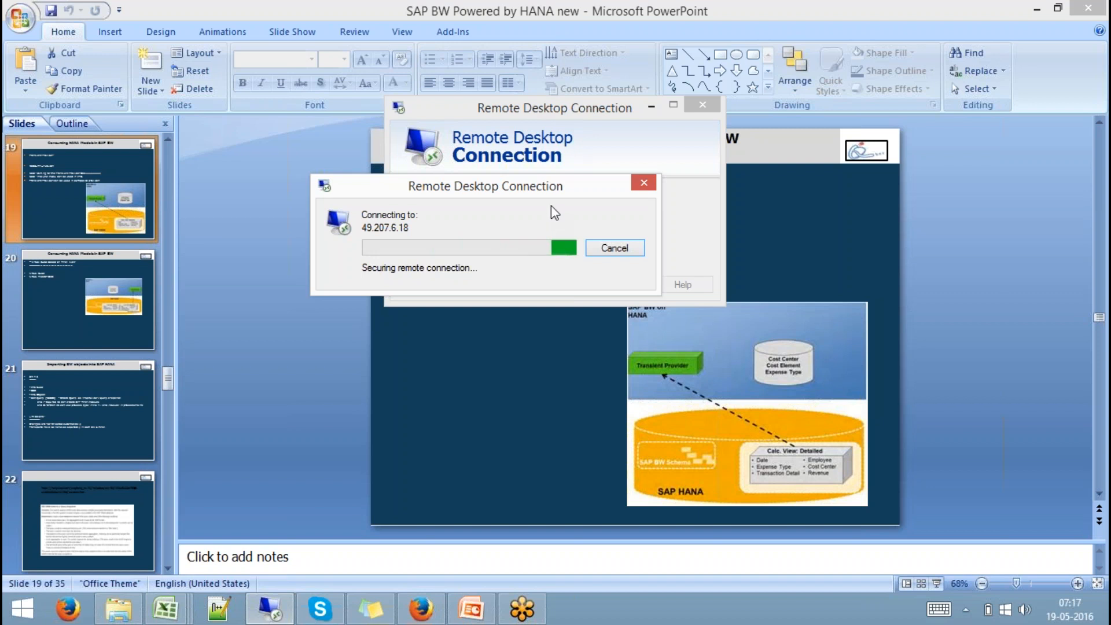
left_click_drag(558, 196, 575, 274)
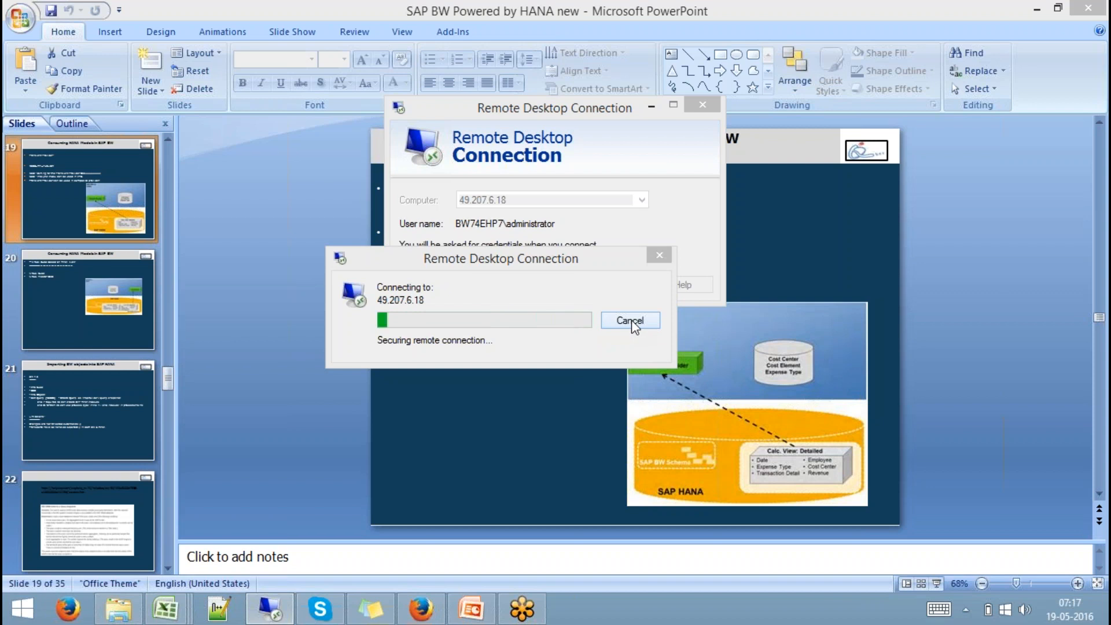
left_click(631, 321)
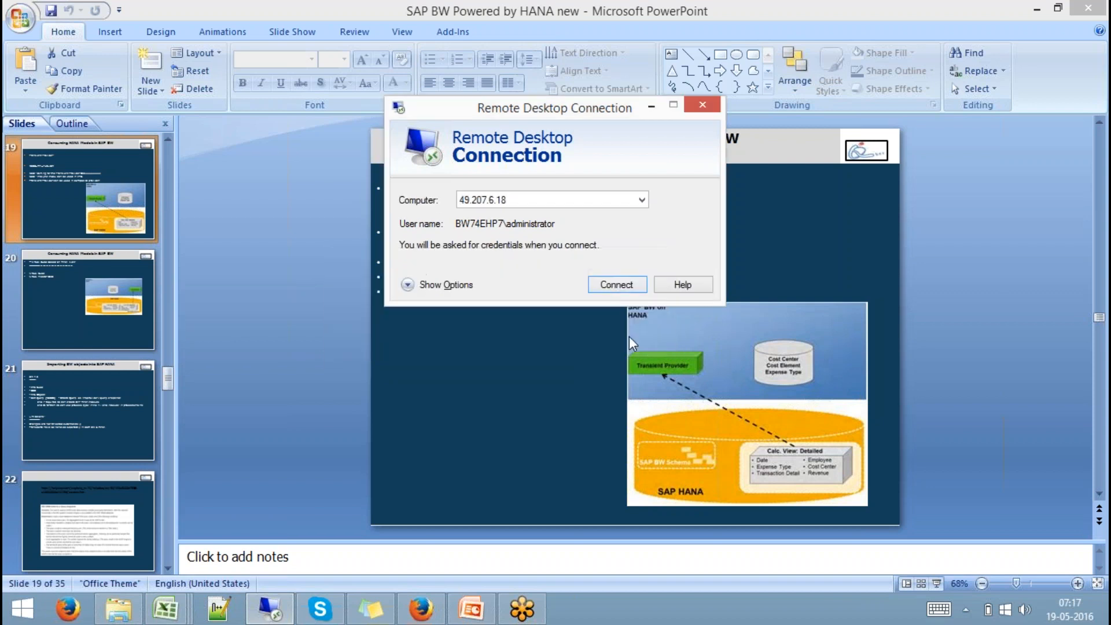
left_click(603, 287)
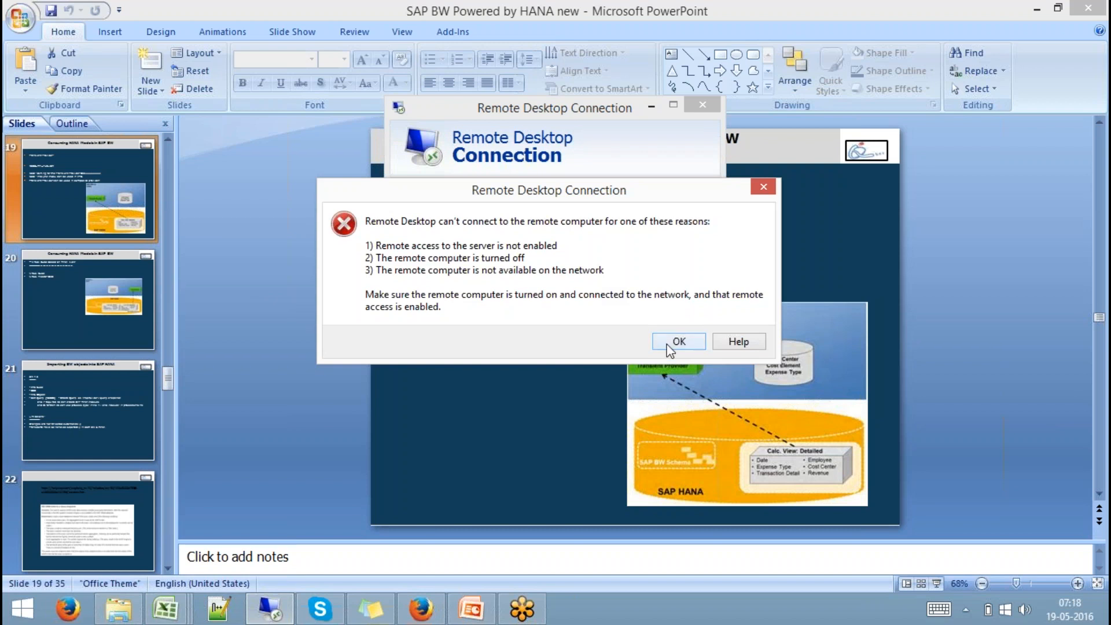
left_click(673, 343)
left_click(626, 289)
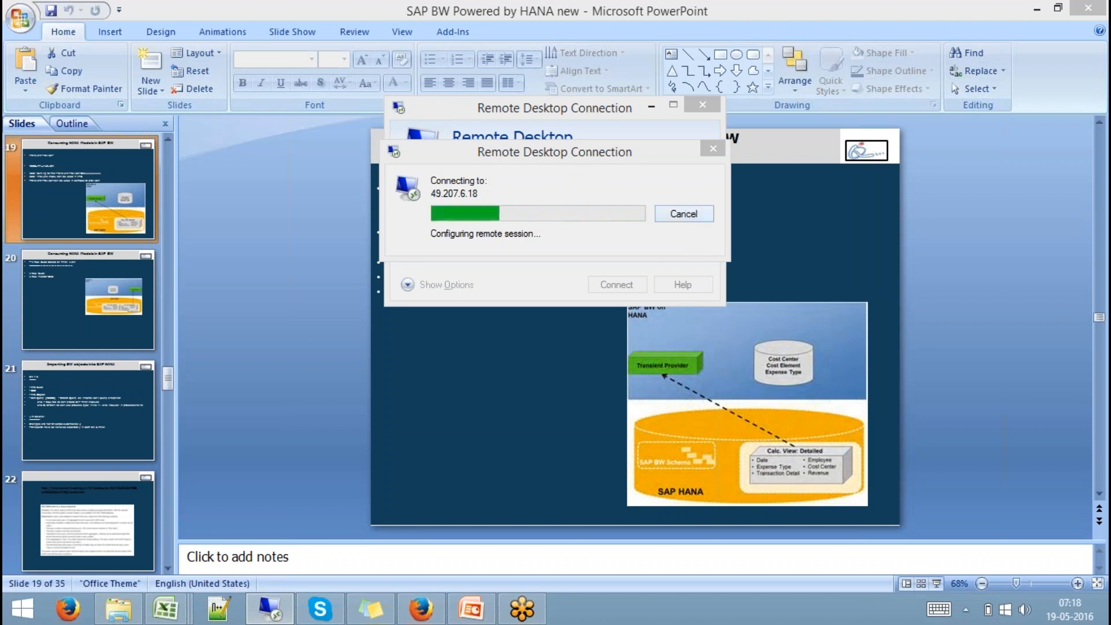
- Submit the administrator password, cancel the stalled attempt, and reopen the connection window
left_click(531, 209)
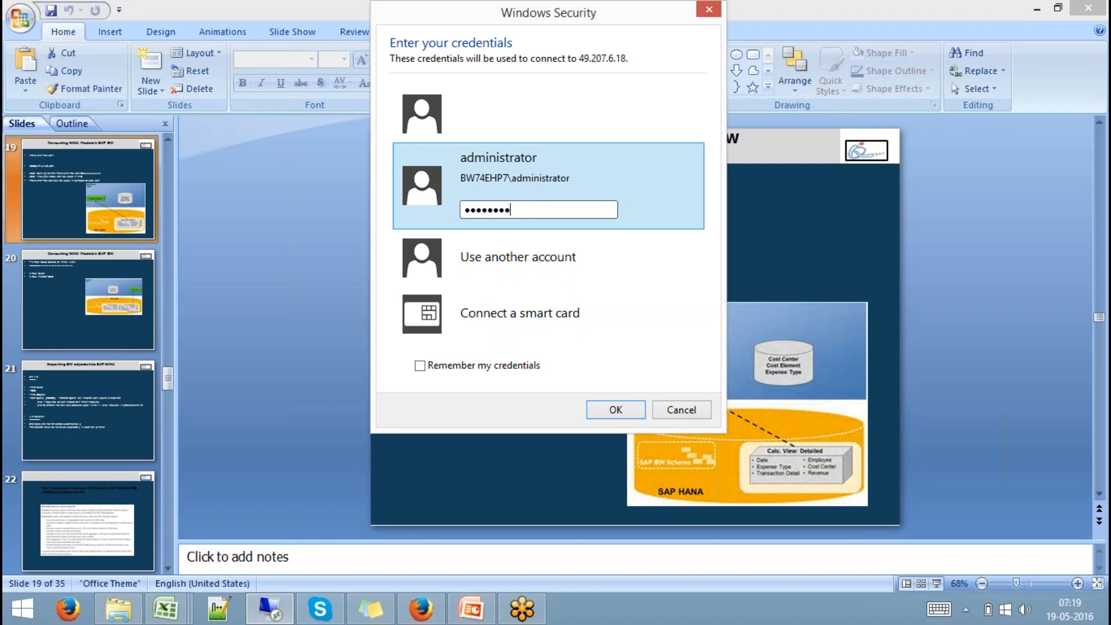
key("Return")
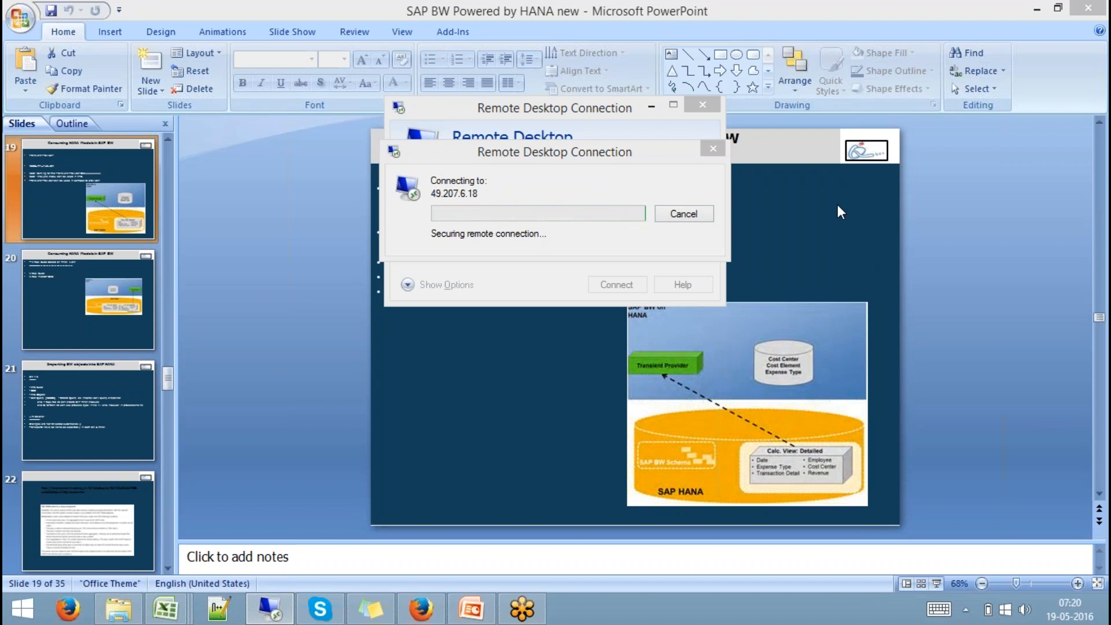
left_click(685, 214)
left_click(703, 105)
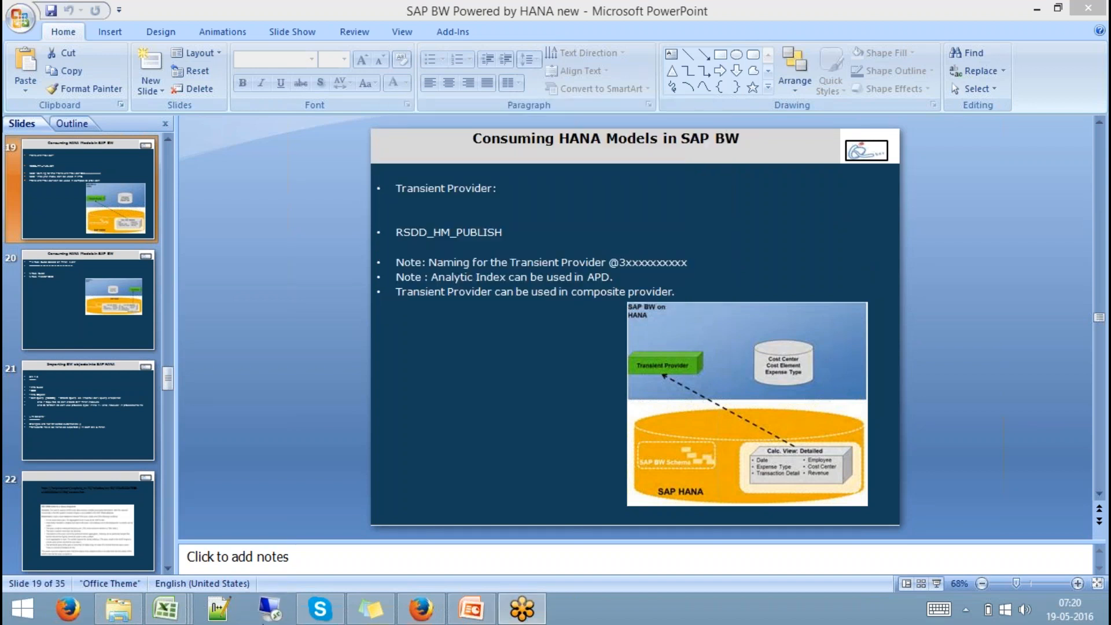
left_click(259, 612)
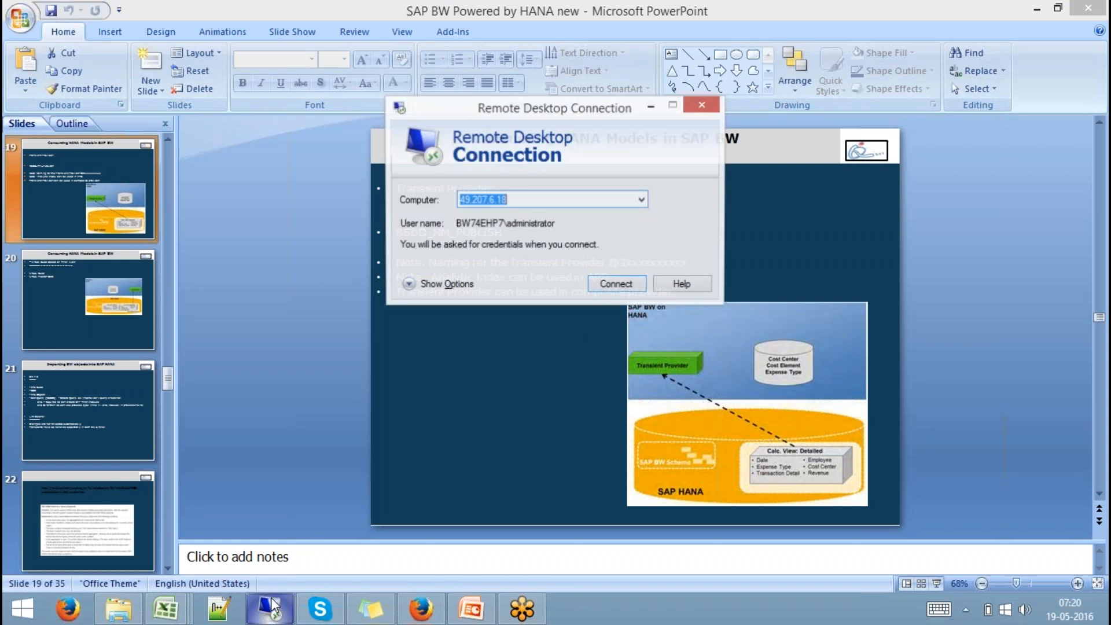
- Retry 49.207.6.18 after another cannot-connect error, then bring up the Windows Start screen
left_click(608, 286)
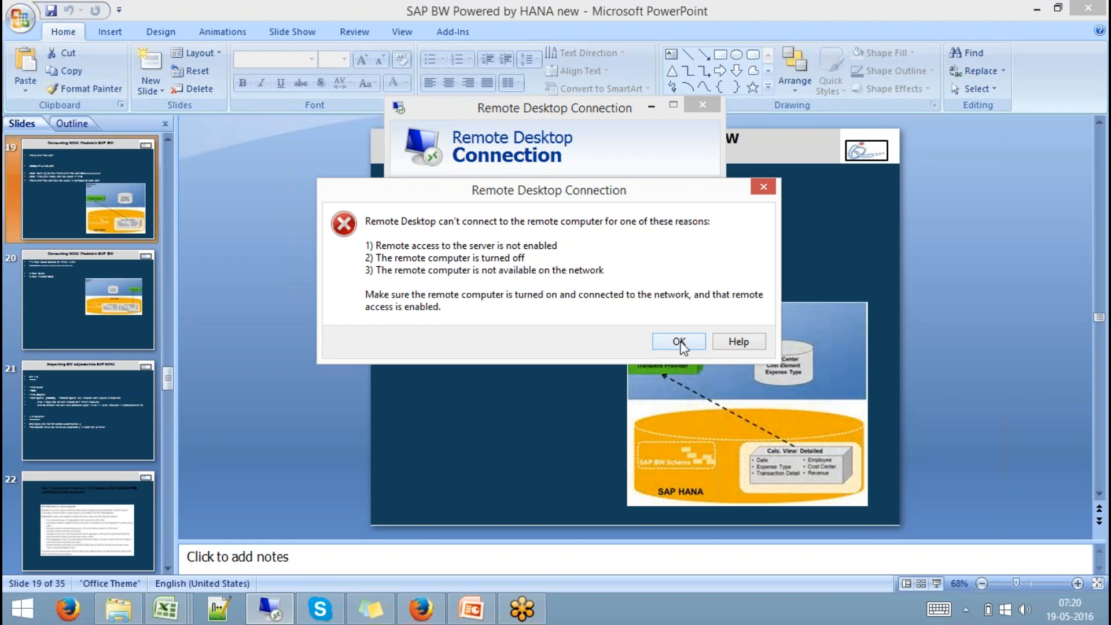
left_click(680, 342)
left_click(599, 287)
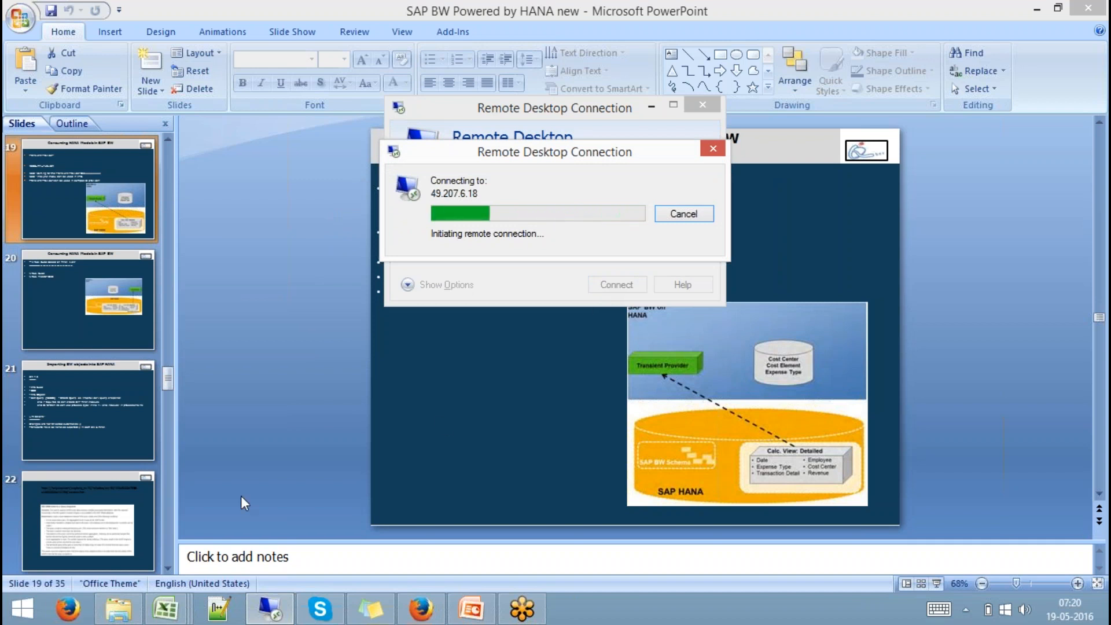
left_click(18, 618)
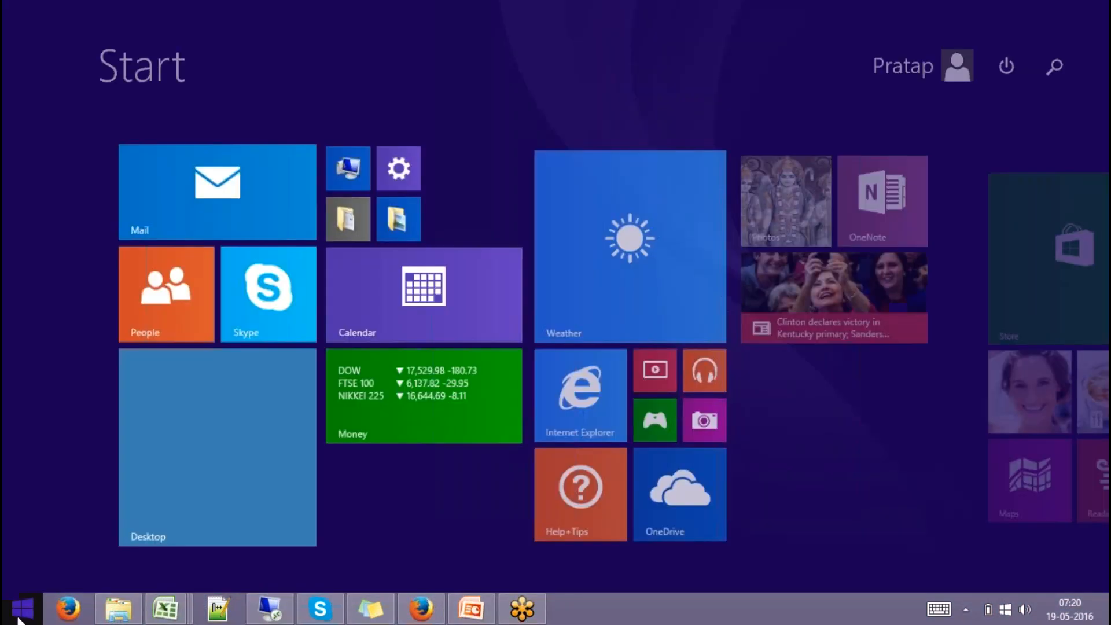
- Search 'team' on the Start screen, launch TeamViewer 11, and minimize it
type("teamViewer 11")
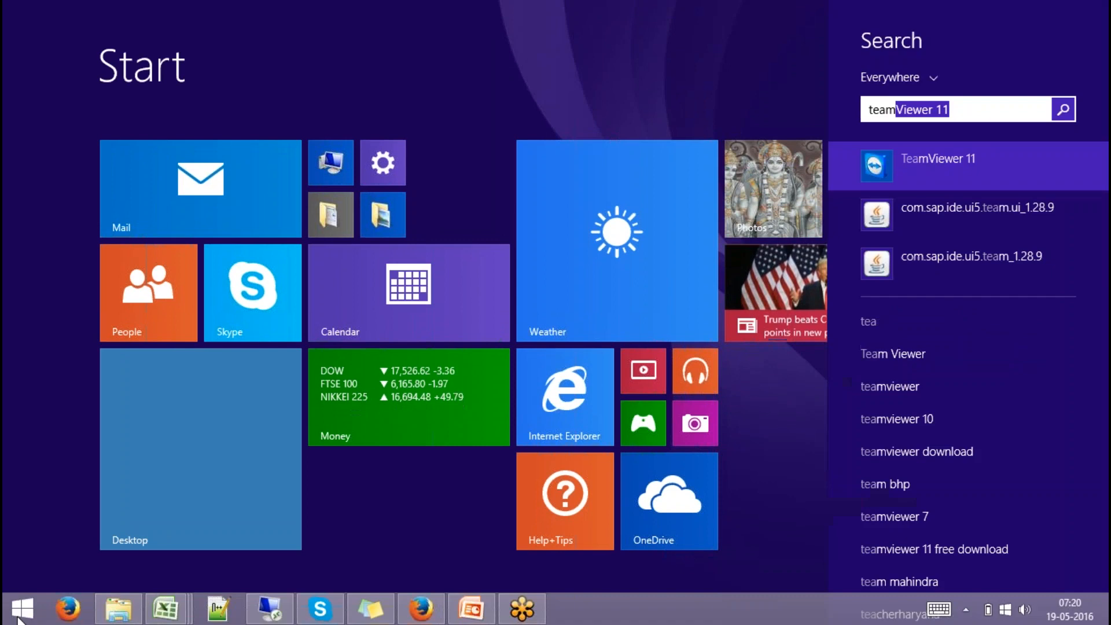
left_click(926, 176)
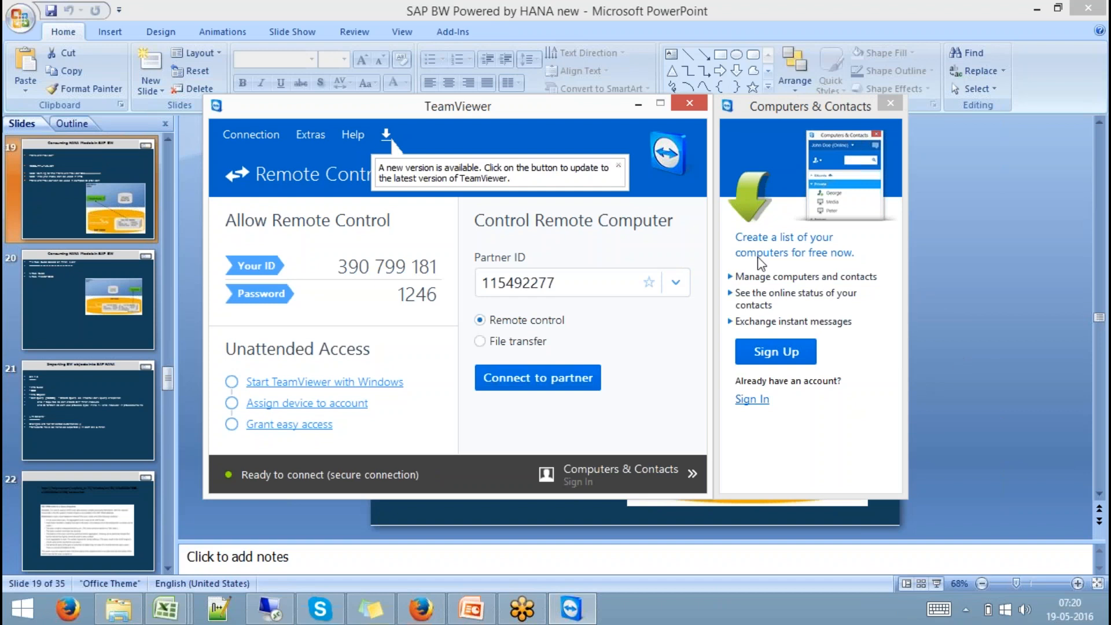
left_click(639, 104)
left_click(680, 342)
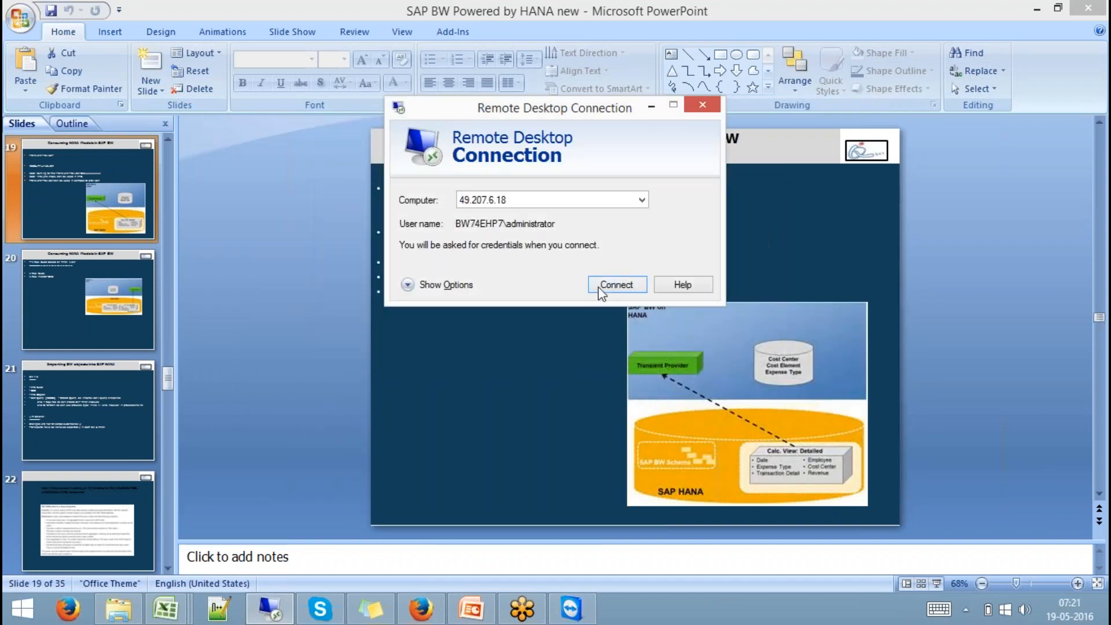
left_click(606, 289)
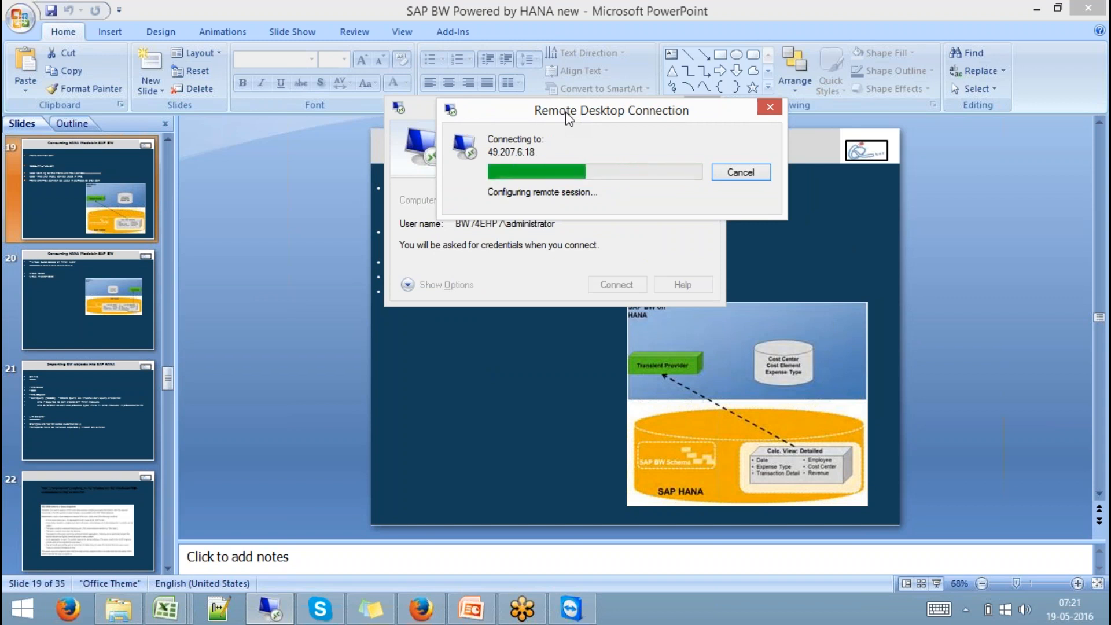
left_click_drag(537, 210, 535, 147)
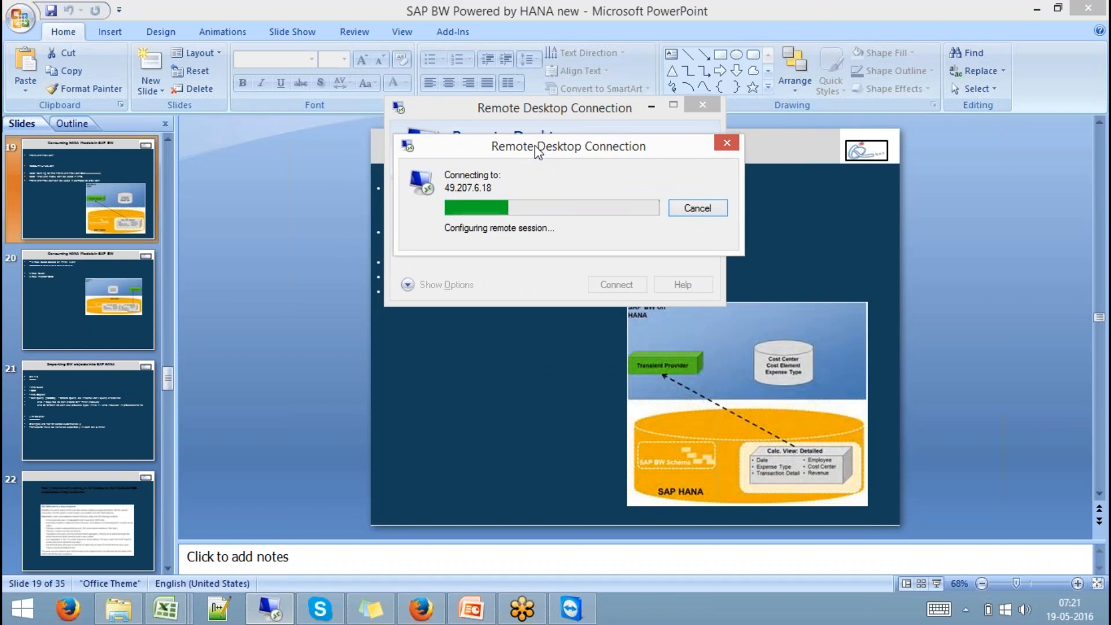
left_click(581, 613)
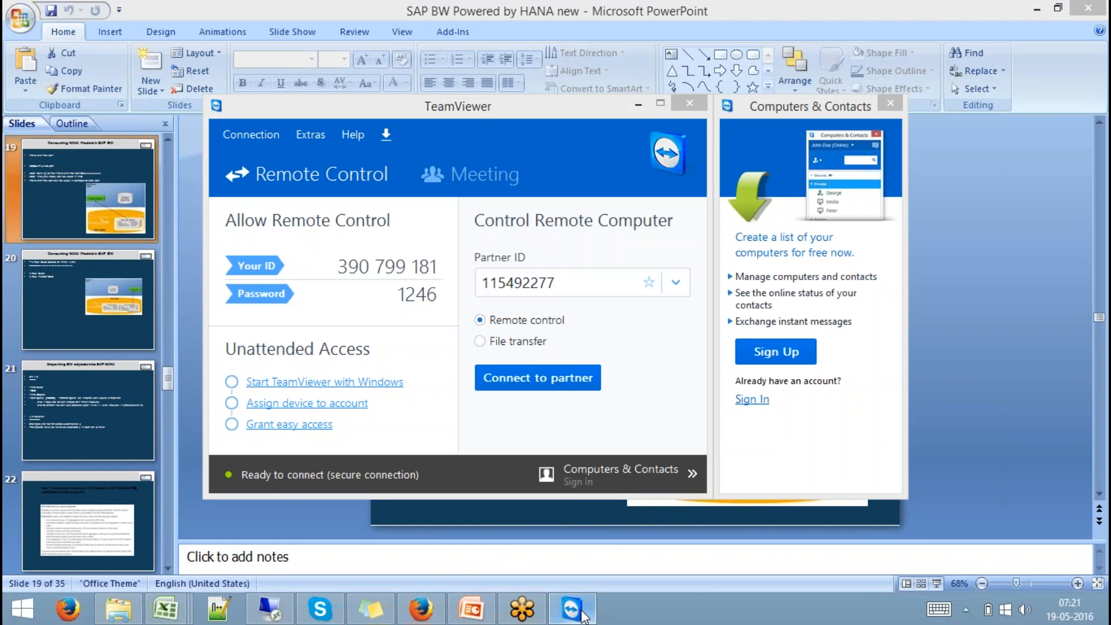
left_click(580, 611)
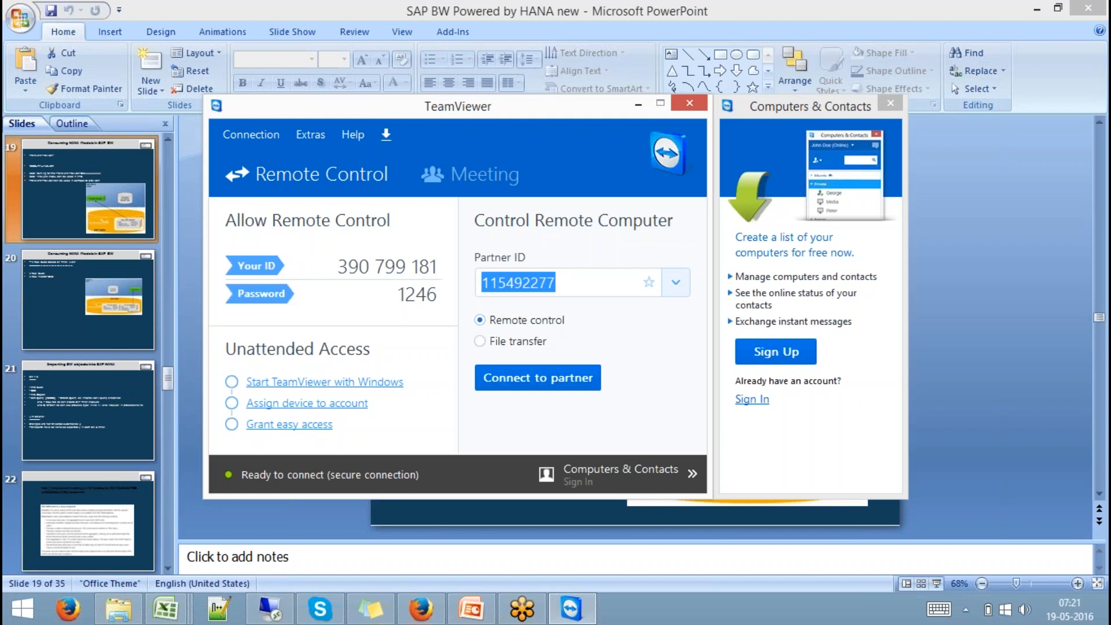
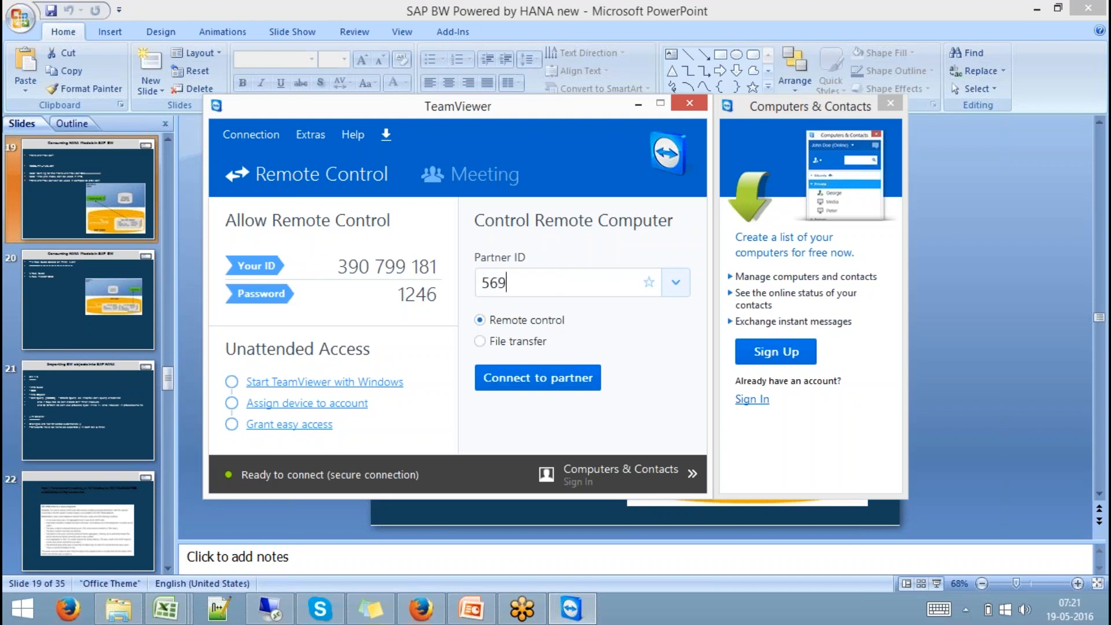
- Connect TeamViewer to the partner computer DELL-PC using its partner ID and password
key("Return")
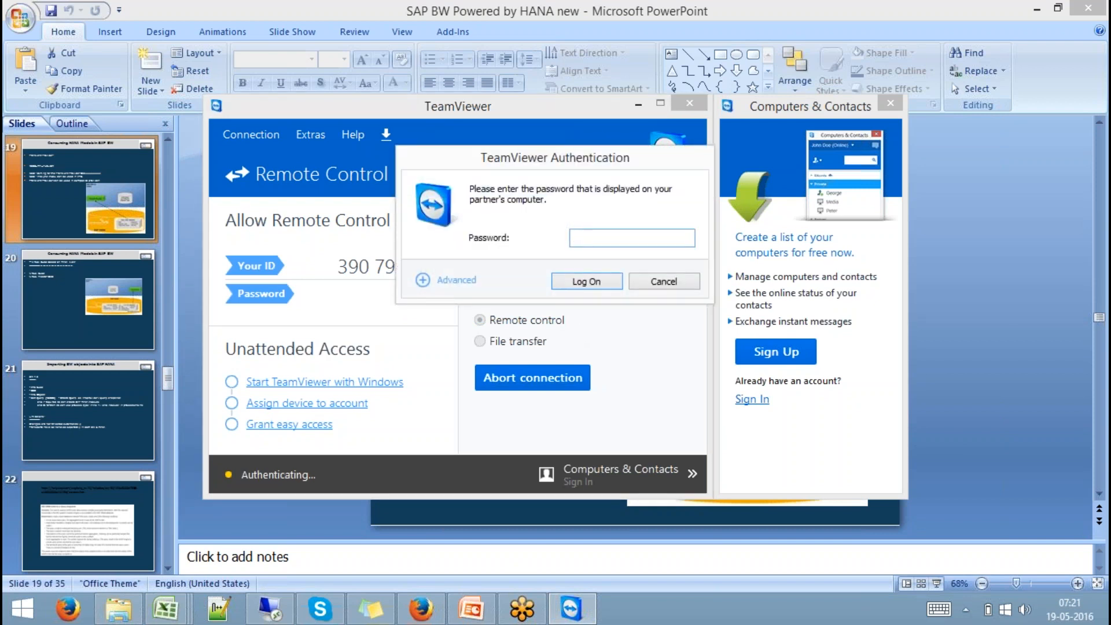
key("Return")
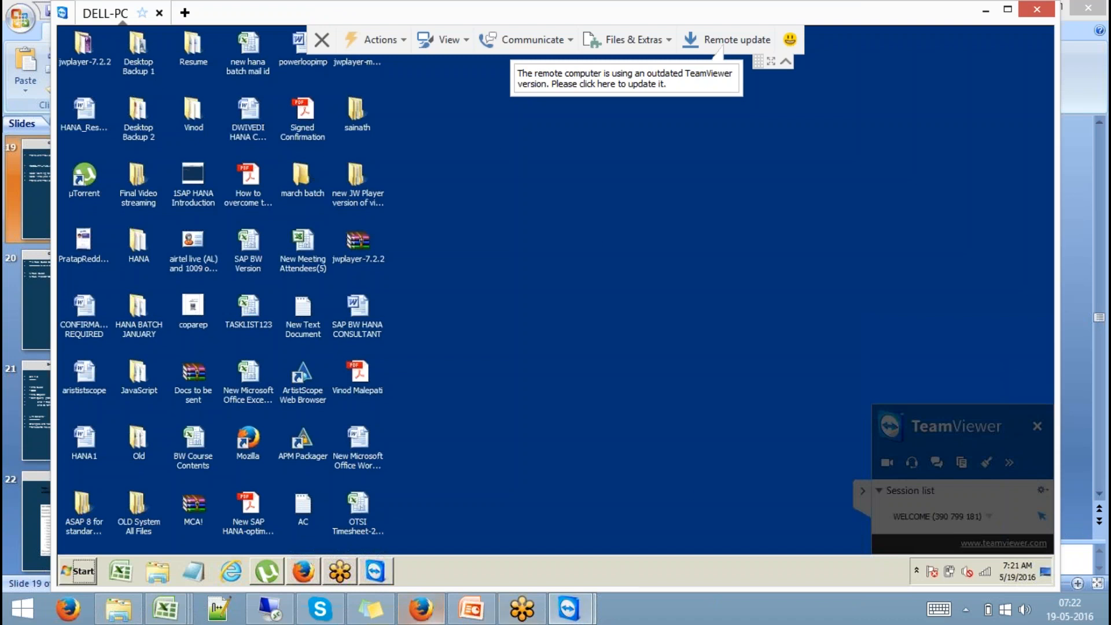
- On DELL-PC, start Remote Desktop Connection to the saved BW server 192.168.1.65
left_click(67, 572)
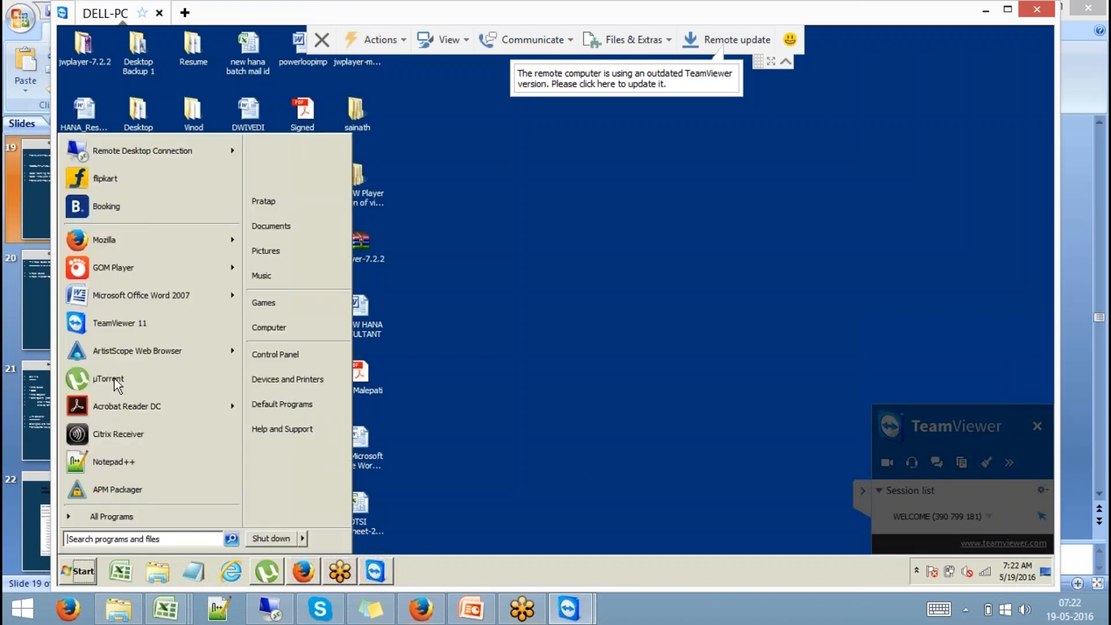
left_click(140, 152)
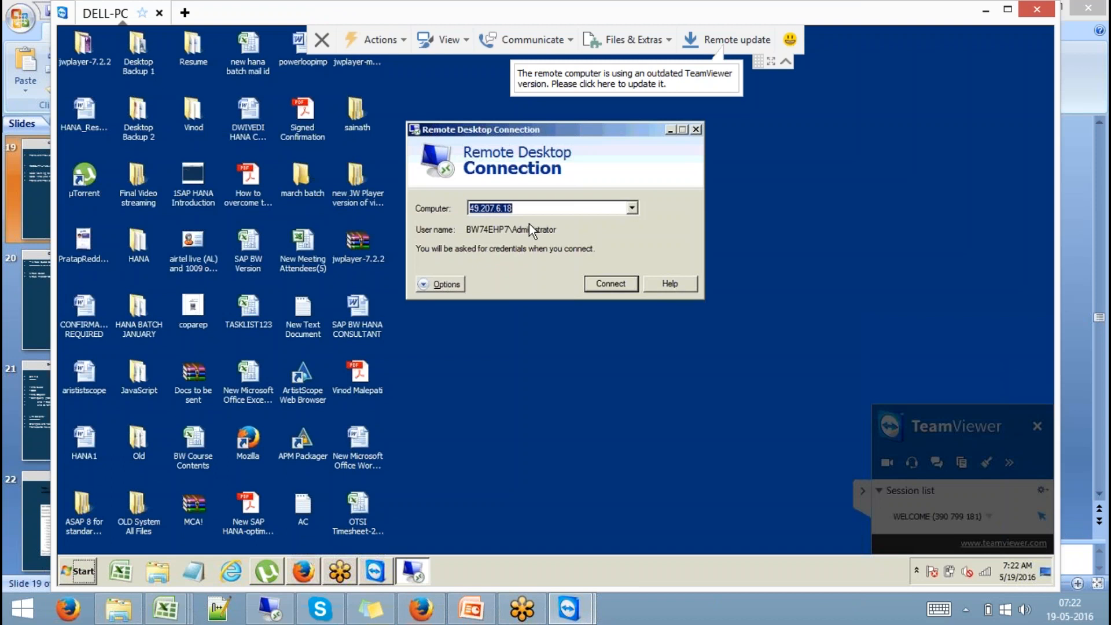
left_click(634, 212)
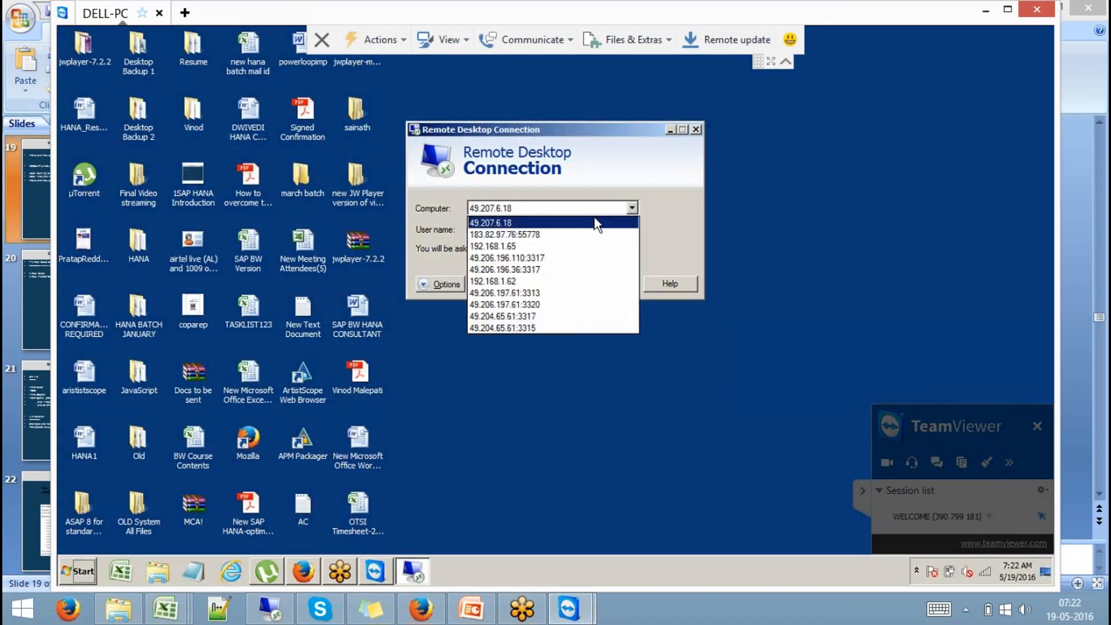
left_click(521, 245)
left_click(614, 286)
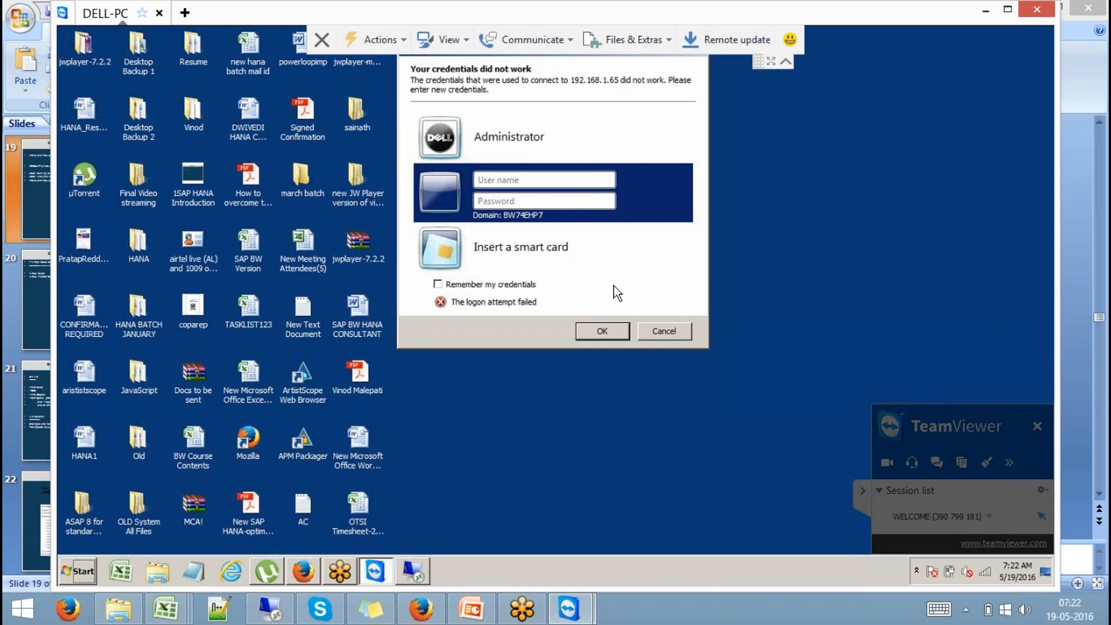
- Submit the administrator user name and password for the server logon
type("Administrtaor")
key("Tab")
type("••••••••••••")
key("Return")
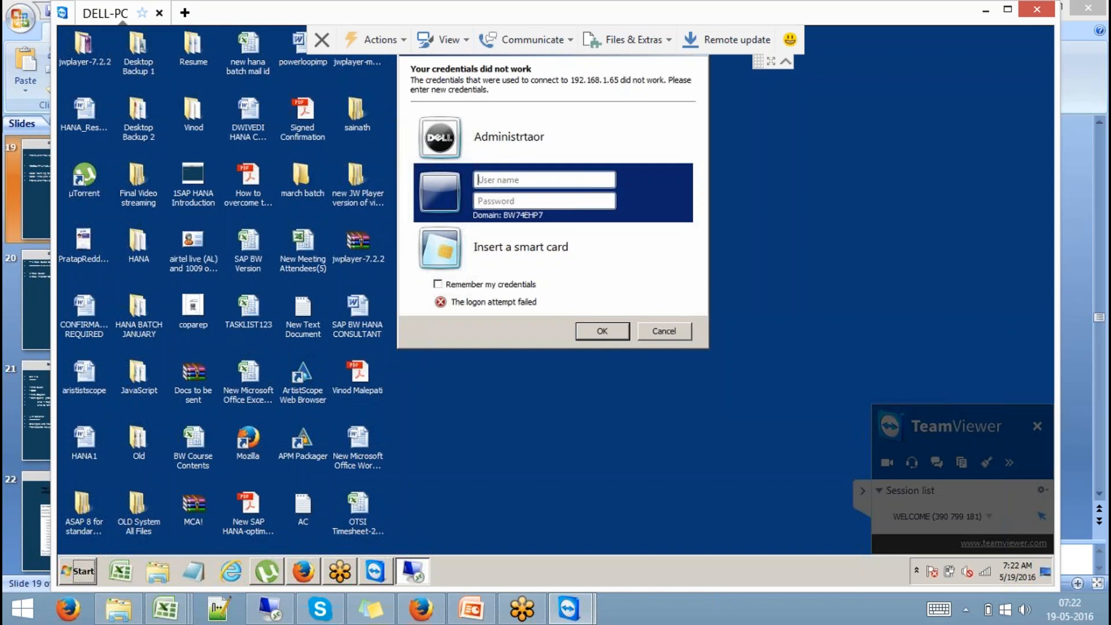
- Re-enter credentials as 'Administrator' and accept the BW74EHP7.SAP.COM certificate warning
left_click(583, 145)
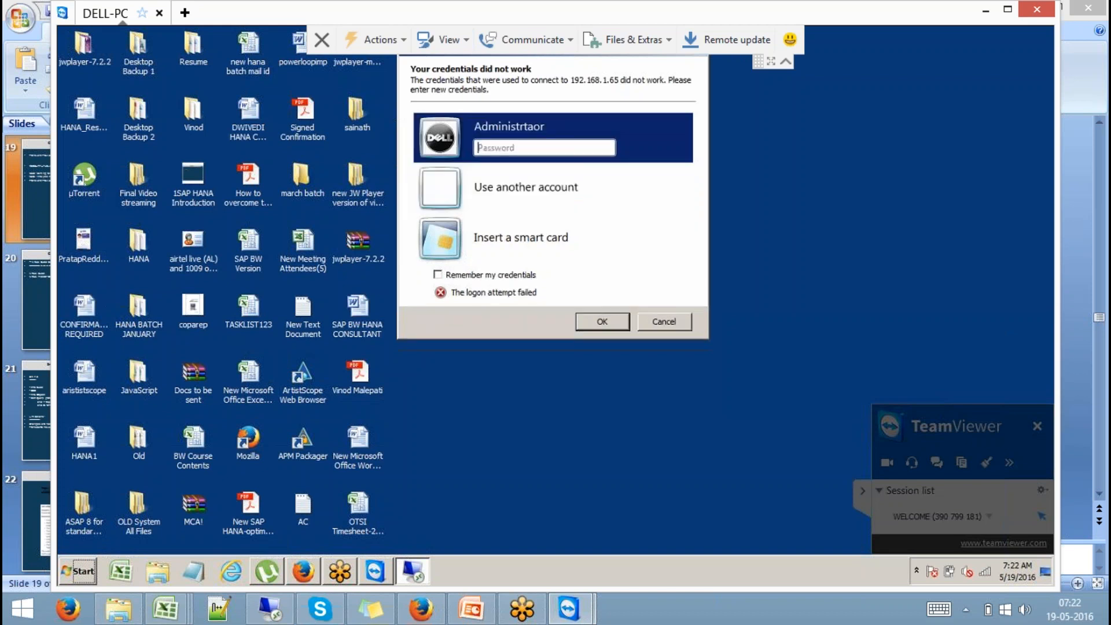
left_click(565, 180)
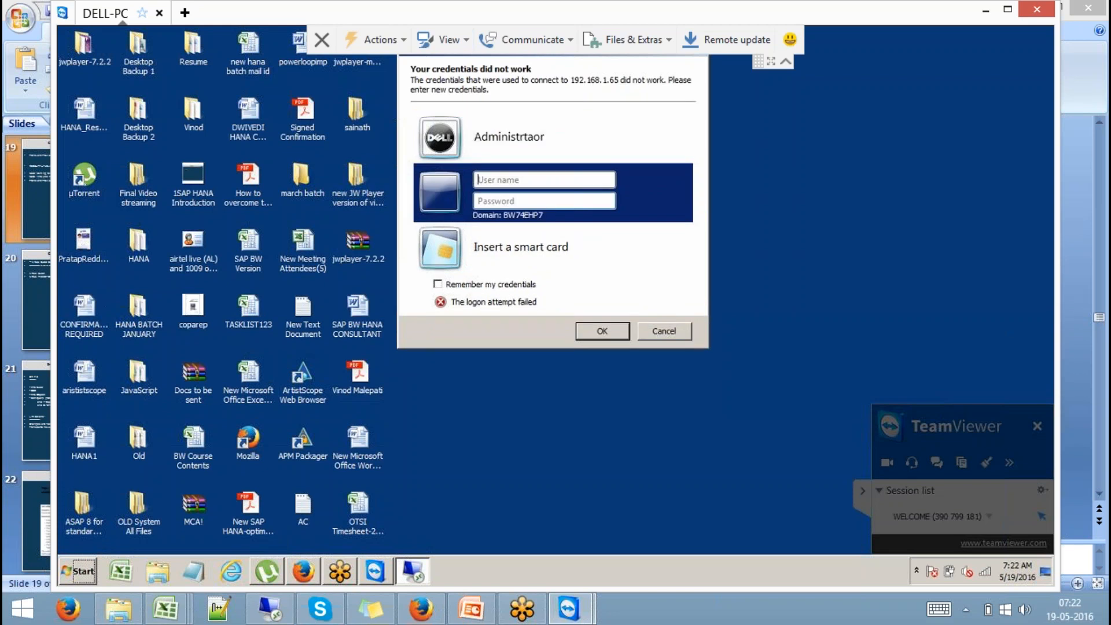
type("Administrator")
key("Tab")
type("••••••••••")
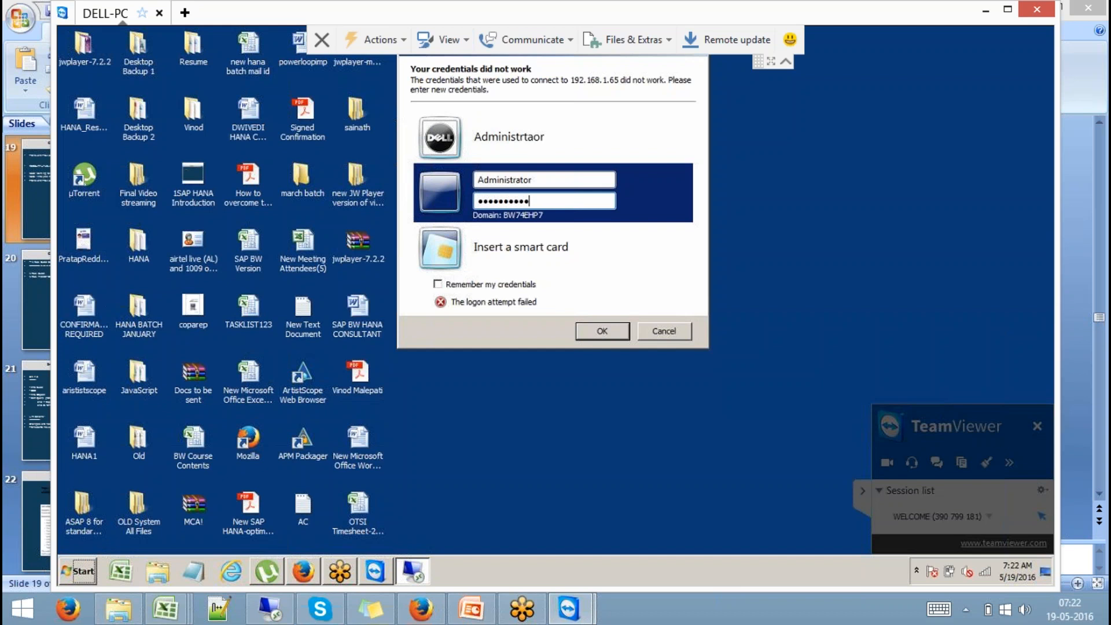
key("Return")
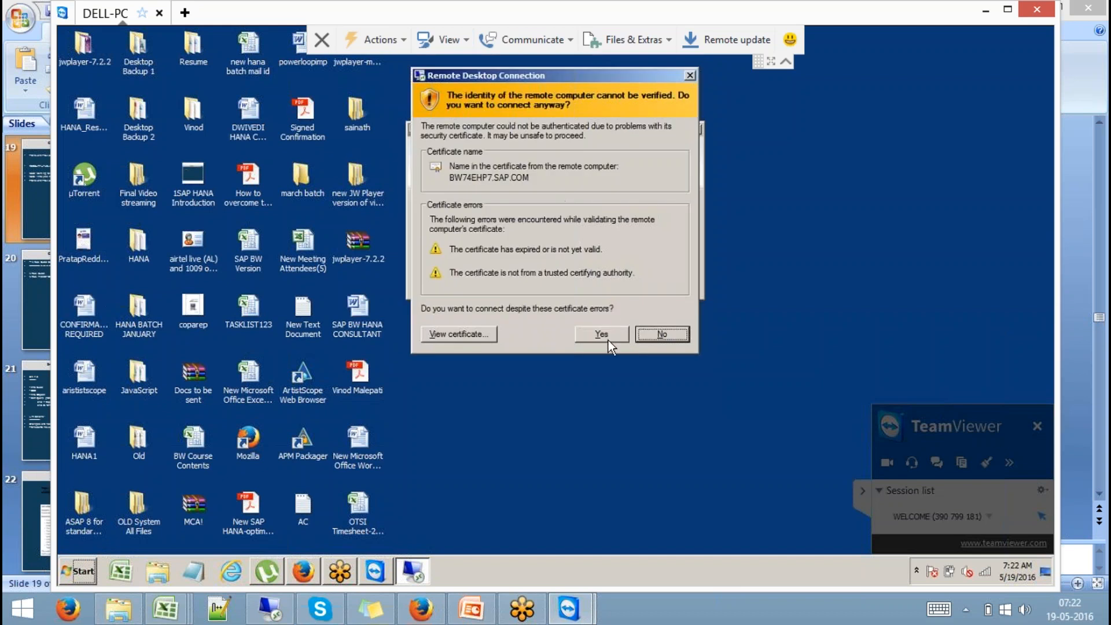
left_click(609, 340)
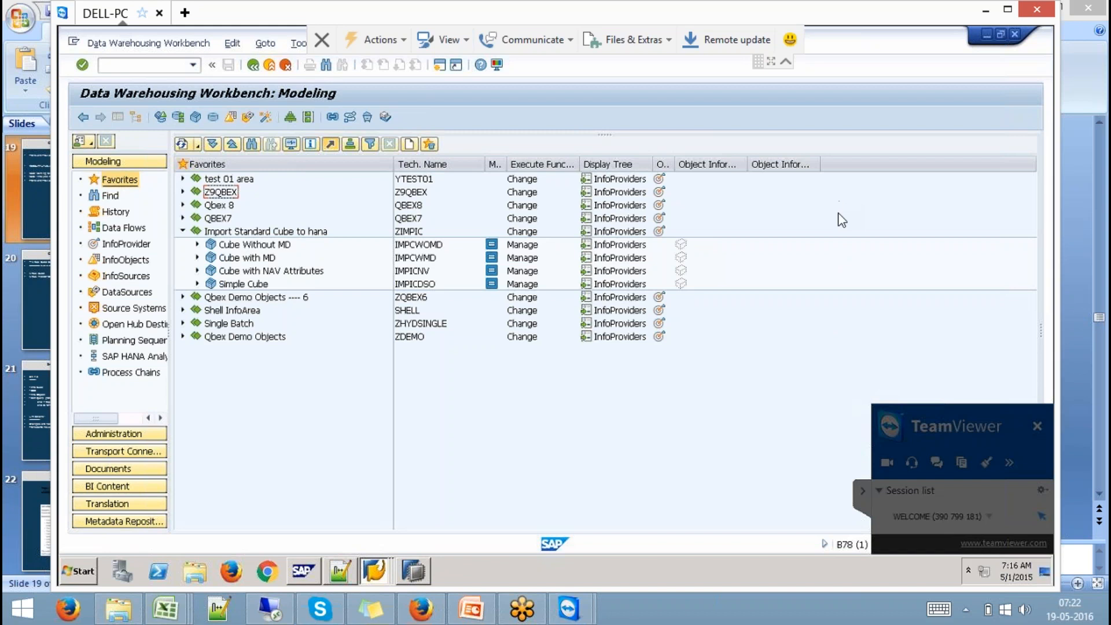
left_click(271, 610)
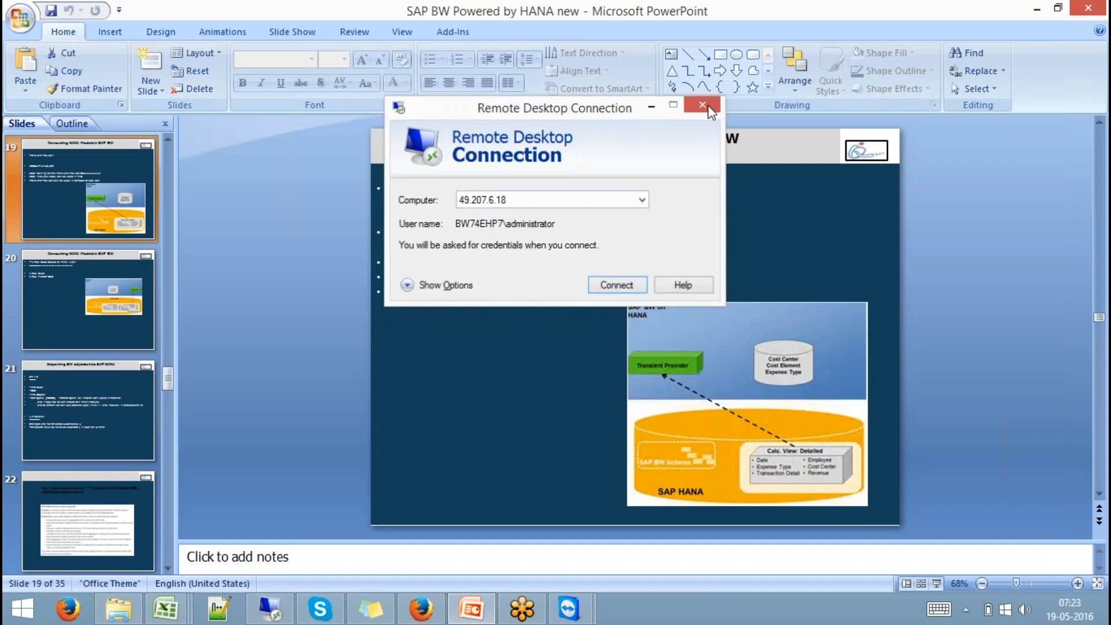
left_click(707, 107)
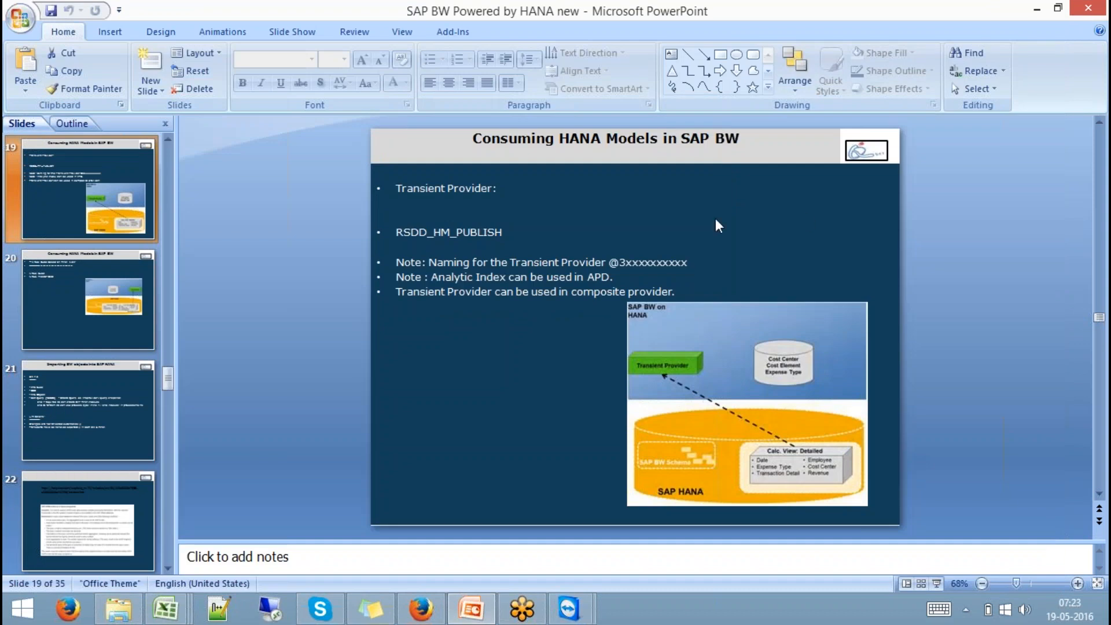
mouse_move(564, 611)
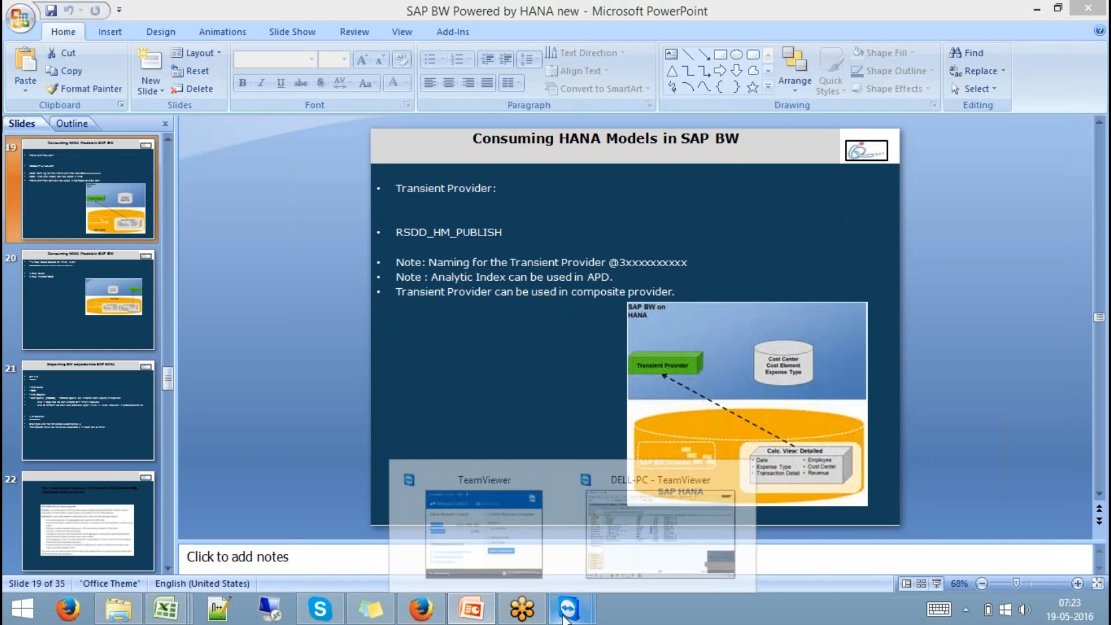
left_click(660, 524)
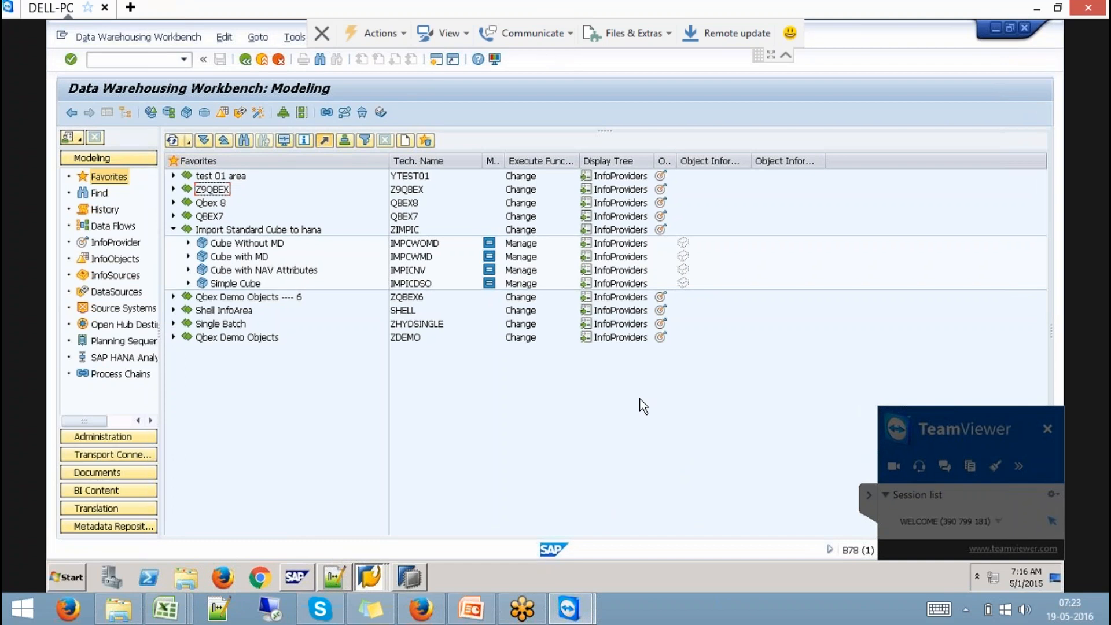
- Bring SAP HANA Modeler forward, close all editor tabs, and widen the Systems tree
left_click(408, 579)
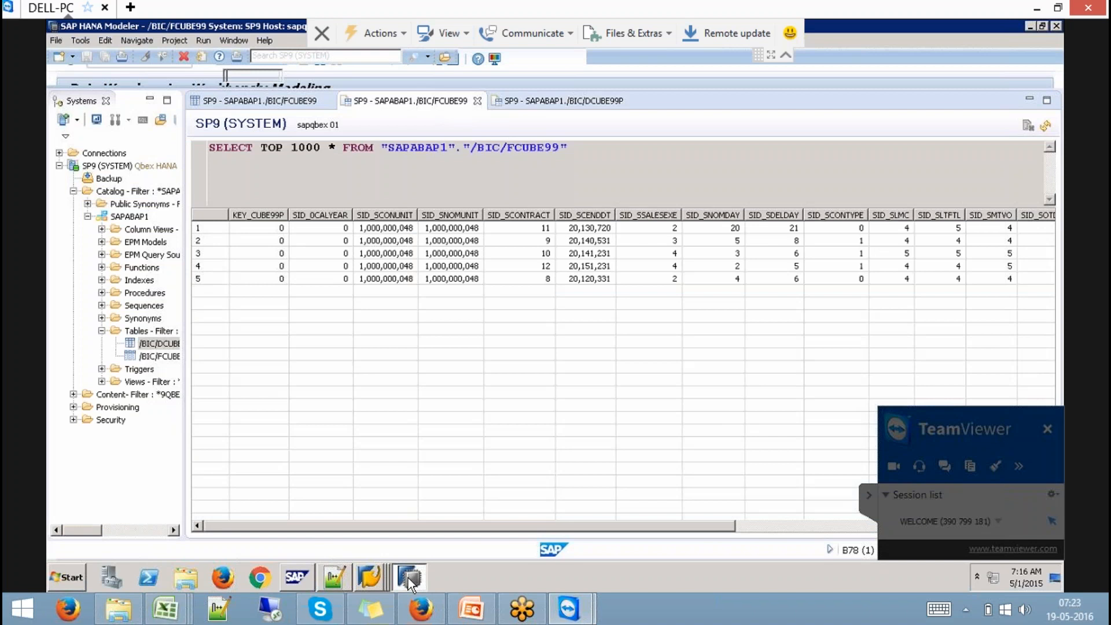
right_click(450, 99)
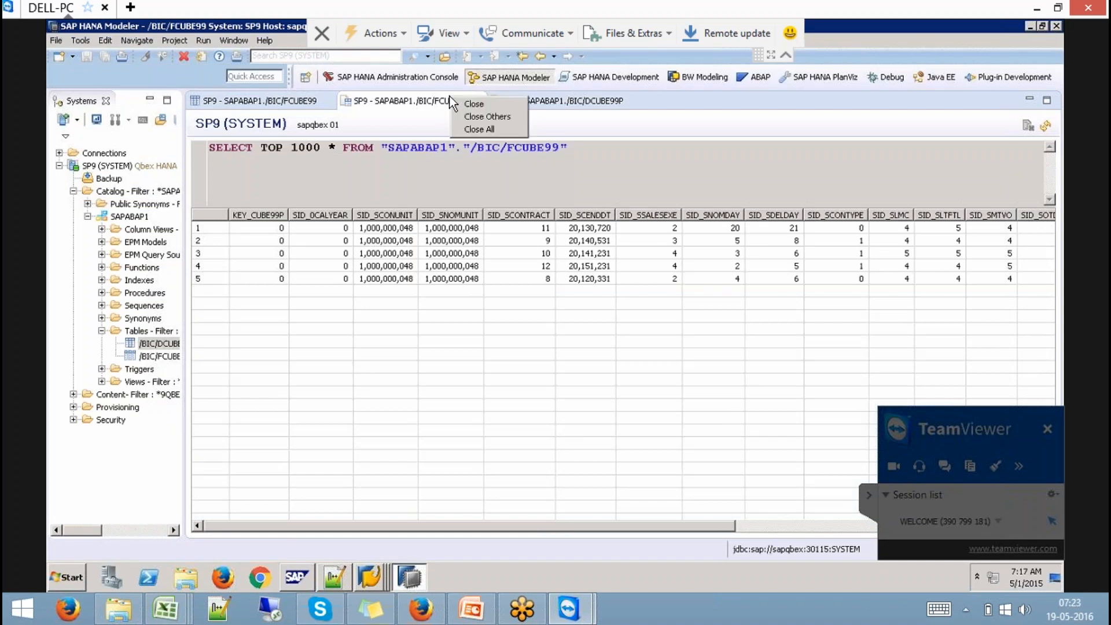
left_click(485, 129)
left_click_drag(181, 213, 389, 183)
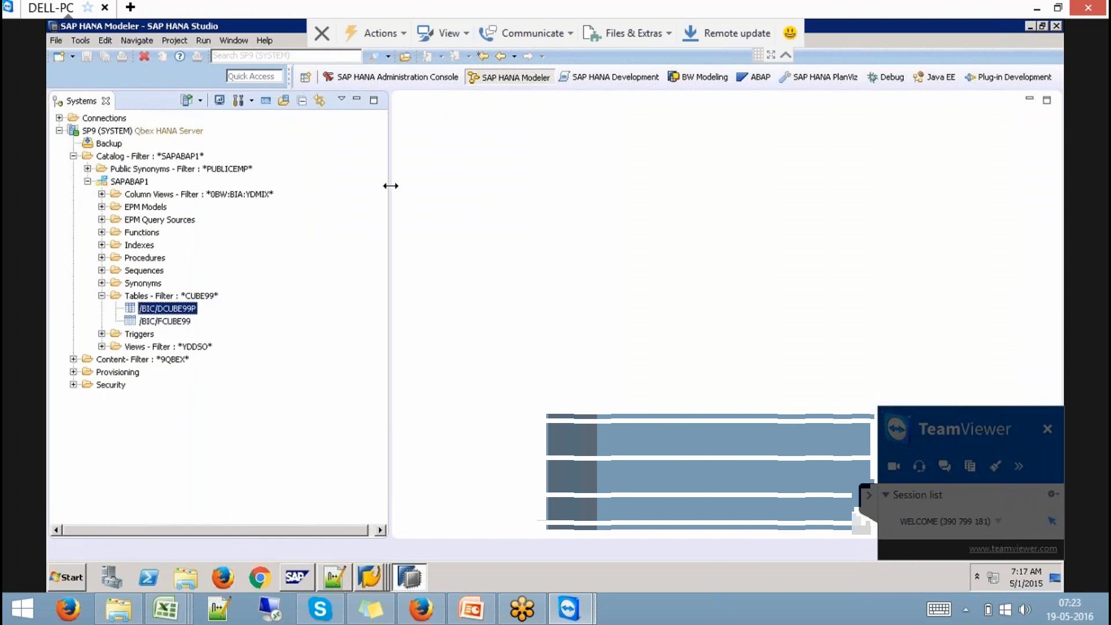
left_click(88, 181)
left_click(73, 155)
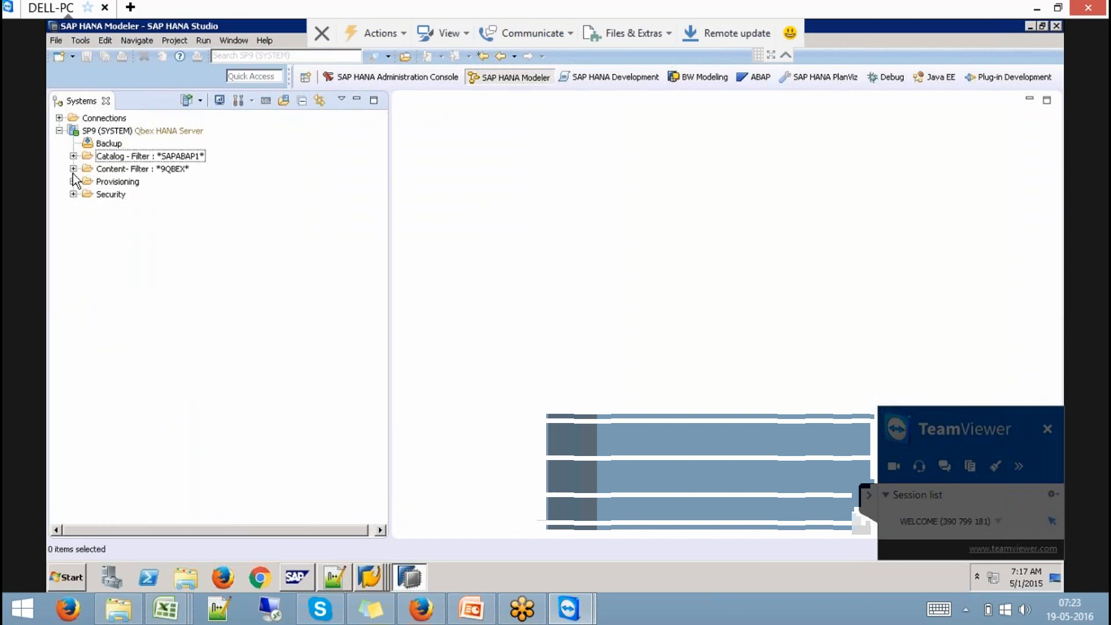
left_click(177, 169)
right_click(176, 169)
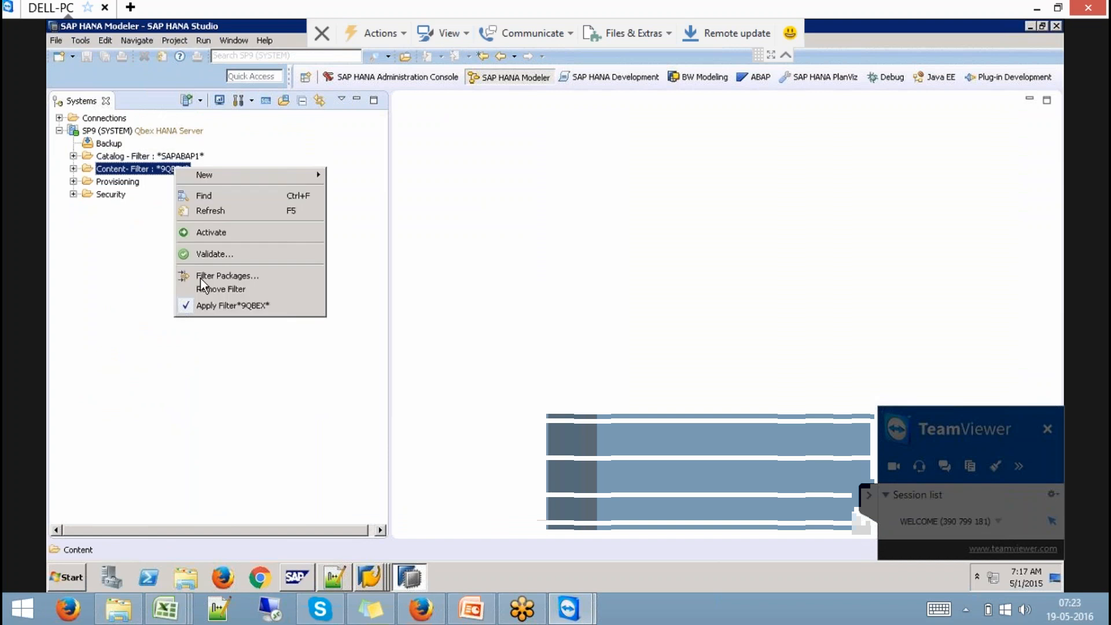
left_click(227, 290)
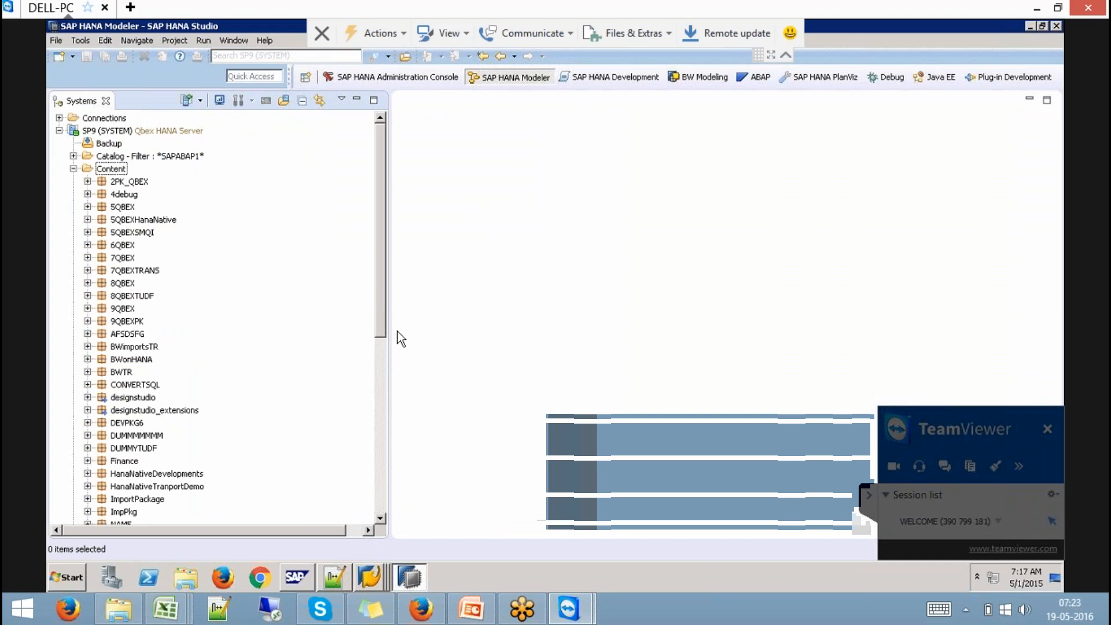
left_click_drag(376, 302, 373, 397)
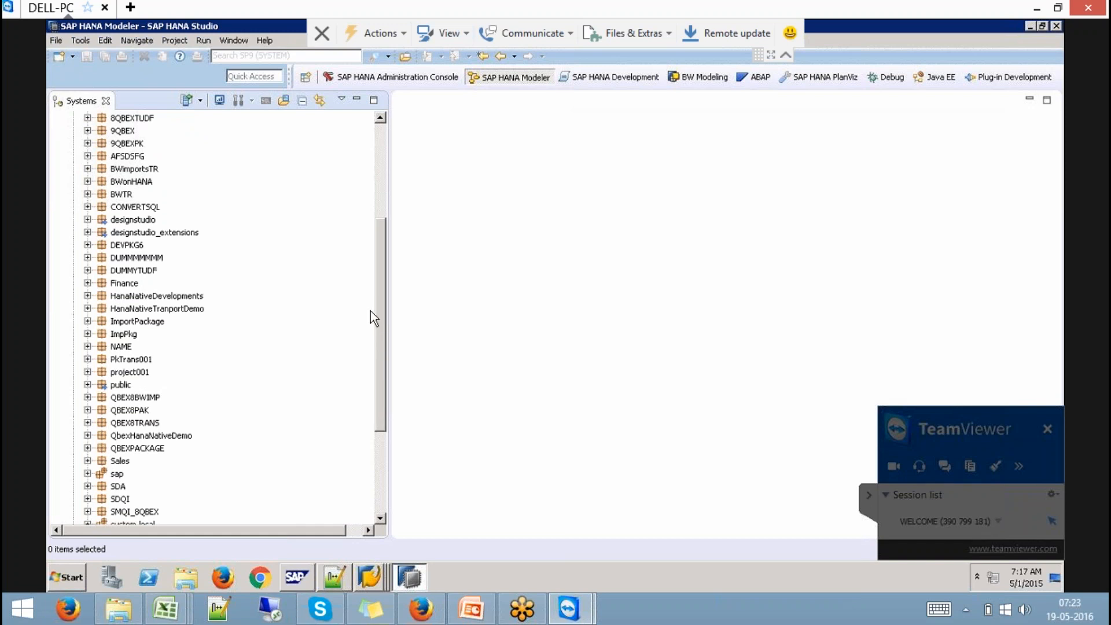
left_click_drag(383, 294, 379, 329)
left_click(88, 347)
left_click(101, 371)
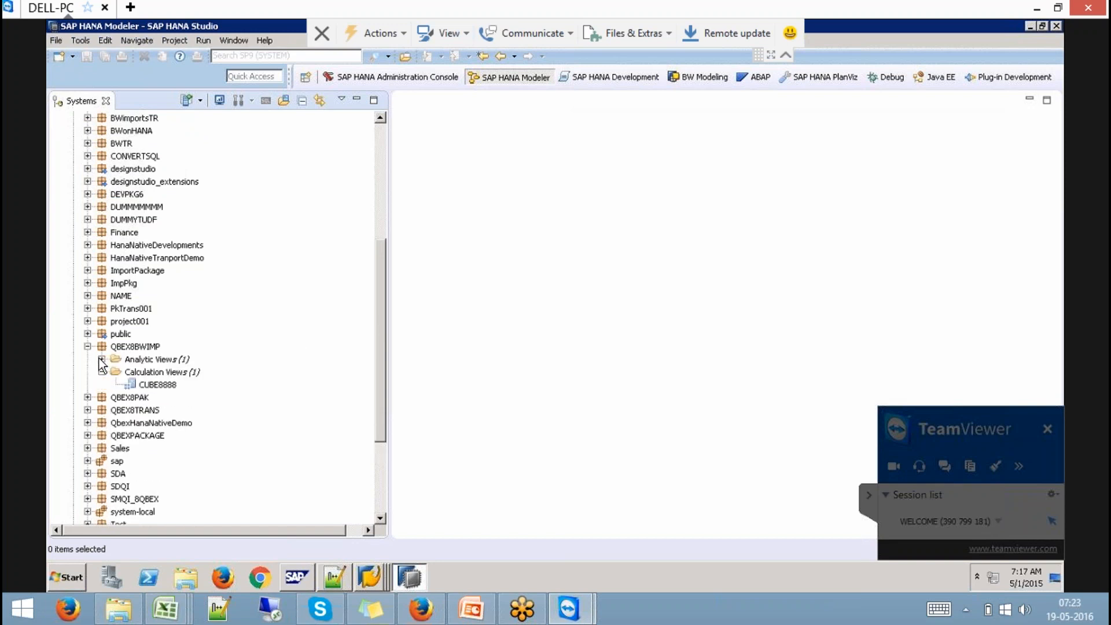
left_click(100, 360)
left_click_drag(379, 376, 376, 419)
left_click(88, 423)
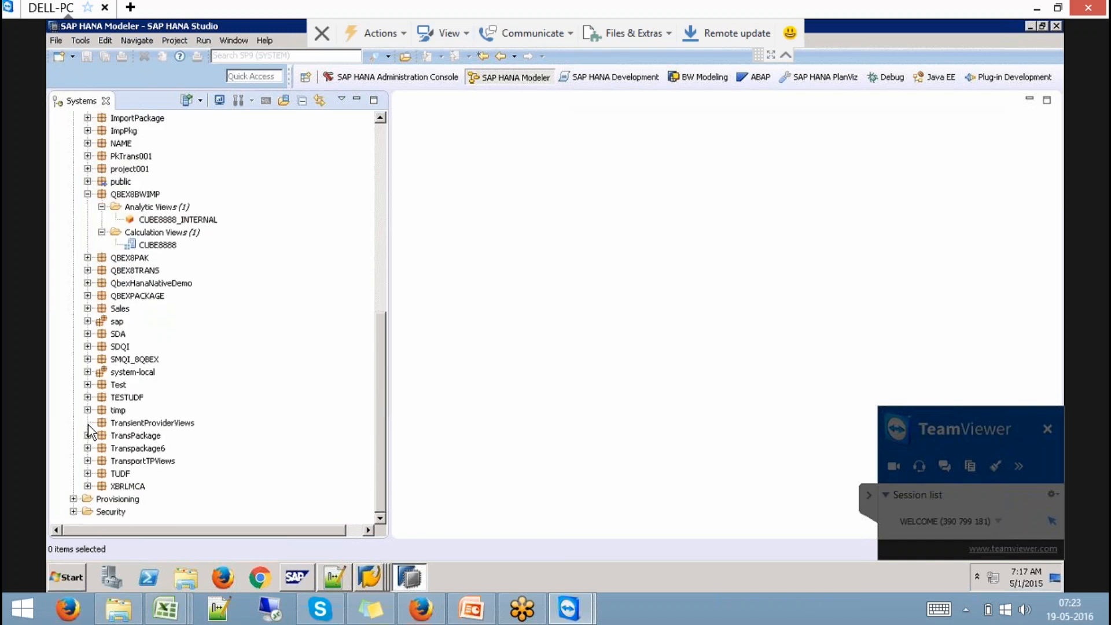
left_click(86, 436)
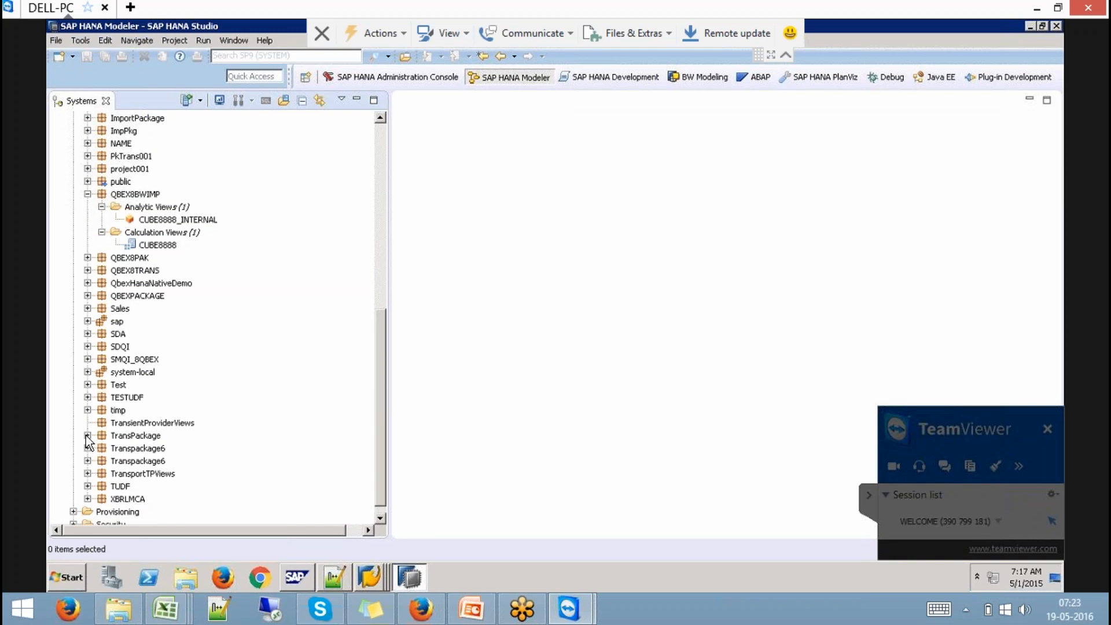
left_click(87, 462)
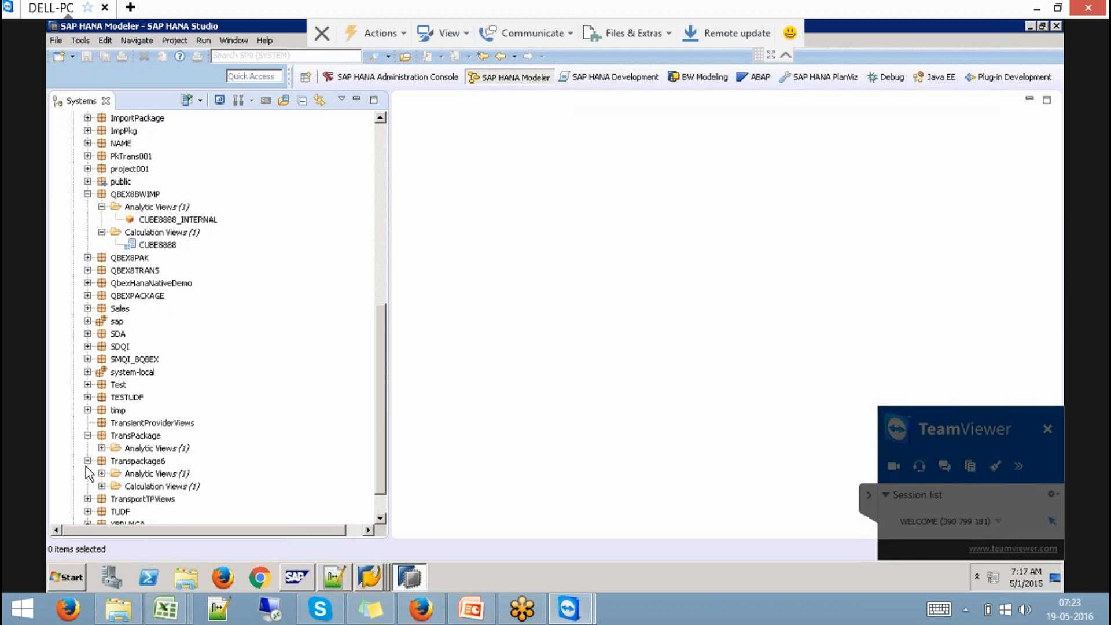
left_click(87, 499)
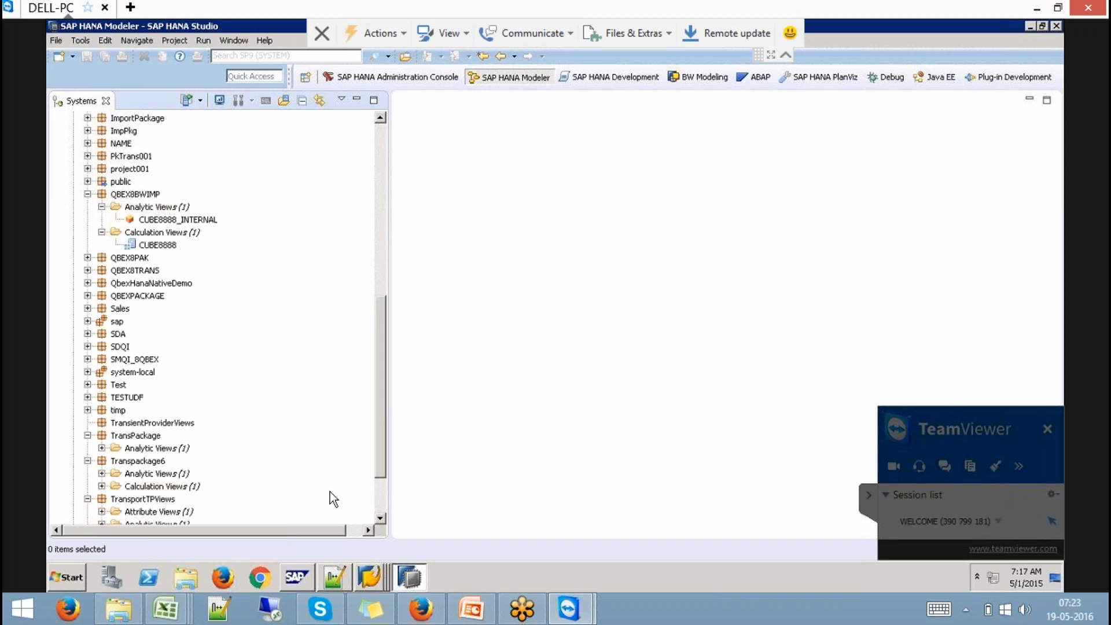
scroll(382, 494, "down", 2)
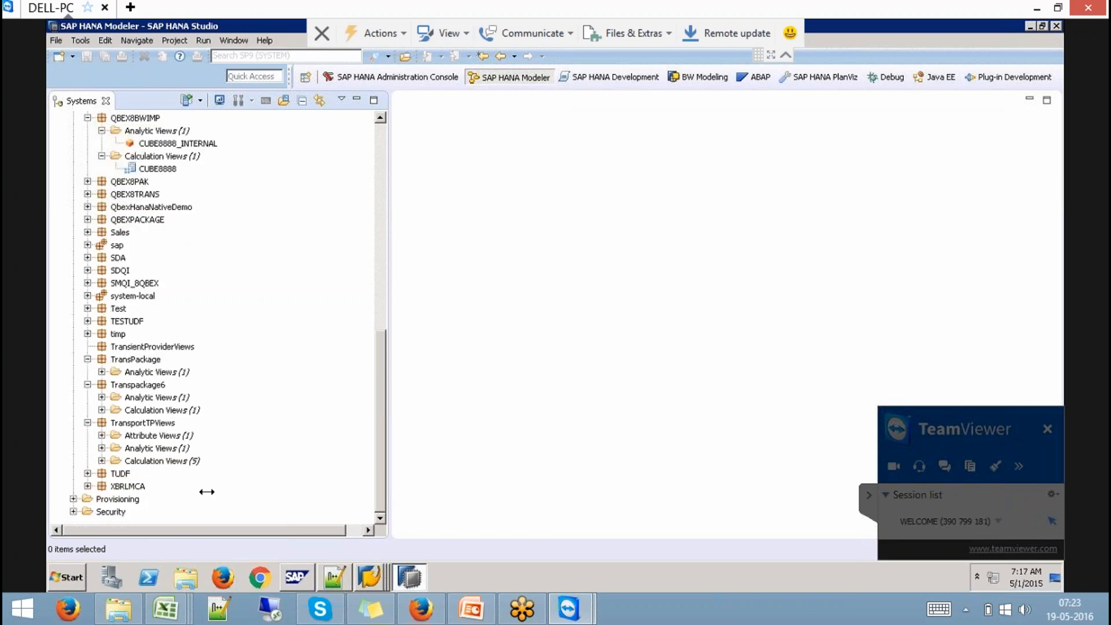
left_click(102, 460)
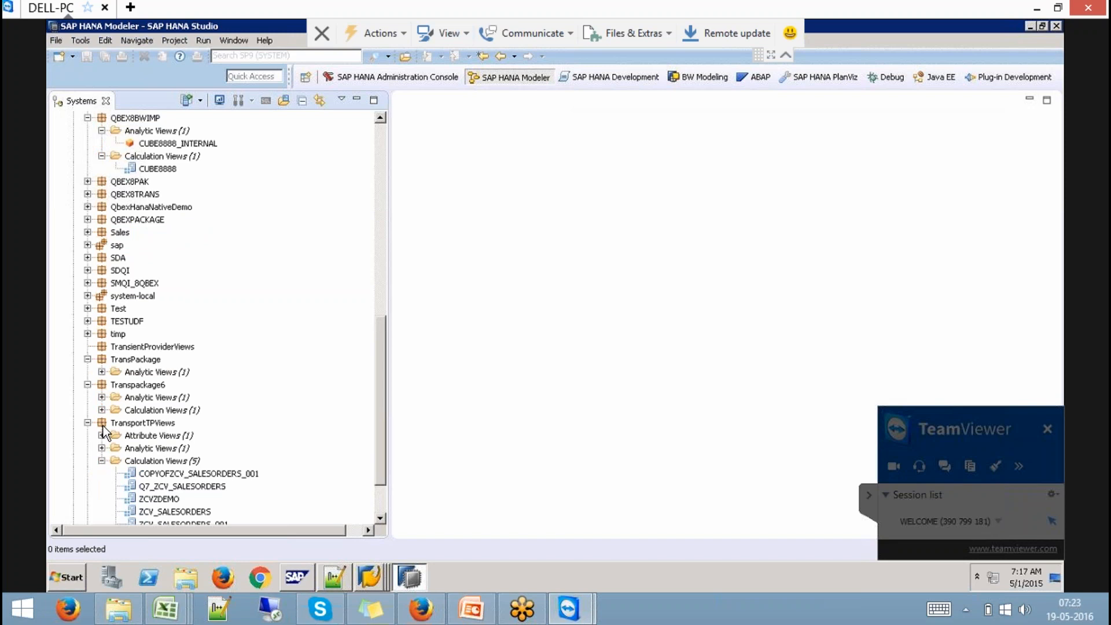
scroll(379, 475, "down", 2)
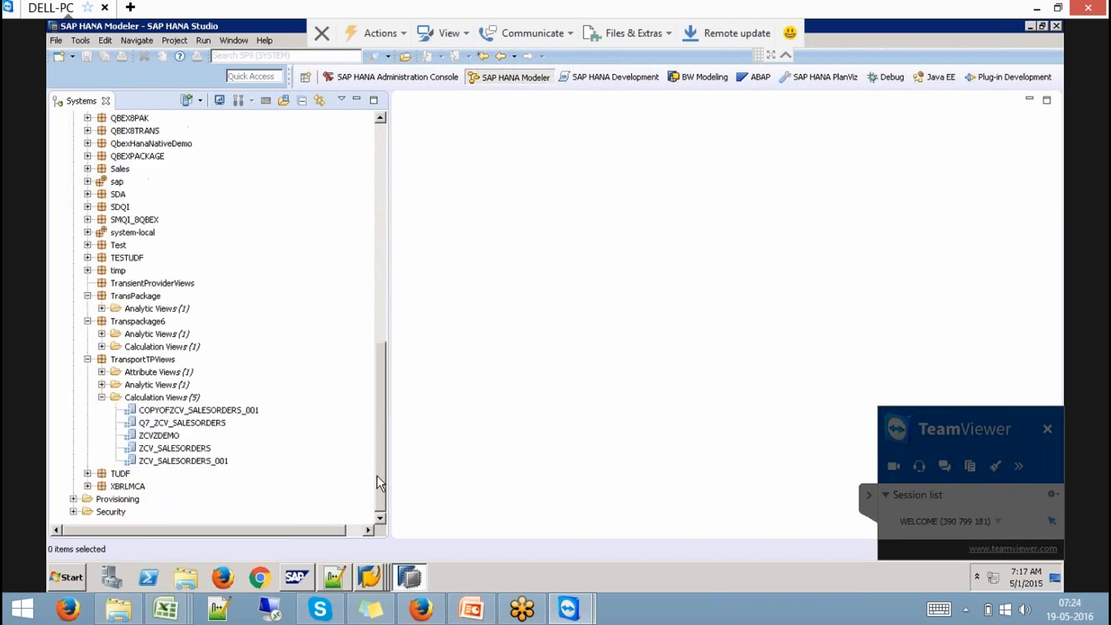
left_click(102, 385)
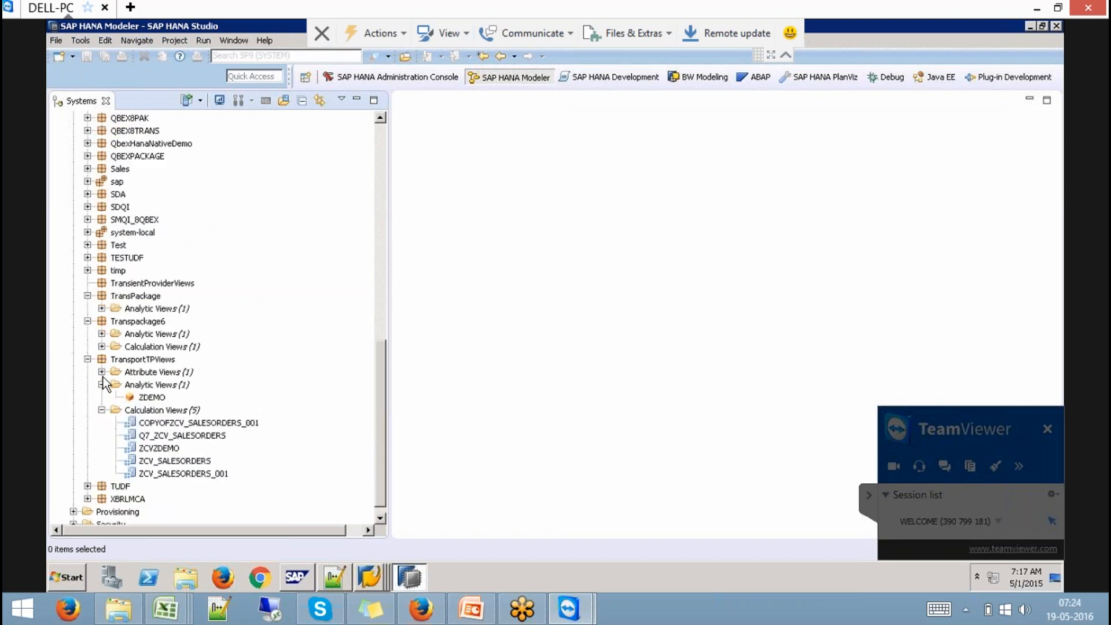
left_click(102, 372)
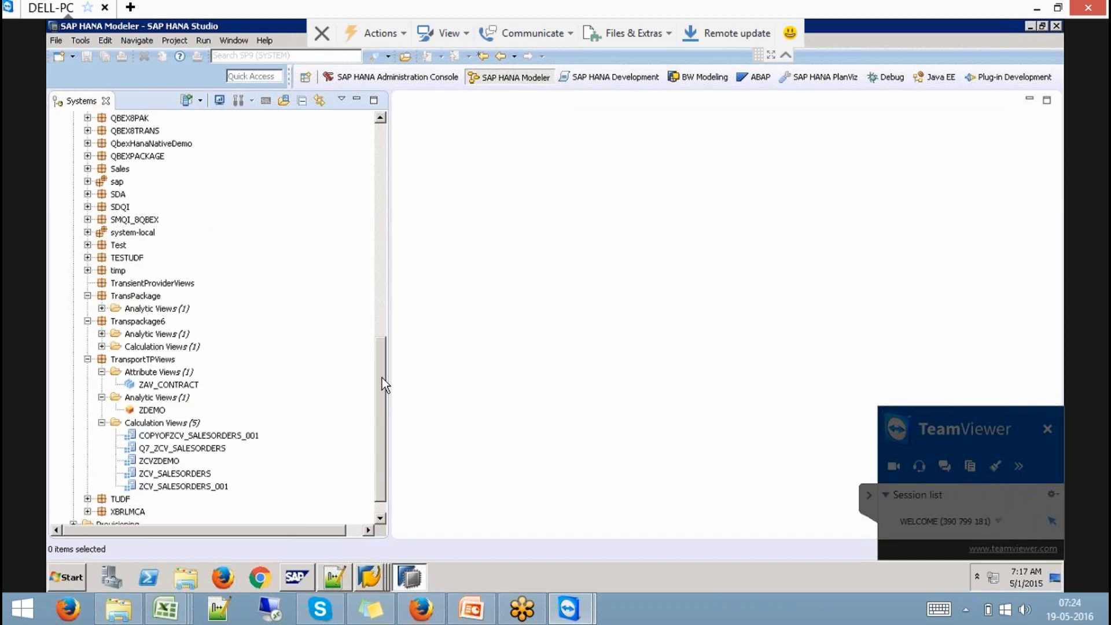
scroll(382, 385, "down", 1)
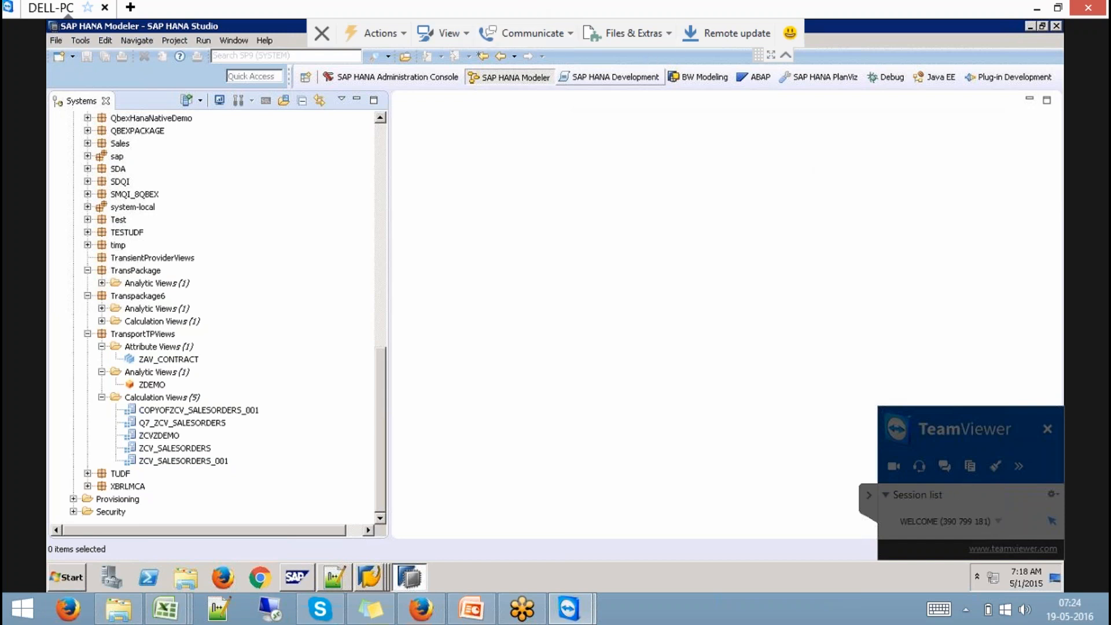
- Hide the TeamViewer session side panel from the Actions menu
left_click(405, 36)
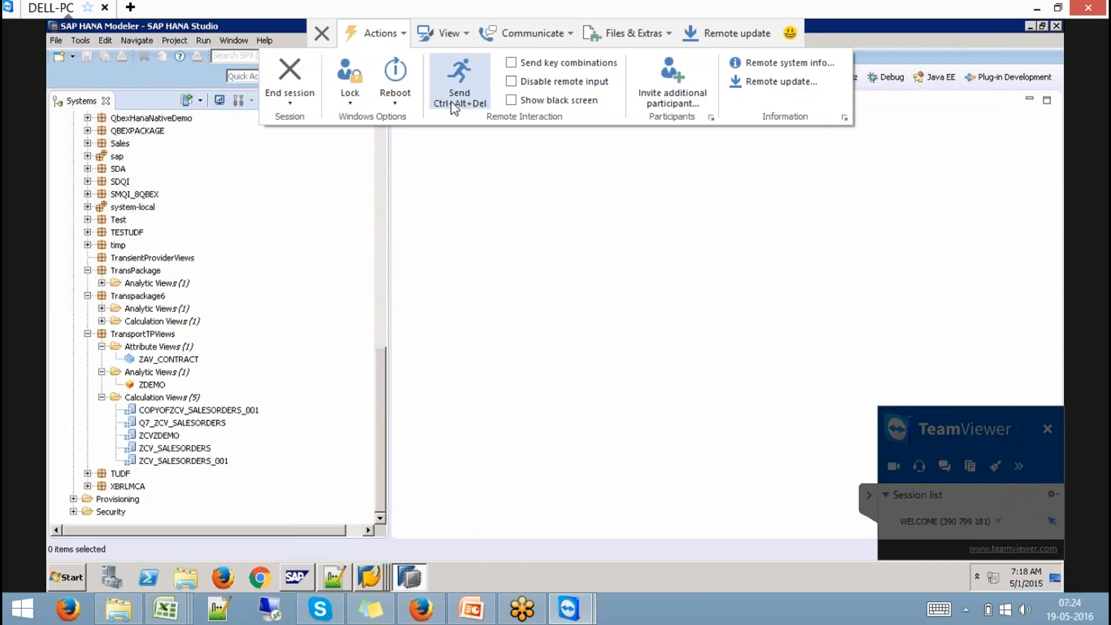
mouse_move(570, 36)
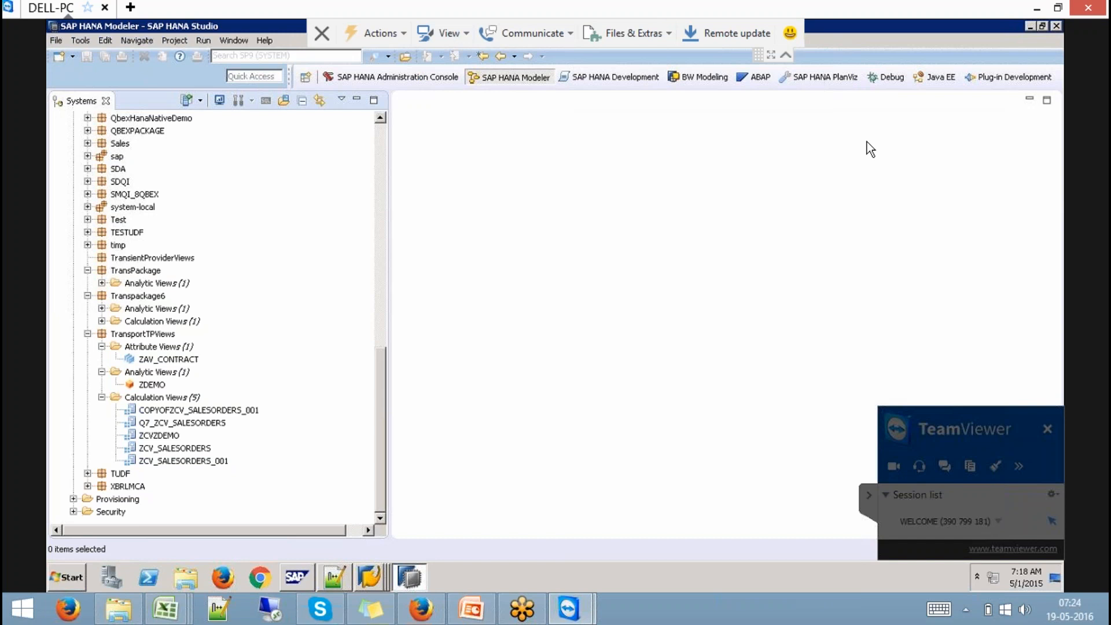
left_click(869, 493)
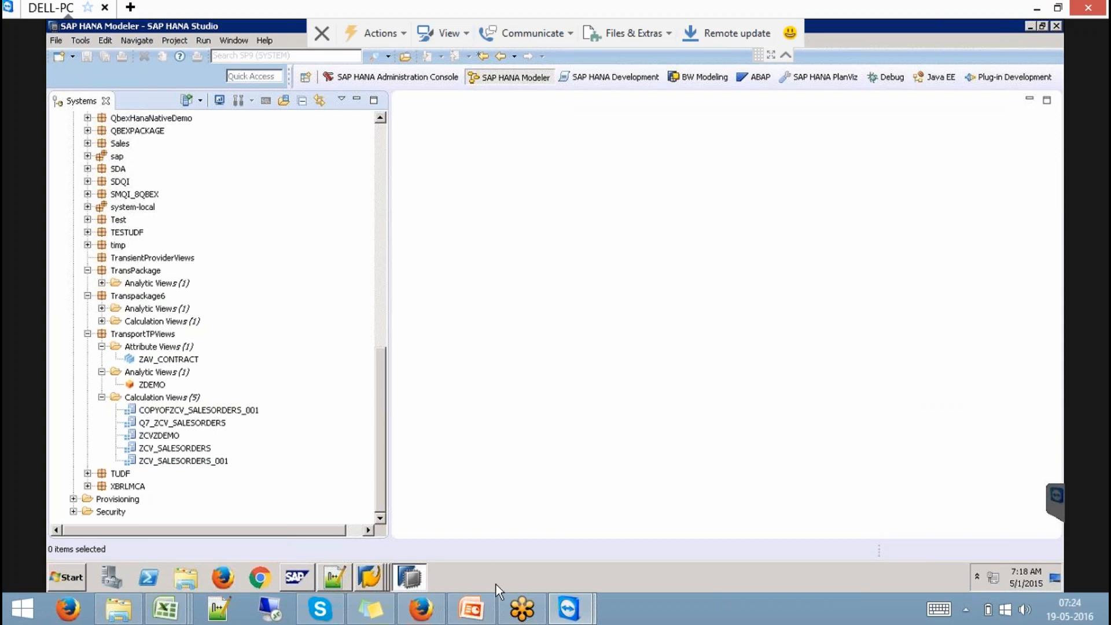
- Glance at the local PowerPoint presentation, then return to the DELL-PC session
left_click(470, 607)
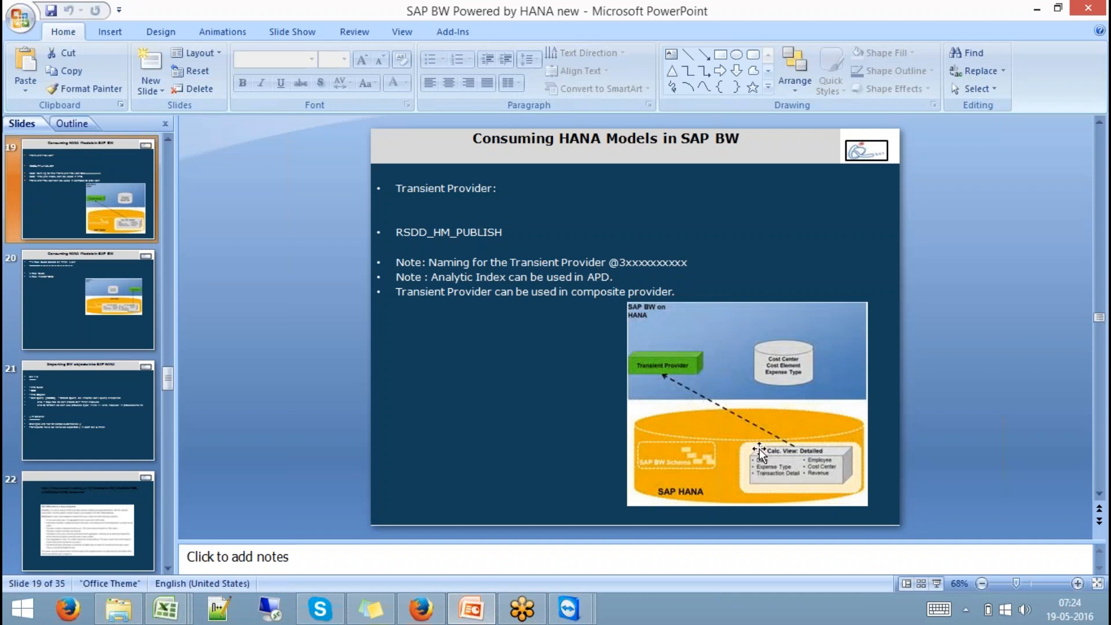
mouse_move(566, 611)
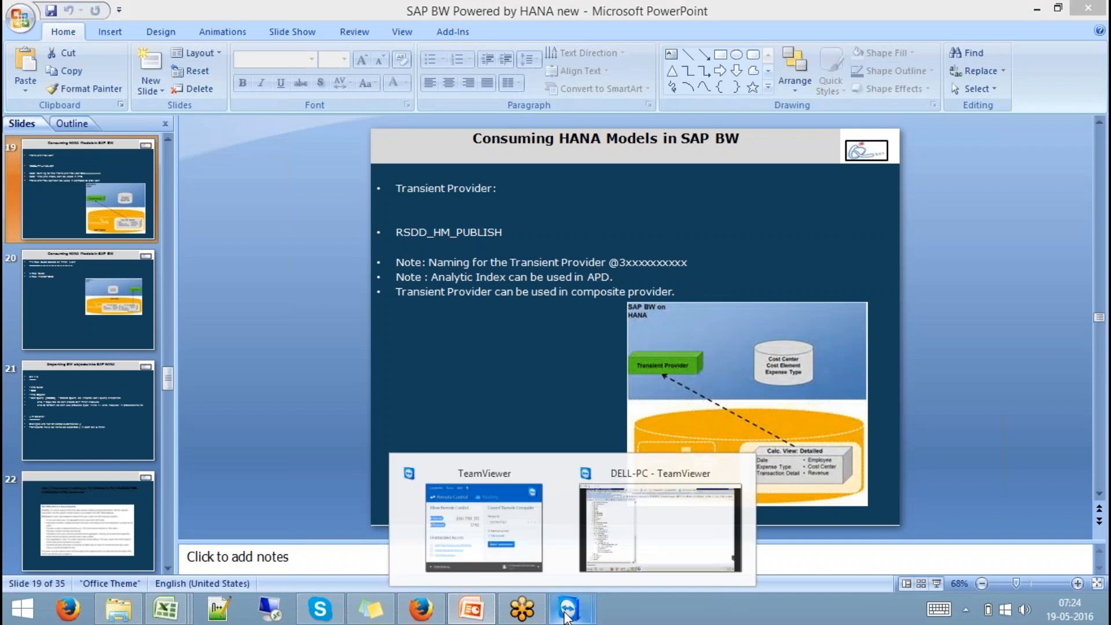
left_click(650, 556)
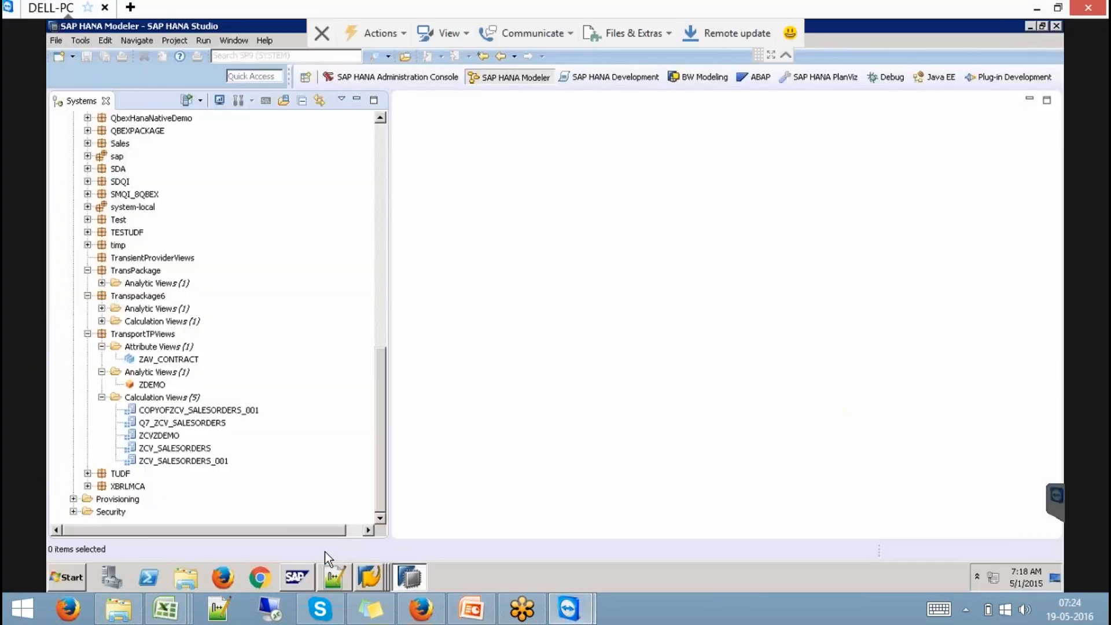
- Bring the Data Warehousing Workbench window forward and move the remote connection bar aside
left_click(366, 582)
left_click(374, 528)
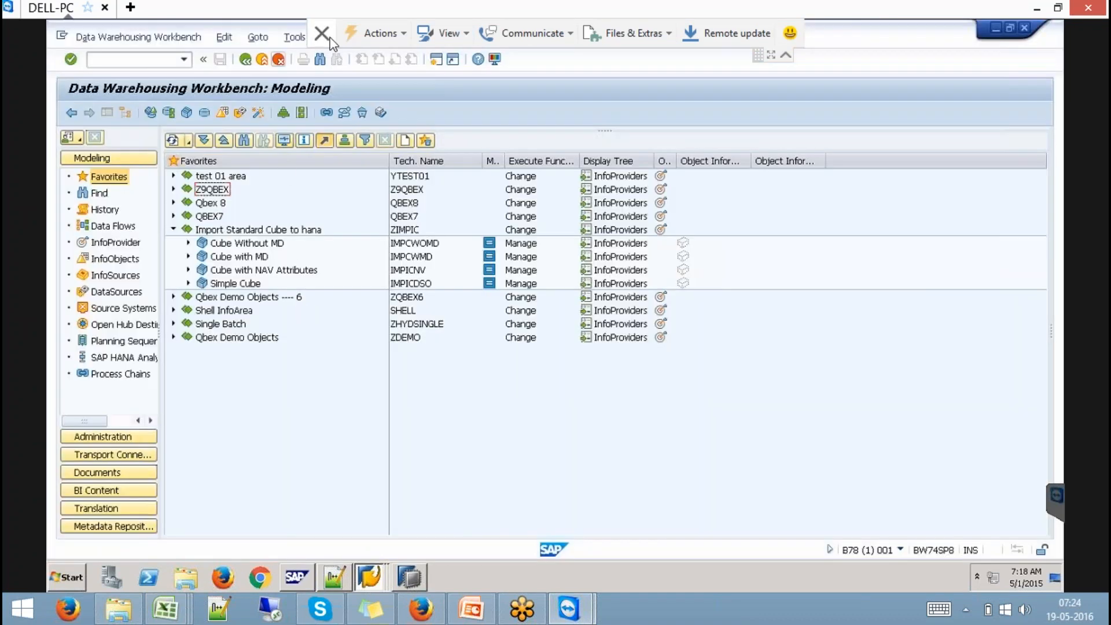
left_click(786, 55)
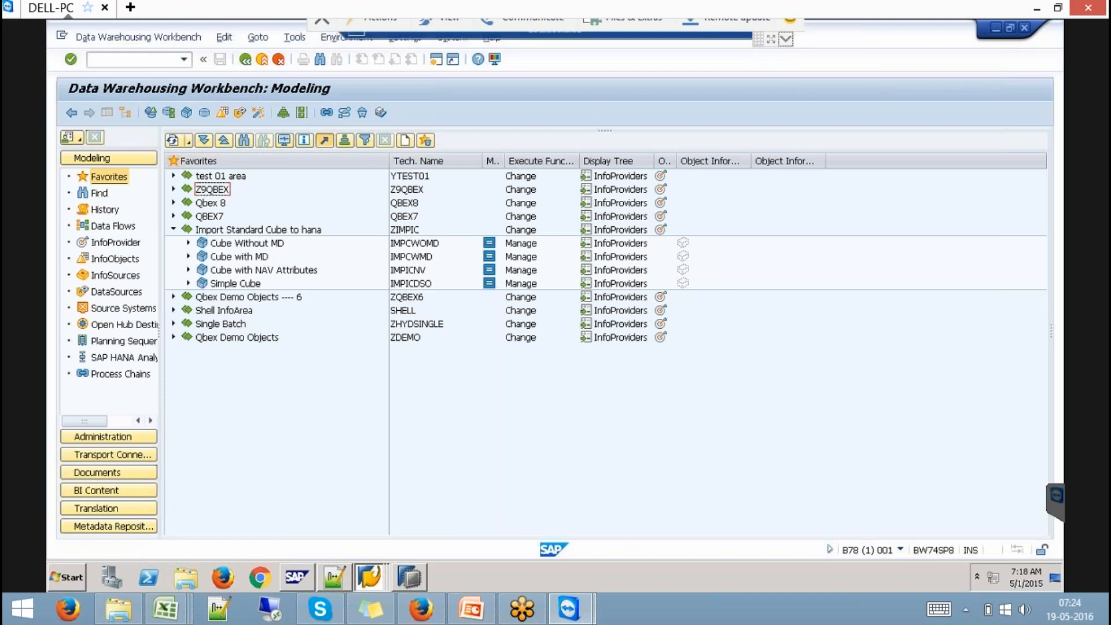
left_click_drag(474, 34, 852, 46)
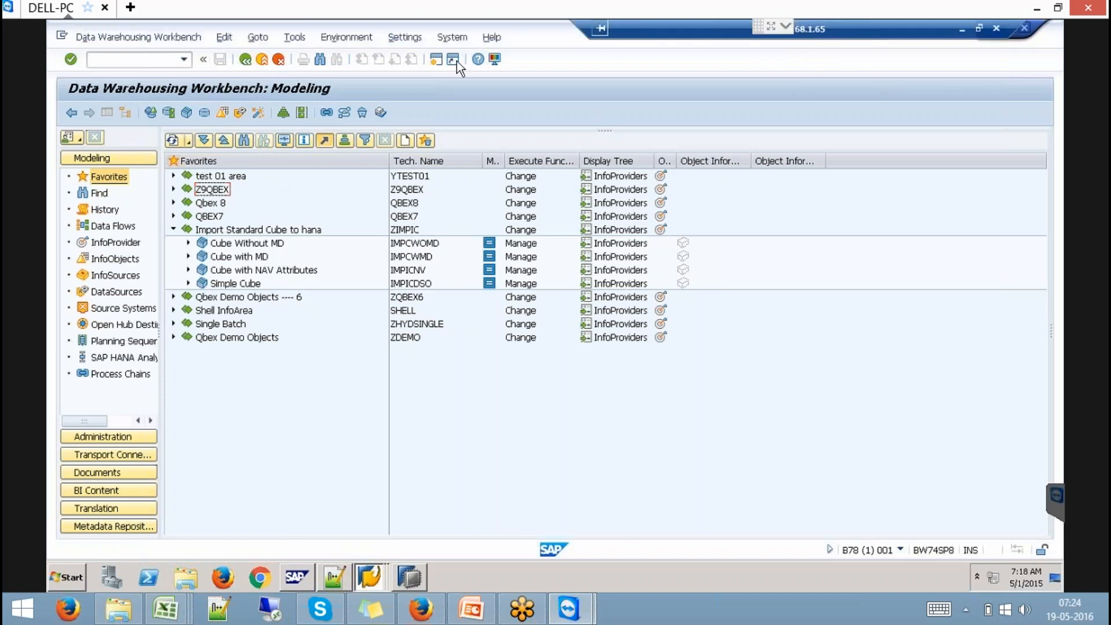
- Check System > Status to confirm the database system is HDB, then close the details
left_click(451, 39)
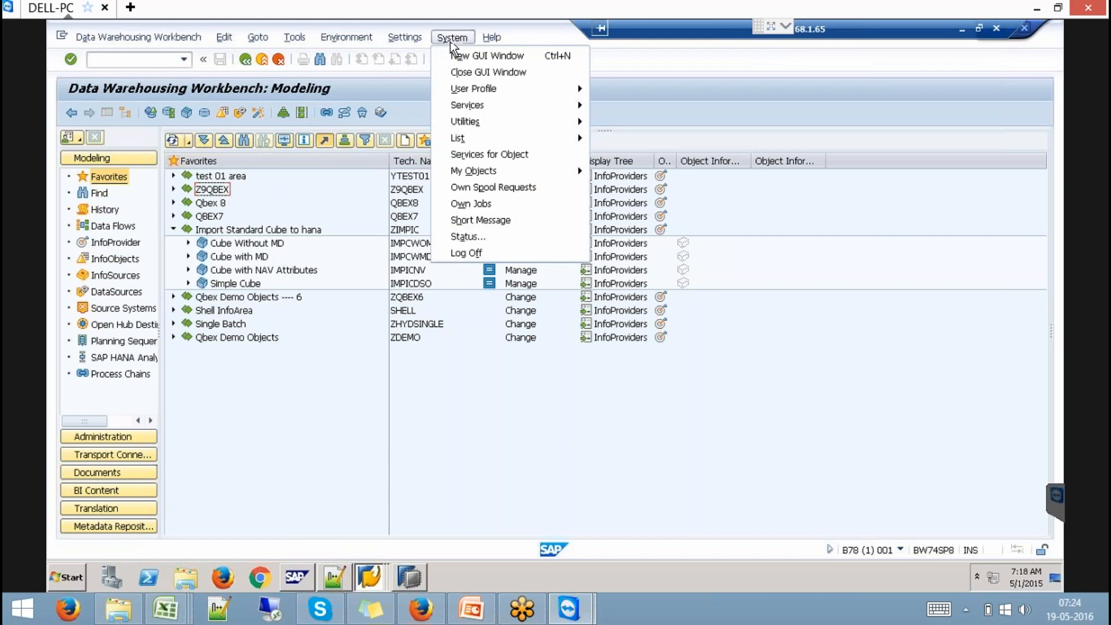
left_click(480, 242)
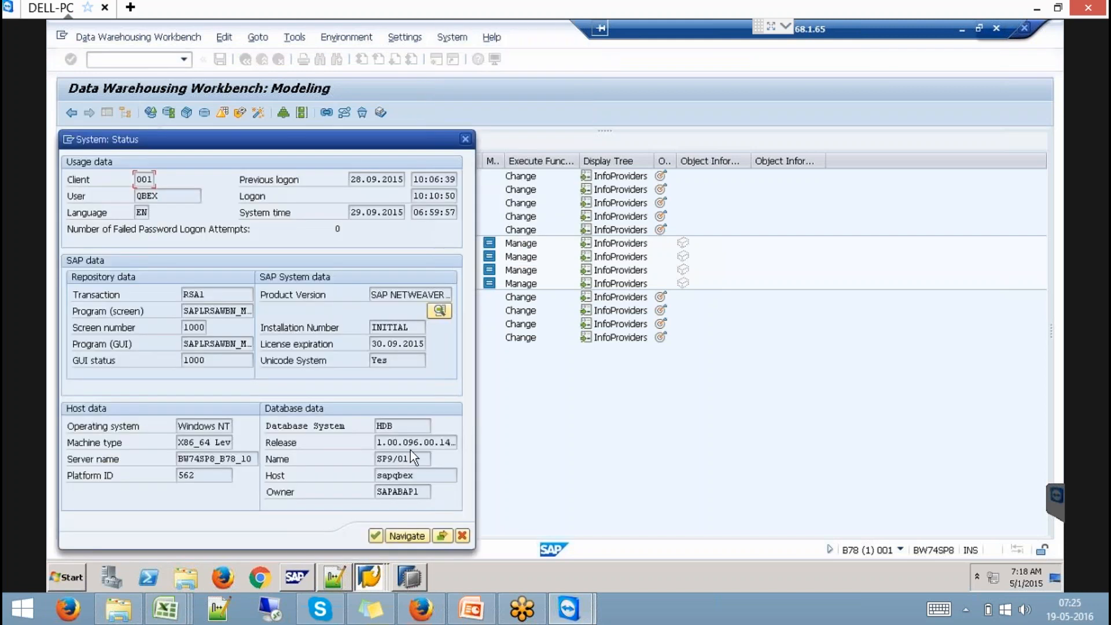
left_click_drag(407, 432, 318, 419)
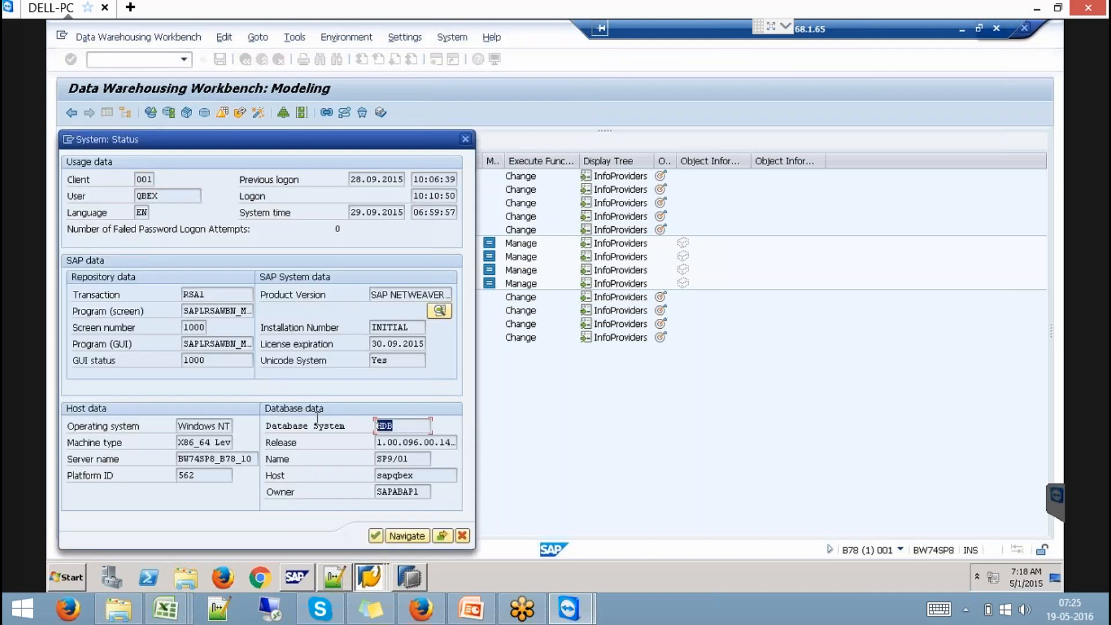
left_click(461, 537)
left_click(415, 578)
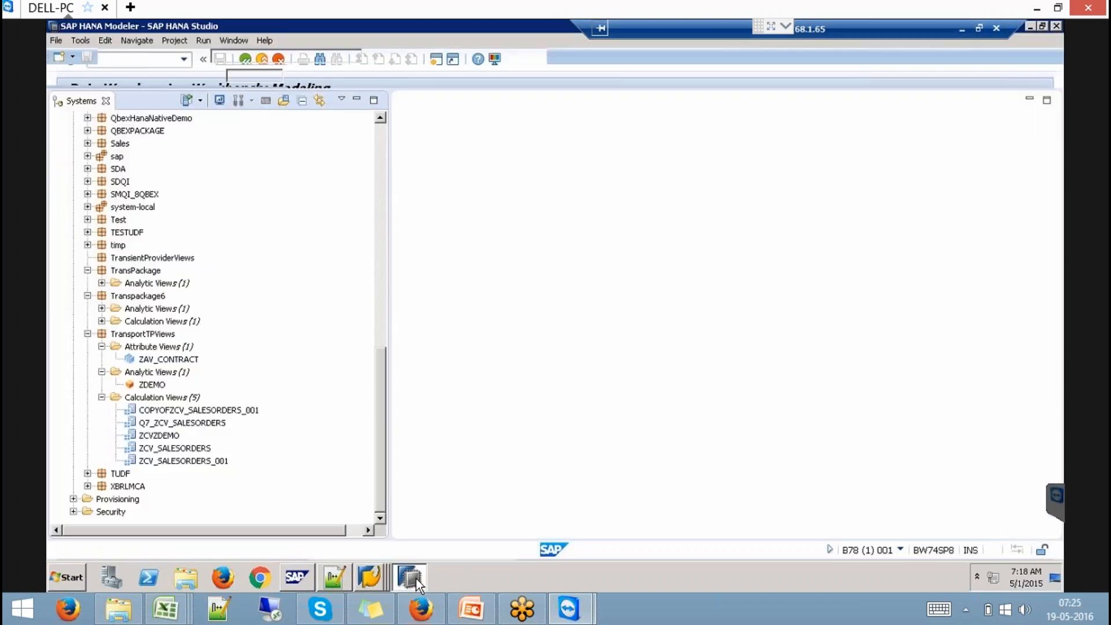
left_click(191, 449)
left_click(192, 461)
left_click(187, 424)
left_click(188, 411)
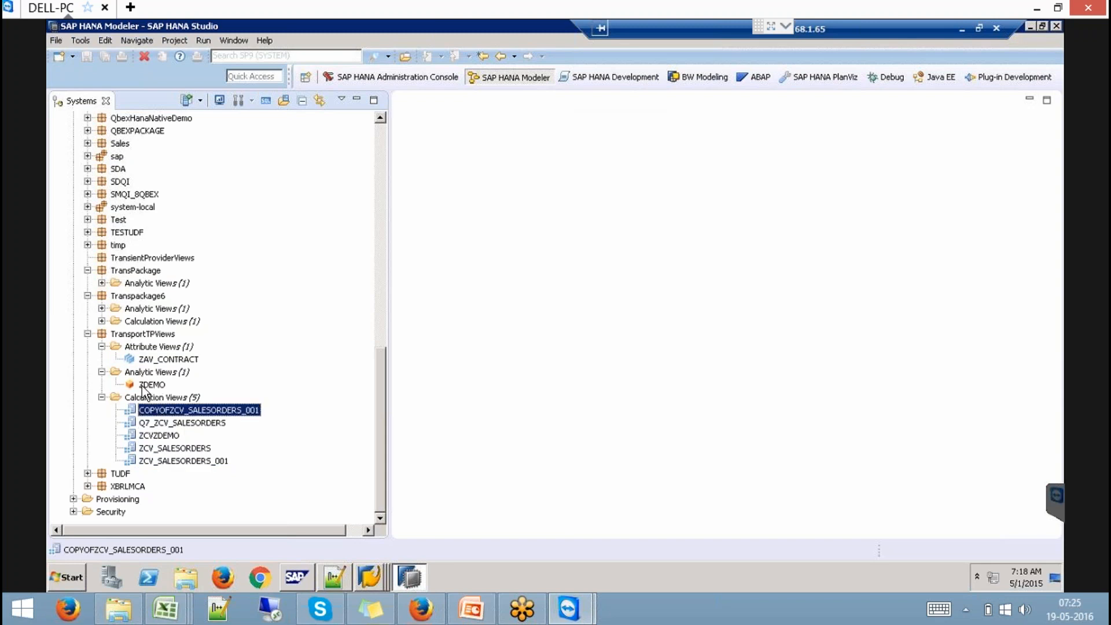
left_click(150, 385)
left_click(168, 361)
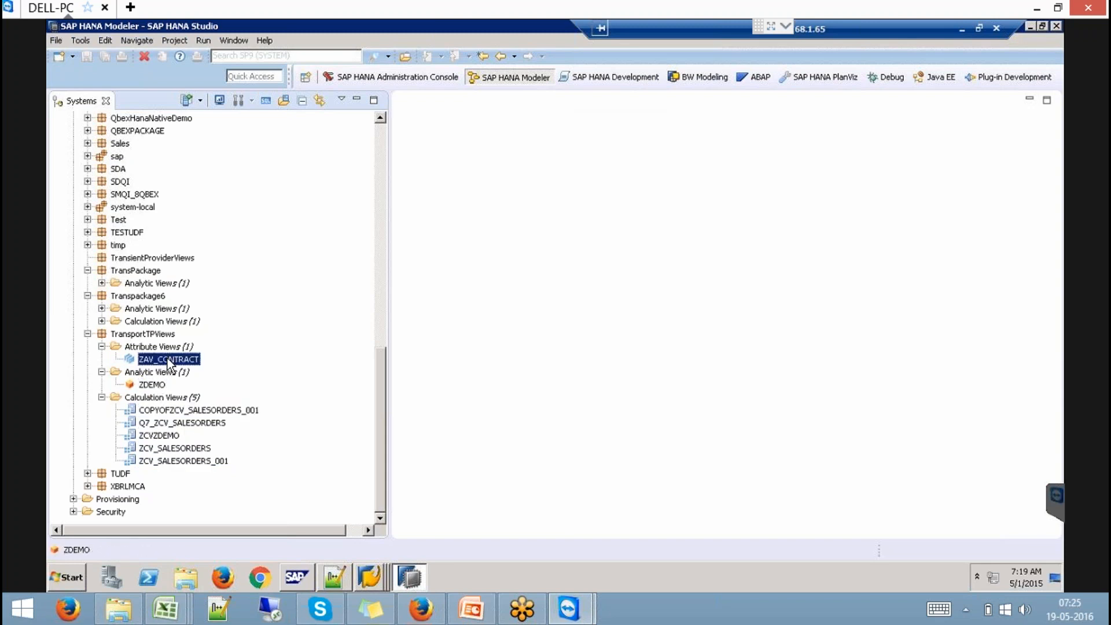
left_click(196, 446)
right_click(197, 447)
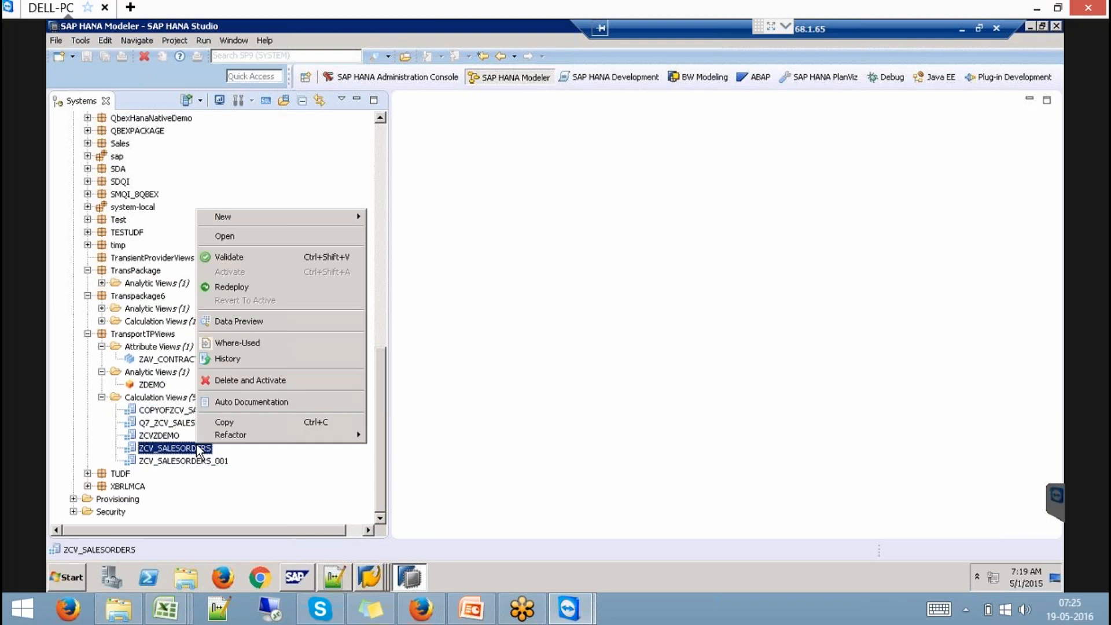
double_click(180, 449)
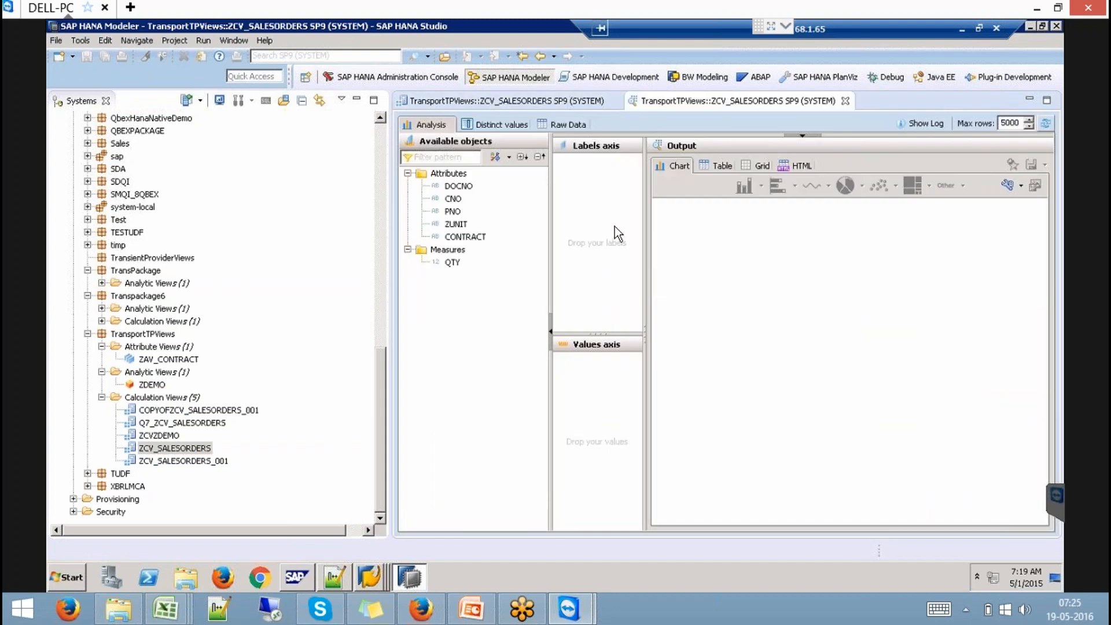
left_click(571, 118)
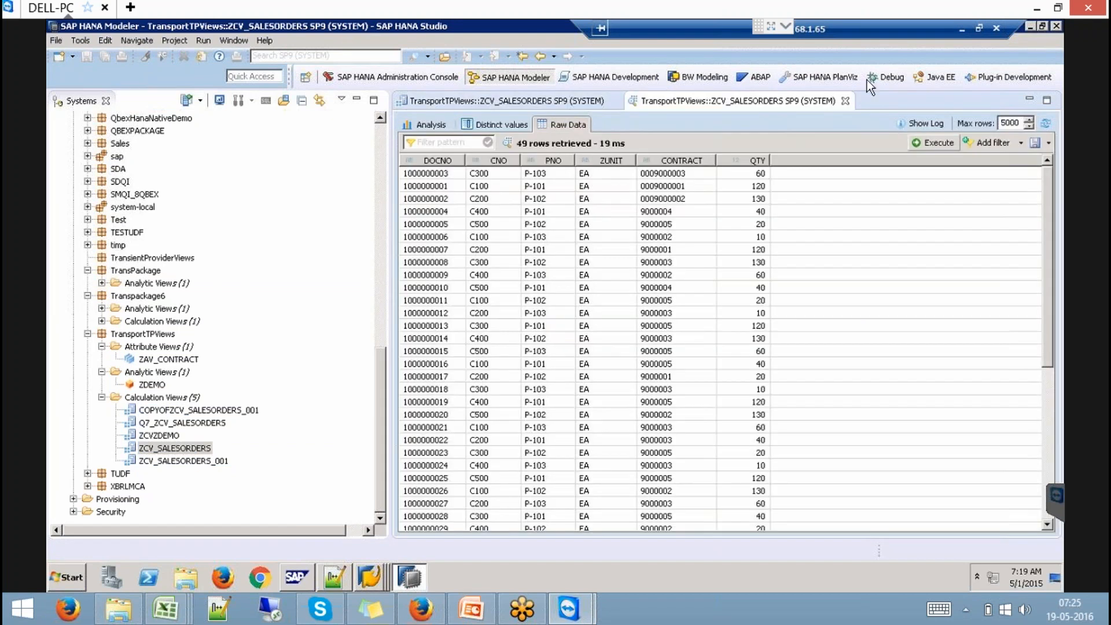
left_click(846, 102)
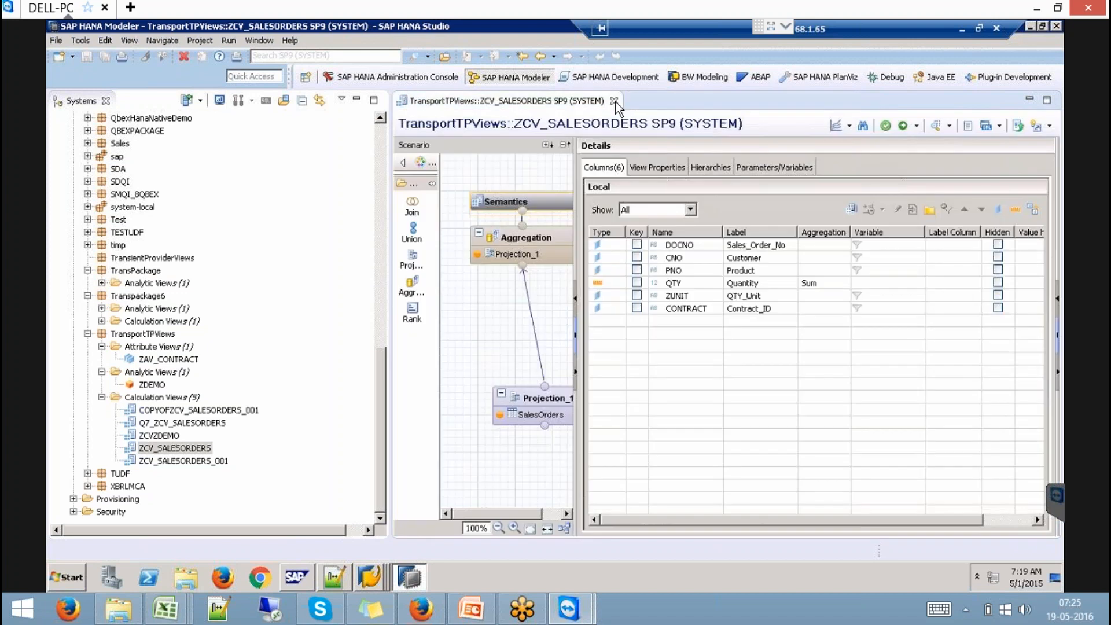
left_click(615, 101)
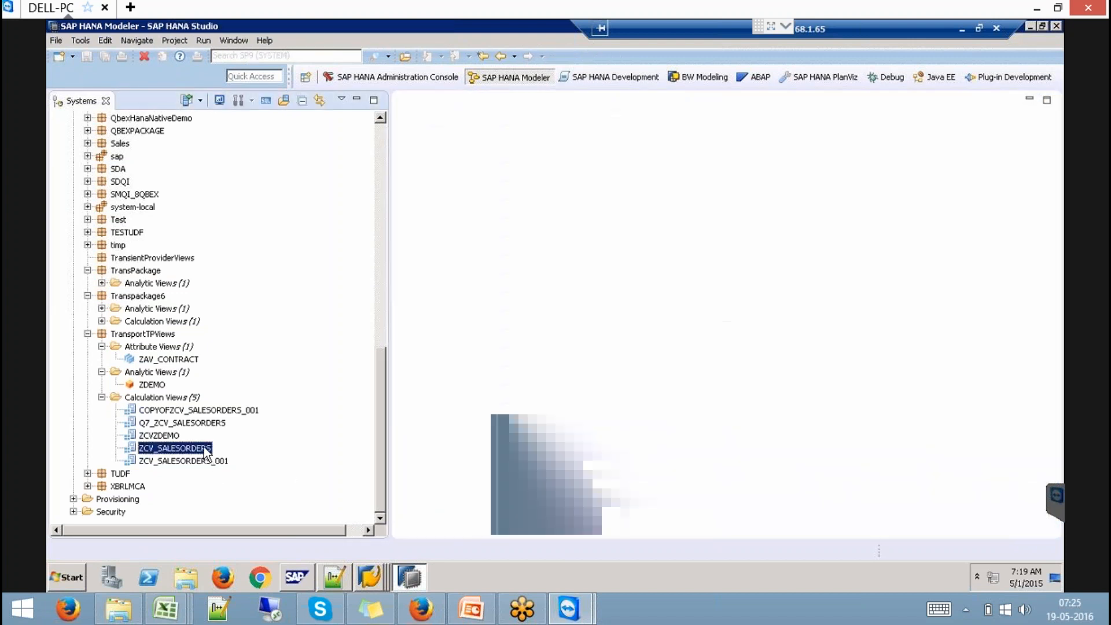
- Copy the ZCV_SALESORDERS calculation view and paste it into the Calculation Views folder
right_click(206, 450)
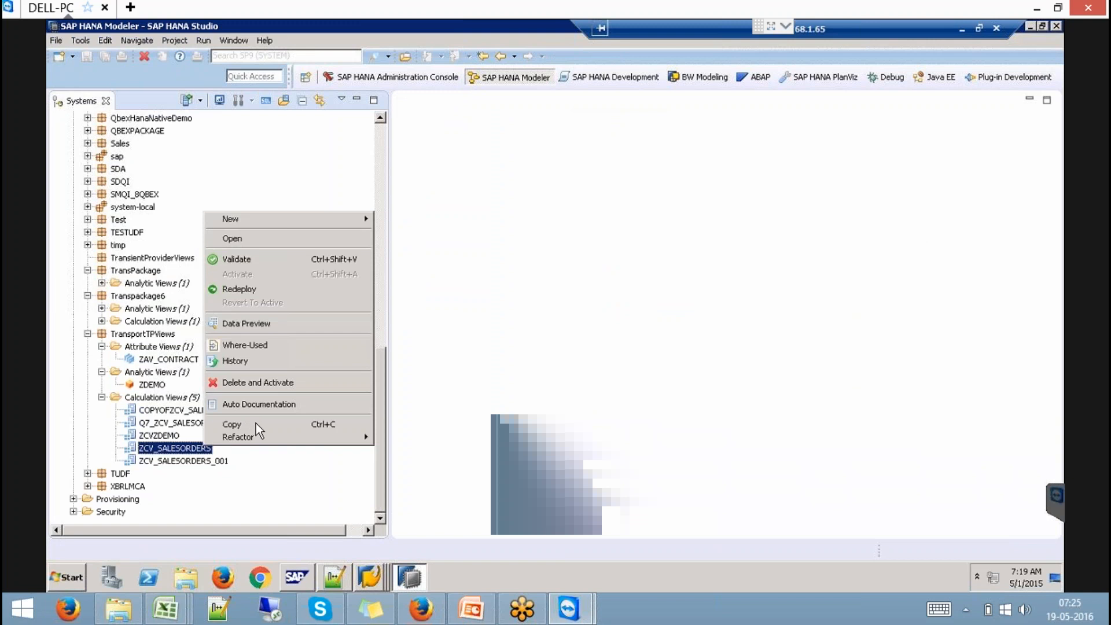
left_click(239, 425)
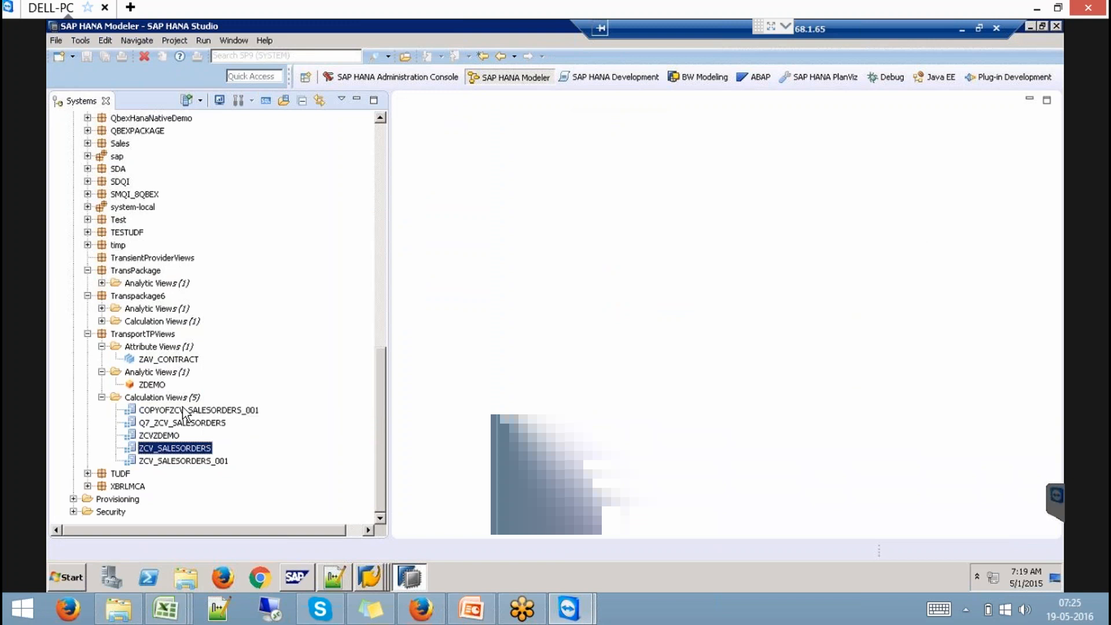
left_click(178, 400)
right_click(176, 399)
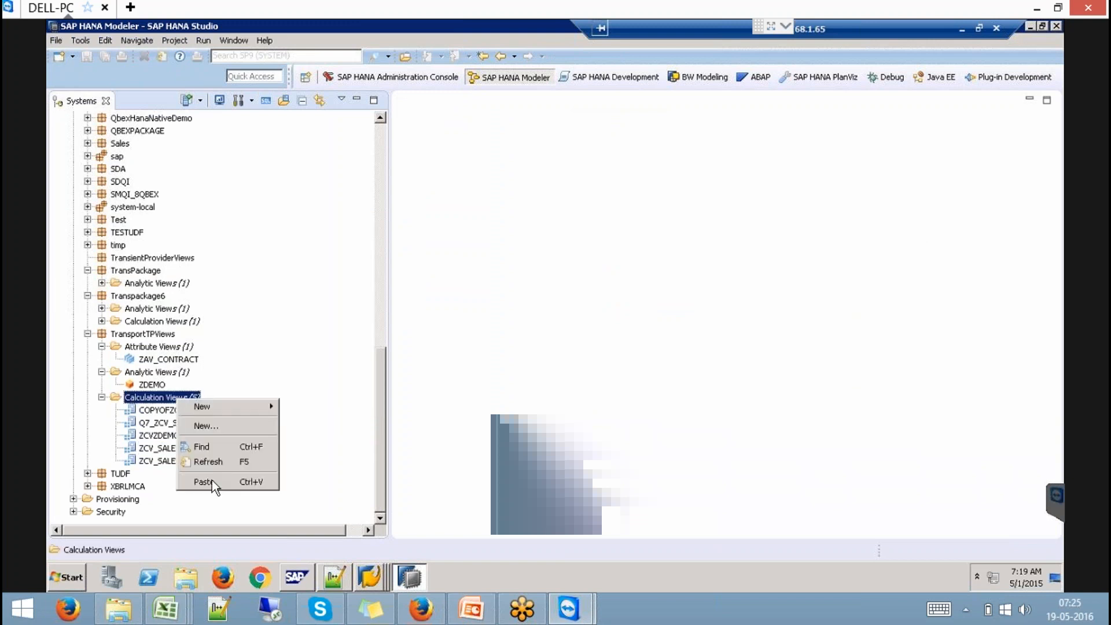
left_click(212, 481)
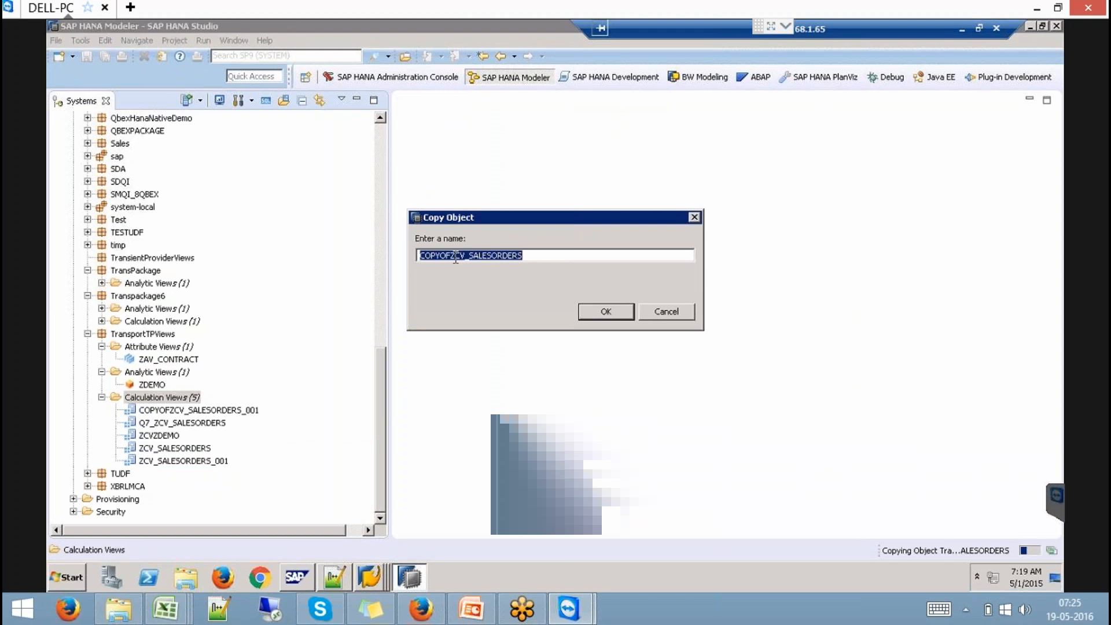
- Name the copy YCV_SALESORDERS_009 and open it in the editor with the job log closed
left_click_drag(457, 255, 402, 255)
key("BackSpace")
type("Y")
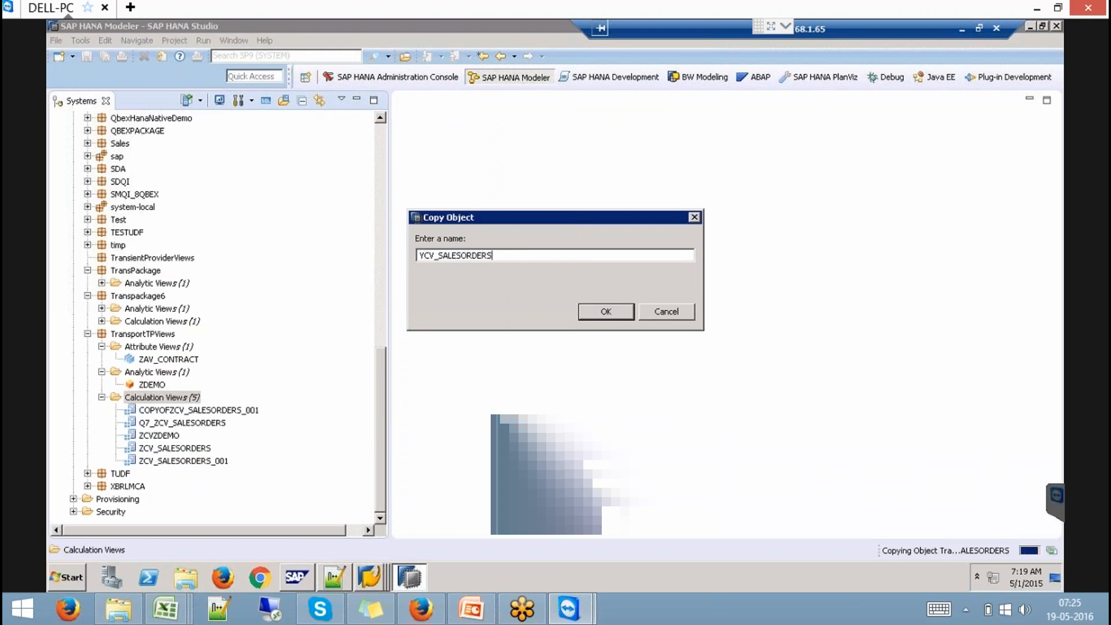
type("_009")
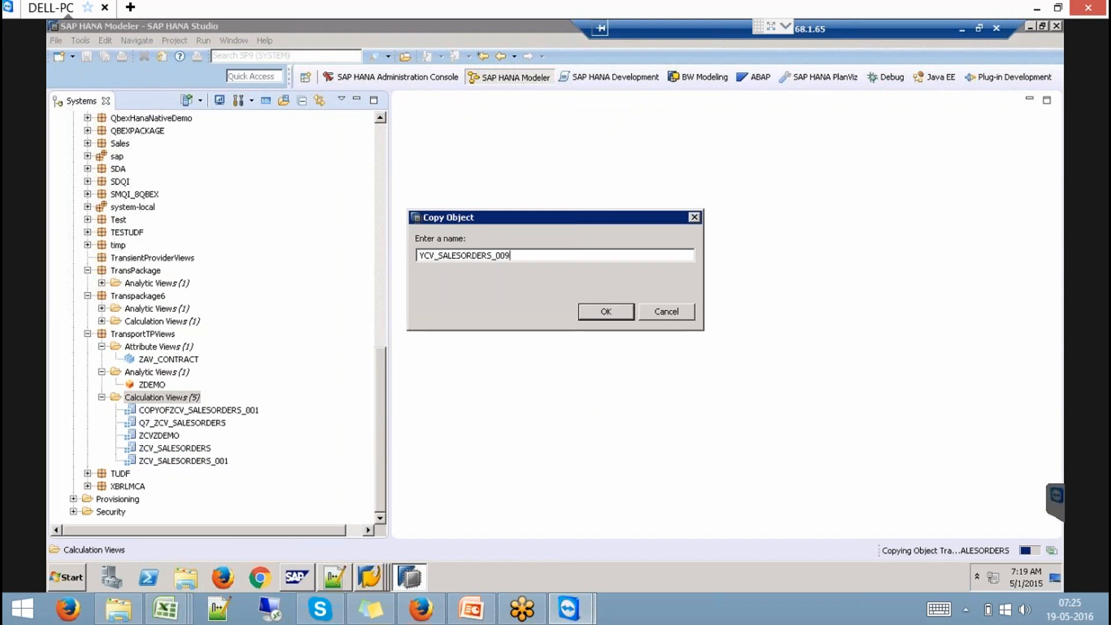
key("ctrl+a")
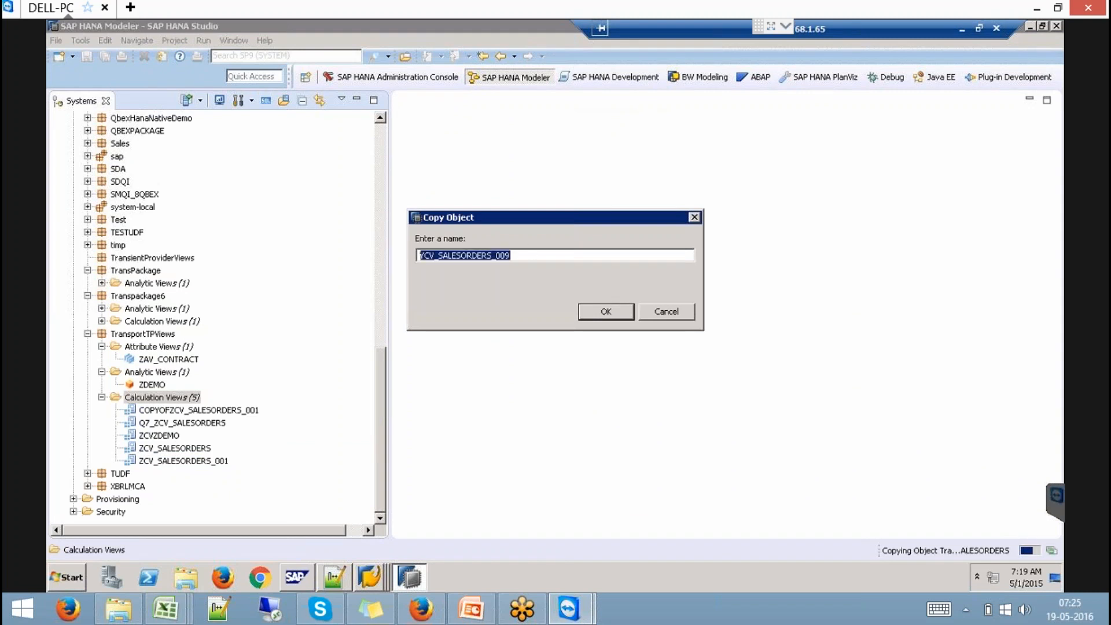
left_click(606, 311)
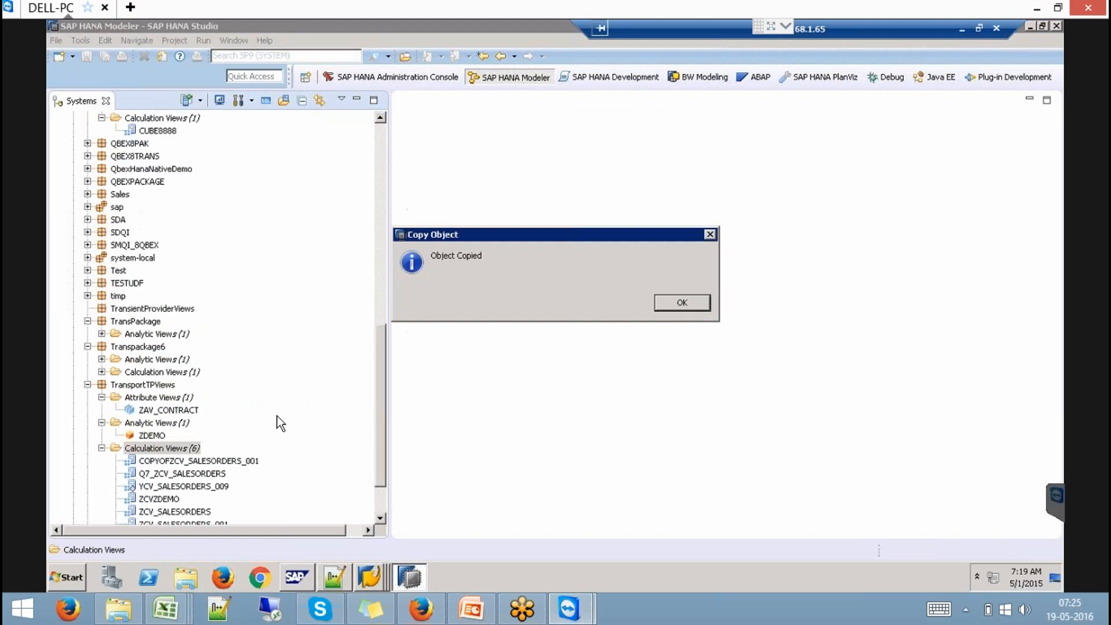
left_click(680, 304)
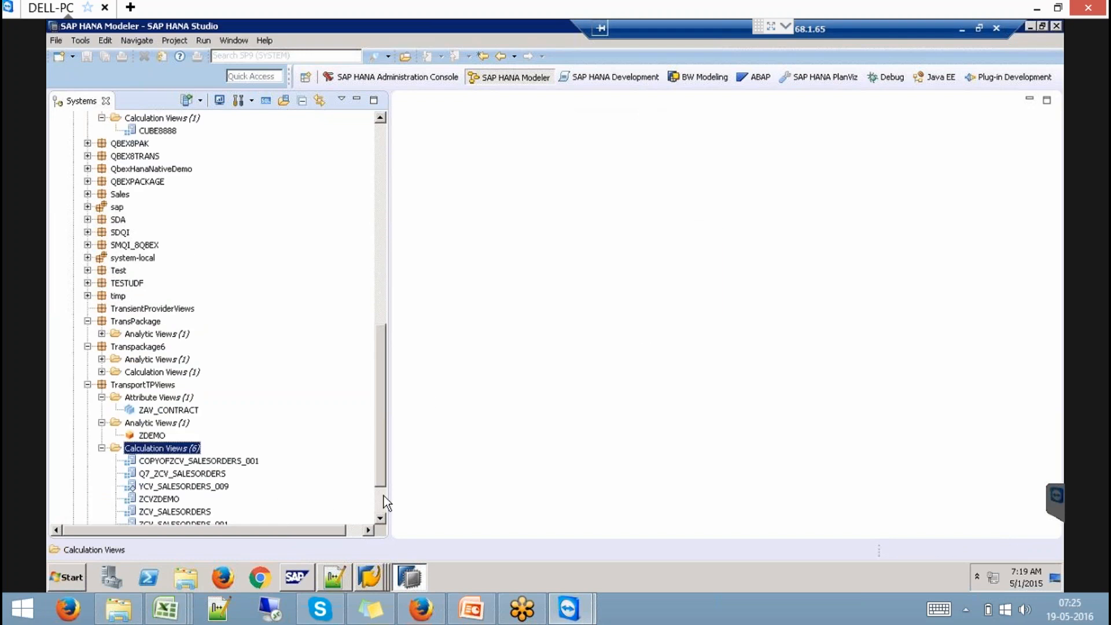
double_click(209, 487)
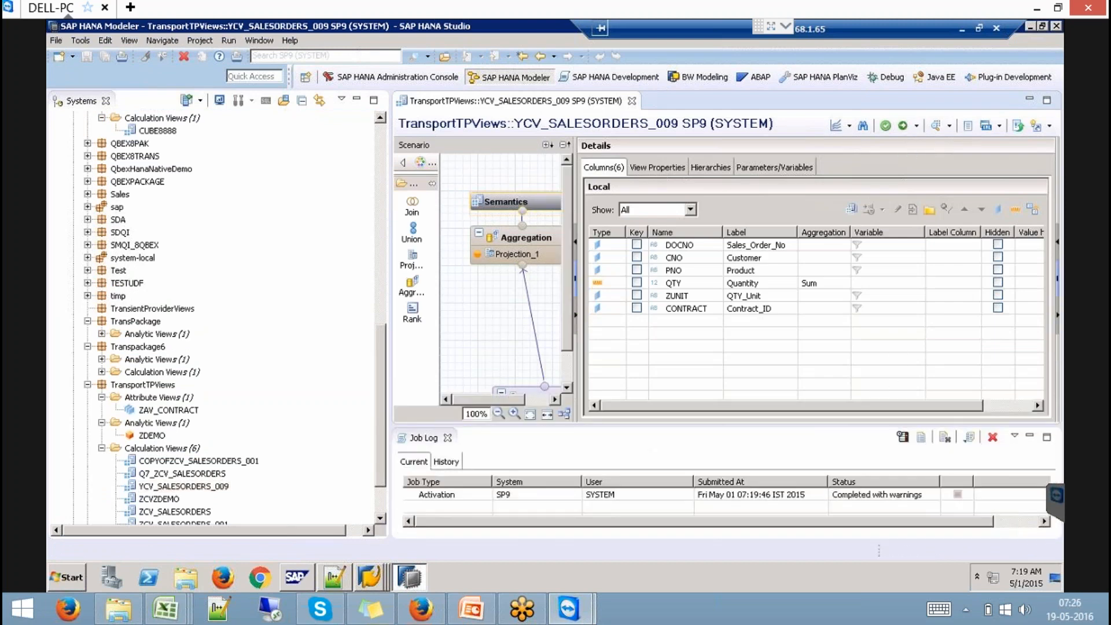
left_click(448, 438)
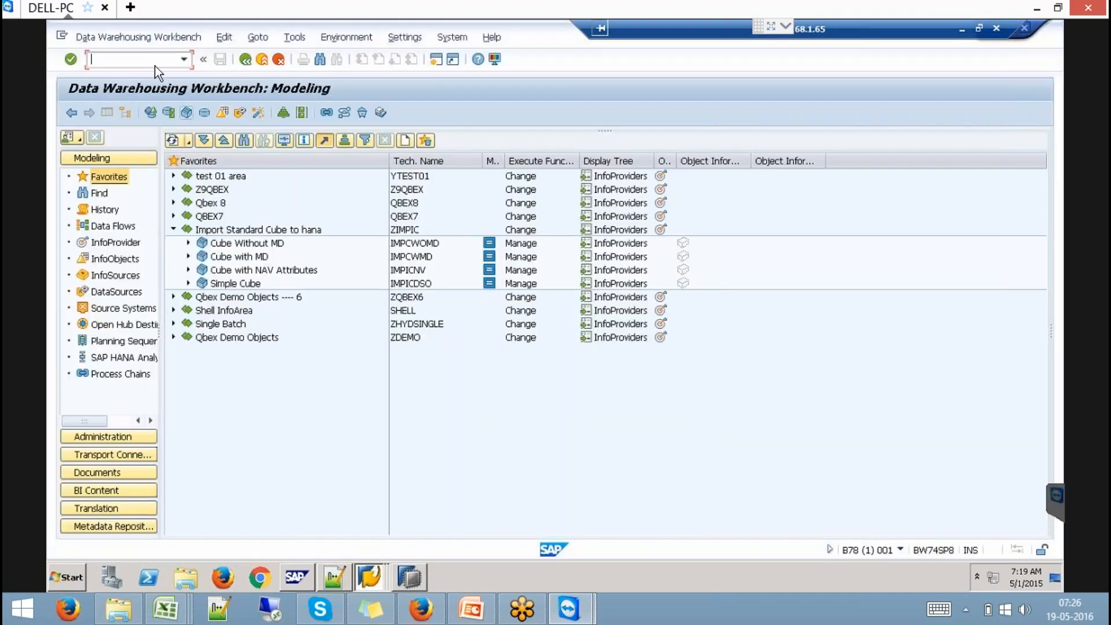
- Run transaction /NRSDD_HM_PUBLISH in the remote SAP session and check the system details
left_click(473, 609)
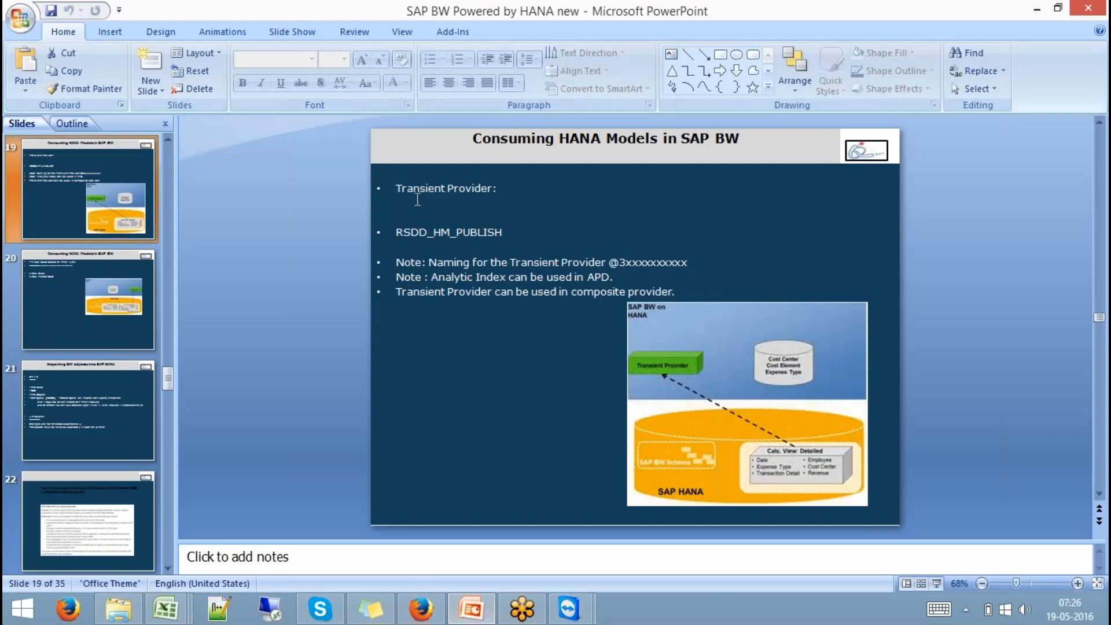
key("alt+Tab")
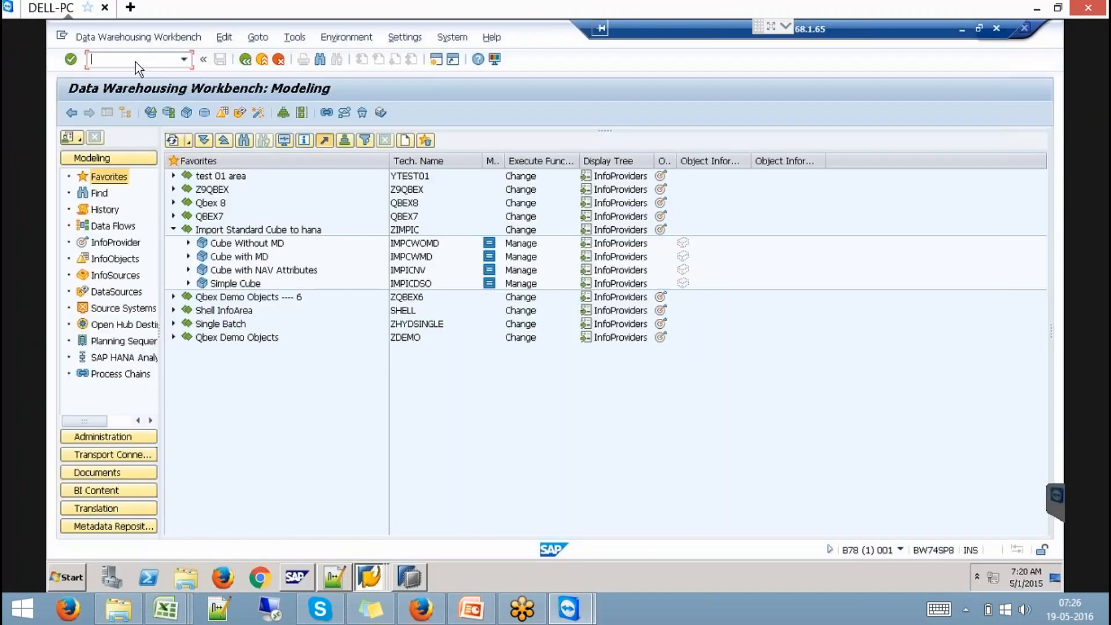
type("/")
type("NRSDD_H")
type("M_PUBL")
type("ISH")
key("Return")
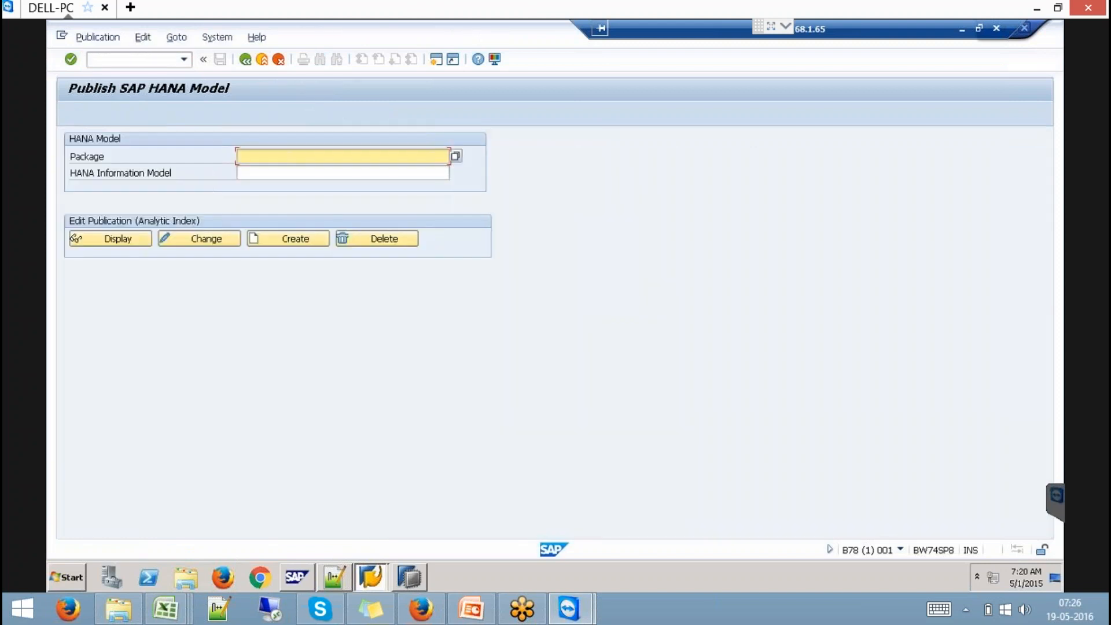
left_click(901, 550)
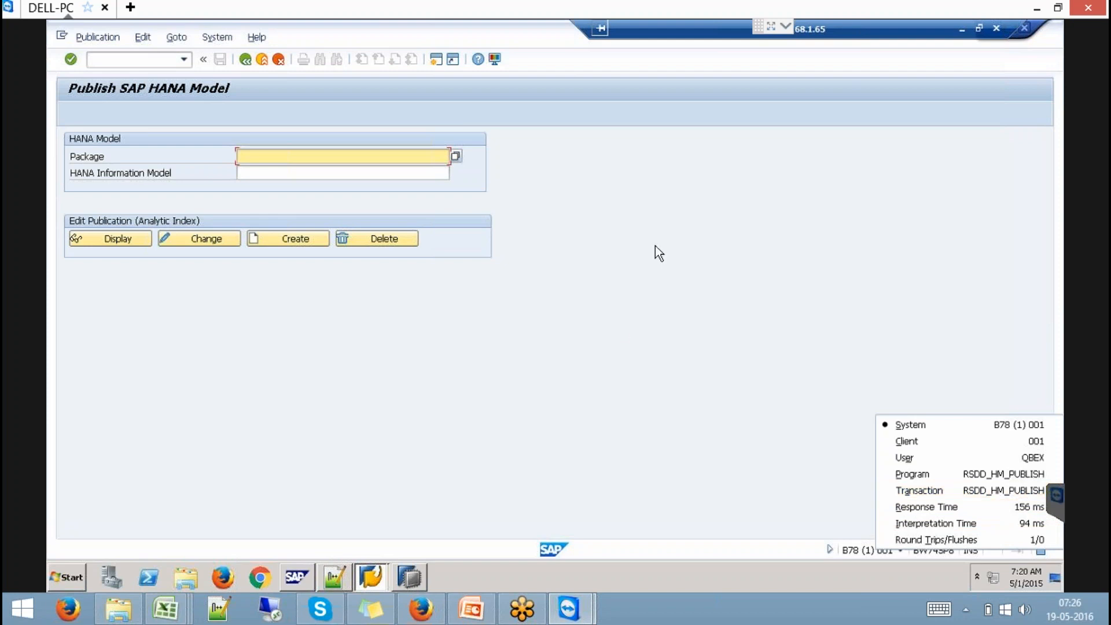
- Bring the Publish SAP HANA Model window back to the front after visiting the slides
left_click(412, 581)
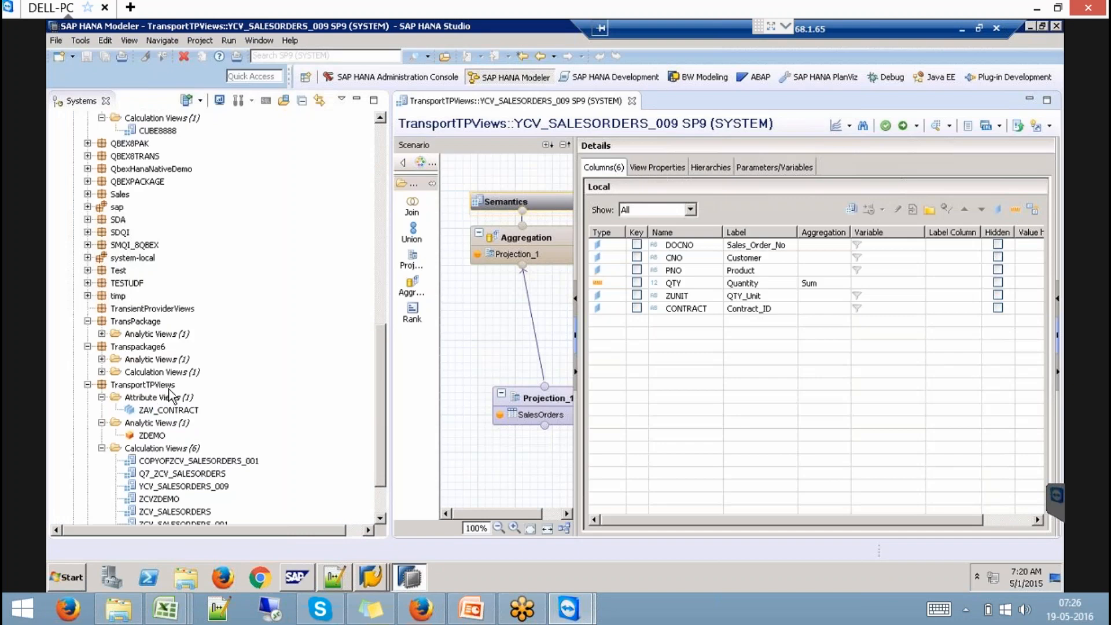
key("alt+Tab")
left_click(706, 352)
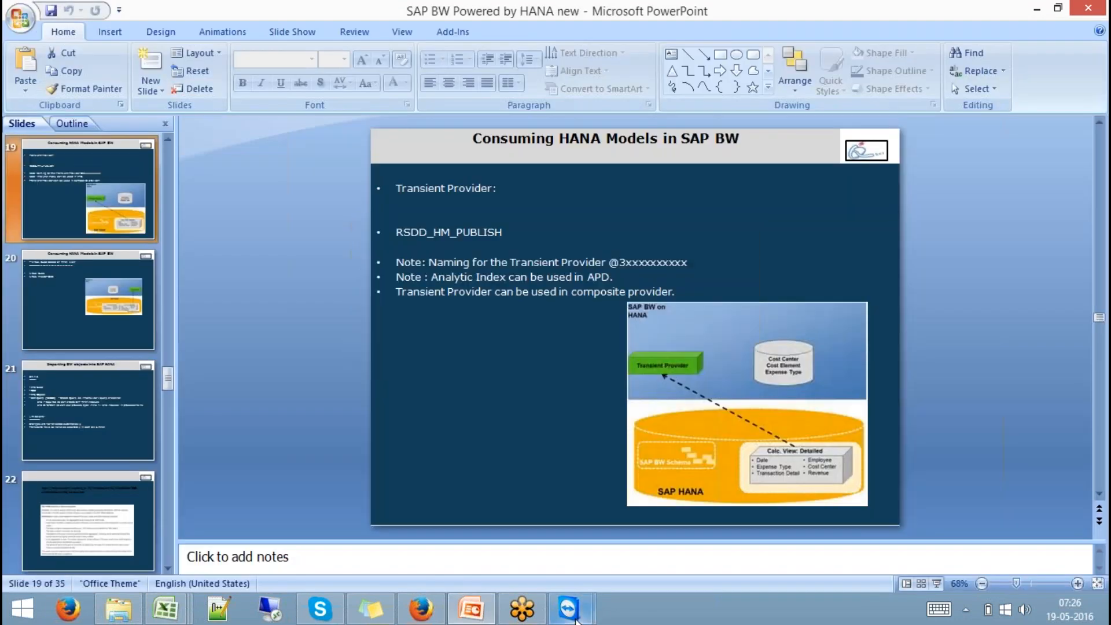
mouse_move(570, 611)
left_click(663, 524)
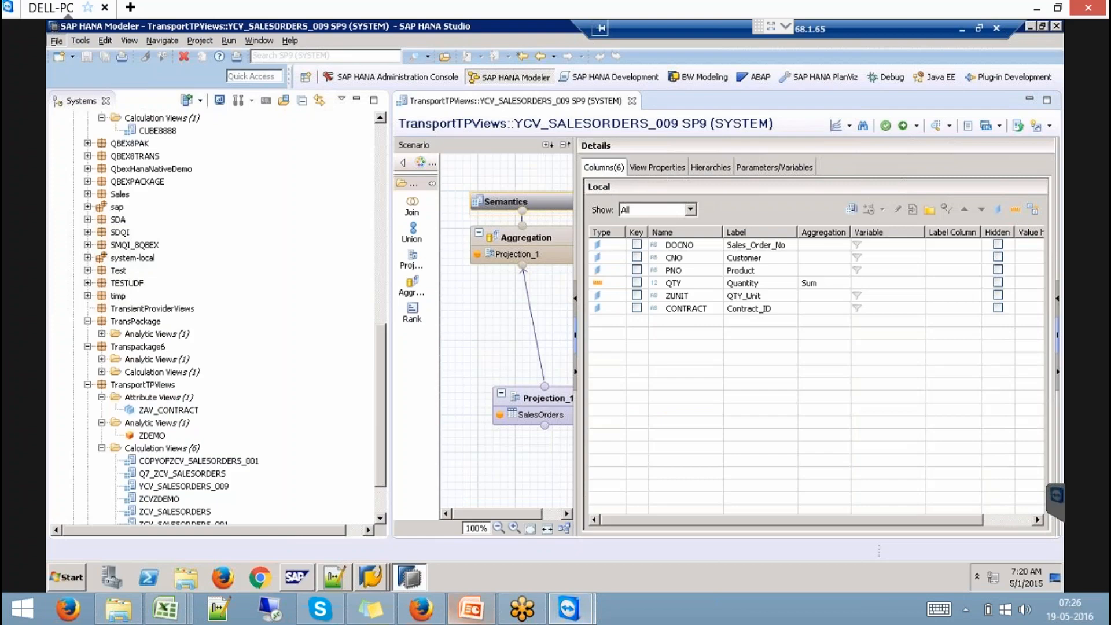
left_click(373, 576)
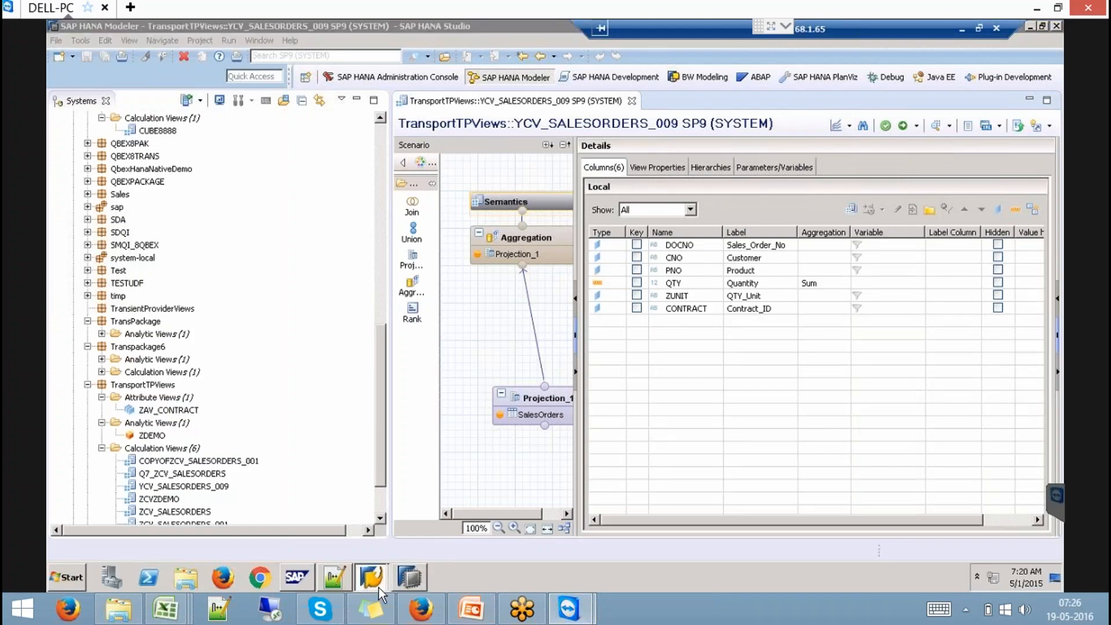
mouse_move(370, 576)
left_click(389, 546)
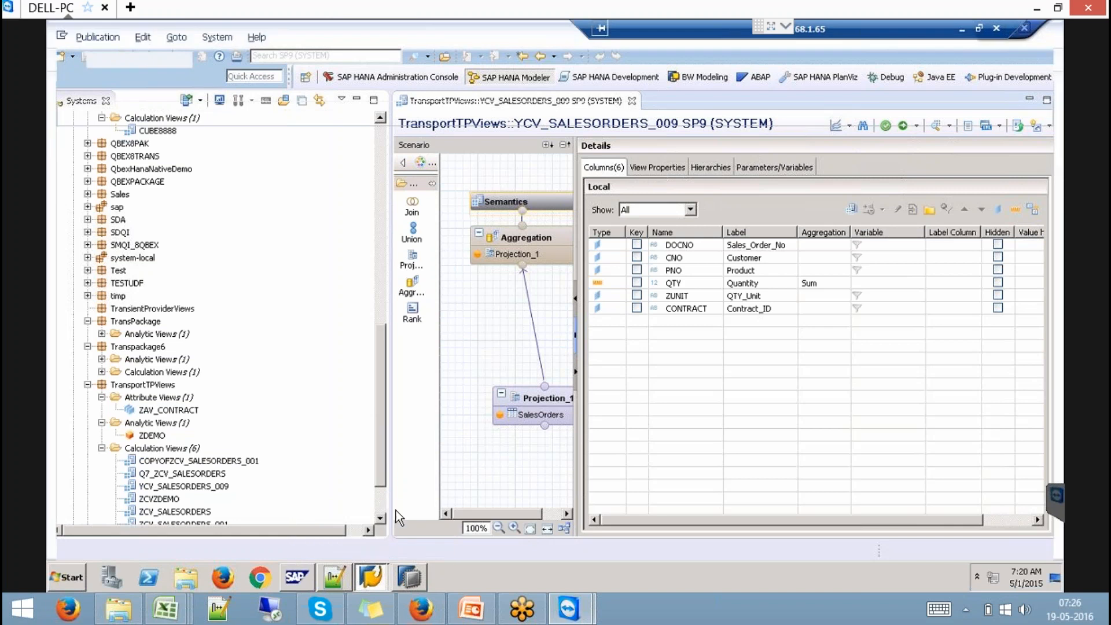
- Fill in package TransportTPViews from the Package value help
left_click(457, 155)
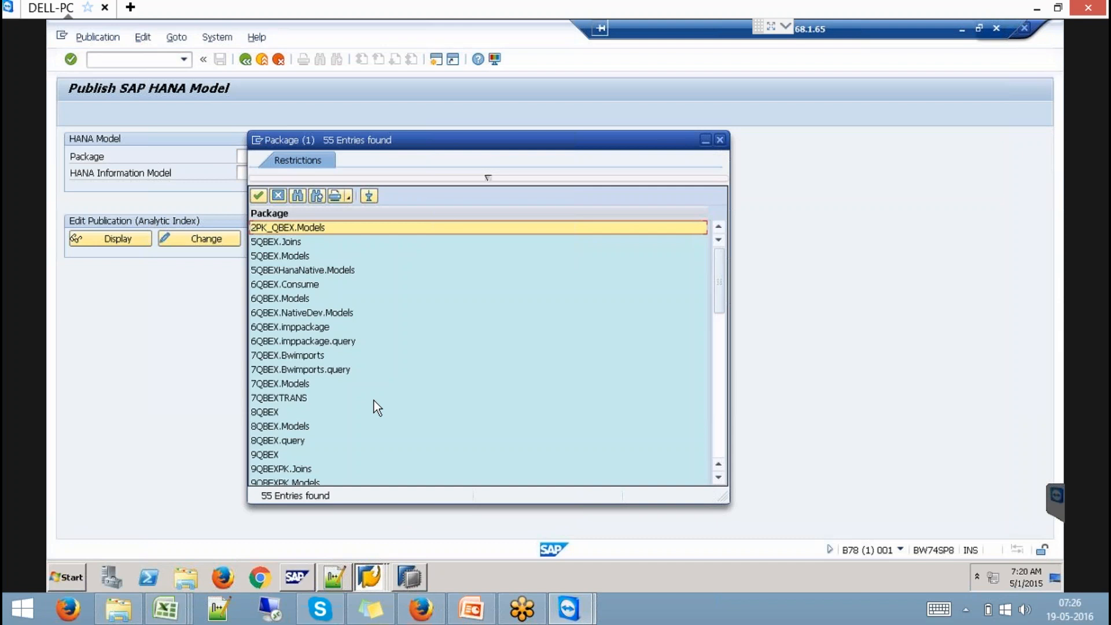
scroll(374, 401, "down", 5)
scroll(314, 463, "down", 3)
scroll(313, 463, "down", 2)
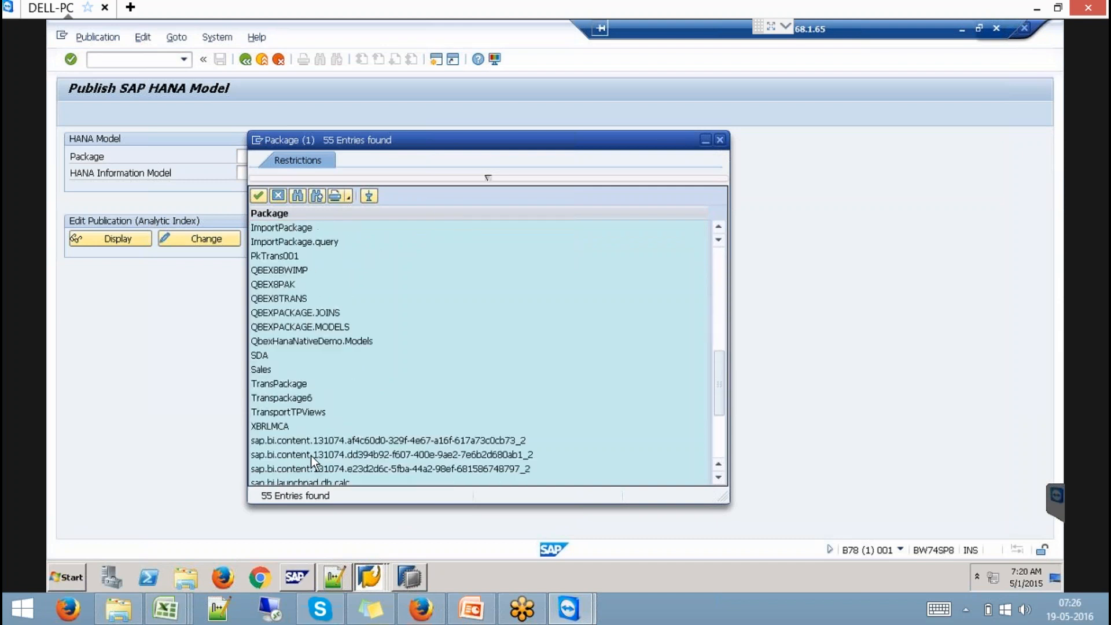
left_click(303, 411)
double_click(306, 410)
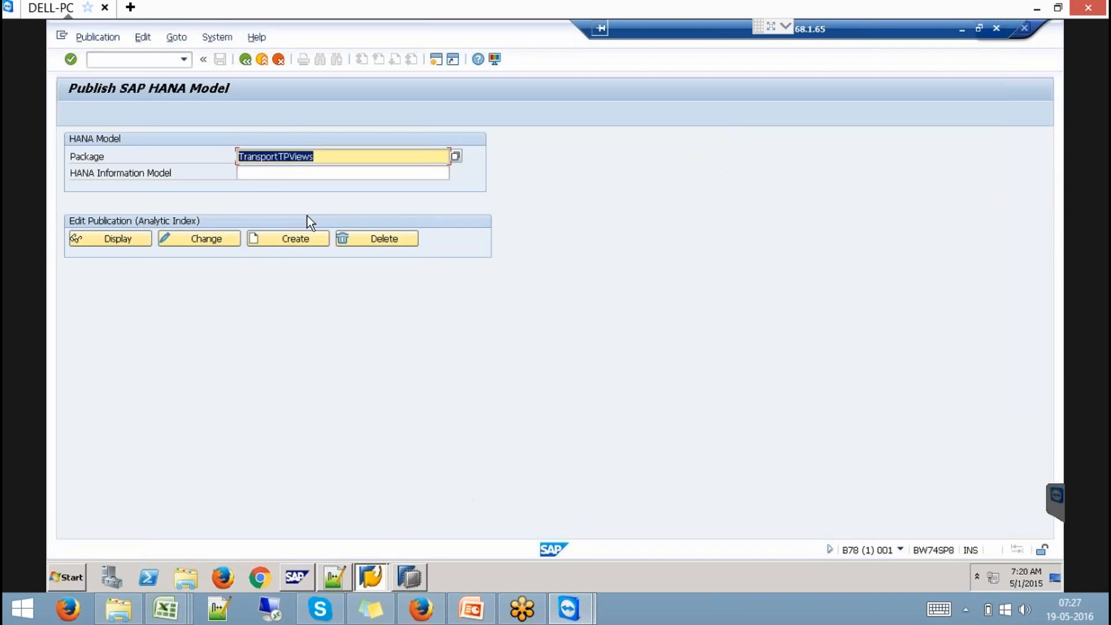
left_click(320, 177)
- Choose HANA model YCV_SALESORDERS_009 and start creating its analytic index
left_click(455, 171)
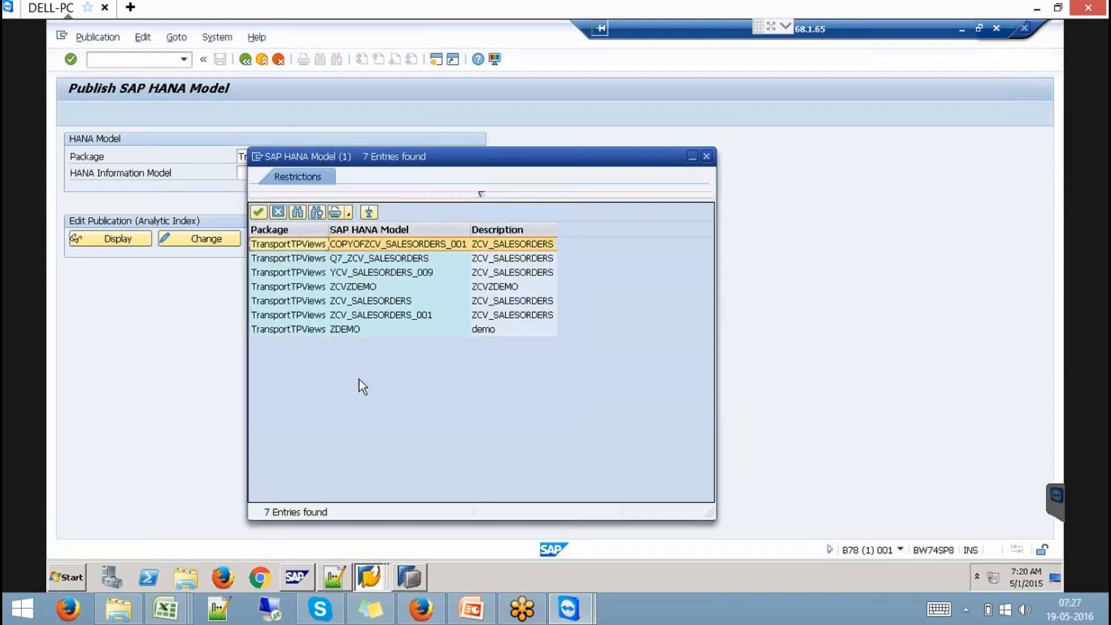
double_click(397, 274)
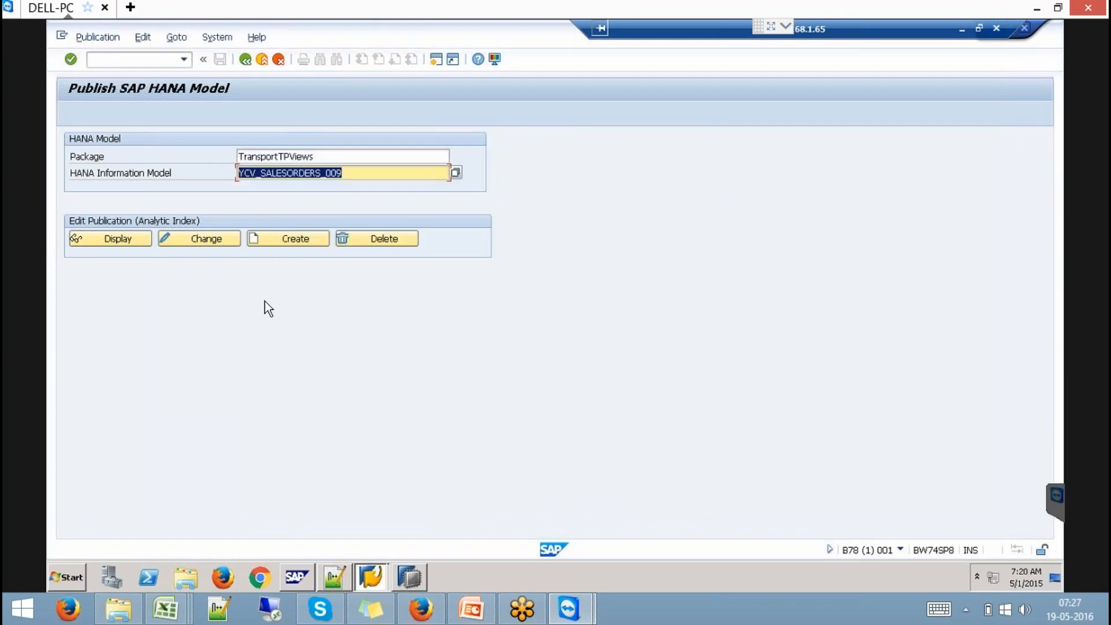
left_click(292, 238)
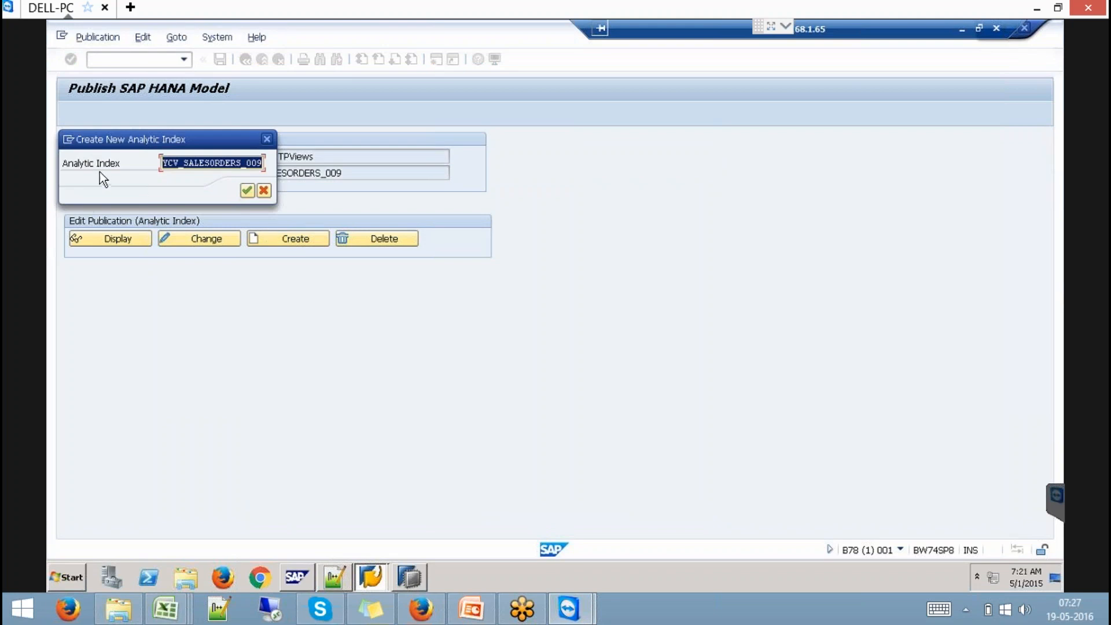
left_click(249, 194)
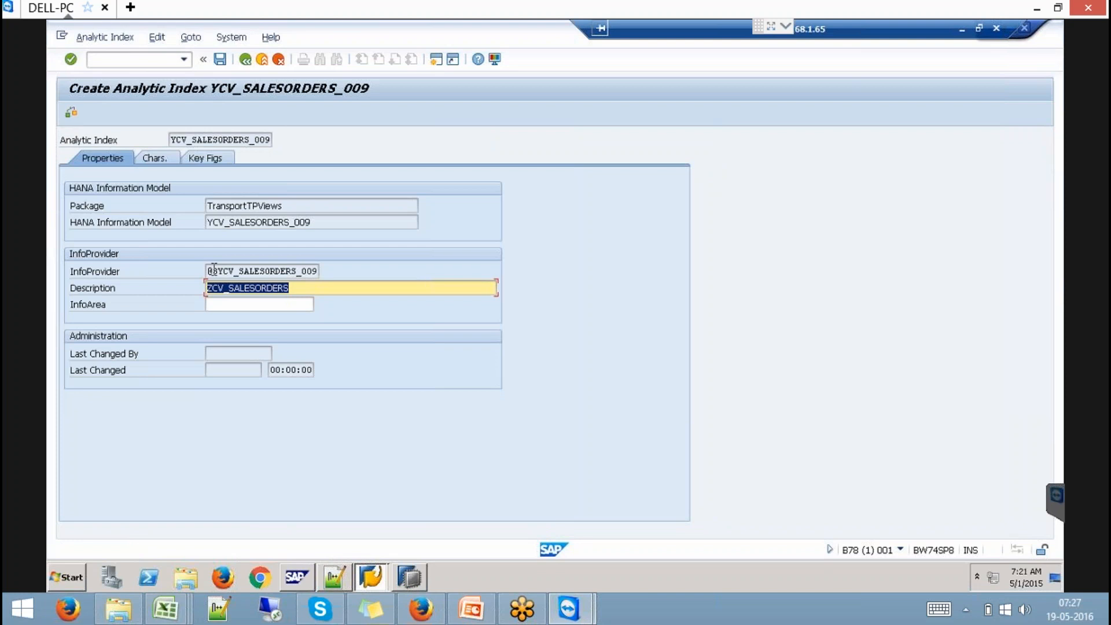
left_click(217, 270)
left_click(217, 267, "shift")
left_click_drag(219, 270, 356, 271)
left_click_drag(209, 270, 379, 267)
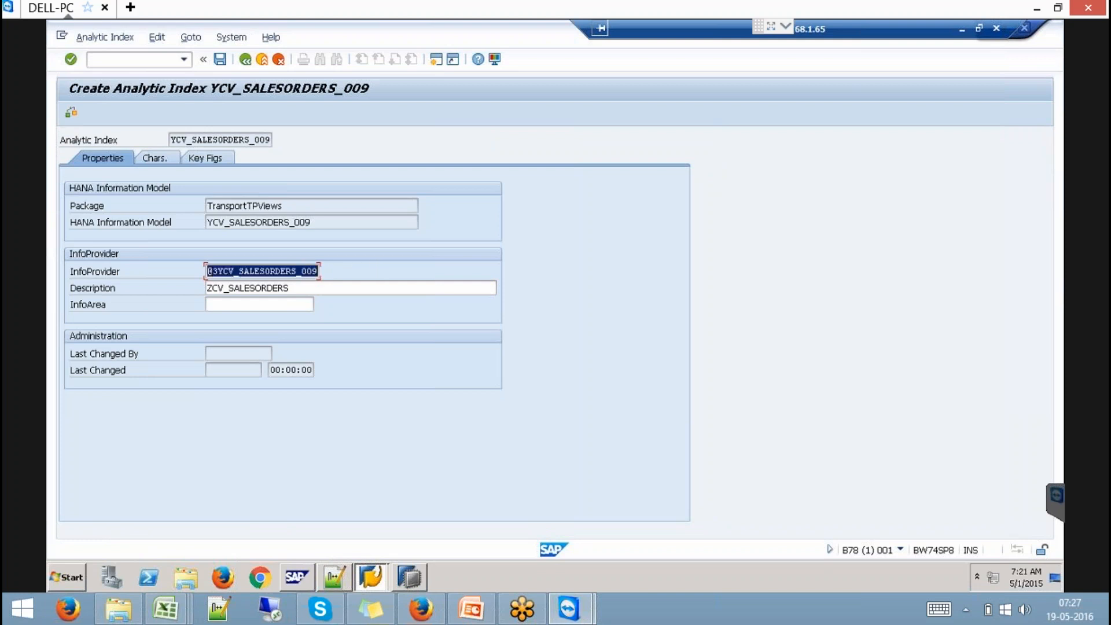
left_click(379, 267)
- Review the five characteristics and the Quantity key figure, then save the analytic index
left_click(154, 157)
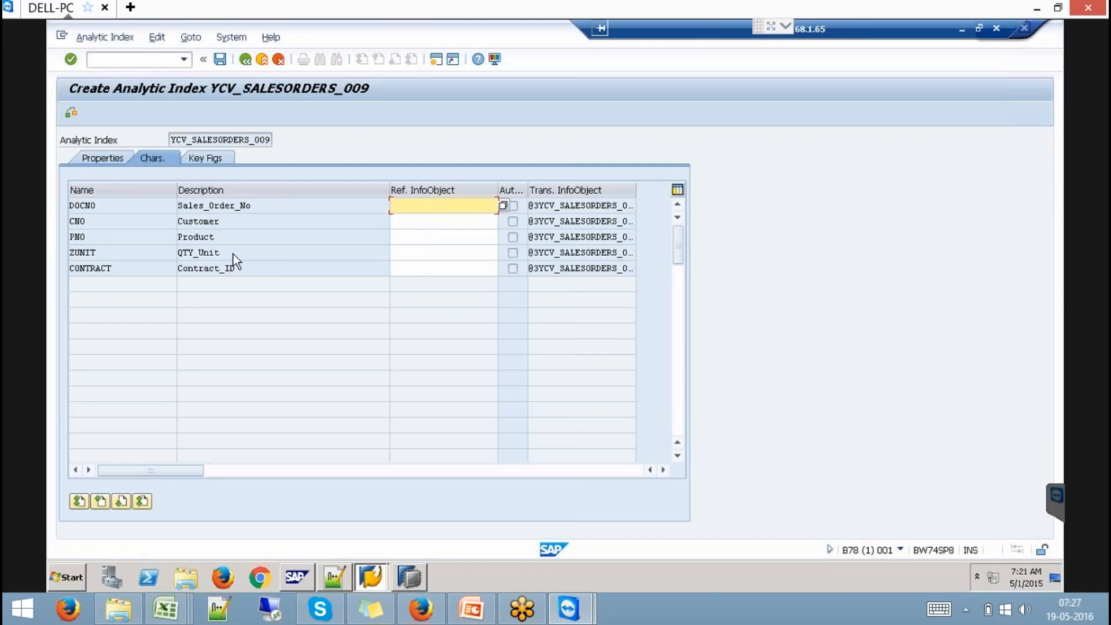
left_click(210, 162)
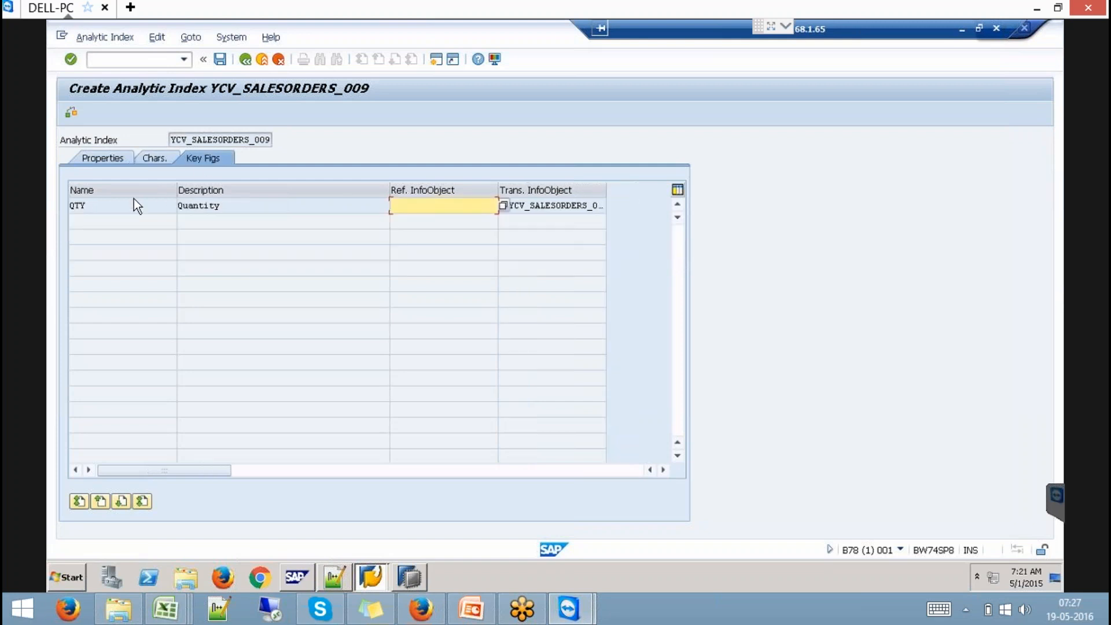
left_click(126, 200)
left_click(149, 156)
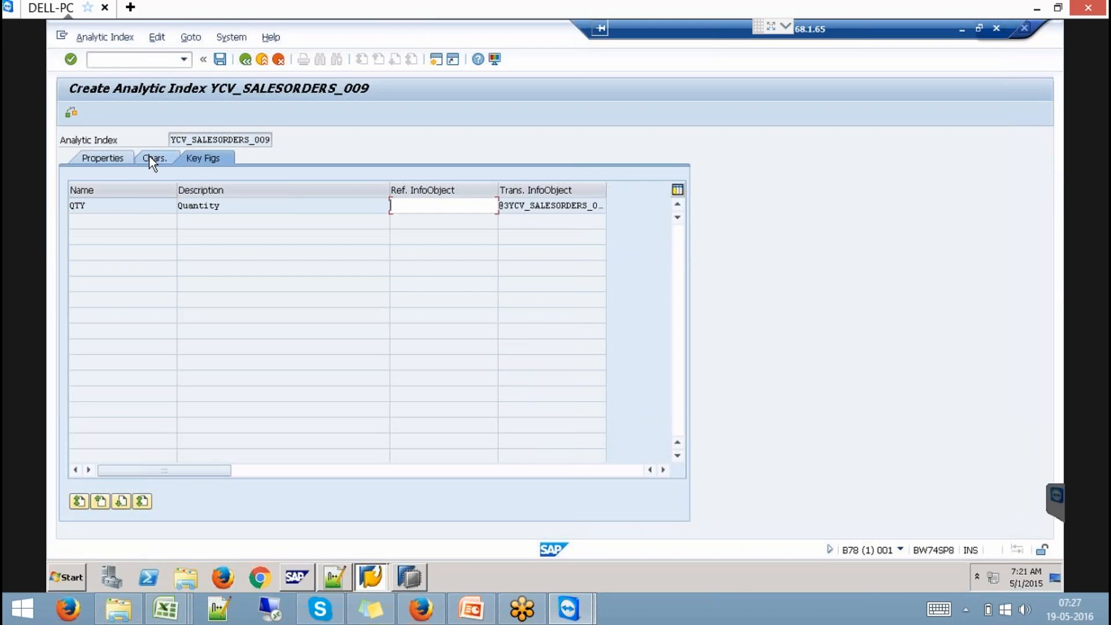
left_click(221, 59)
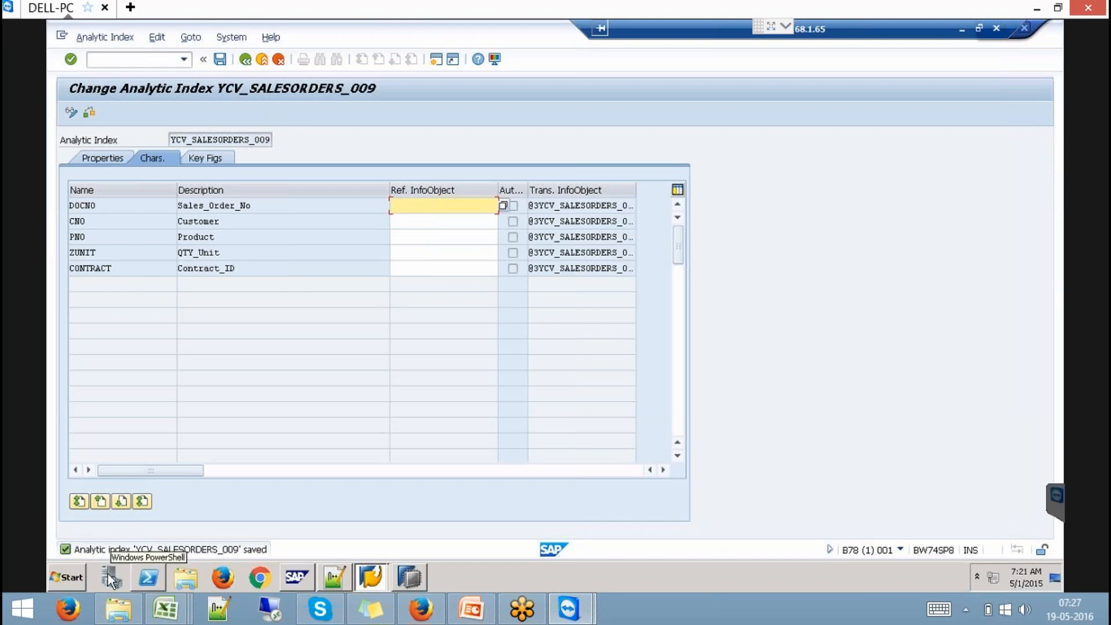
- Launch BEx Query Designer from the Business Explorer program group
left_click(74, 582)
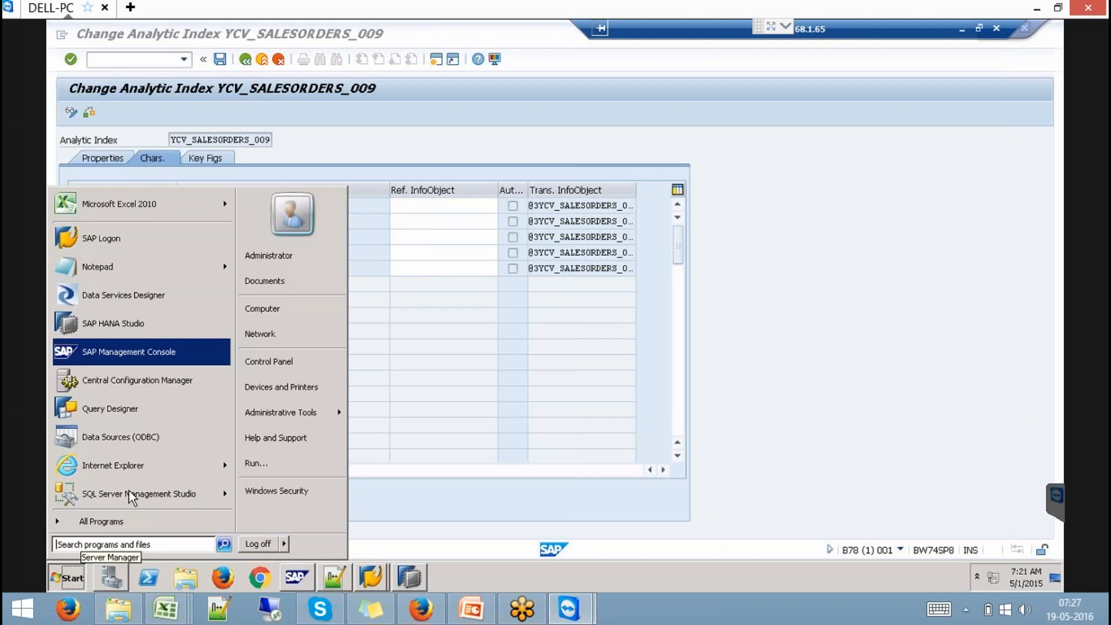
left_click(152, 521)
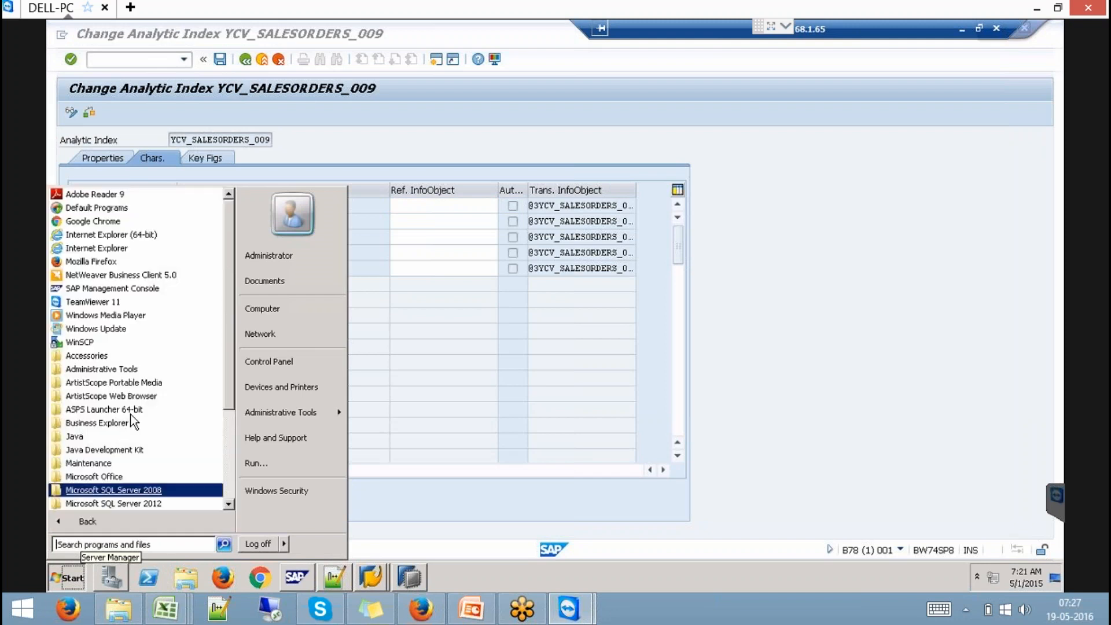
left_click(114, 424)
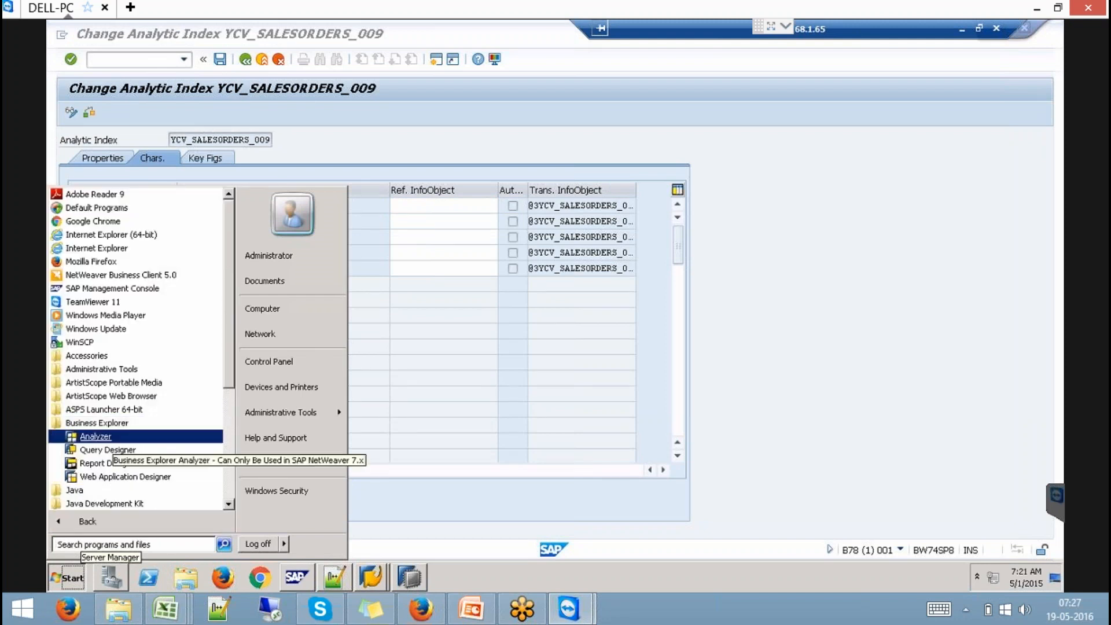
left_click(110, 451)
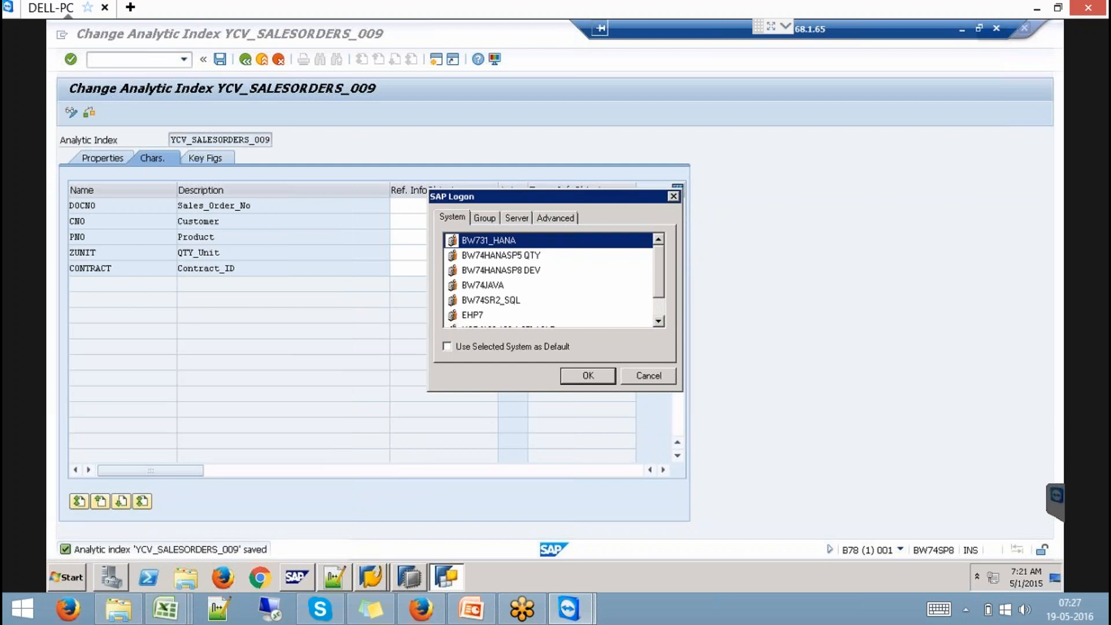
- Log on to the BW74HANASP8 DEV system with the account password
left_click(529, 272)
left_click(598, 377)
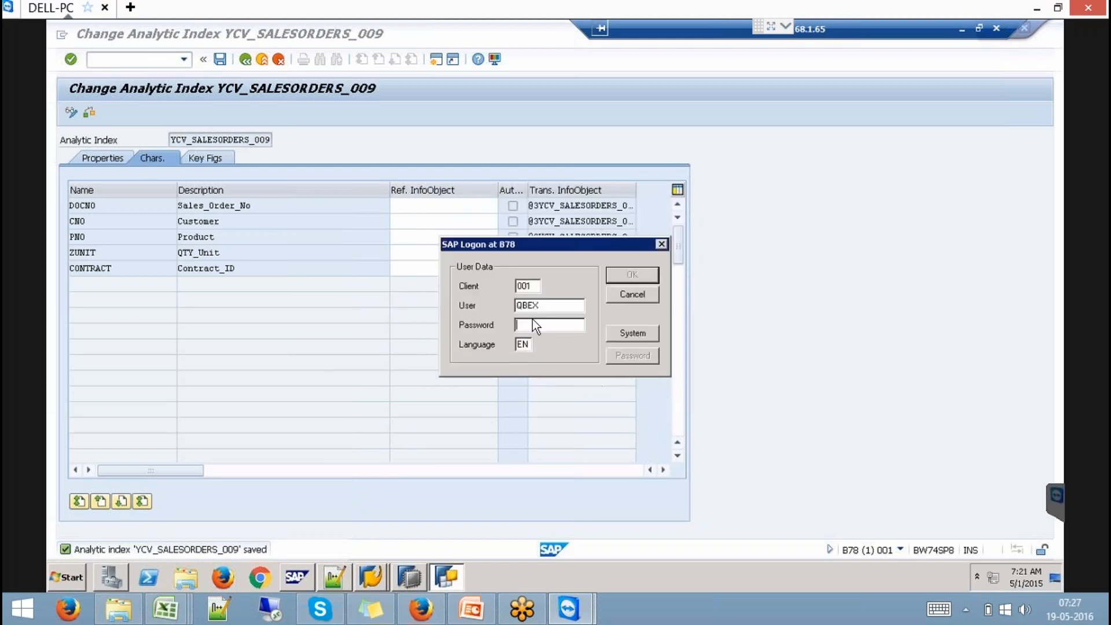
type("**********")
left_click(620, 274)
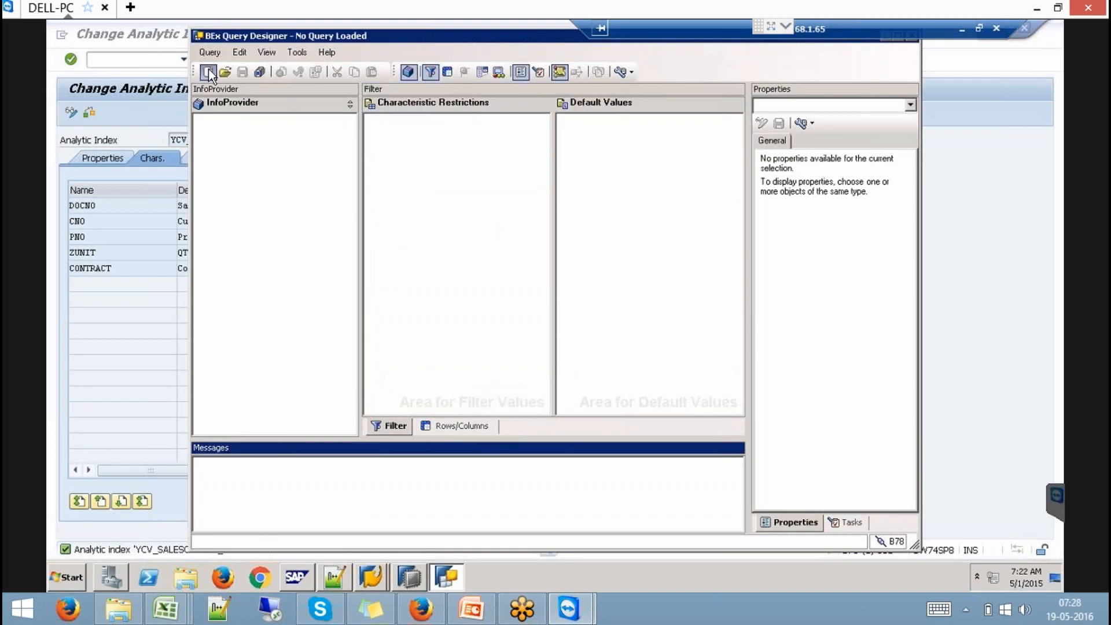
left_click(208, 72)
left_click(376, 202)
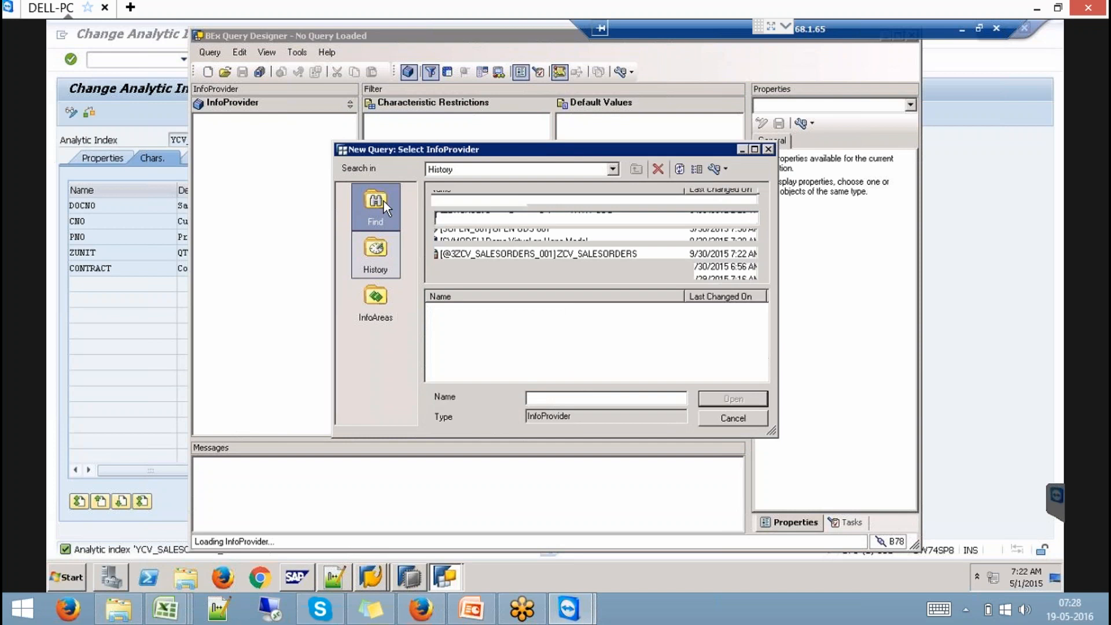
type("@3YCV_SALESORDERS_009")
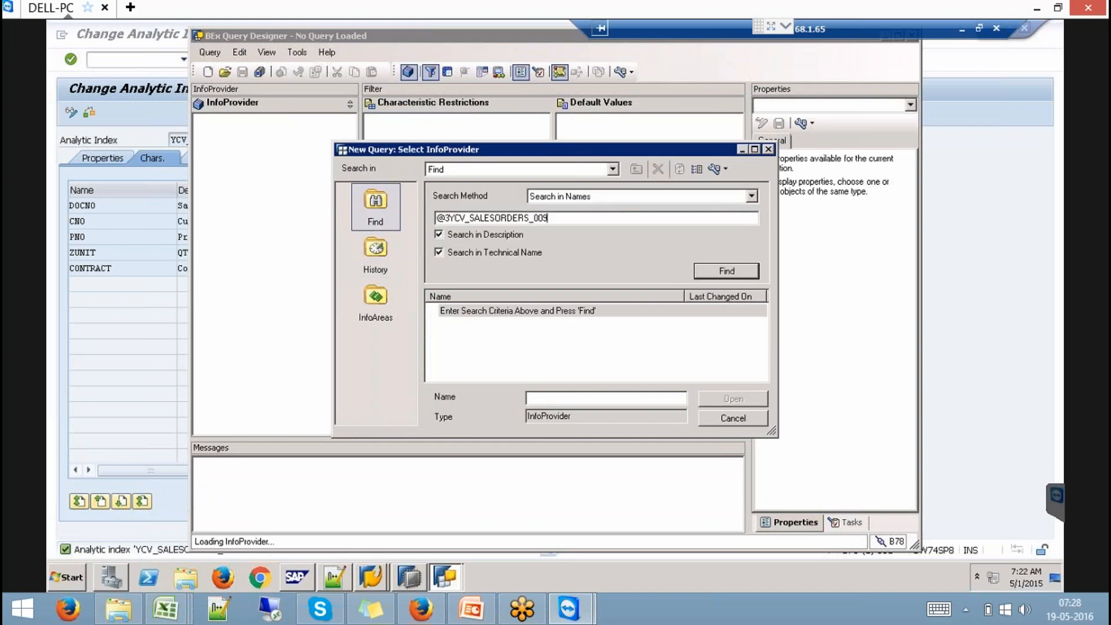
key("Return")
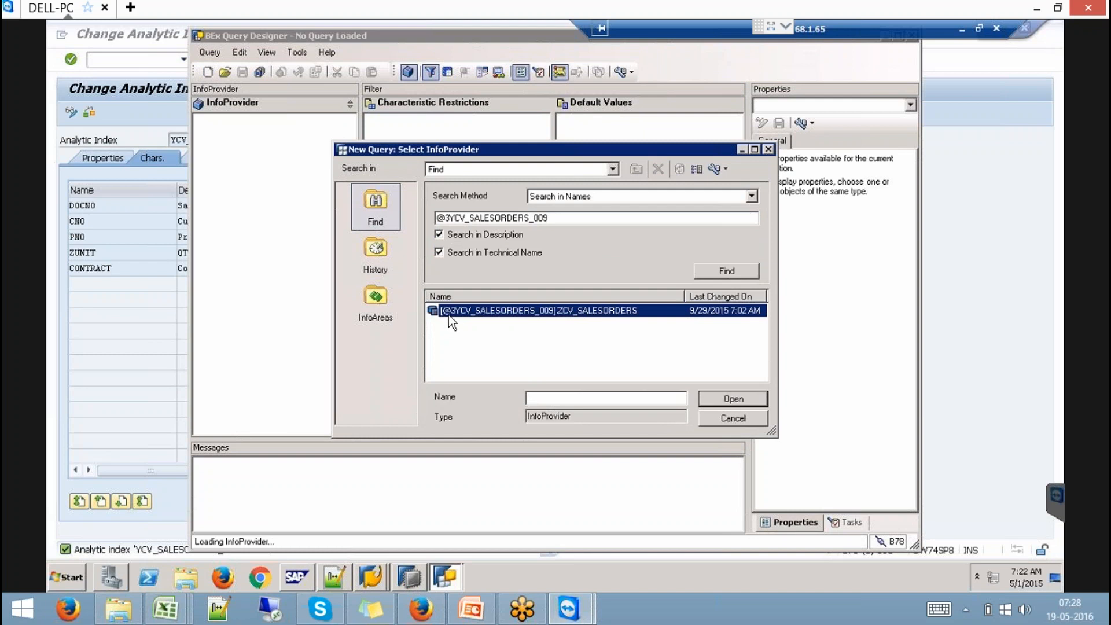
left_click(721, 399)
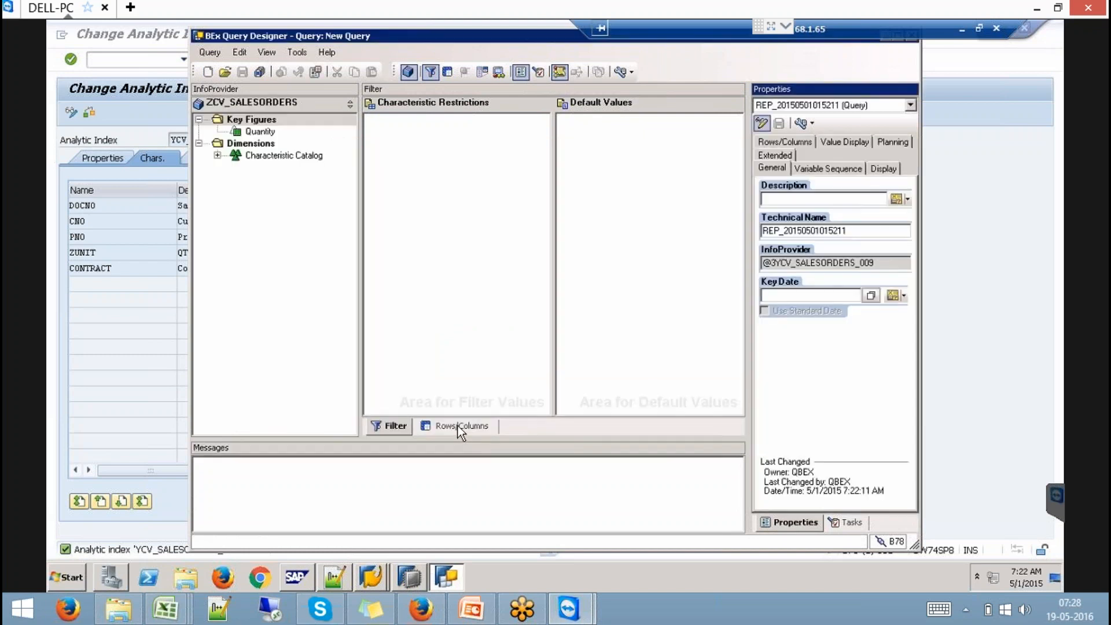
- Place the five characteristics in Rows and the Quantity key figure in Columns
left_click(461, 426)
left_click(217, 155)
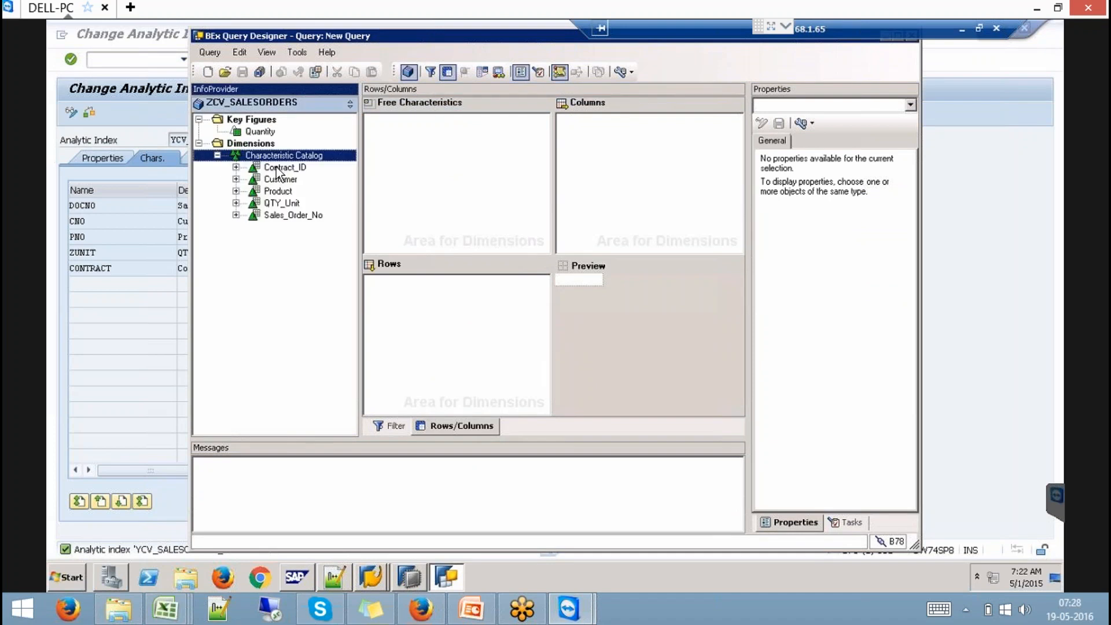
left_click(276, 168)
left_click(293, 215, "shift")
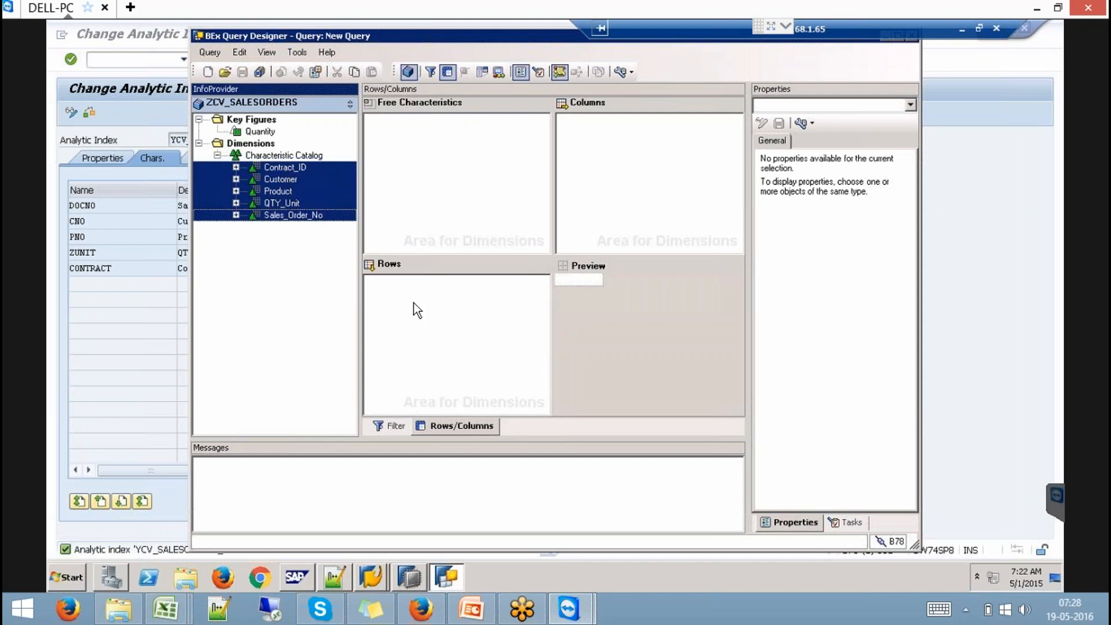
left_click_drag(414, 303, 415, 303)
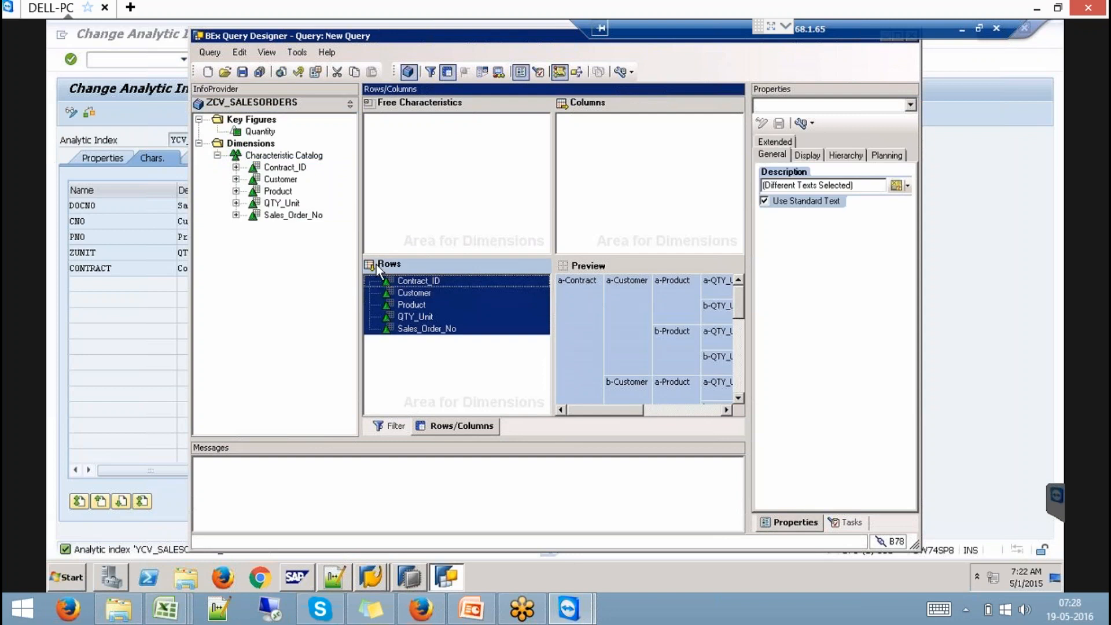
left_click_drag(290, 133, 591, 149)
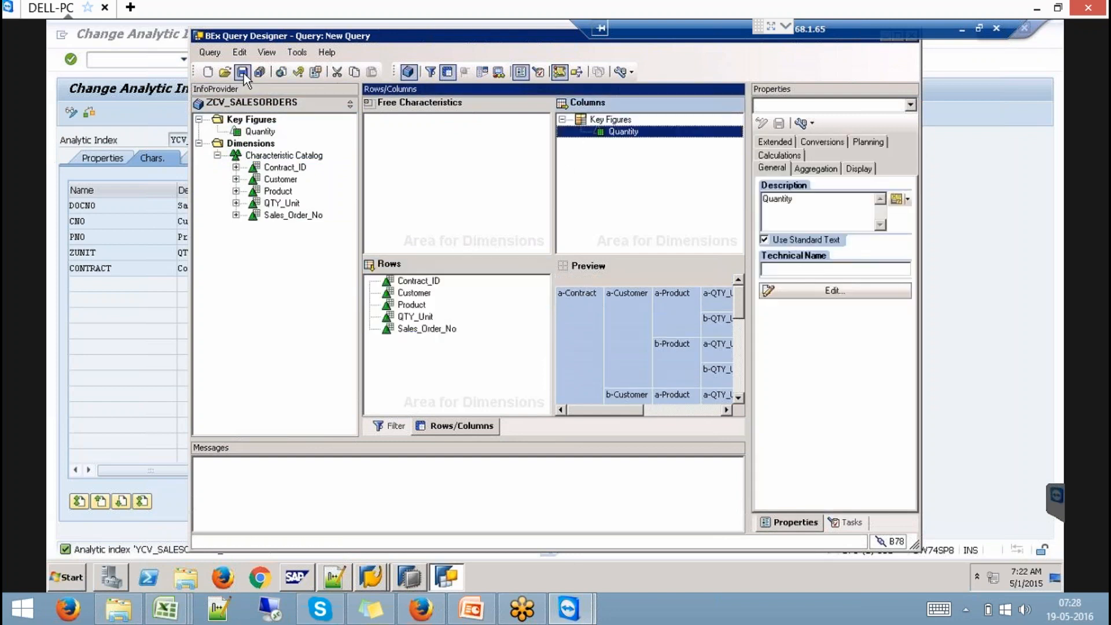
- Set Results Rows to Always Suppress for the five row characteristics
left_click(413, 295)
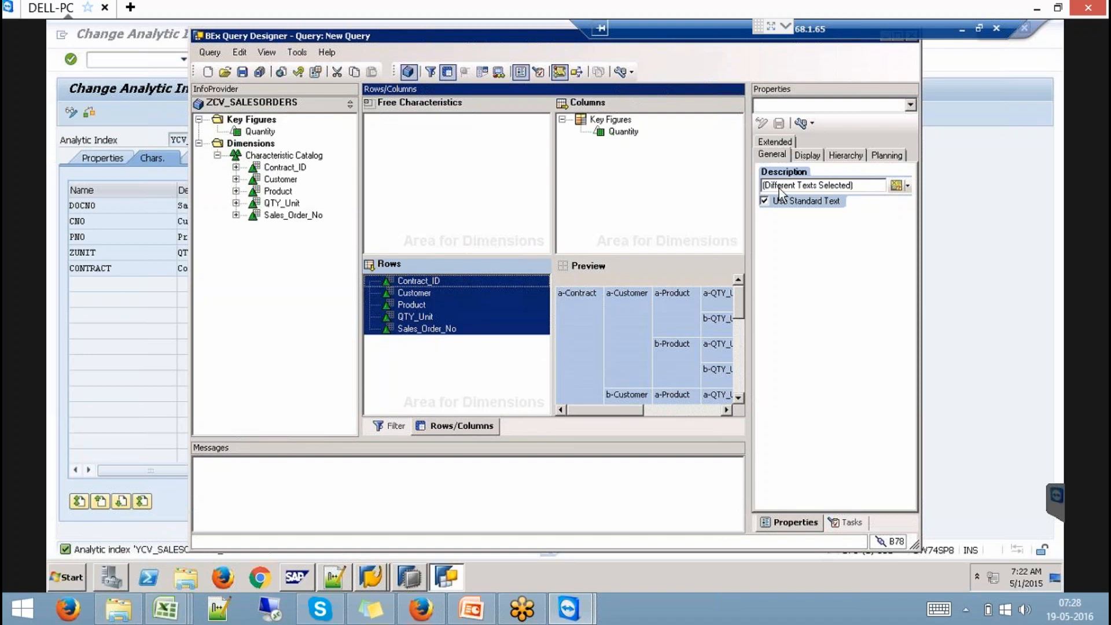
left_click(819, 156)
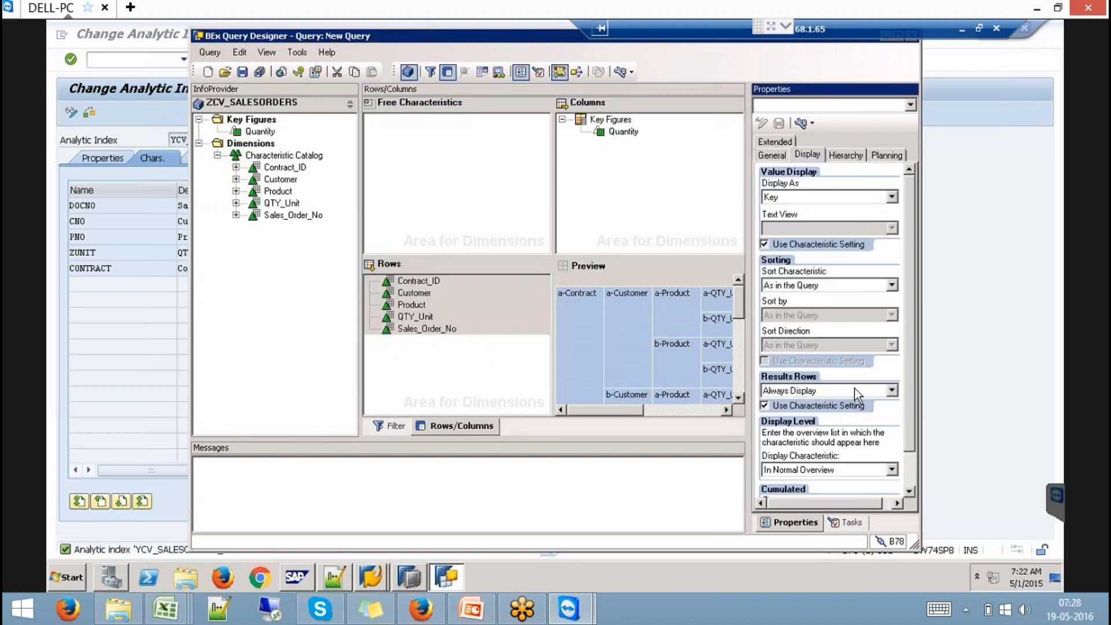
left_click(890, 390)
left_click(799, 424)
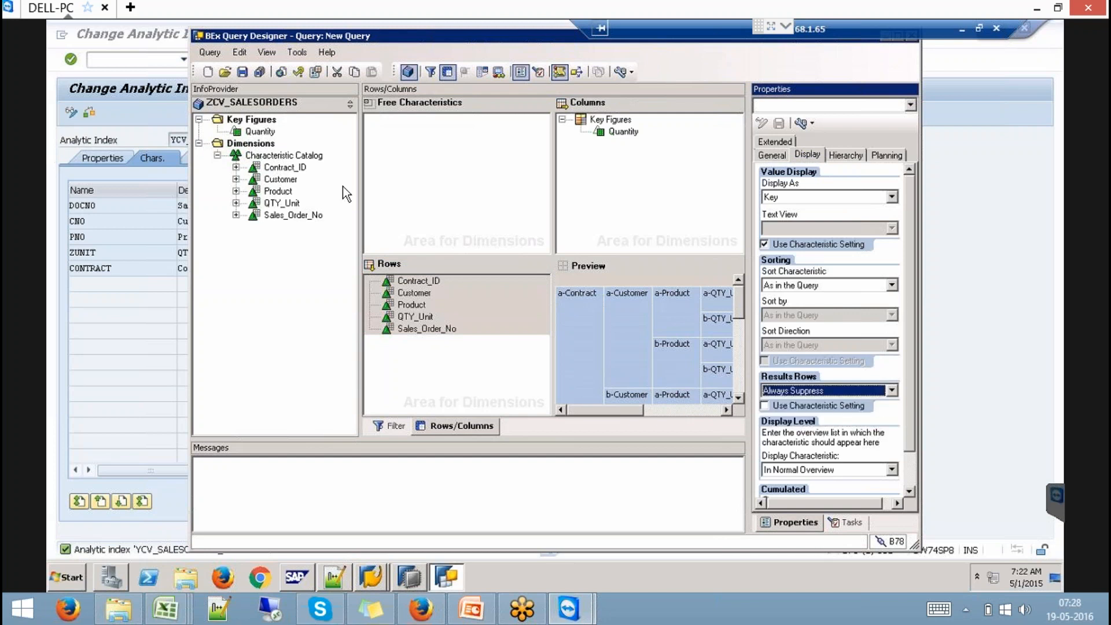
left_click(242, 72)
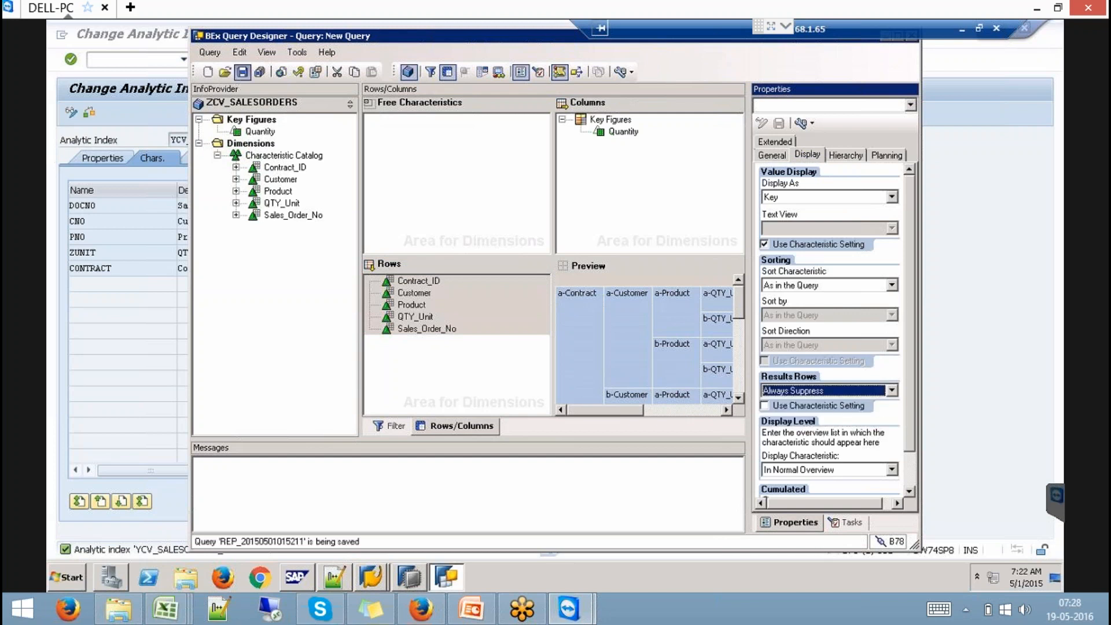
left_click_drag(629, 402, 480, 400)
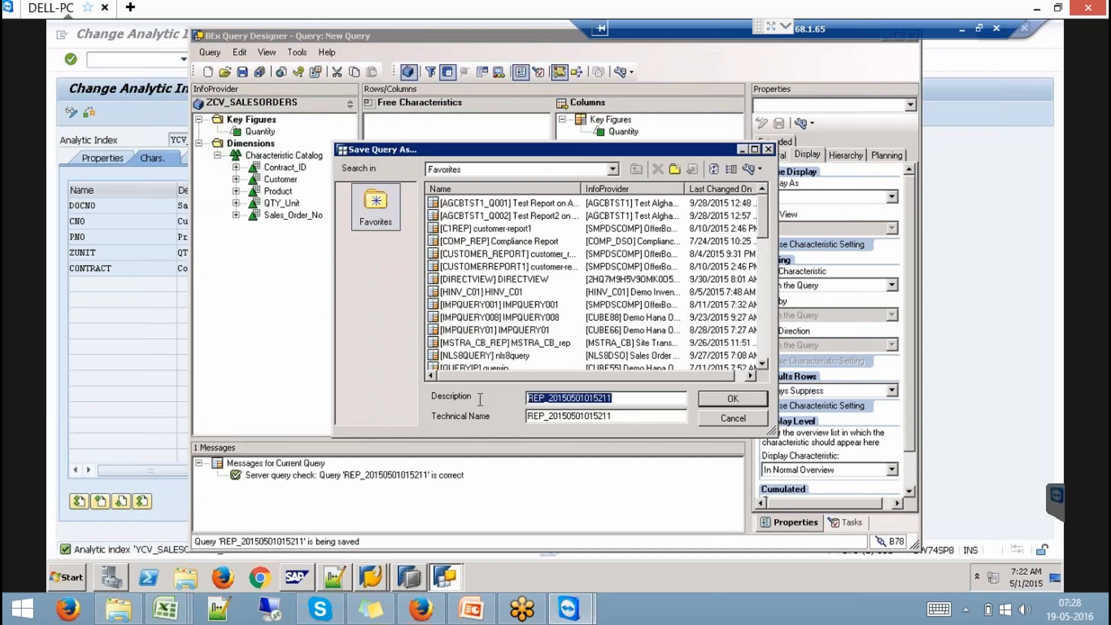
left_click(717, 400)
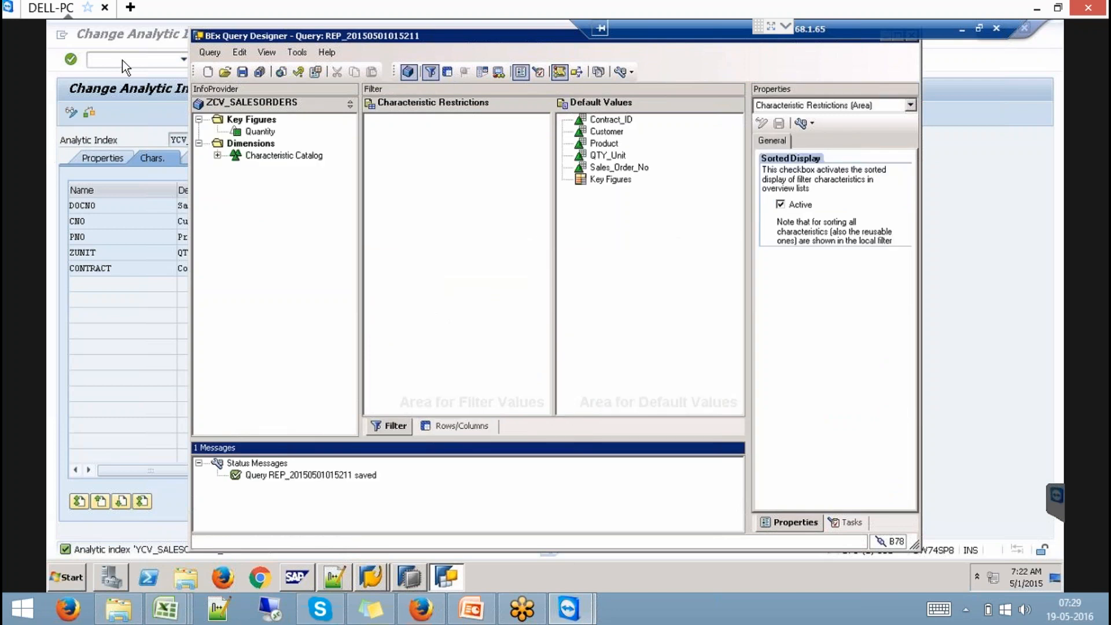
left_click(123, 60)
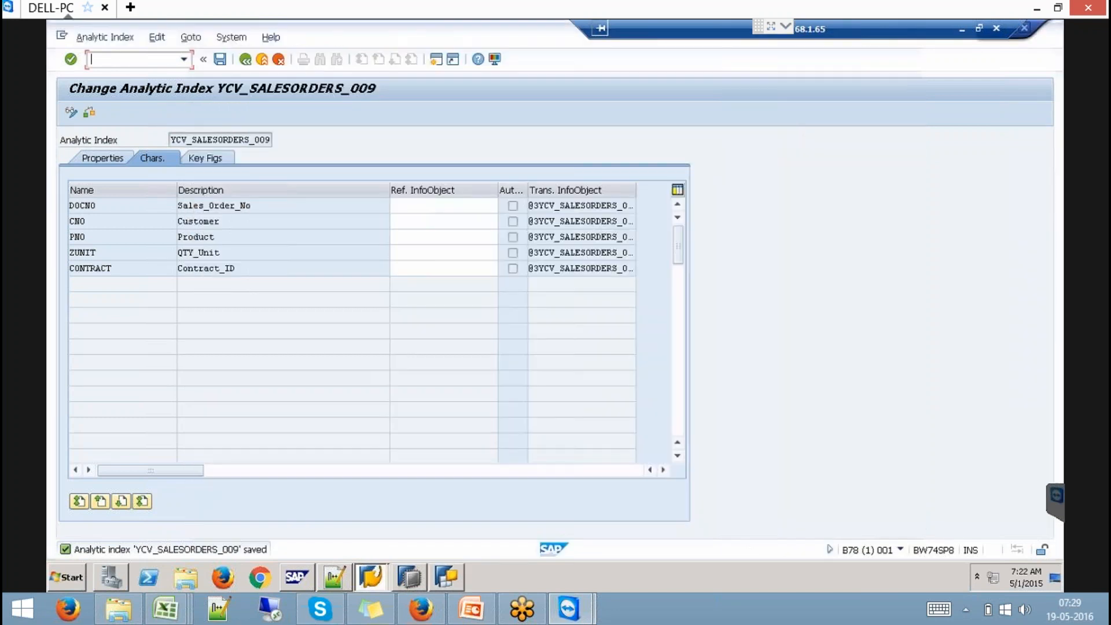
type("/o")
key("BackSpace")
type("nrsrt")
key("Return")
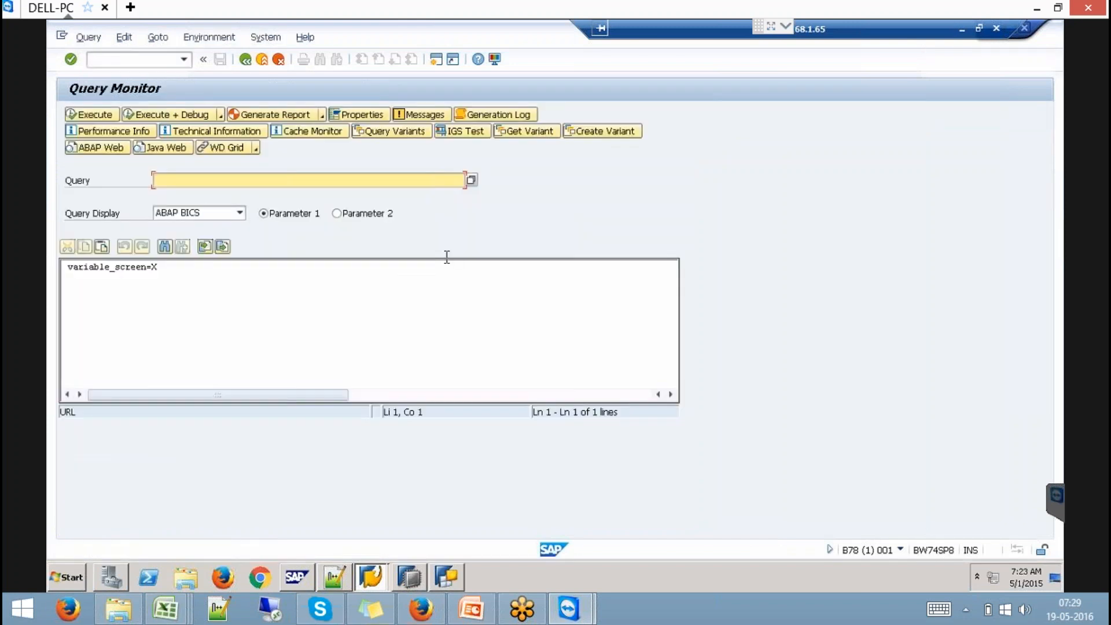
key("ctrl+v")
key("Tab")
- Execute the query with HTML display and review its 49 sales order rows
left_click(226, 217)
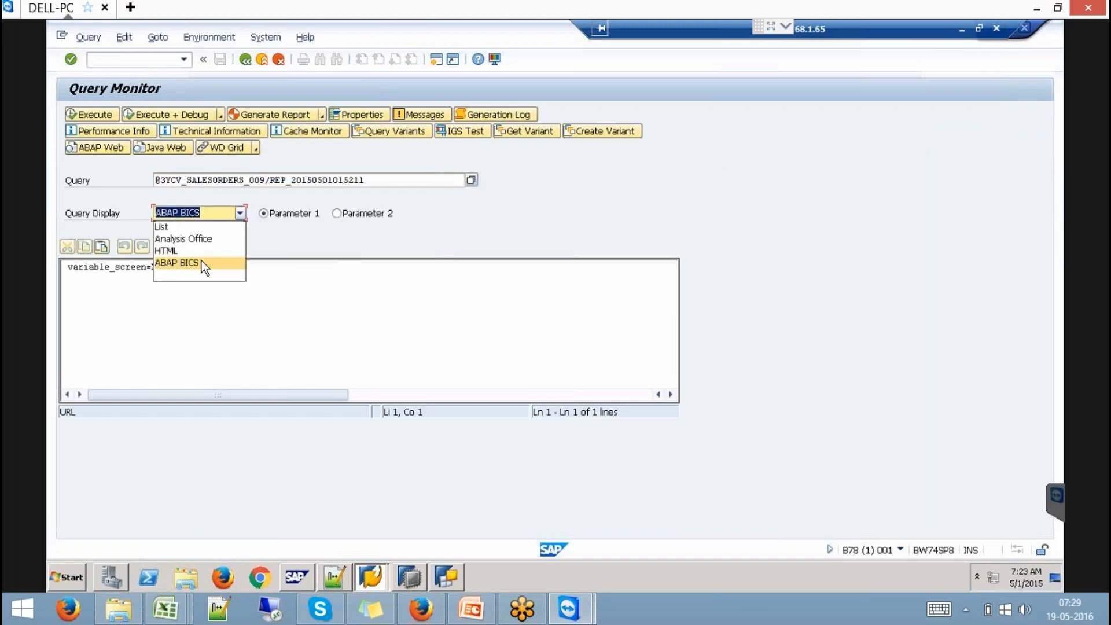
left_click(187, 252)
left_click(99, 115)
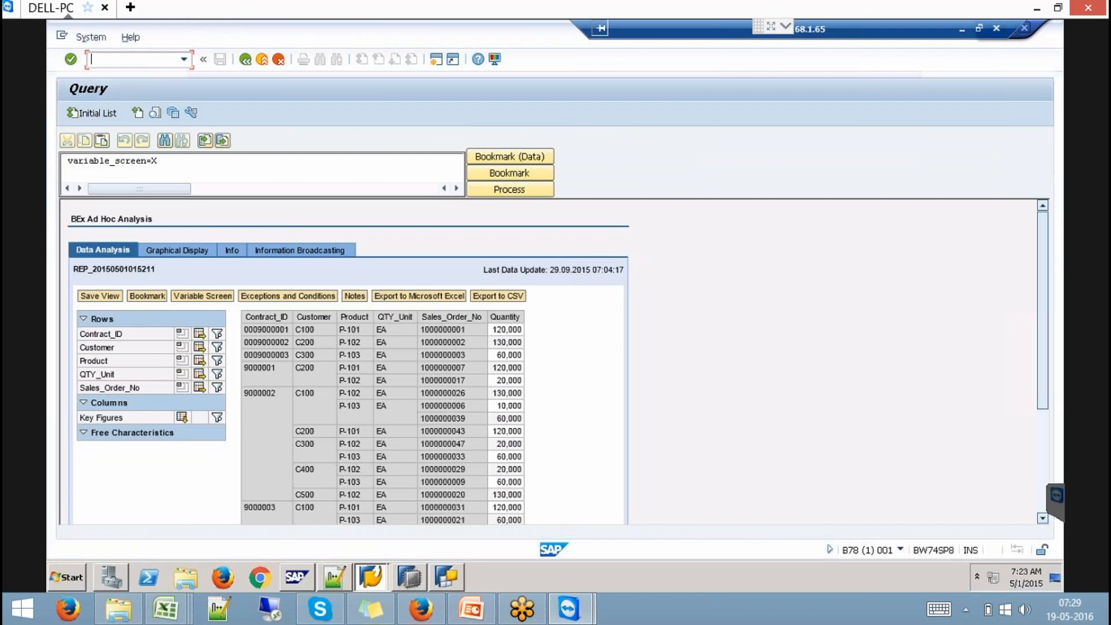
left_click(1042, 419)
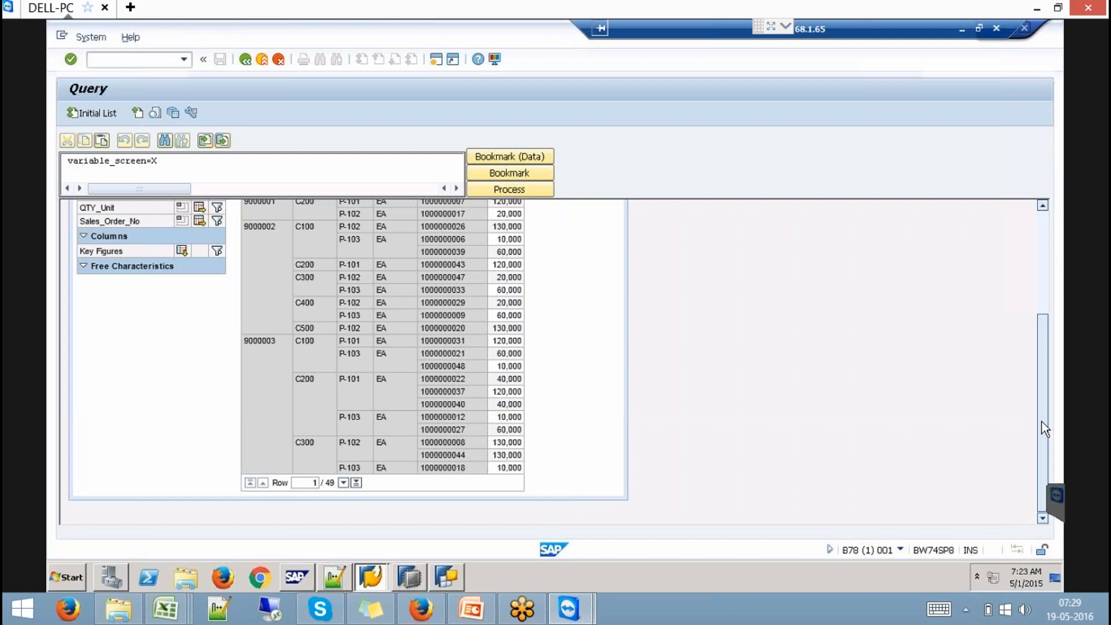
left_click(472, 609)
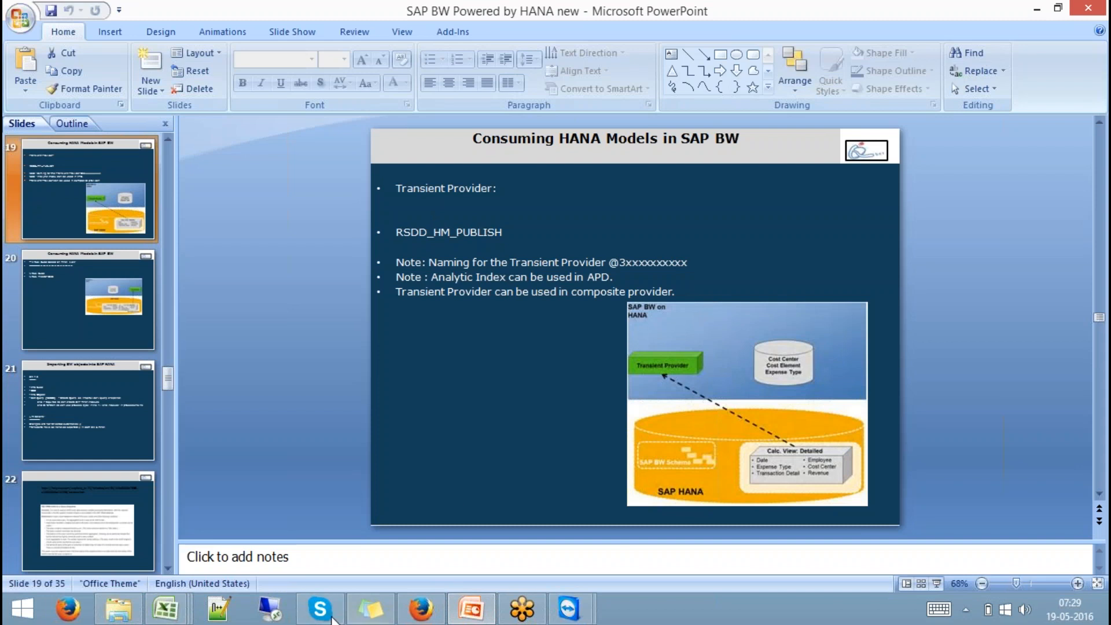
- Return from PowerPoint to the remote DELL-PC session via the TeamViewer taskbar button
left_click(570, 611)
left_click(612, 554)
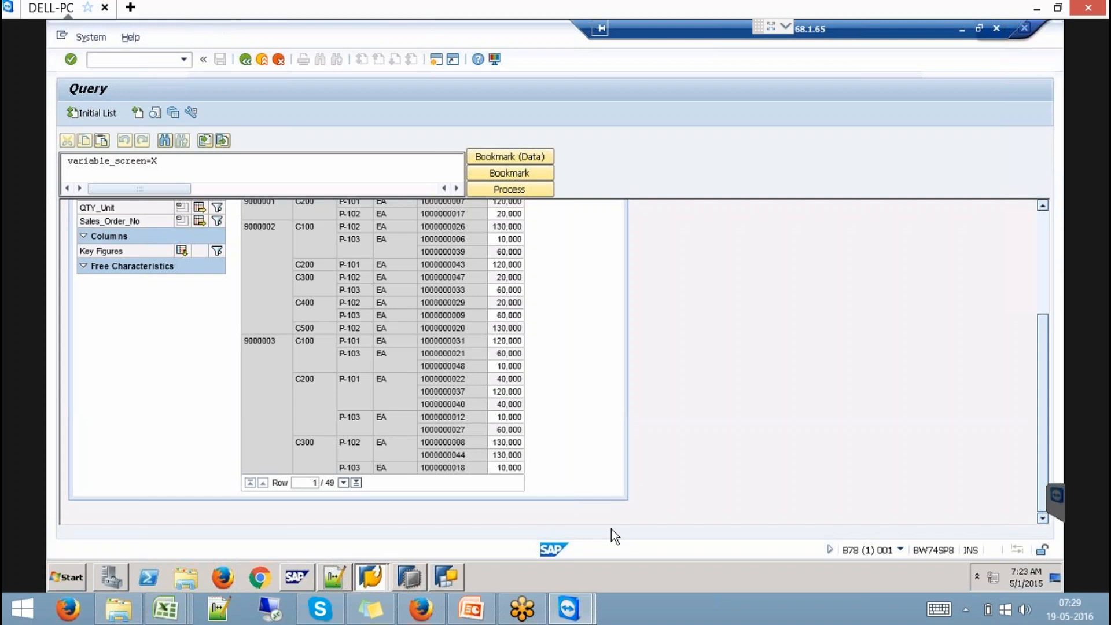
- Open the Data Warehousing Workbench with /nrsa1 and search the InfoObjects for scustomer
left_click(129, 61)
left_click(1045, 222)
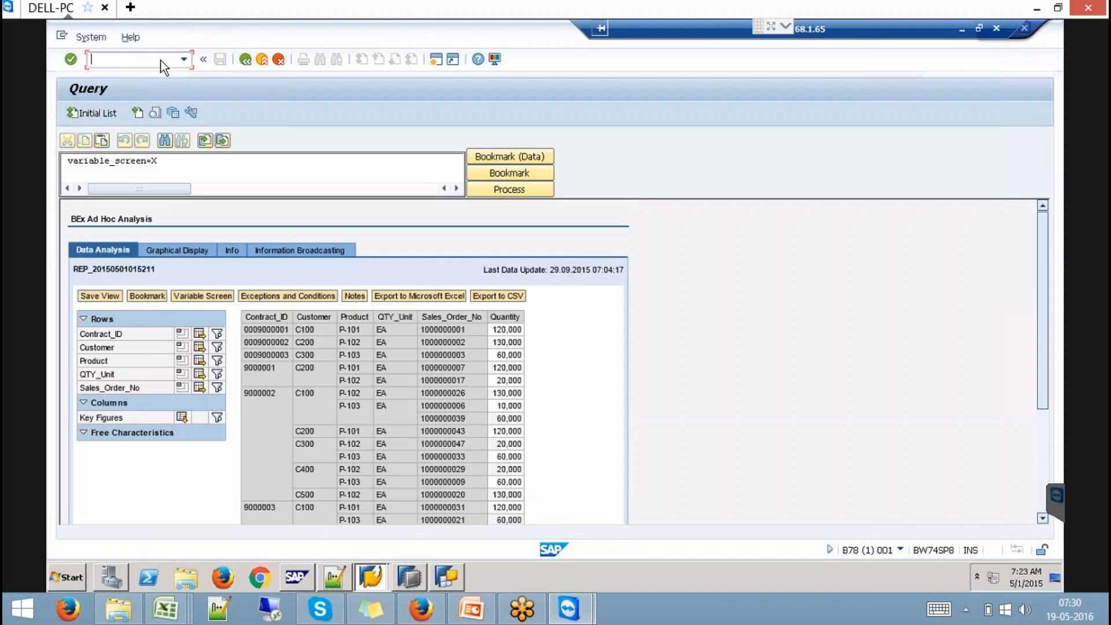
type("/nrsa1")
key("Return")
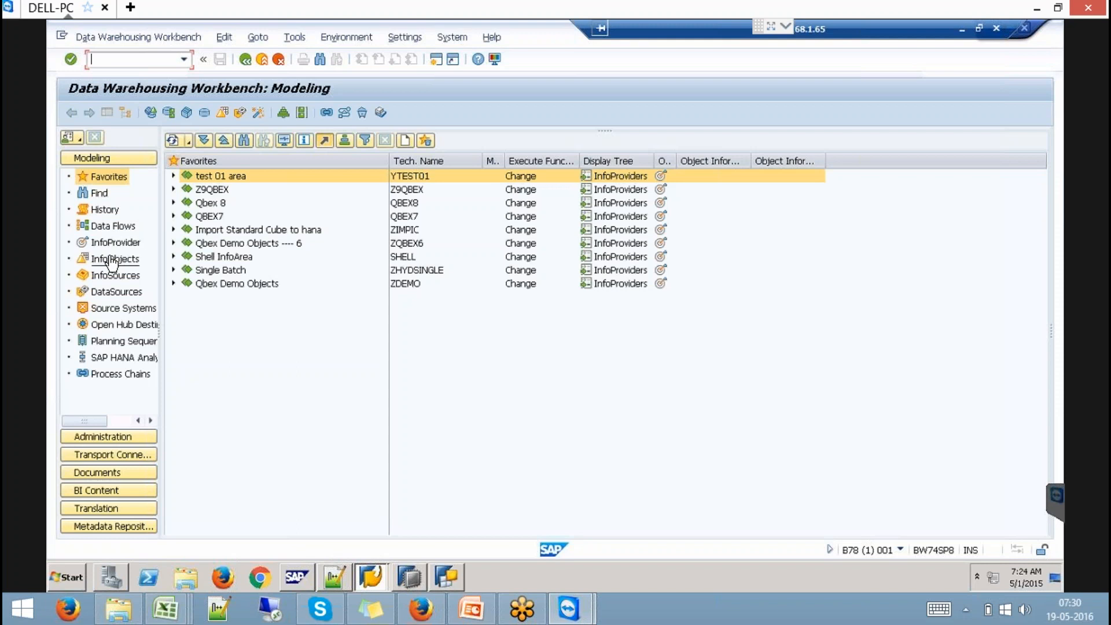
left_click(110, 258)
left_click(246, 142)
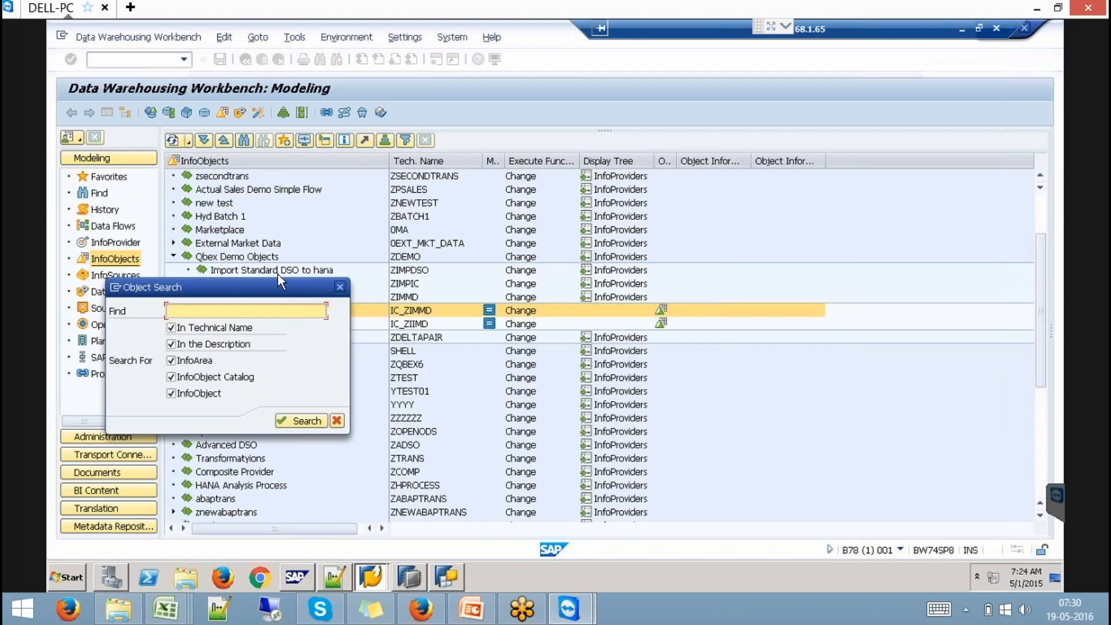
type("scustomer")
key("Return")
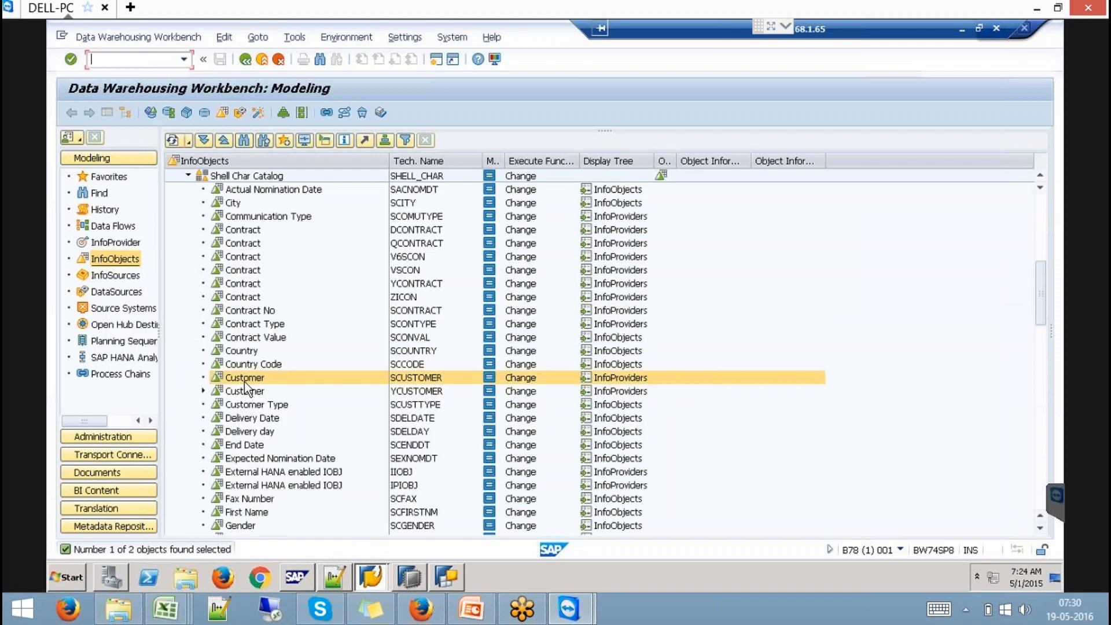
- Open characteristic SCUSTOMER's Master Data/Texts settings and its master data table /BIC/PSCUSTOMER
right_click(245, 381)
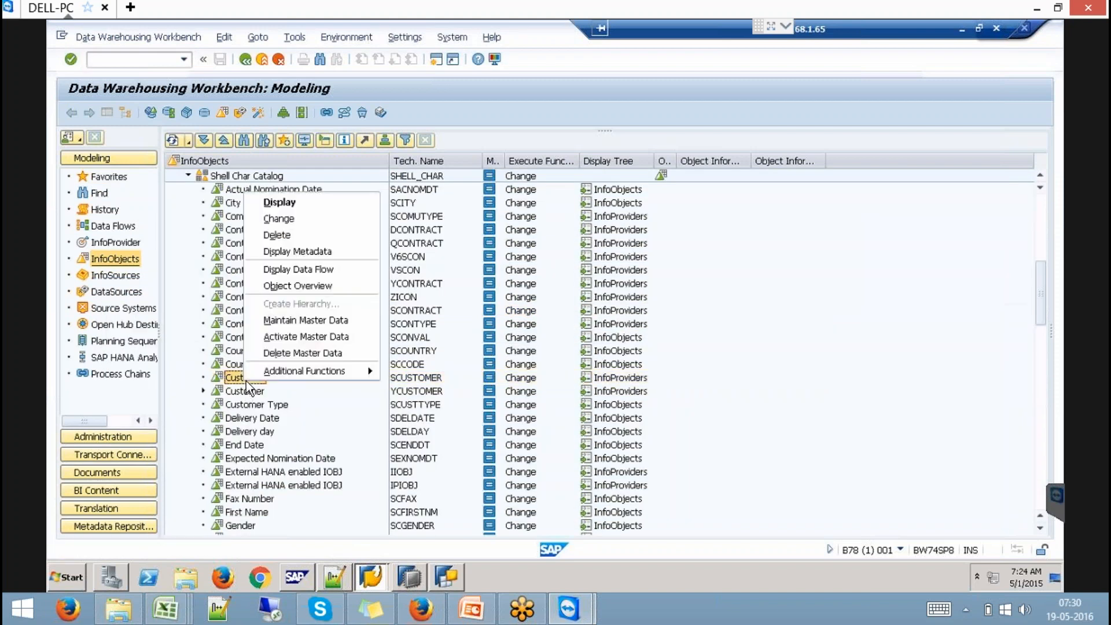
left_click(305, 320)
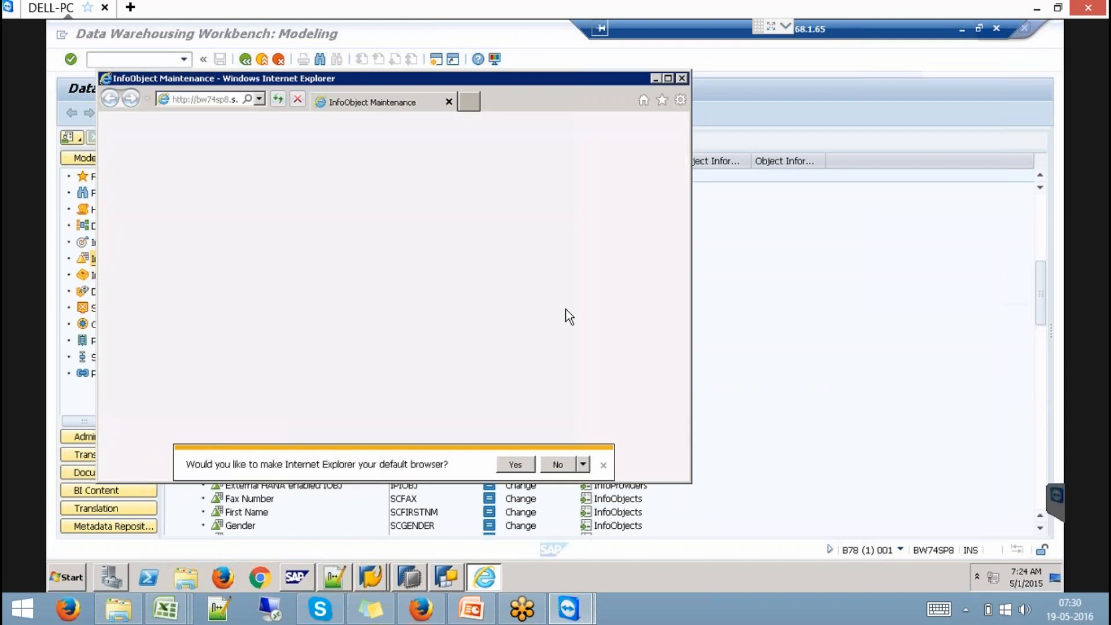
left_click(681, 79)
double_click(249, 377)
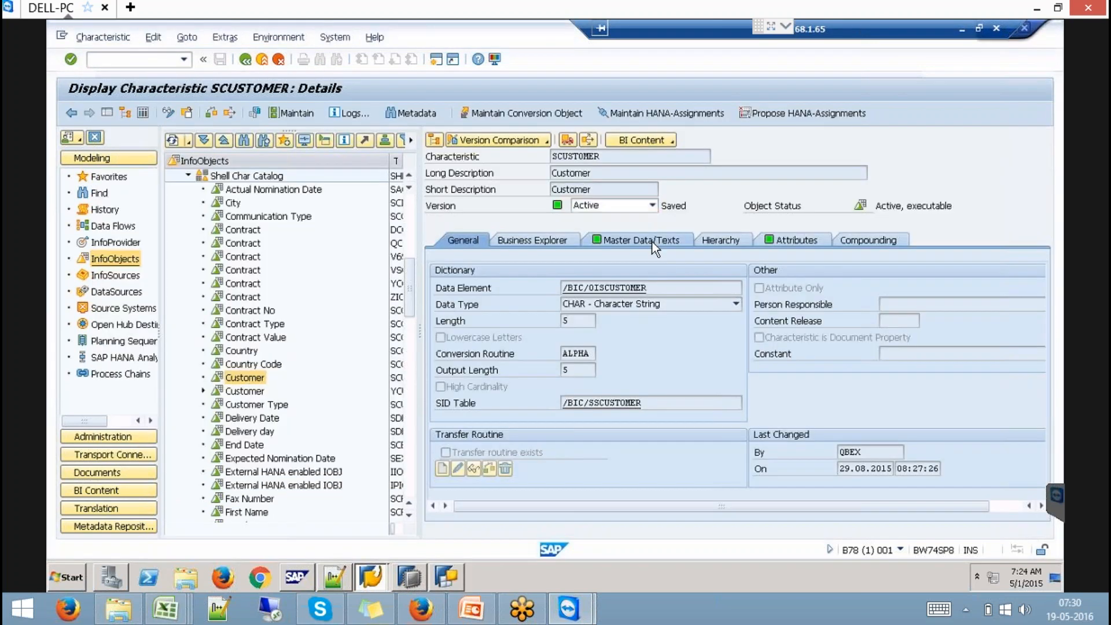
left_click(638, 240)
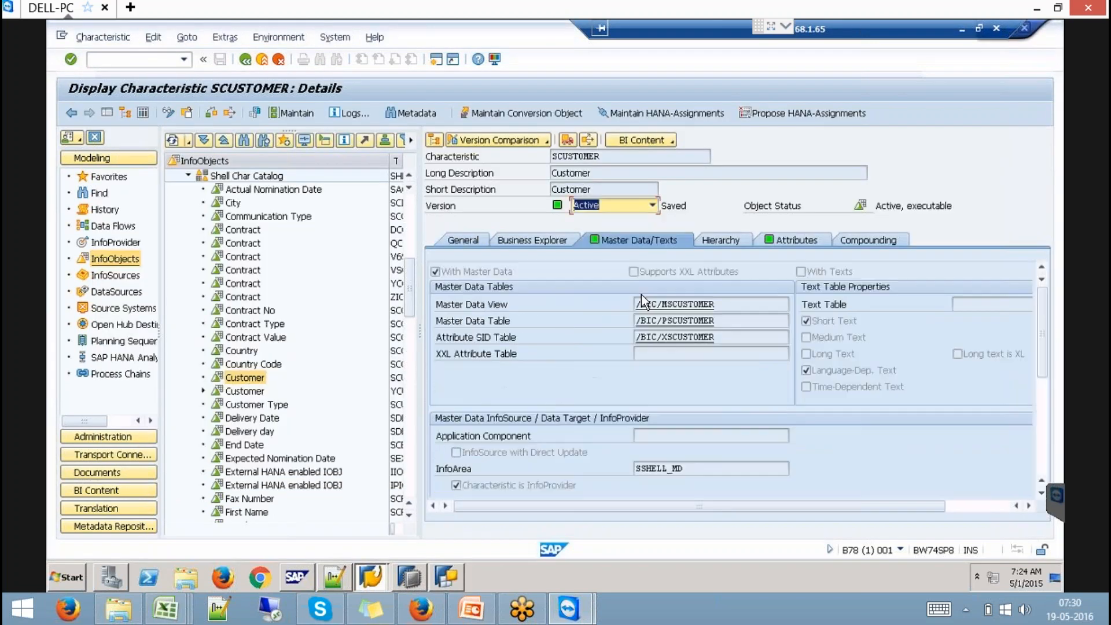
double_click(678, 321)
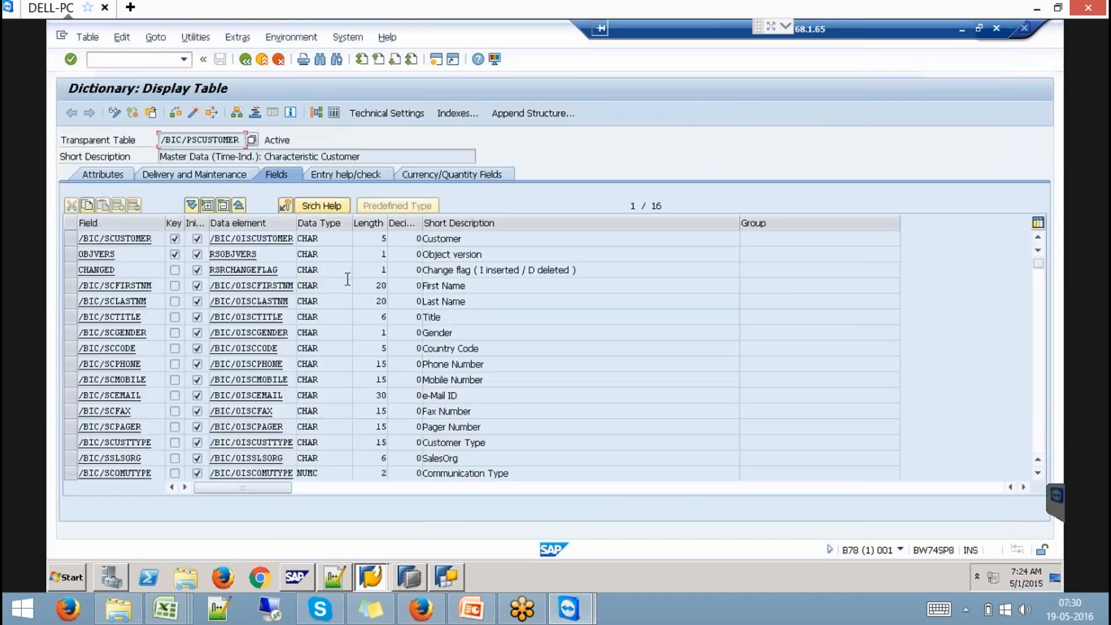
- List the /BIC/PSCUSTOMER entries and point out customers C100, C200, C300, C400 and C500
left_click(334, 112)
key("F8")
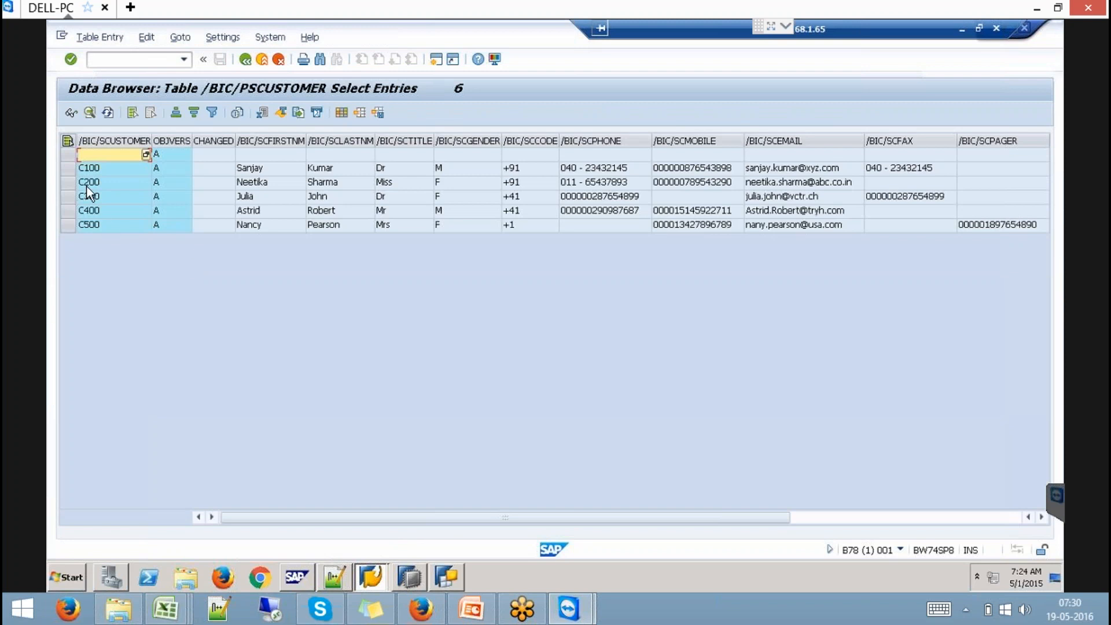
left_click(94, 169)
left_click(97, 182)
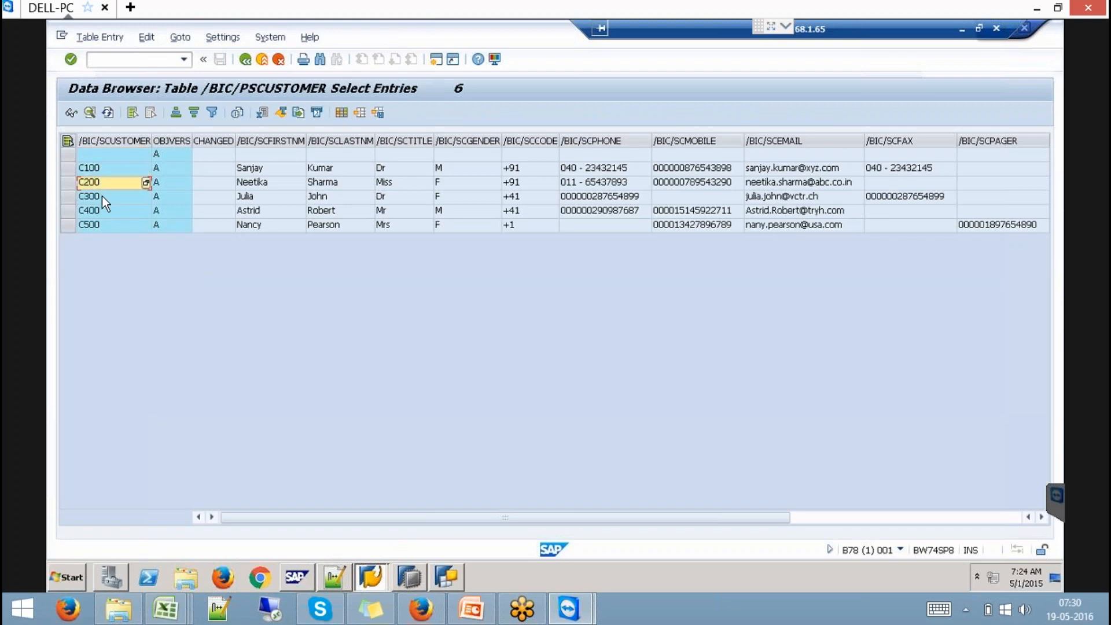
left_click(106, 200)
left_click(115, 213)
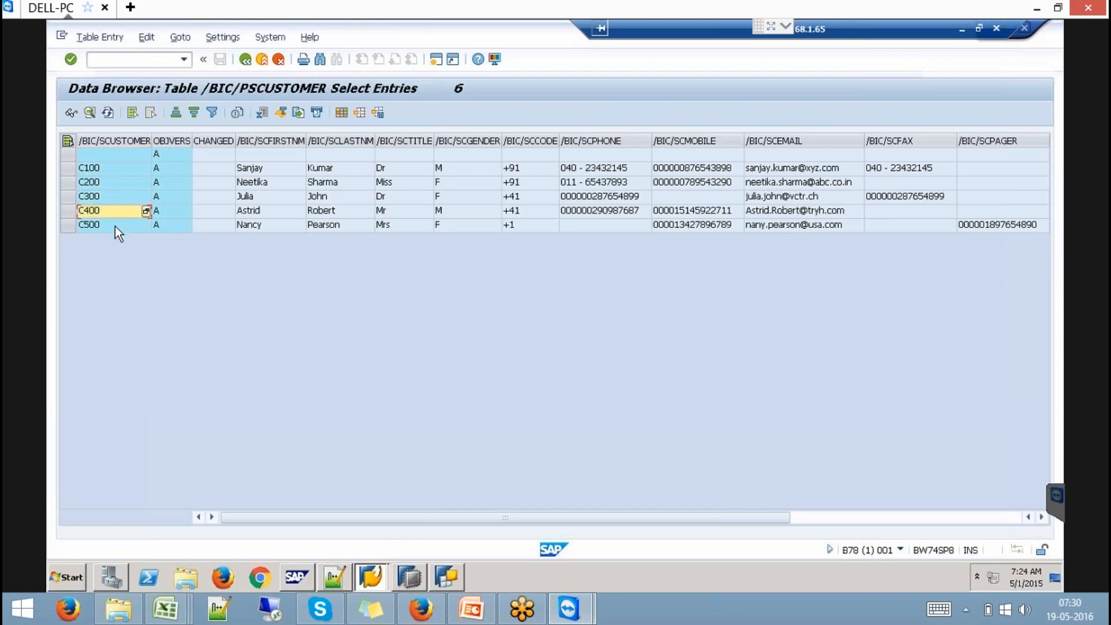
left_click(115, 227)
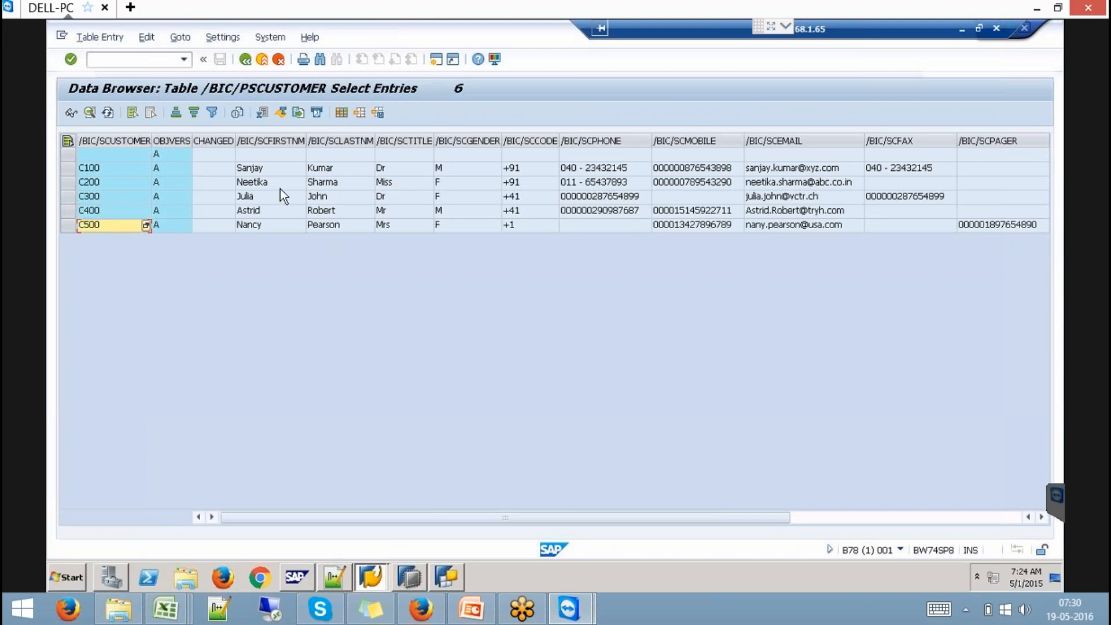
- Return to the data browser window and enter transaction /nrsdd_hm_publish
mouse_move(374, 578)
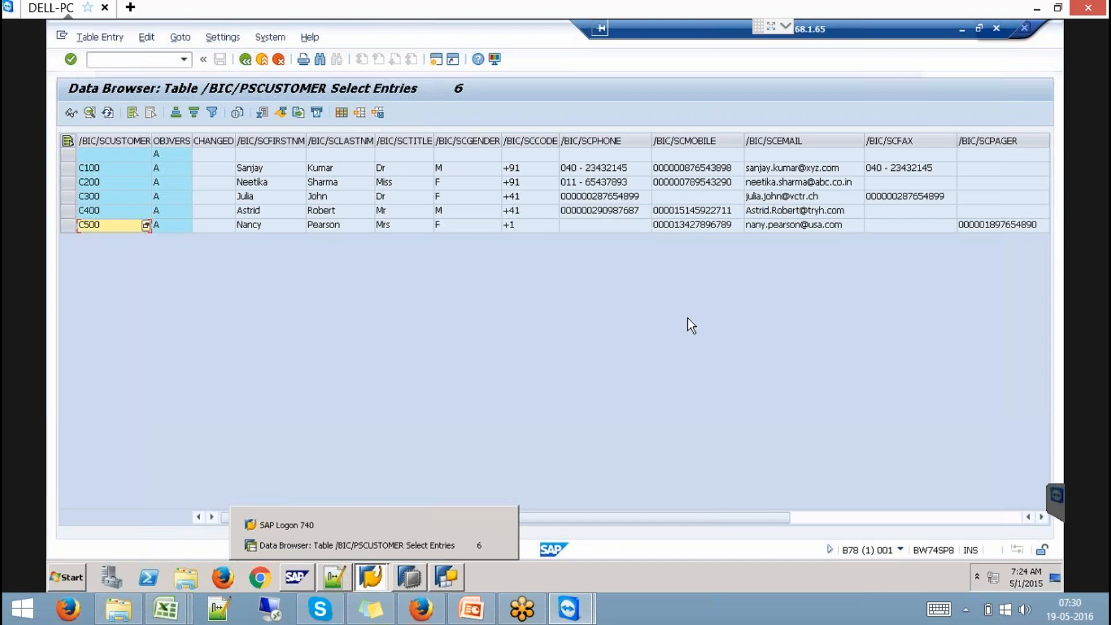
left_click(373, 549)
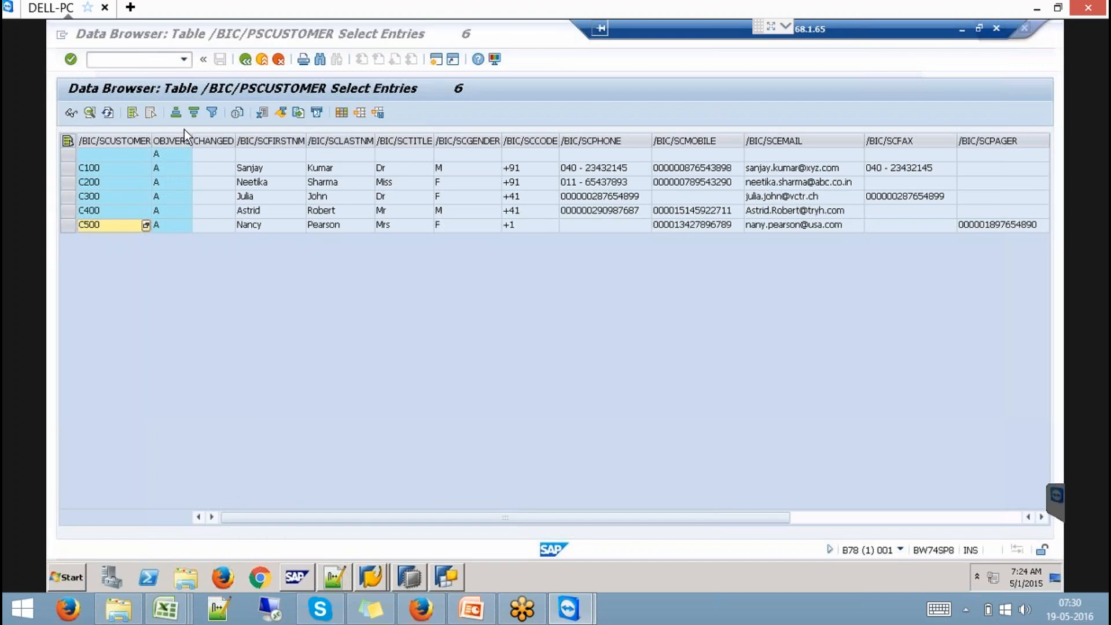
left_click(143, 60)
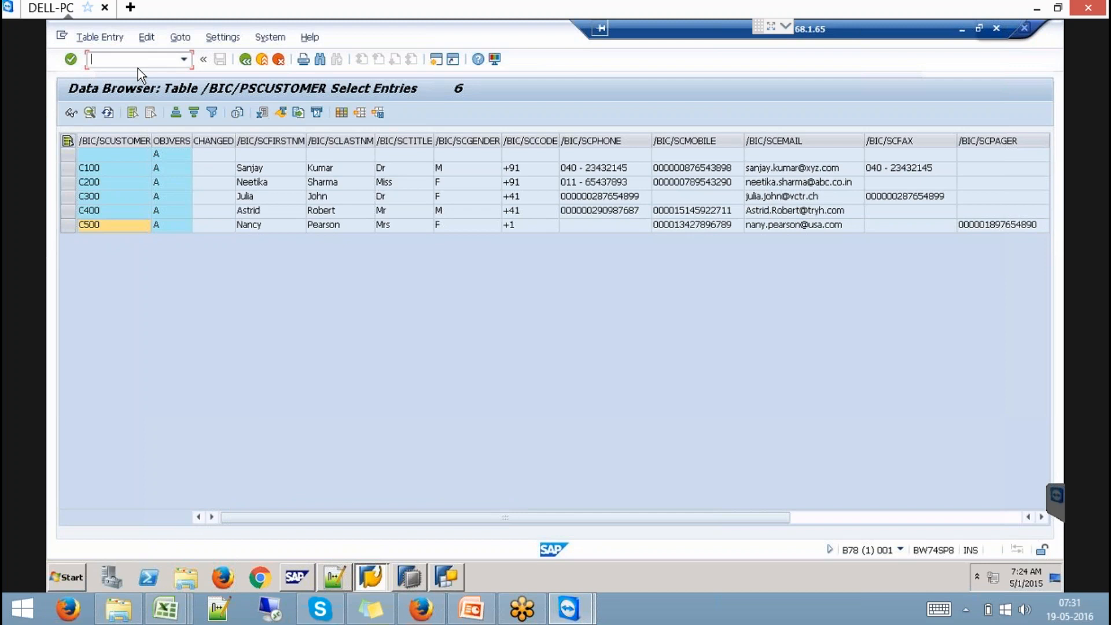
type("/nrsdd_hm_publish")
- In the HANA model publishing screen, select package TransportTPViews and model YCV_SALESORDERS_009
key("Return")
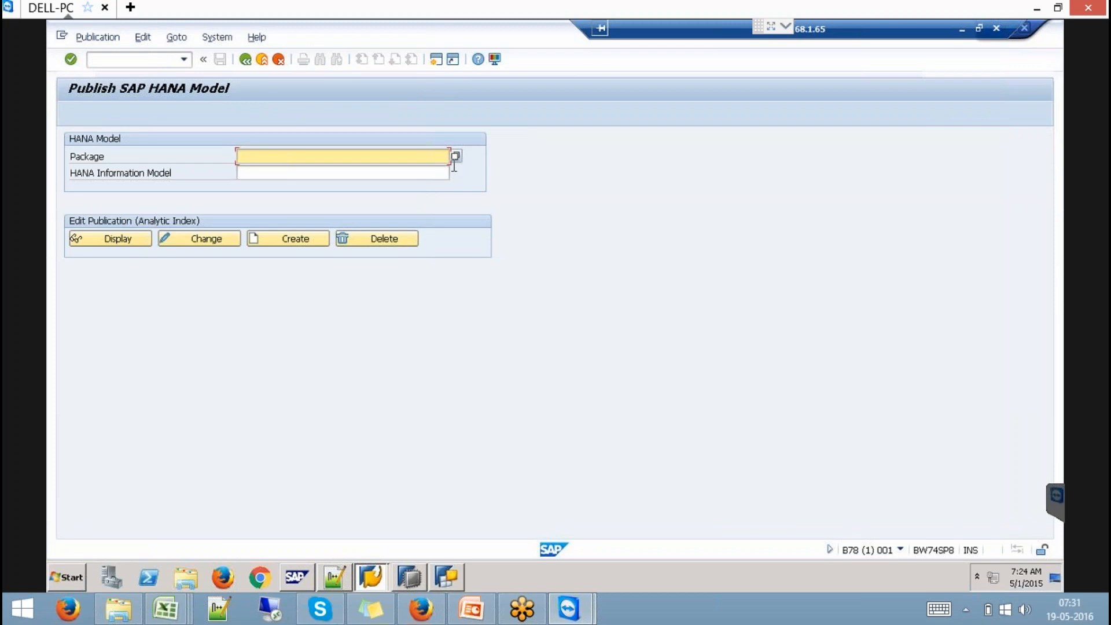
left_click(456, 156)
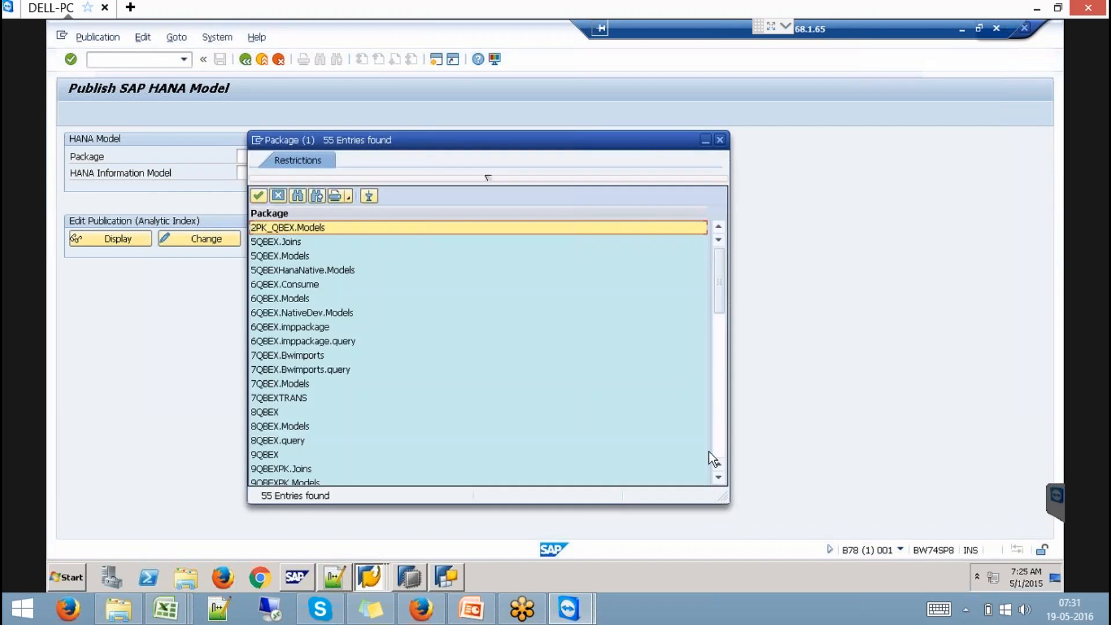
left_click(717, 449)
left_click(718, 449)
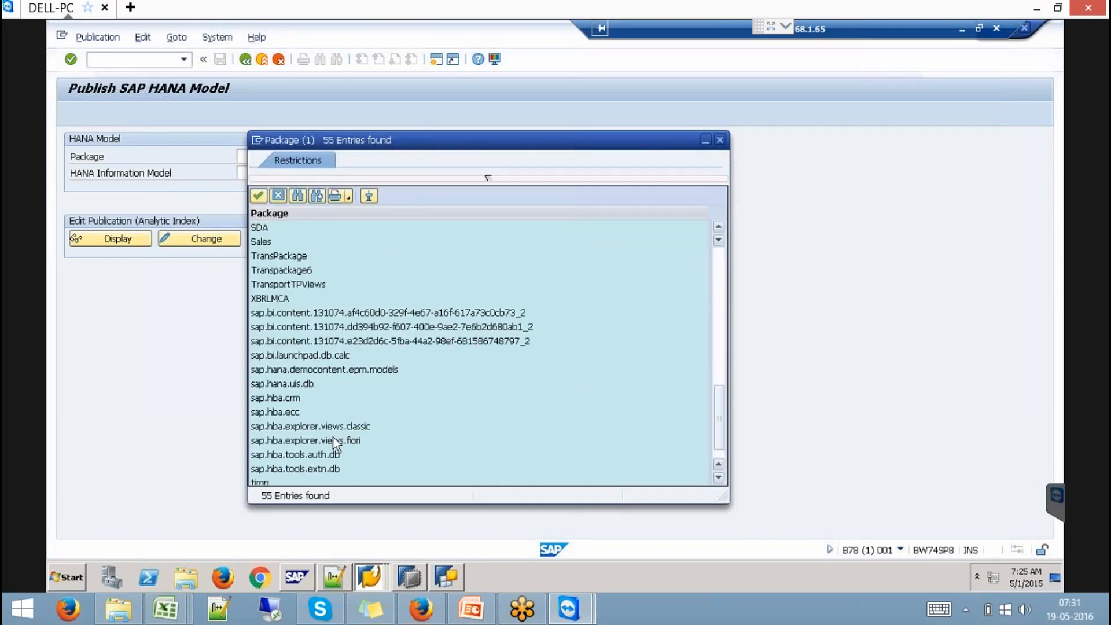
left_click(290, 284)
key("Return")
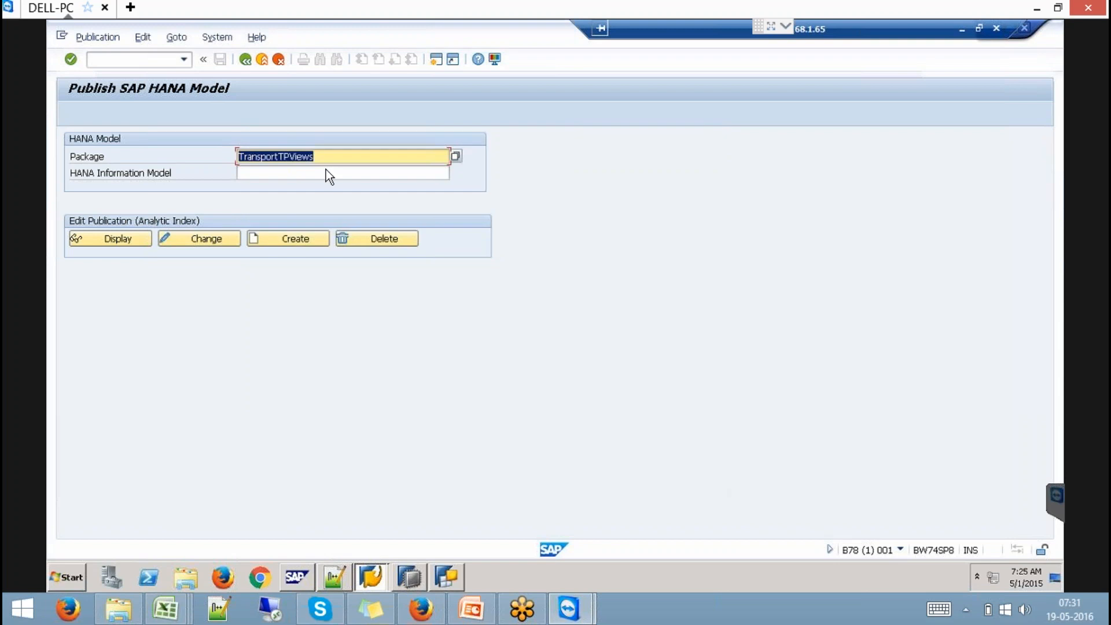
left_click(342, 172)
left_click(457, 173)
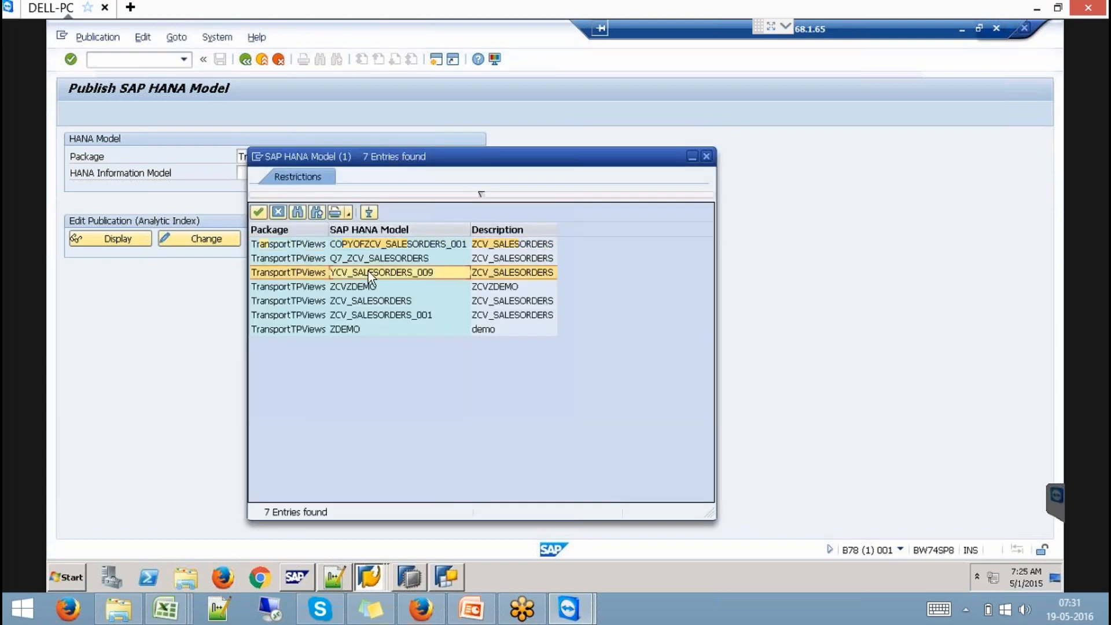
double_click(371, 272)
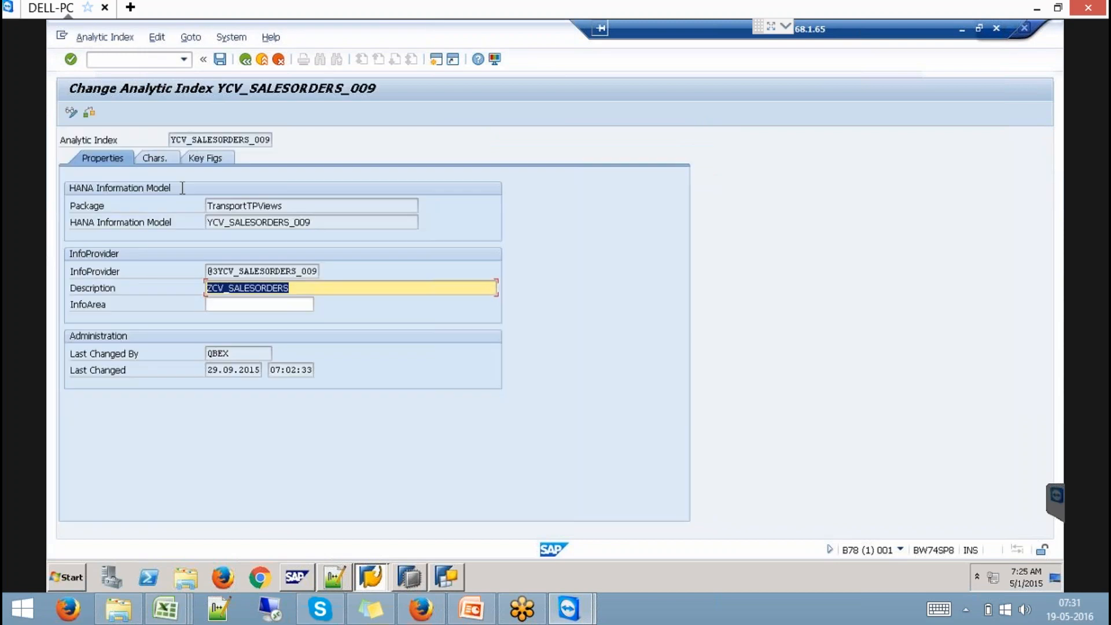
- Set SCUSTOMER as reference InfoObject for characteristic CNO and save the analytic index
left_click(165, 181)
left_click(154, 158)
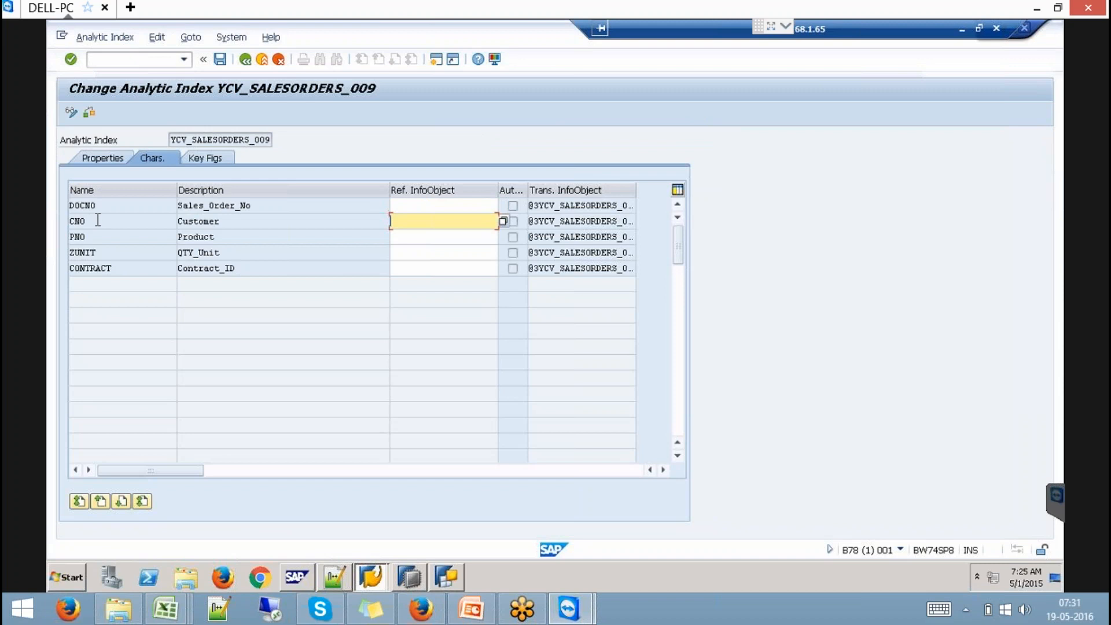
double_click(81, 220)
left_click(415, 220)
type("sc")
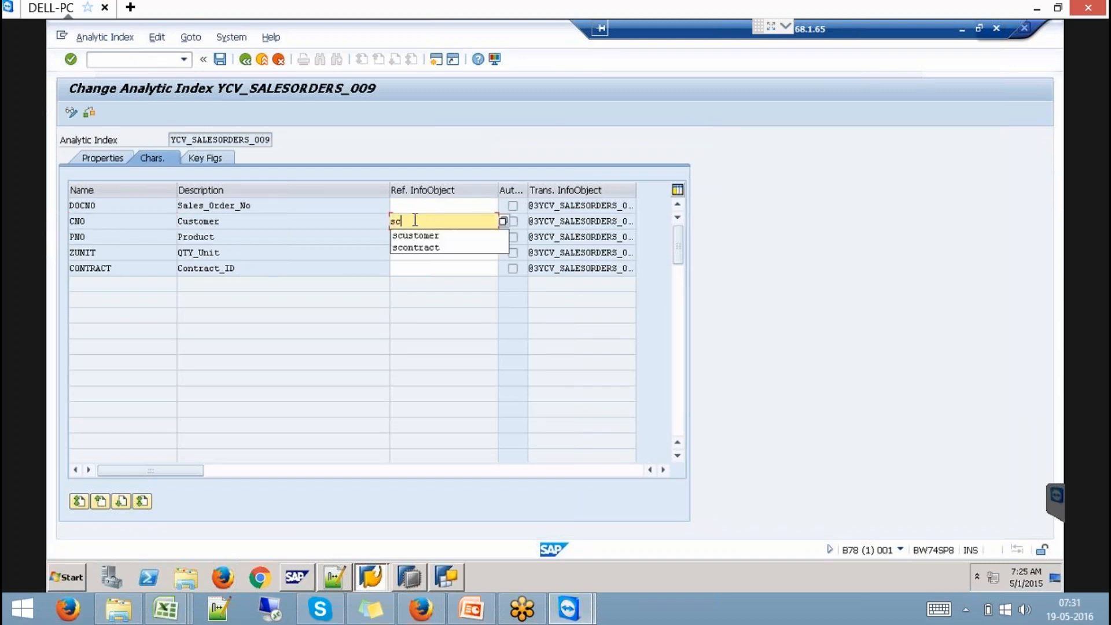
left_click(433, 237)
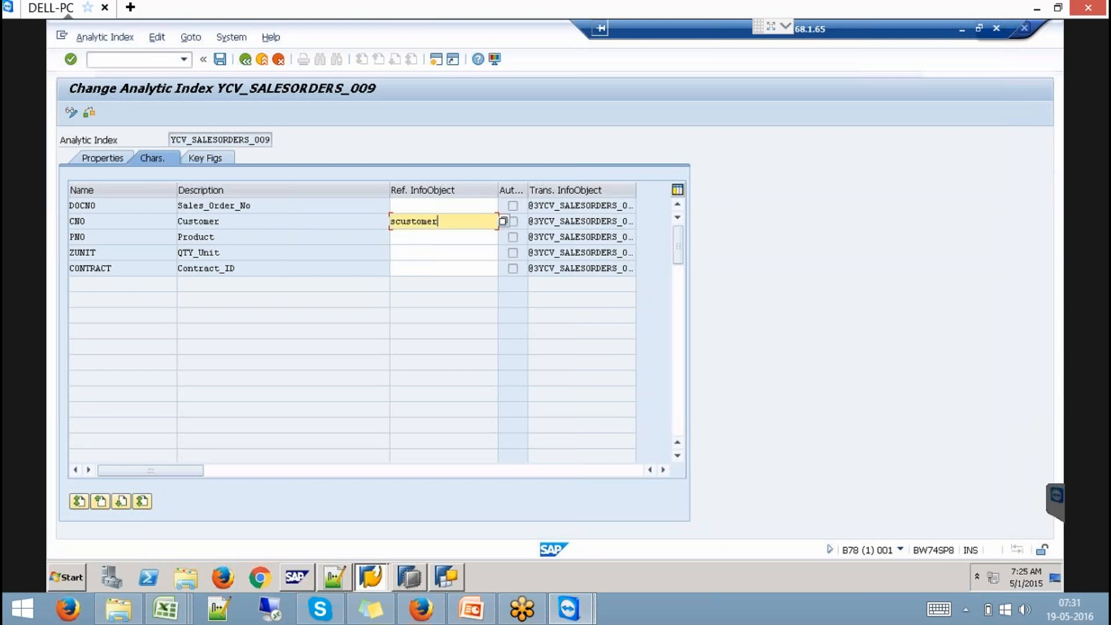
key("Return")
left_click(220, 60)
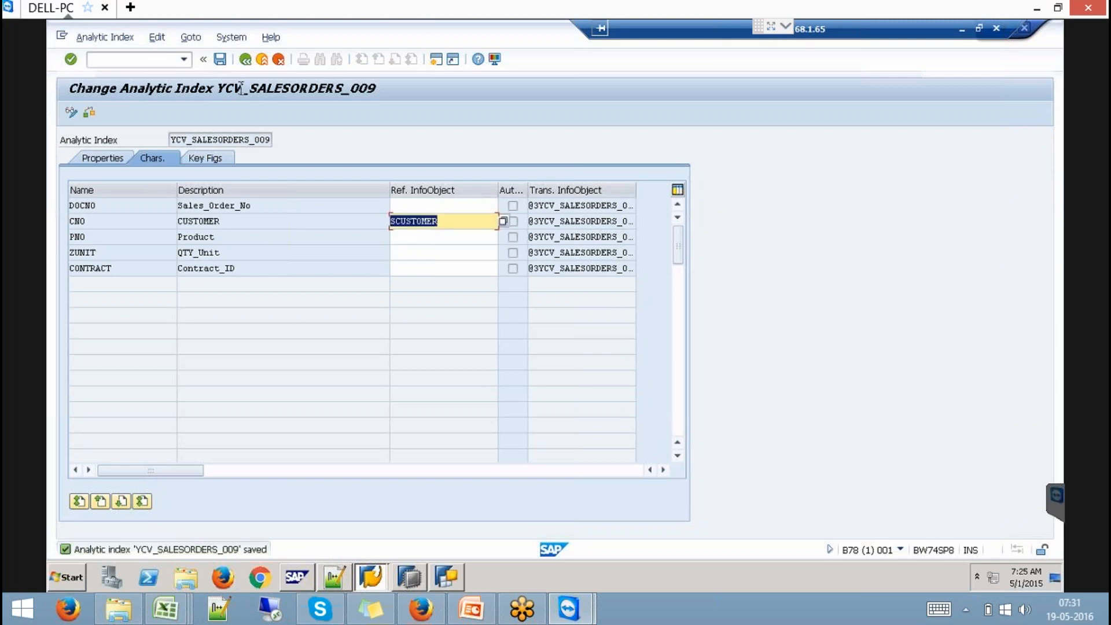
- Restart BEx Query Designer and log on to the BW74HANASP8 DEV (B78) system
left_click(450, 569)
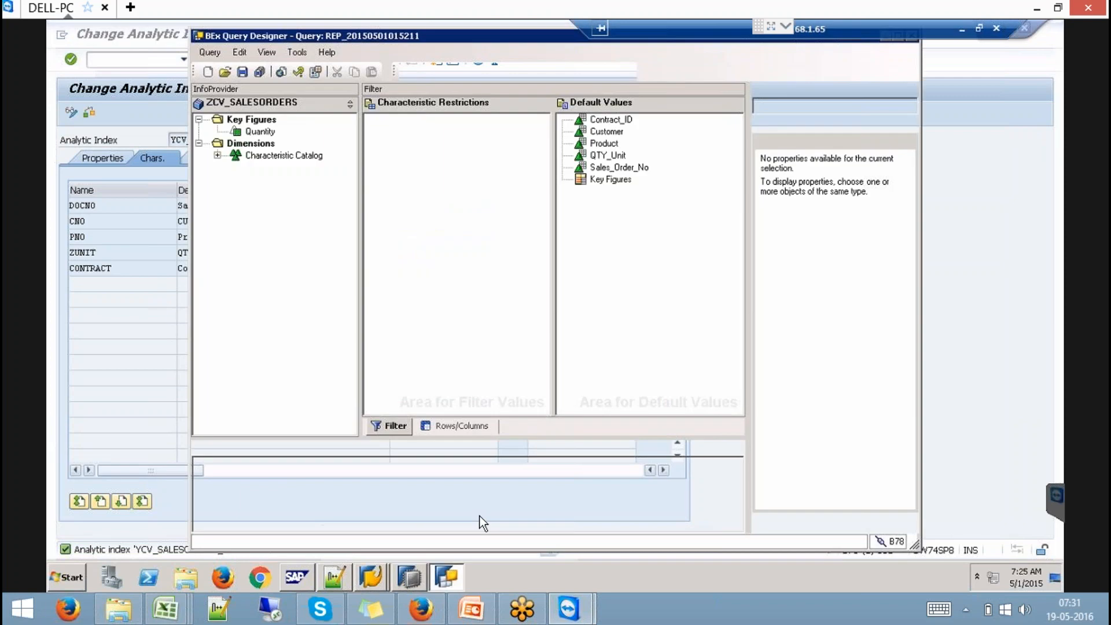
left_click_drag(520, 41, 469, 114)
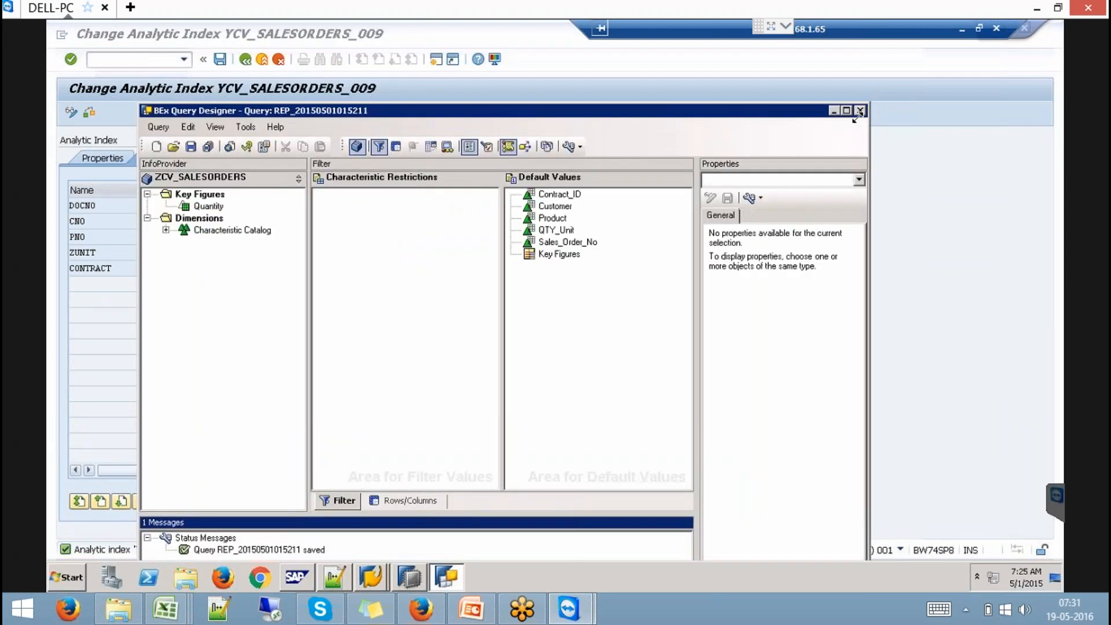
left_click(860, 111)
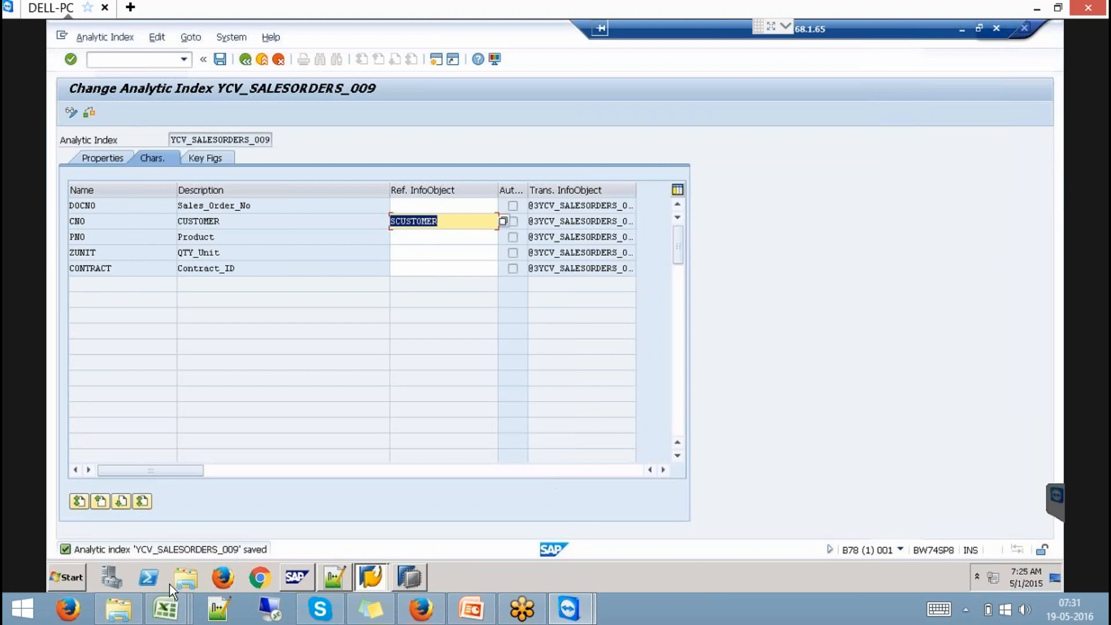
left_click(56, 579)
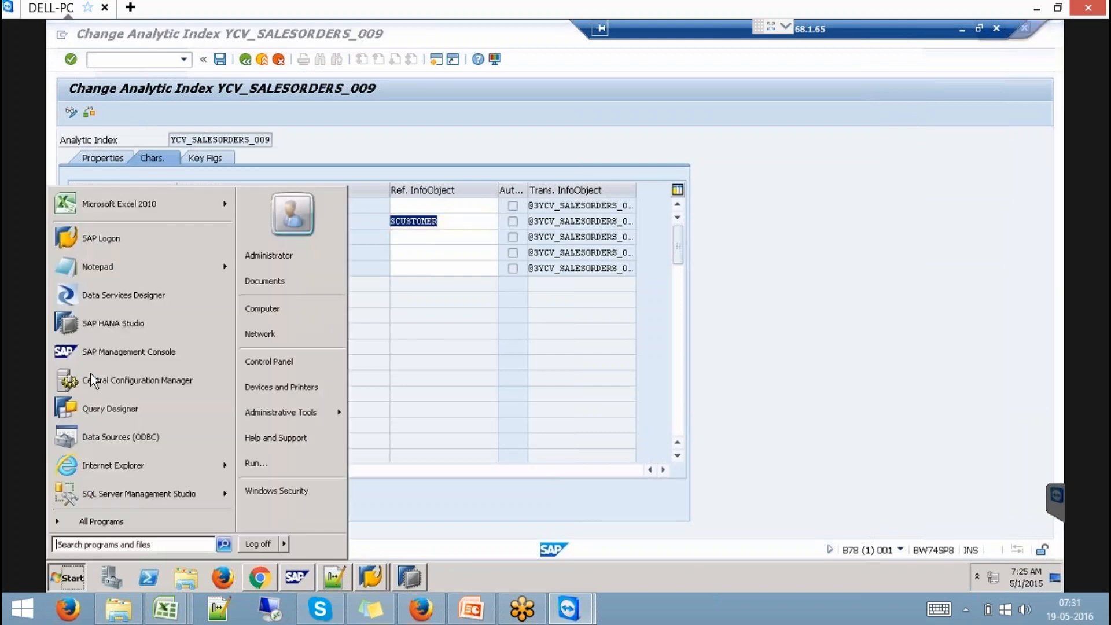
left_click(124, 403)
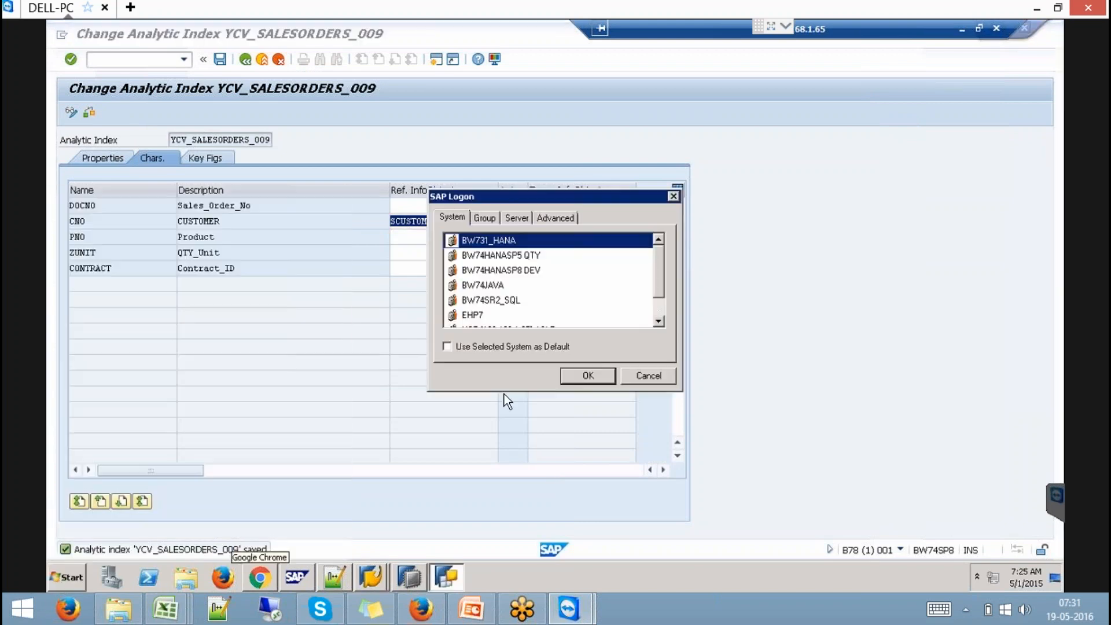
left_click(532, 271)
left_click(590, 376)
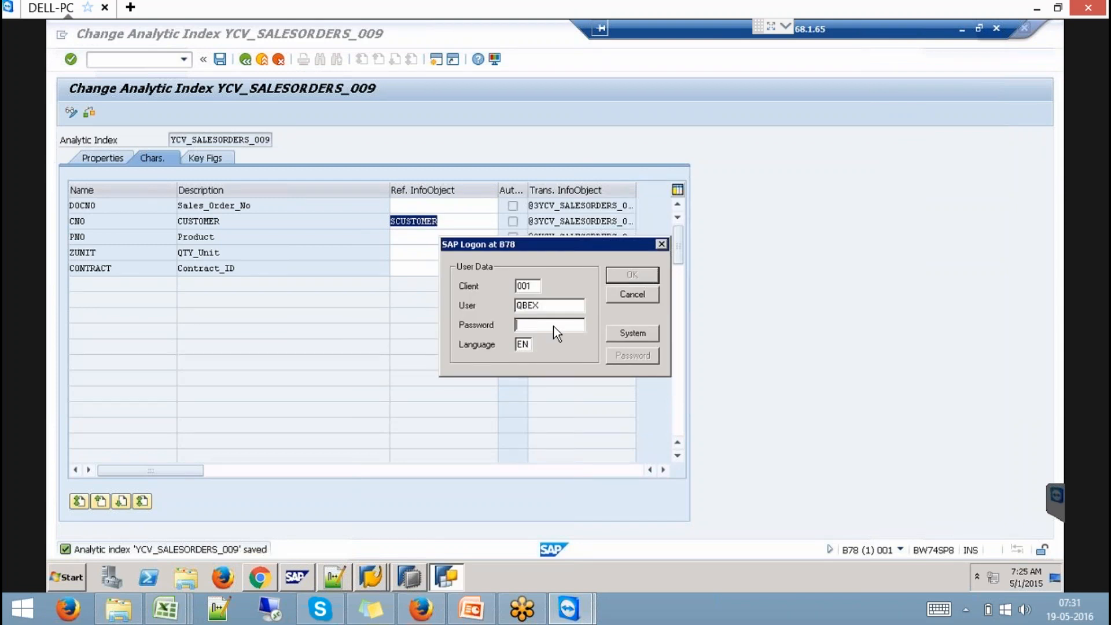
type("**********")
left_click(632, 275)
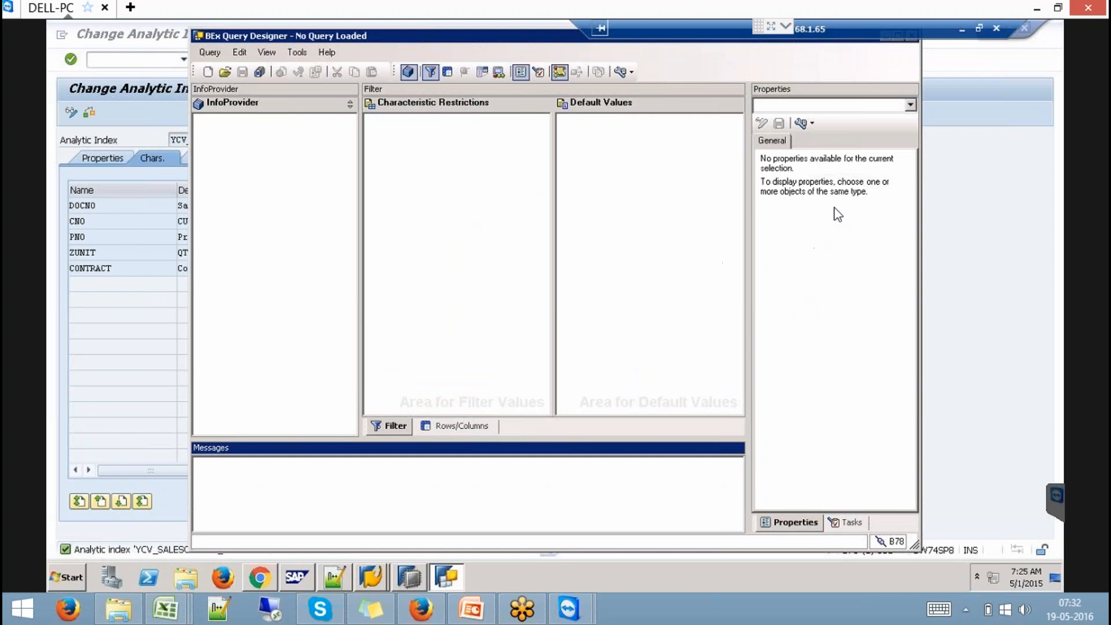
left_click(212, 72)
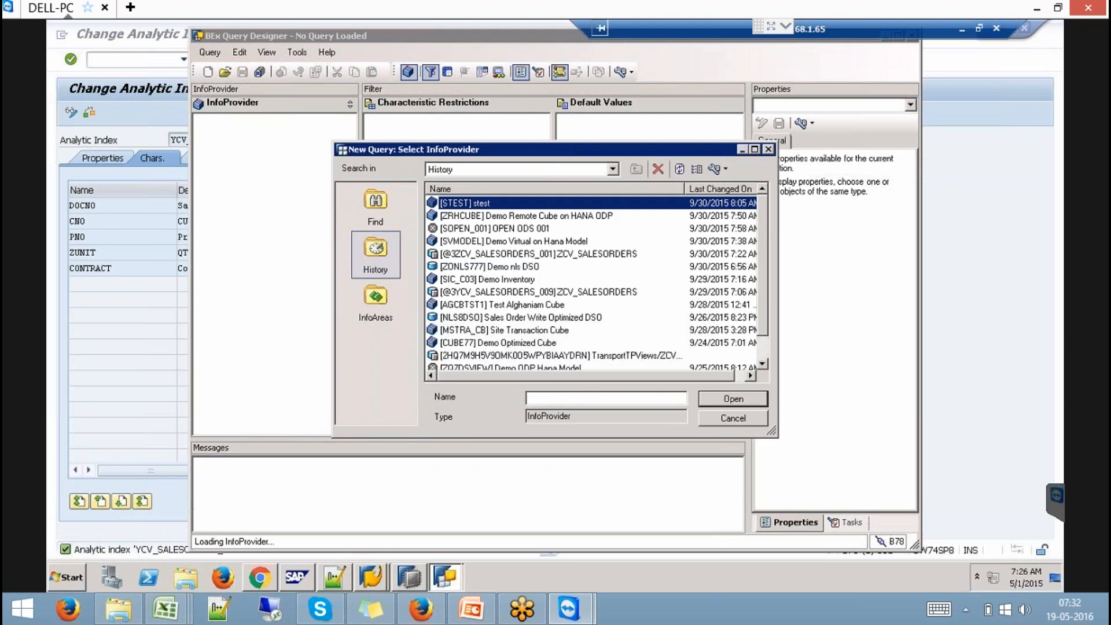
left_click(103, 169)
left_click(102, 161)
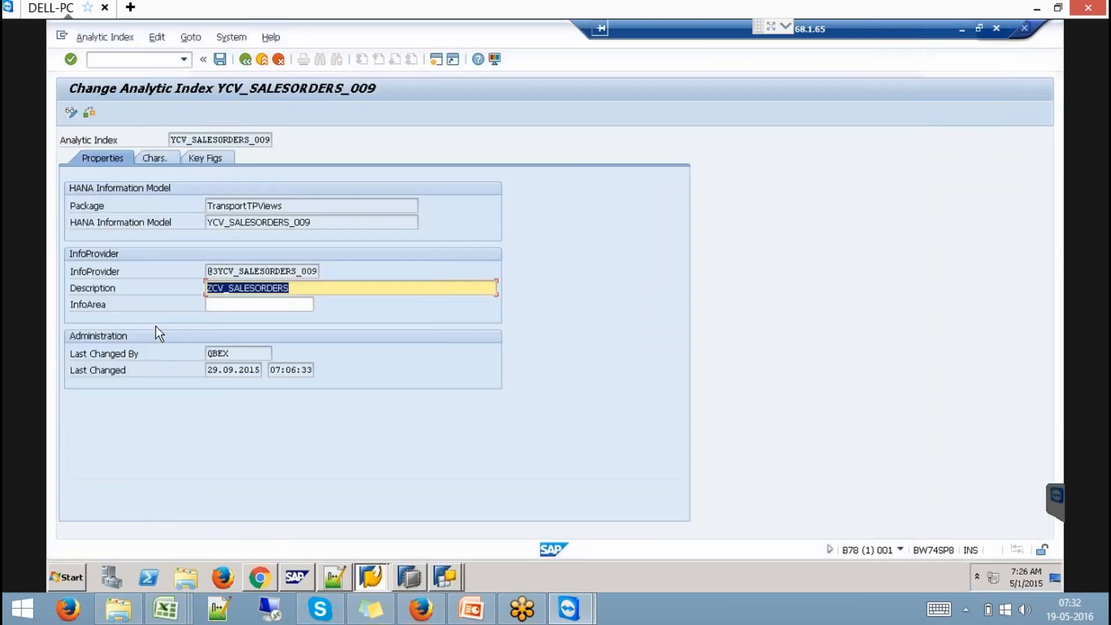
left_click_drag(210, 271, 369, 259)
key("ctrl+c")
left_click(318, 271)
key("alt+Tab")
left_click(707, 354)
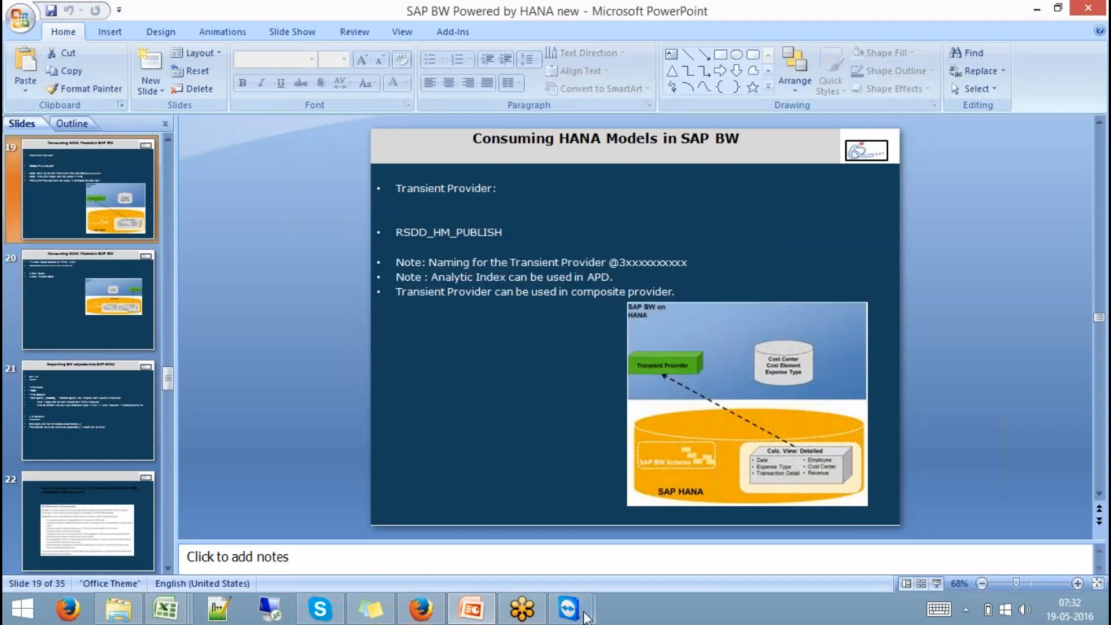
mouse_move(586, 617)
left_click(655, 550)
left_click(442, 578)
left_click(439, 551)
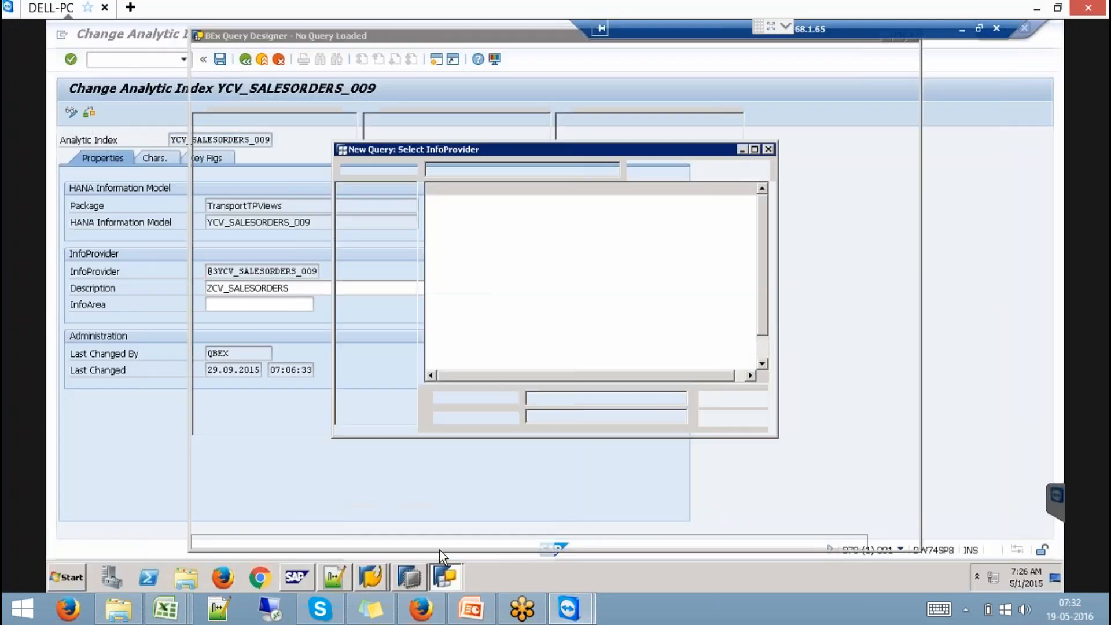
left_click(377, 210)
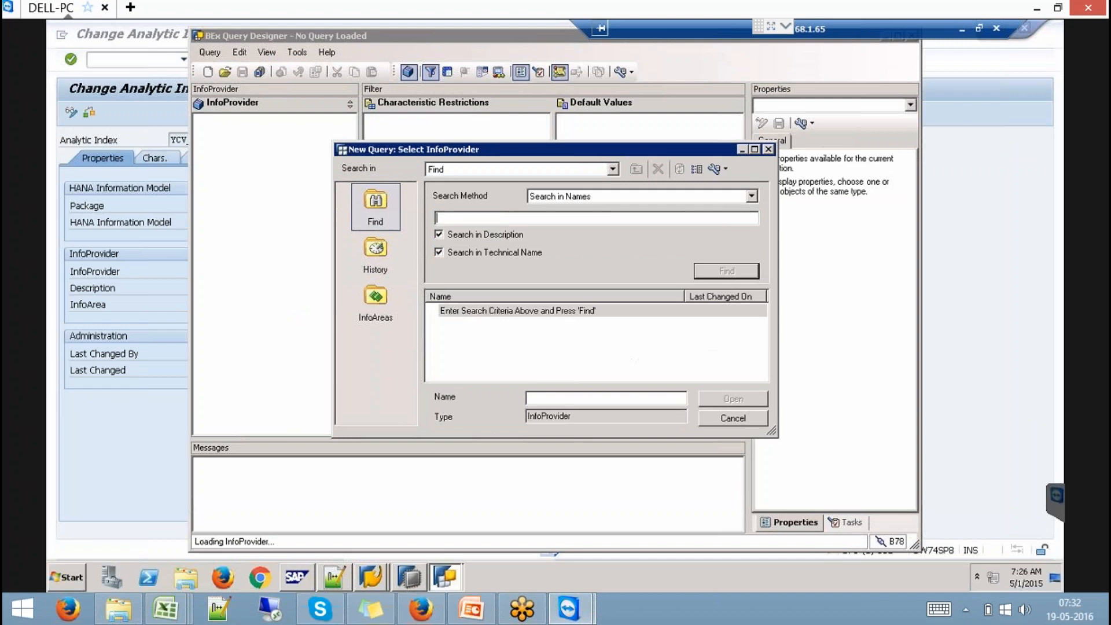
key("ctrl+v")
key("Return")
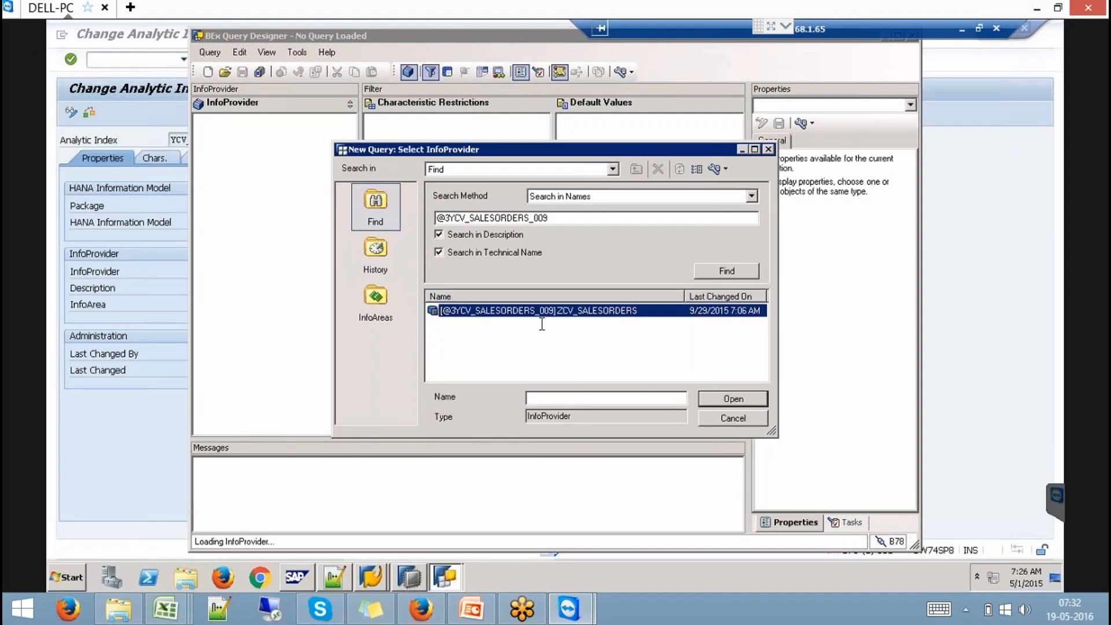
double_click(546, 310)
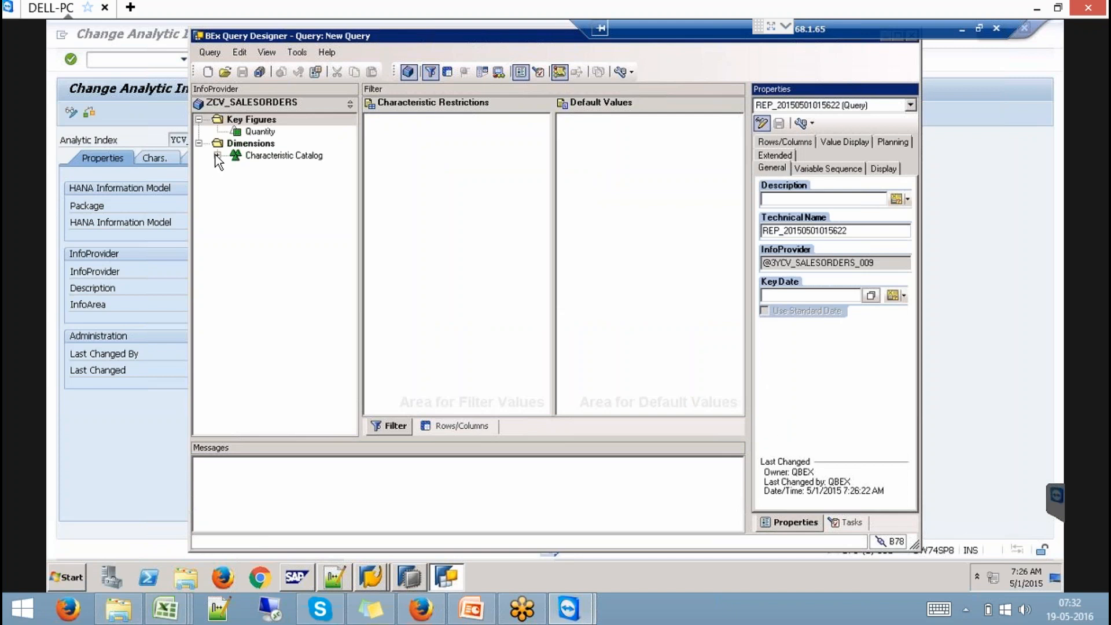
- Place Customer with all its attributes, Country Code through SalesOrg, into the query rows
left_click(217, 155)
left_click(236, 179)
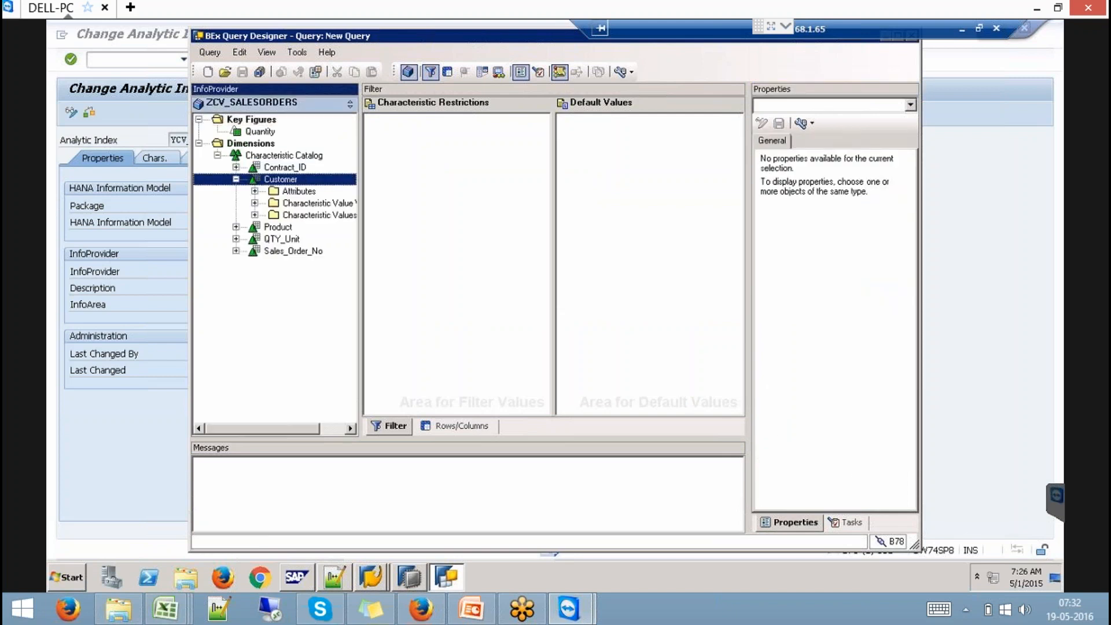
left_click(255, 191)
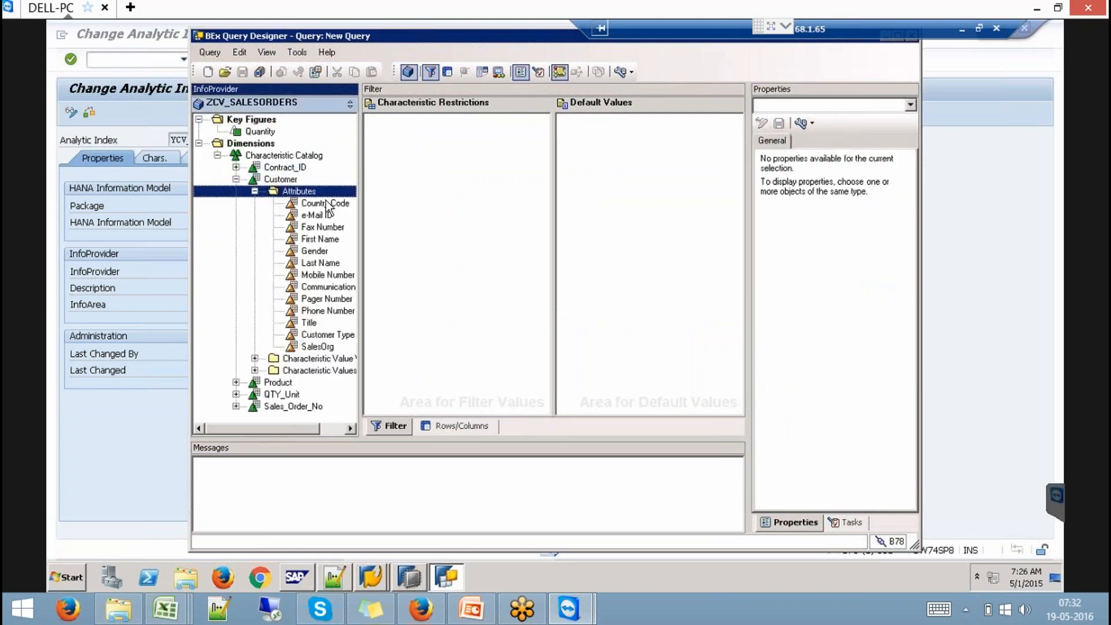
left_click(463, 426)
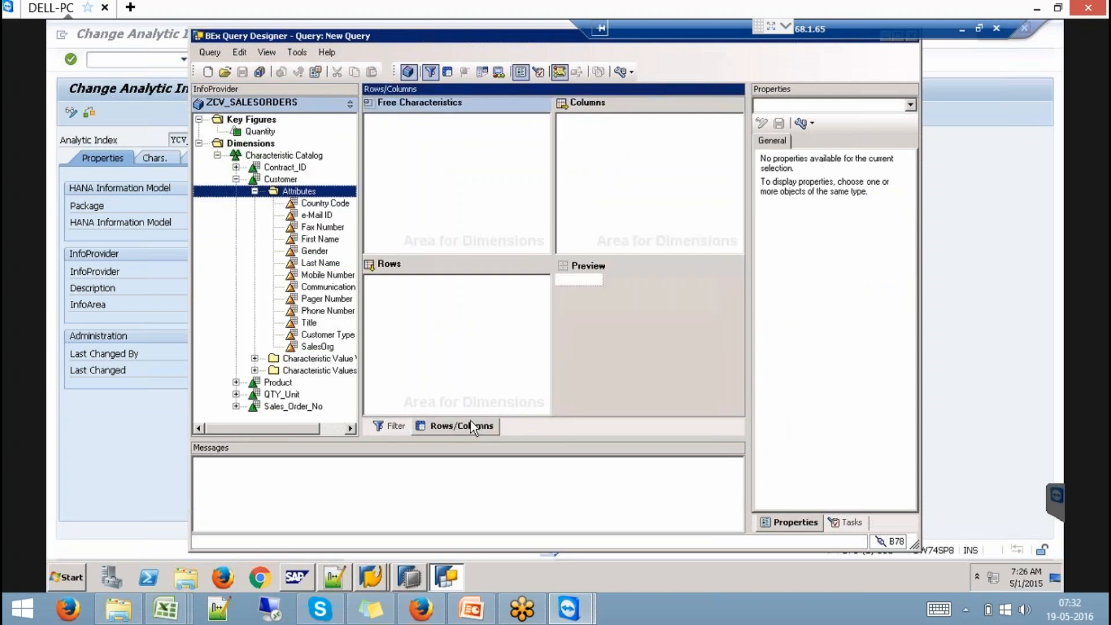
left_click(290, 180)
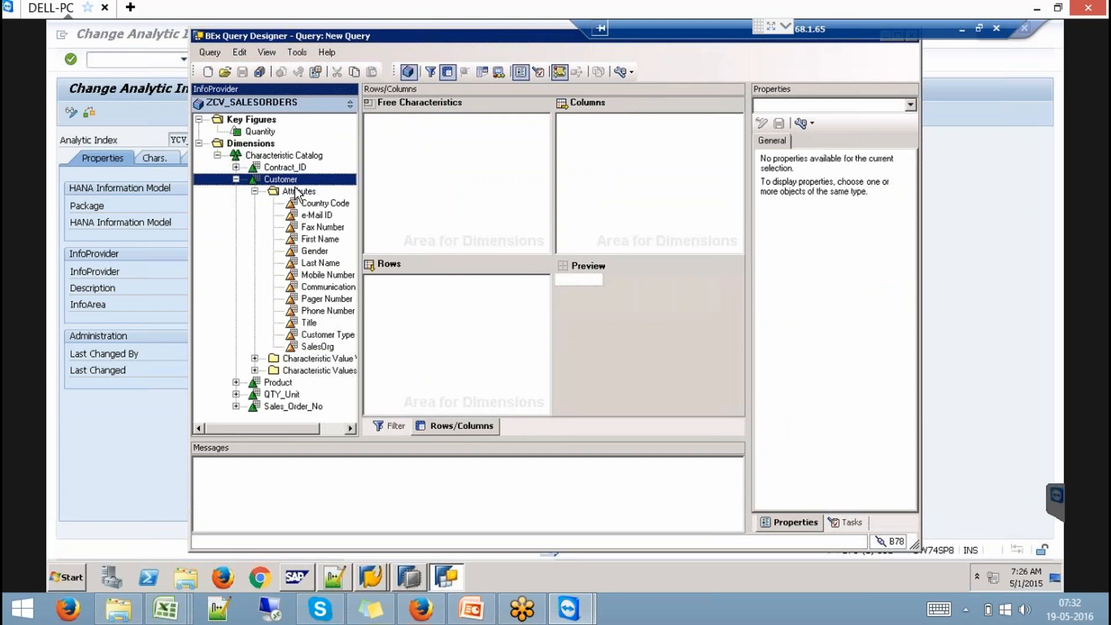
left_click_drag(388, 300, 414, 302)
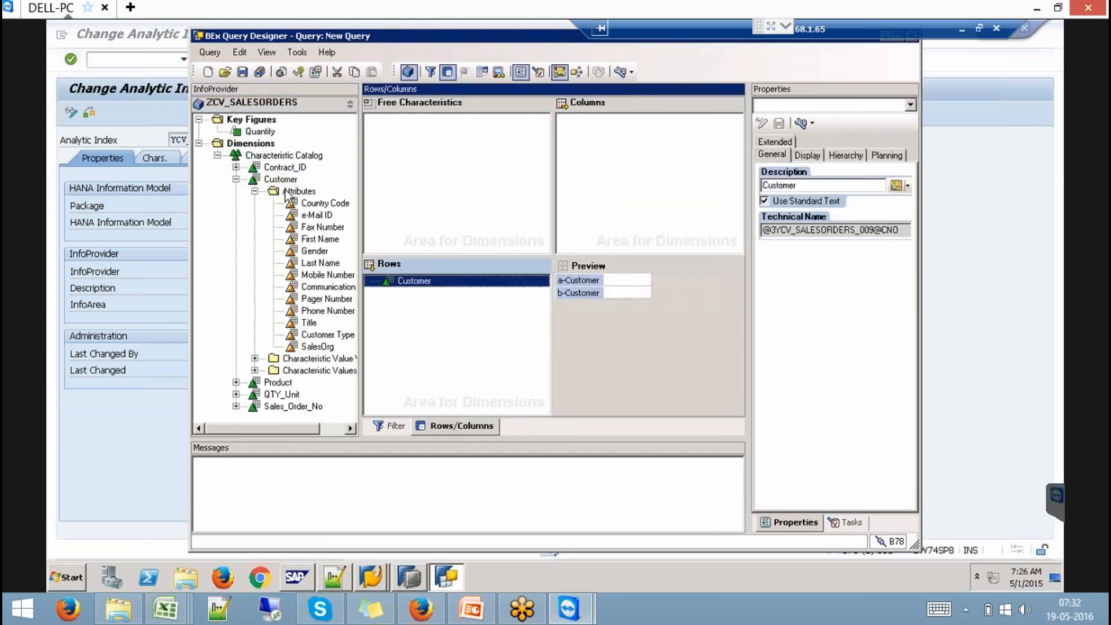
left_click(322, 204)
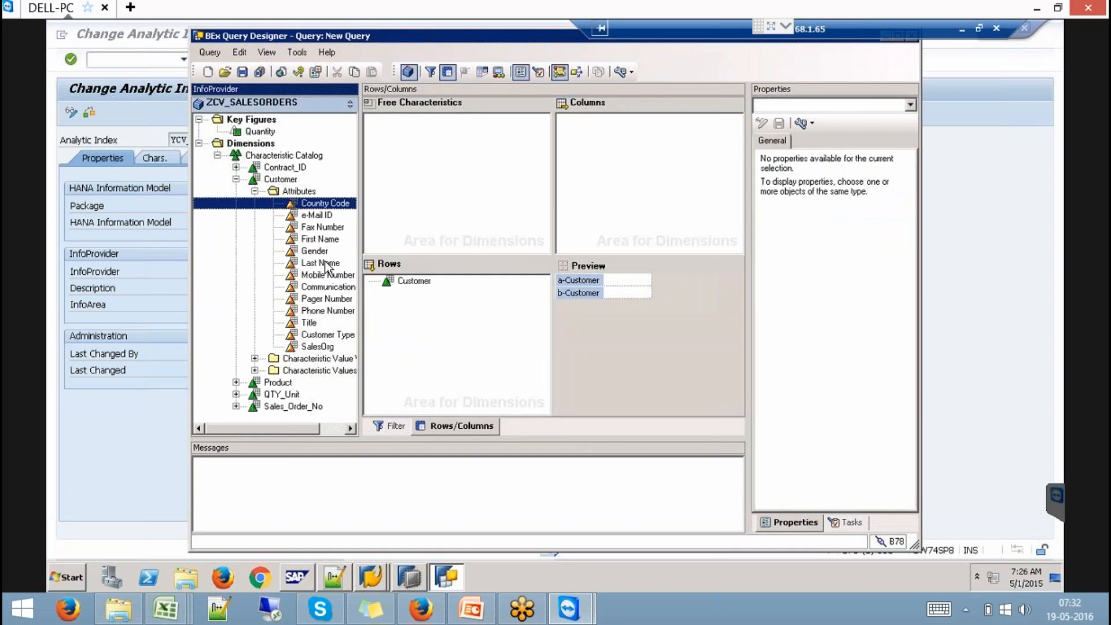
left_click(319, 347, "shift")
left_click(413, 281)
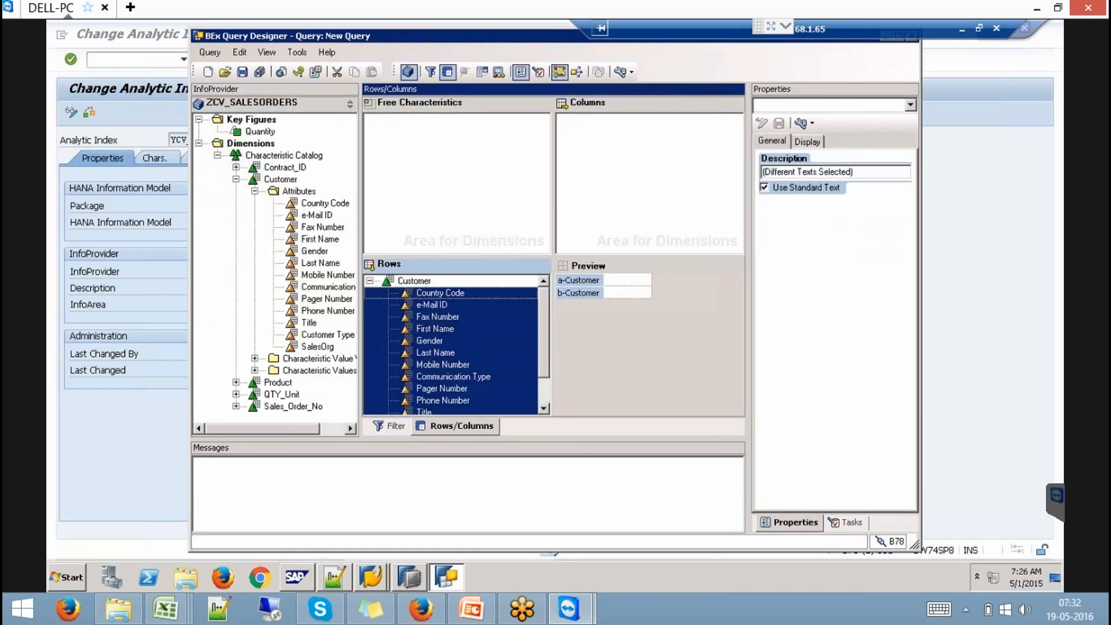
left_click(371, 281)
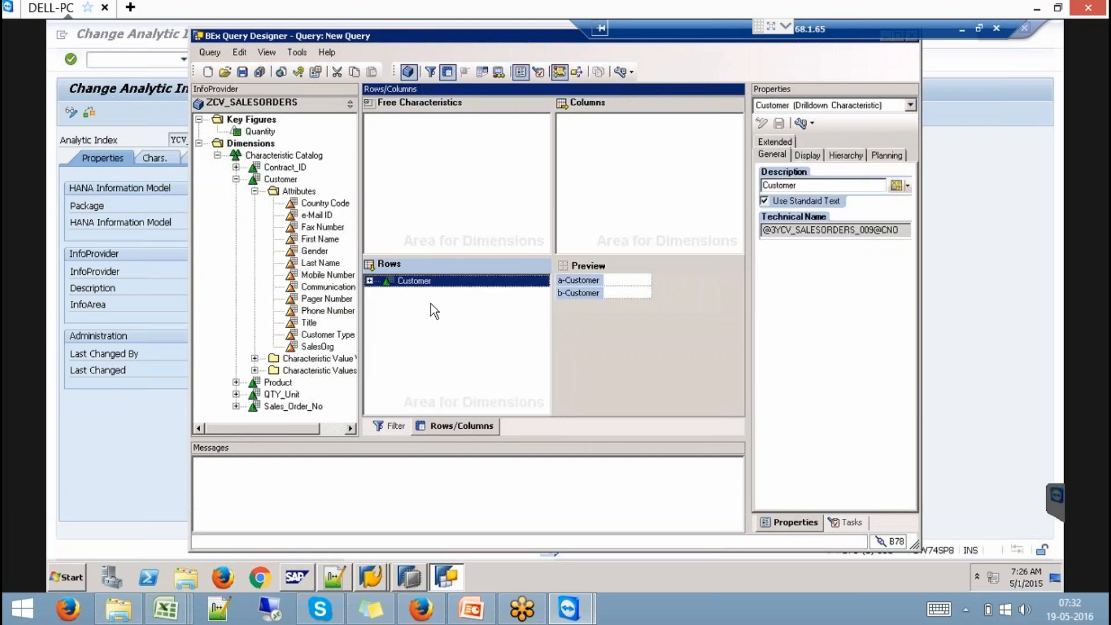
- Put Quantity into the columns and Contract_ID into the free characteristics
left_click_drag(260, 132, 573, 168)
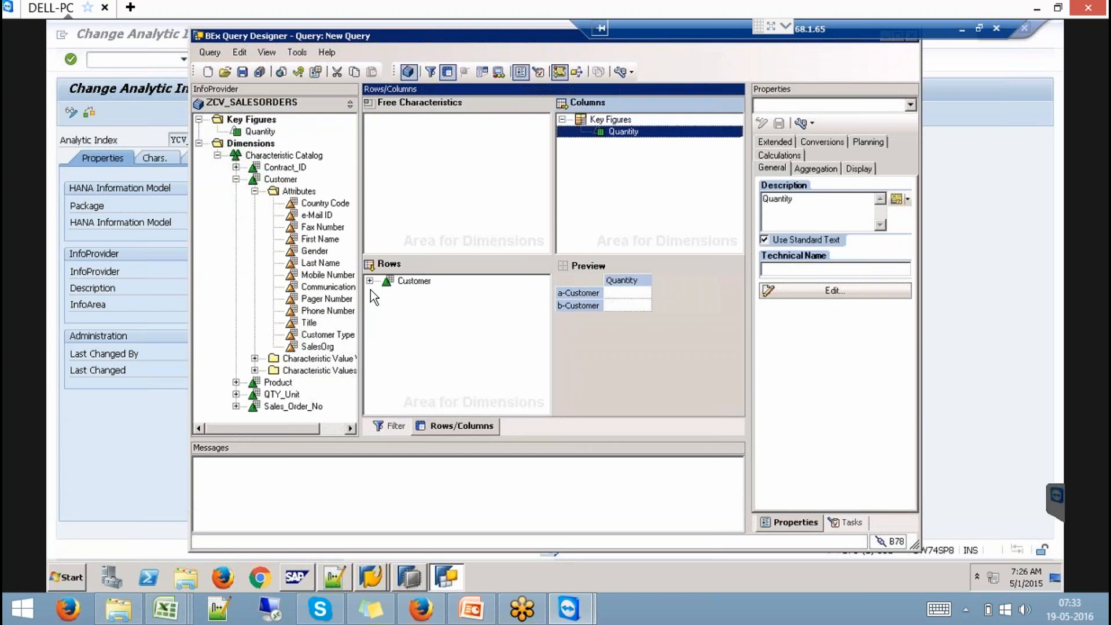
left_click(369, 281)
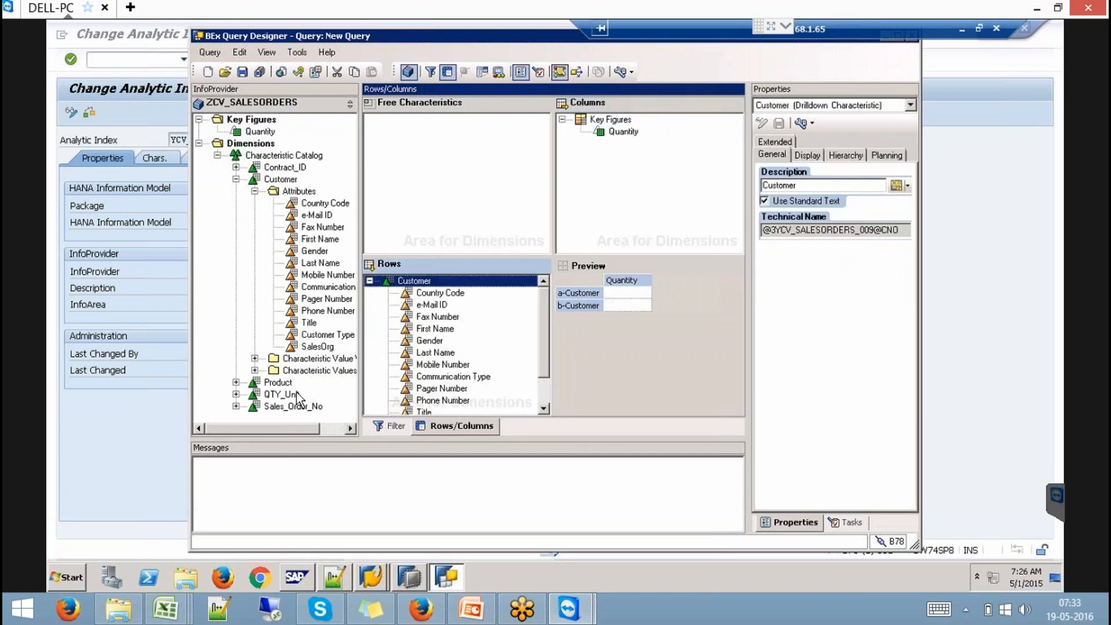
left_click_drag(292, 168, 401, 146)
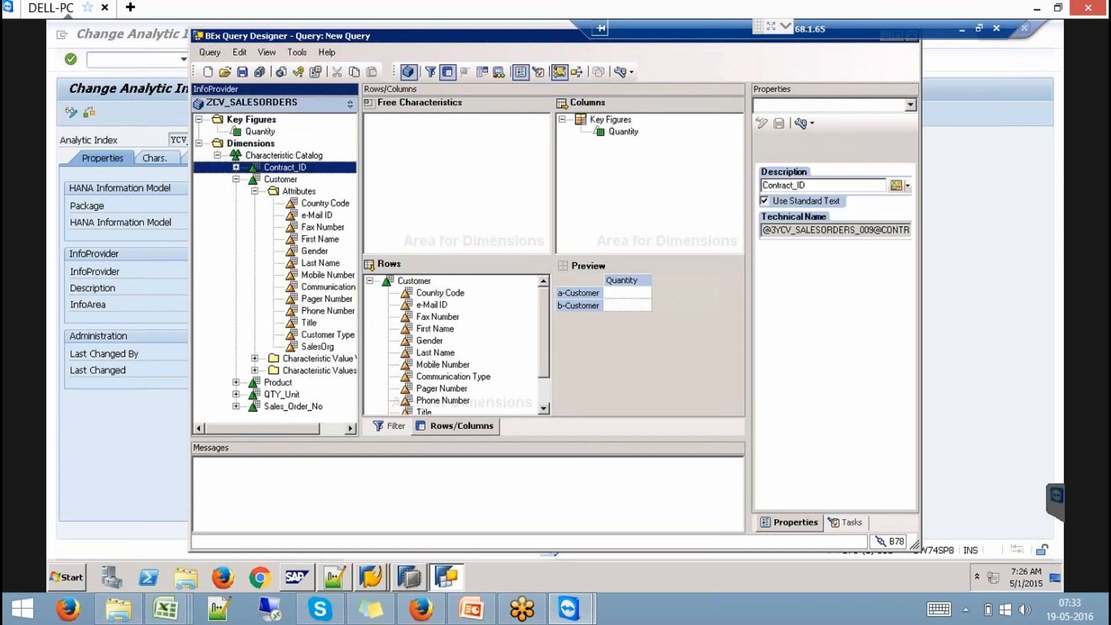
left_click(242, 71)
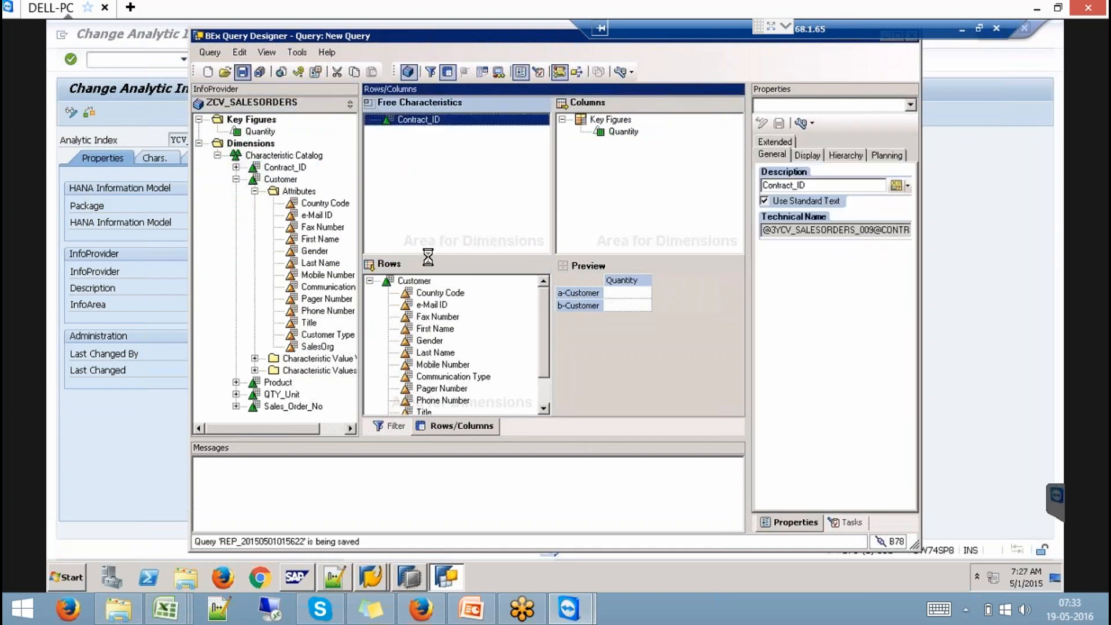
left_click_drag(619, 395, 527, 399)
key("ctrl+c")
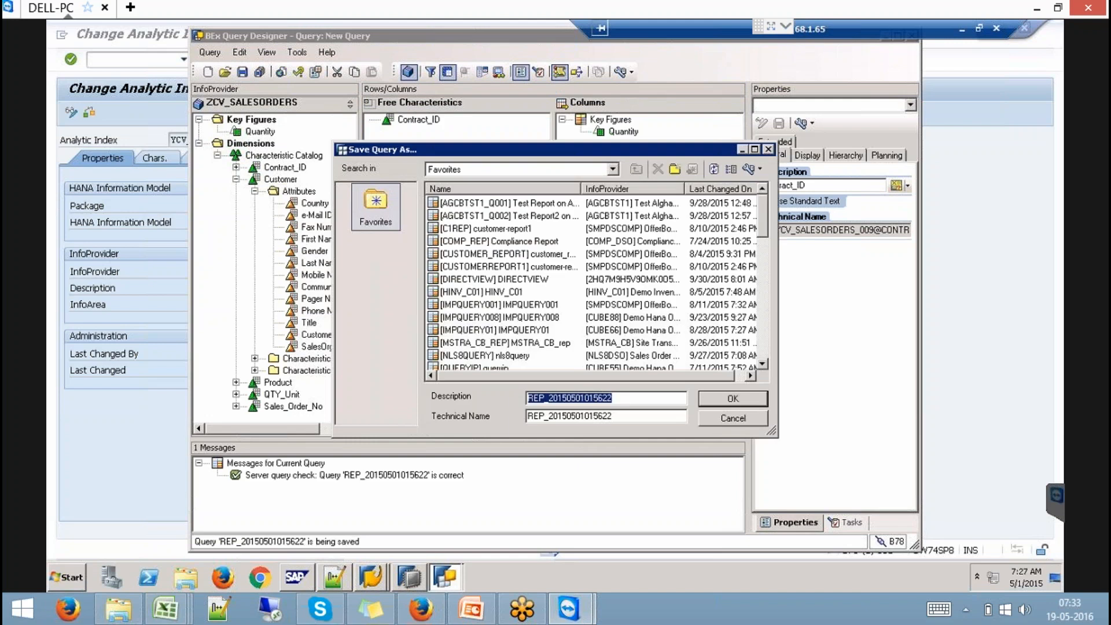
left_click(734, 398)
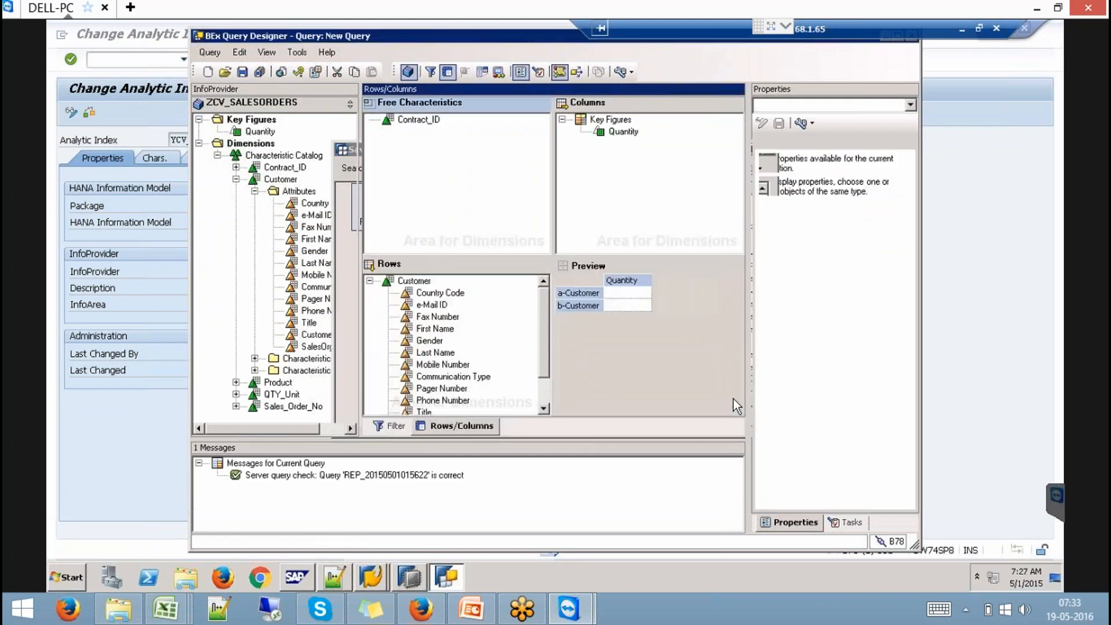
left_click(105, 471)
left_click(139, 60)
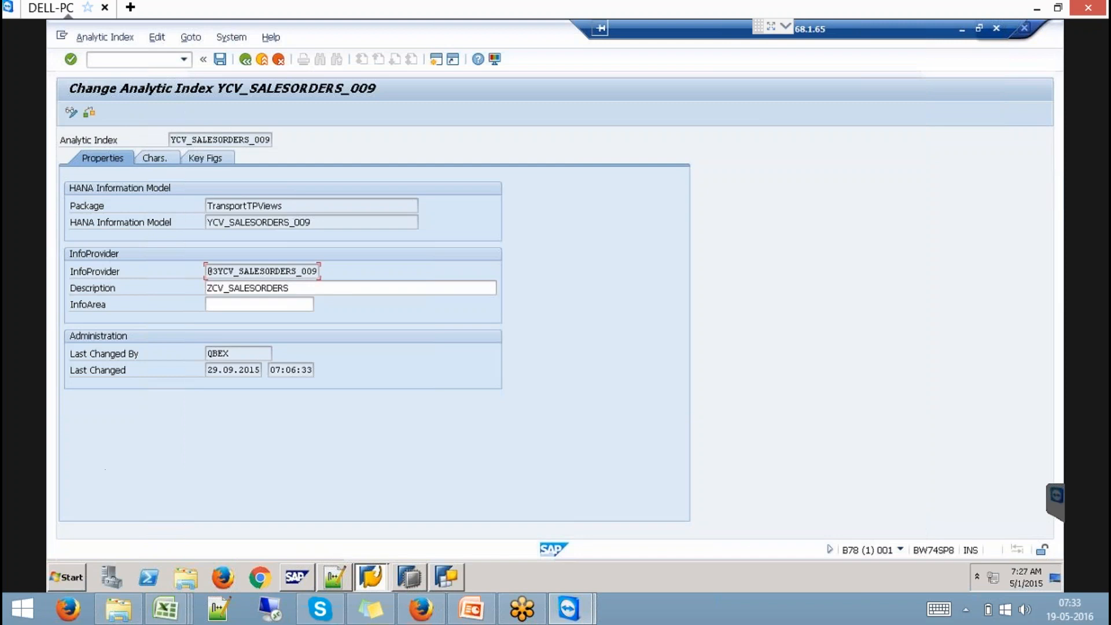
type("/nrsrt")
key("Return")
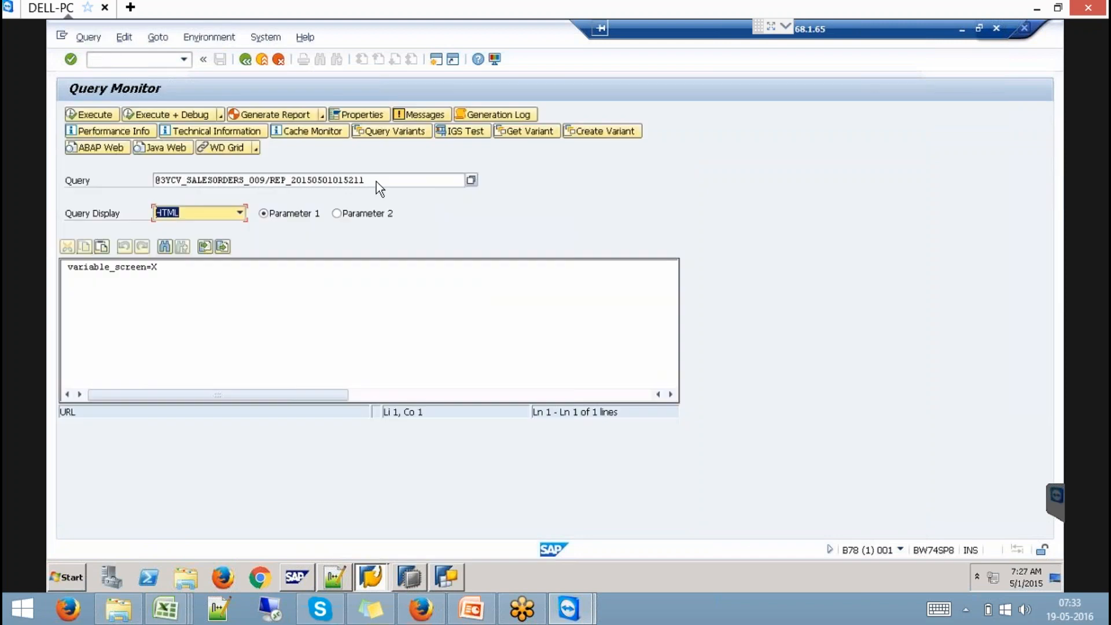
left_click(377, 182)
key("ctrl+v")
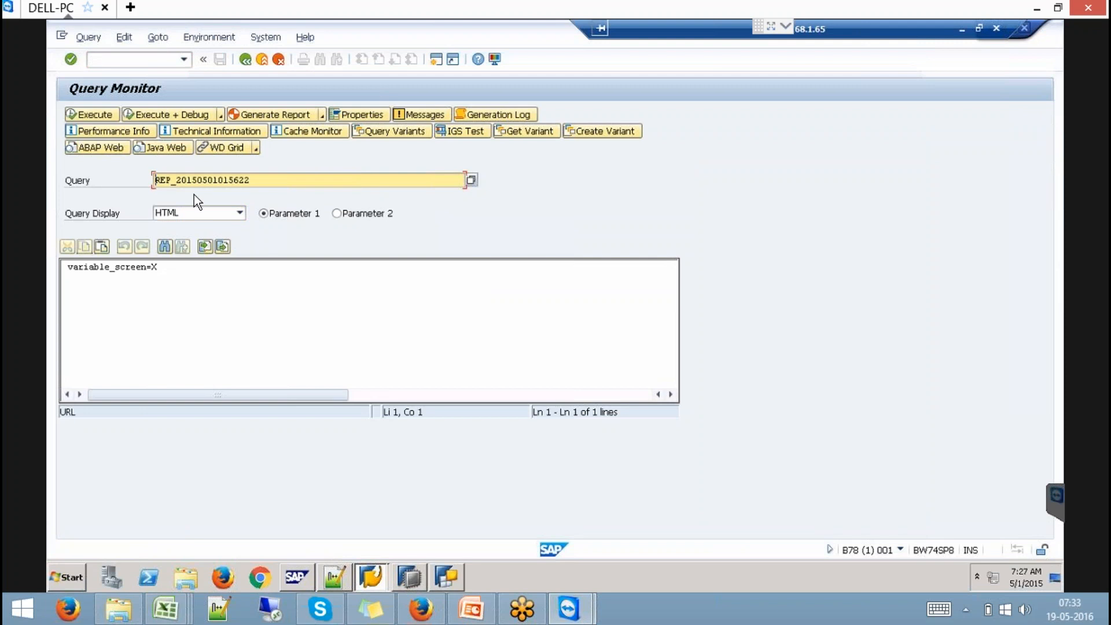
left_click(100, 115)
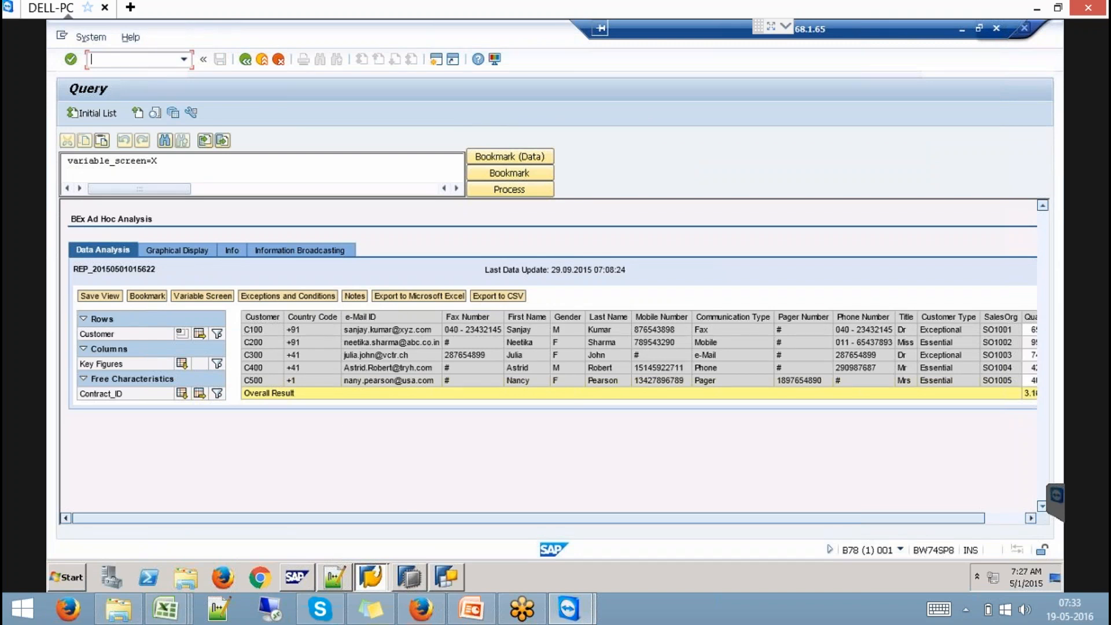
left_click(182, 334)
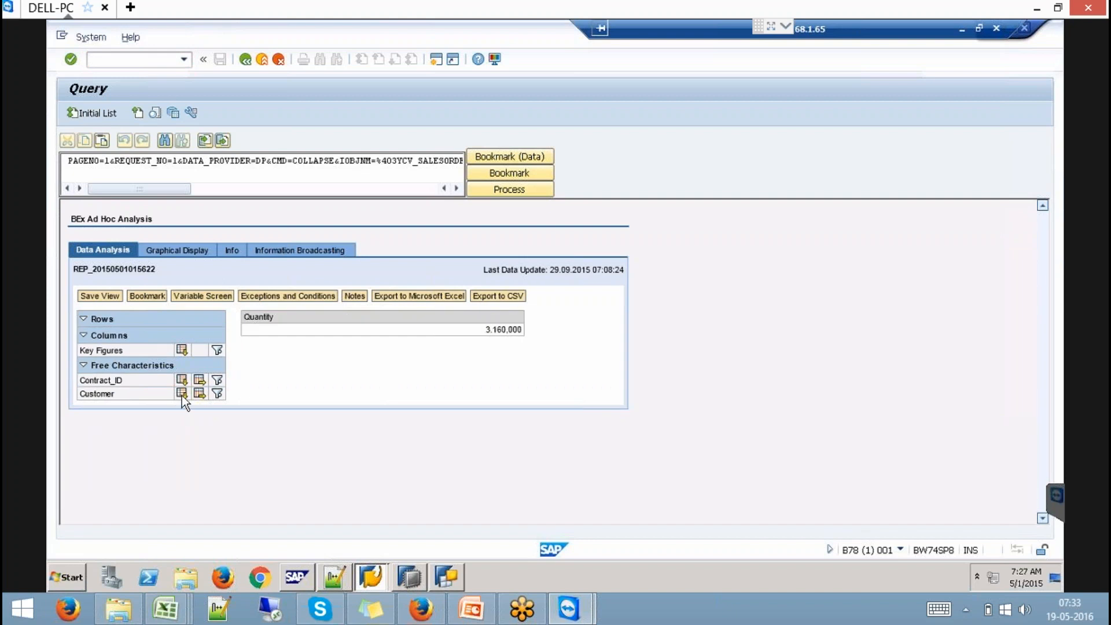
left_click(181, 380)
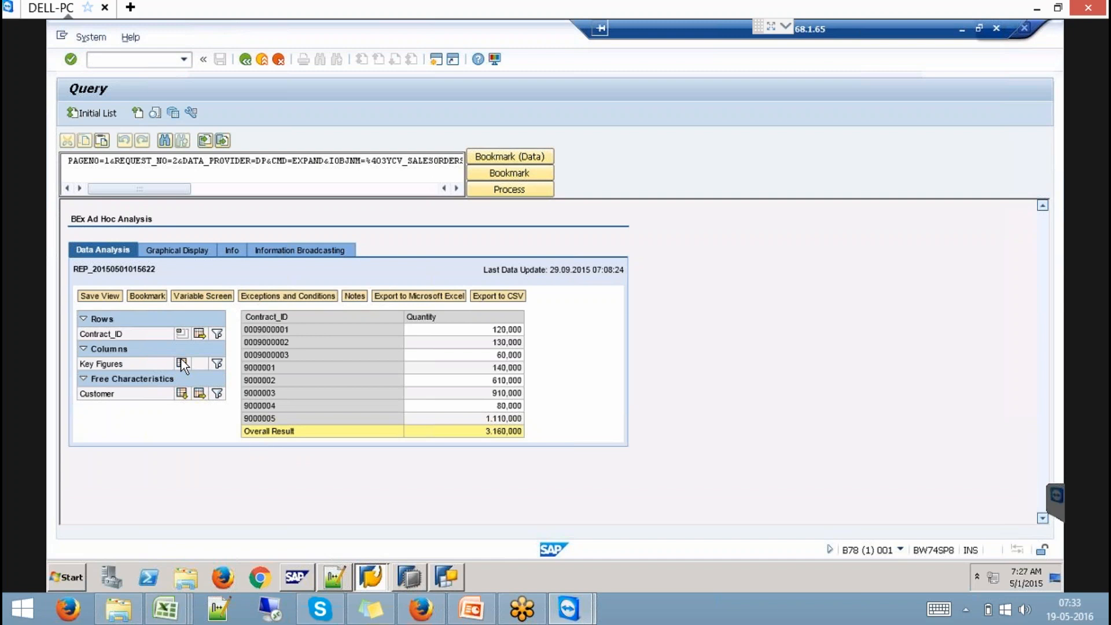
left_click(182, 333)
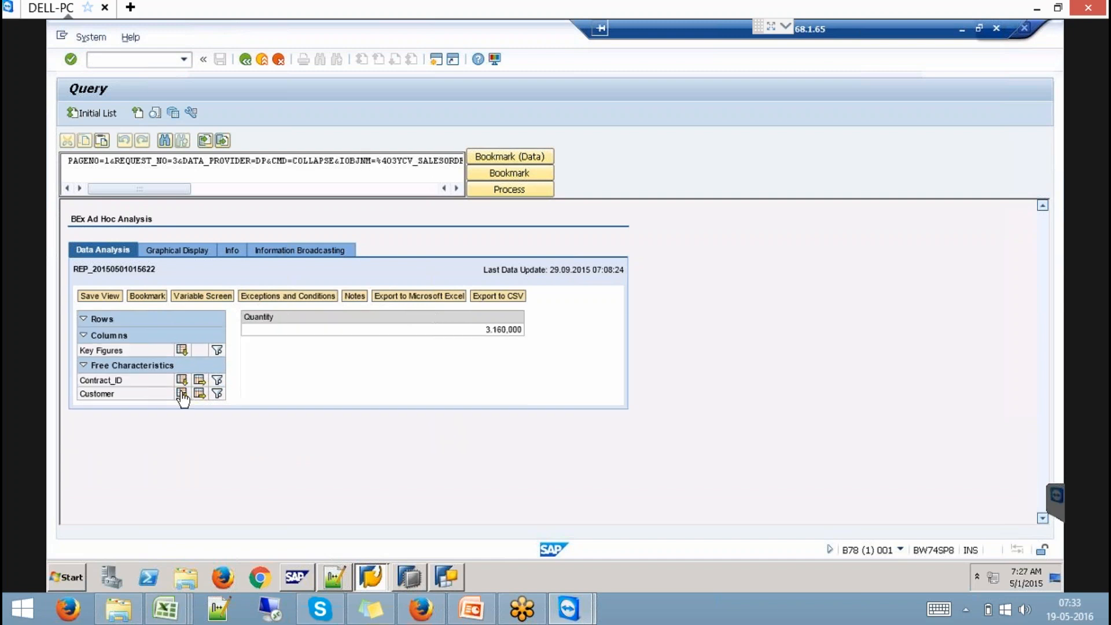
left_click(182, 393)
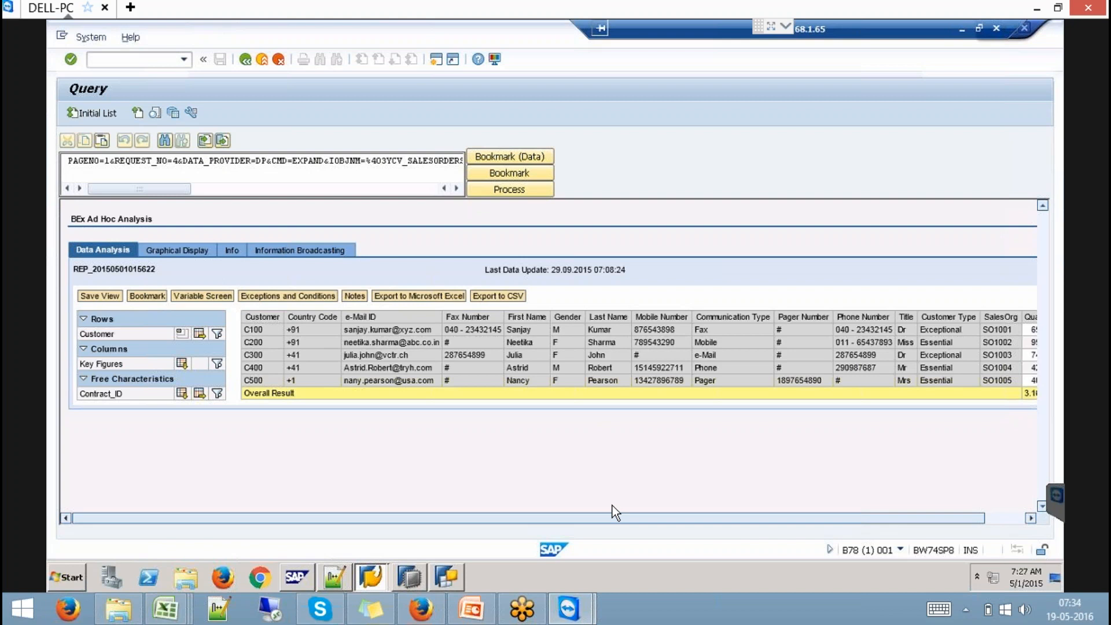
- In SE11, find the tables matching RSLTIP* and display the RSLTIP definition
left_click(91, 59)
type("/nse11")
key("Return")
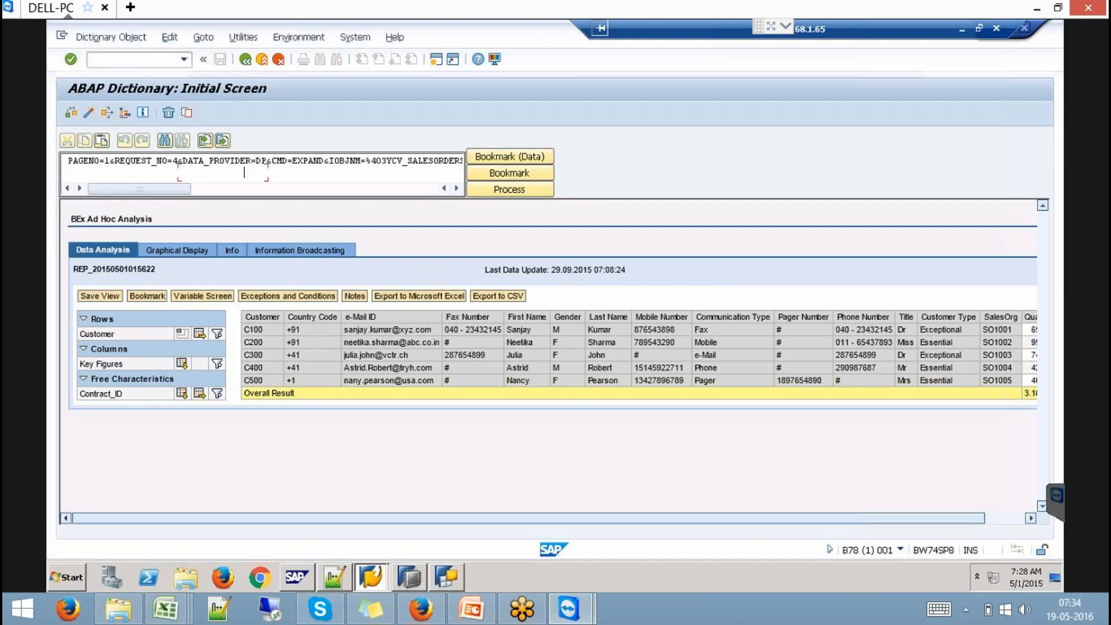
type("rs")
key("Down")
key("Return")
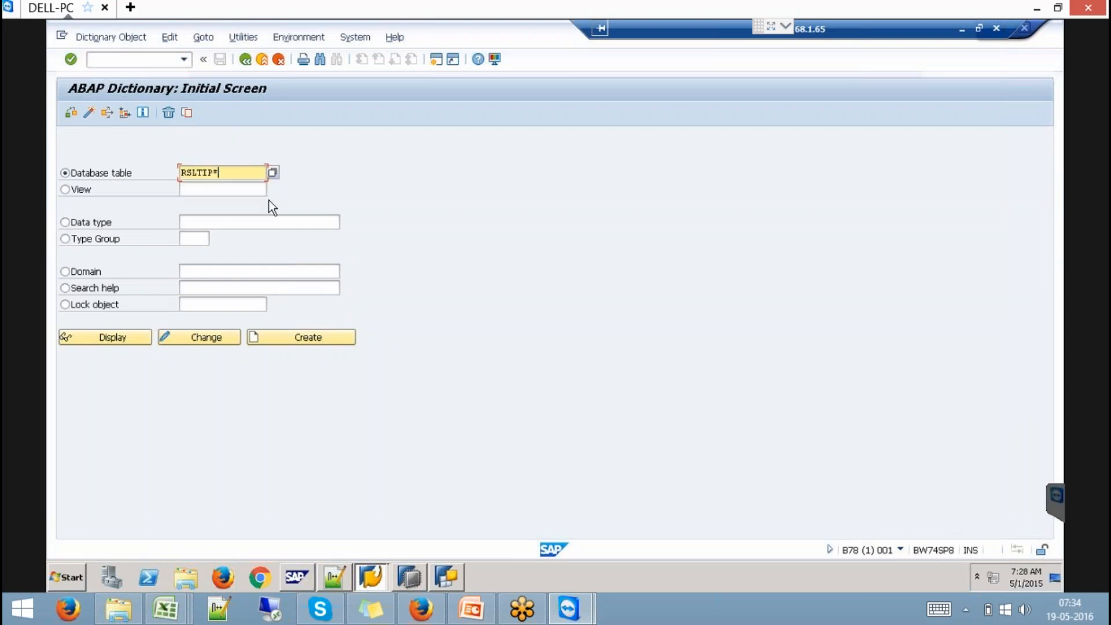
left_click(272, 173)
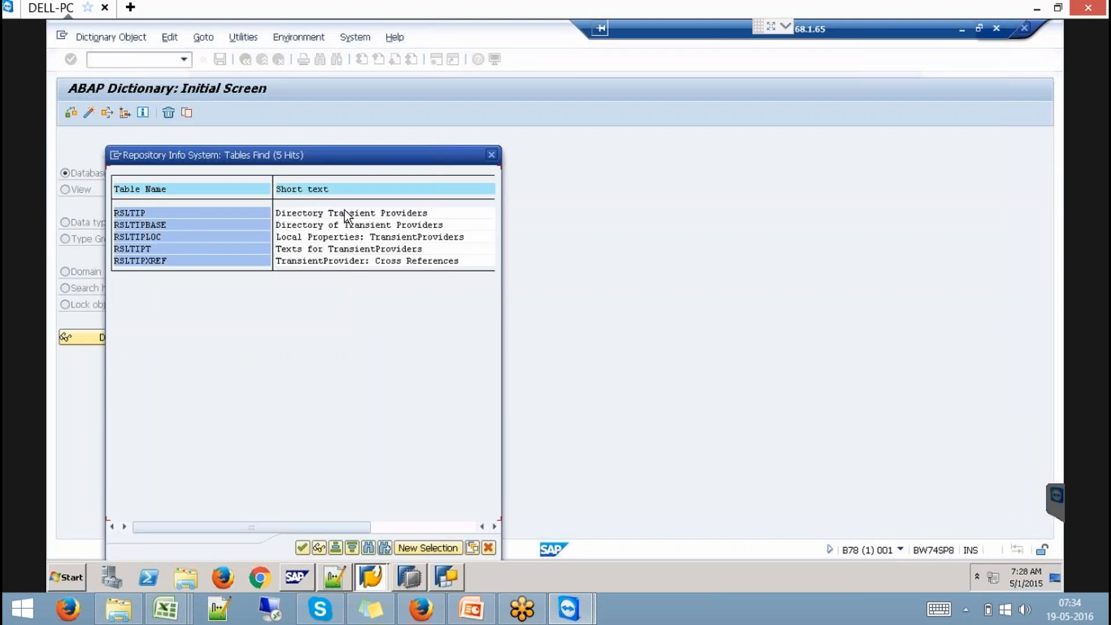
double_click(140, 215)
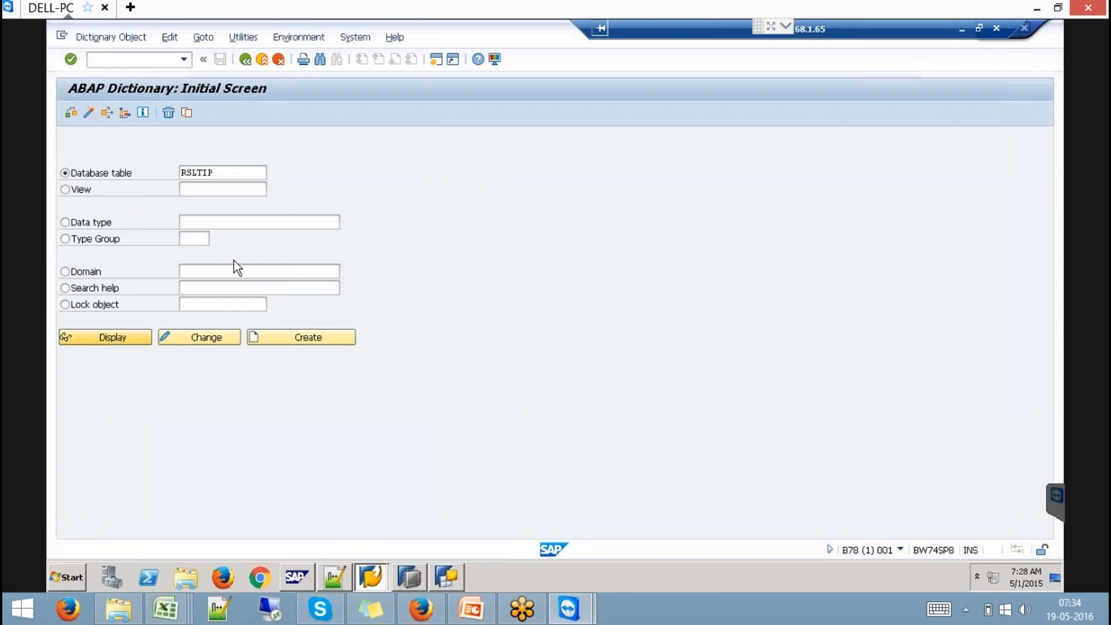
left_click(107, 338)
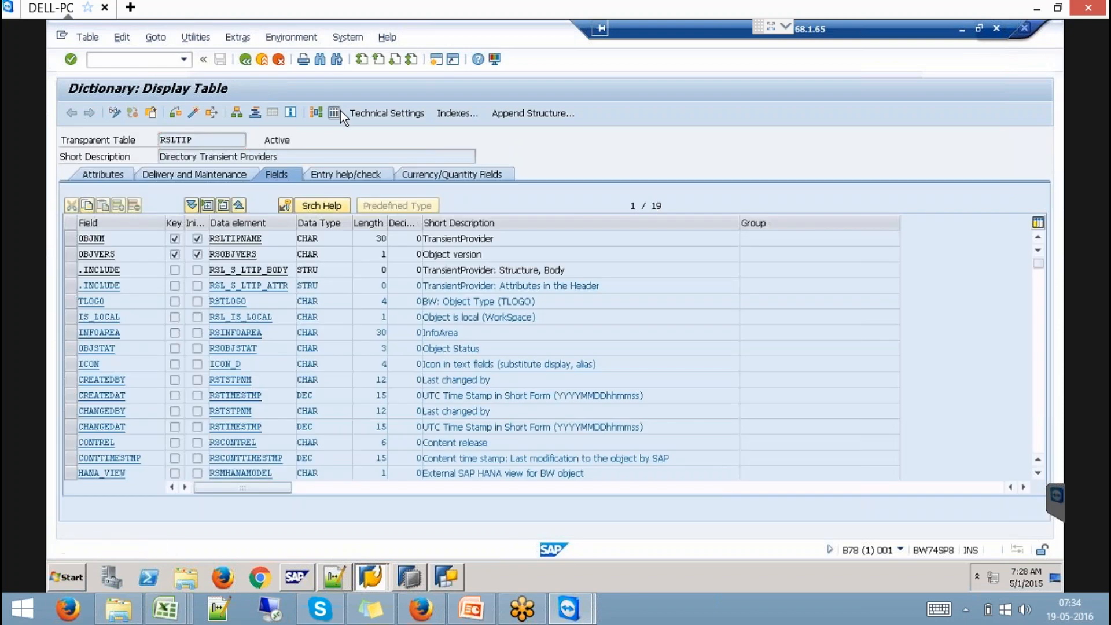
- List all RSLTIP entries with OBJNM cleared and select the YCV_SALESORDERS_009 active-version row
left_click(340, 110)
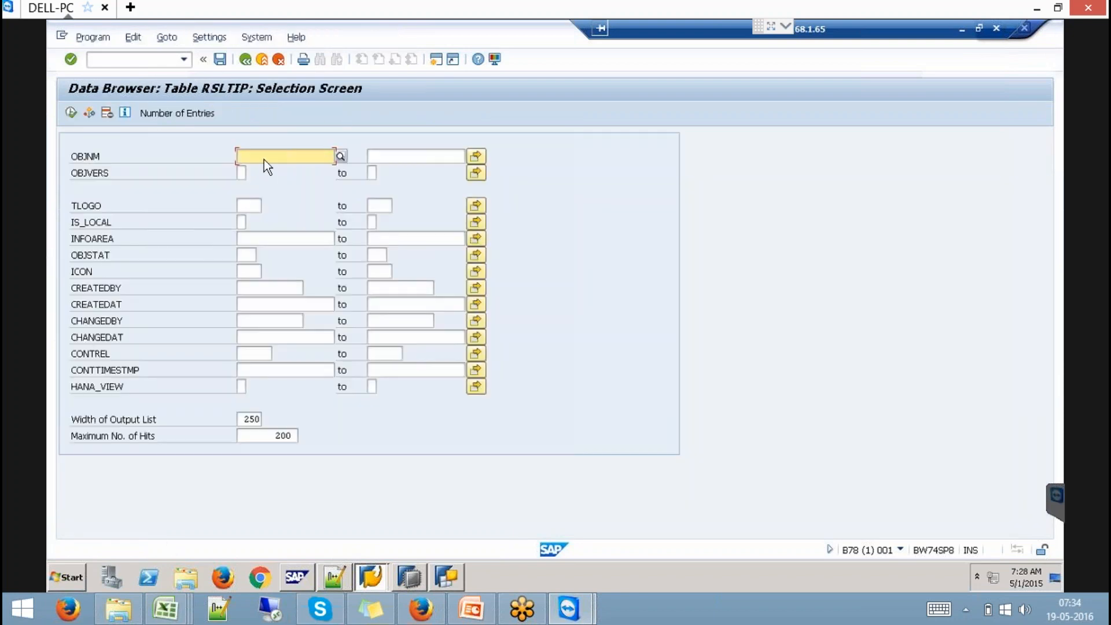
key("ctrl+v")
key("shift+Home")
key("BackSpace")
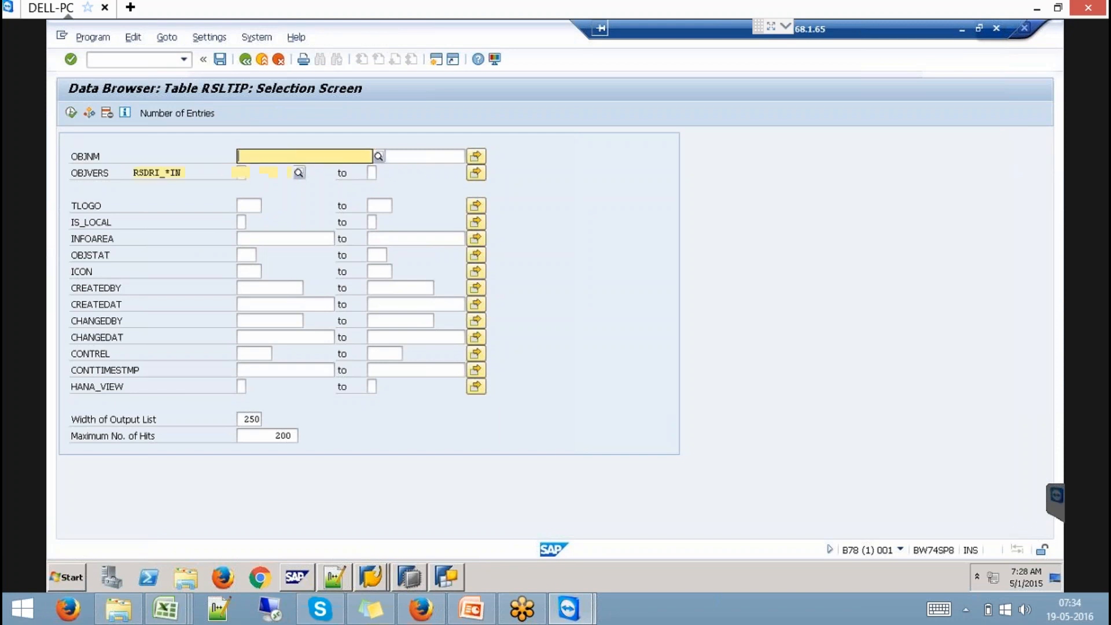
left_click(72, 113)
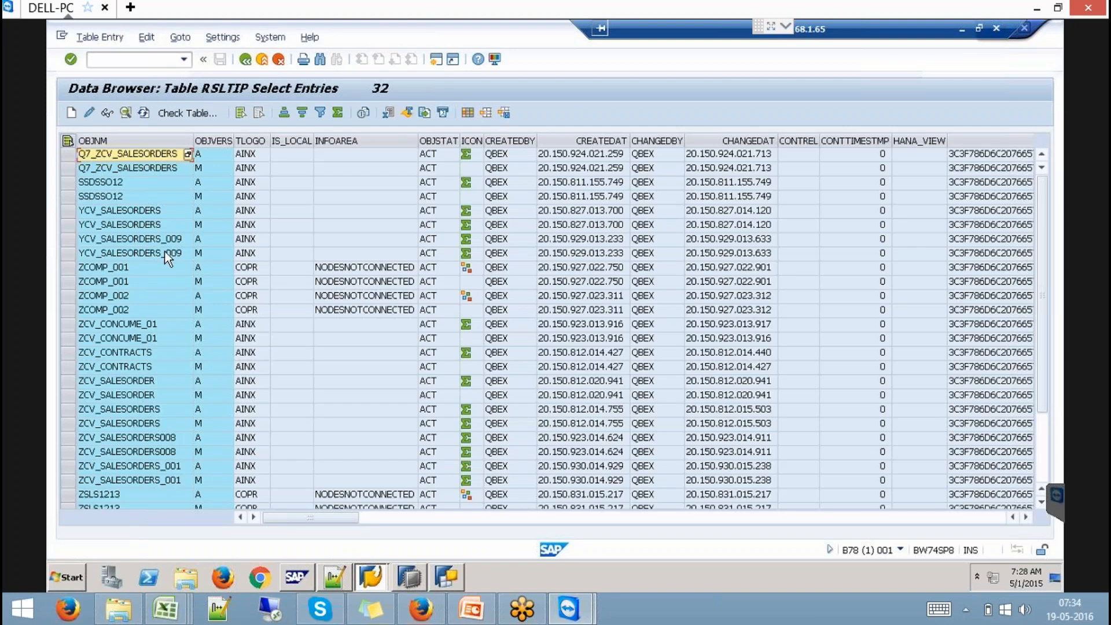
left_click(164, 242)
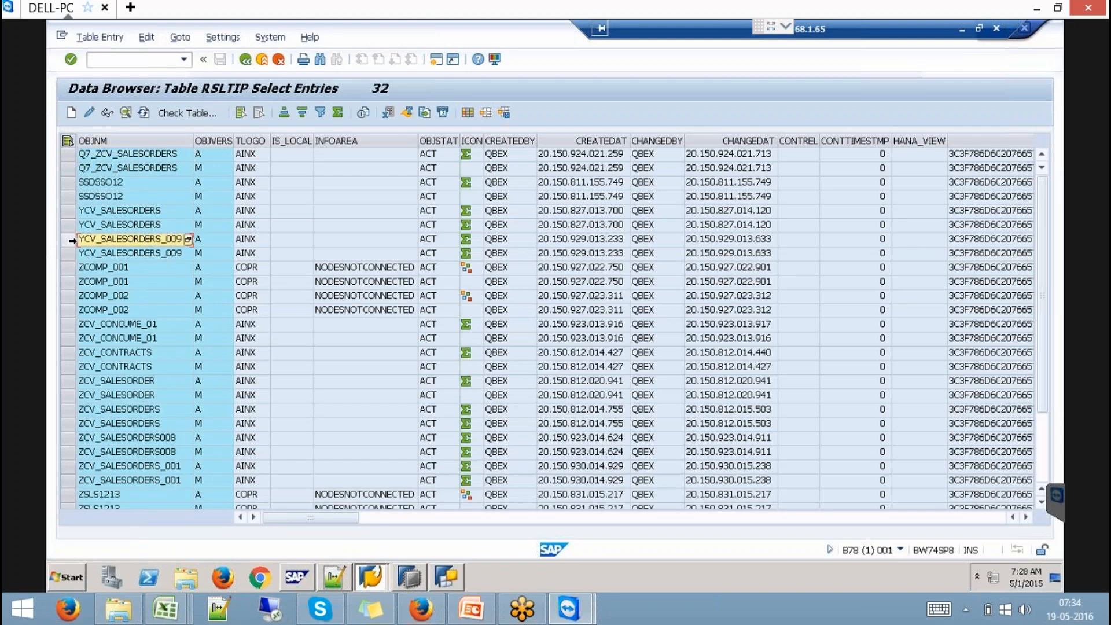
left_click(68, 239)
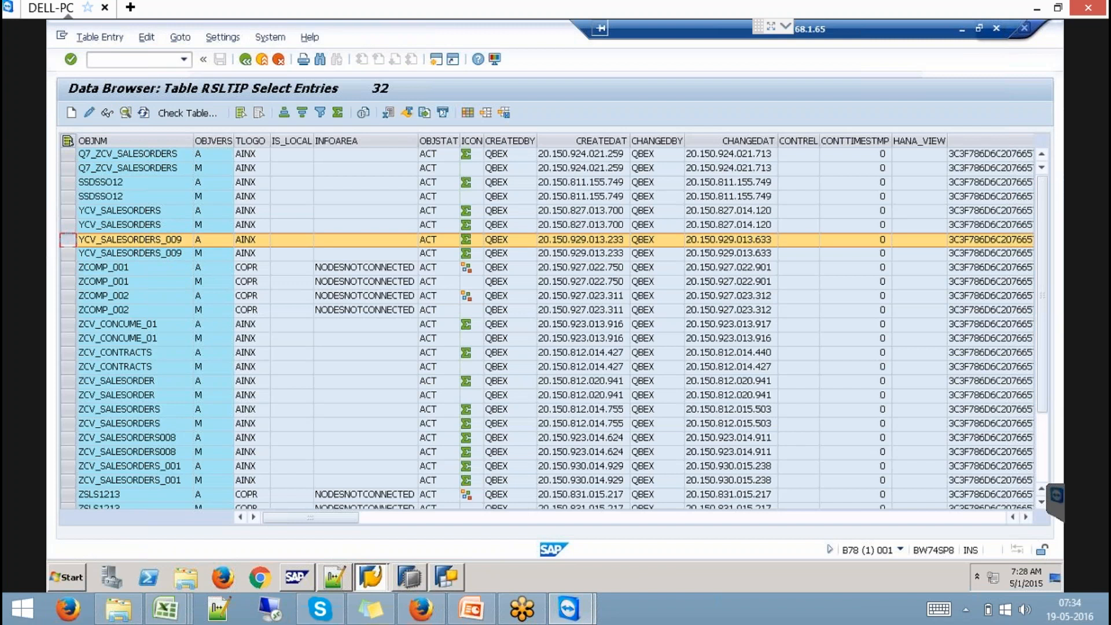
left_click(103, 40)
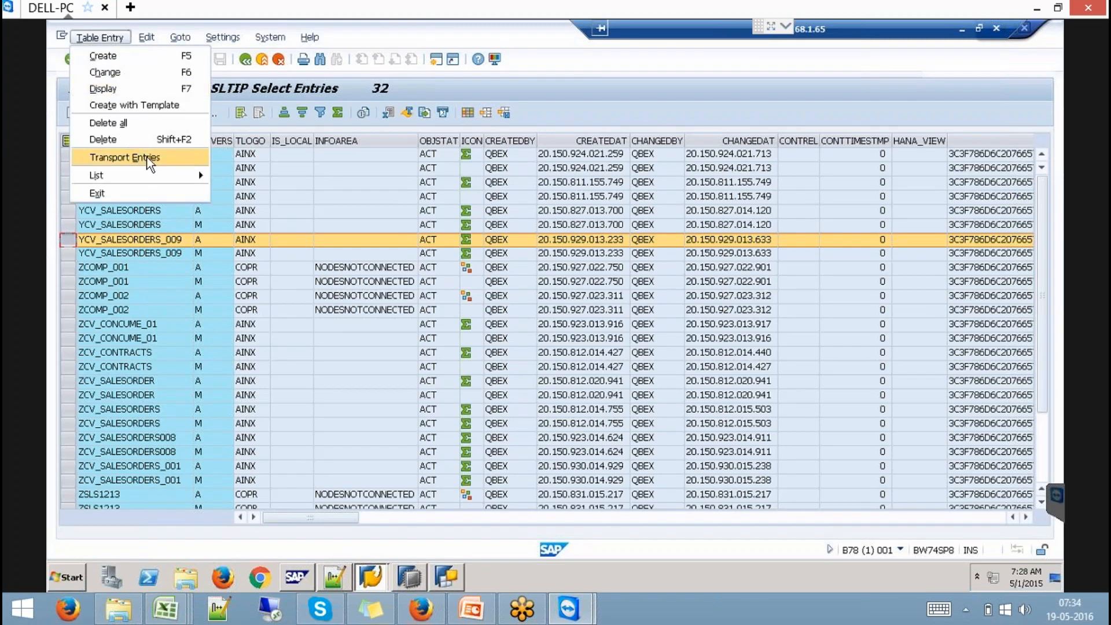
- Transport the selected RSLTIP entry in a new workbench request 'Transient', B78K900074
left_click(125, 157)
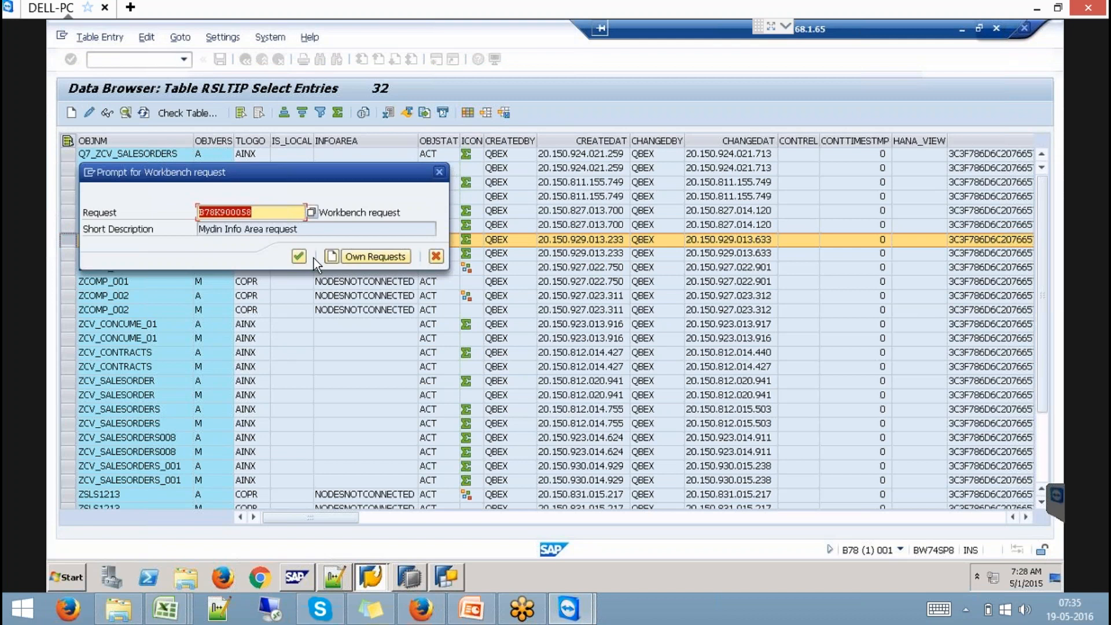
left_click(333, 256)
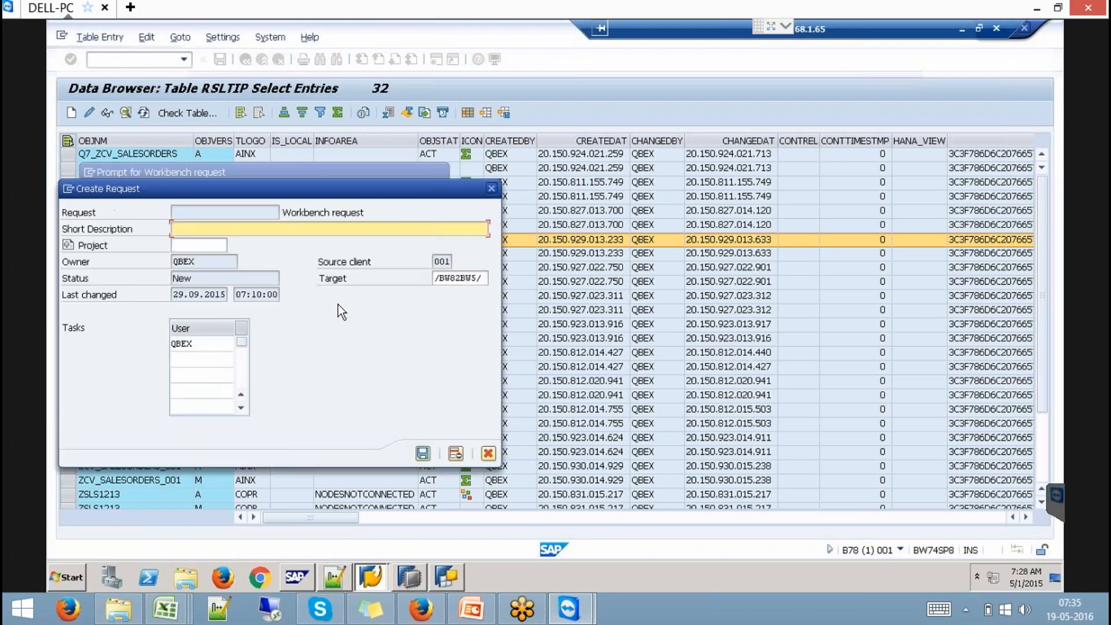
type("Transient")
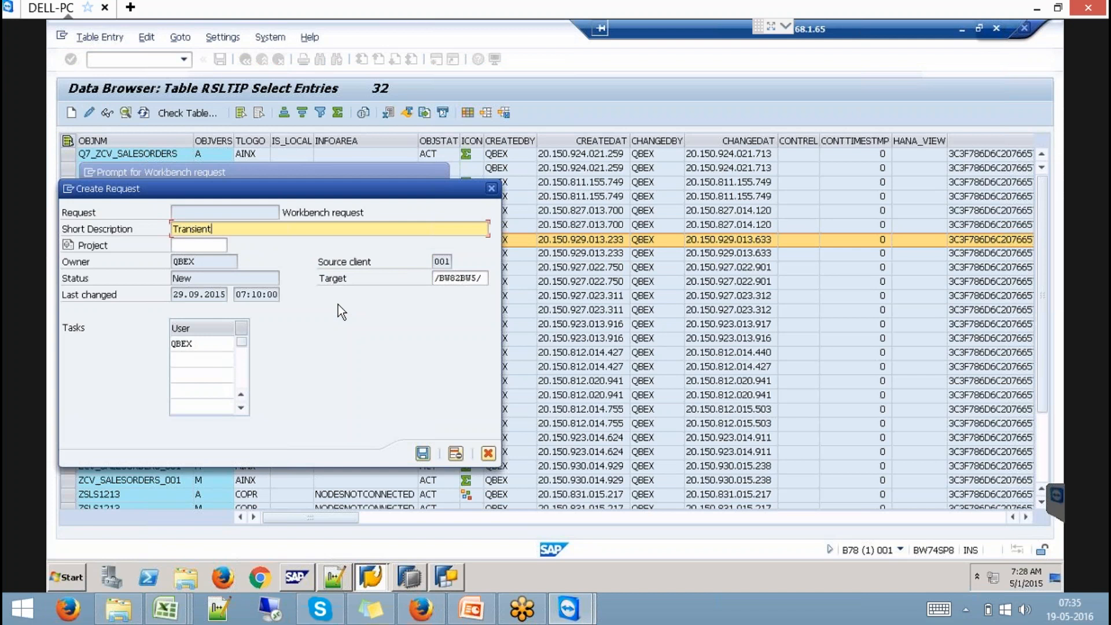
key("Return")
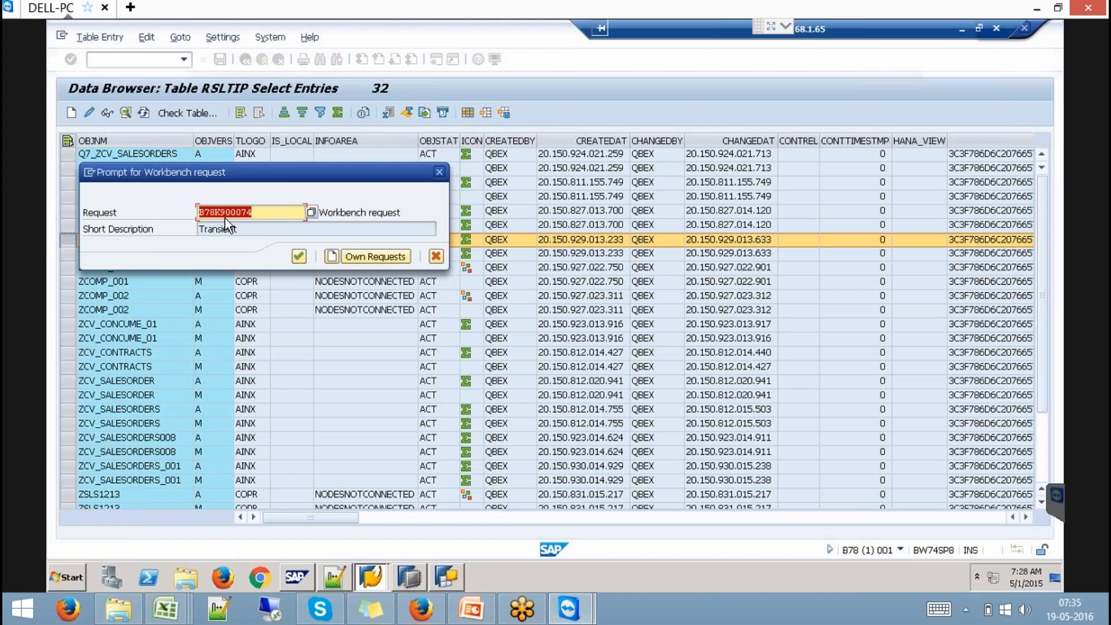
left_click(299, 258)
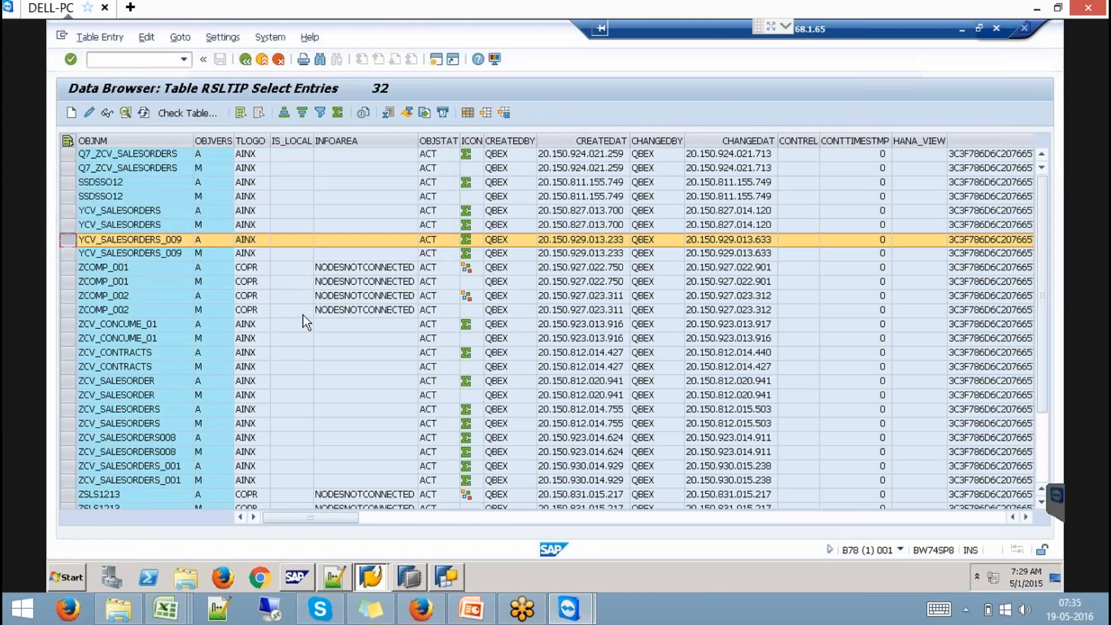
- Go back to SE11 and display table RSLTIPBASE from the RSLTIP* matches
left_click(246, 60)
left_click(246, 61)
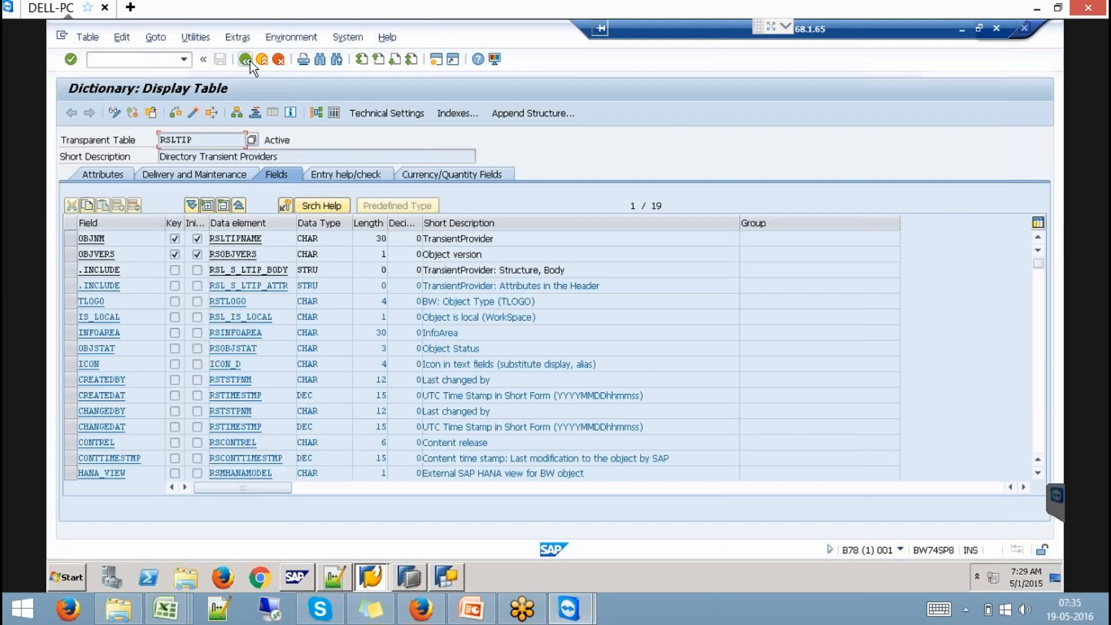
left_click(250, 61)
type("rs")
left_click(223, 198)
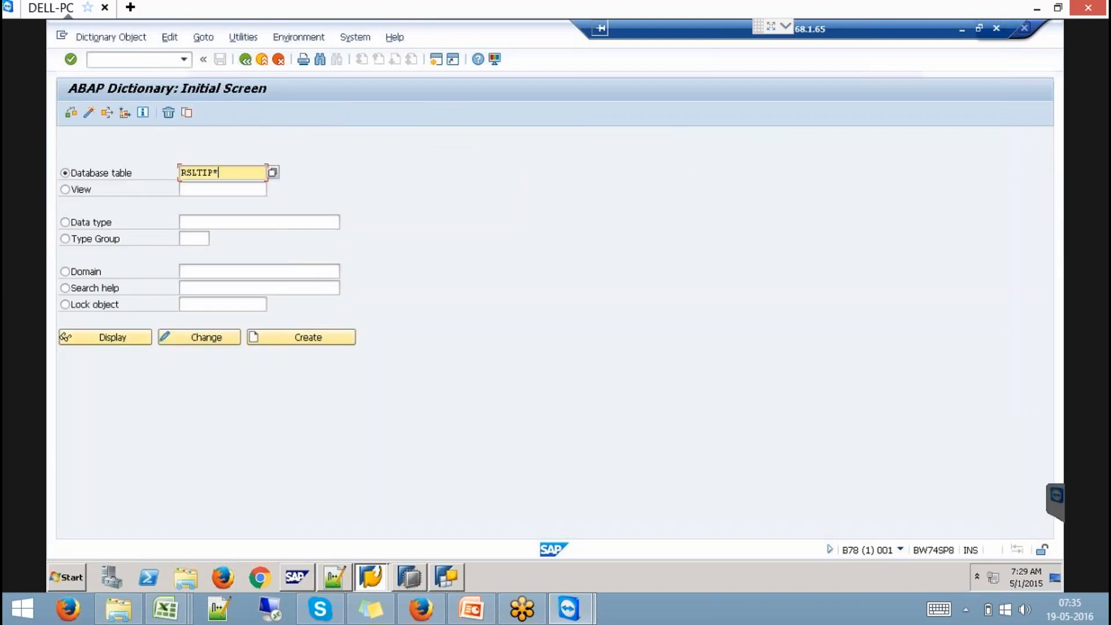
left_click(272, 172)
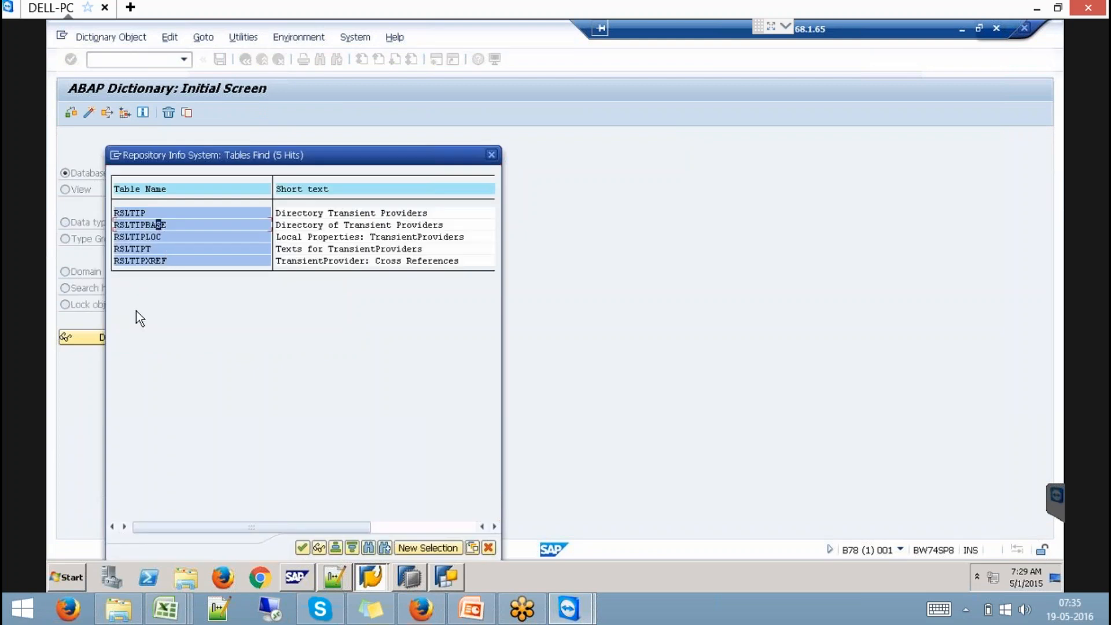
double_click(157, 224)
left_click(117, 337)
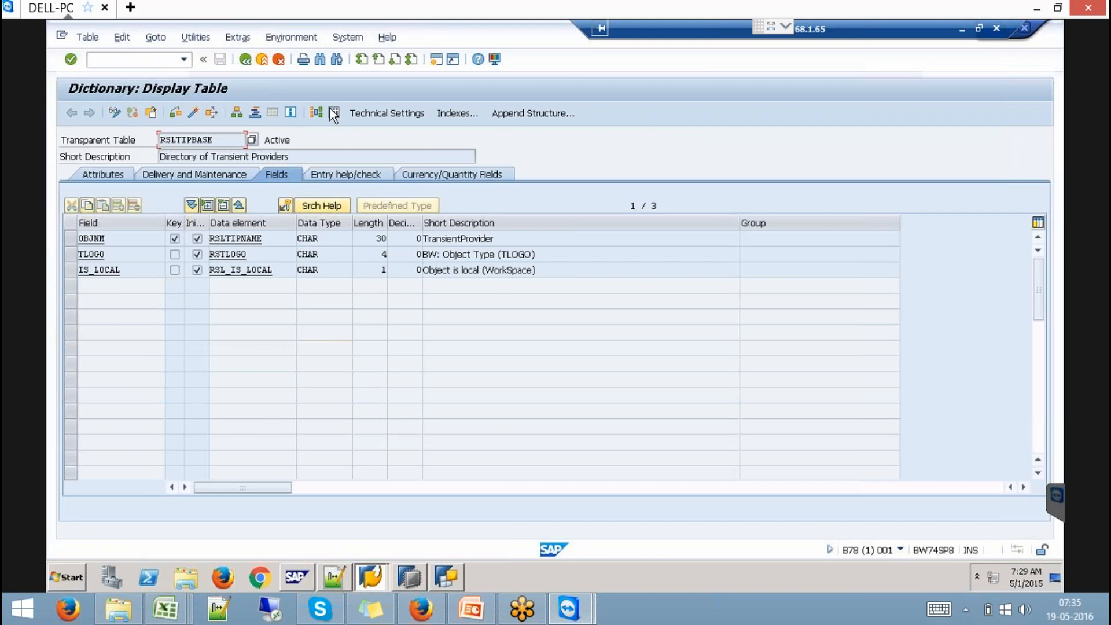
- Add RSLTIPBASE's YCV_SALESORDERS_009 entry to request B78K900074 and navigate back
left_click(334, 112)
left_click(71, 113)
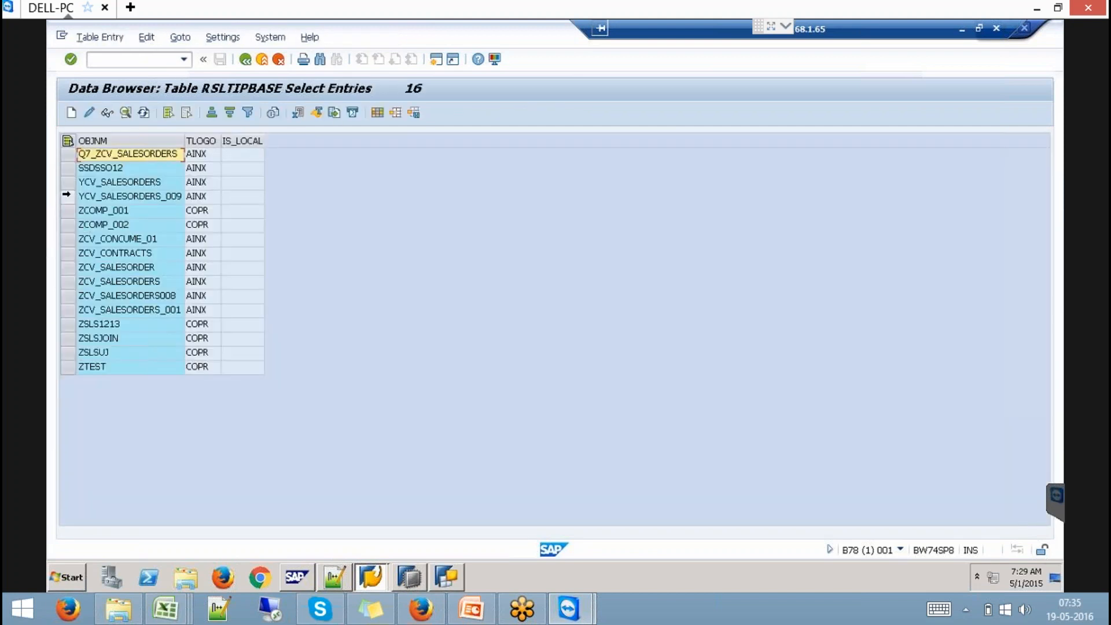
left_click(68, 197)
left_click(98, 37)
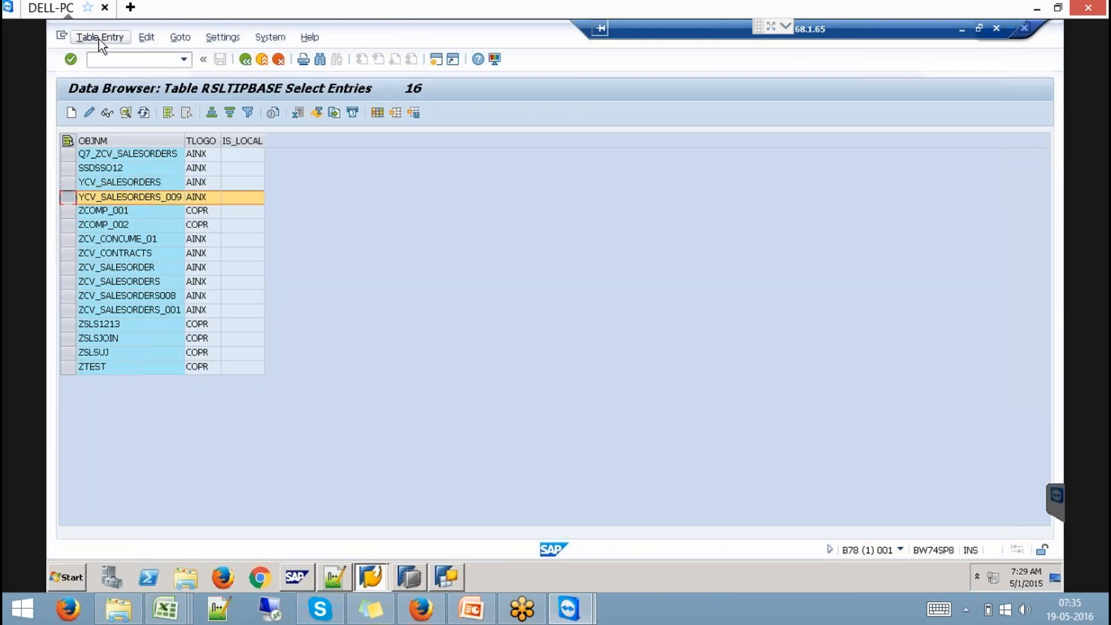
left_click(128, 158)
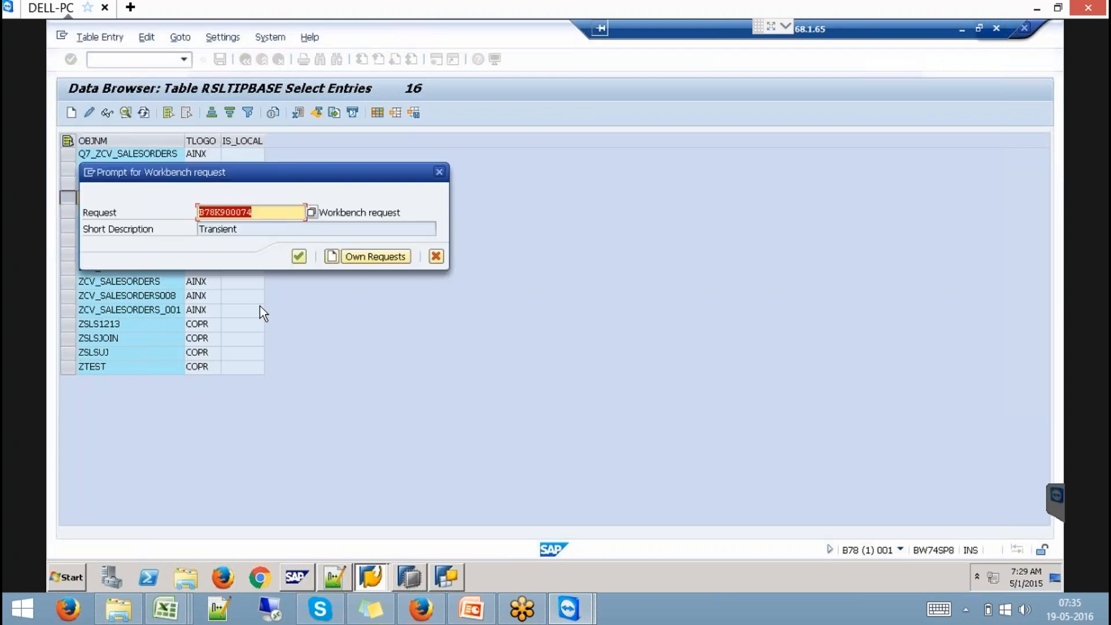
left_click(298, 257)
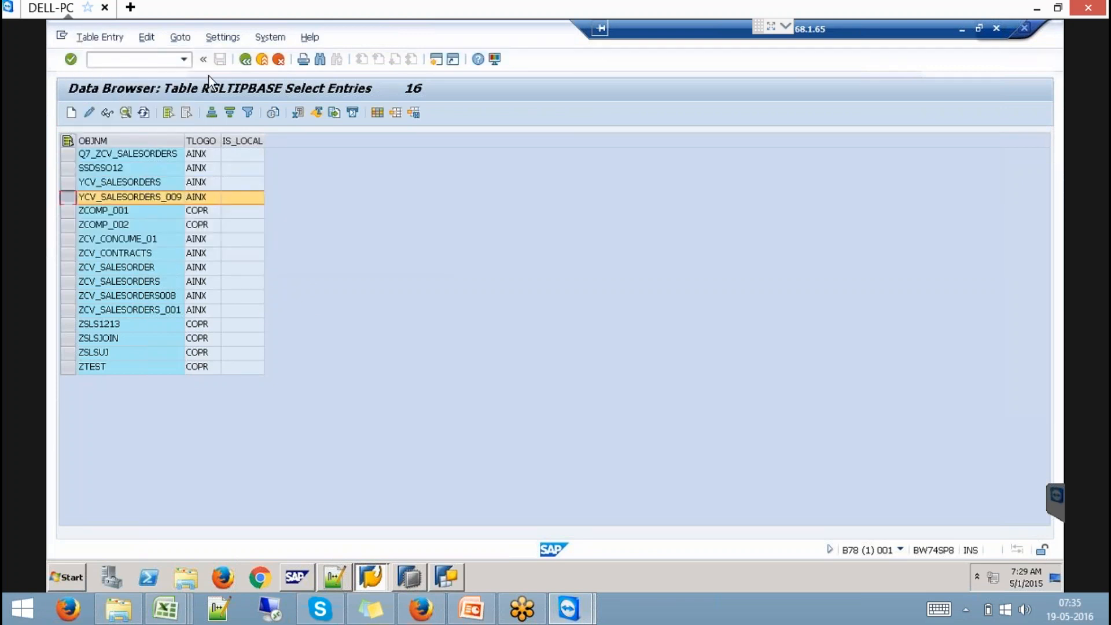
left_click(244, 59)
left_click(245, 59)
- Look up table RSLTIPLOC via the RSLTIP* pattern and display its definition
left_click(245, 60)
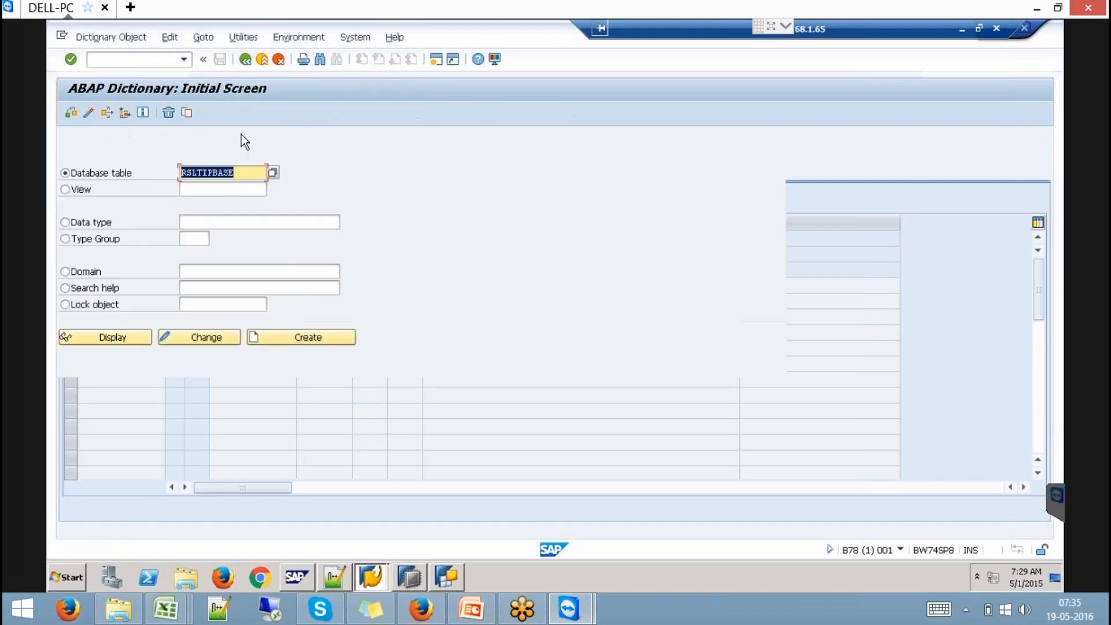
key("BackSpace")
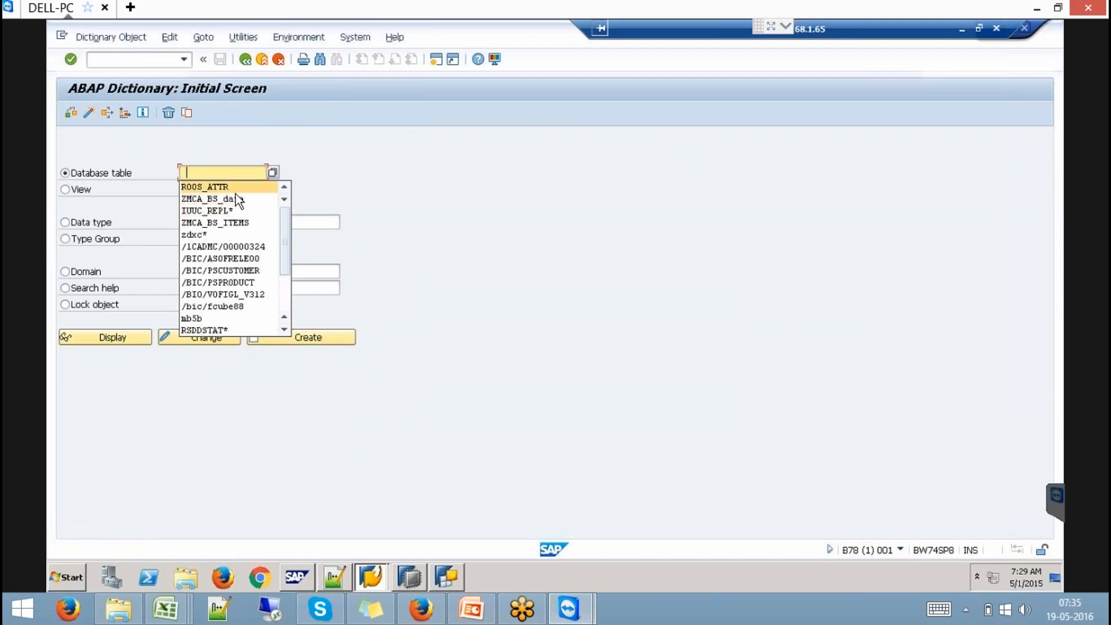
type("RS")
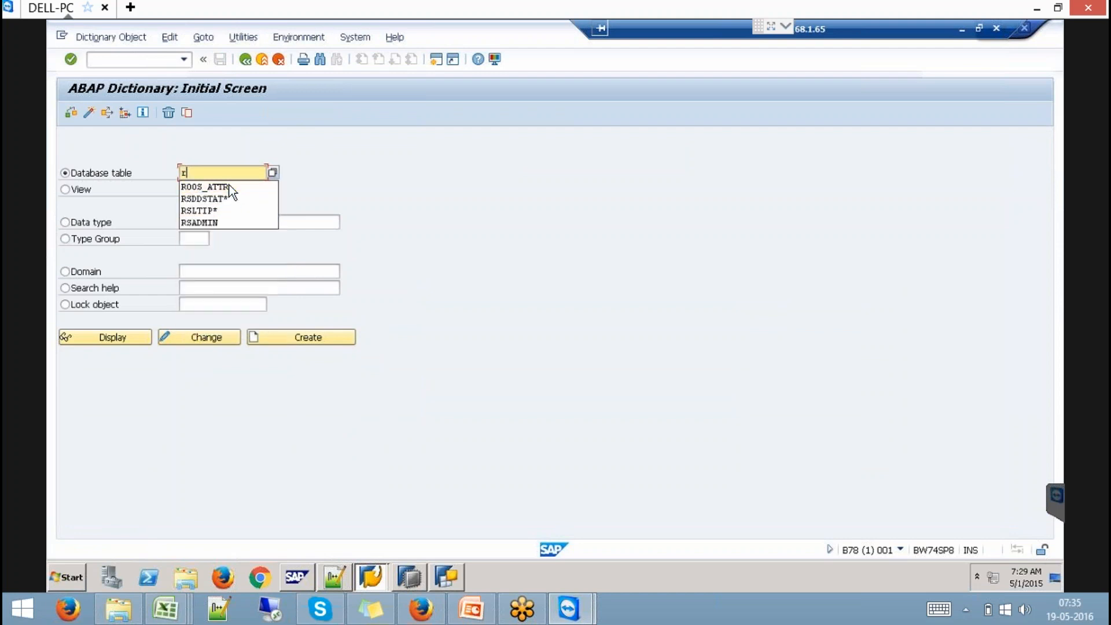
left_click(218, 196)
left_click(272, 173)
double_click(137, 236)
left_click(107, 337)
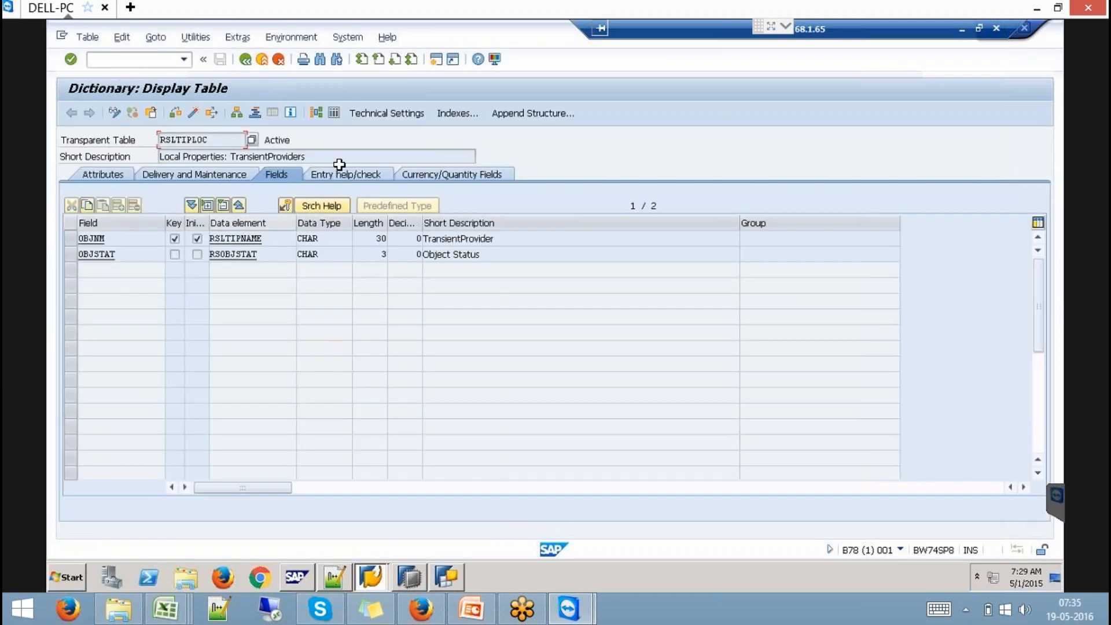
- Add RSLTIPLOC's YCV_SALESORDERS_009 entry to the workbench transport request, then go back
left_click(334, 111)
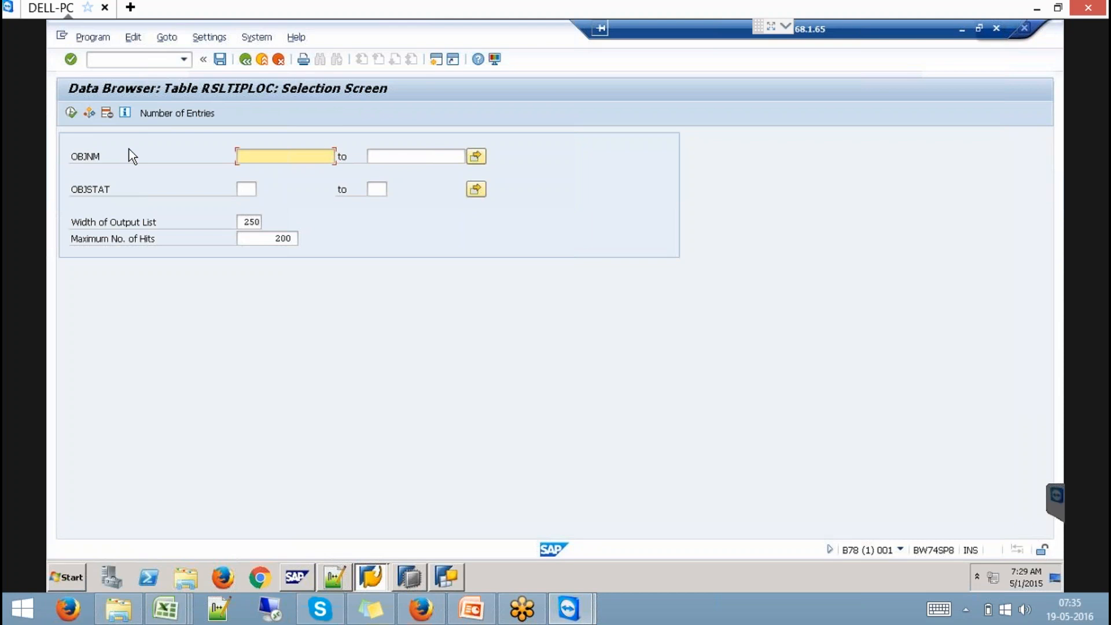
left_click(70, 112)
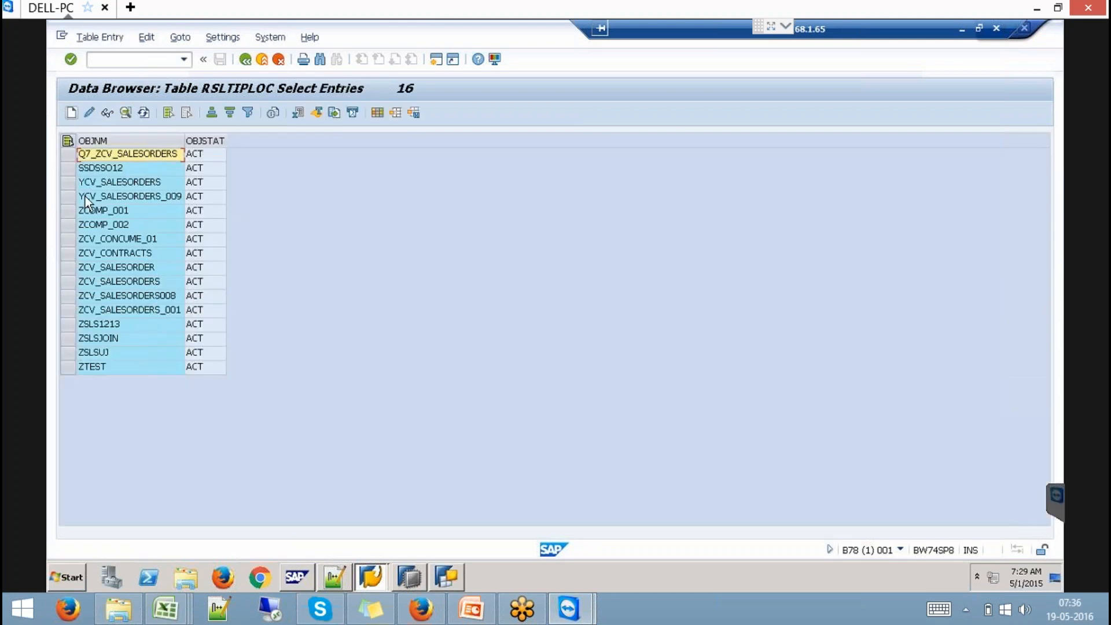
left_click(67, 196)
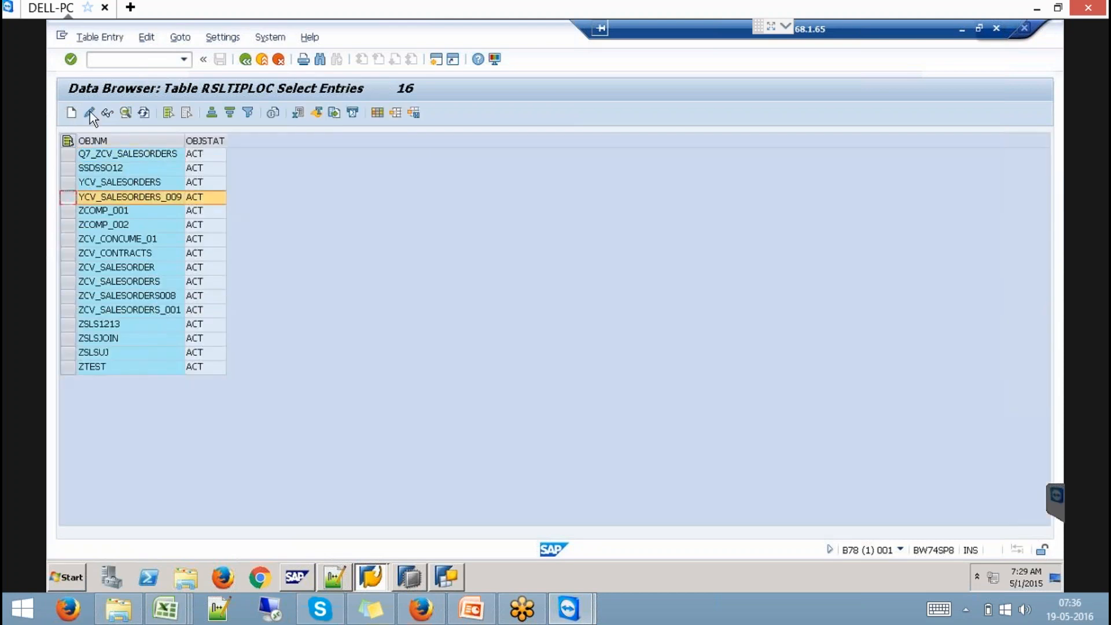
left_click(99, 37)
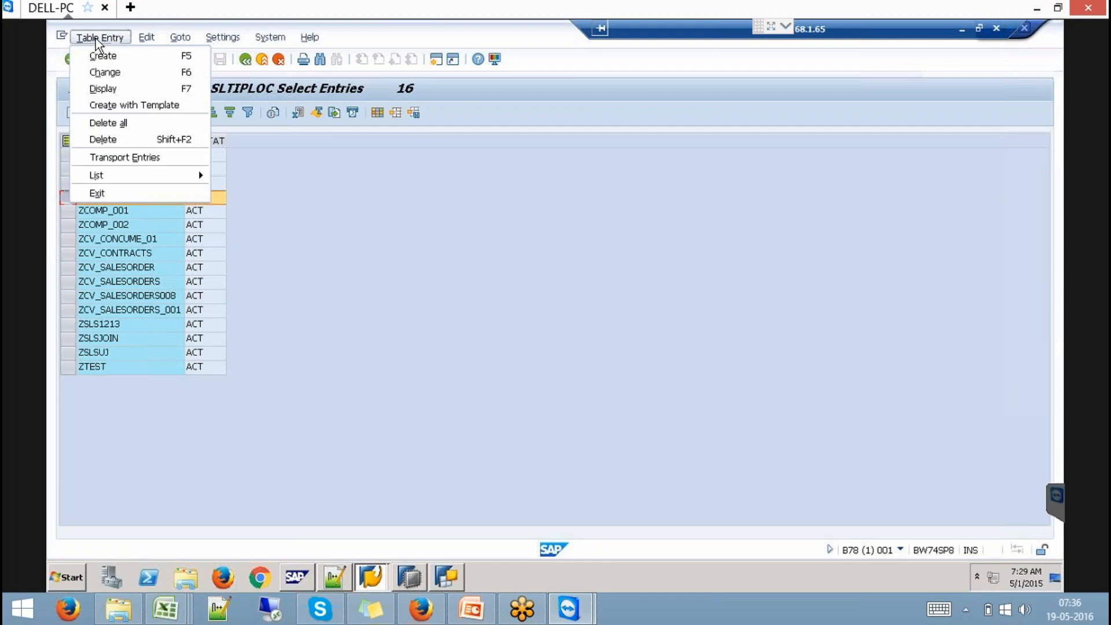
left_click(148, 158)
left_click(300, 256)
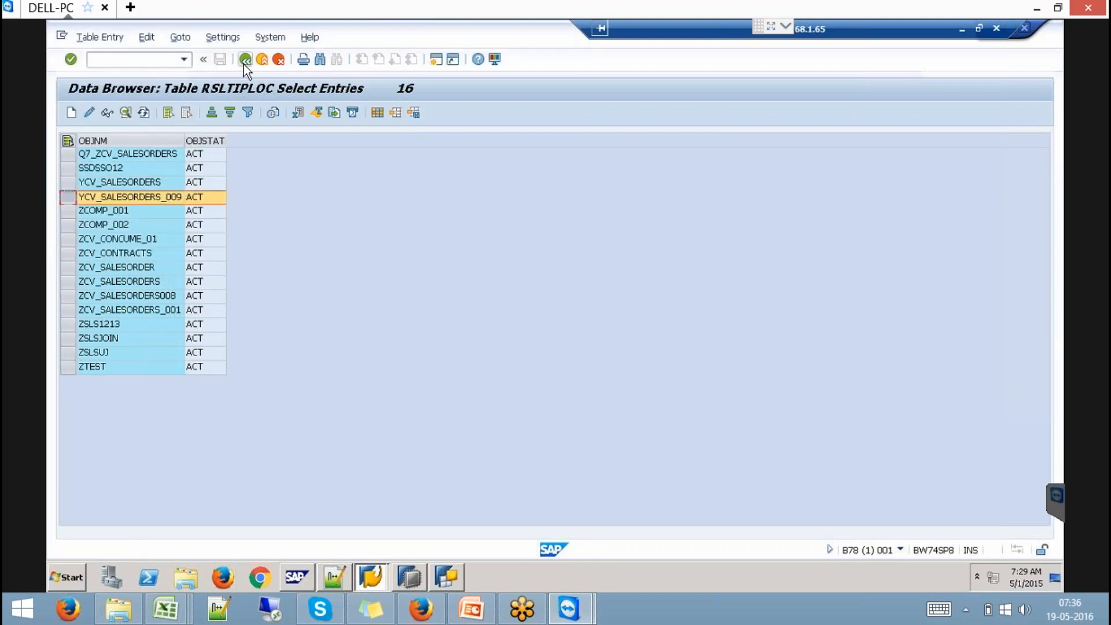
left_click(245, 63)
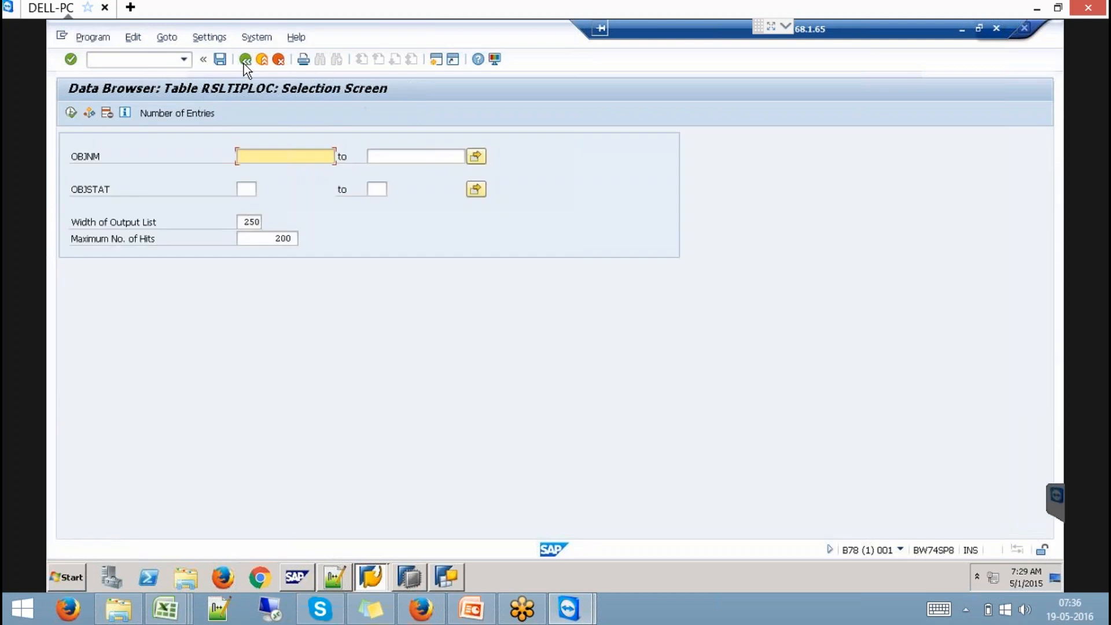
left_click(244, 64)
- Pick table RSLTIPT from the RSLTIP* list and display its definition
left_click(244, 64)
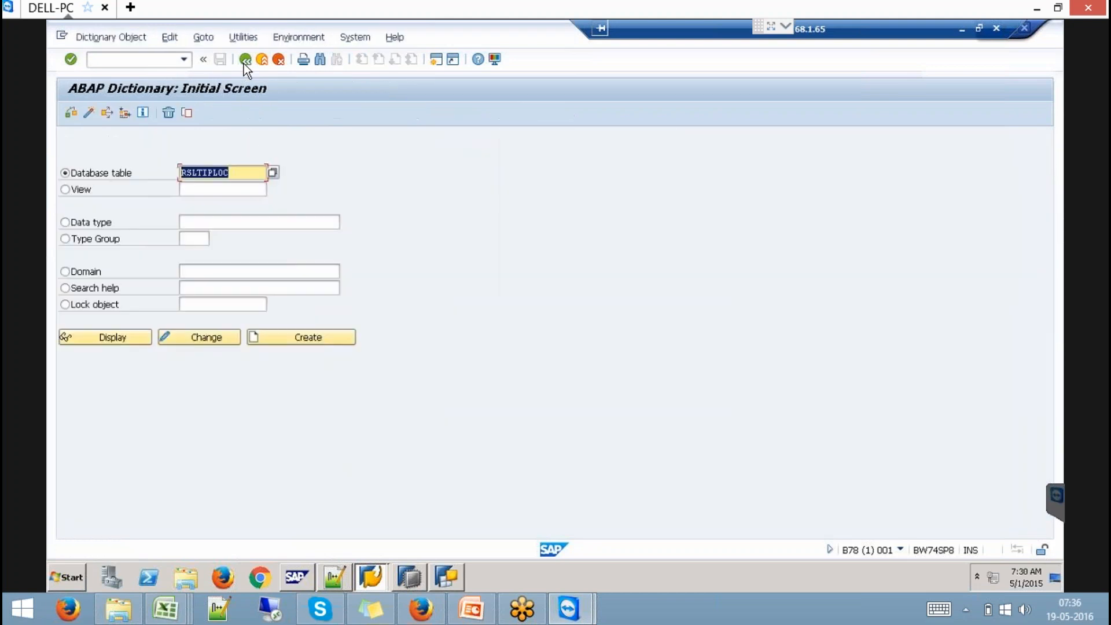
type("rs")
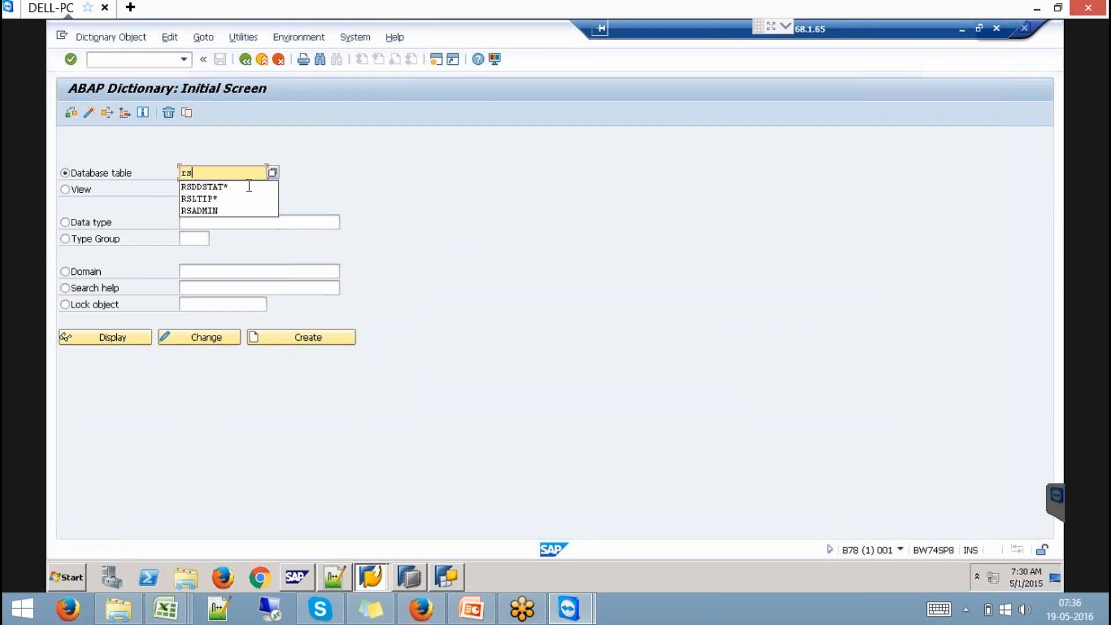
left_click(224, 200)
left_click(272, 173)
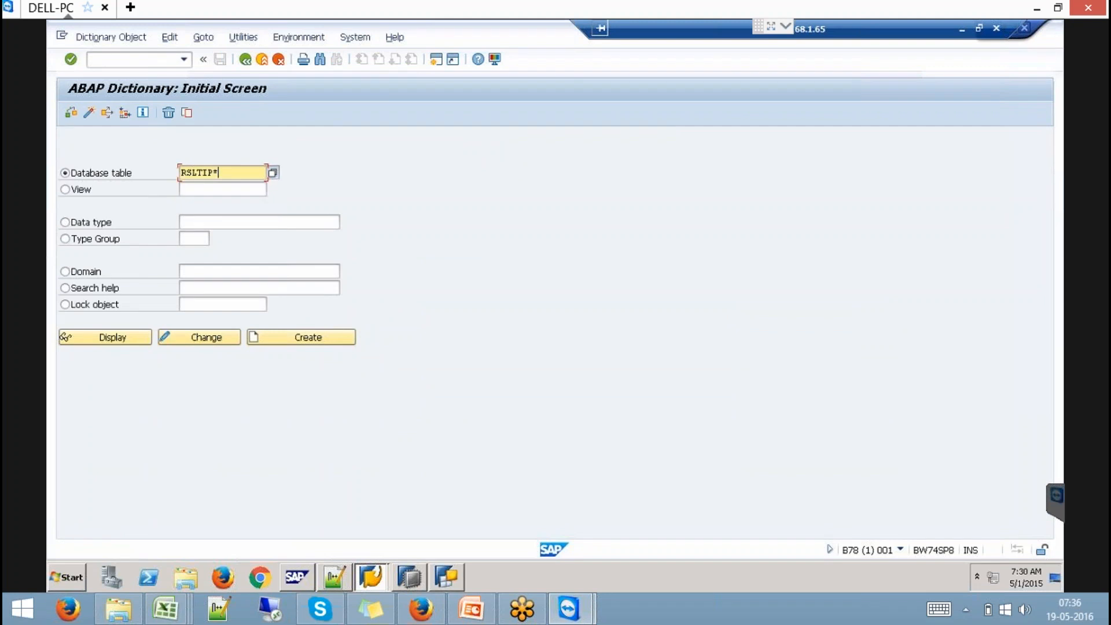
double_click(129, 248)
left_click(129, 342)
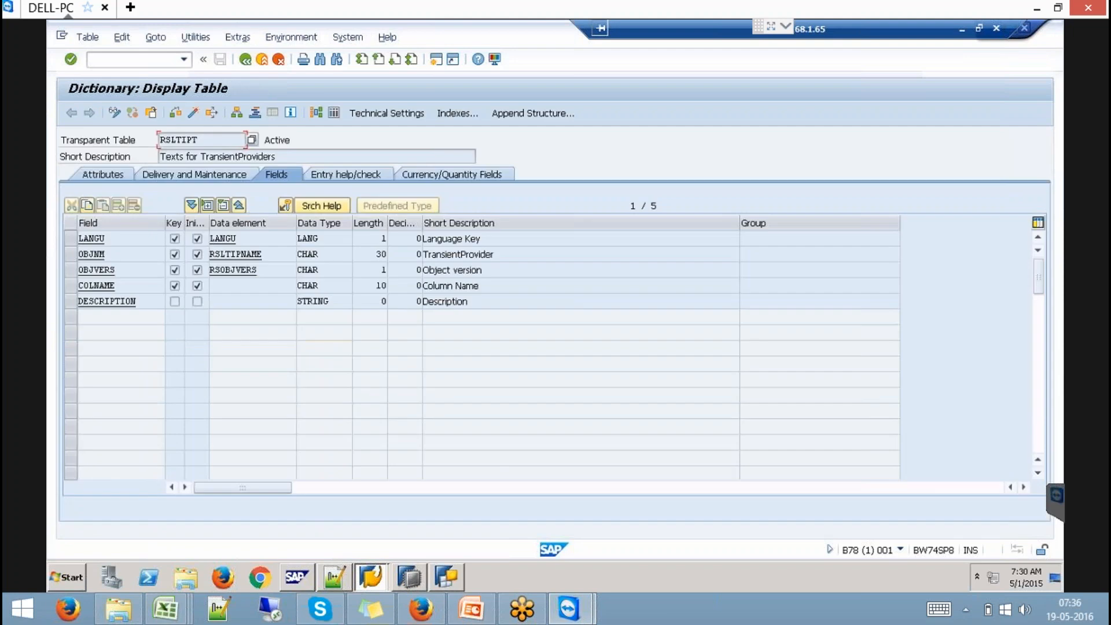
- Transport RSLTIPT's YCV_SALESORDERS_009 entry in request B78K900074 and return to SE11
key("ctrl+shift+F10")
left_click(72, 113)
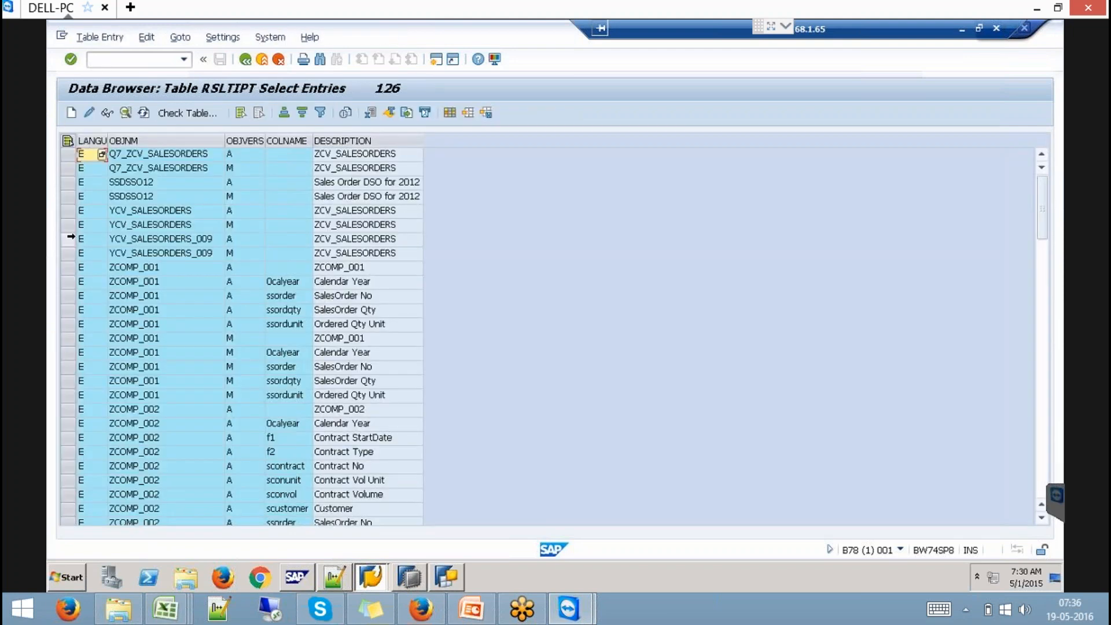
left_click(68, 238)
left_click(103, 37)
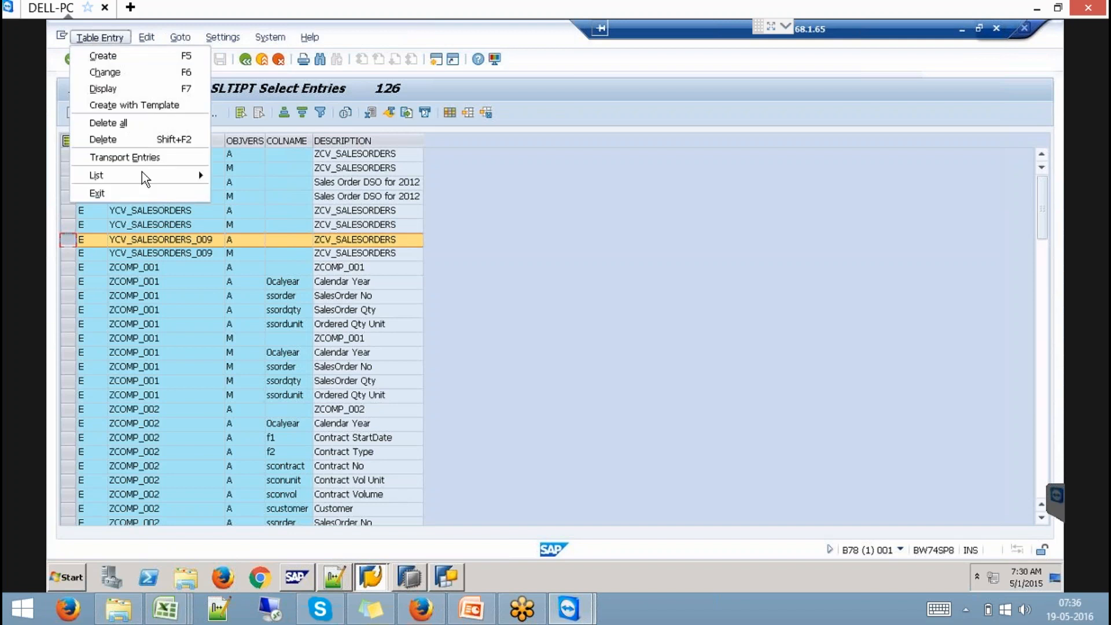
left_click(148, 158)
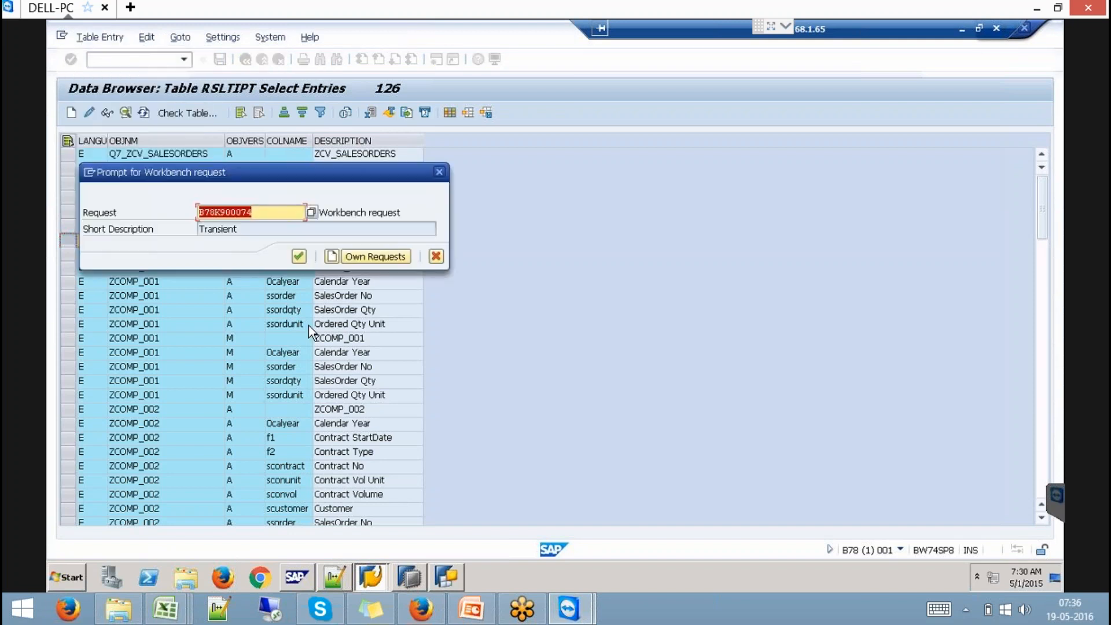
left_click(299, 257)
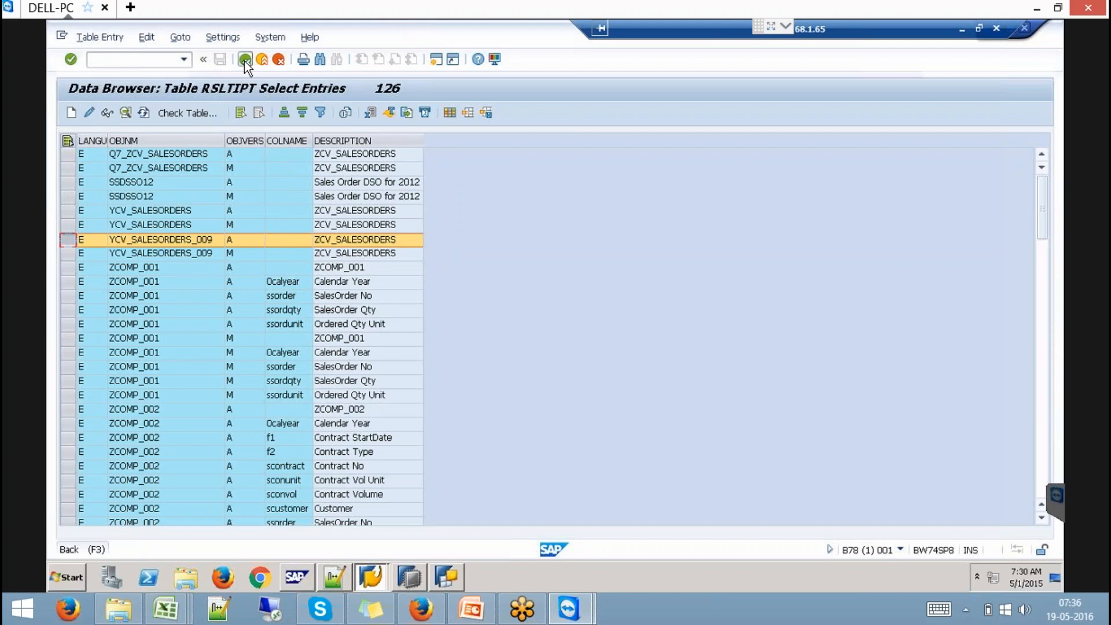
left_click(244, 59)
left_click(245, 59)
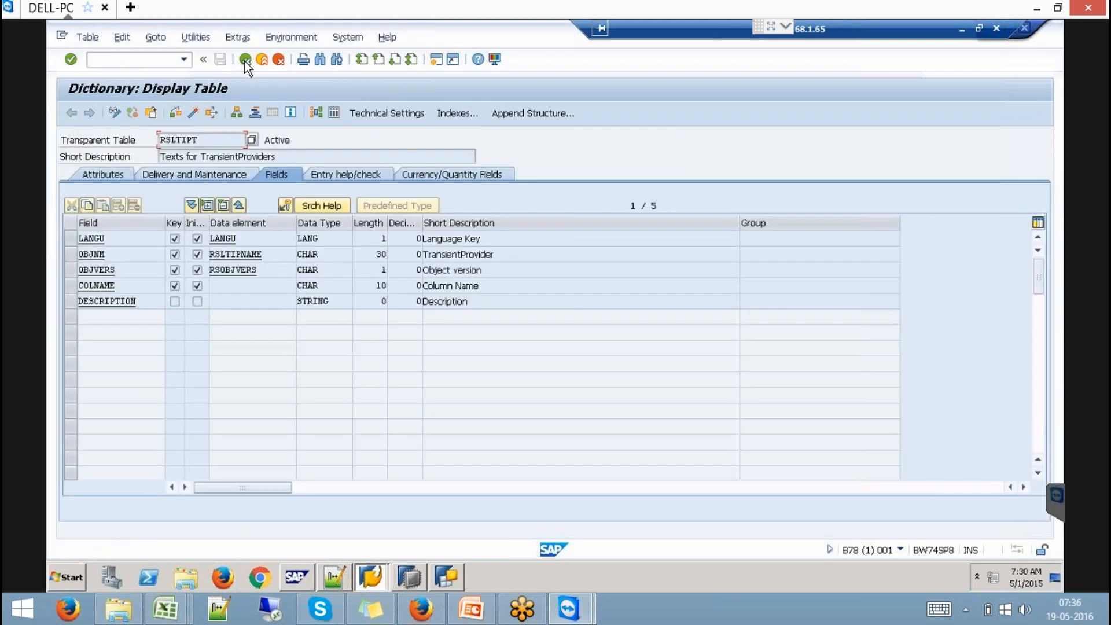
left_click(244, 59)
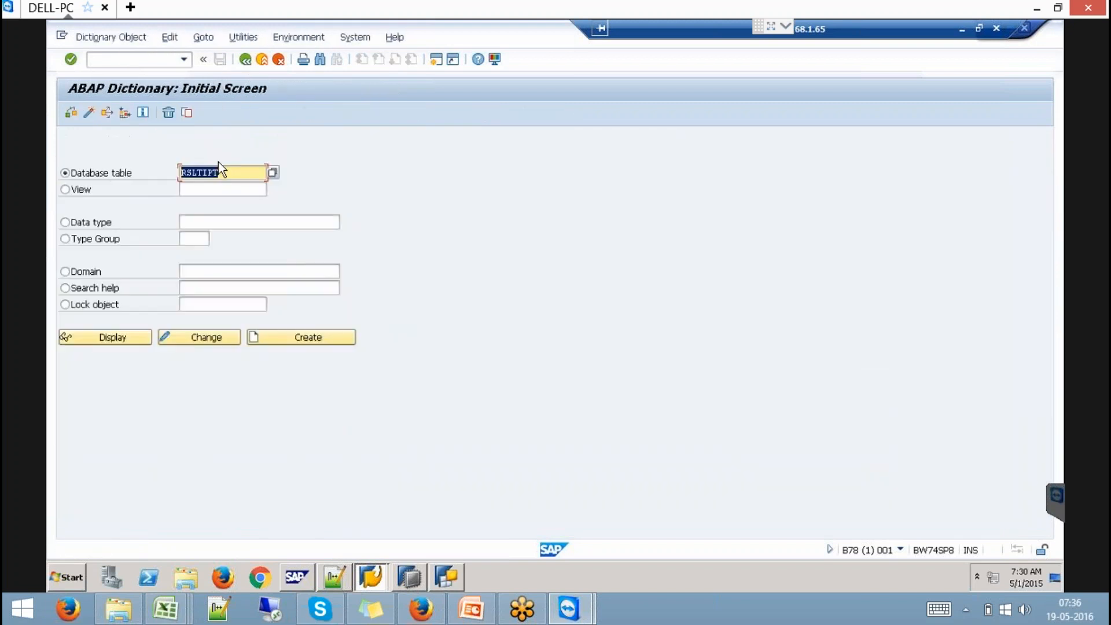
- Pick table RSLTIPXREF from the RSLTIP* list and display its definition
type("rs")
left_click(218, 193)
left_click(270, 172)
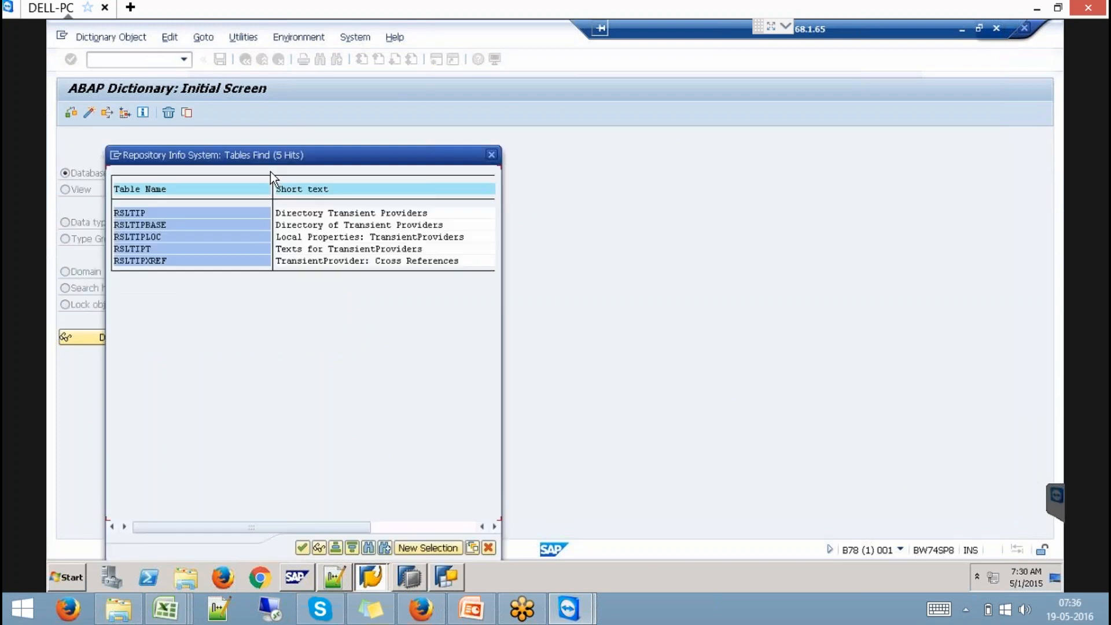
double_click(144, 260)
left_click(111, 341)
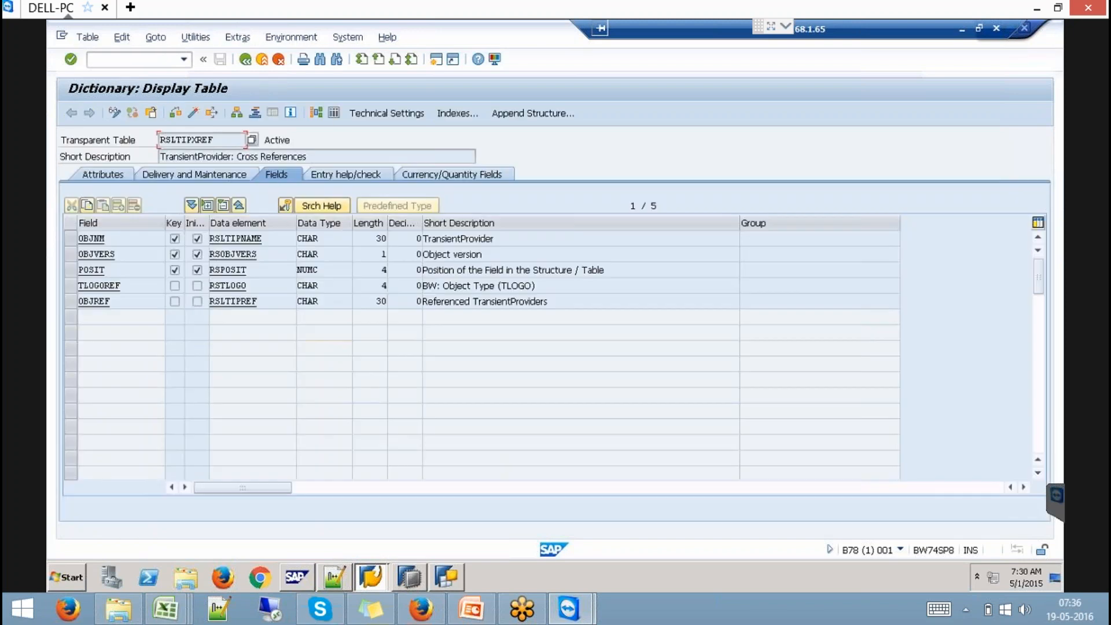
- Add RSLTIPXREF's YCV_SALESORDERS_009 entry to request B78K900074, then enter /nse09
left_click(335, 112)
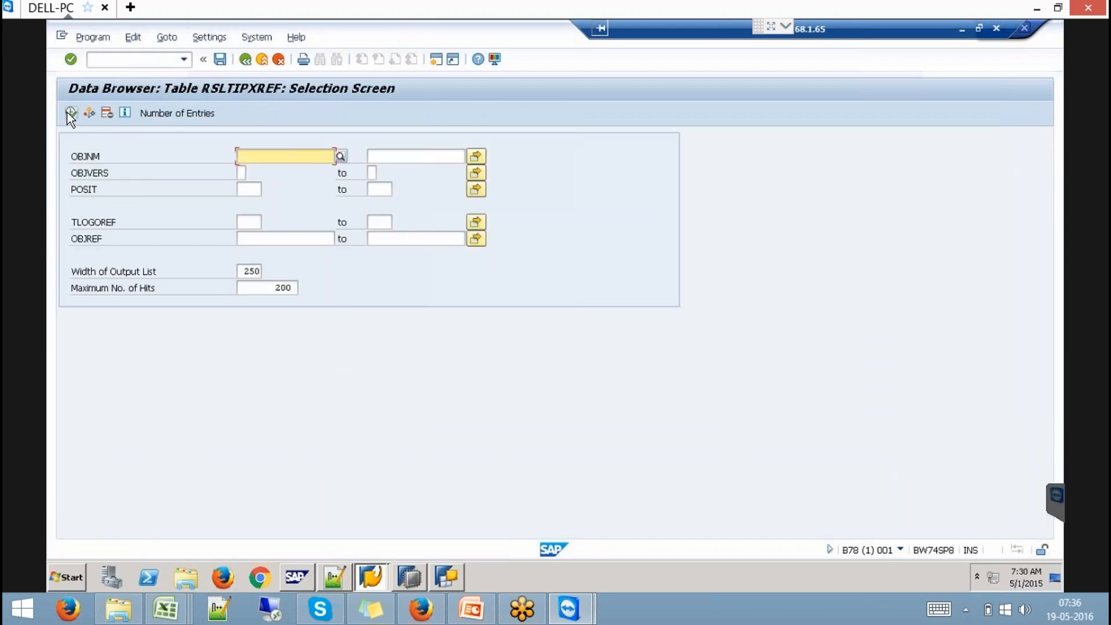
left_click(69, 114)
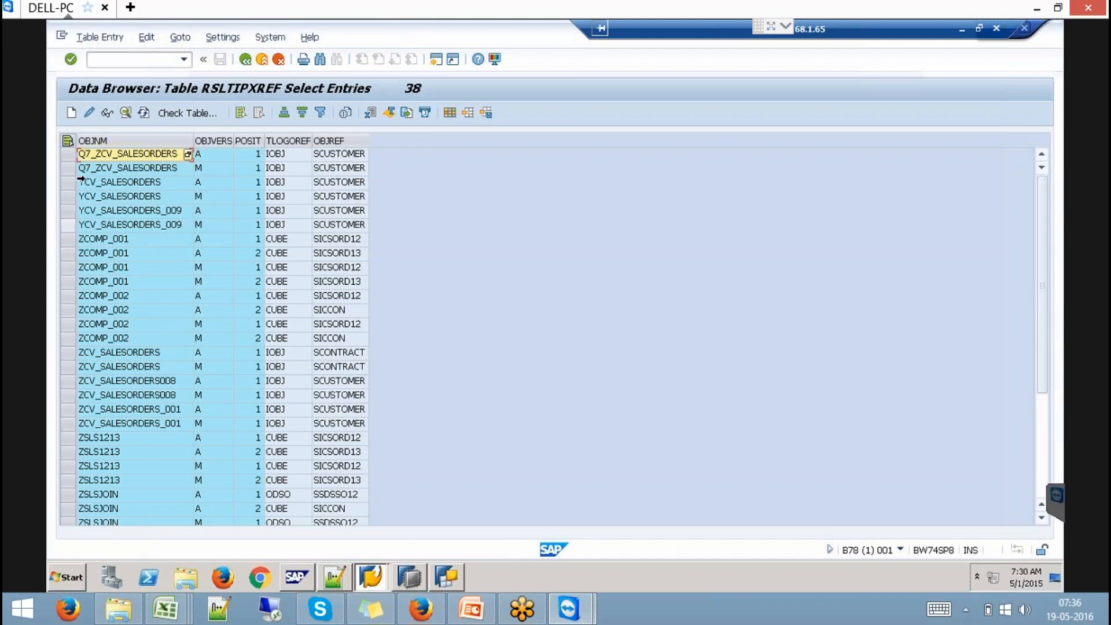
left_click(69, 210)
left_click(99, 37)
left_click(99, 36)
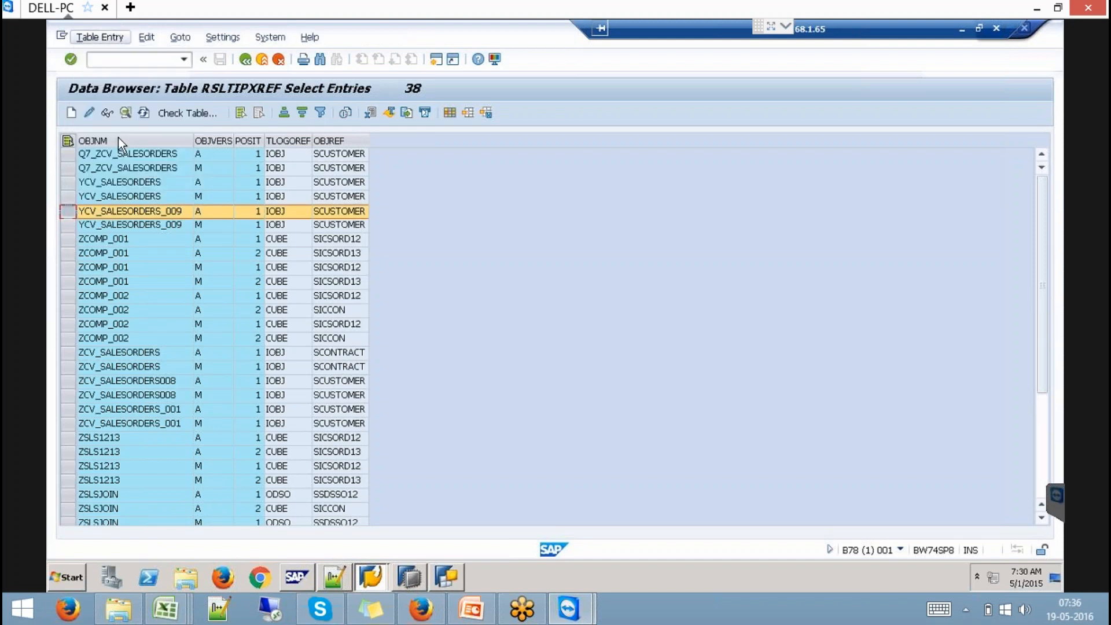
left_click(100, 36)
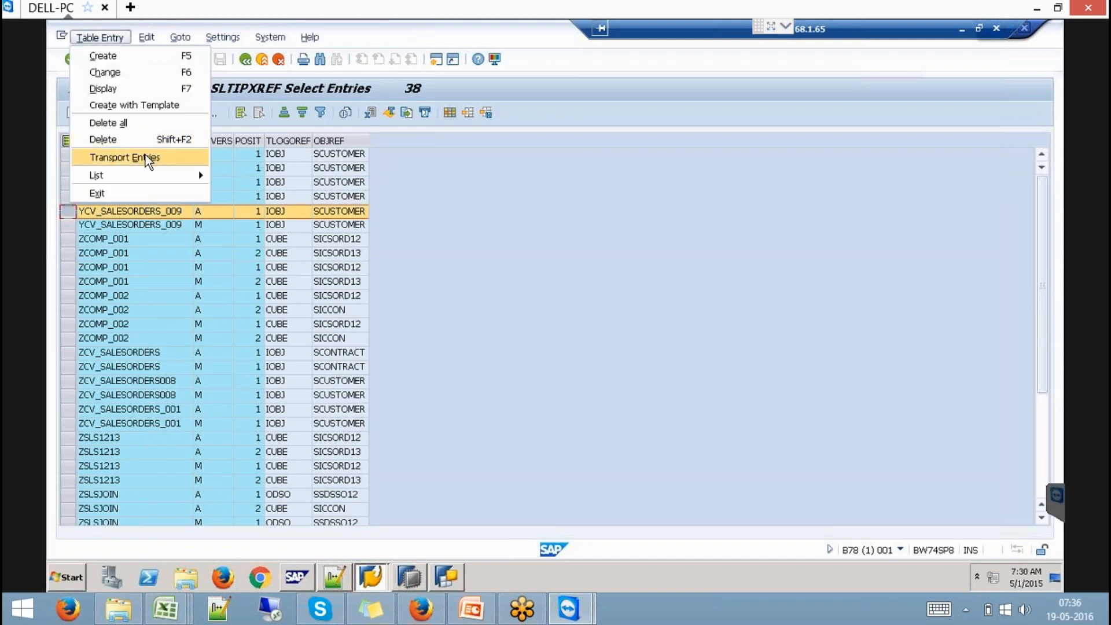
left_click(147, 155)
left_click(298, 256)
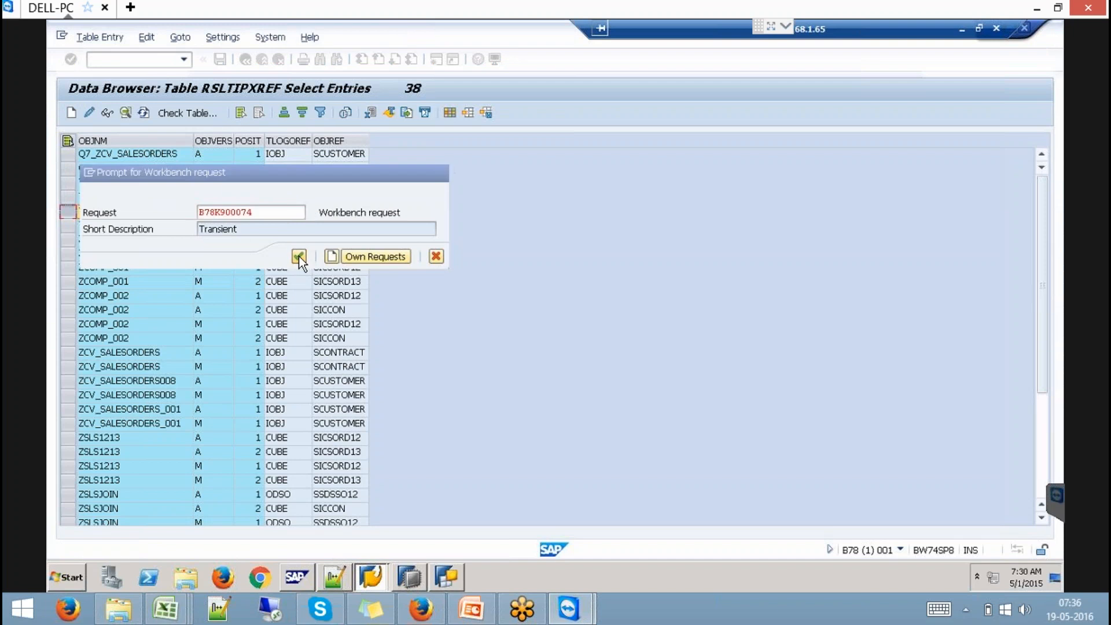
left_click(140, 62)
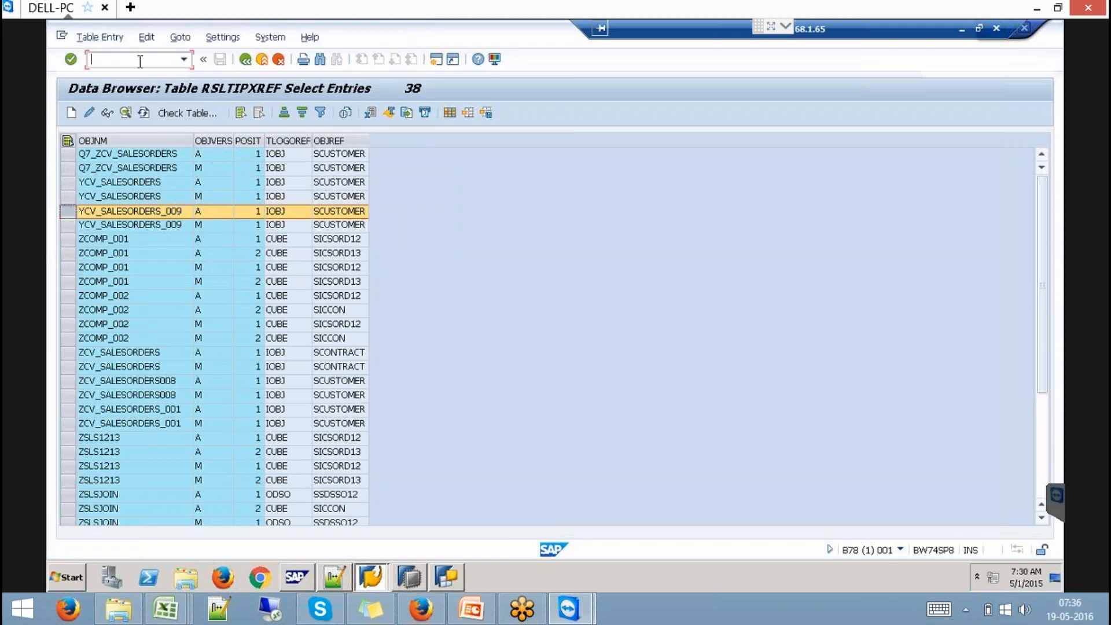
type("/nse09")
- Expand request B78K900074, task B78K900075 and its Table Contents in the Transport Organizer
key("Return")
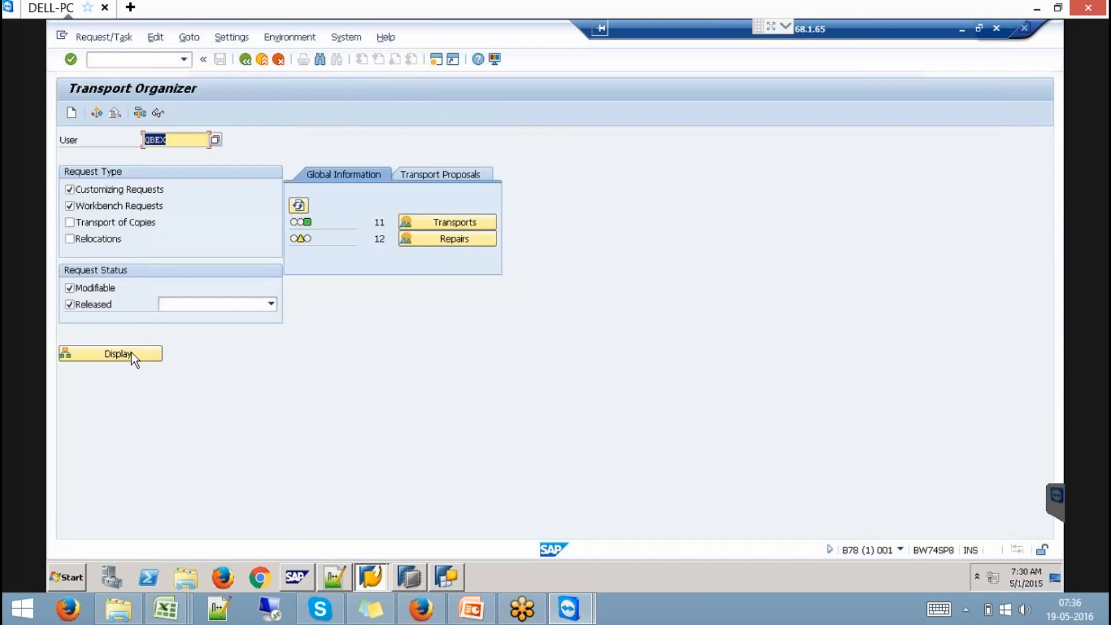
left_click(130, 353)
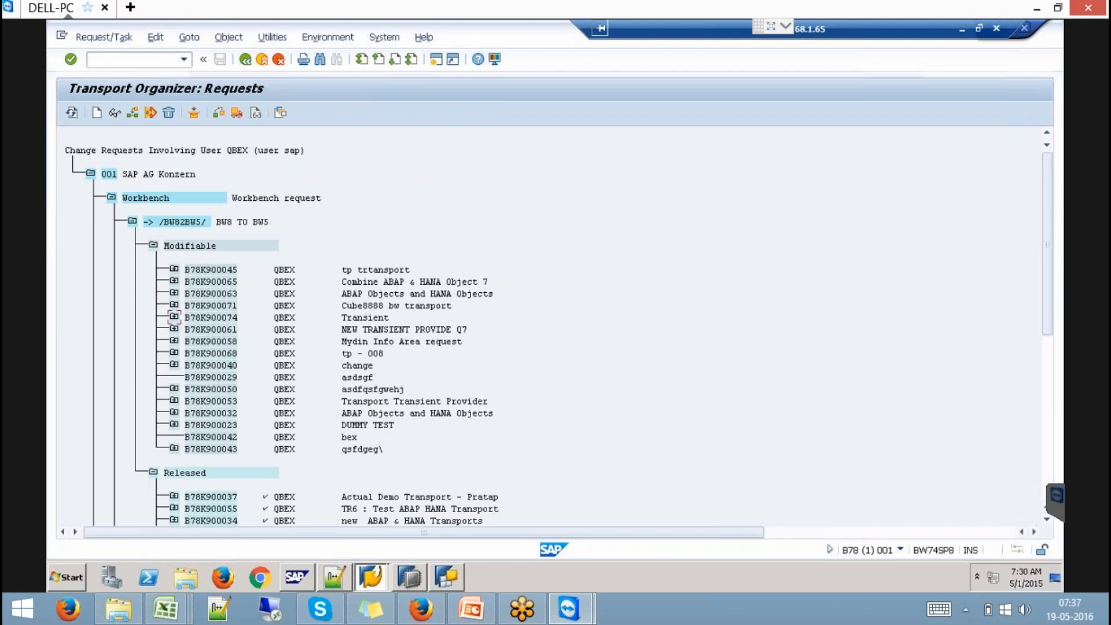
left_click(174, 318)
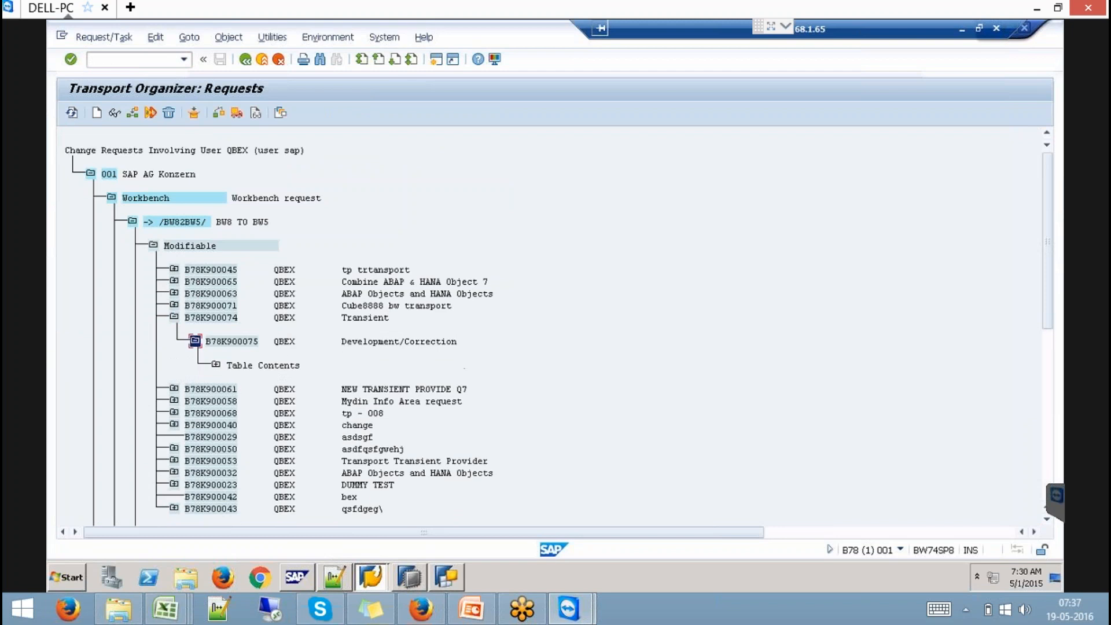
left_click(216, 364)
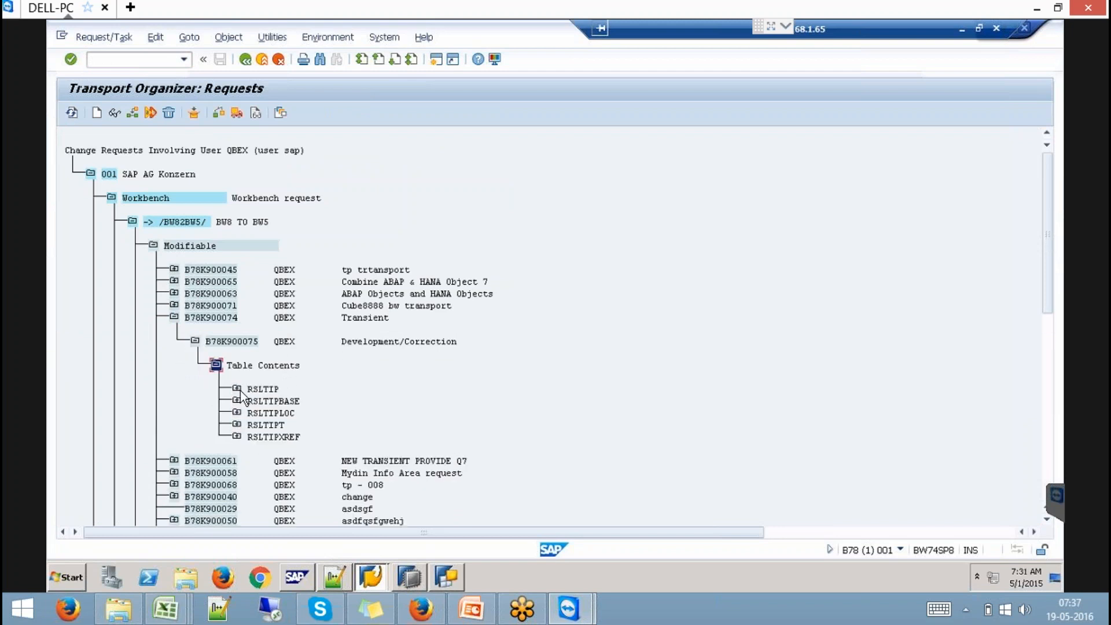
left_click(238, 389)
left_click(237, 389)
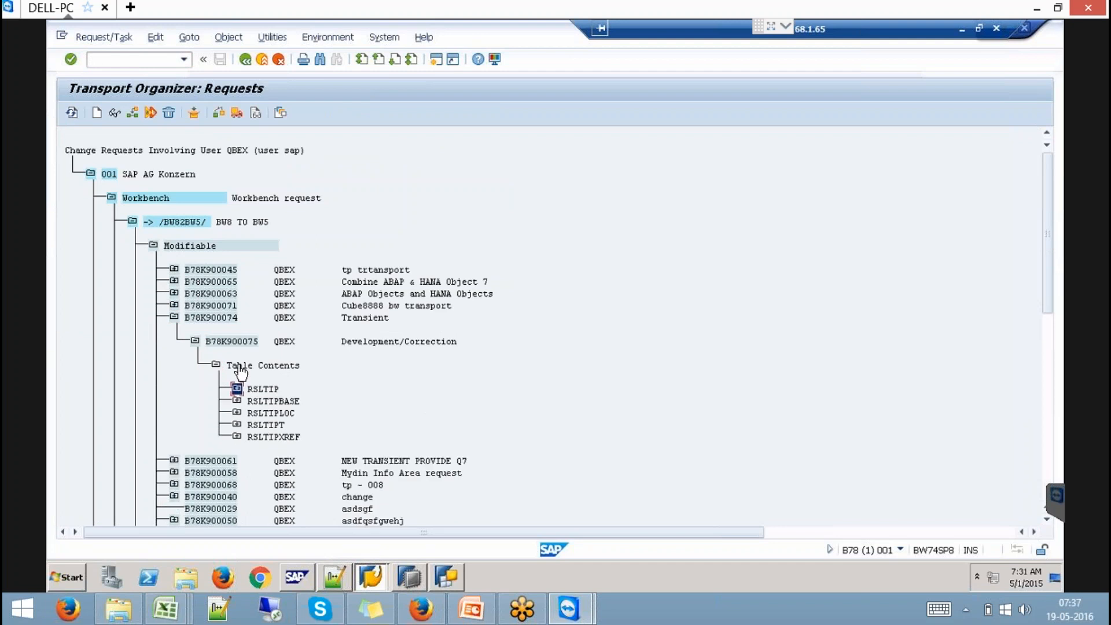
left_click(239, 342)
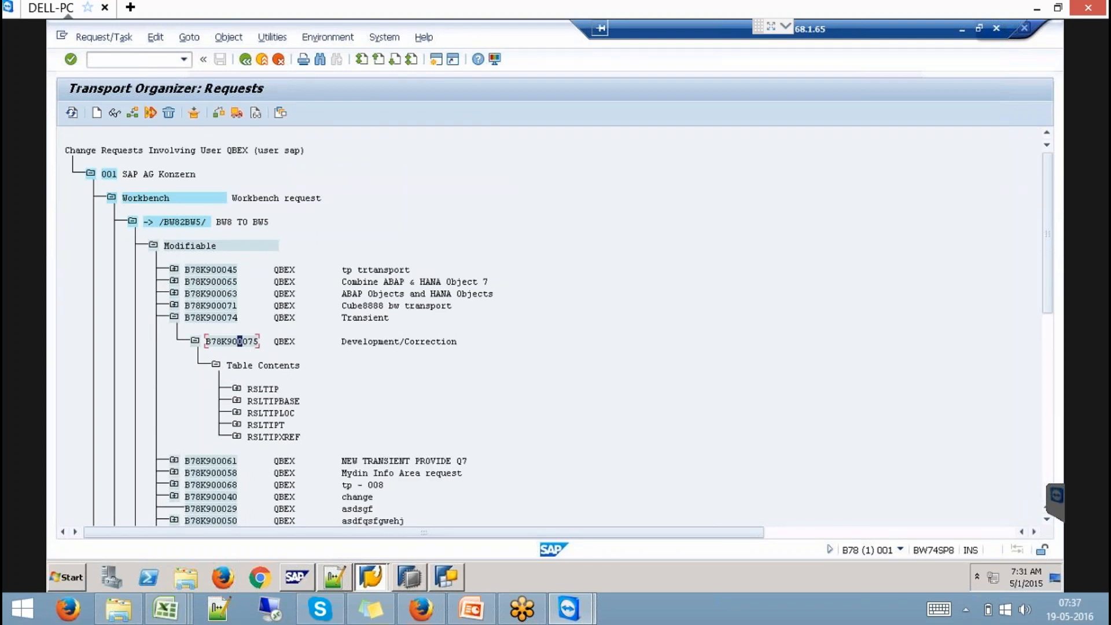
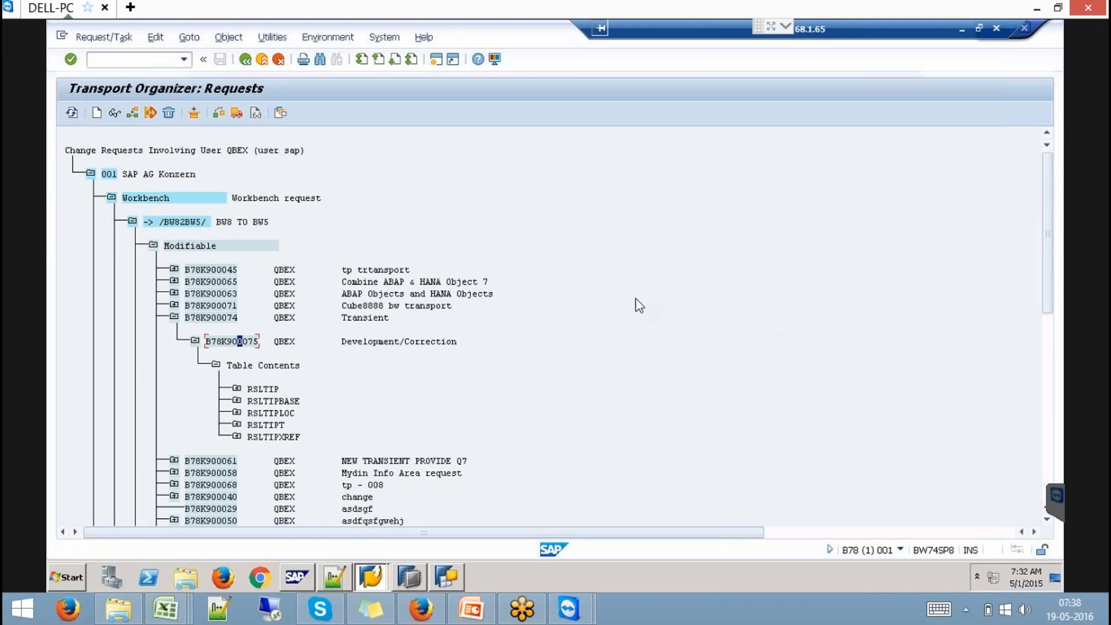
- Enter transaction /nrsdd_hm_publish in the SAP command field
left_click(161, 62)
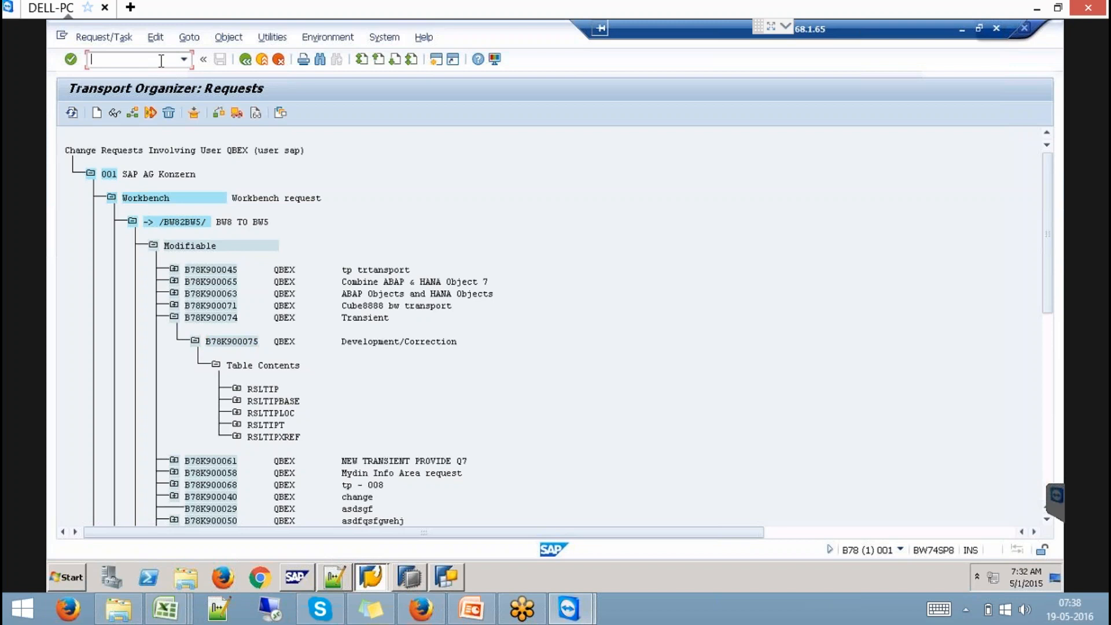
type("/nrsdd_hm_pun")
type("lish")
- Run RSDD_HM_PUBLISH and pick package TransportTPViews and HANA model YCV_SALESORDERS_009
key("Return")
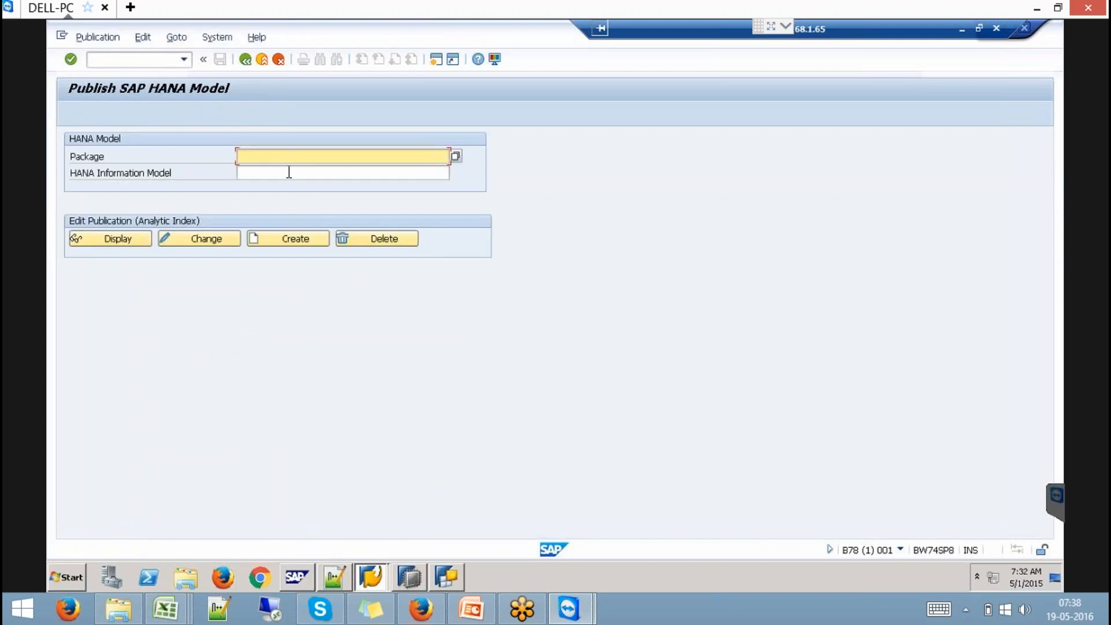
key("F4")
left_click(321, 420)
scroll(318, 417, "down", 10)
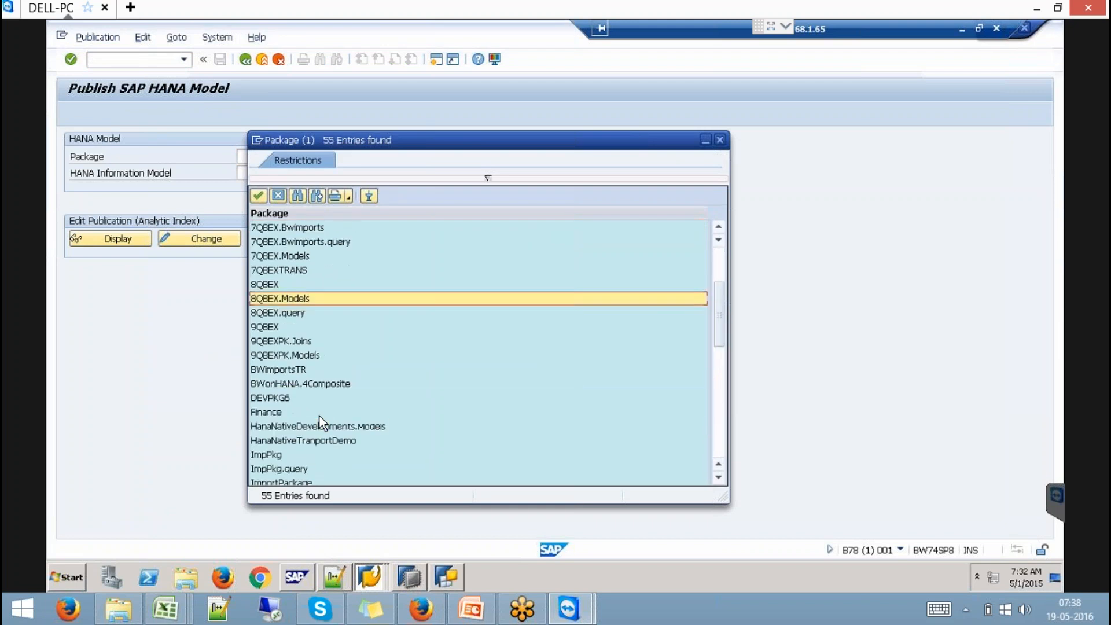
double_click(300, 408)
left_click(272, 173)
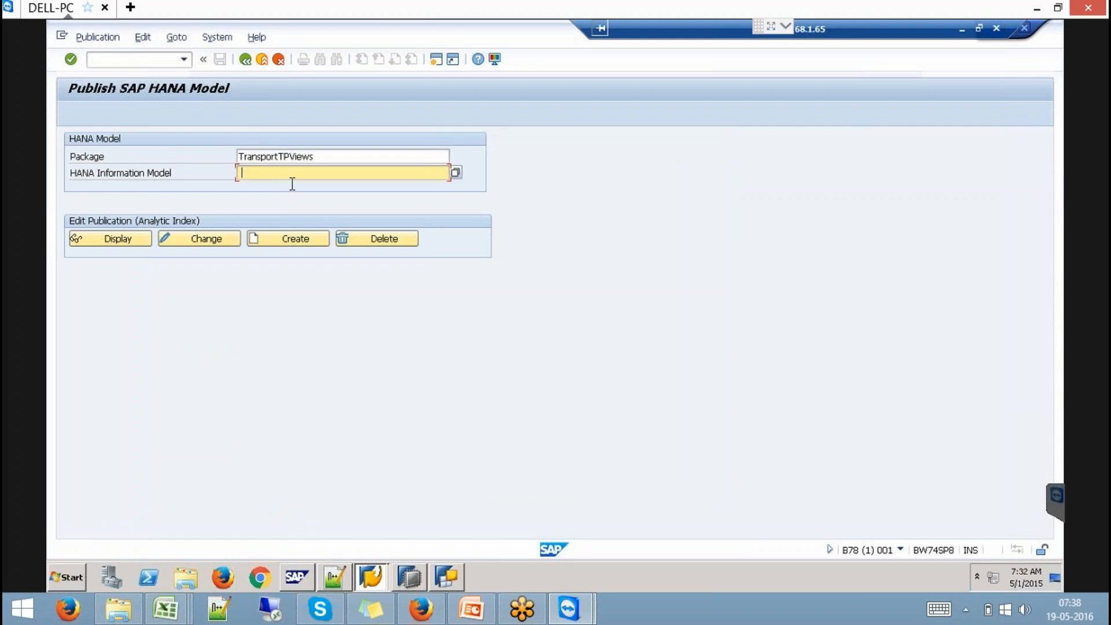
key("F4")
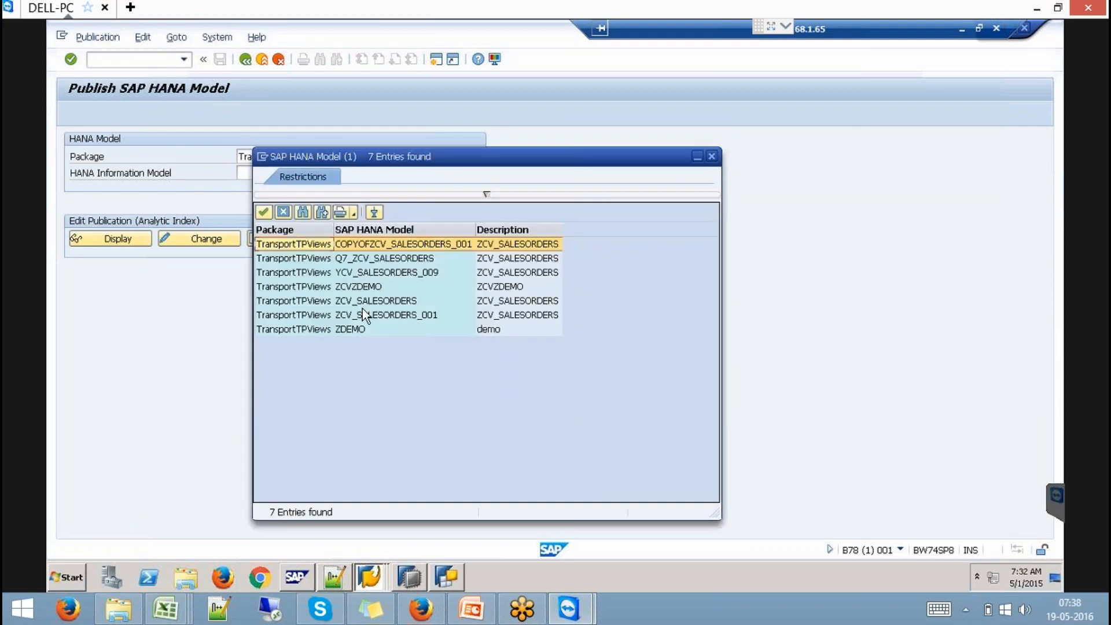
left_click(405, 273)
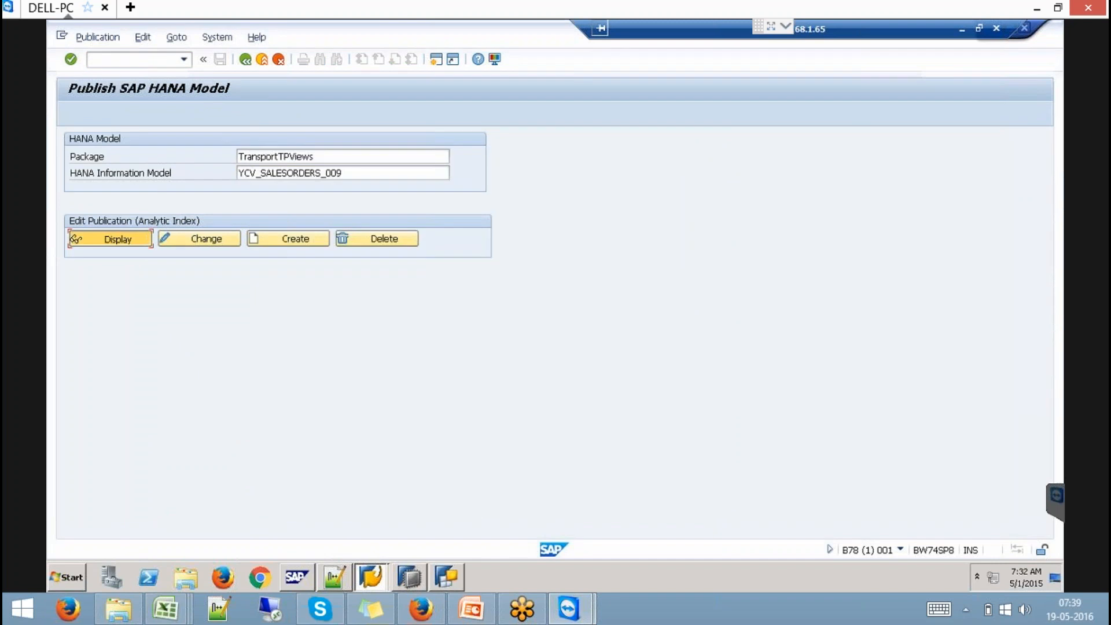
- Display the model's published analytic index and highlight the YCV_SALESORDERS_009 name
left_click(130, 238)
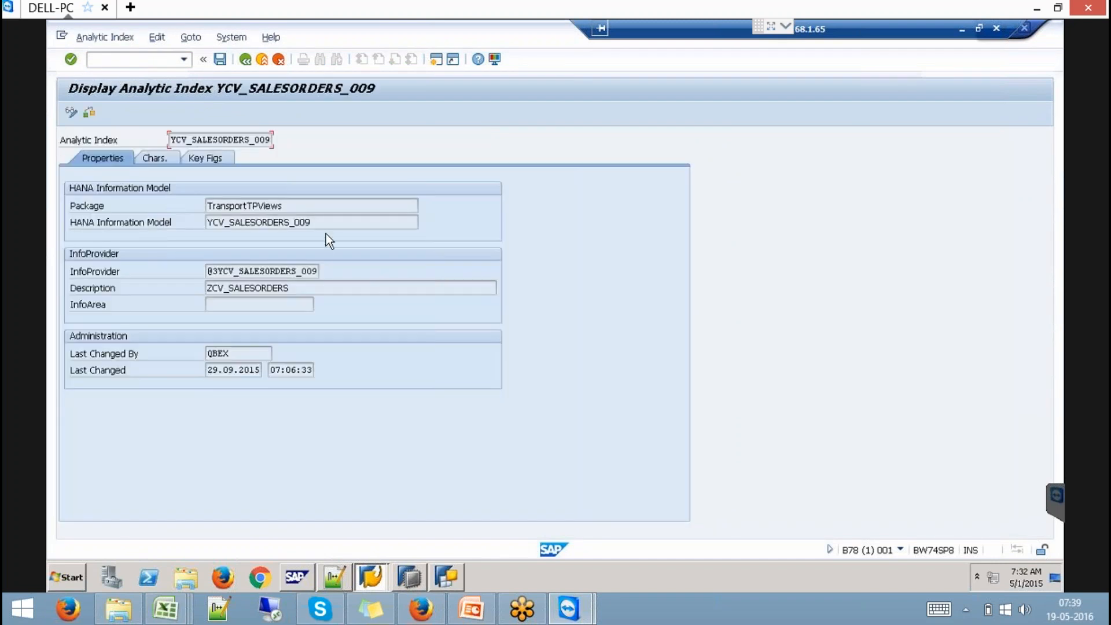
left_click_drag(335, 227, 200, 218)
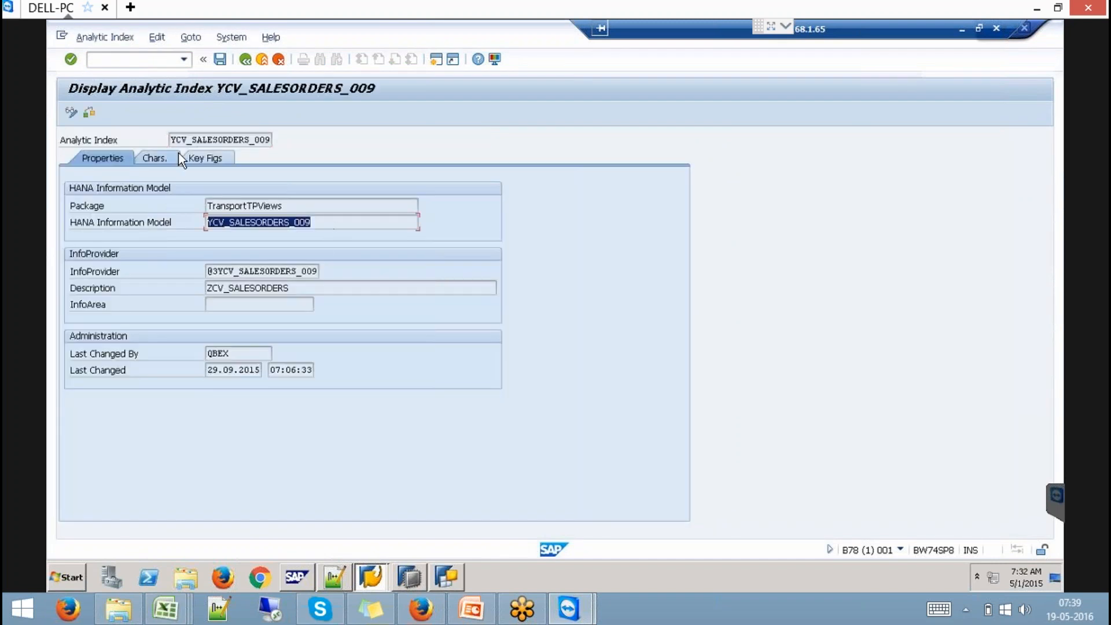
left_click(188, 140)
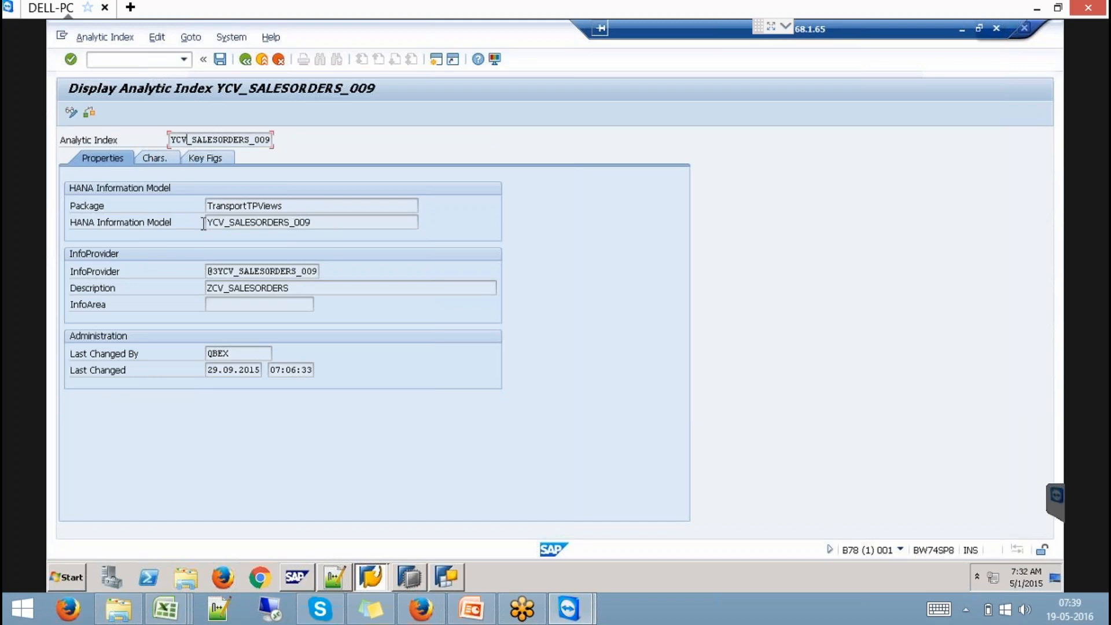
left_click_drag(206, 224, 337, 220)
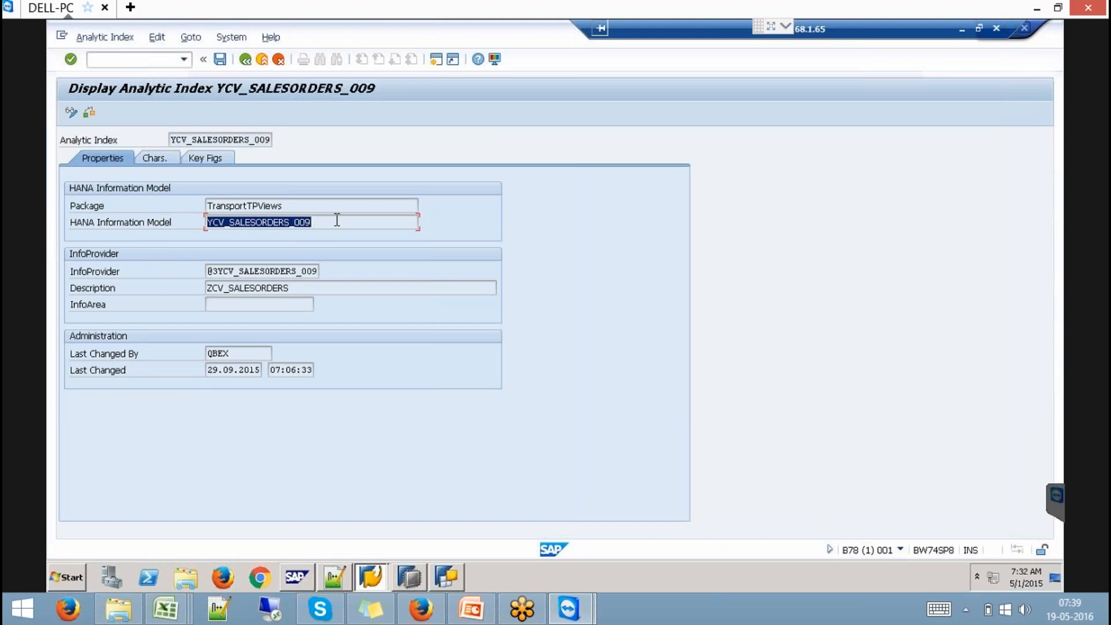
left_click(138, 60)
- In SE11, search RSLTIP* and display the RSLTIP table definition
type("/nse11")
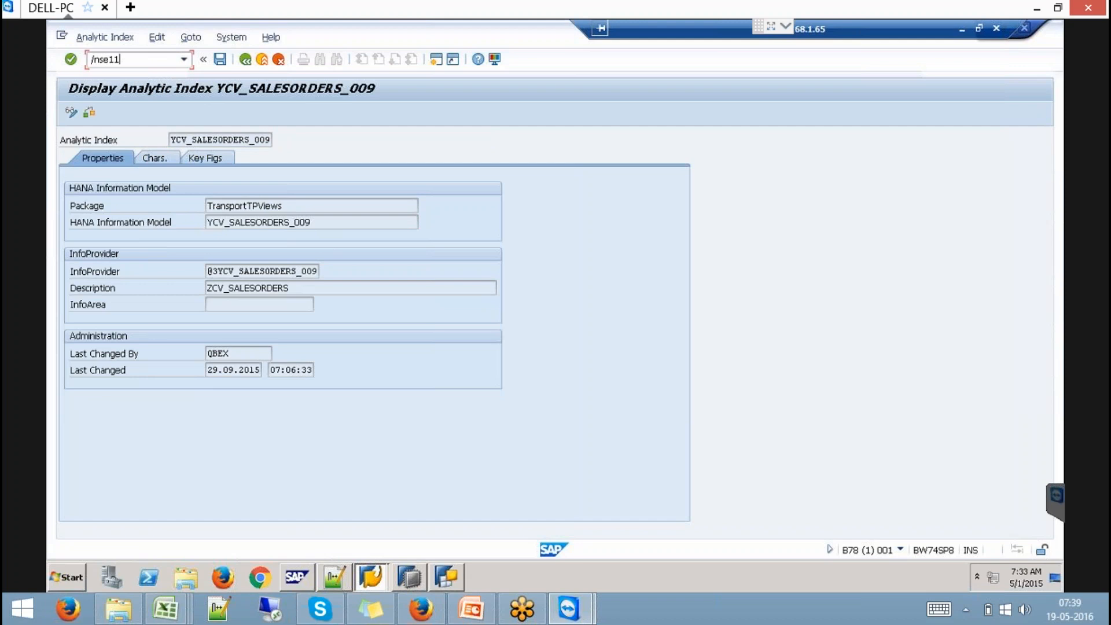
key("Return")
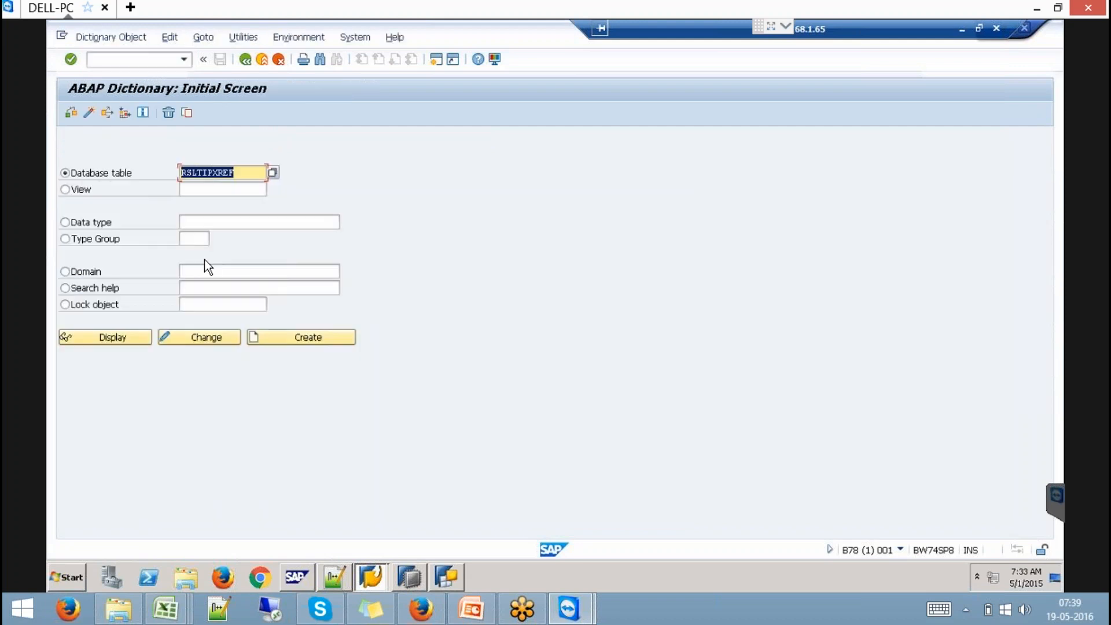
type("RSLTIP*")
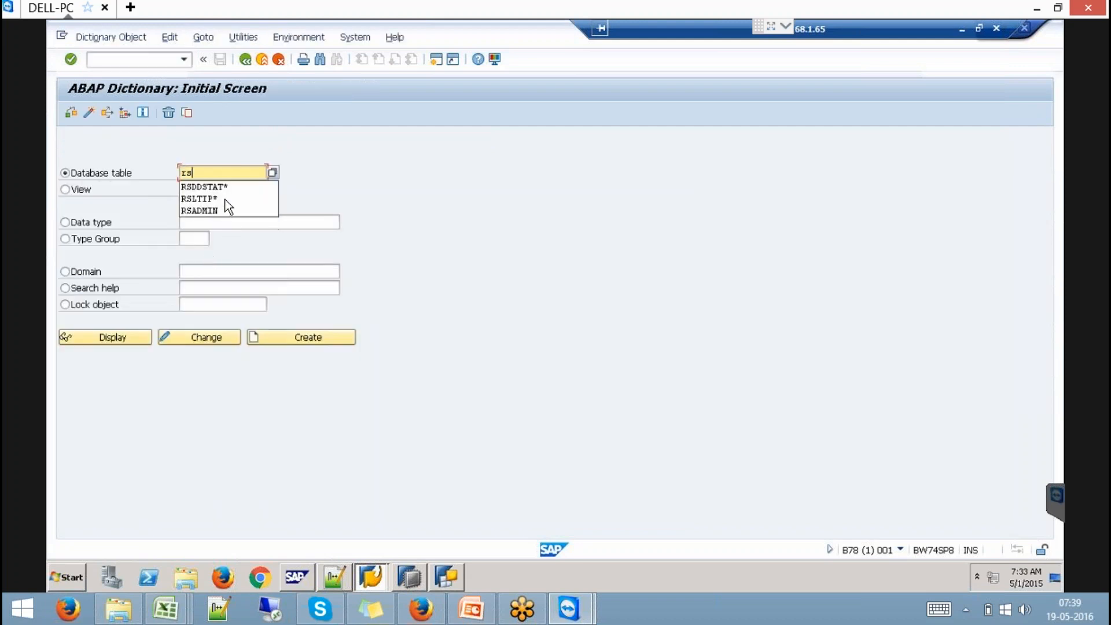
left_click(109, 338)
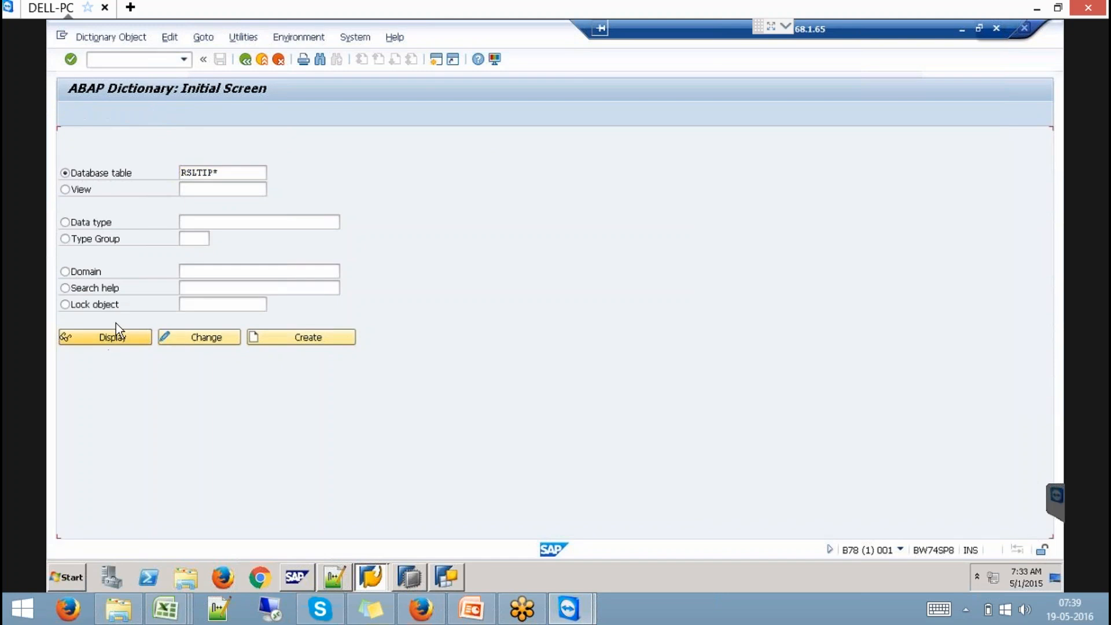
key("F4")
double_click(147, 212)
left_click(96, 338)
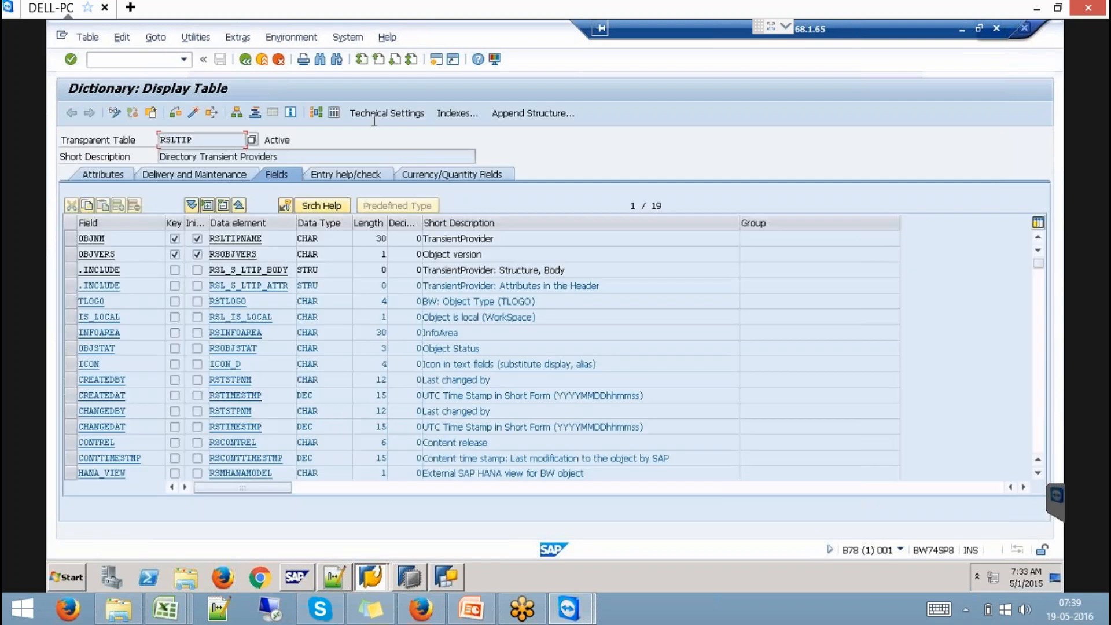
- Set OBJNM to YCV_SALESORDERS_009 in the RSLTIP contents selection and execute
left_click(333, 113)
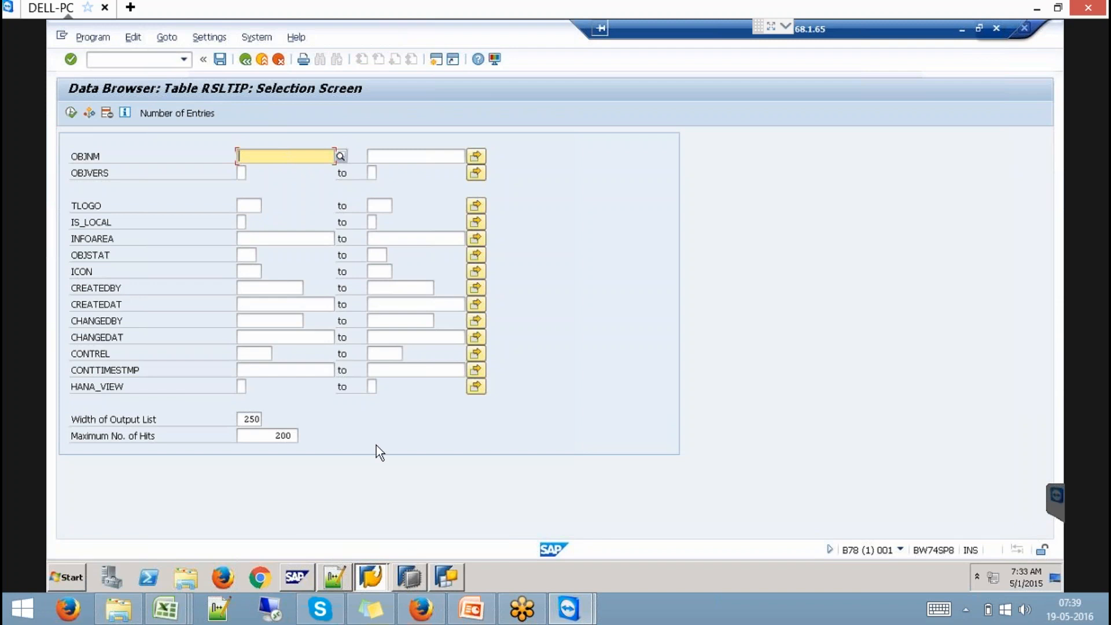
type("Y")
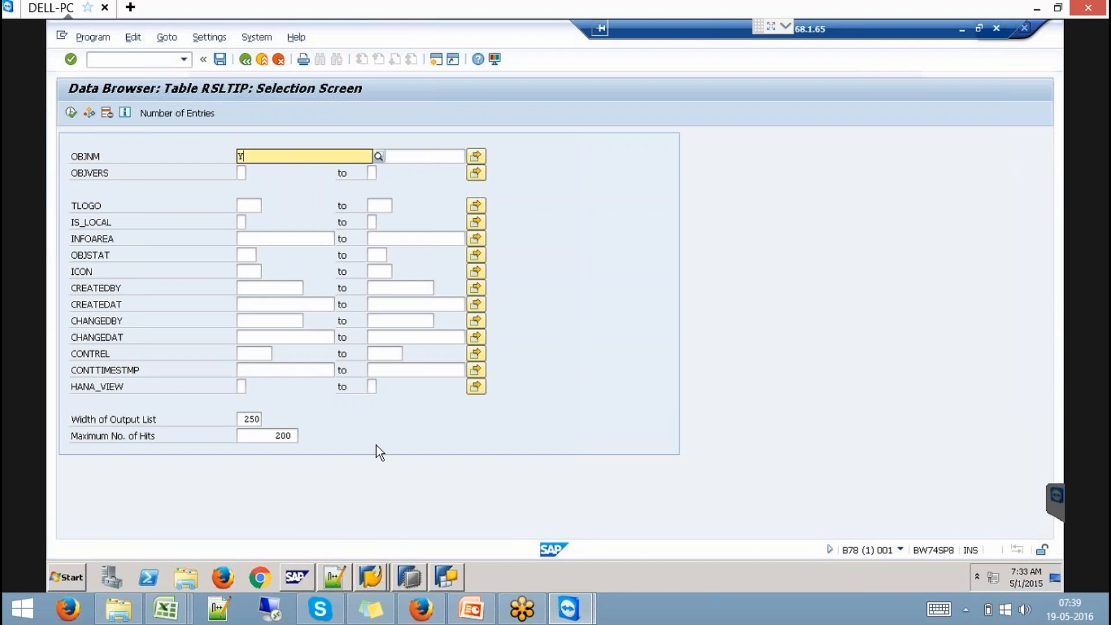
type("CV_SALES*")
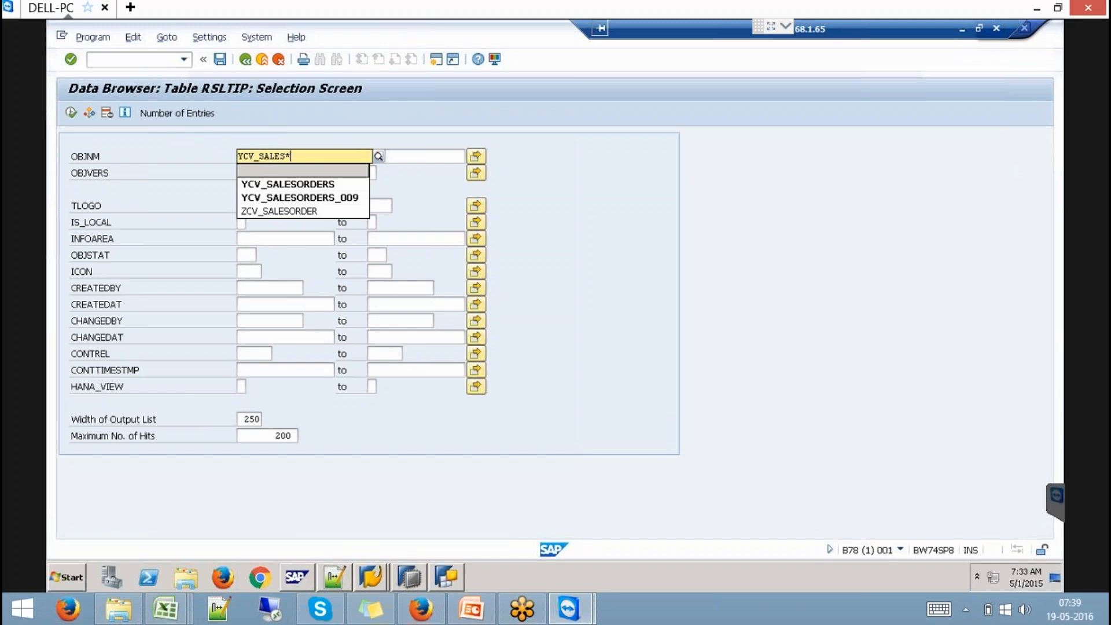
key("F4")
left_click(290, 256)
double_click(290, 256)
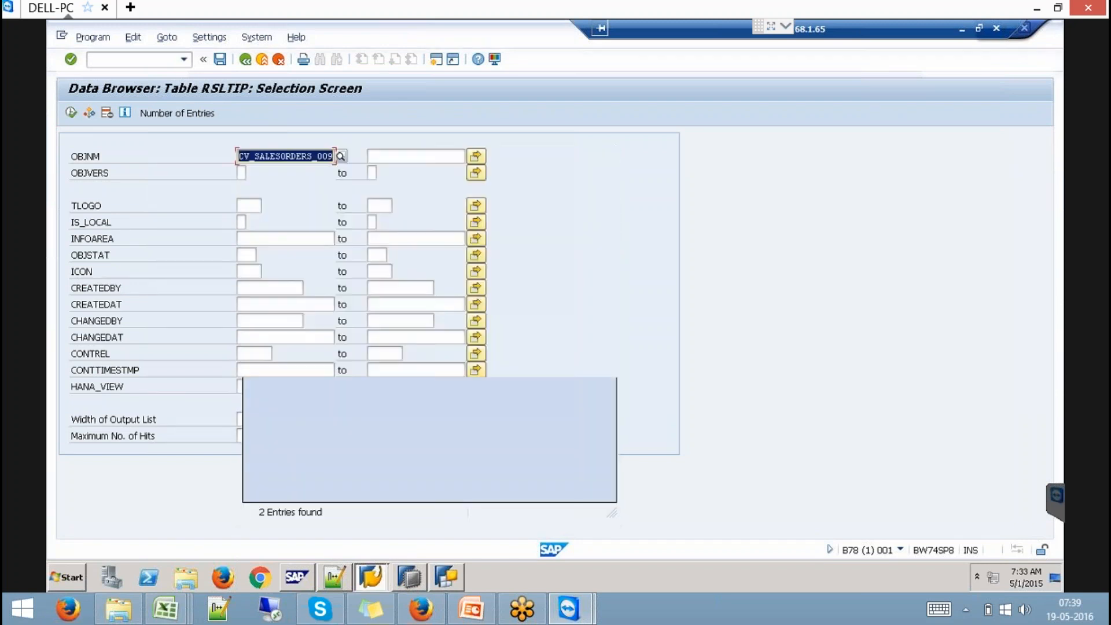
left_click(70, 112)
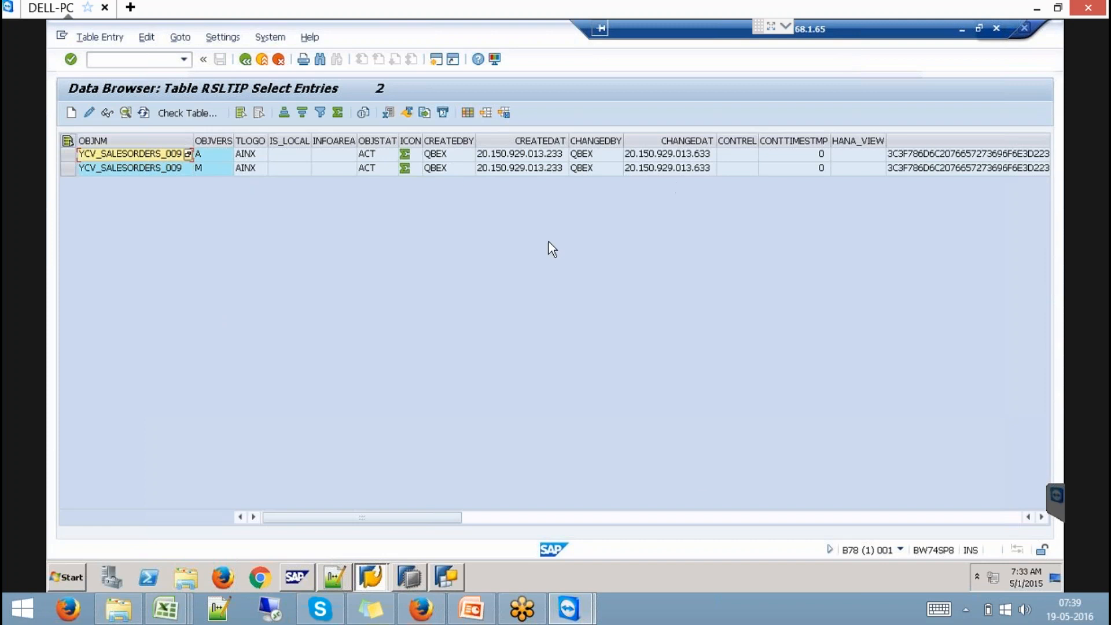
- Bring the XML_DEF and DESCRIPTION columns into view, then enter /NRSDD_HM_PUBL
left_click(704, 516)
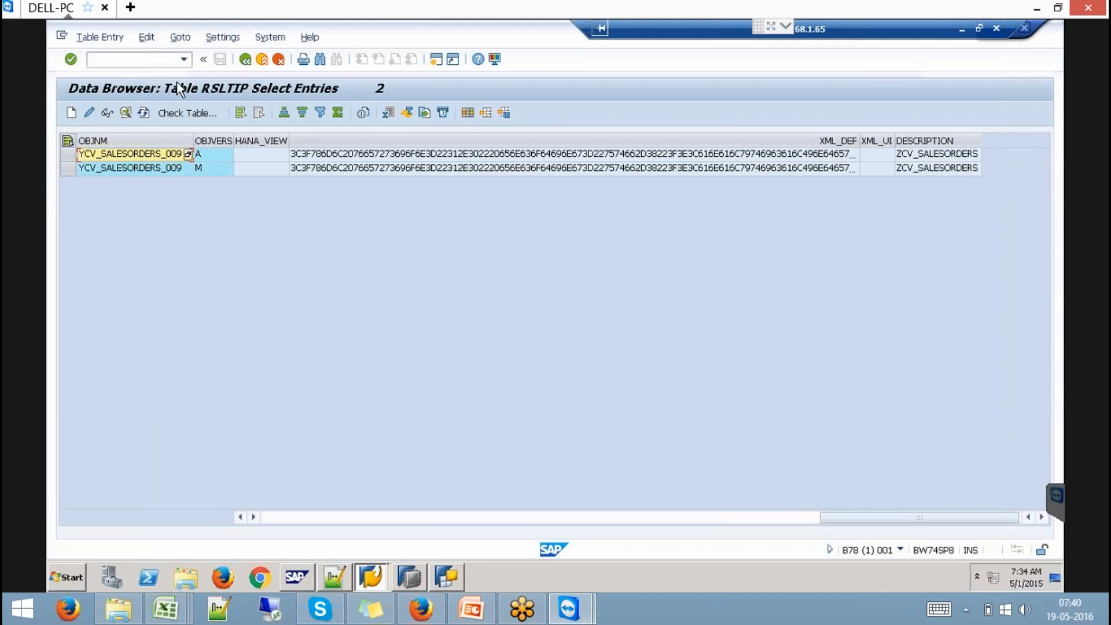
left_click(155, 62)
type("/N")
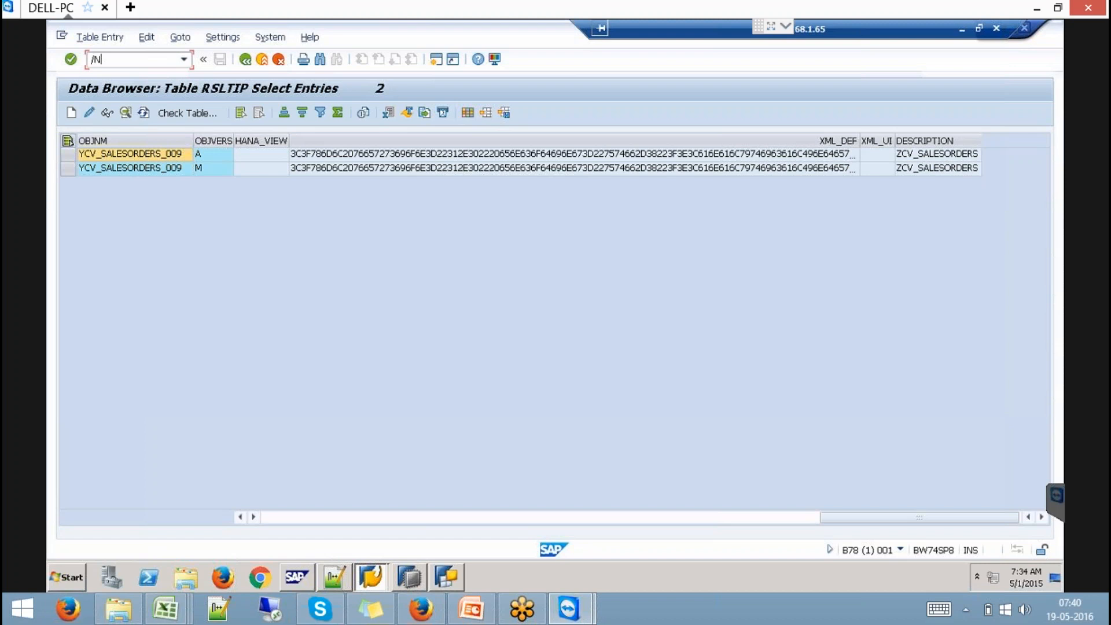
type("RSDD_HM_PUBL")
- Choose TransportTPViews and YCV_SALESORDERS_009 in RSDD_HM_PUBLISH and confirm it is already published
key("Return")
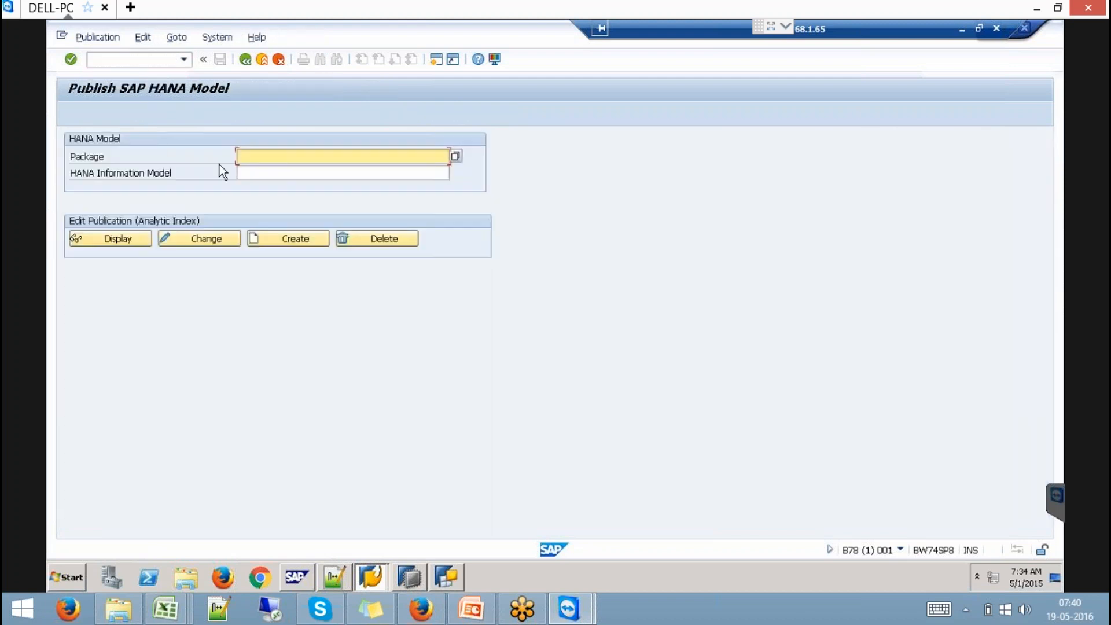
left_click(456, 156)
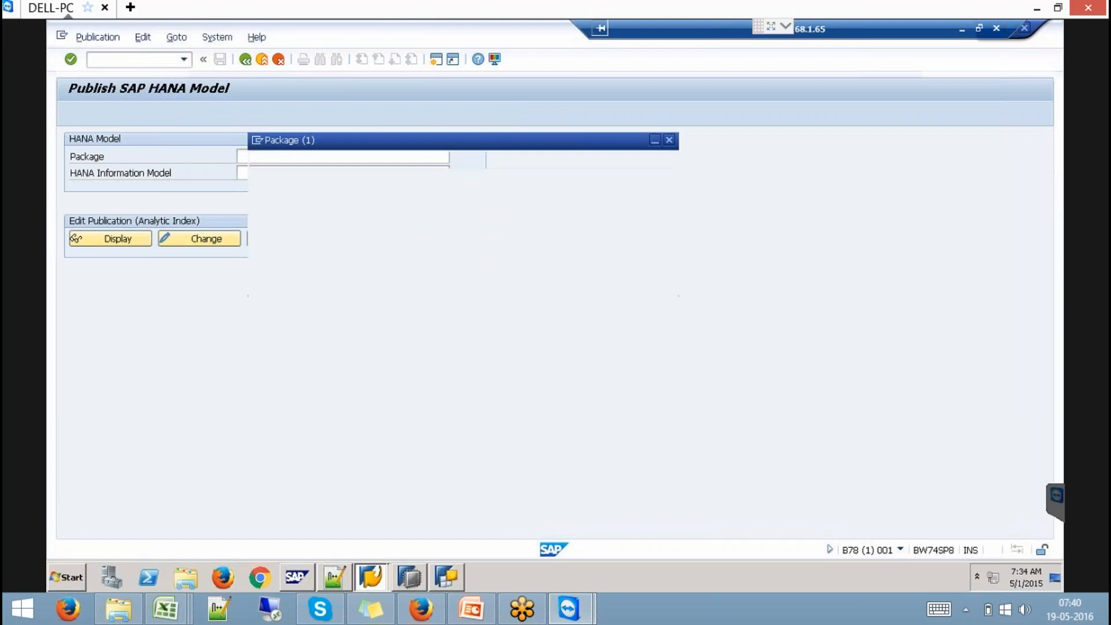
scroll(366, 440, "down", 6)
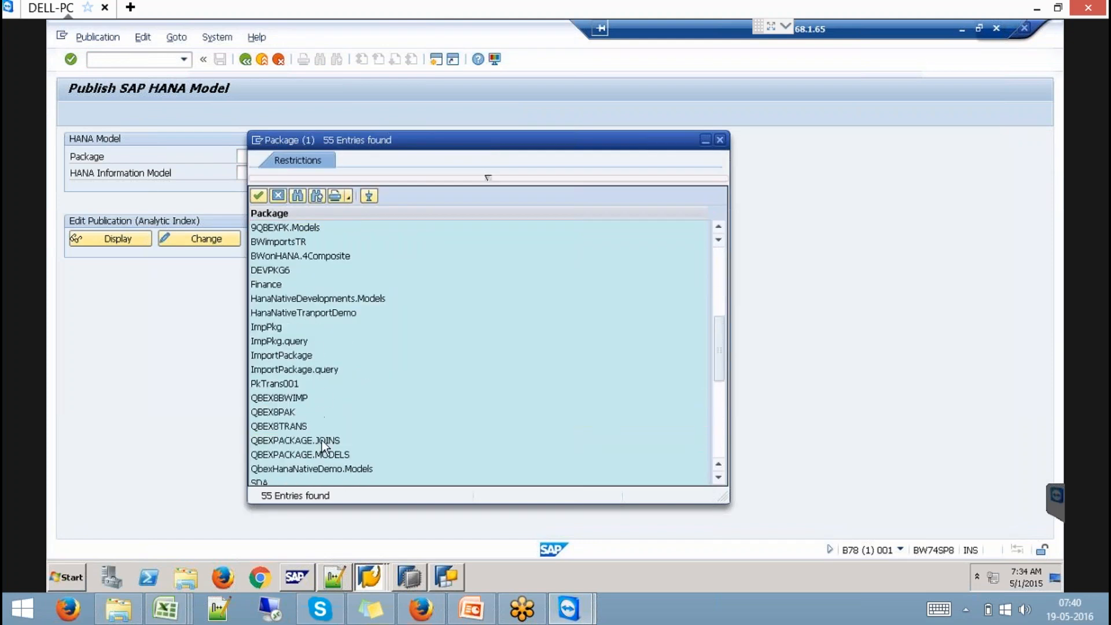
scroll(293, 313, "down", 3)
double_click(316, 411)
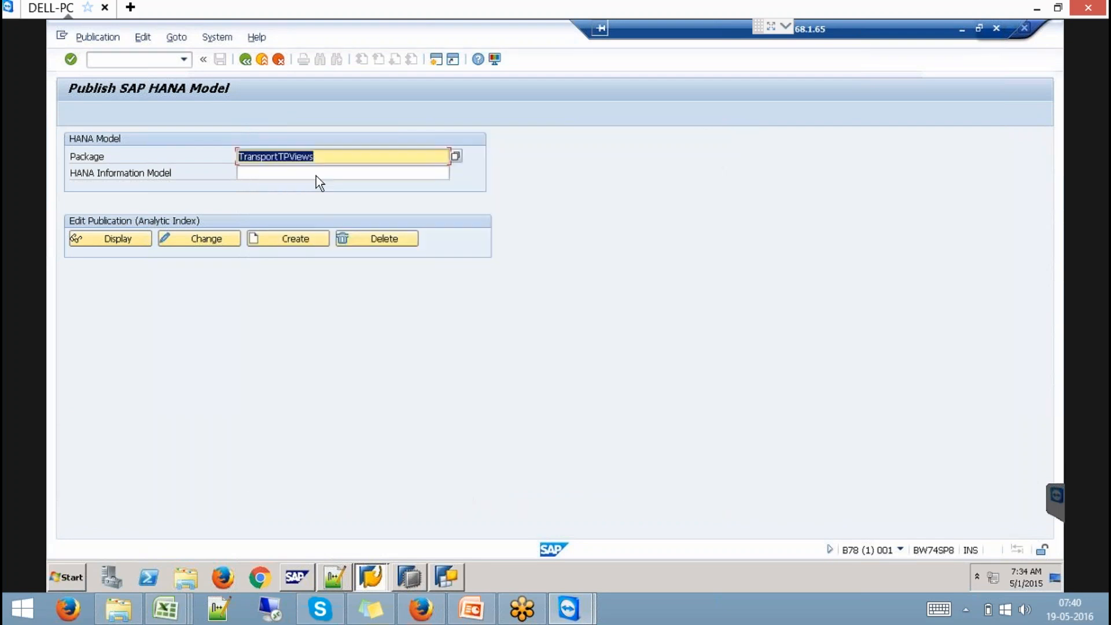
key("F4")
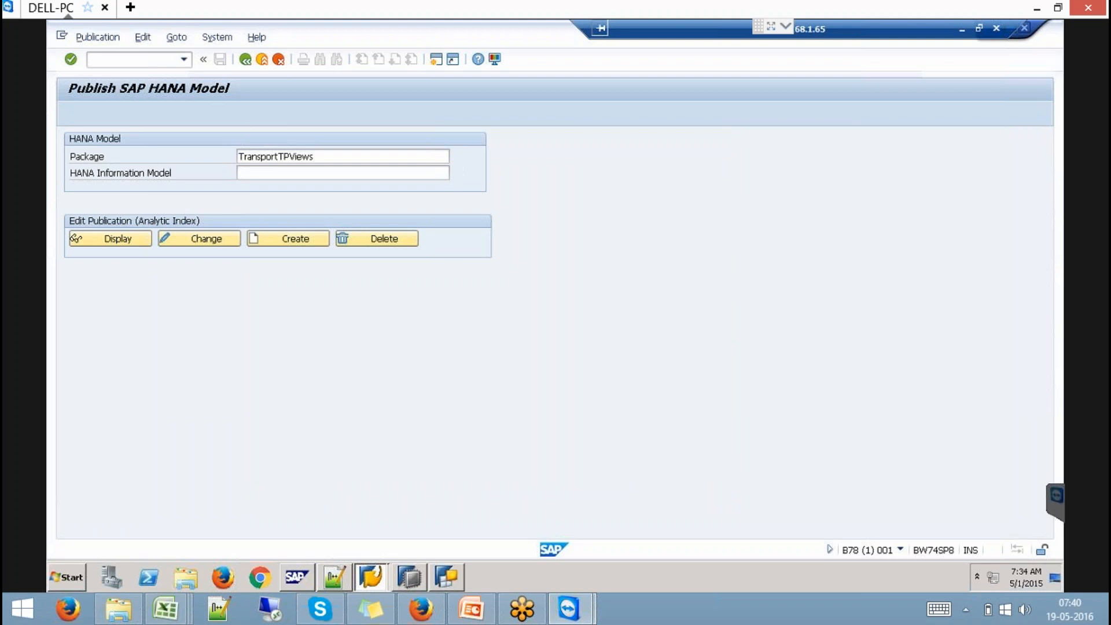
double_click(401, 274)
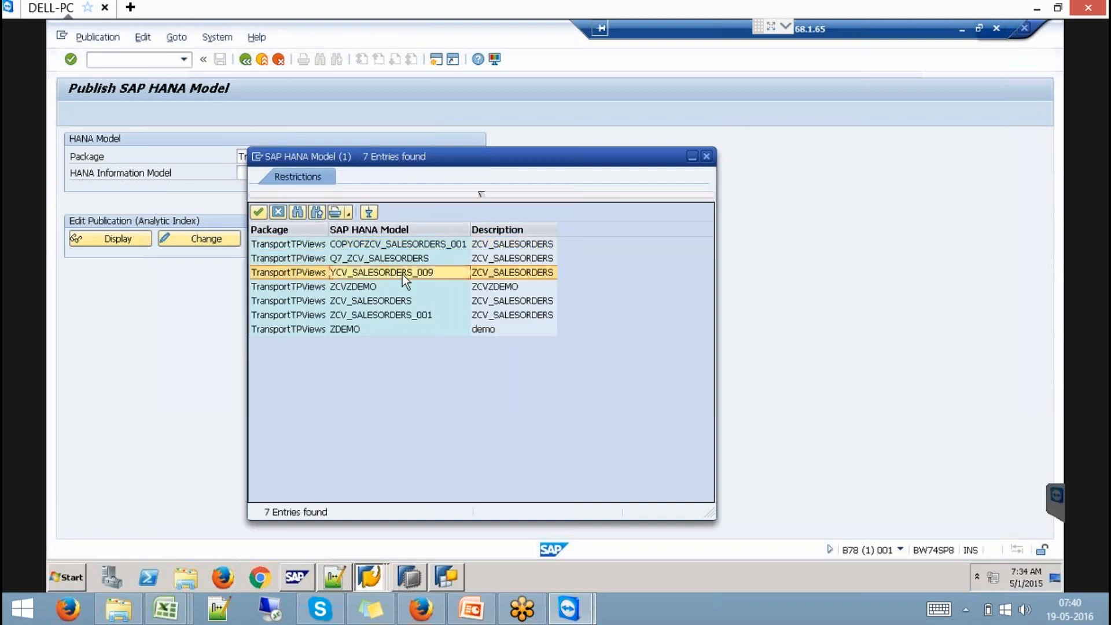
left_click(284, 238)
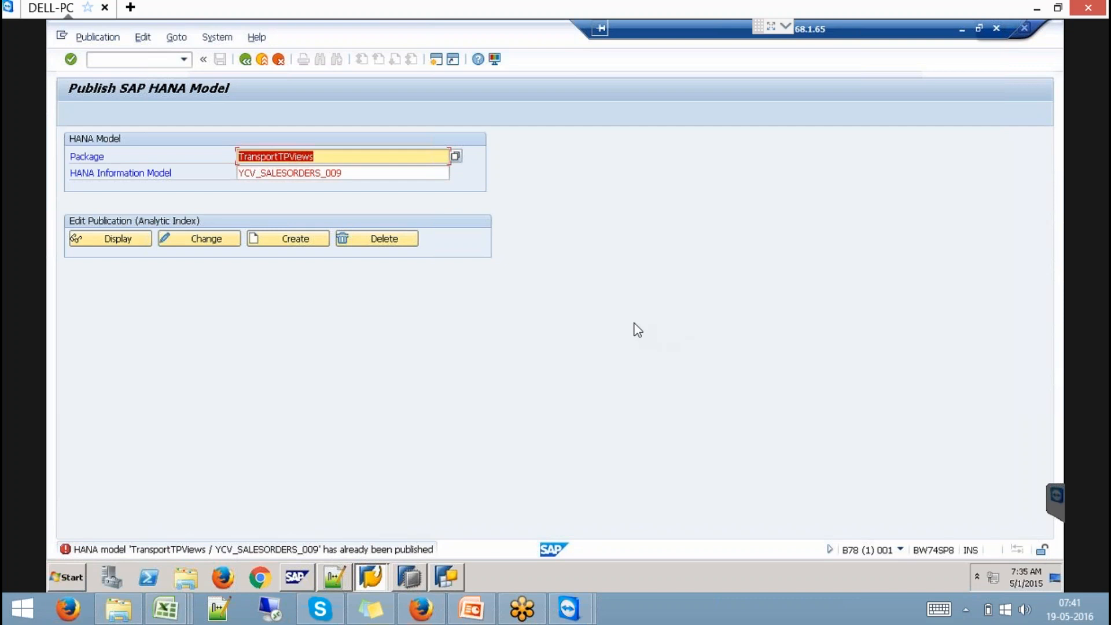
left_click(369, 574)
left_click(141, 61)
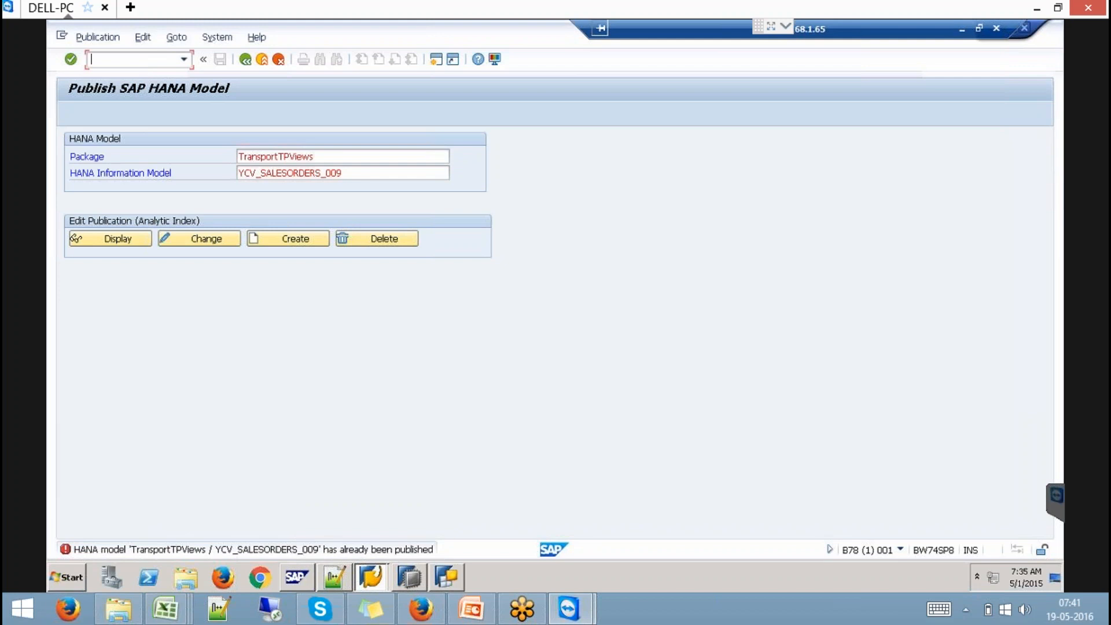
- In RSA1, search for SCUSTOMER and open the characteristic's details
type("/NRSA1")
key("Return")
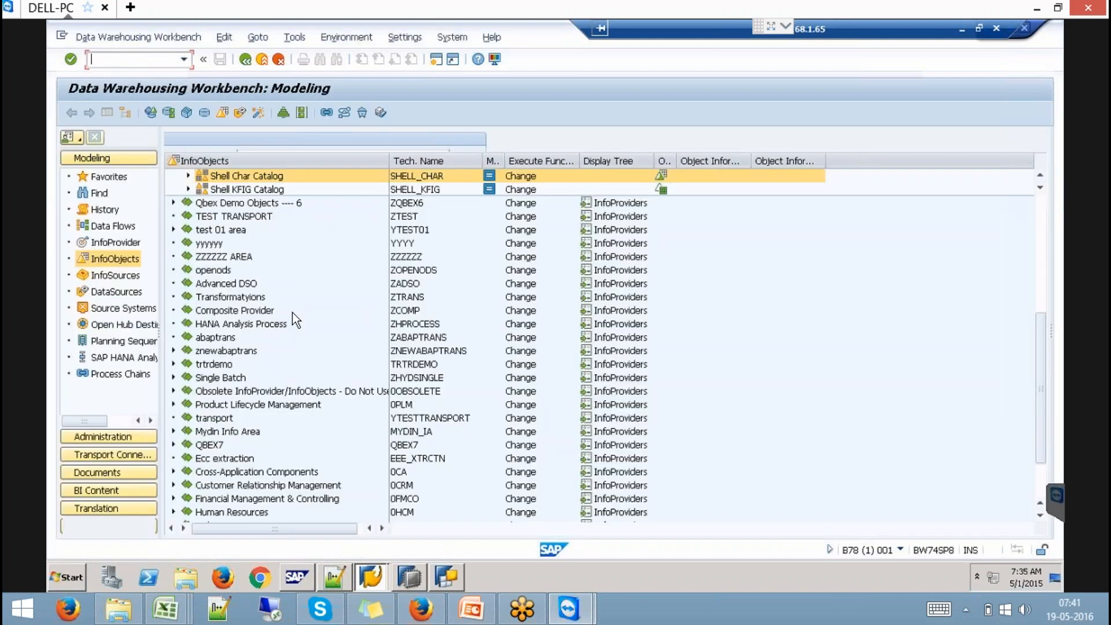
left_click(242, 139)
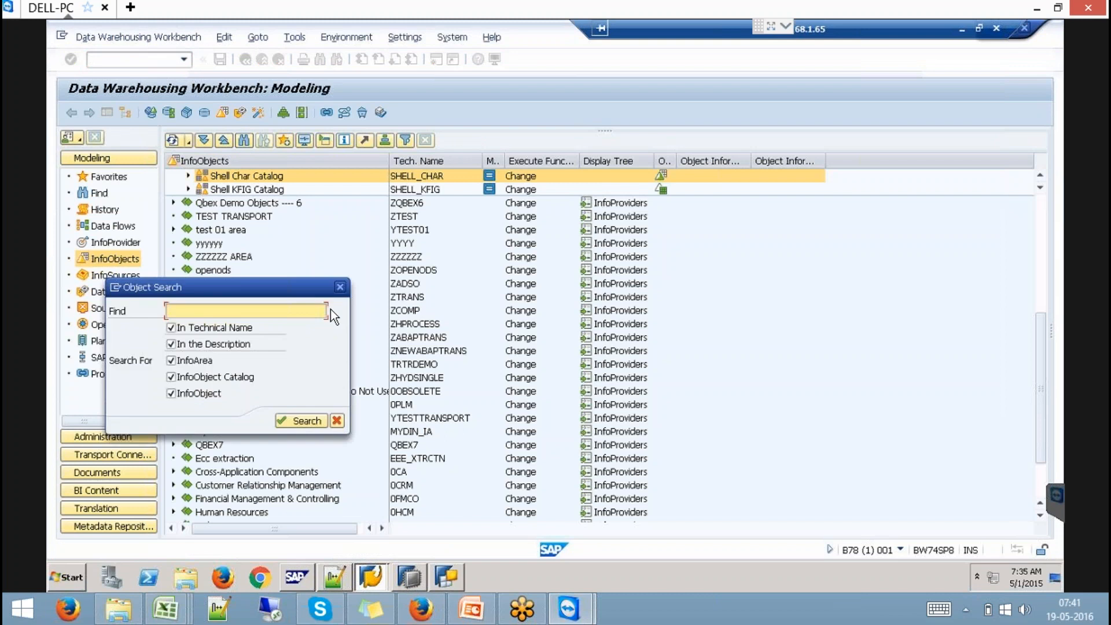
type("SCUSTOMER")
key("Return")
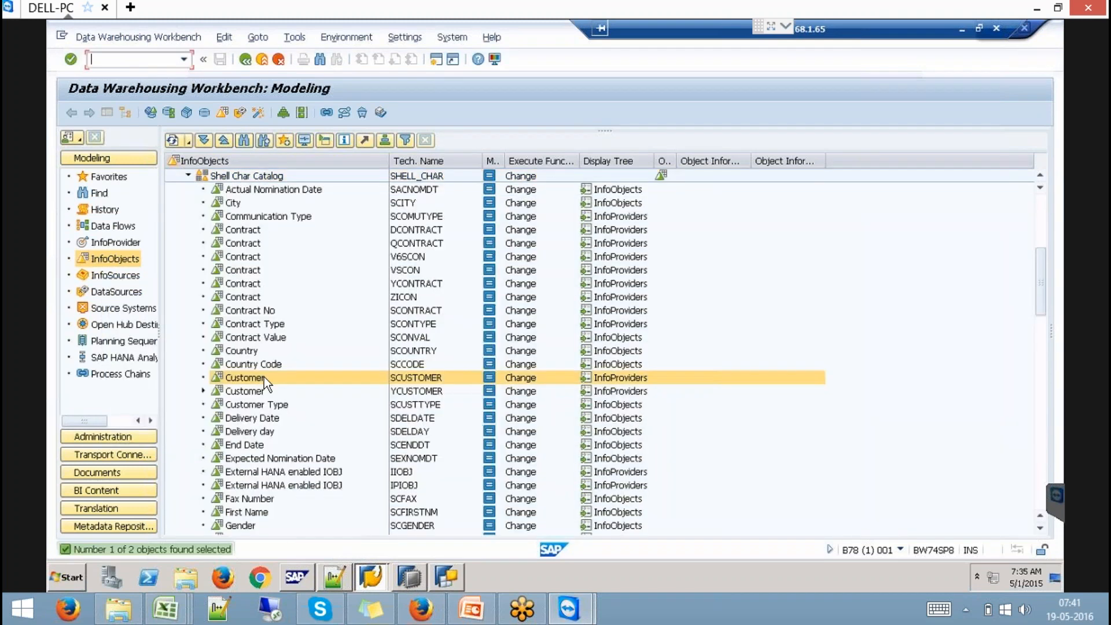
double_click(246, 378)
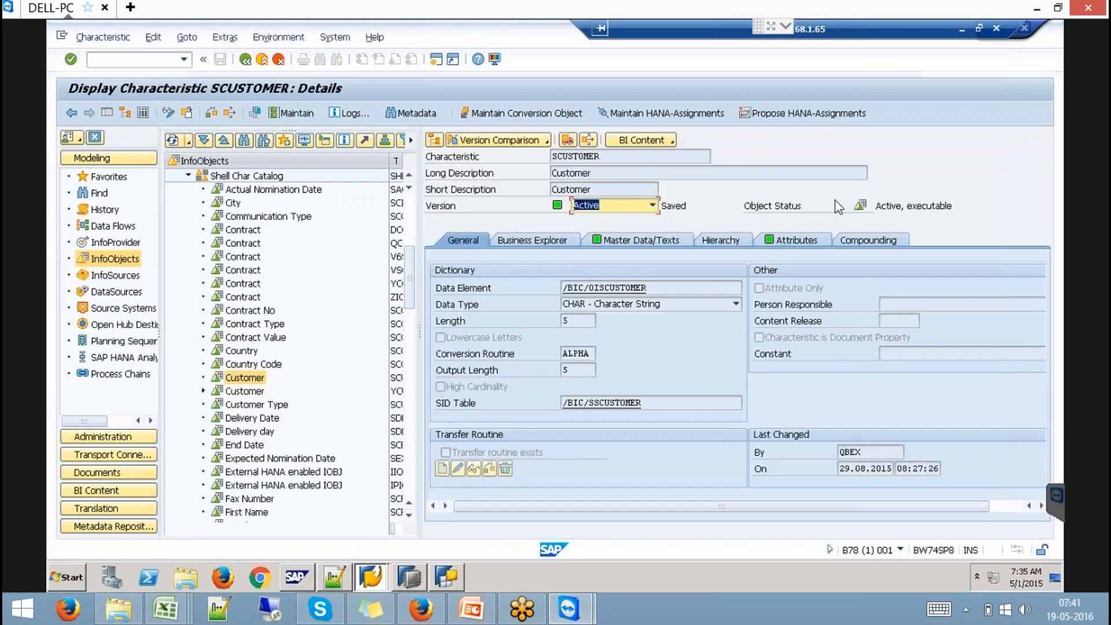
- Highlight navigation attributes Country Code, Mobile Number and Pager Number on the Attributes tab
left_click(804, 253)
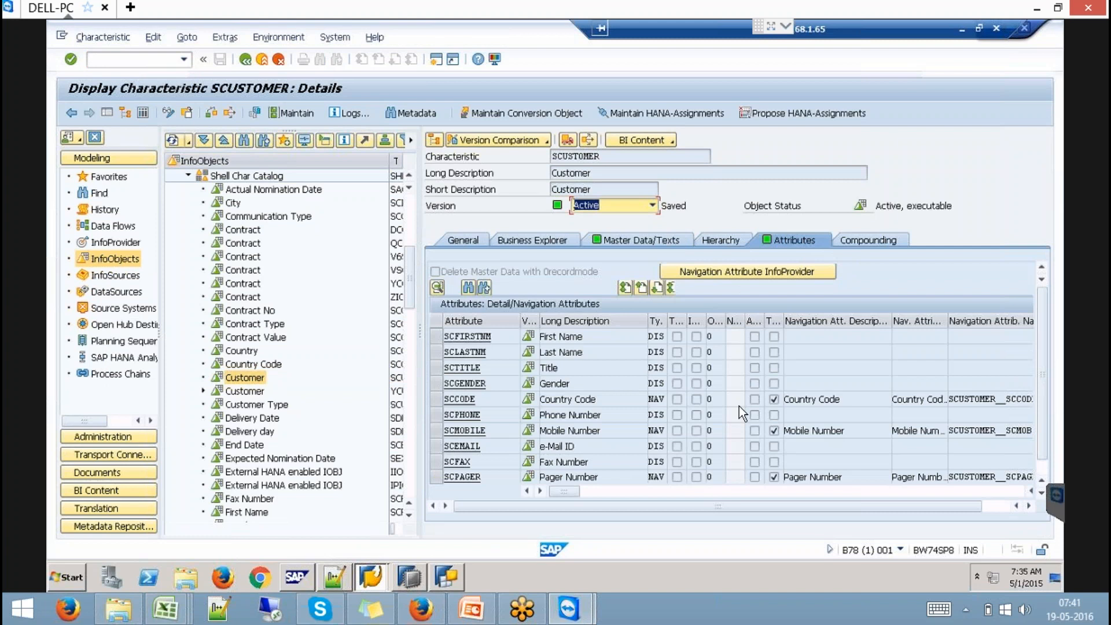
left_click_drag(856, 400, 774, 410)
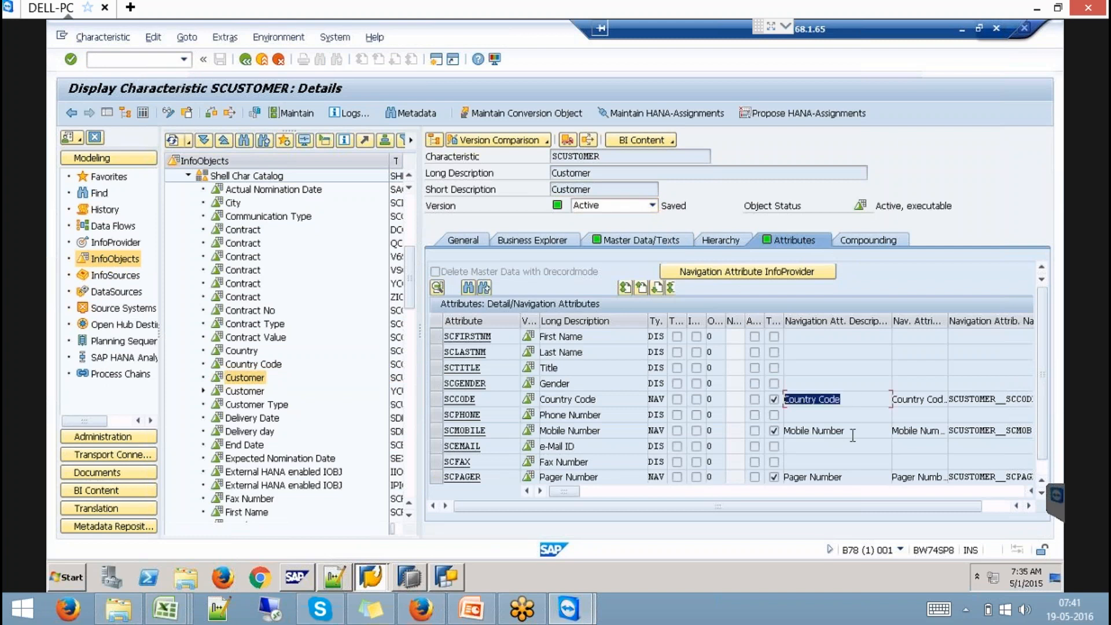
left_click_drag(867, 430, 767, 438)
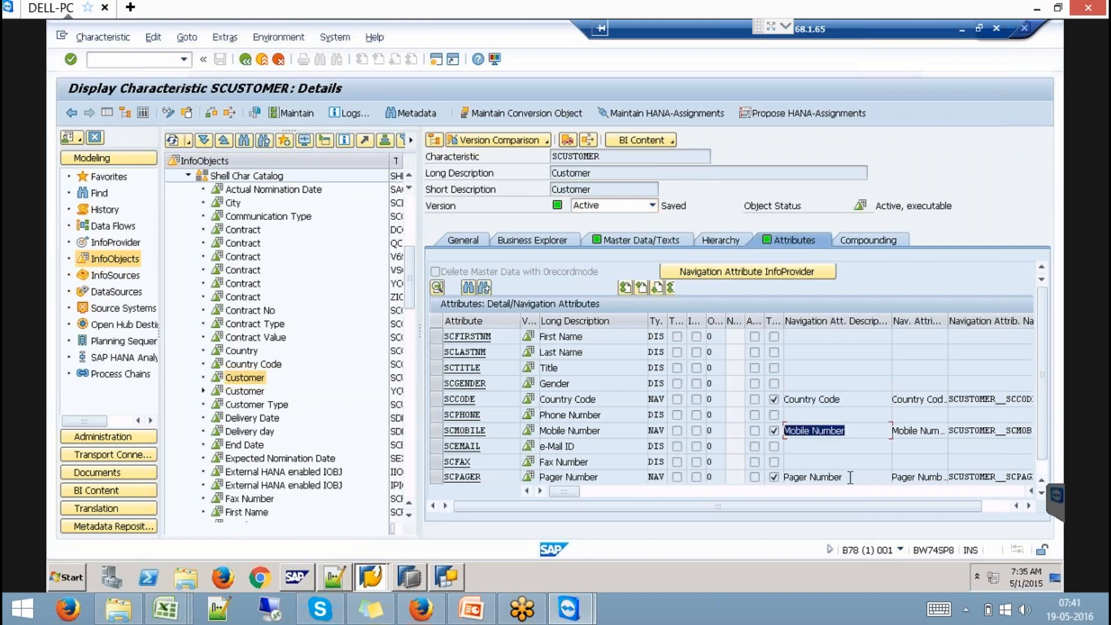
left_click_drag(849, 477, 657, 486)
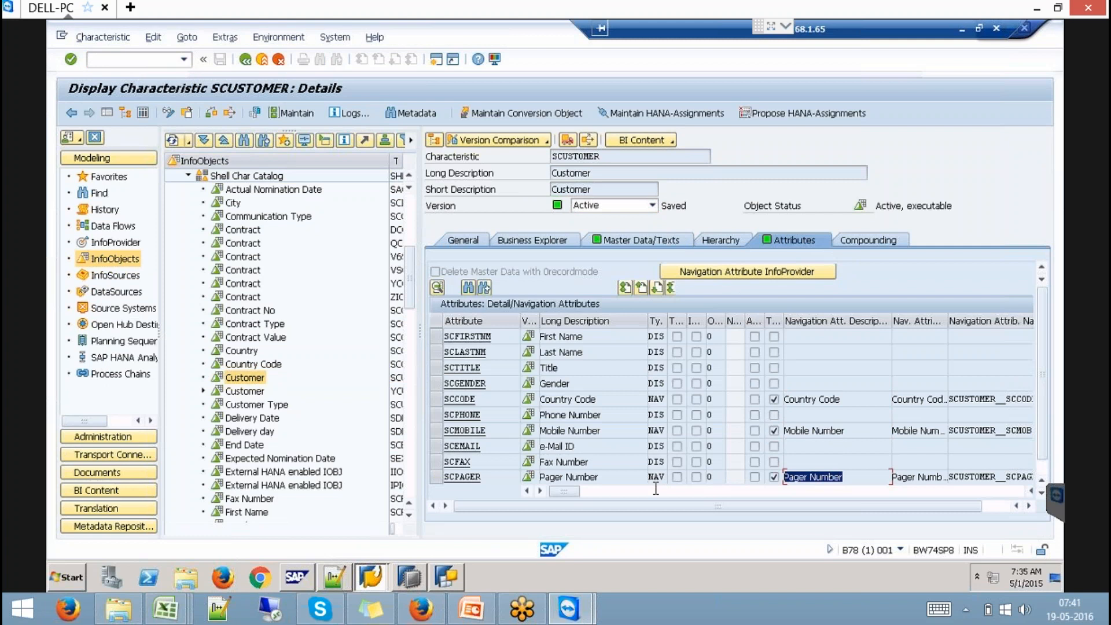
left_click(657, 431)
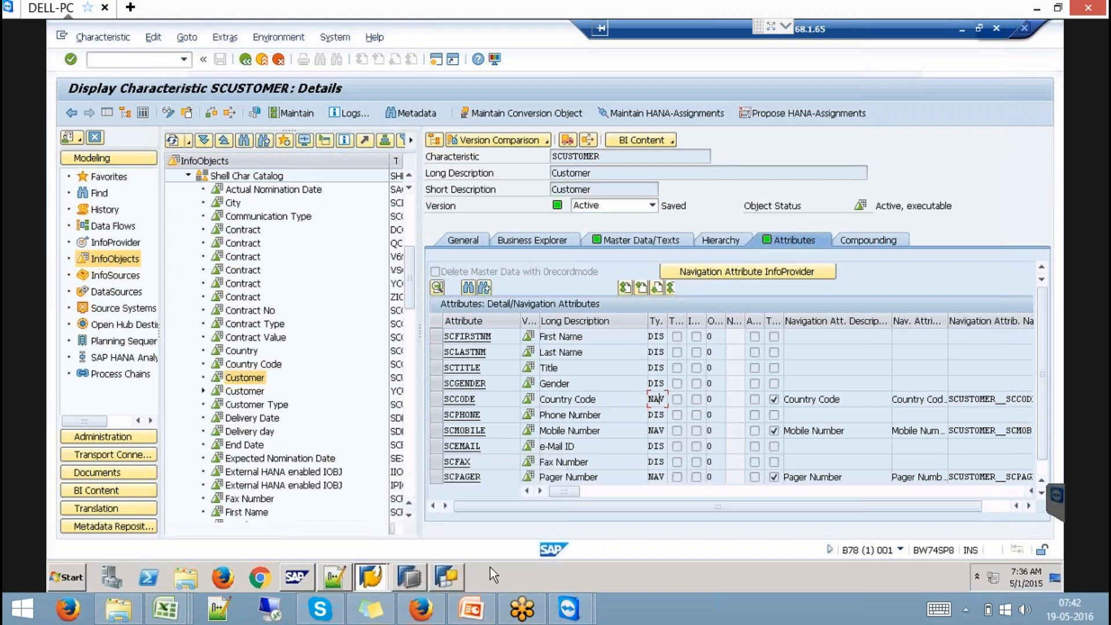
- Leave SCUSTOMER and select virtual cube ZC_V_HM under Favorites > Qbex 8
left_click(472, 612)
left_click(472, 613)
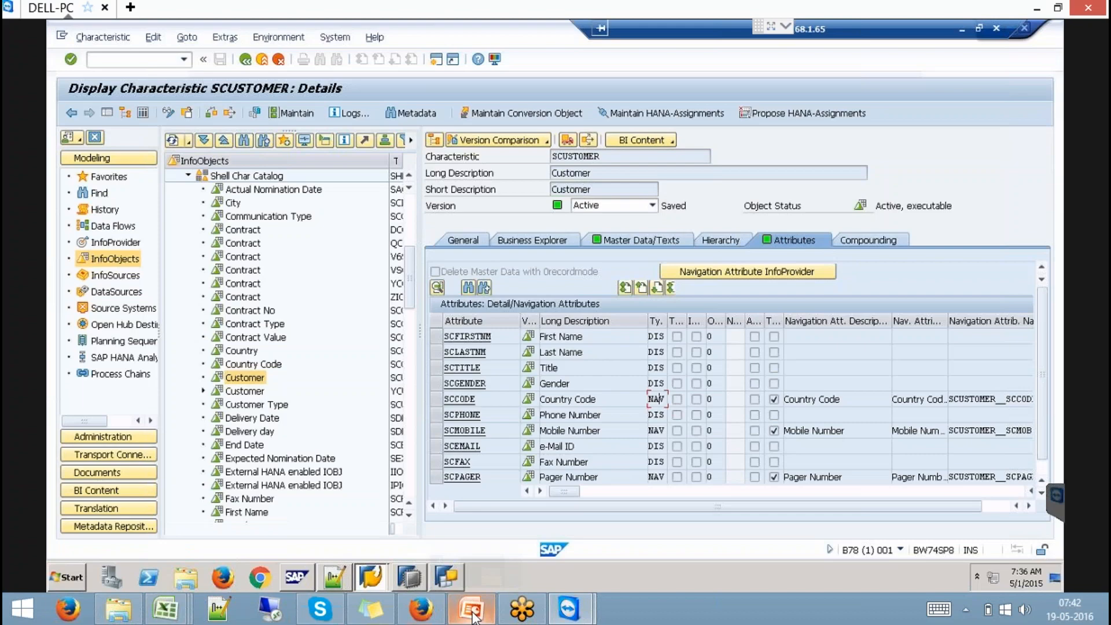
left_click(263, 60)
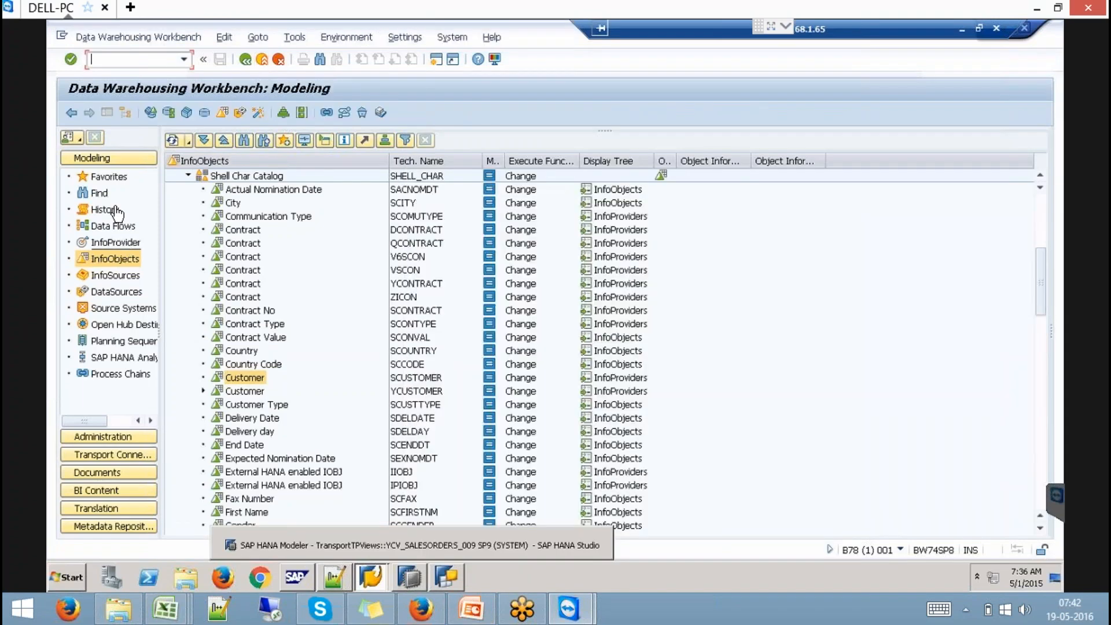
left_click(109, 177)
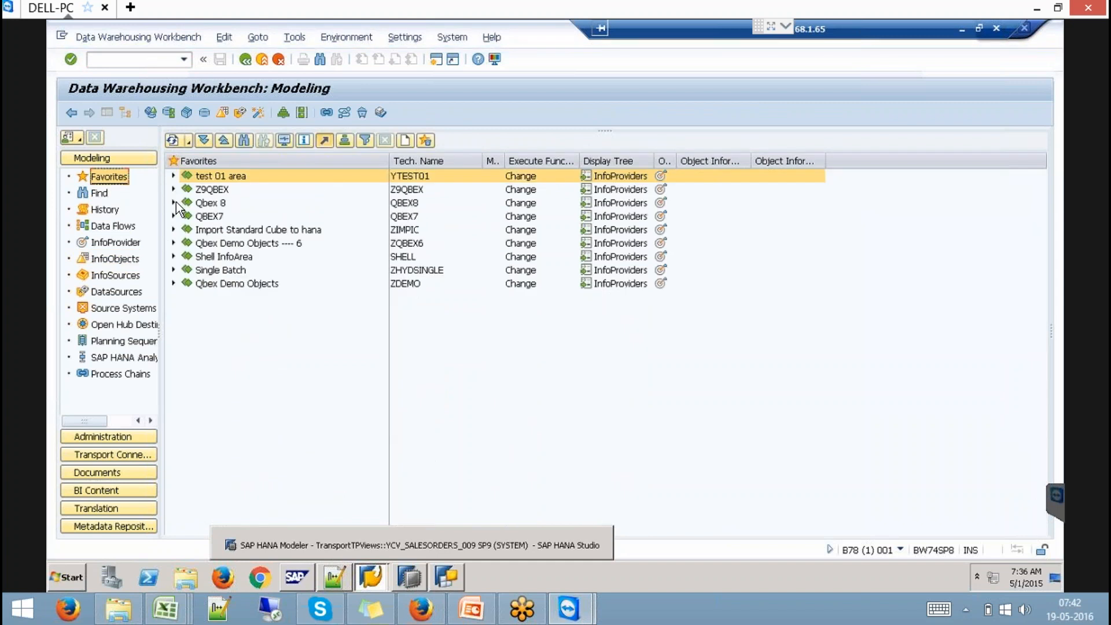
left_click(174, 203)
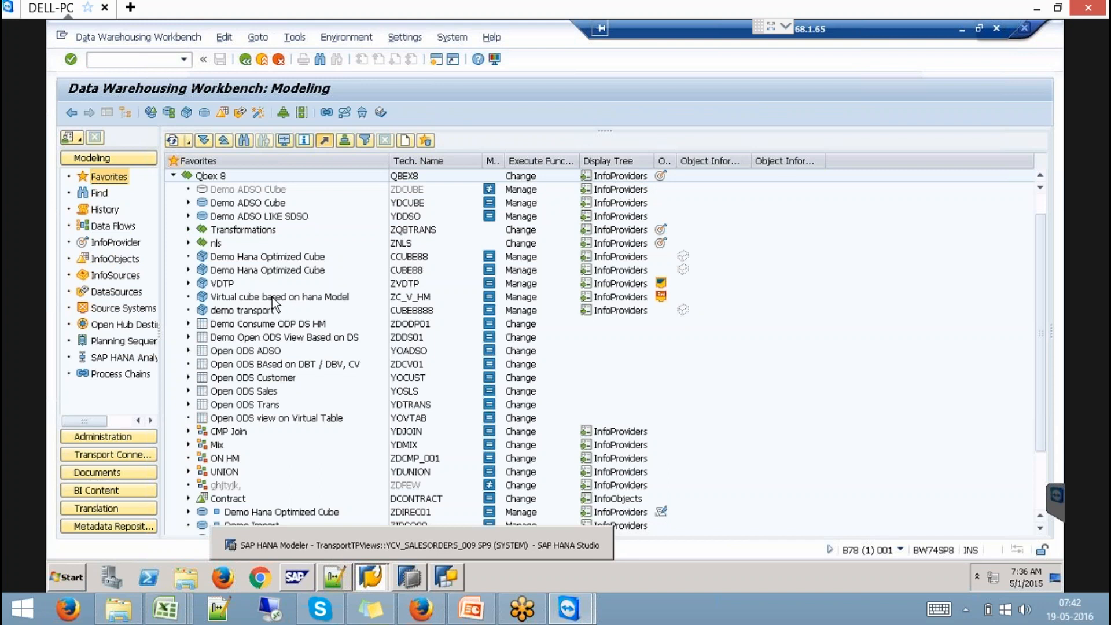
left_click(418, 299)
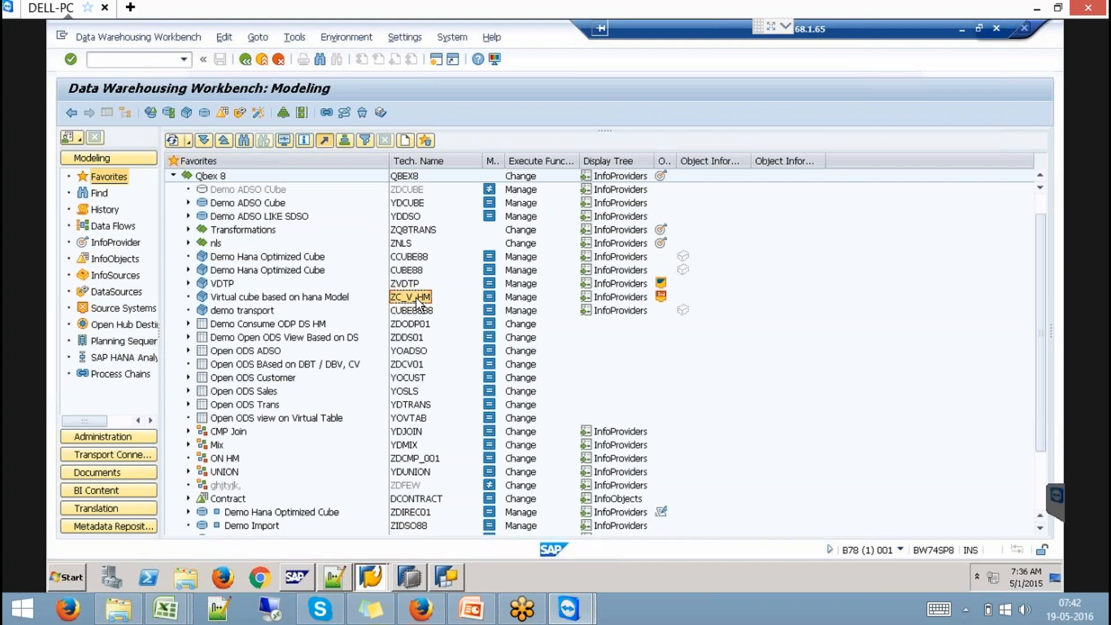
- Display ZC_V_HM and view the Customer characteristic's provider-specific properties in Dimension 1
right_click(418, 299)
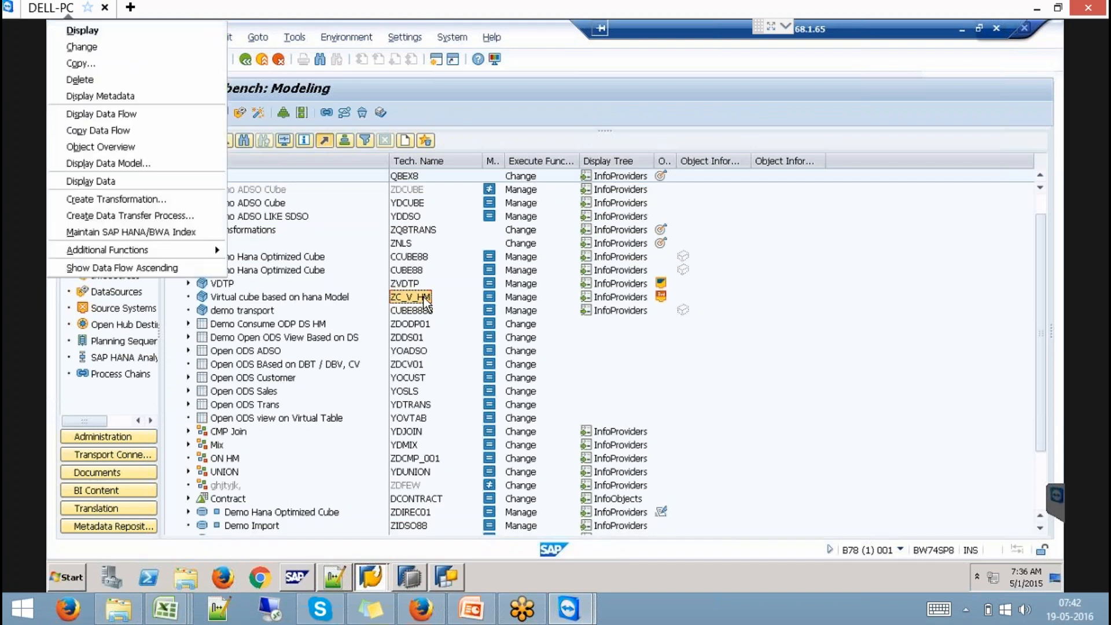
left_click(81, 30)
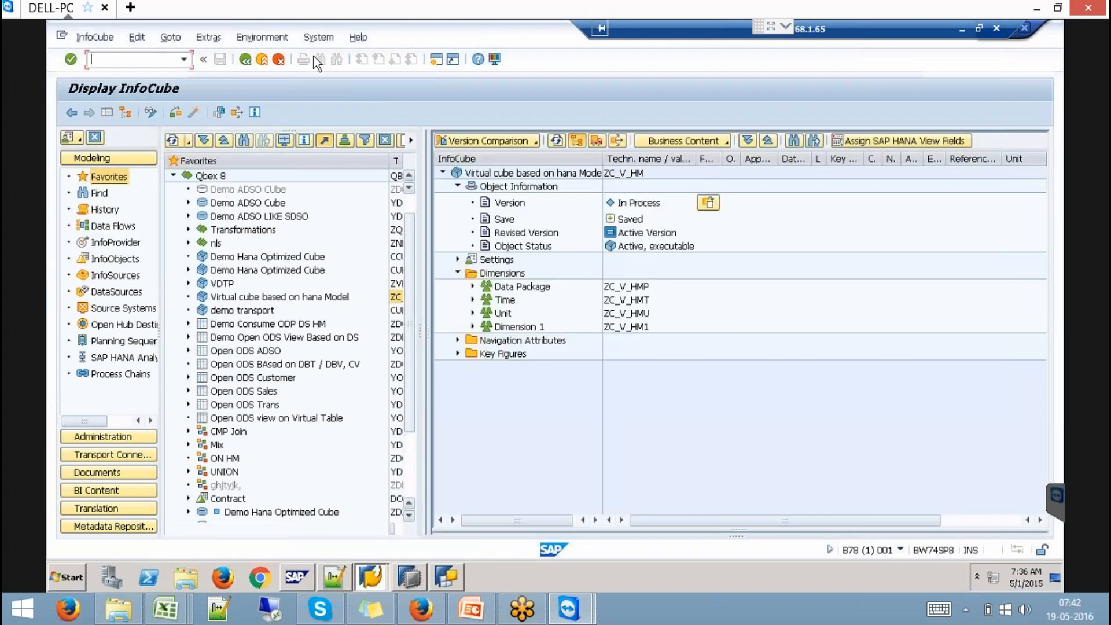
left_click(473, 326)
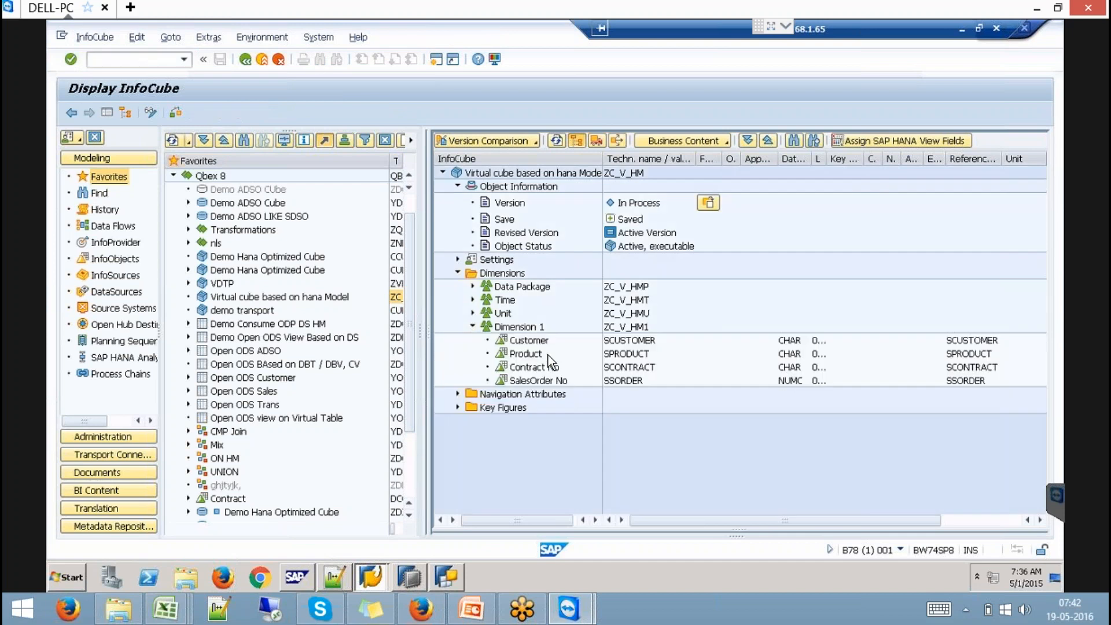
left_click(525, 342)
right_click(527, 342)
left_click(580, 354)
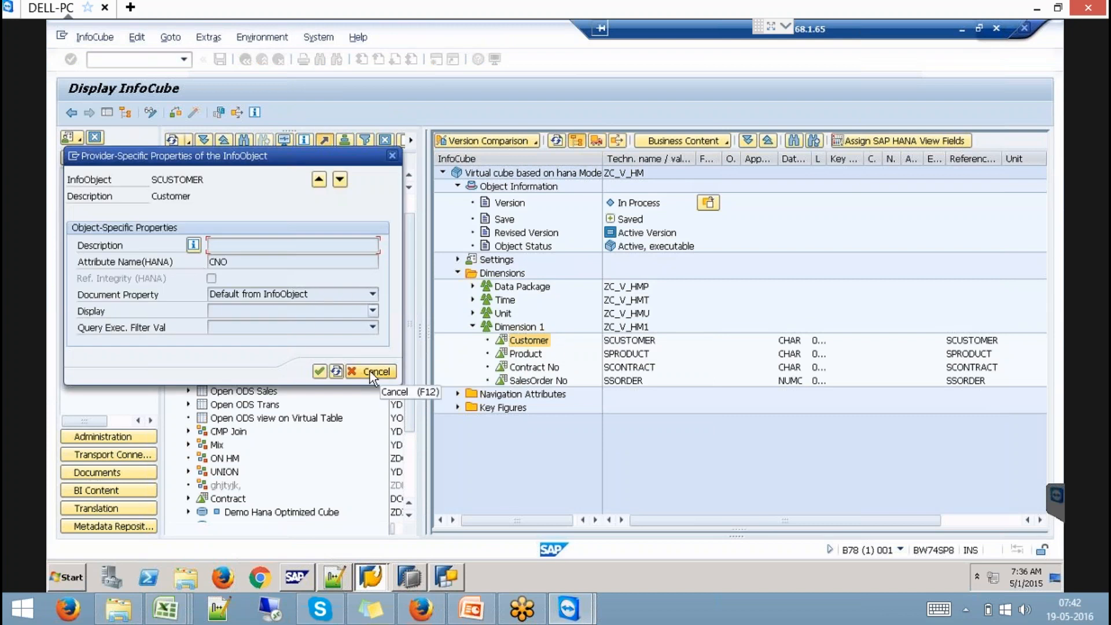
left_click(369, 370)
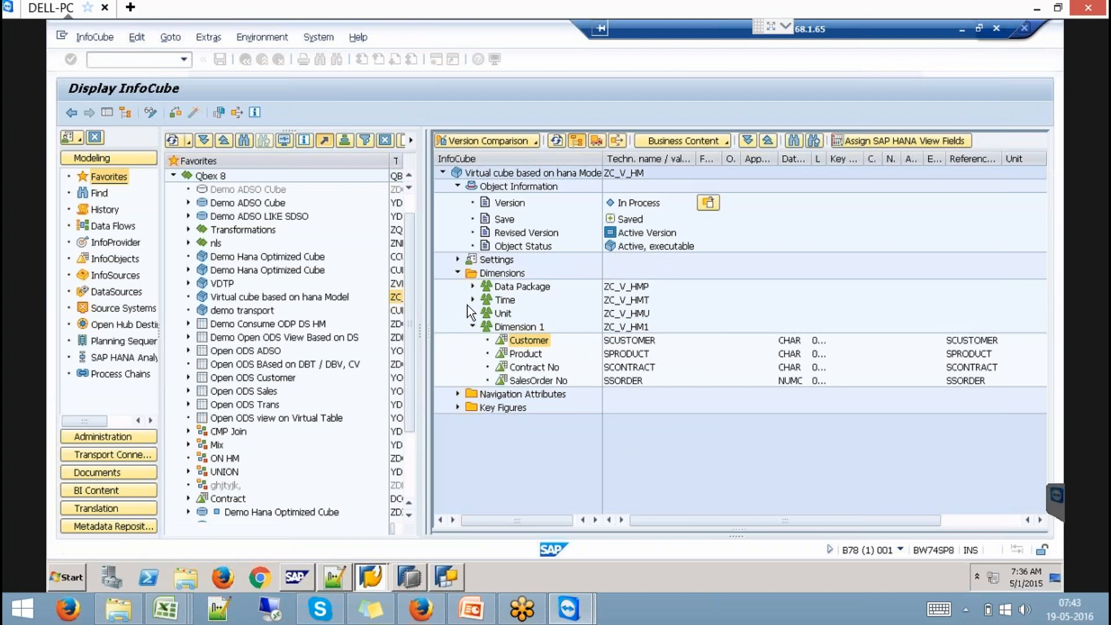
left_click(634, 175)
left_click(262, 59)
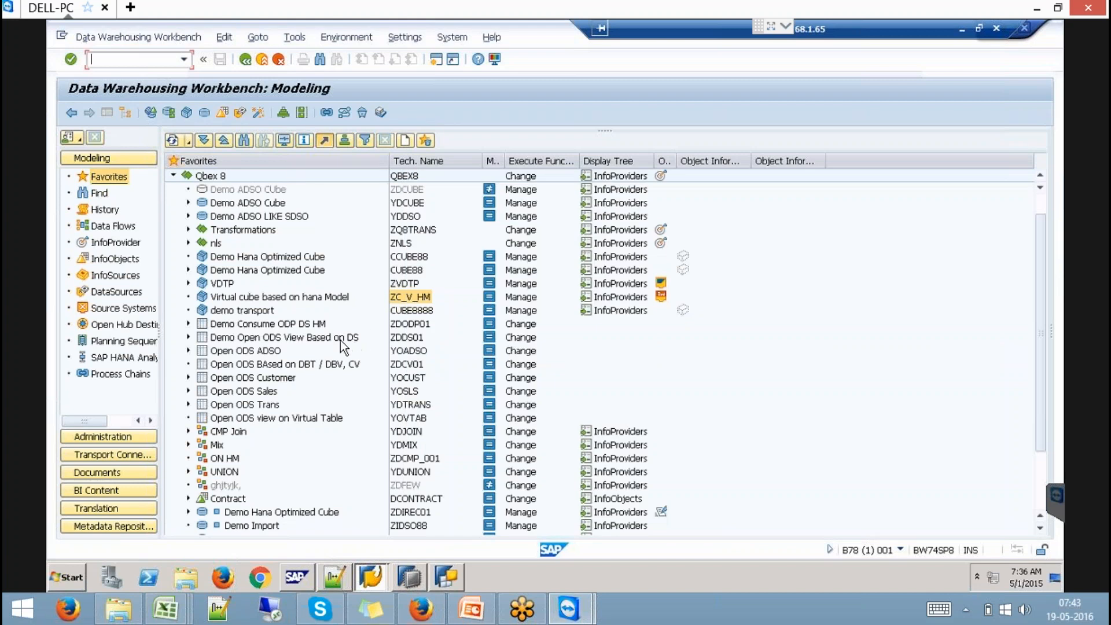
- Redisplay ZC_V_HM, point out SPRODUCT in Dimension 1, then return to the slides
right_click(414, 298)
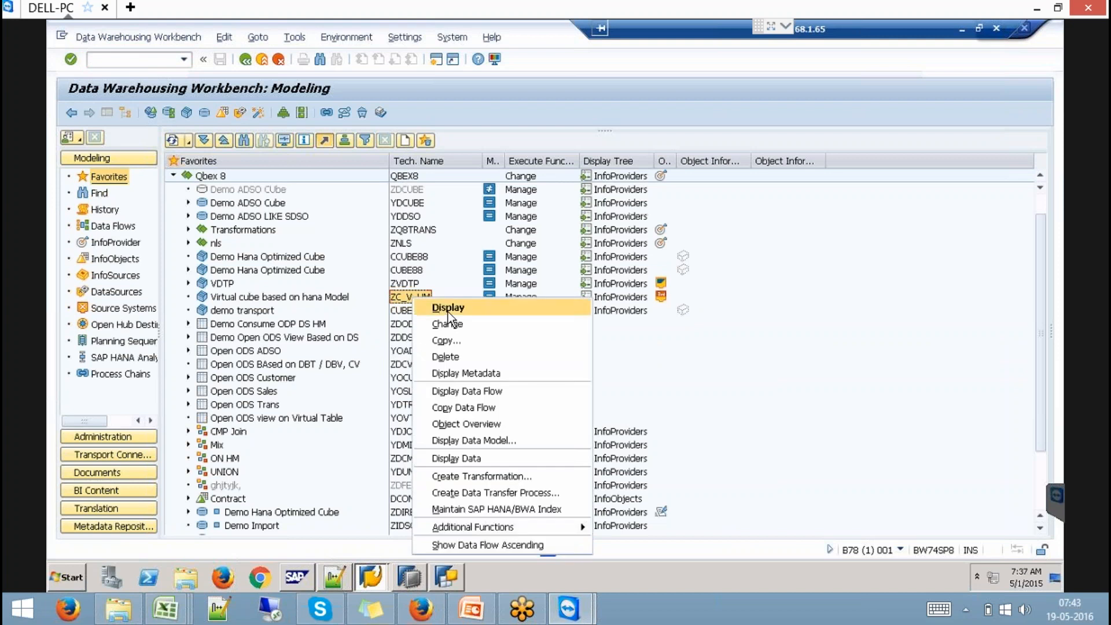
left_click(448, 311)
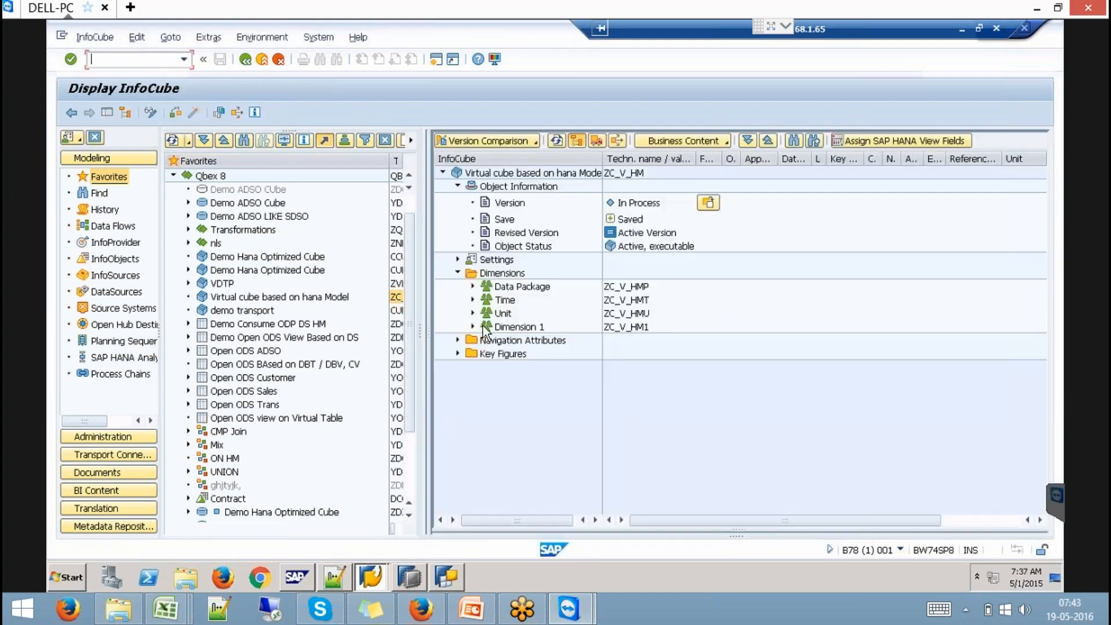
left_click(473, 327)
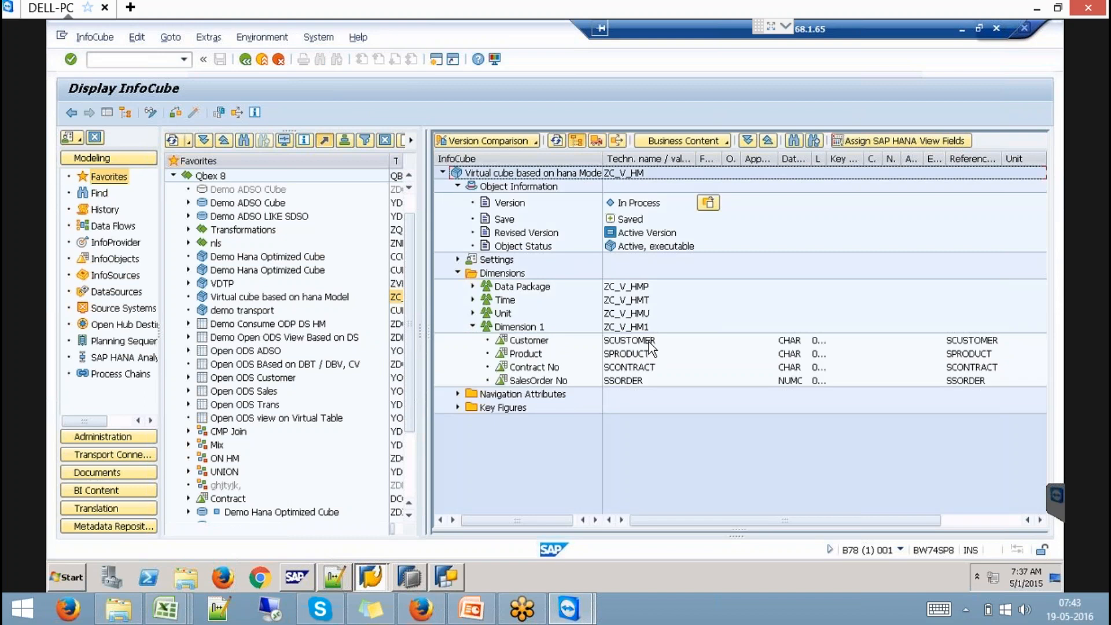
left_click(641, 358)
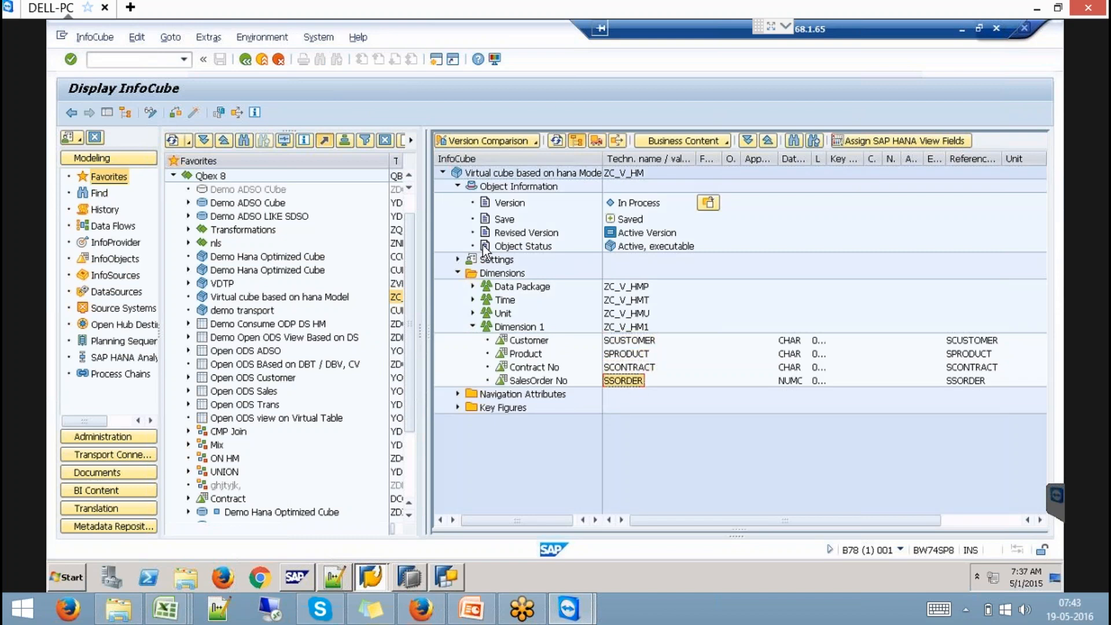
left_click(264, 62)
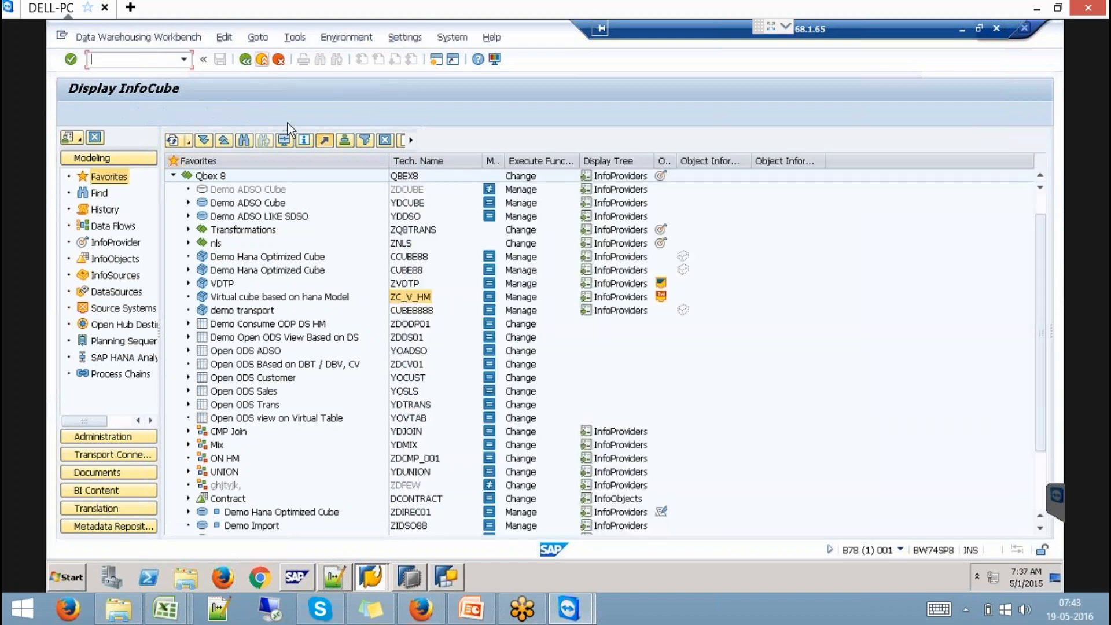
left_click(474, 610)
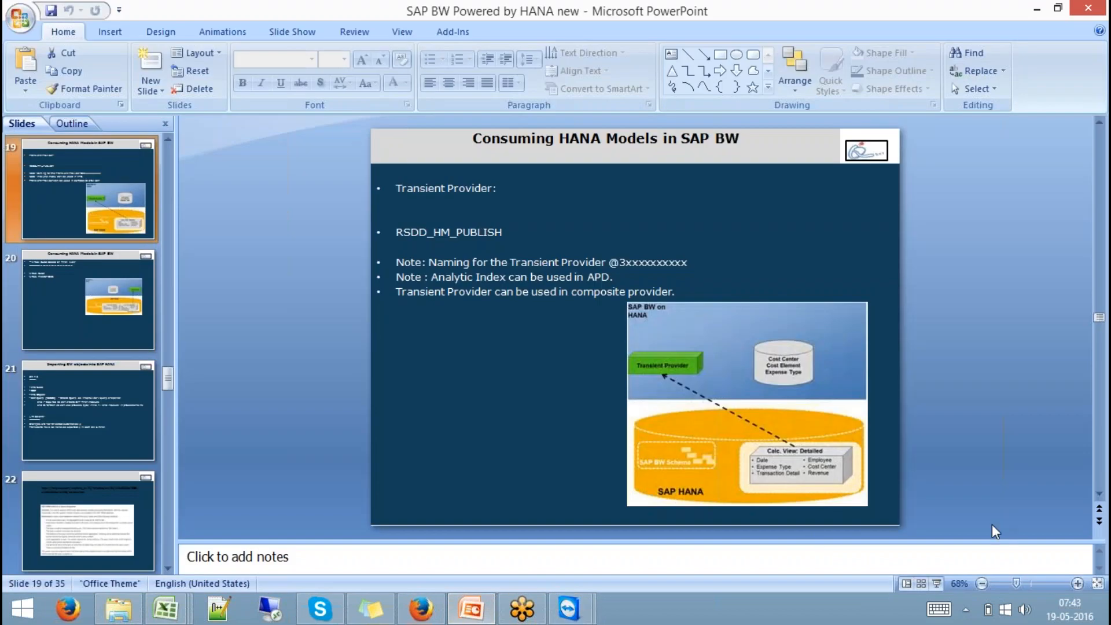
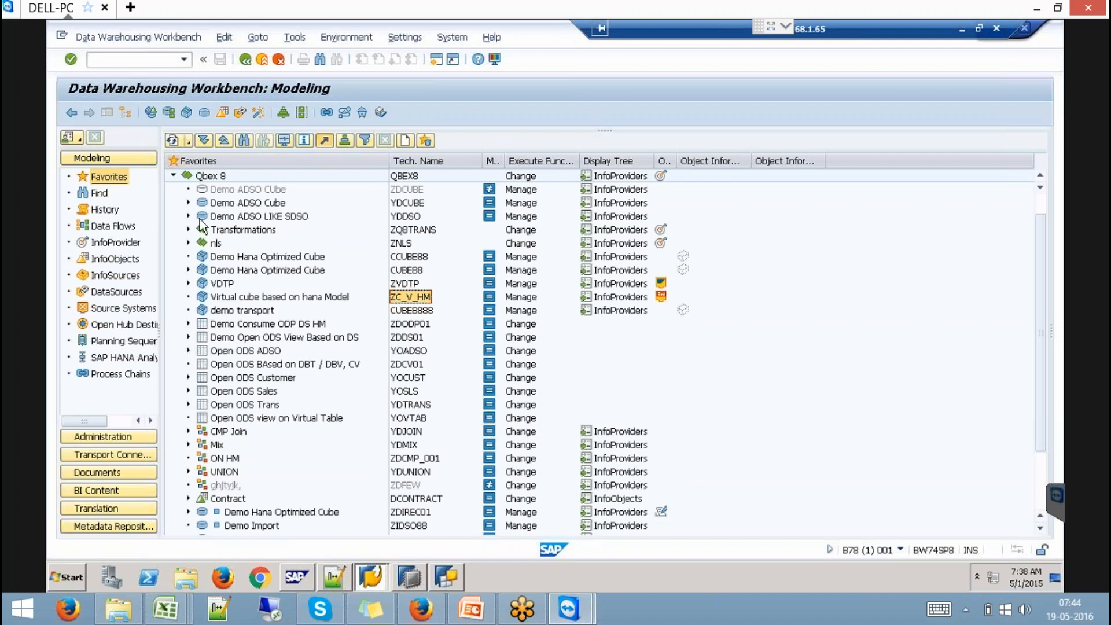
- Collapse Qbex 8 and expand Z9QBEX so the Demo Hana Optimized Cube CUBE99 shows
left_click(173, 176)
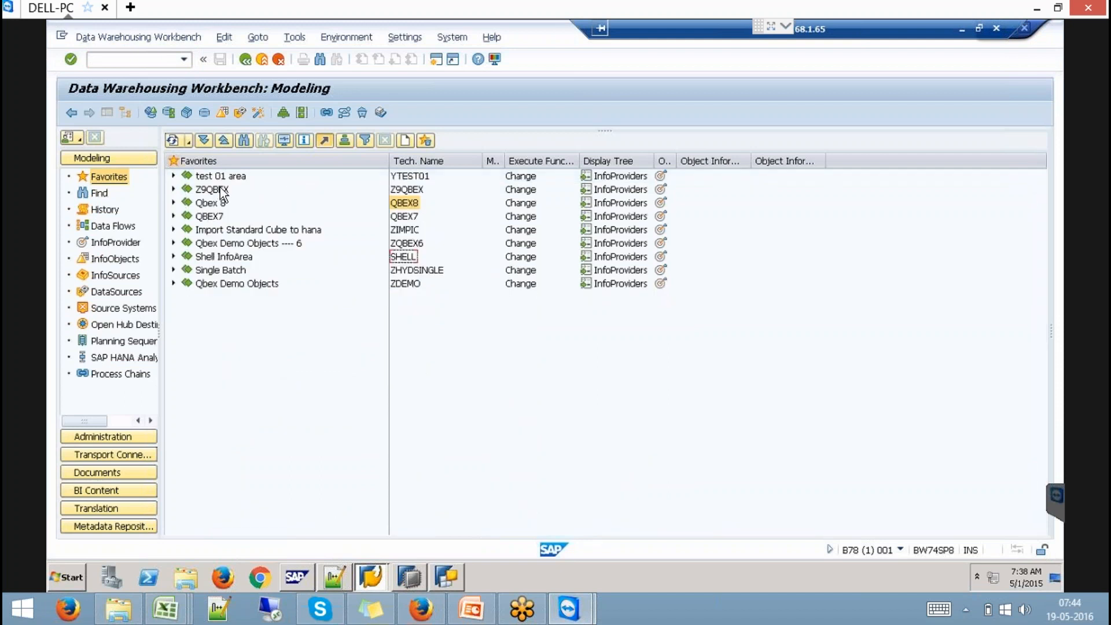
left_click(174, 190)
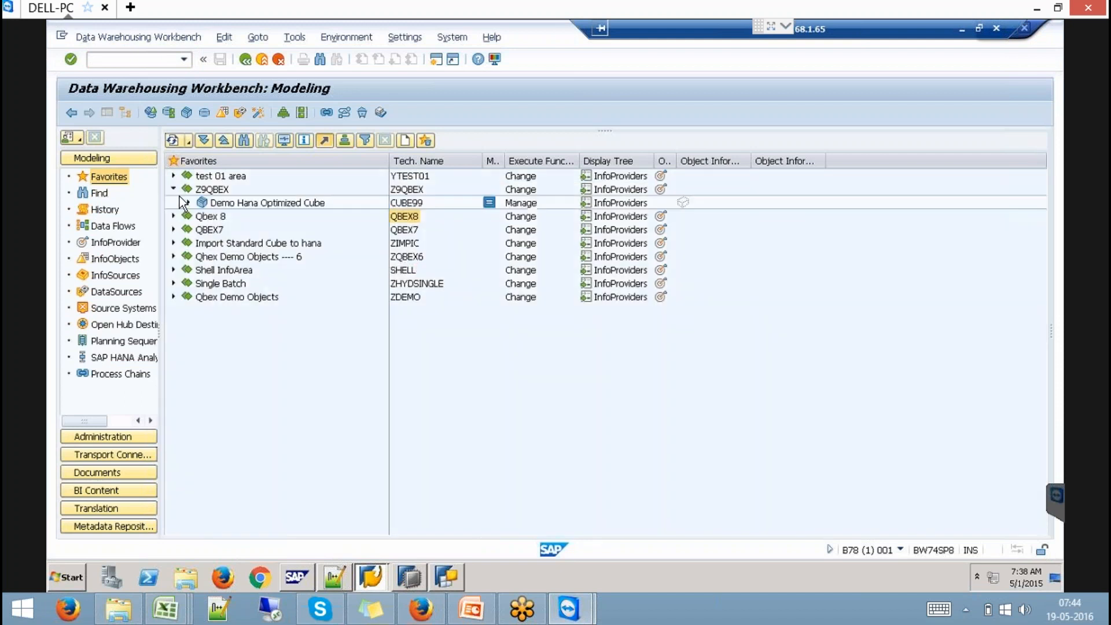
- Create VirtualProvider V9VMDL in Z9QBEX, described 'Virtual Cube based on Hana Model'
right_click(214, 190)
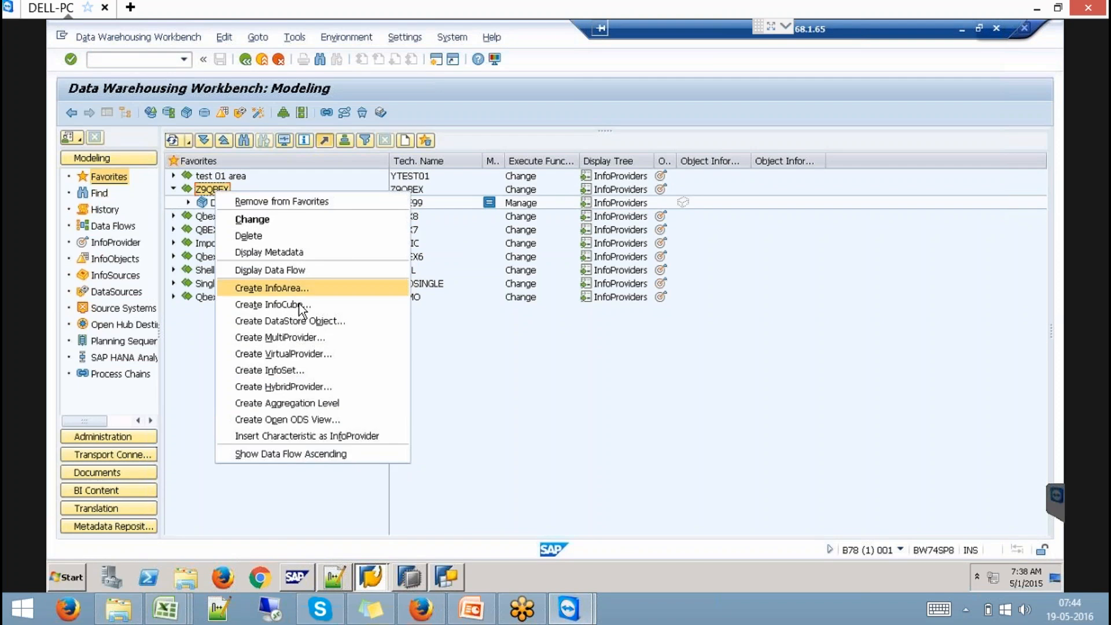
left_click(324, 355)
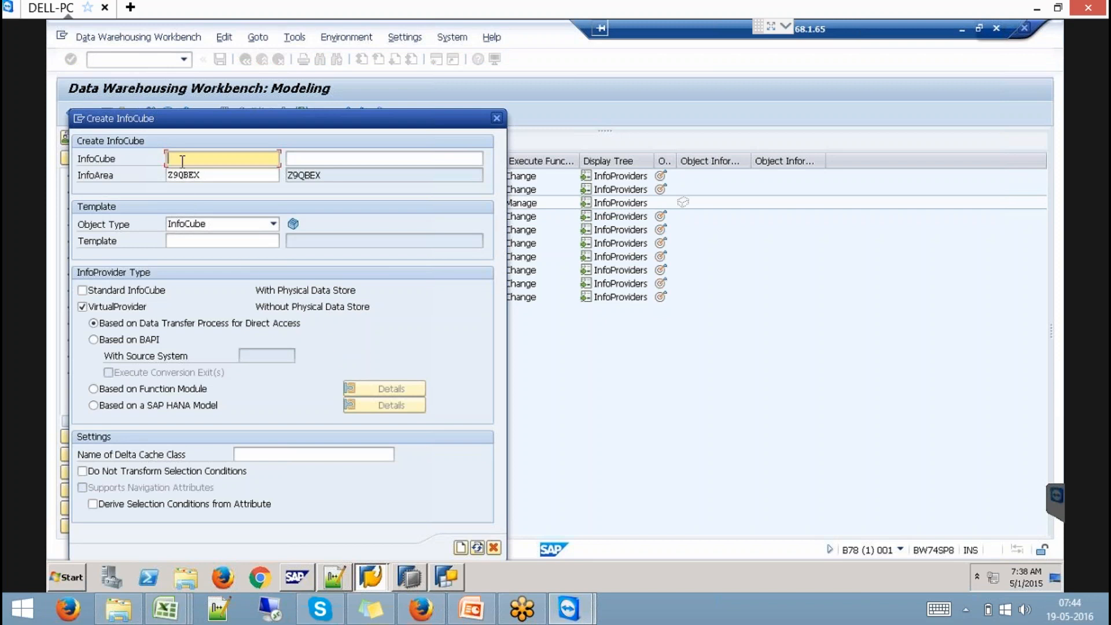
type("V9")
type("VMOD")
type("L")
key("Left")
key("Left")
key("Left")
key("Delete")
left_click(325, 159)
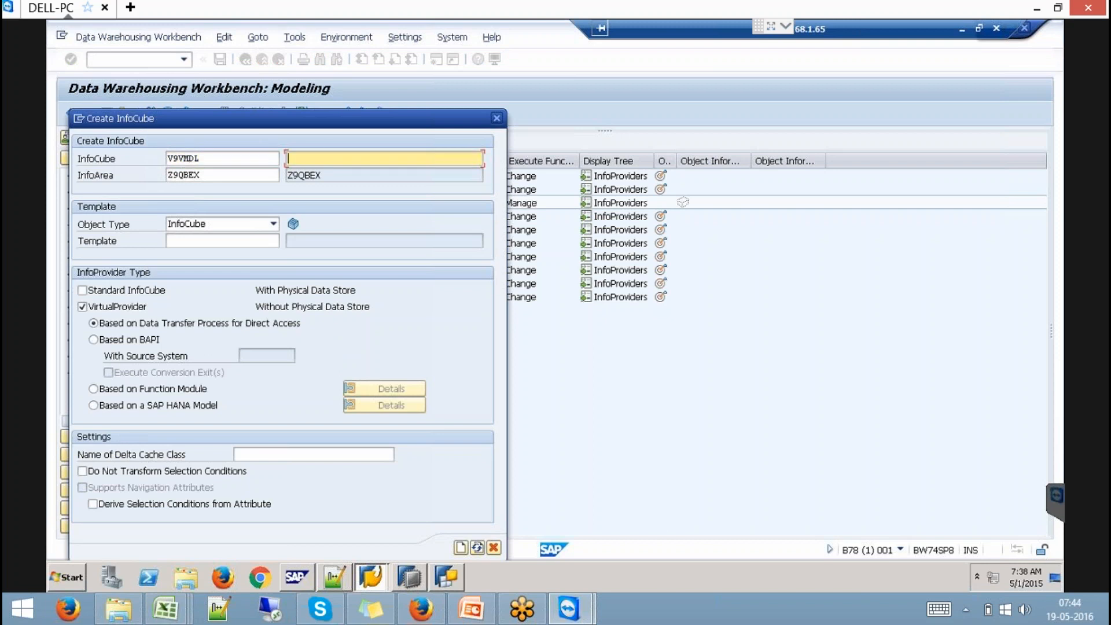
type("Virtual ")
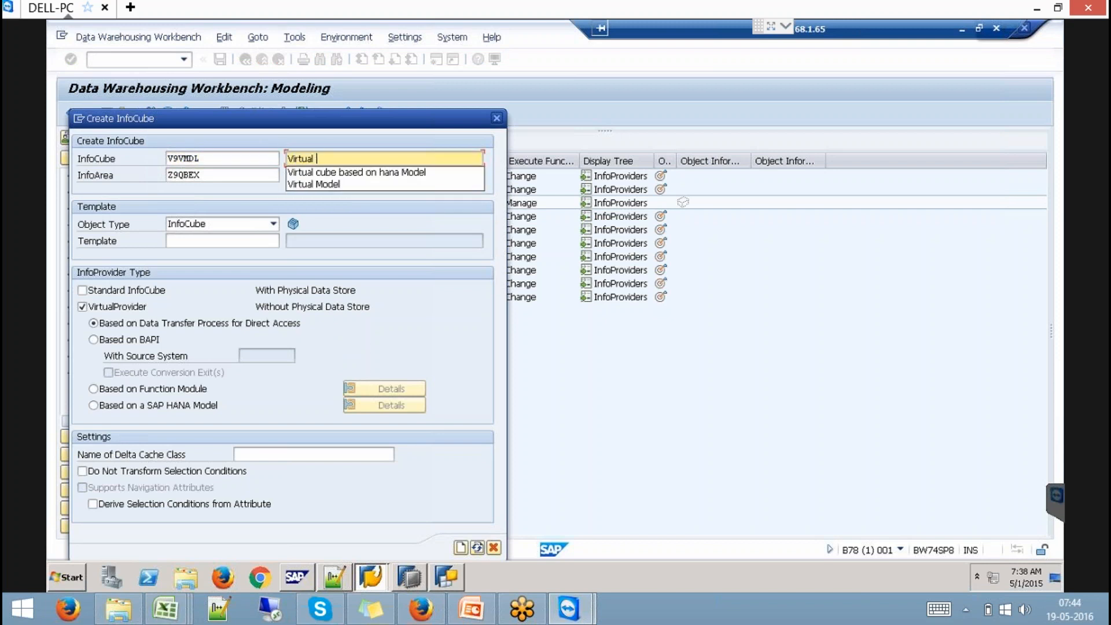
type("Cube bas")
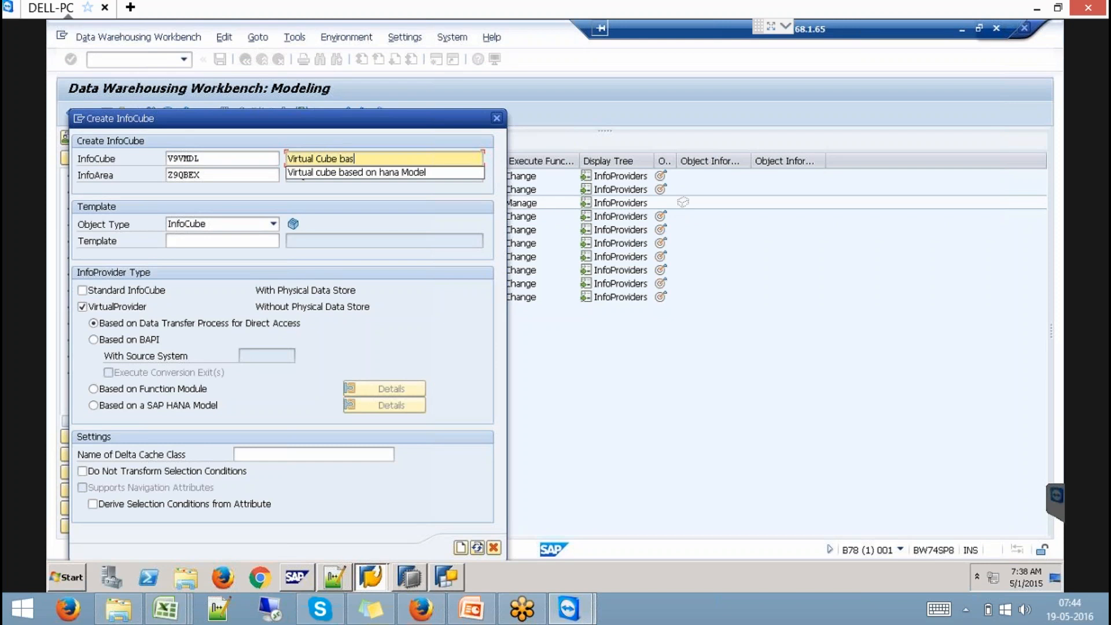
type("ed on Hana Model")
- Use ZC_V_HM as the template and base the VirtualProvider on a SAP HANA model
left_click(249, 241)
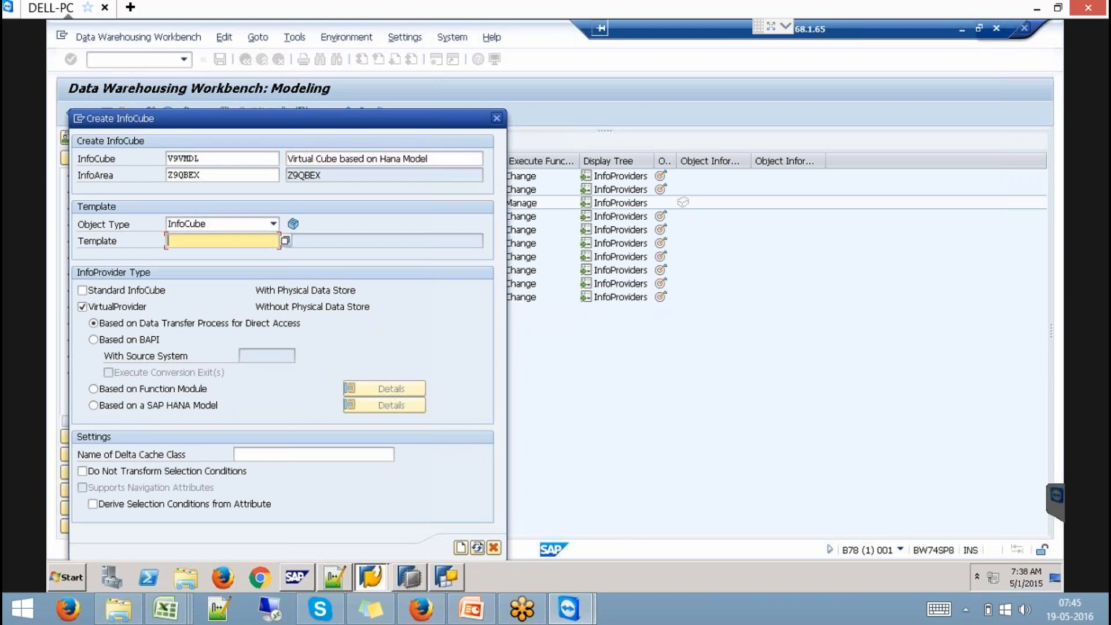
type("ZC_V_HM")
left_click(143, 409)
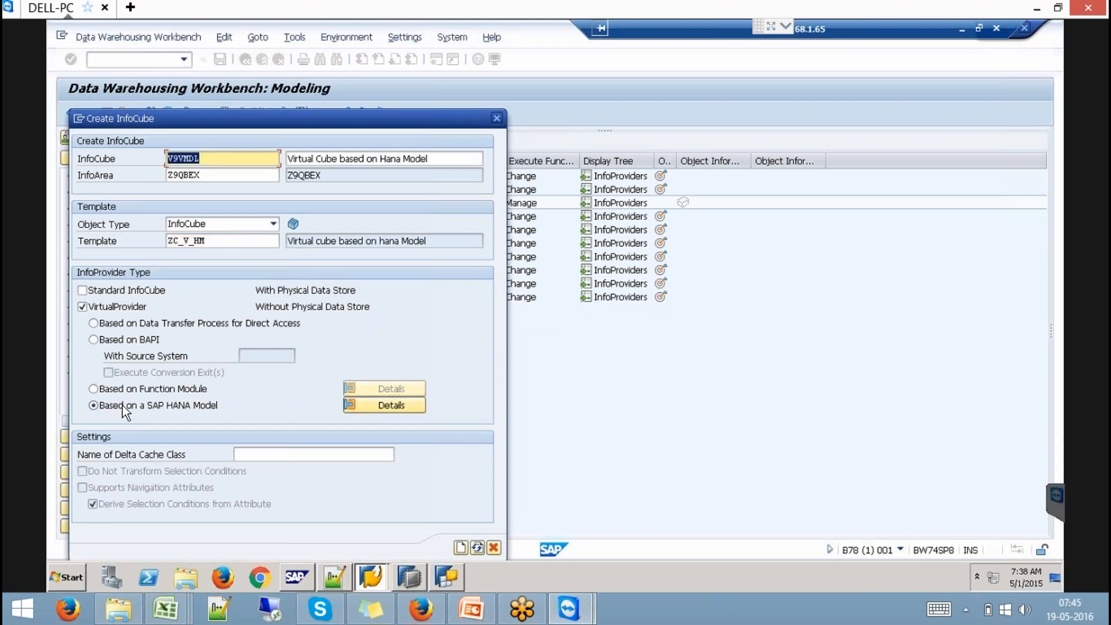
- In the SAP HANA model details, first pick package sap.hana.democontent.epm.models
left_click(377, 406)
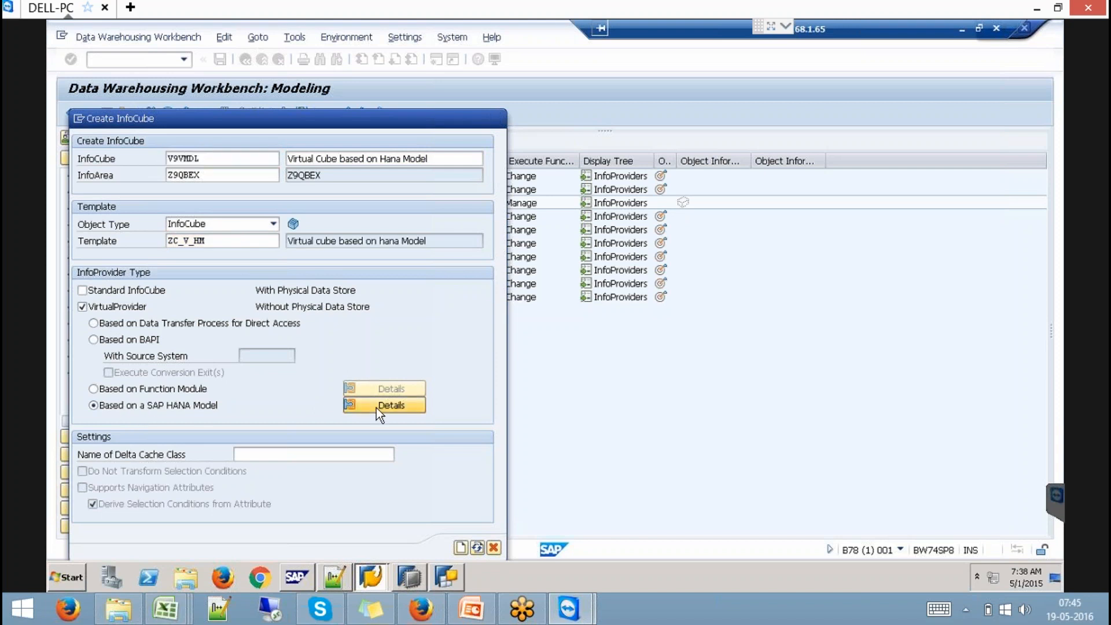
left_click(464, 262)
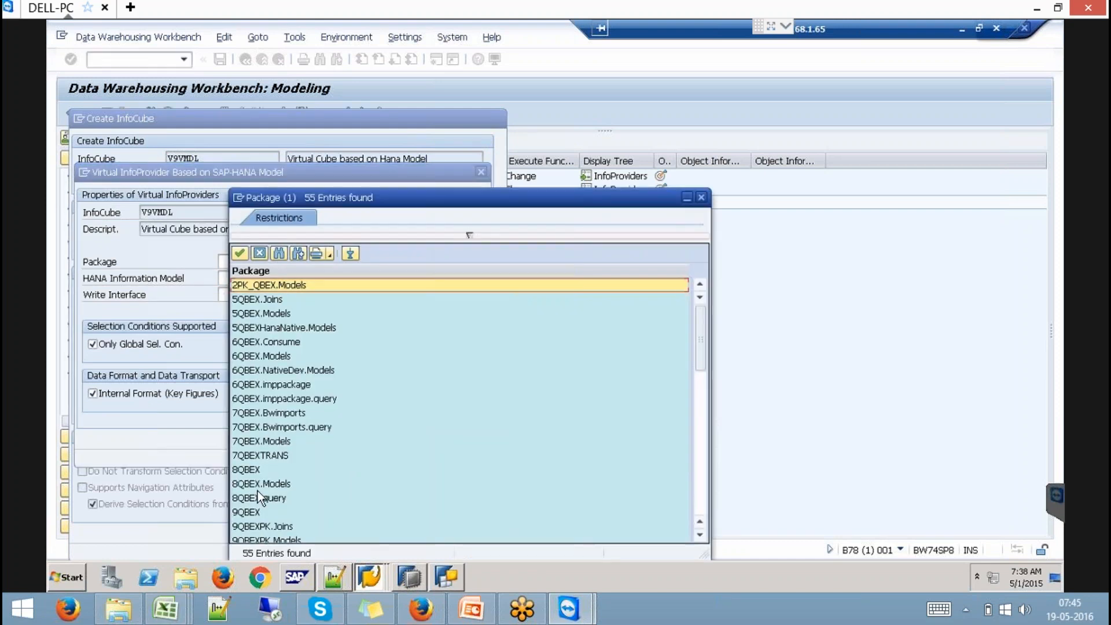
left_click(258, 493)
scroll(258, 491, "down", 5)
scroll(258, 491, "down", 3)
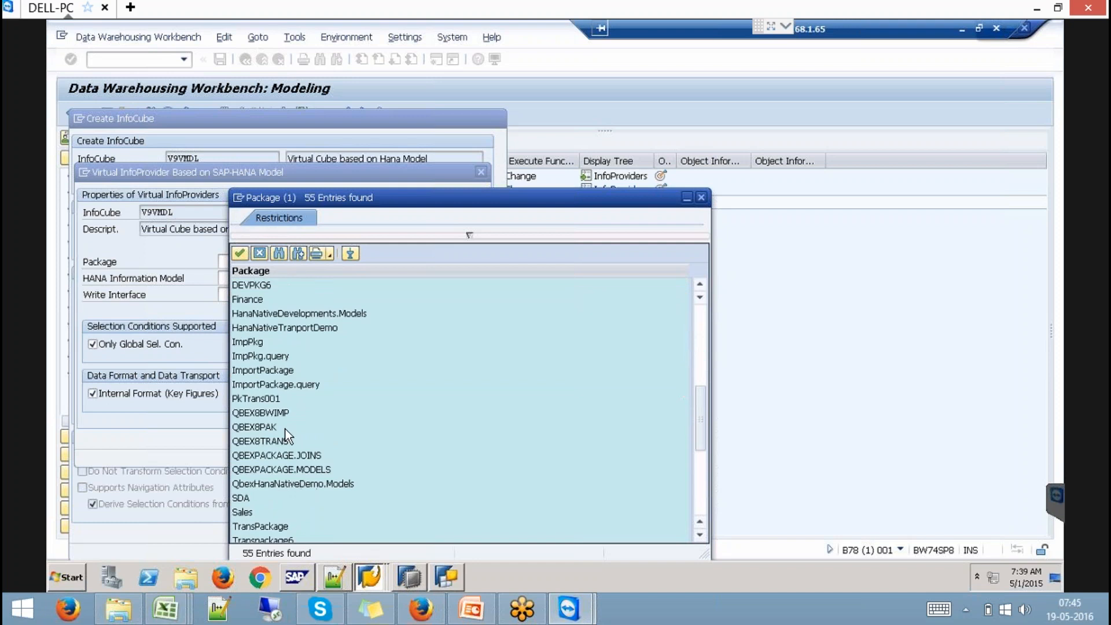
scroll(277, 528, "down", 1)
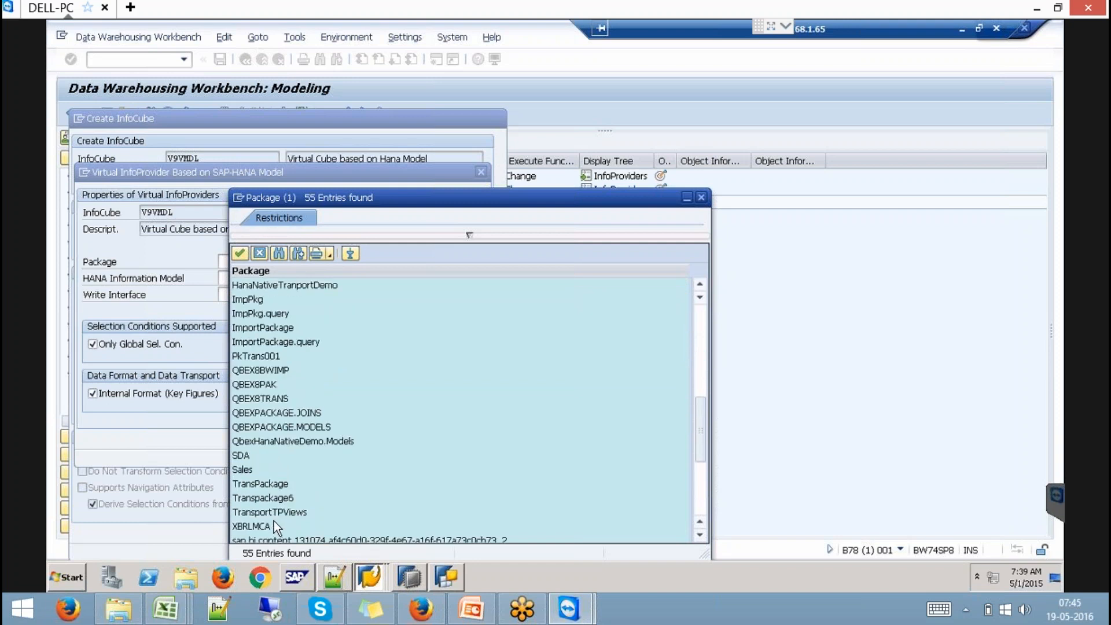
scroll(272, 514, "down", 2)
double_click(287, 512)
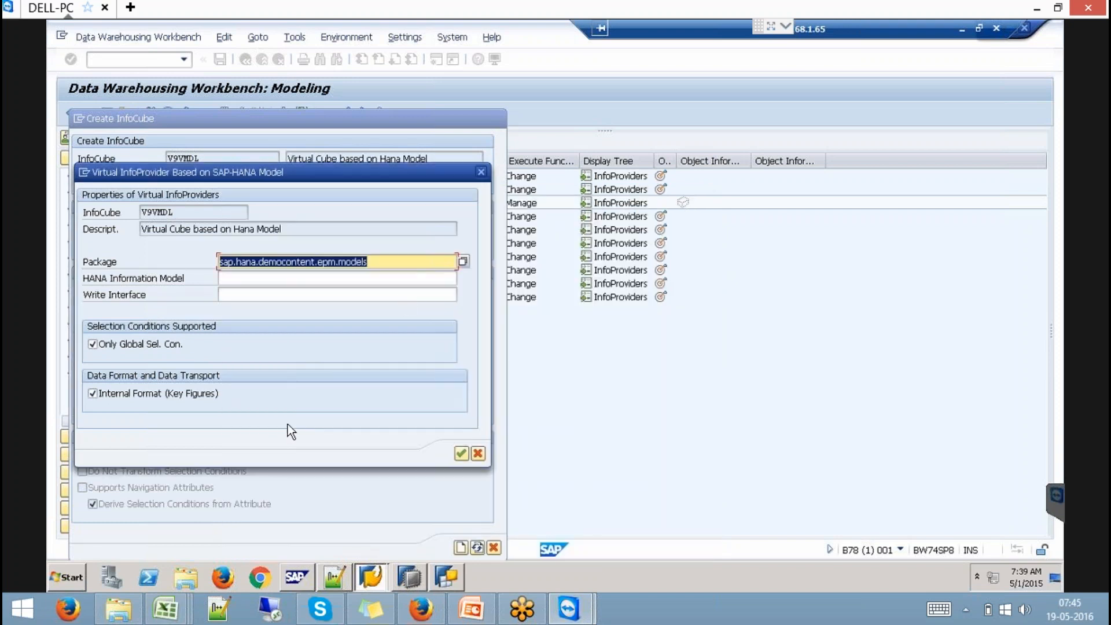
- Replace the package with TransportTPViews
left_click(464, 260)
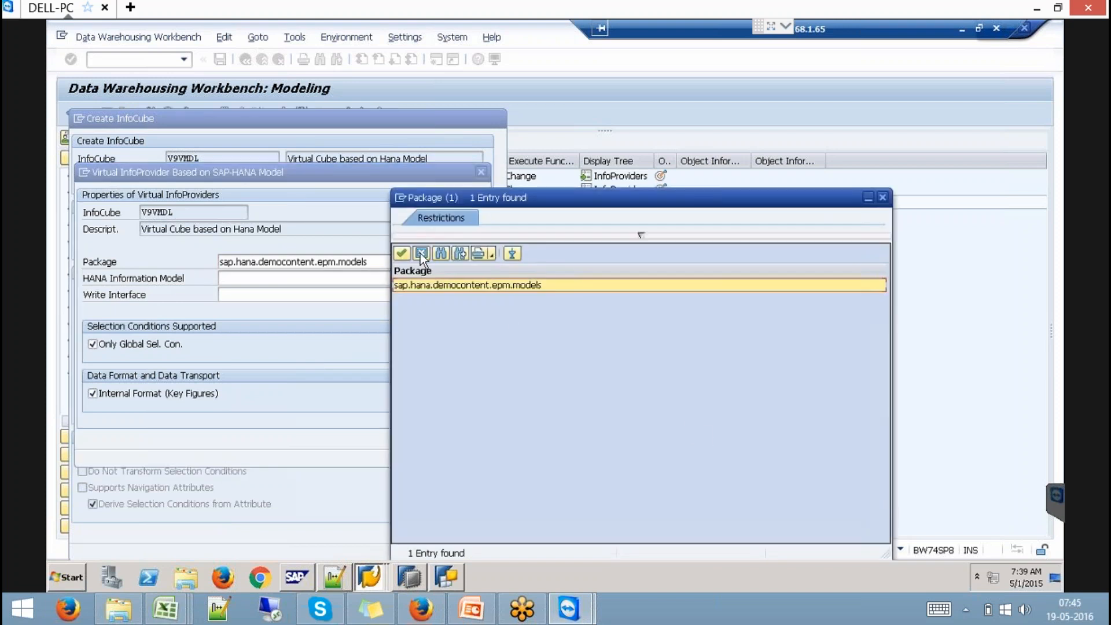
left_click(421, 255)
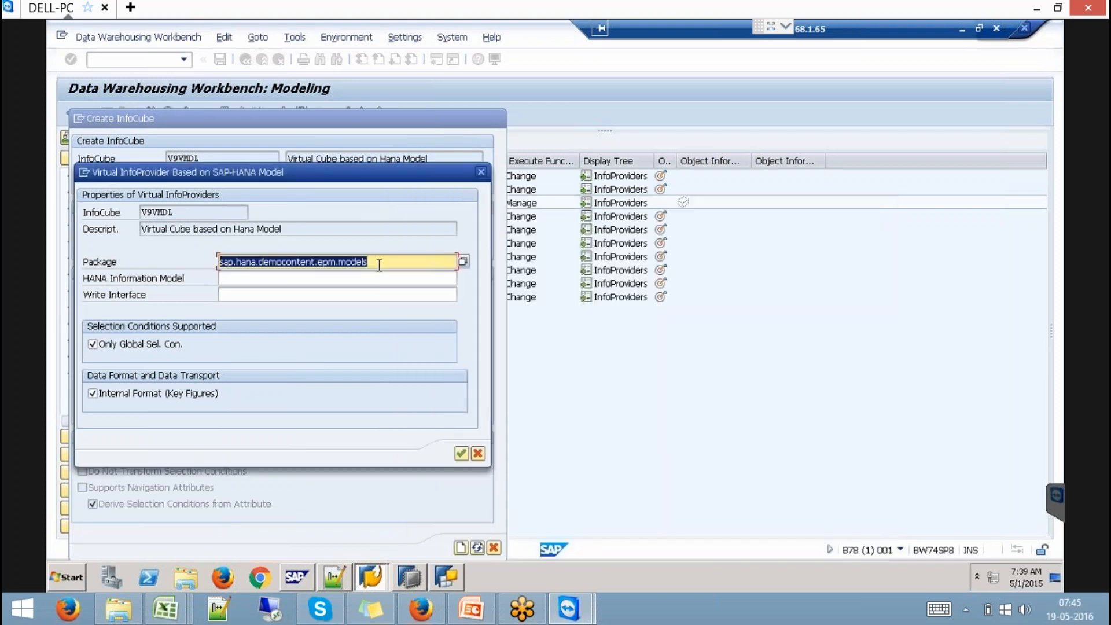
key("Delete")
left_click(464, 261)
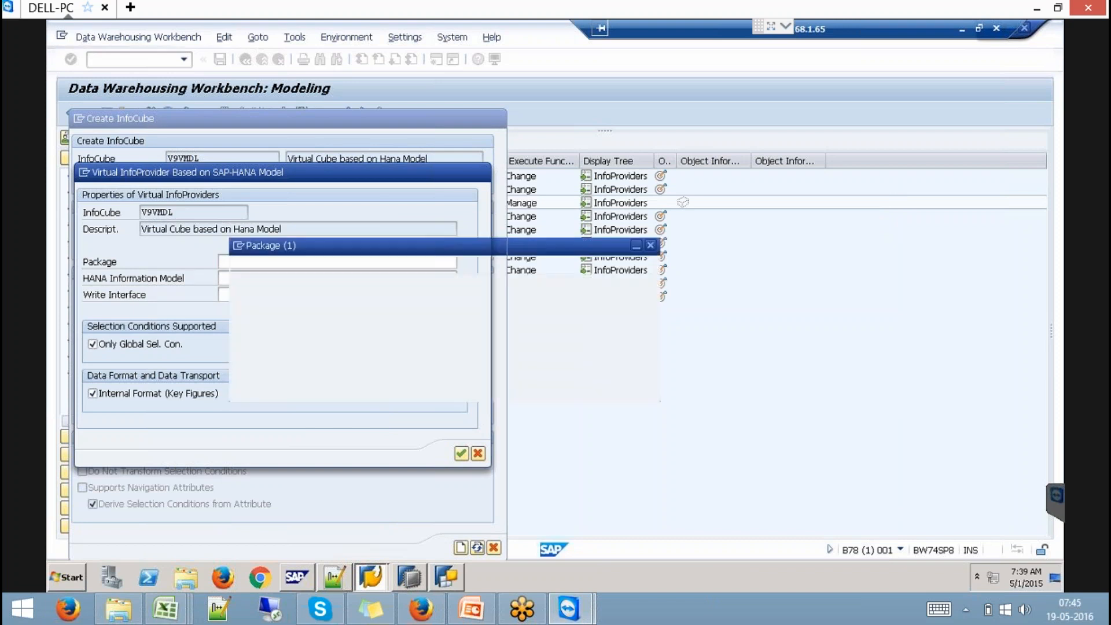
left_click(702, 491)
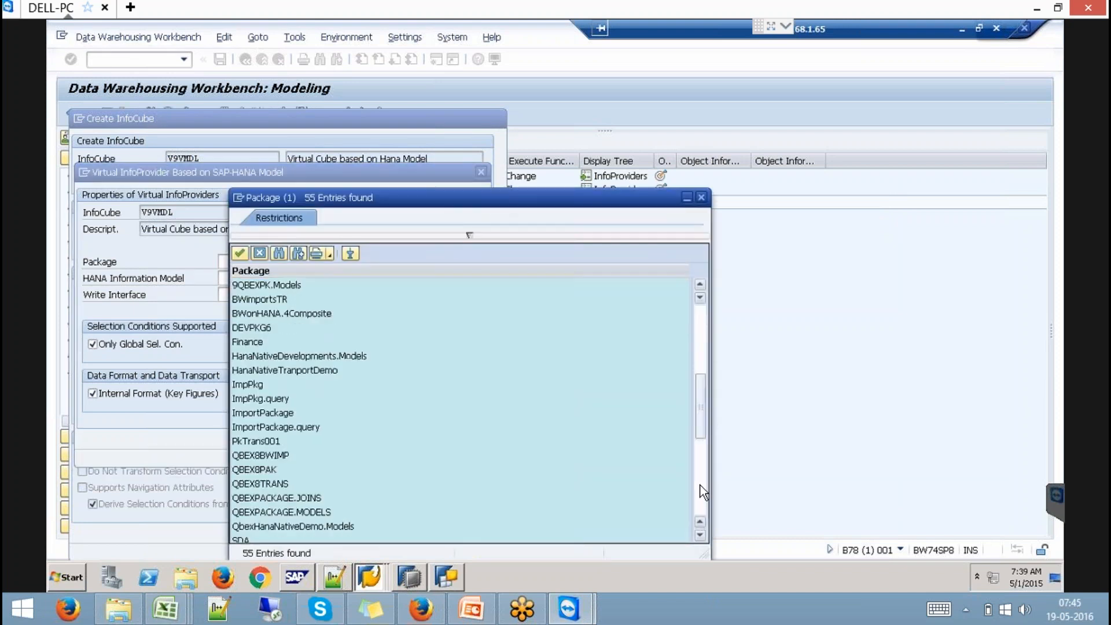
left_click(703, 491)
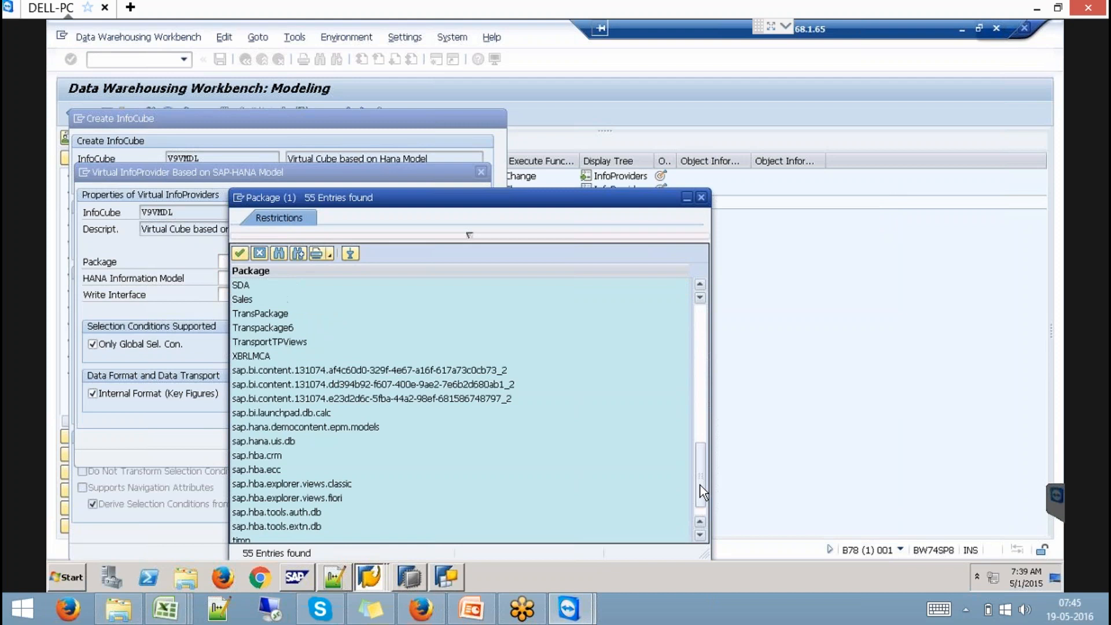
double_click(270, 342)
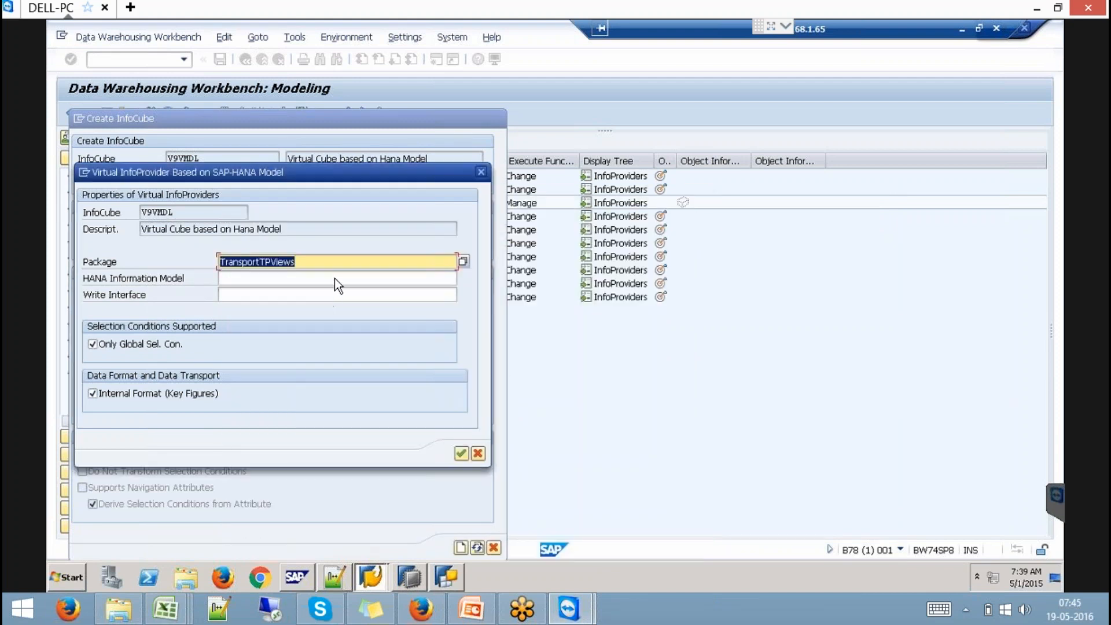
- Select HANA model YCV_SALESORDERS_009 and create the virtual cube
left_click(334, 279)
left_click(463, 278)
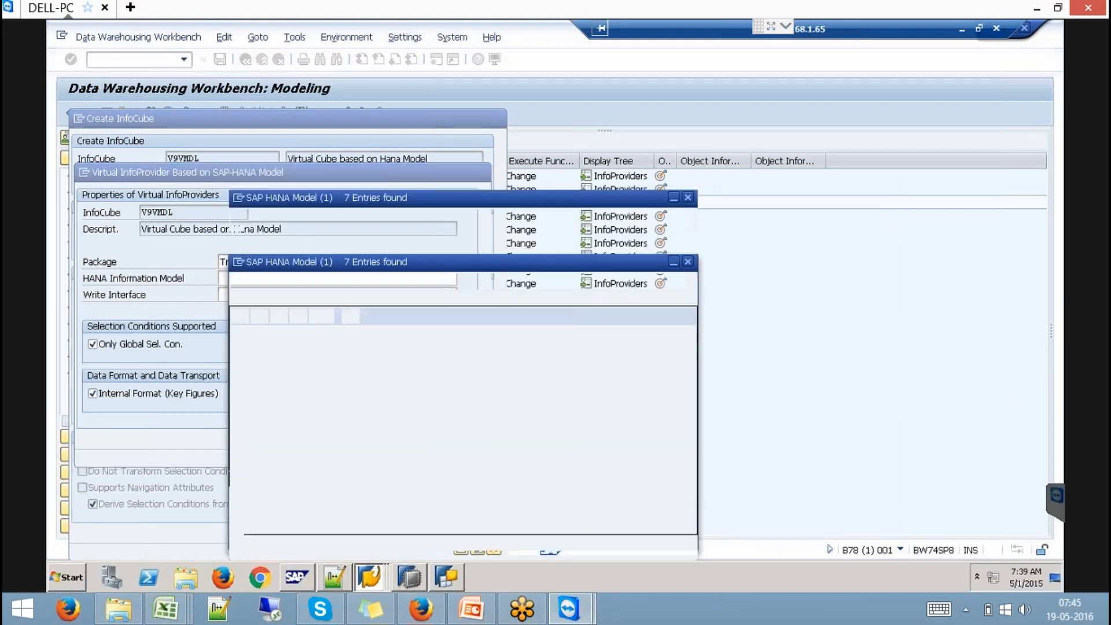
double_click(384, 315)
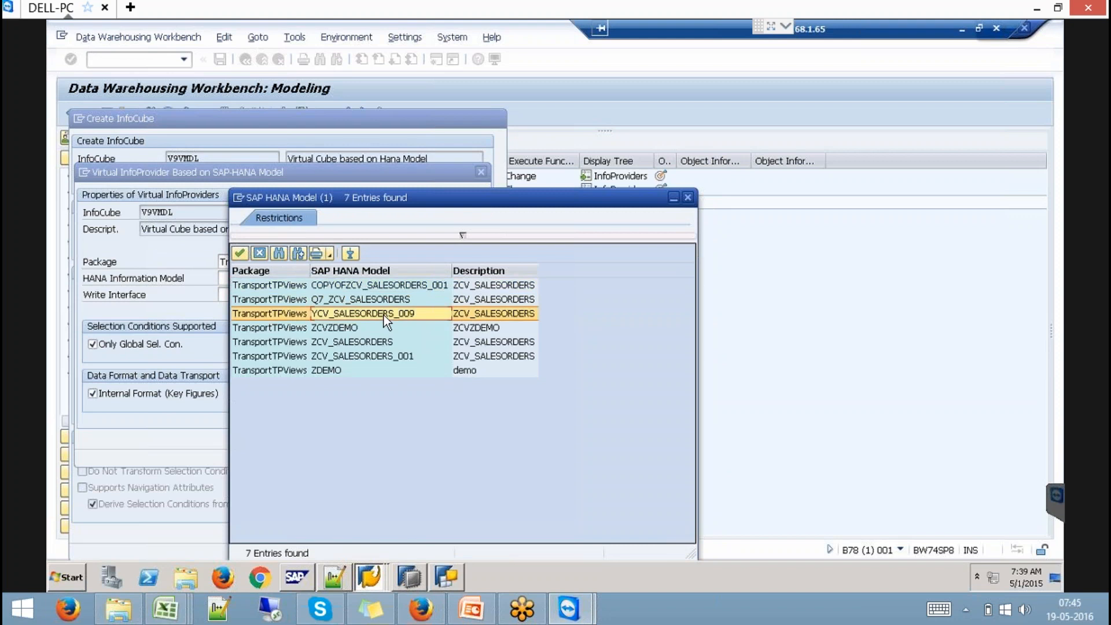
left_click(461, 454)
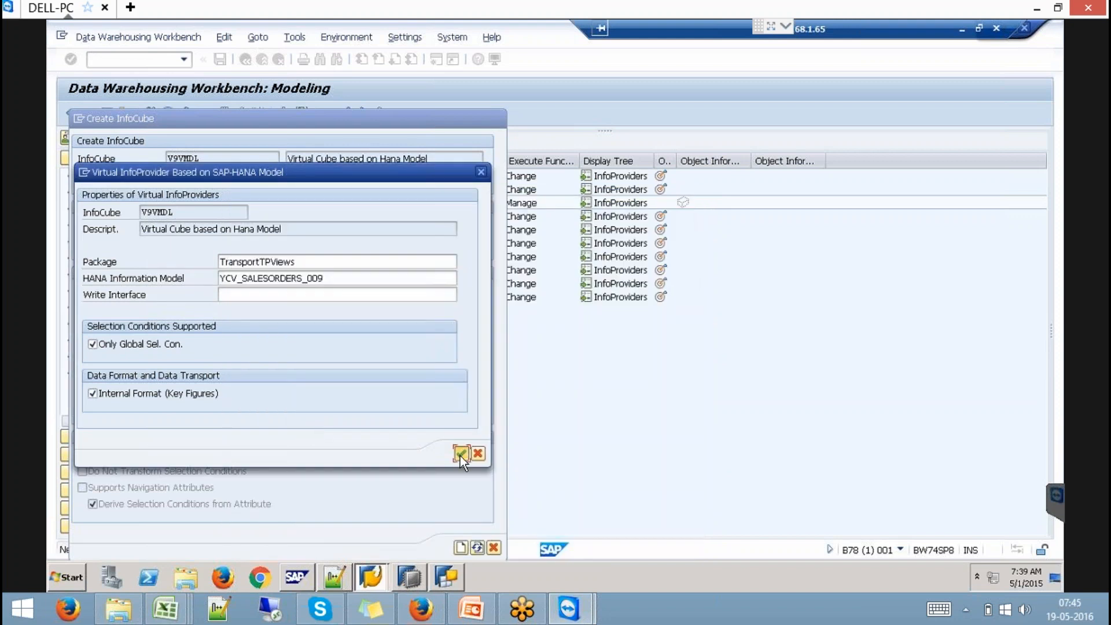
left_click(461, 547)
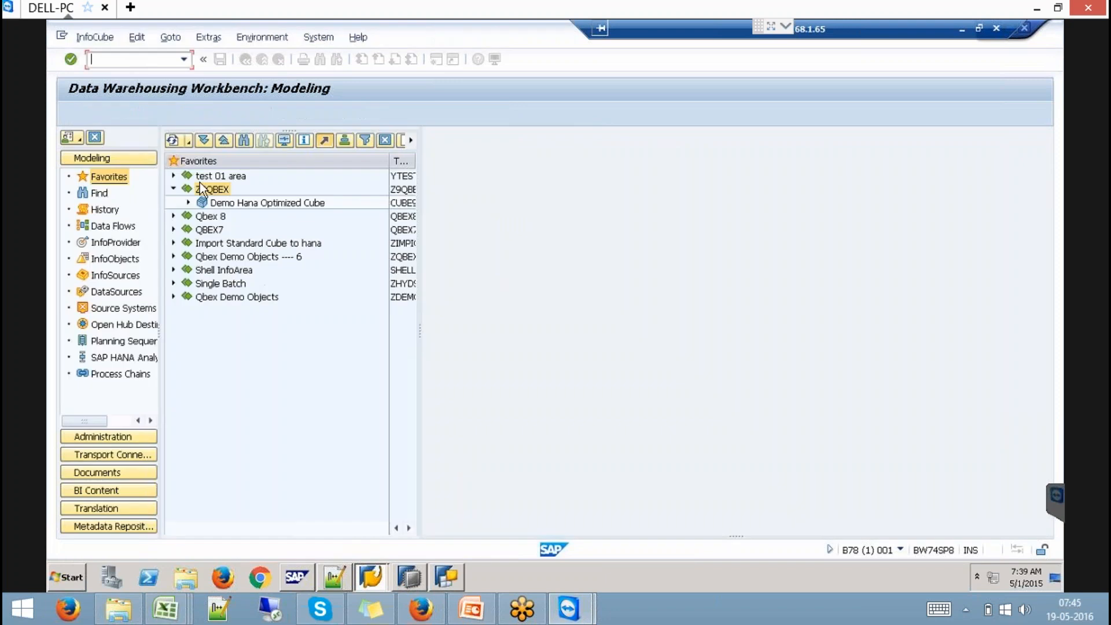
- Hide the navigator and expand Dimension 1 to show Customer, Product, Contract No and SalesOrder No
left_click(106, 113)
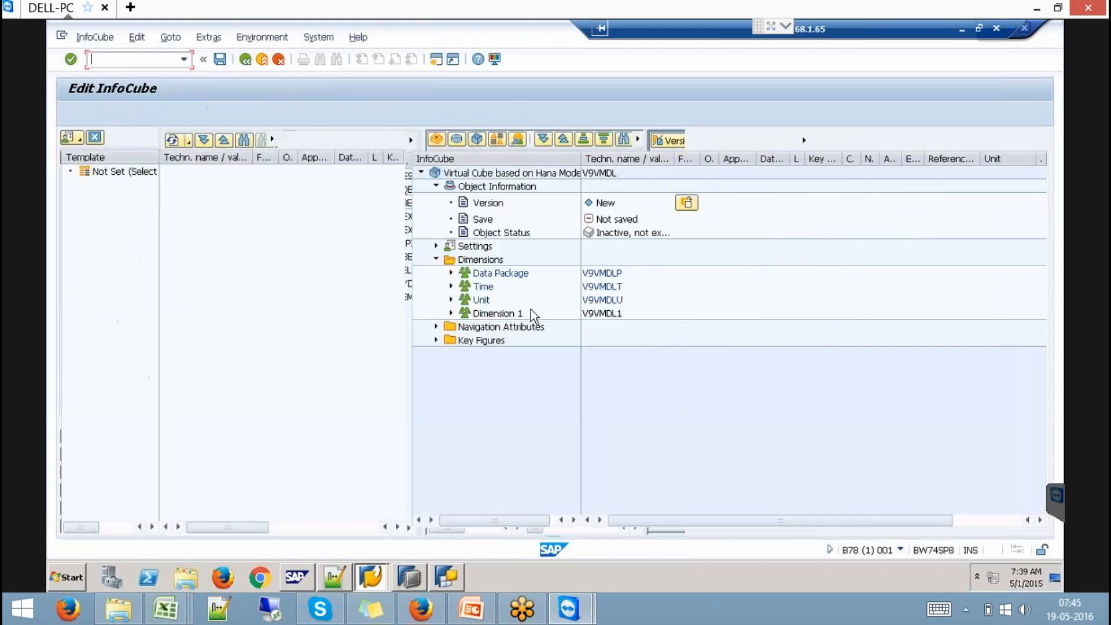
left_click(451, 315)
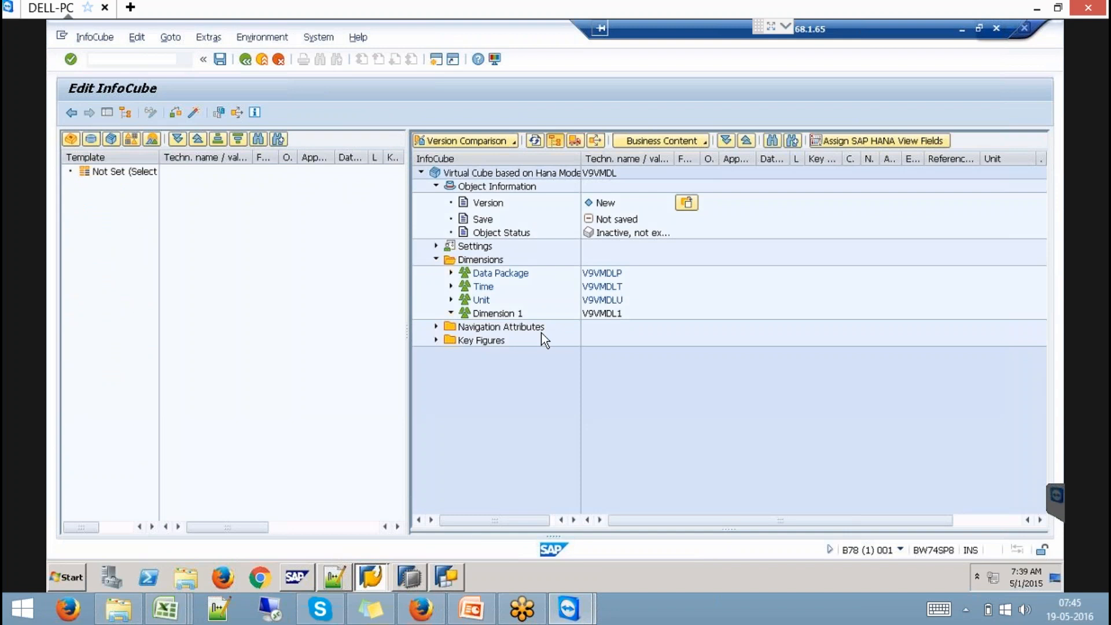
mouse_move(297, 578)
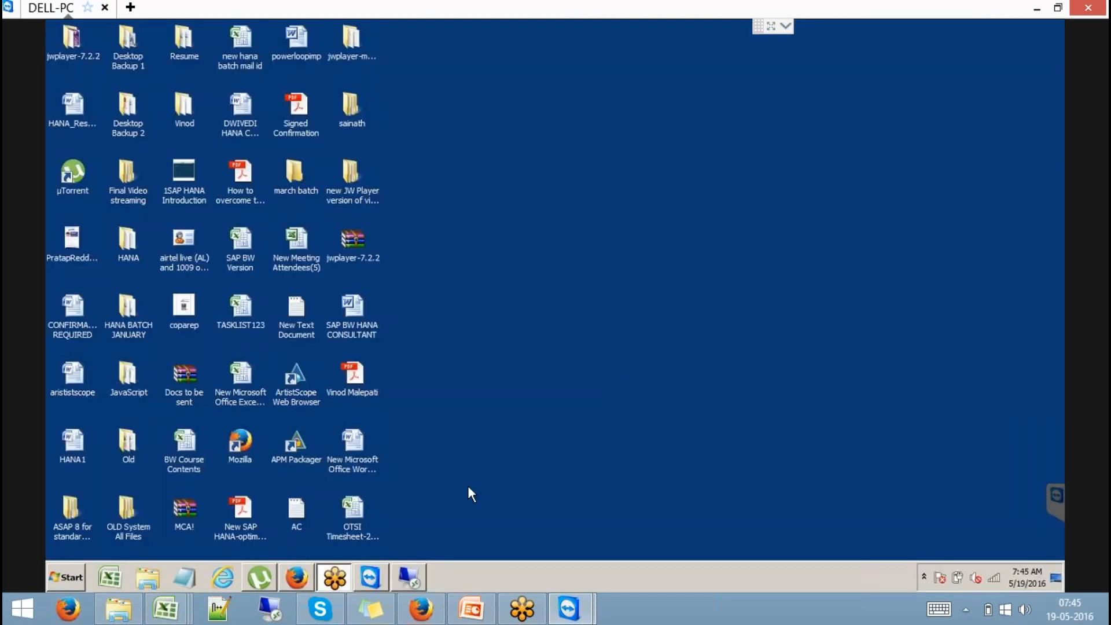
- Restore the remote SAP window, then close the TeamViewer remote session
left_click(412, 572)
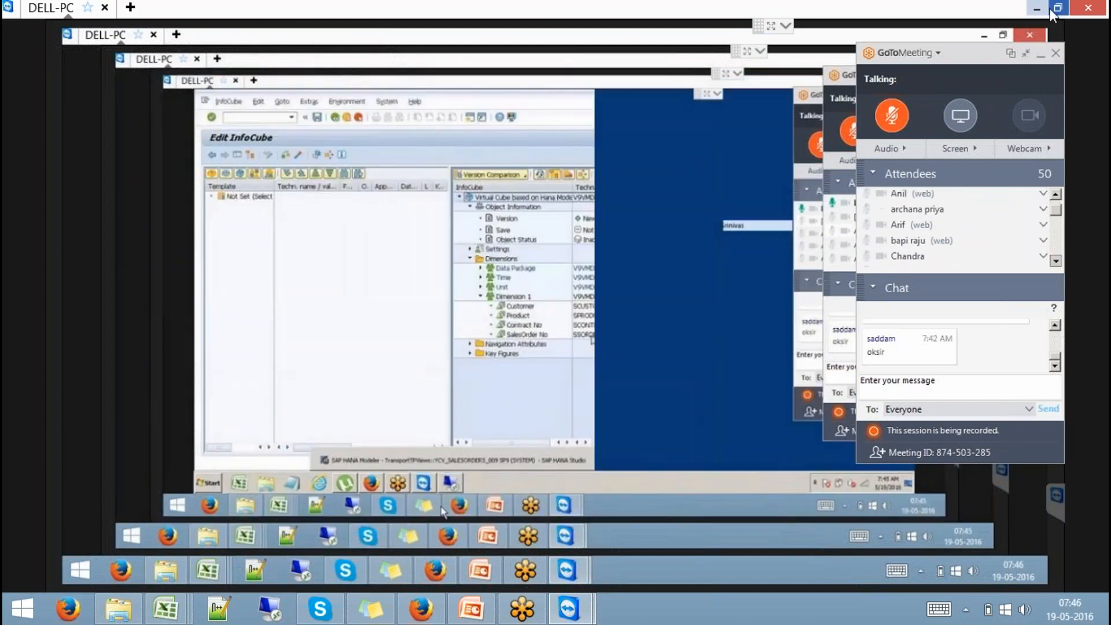
left_click(1088, 8)
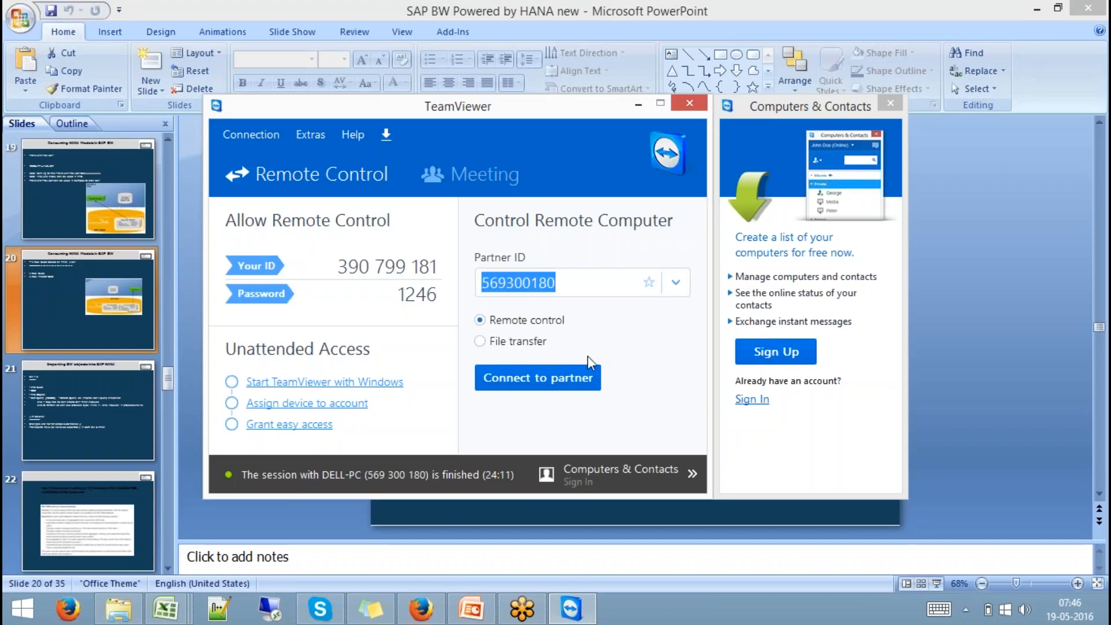
- Reconnect and authenticate to DELL-PC, end that session, then launch Remote Desktop Connection
left_click(569, 377)
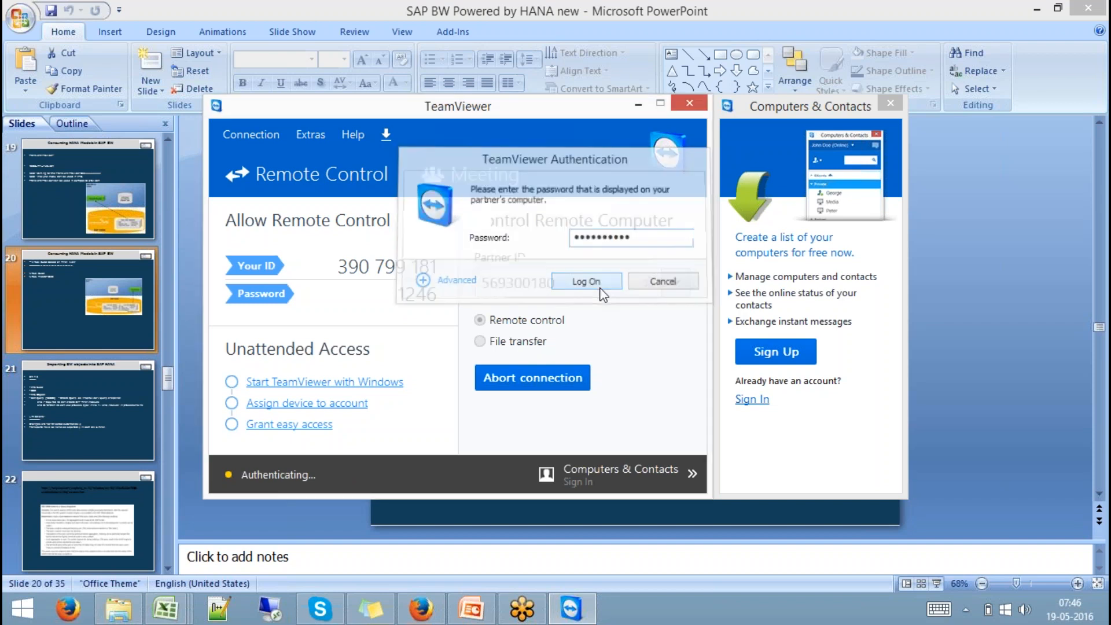
left_click(602, 287)
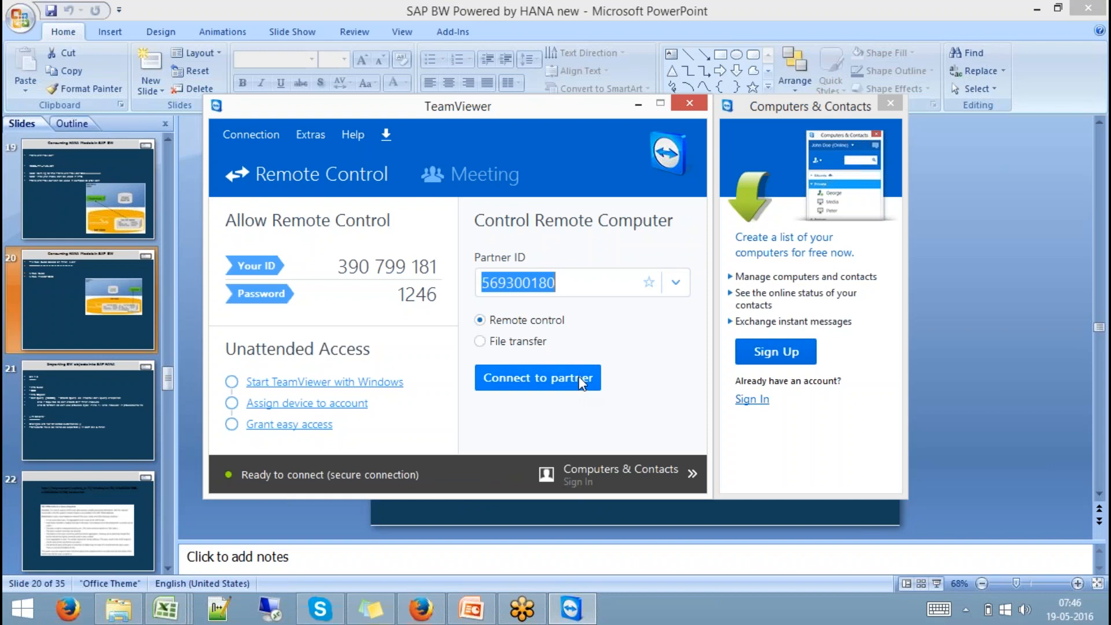
left_click(582, 384)
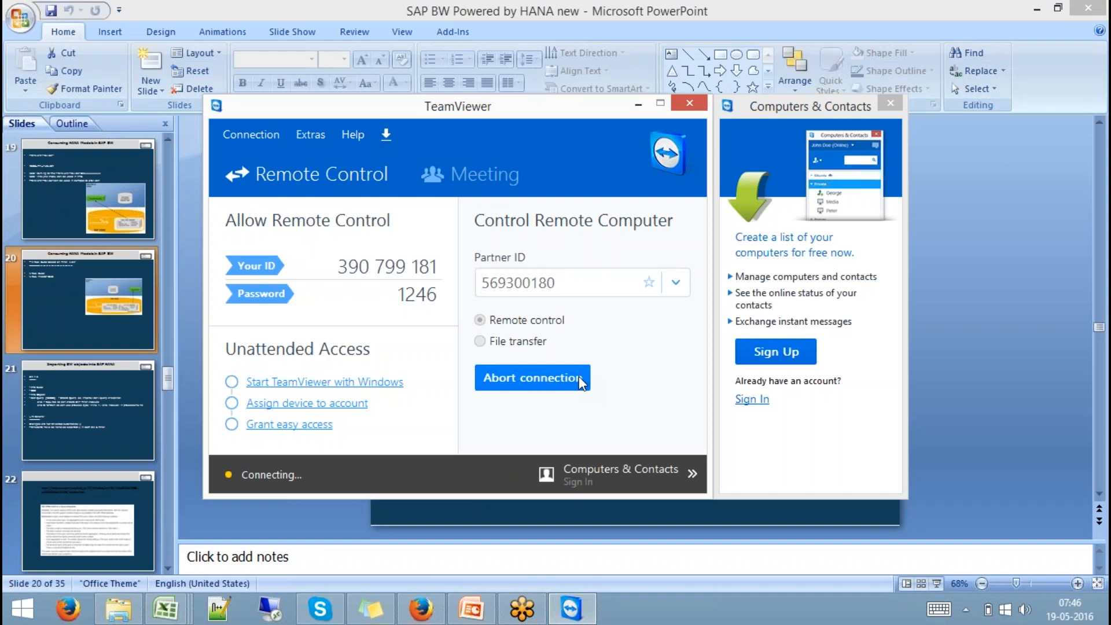
left_click(599, 283)
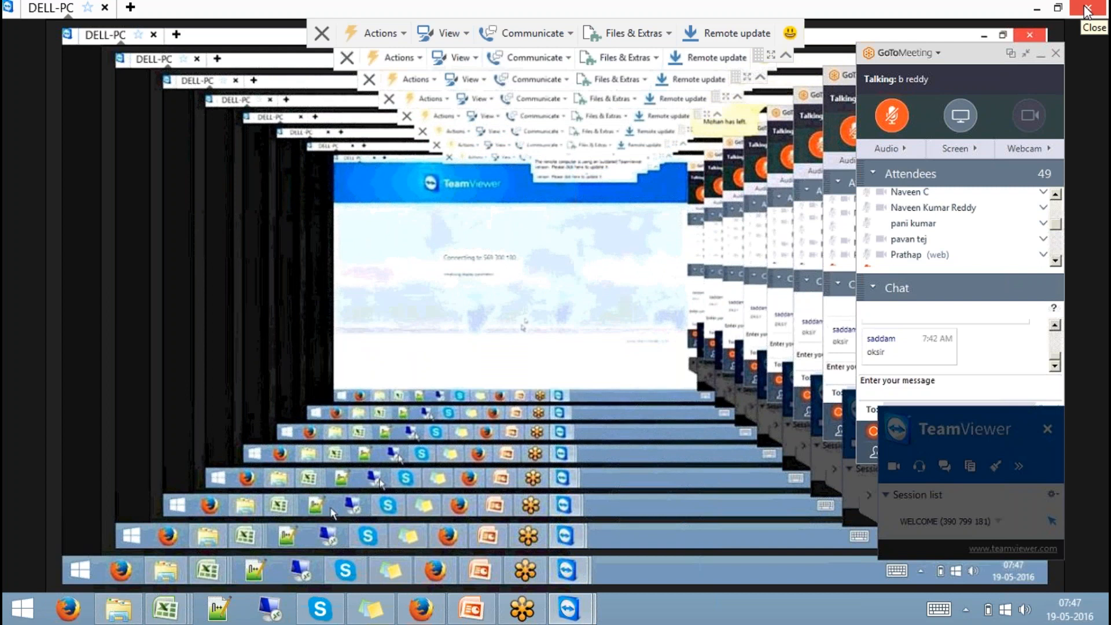
left_click(1087, 8)
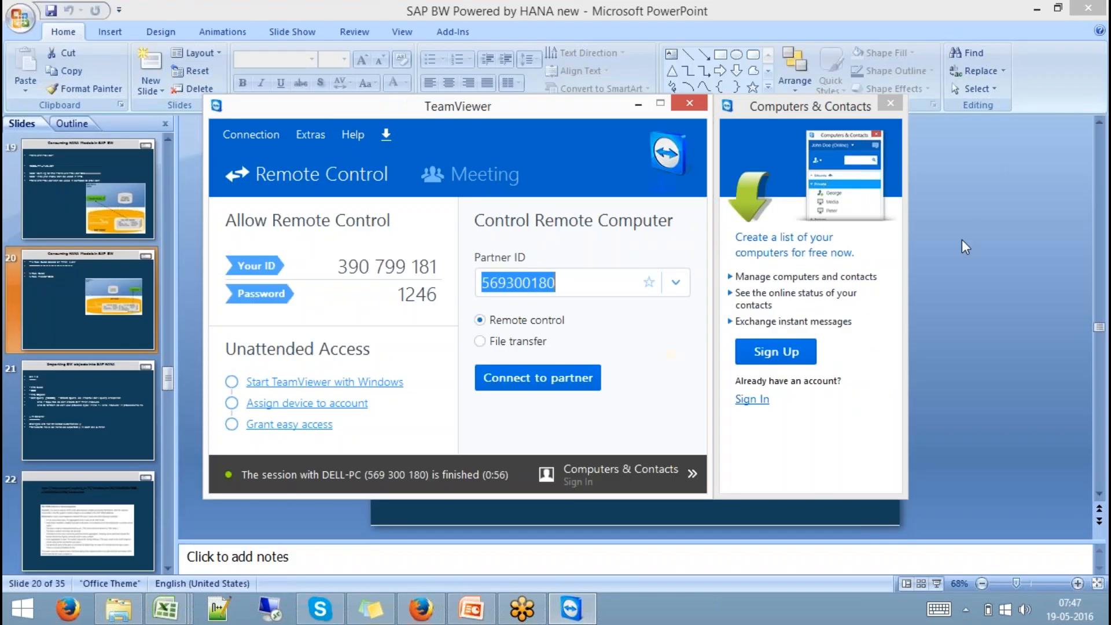
left_click(275, 606)
- Connect to the SAP server with the account password and accept the certificate warning
left_click(617, 284)
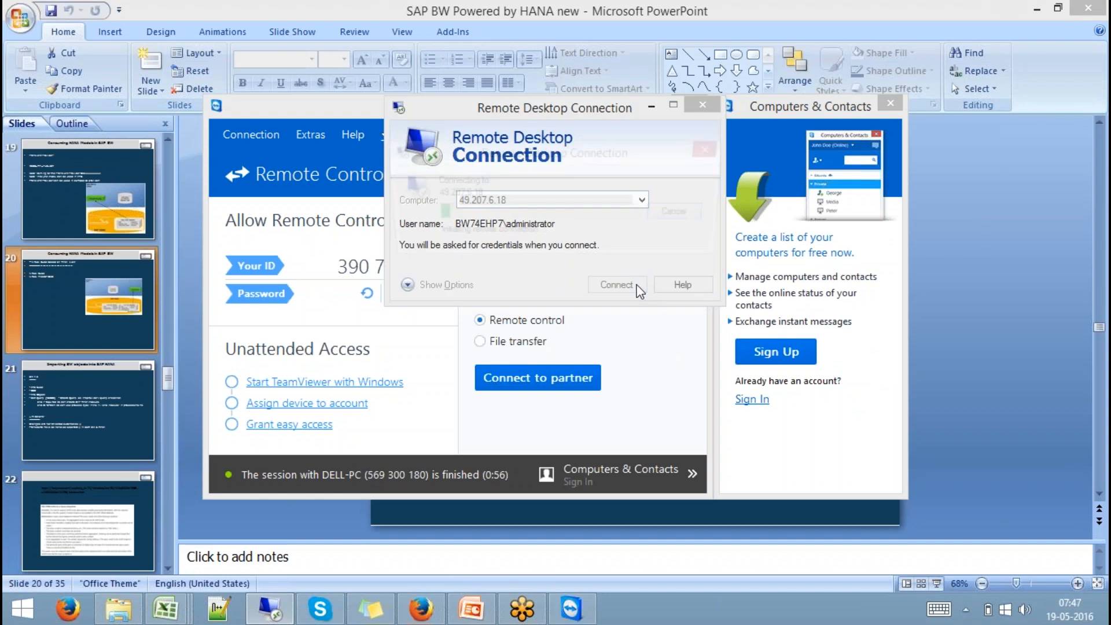
type("•")
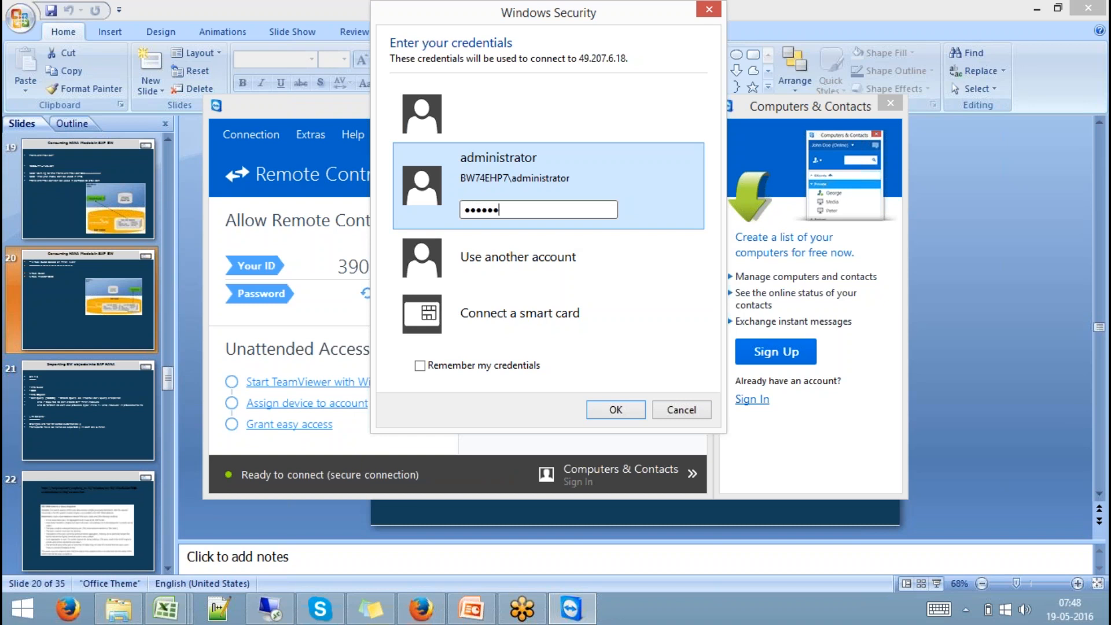
type("•••••••••")
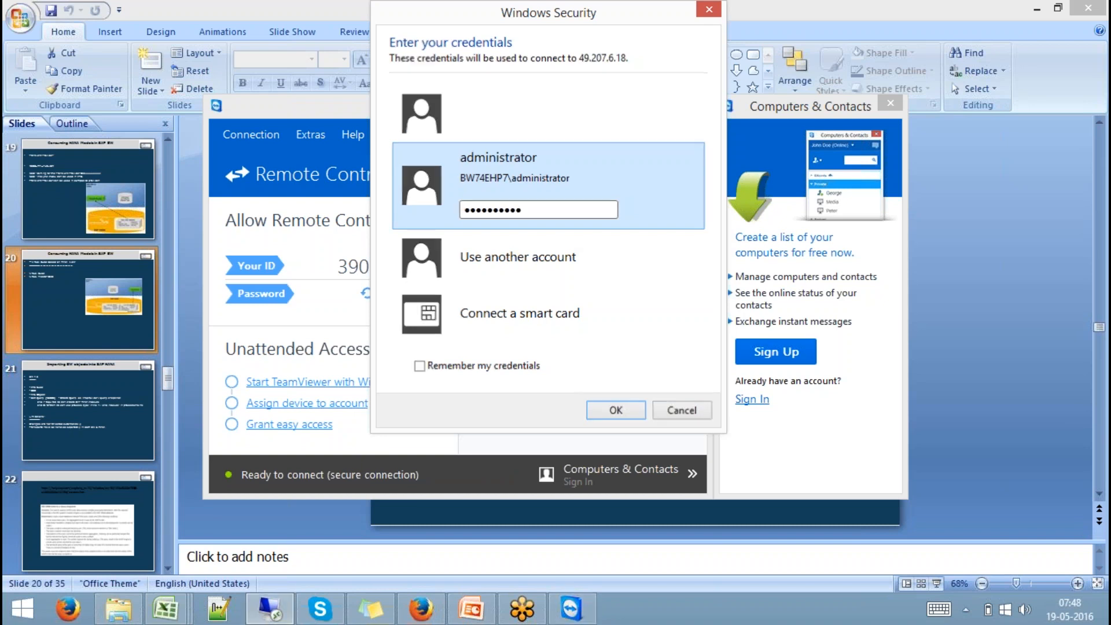
key("Return")
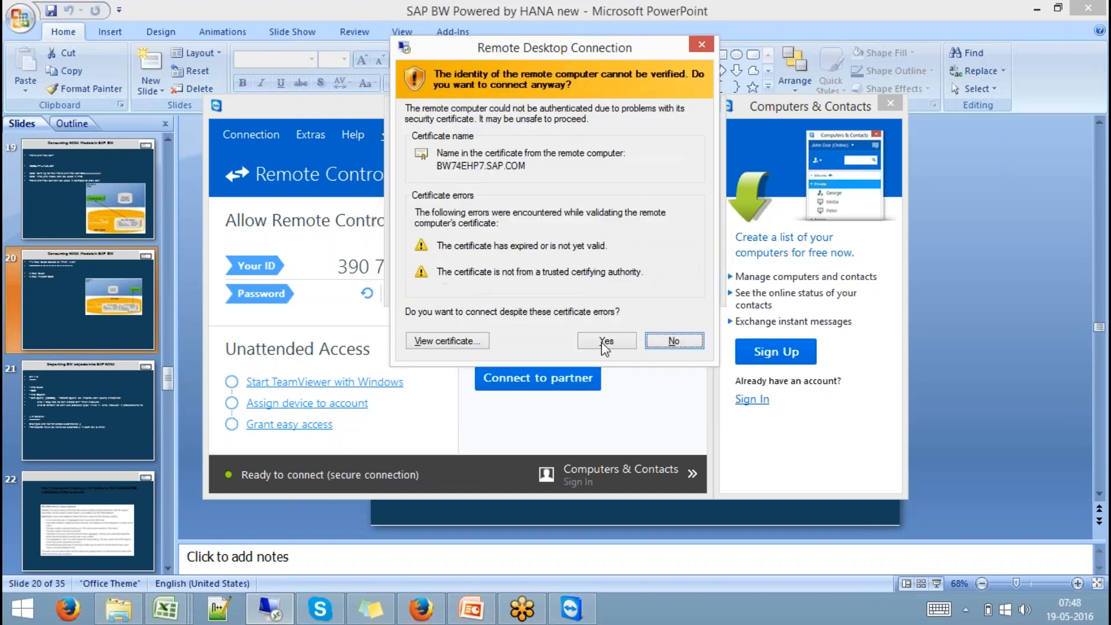
left_click(603, 334)
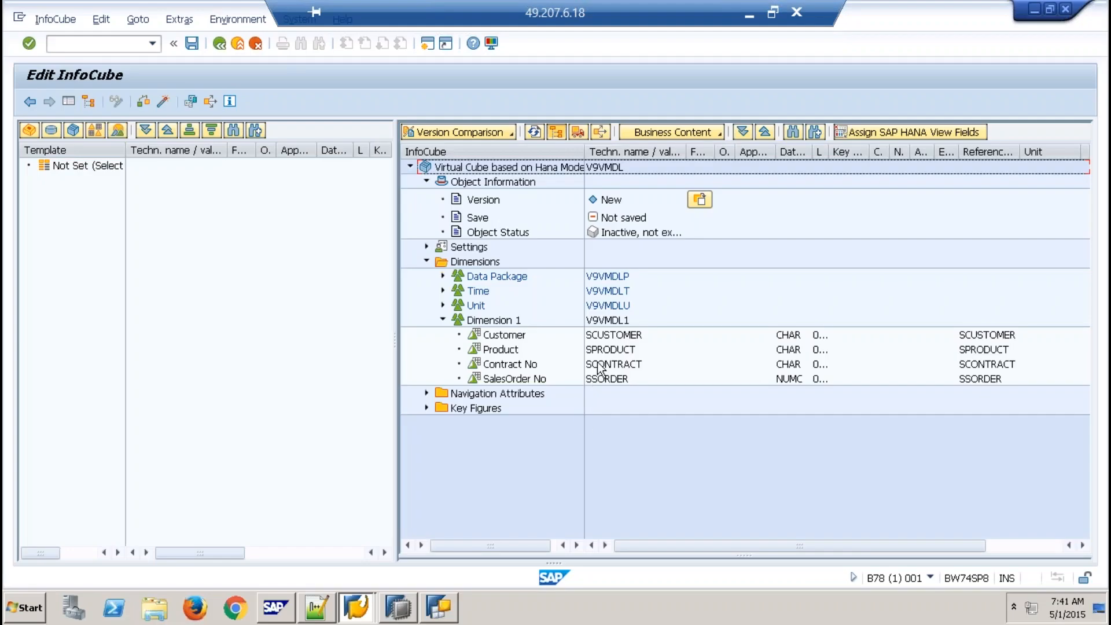
- Expand Key Figures to show SalesOrder Qty and open Customer's Provider-Specific Properties (HANA attribute CNO)
left_click(618, 348)
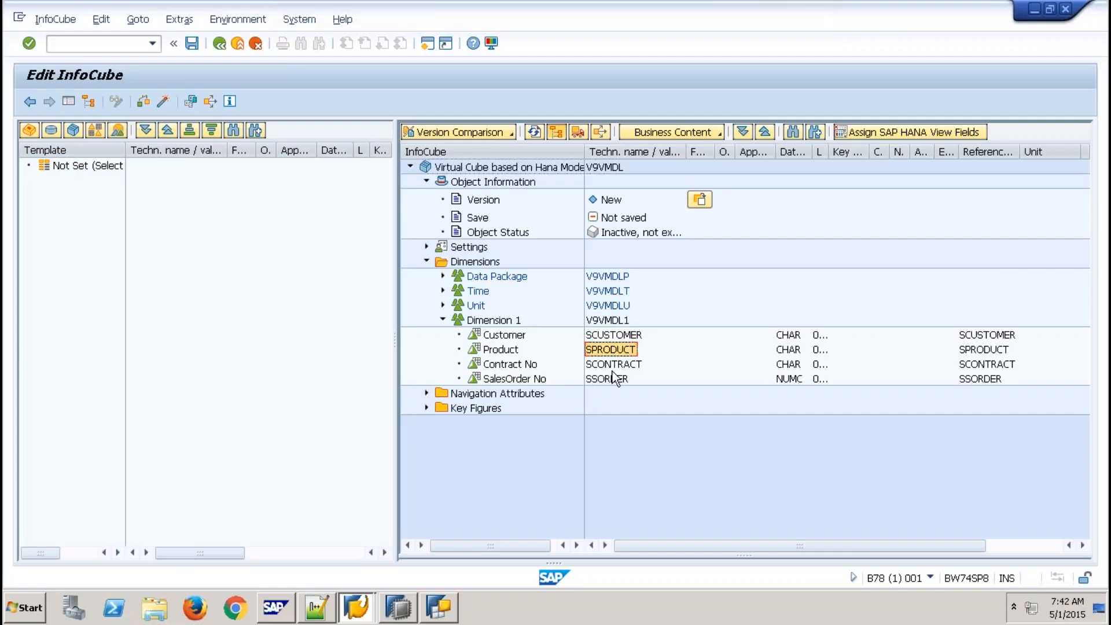
left_click(613, 369)
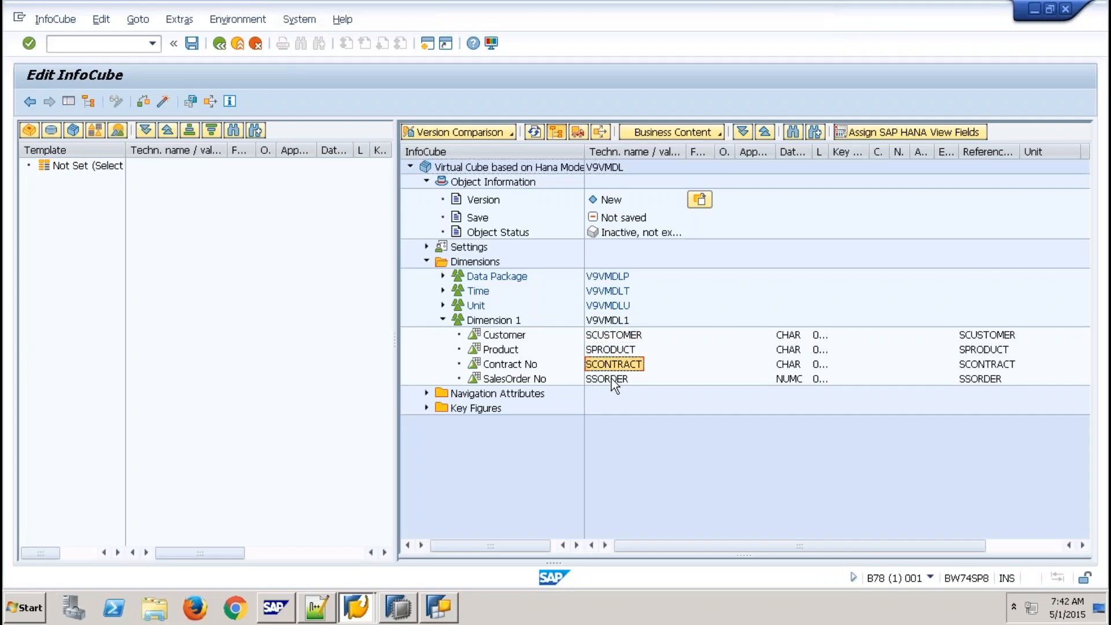
left_click(426, 408)
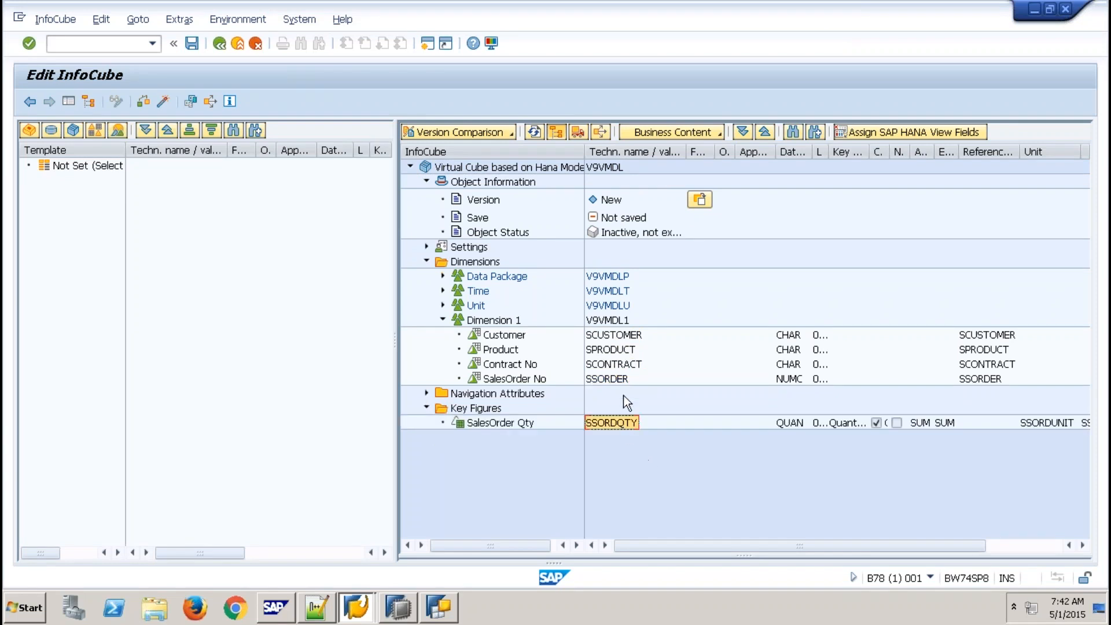
left_click(622, 336)
left_click(615, 351)
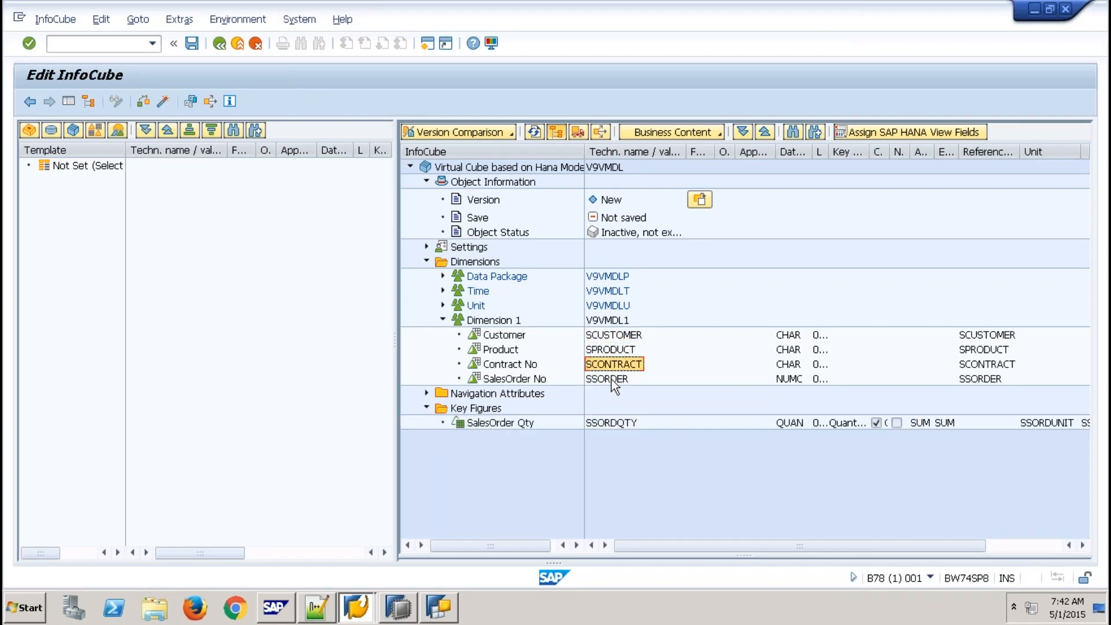
right_click(501, 338)
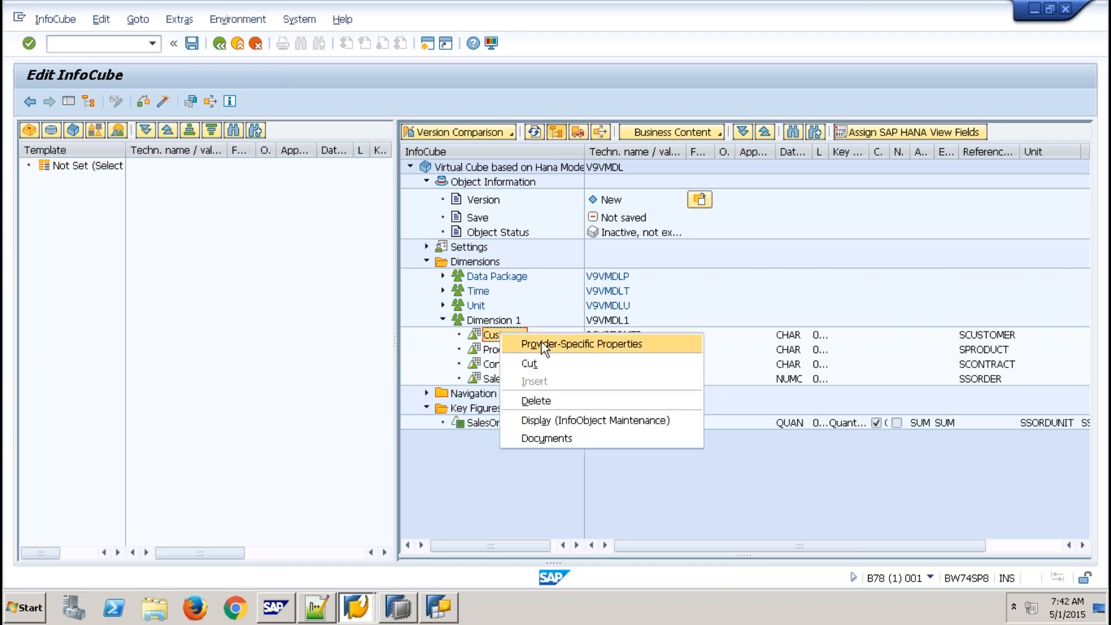
left_click(540, 344)
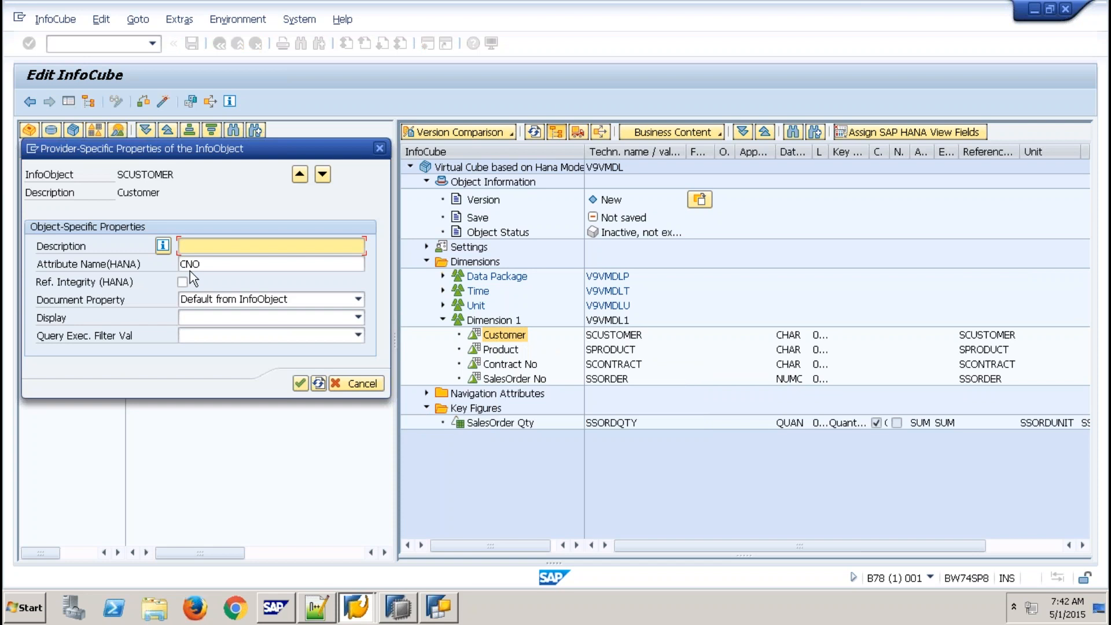
- Review the Customer (CNO) and Product HANA attribute names and confirm them unchanged
left_click(211, 264)
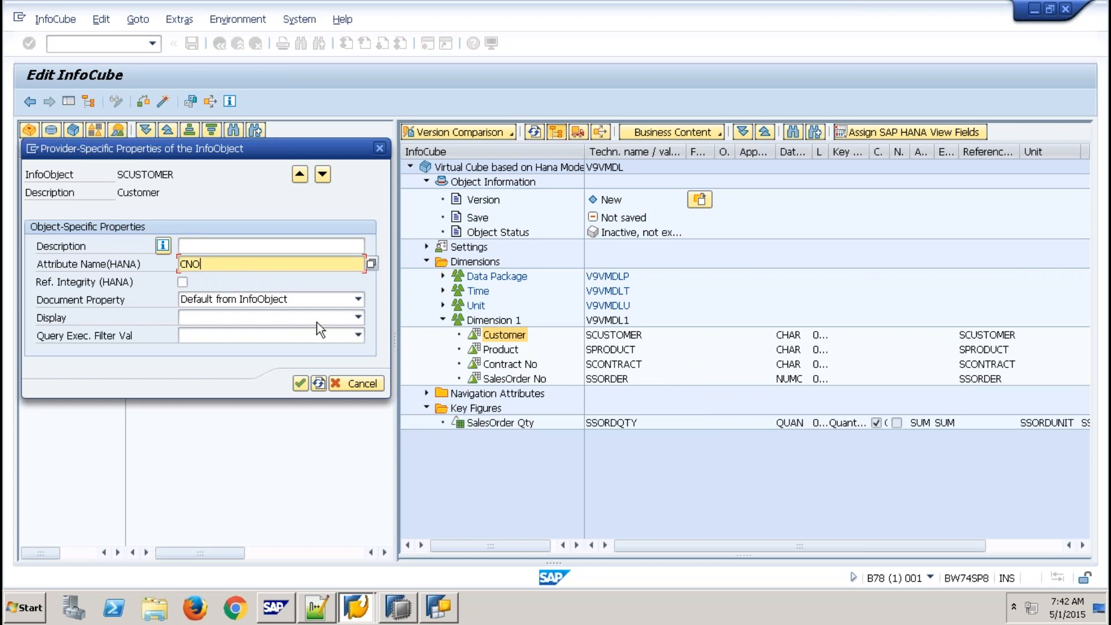
left_click(373, 387)
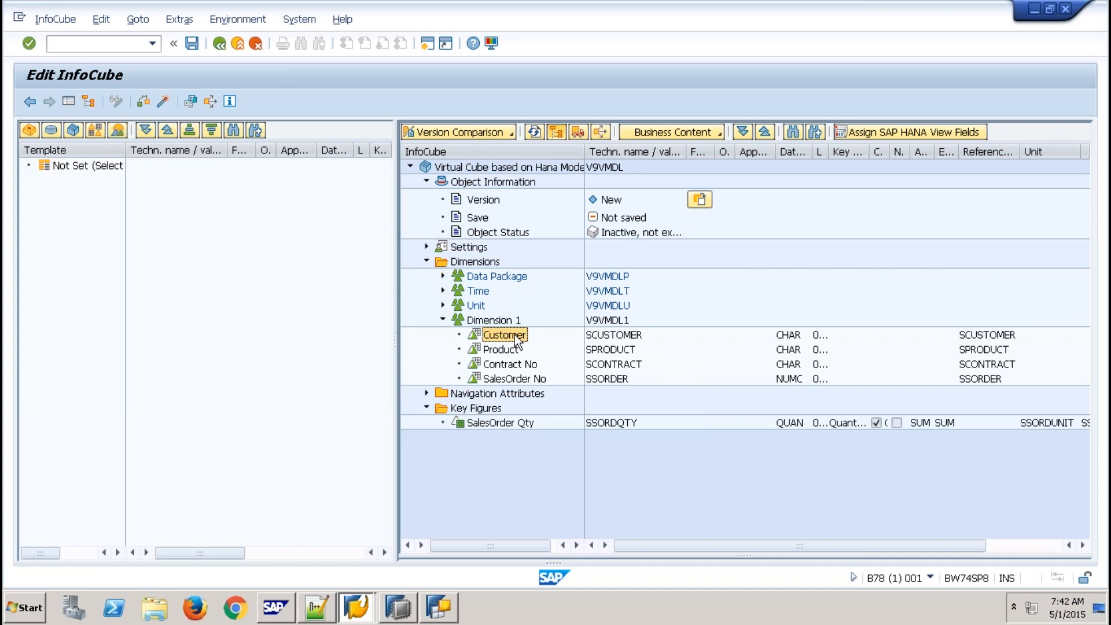
right_click(517, 341)
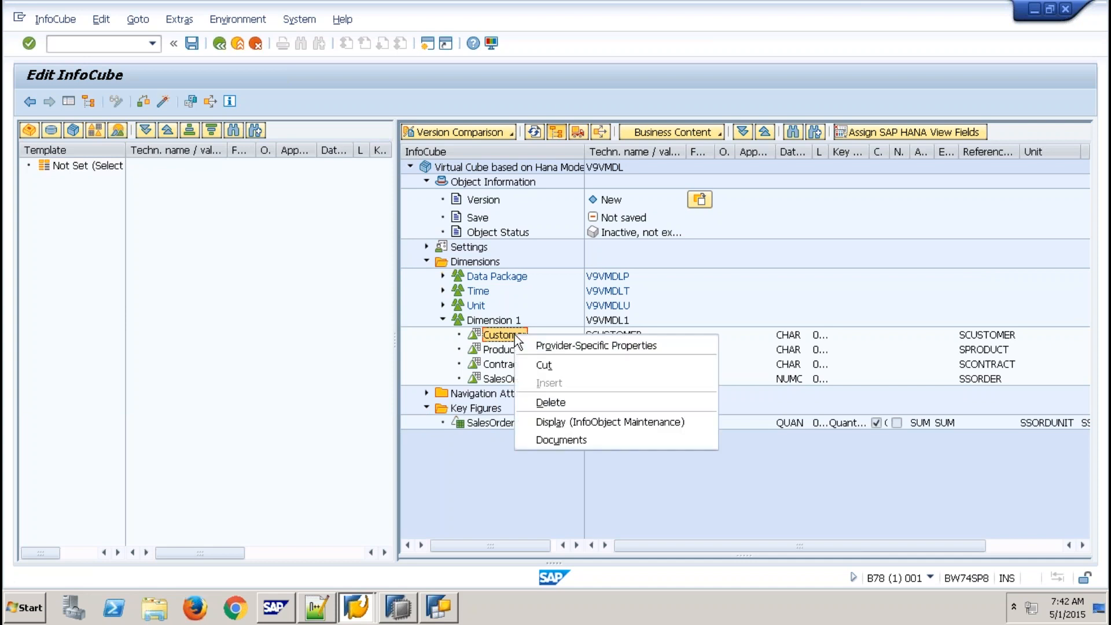
left_click(543, 346)
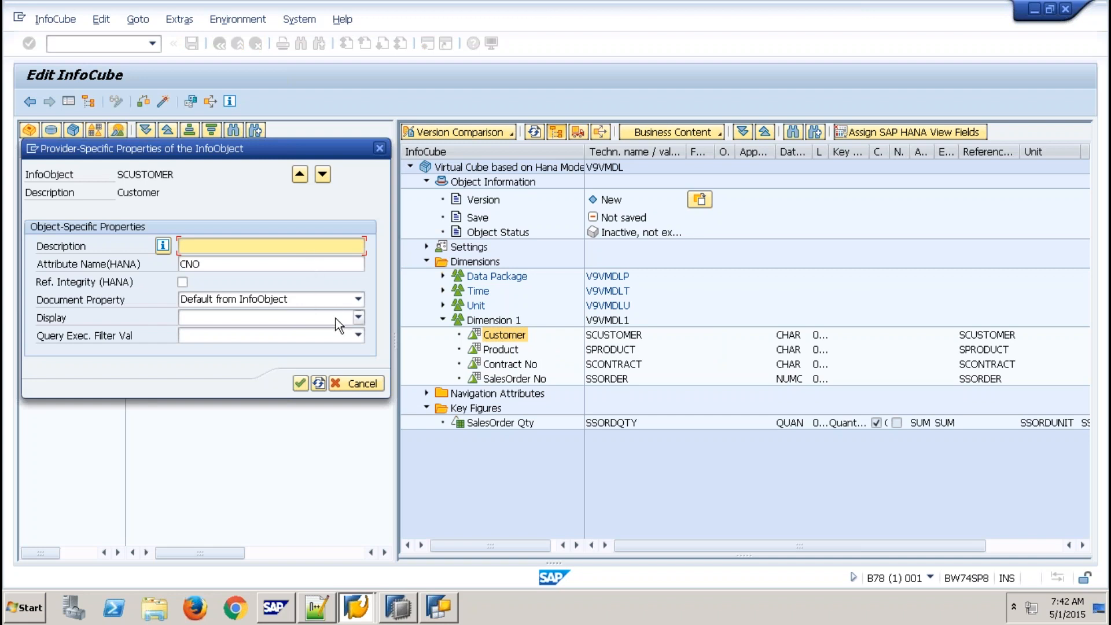
left_click(311, 266)
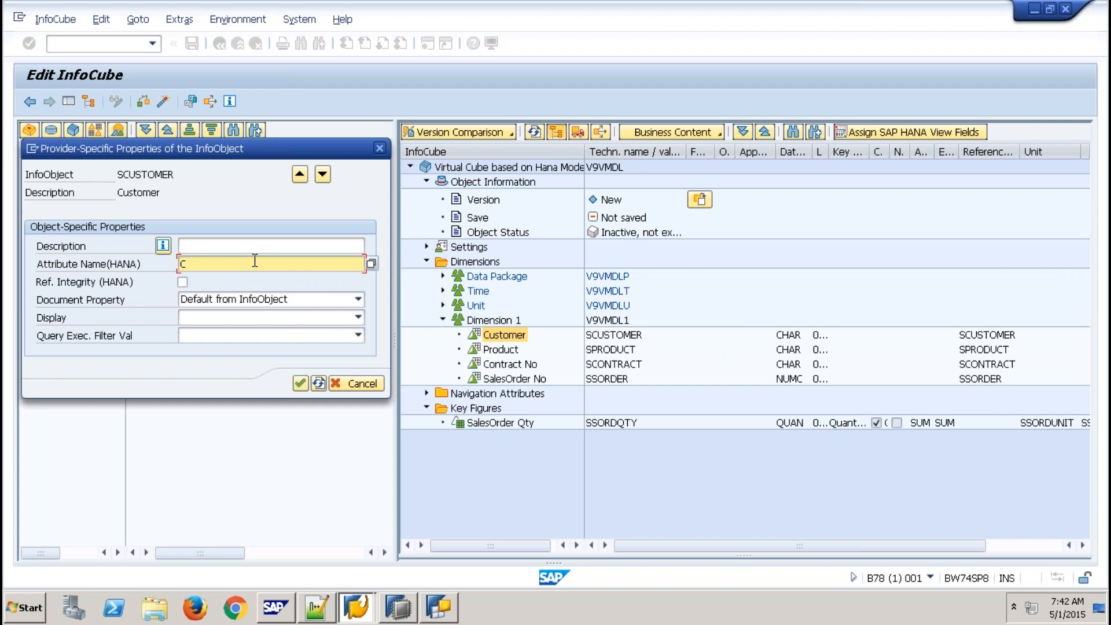
left_click(300, 384)
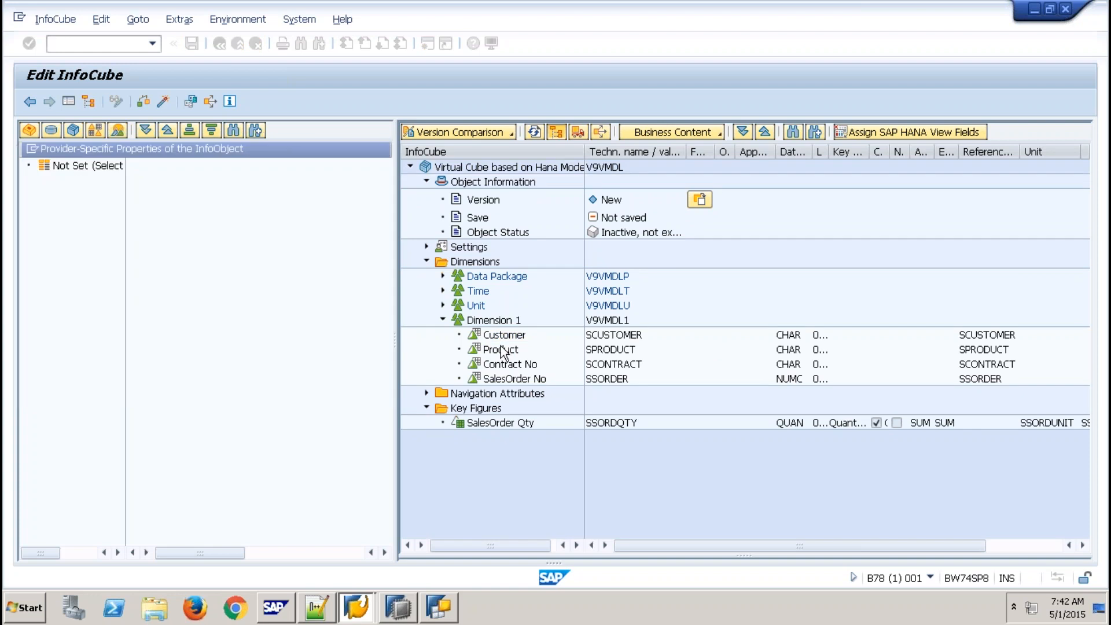
right_click(503, 350)
left_click(536, 354)
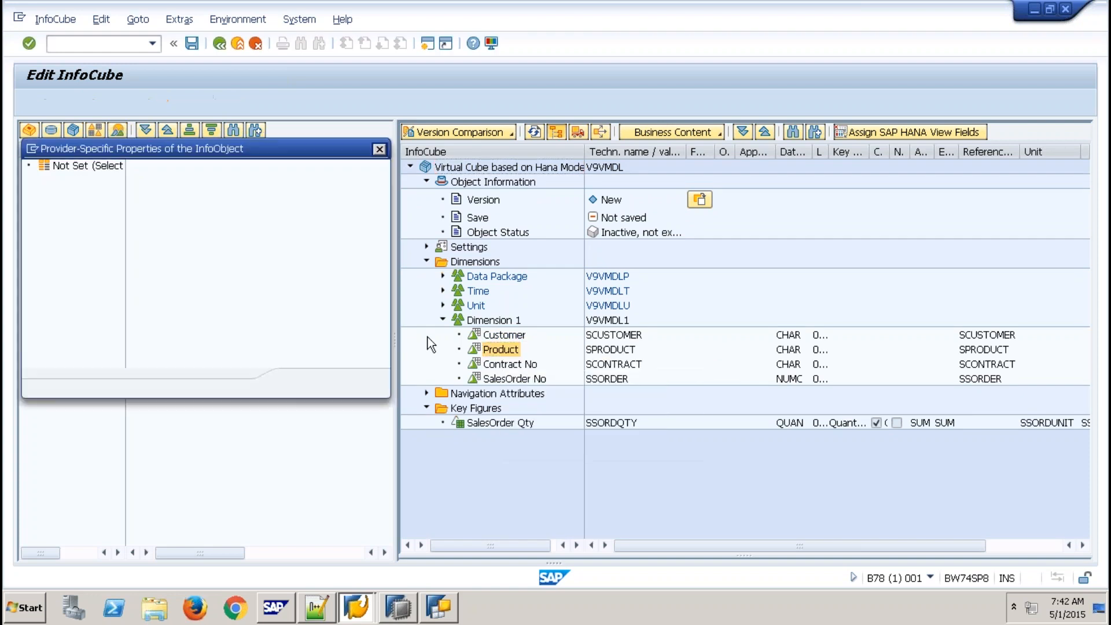
key("Tab")
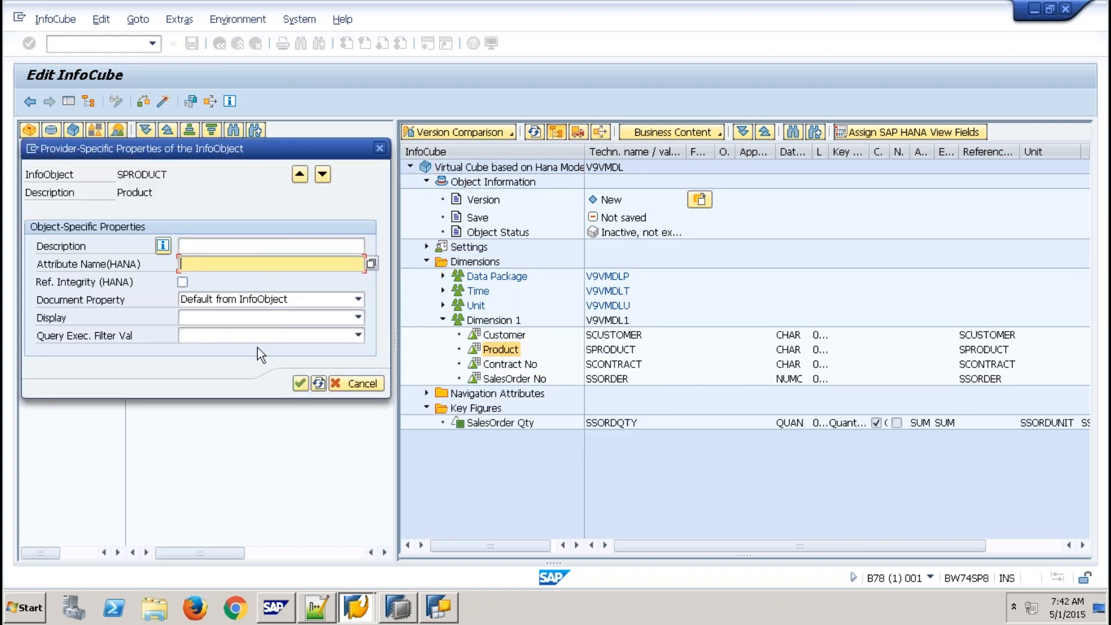
left_click(300, 384)
- Clear the CONTRACT HANA attribute name from Contract No
left_click(512, 364)
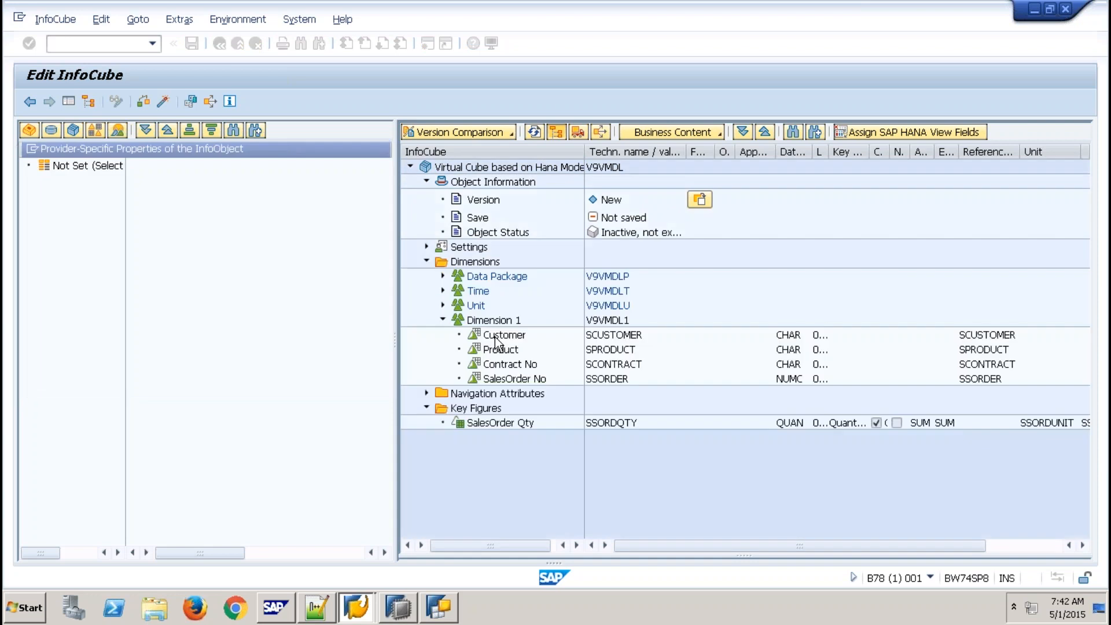
right_click(512, 364)
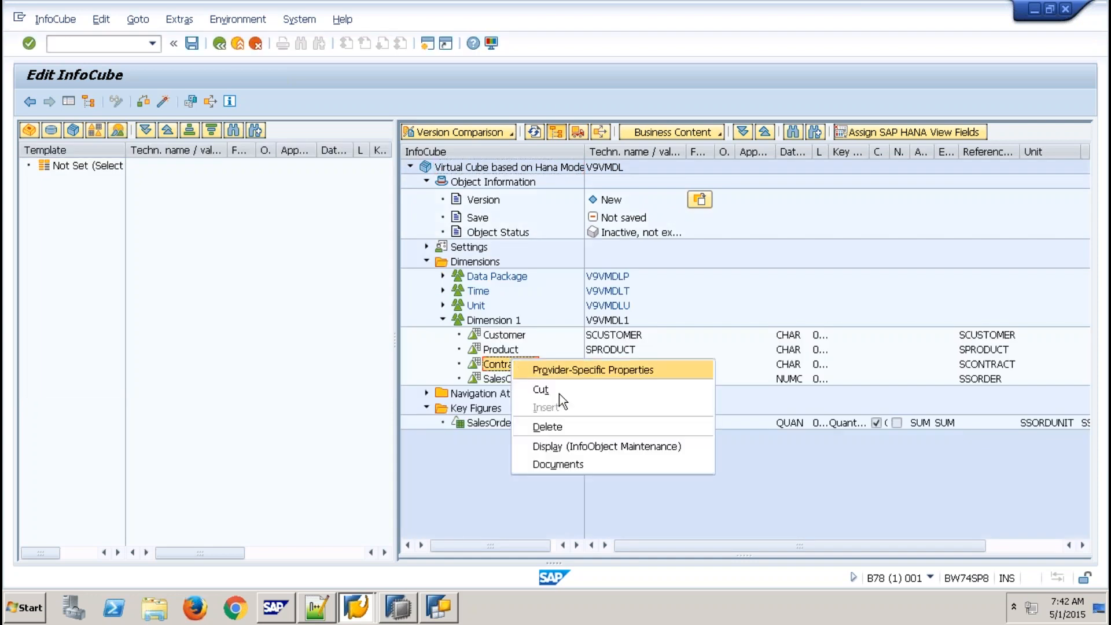
left_click(586, 370)
key("Tab")
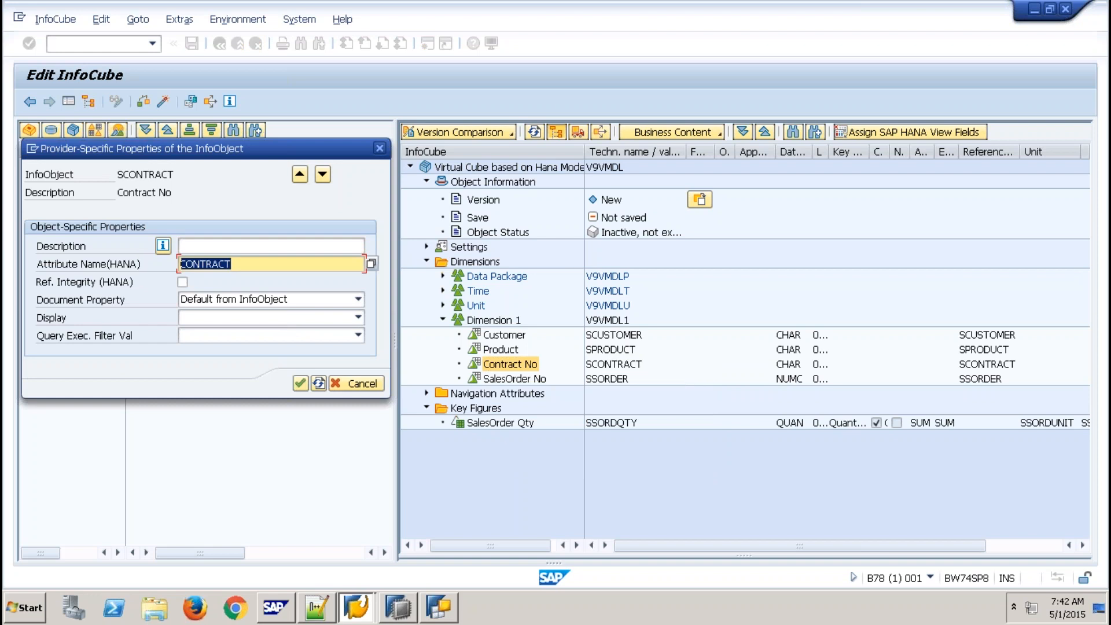
key("Delete")
left_click(300, 383)
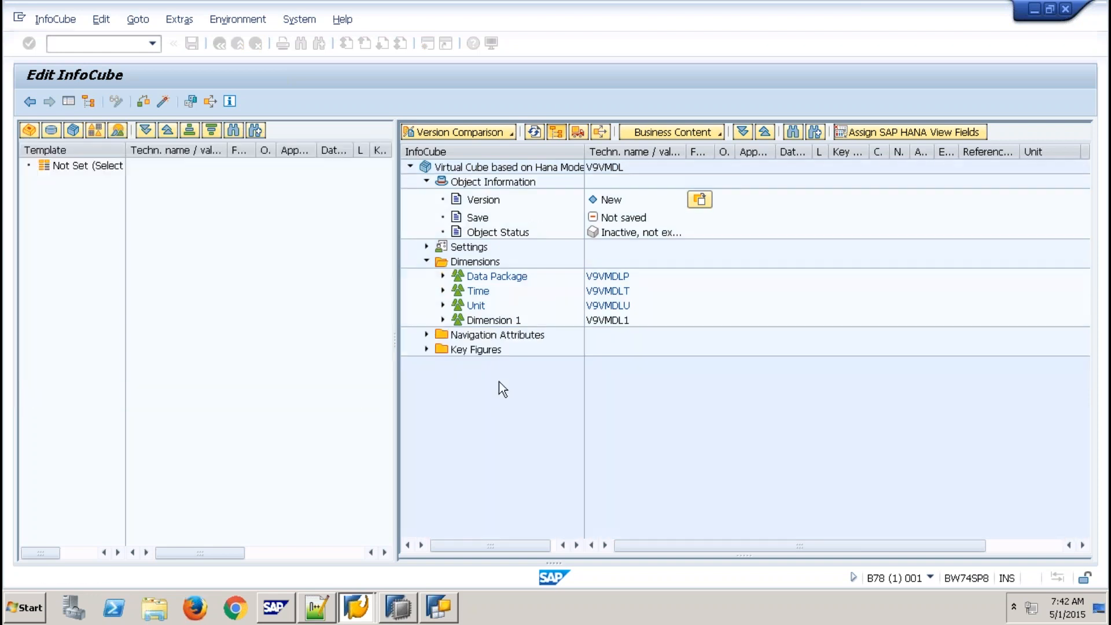
- Clear the DOCNO HANA attribute name from SalesOrder No
right_click(528, 379)
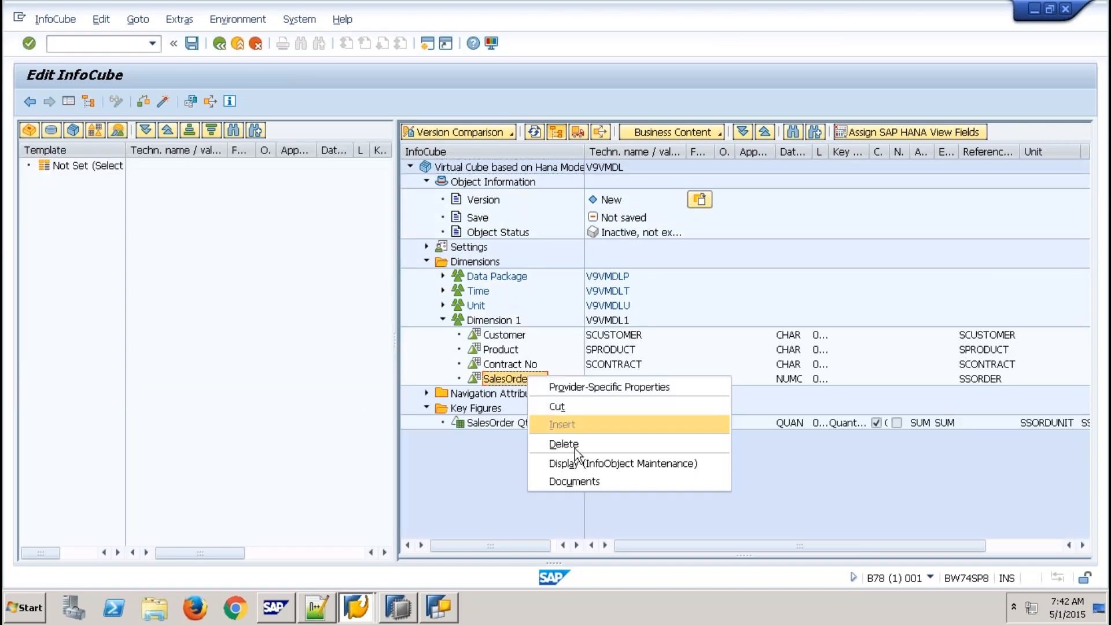
left_click(593, 387)
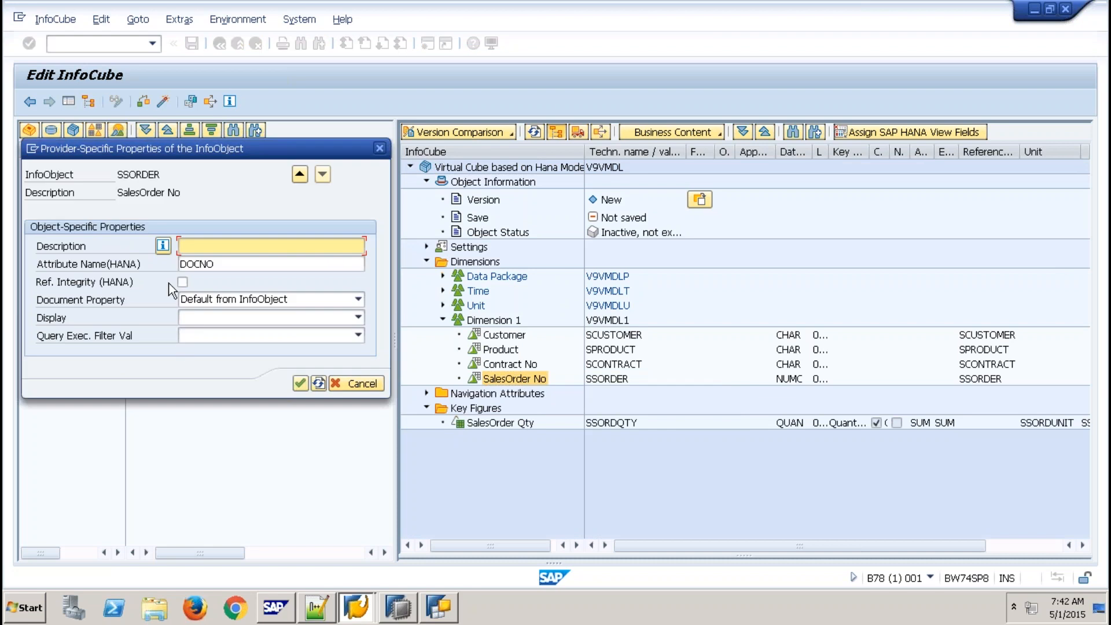
key("Tab")
key("shift+Home")
key("BackSpace")
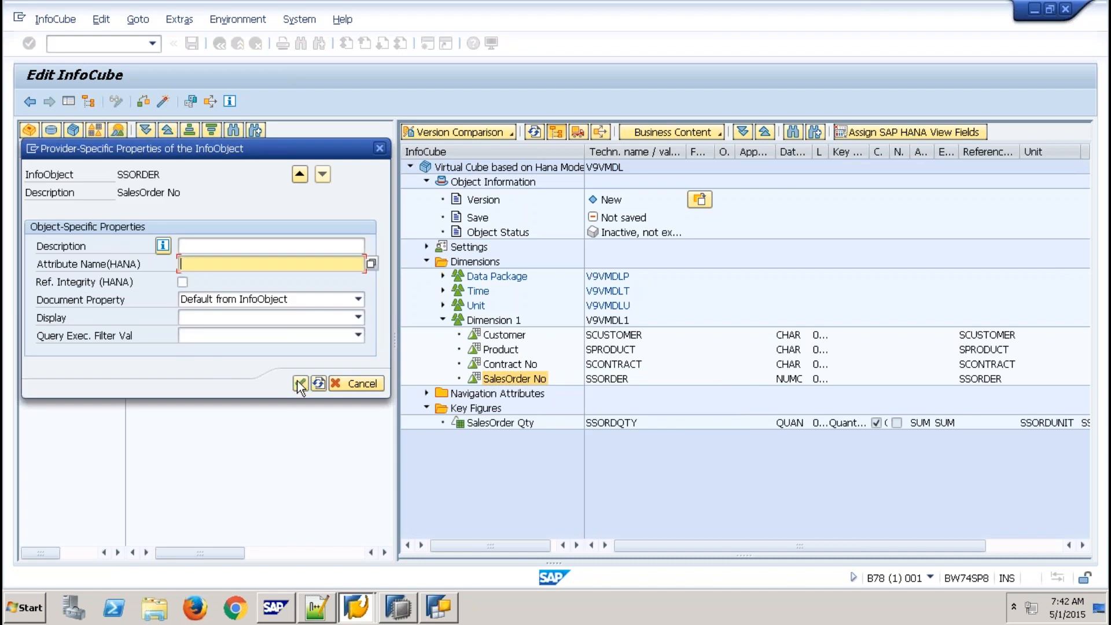
left_click(300, 383)
- Clear the QTY HANA attribute name from the SalesOrder Qty key figure
right_click(611, 423)
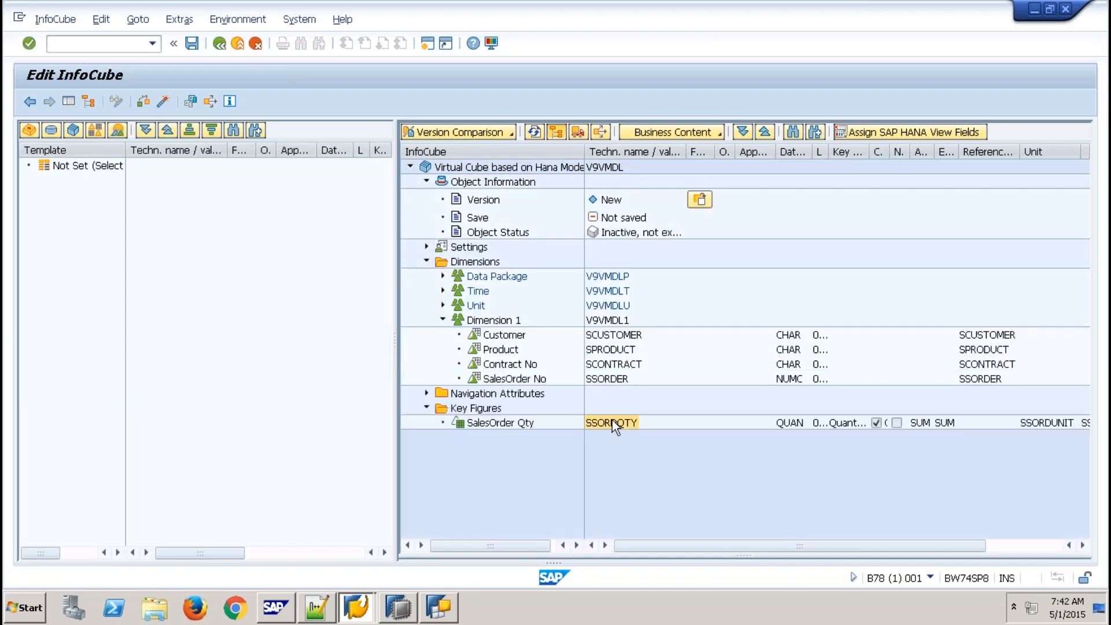
left_click(685, 432)
key("Tab")
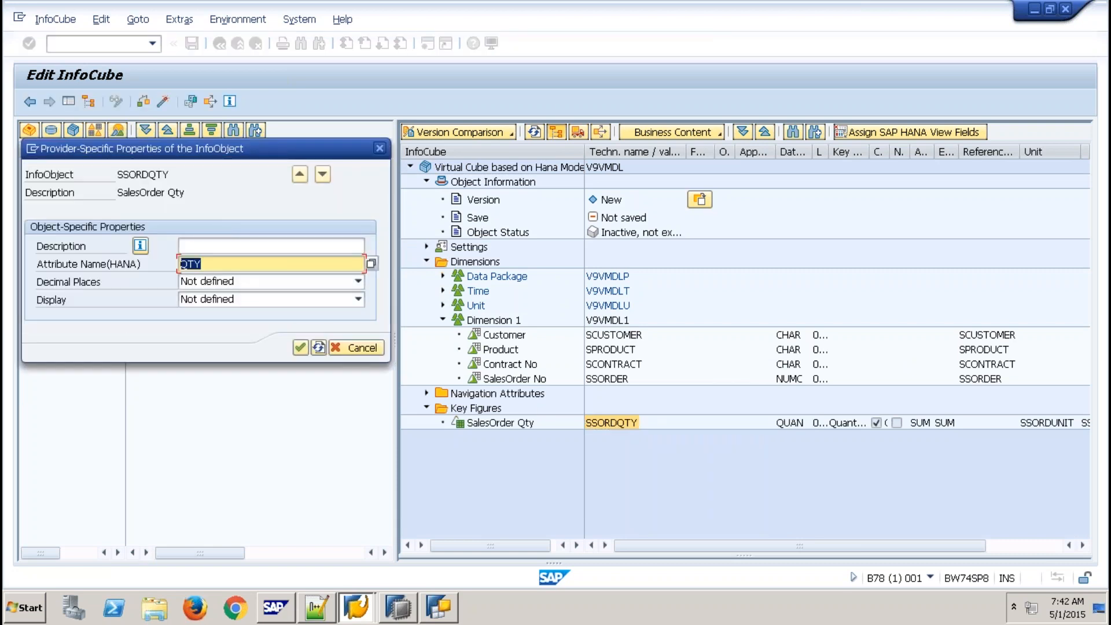
key("BackSpace")
left_click(301, 347)
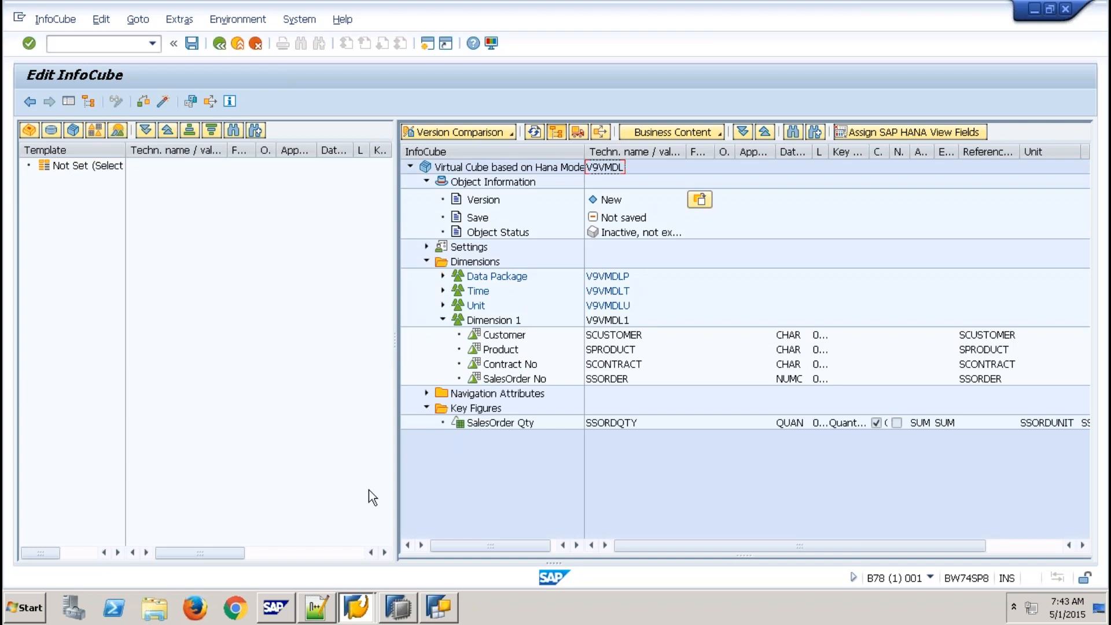
- Check view columns DOCNO, CNO, PNO, QTY and CONTRACT in HANA Studio, then return to Edit InfoCube
left_click(400, 609)
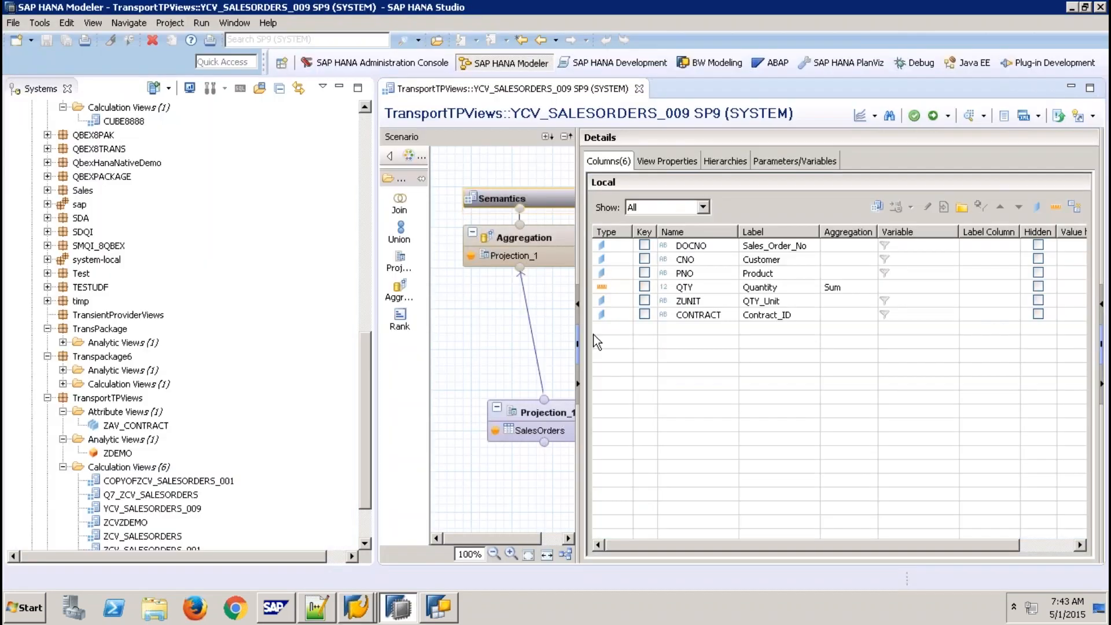
left_click(692, 247)
left_click(699, 260)
left_click(699, 274)
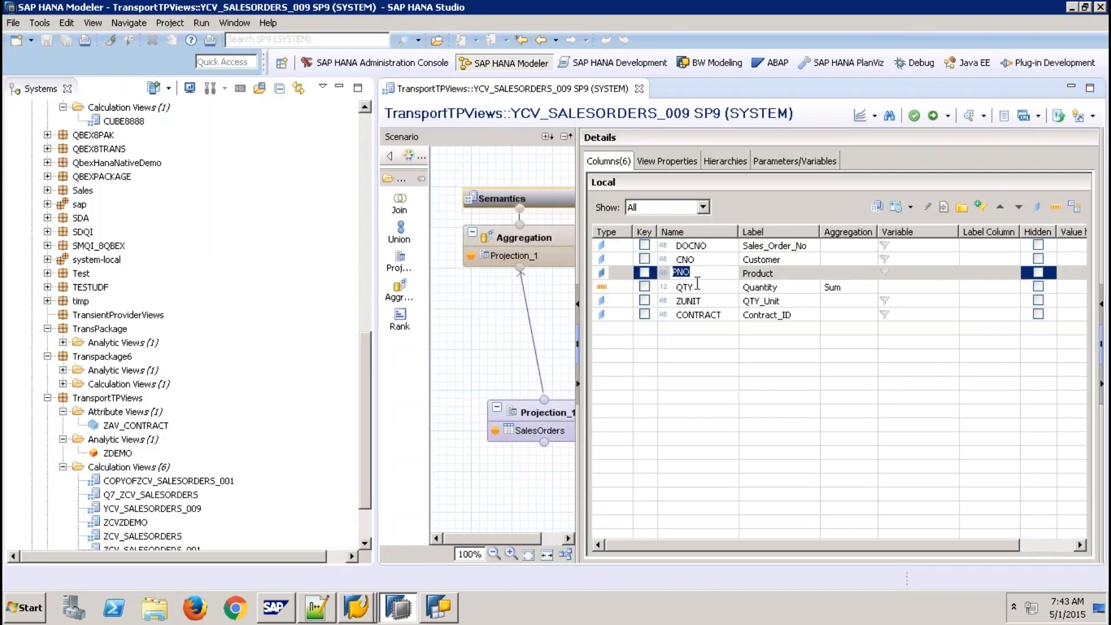
left_click(688, 287)
left_click(709, 315)
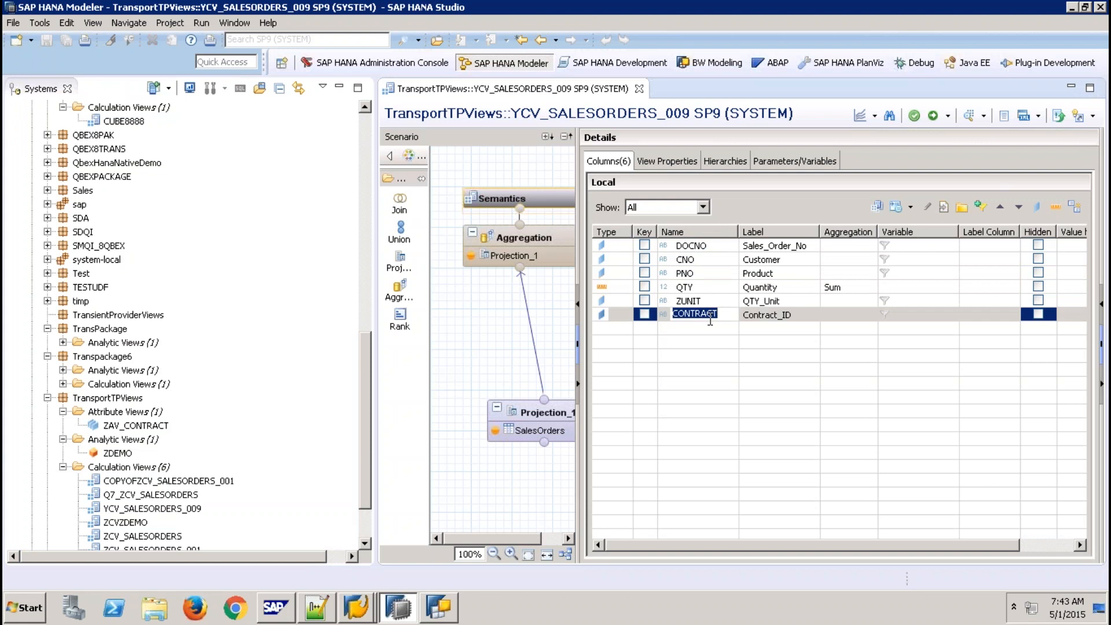
left_click(368, 615)
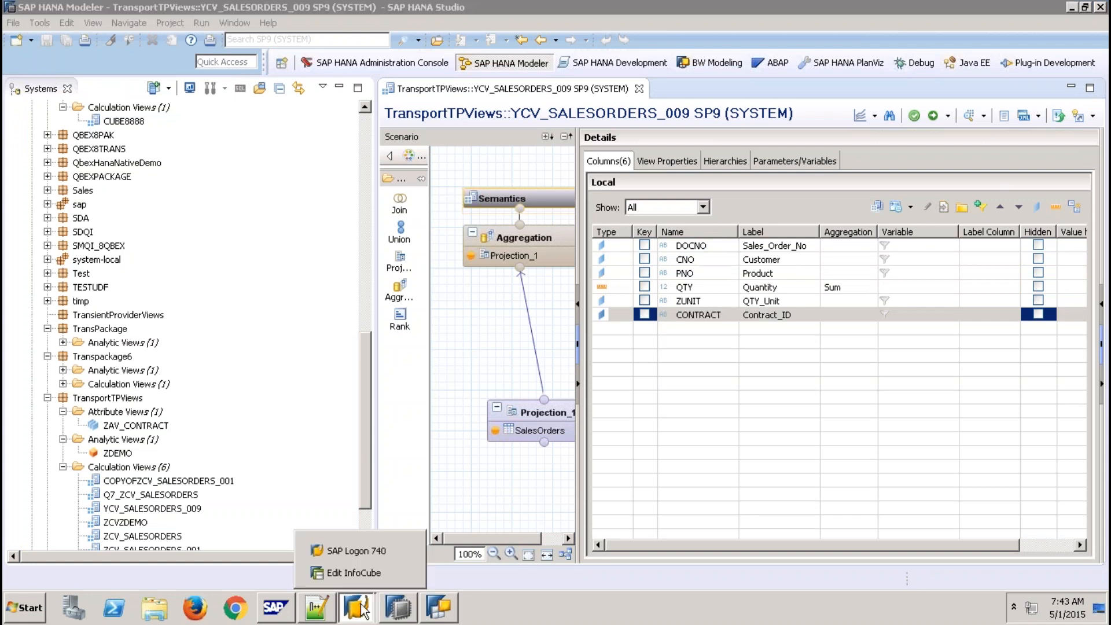
left_click(357, 570)
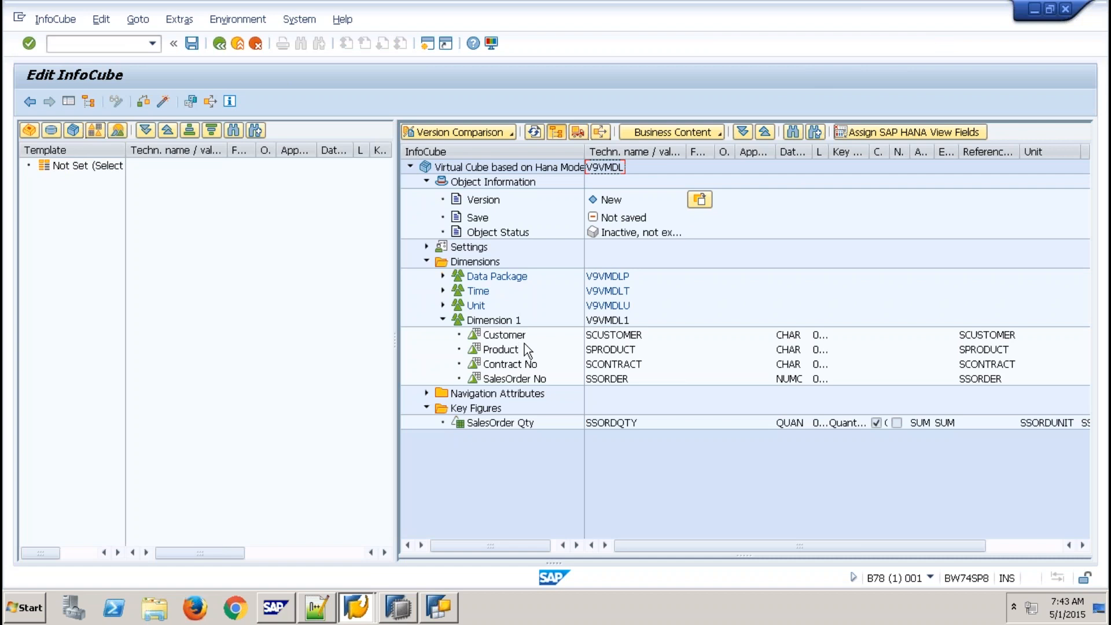
- In the Unit dimension, delete ZUNIT from Ordered Qty Unit's Attribute Name (HANA) and confirm
left_click(606, 337)
left_click(613, 379)
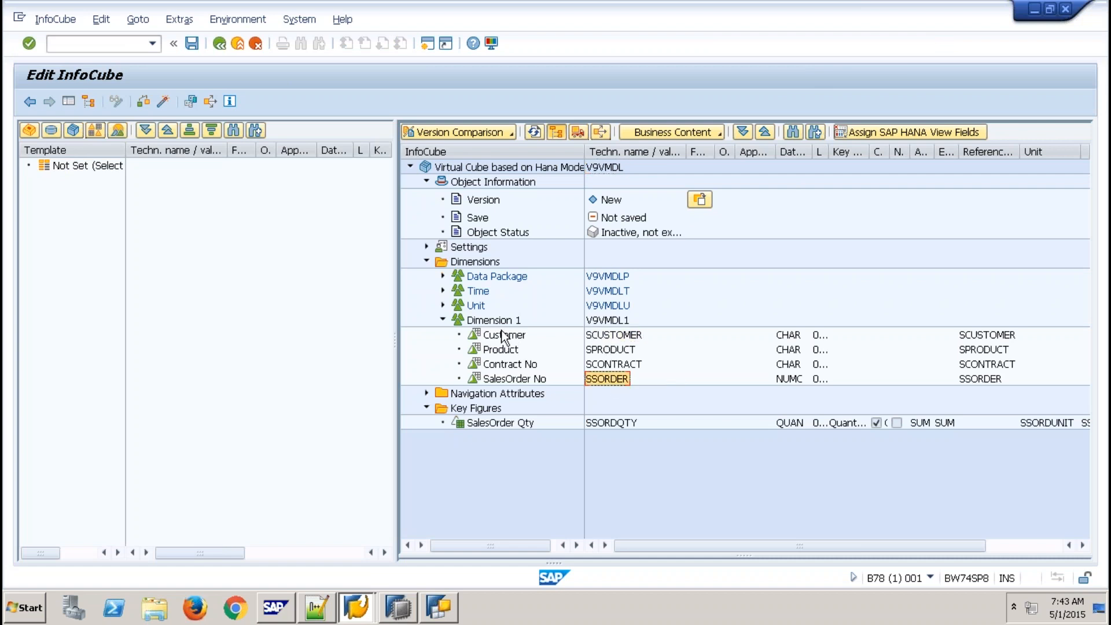
left_click(444, 306)
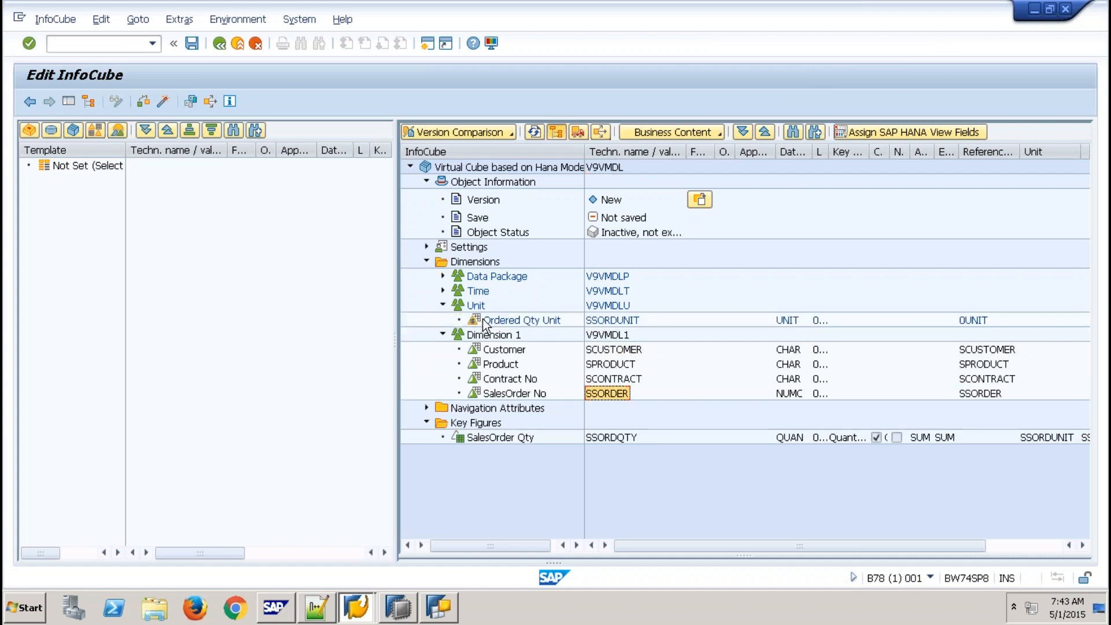
right_click(483, 318)
left_click(527, 331)
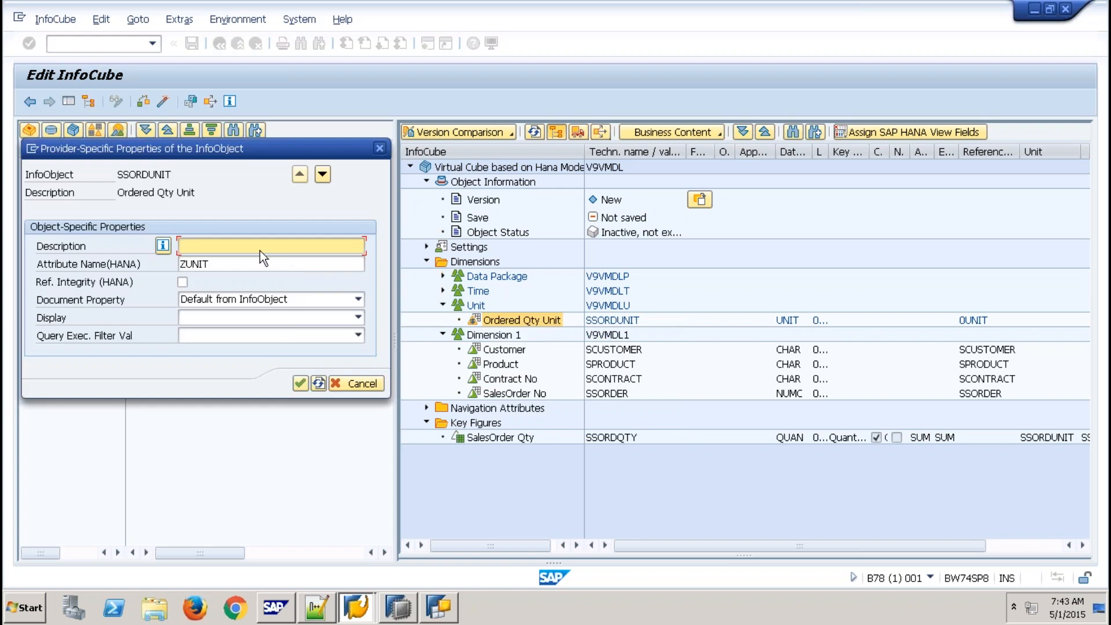
left_click_drag(255, 264, 137, 264)
key("Delete")
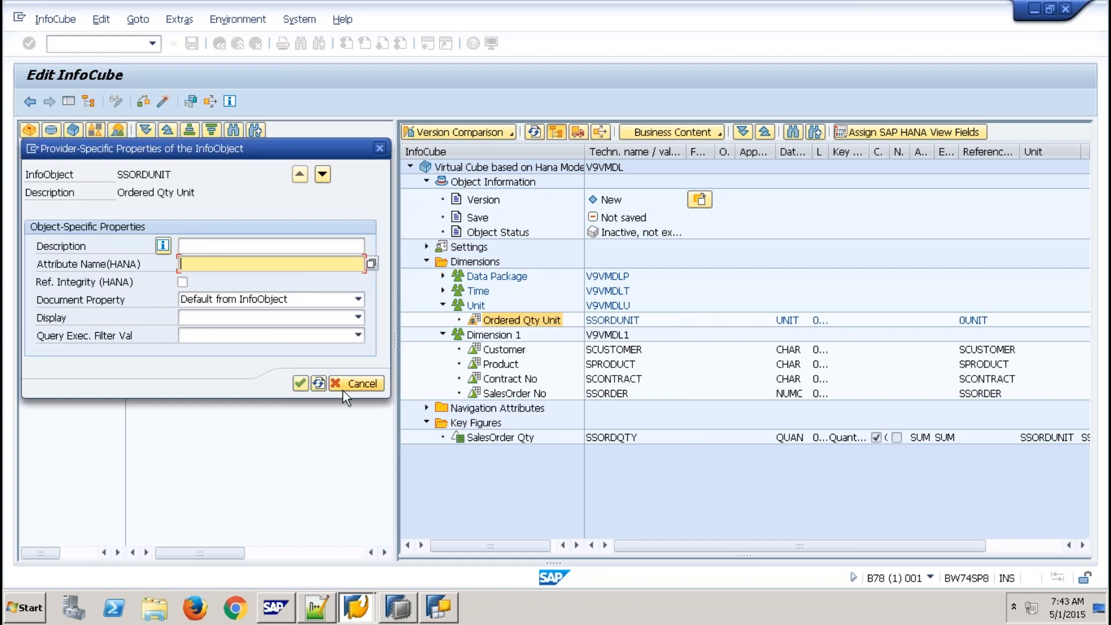
left_click(300, 384)
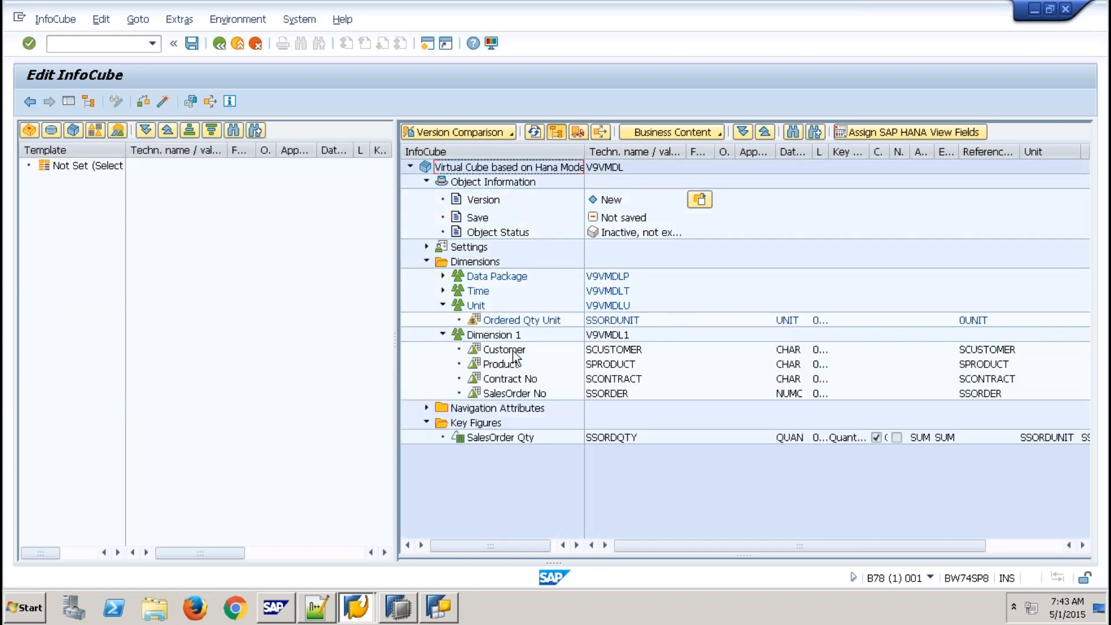
left_click(513, 351)
- Map the Customer characteristic to HANA attribute CNO
right_click(513, 351)
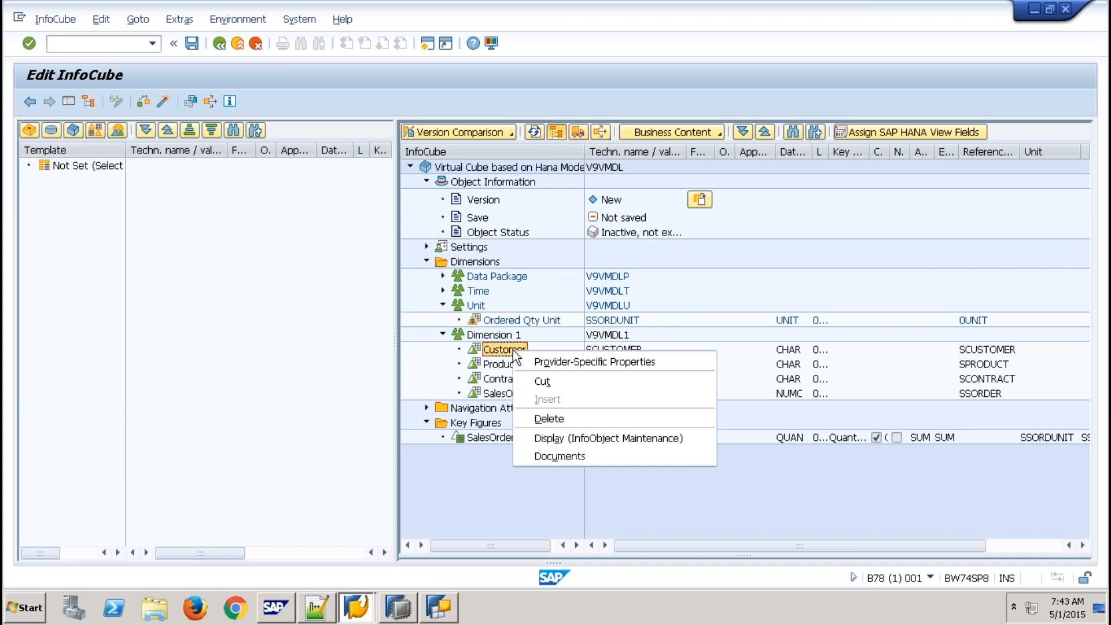
left_click(551, 363)
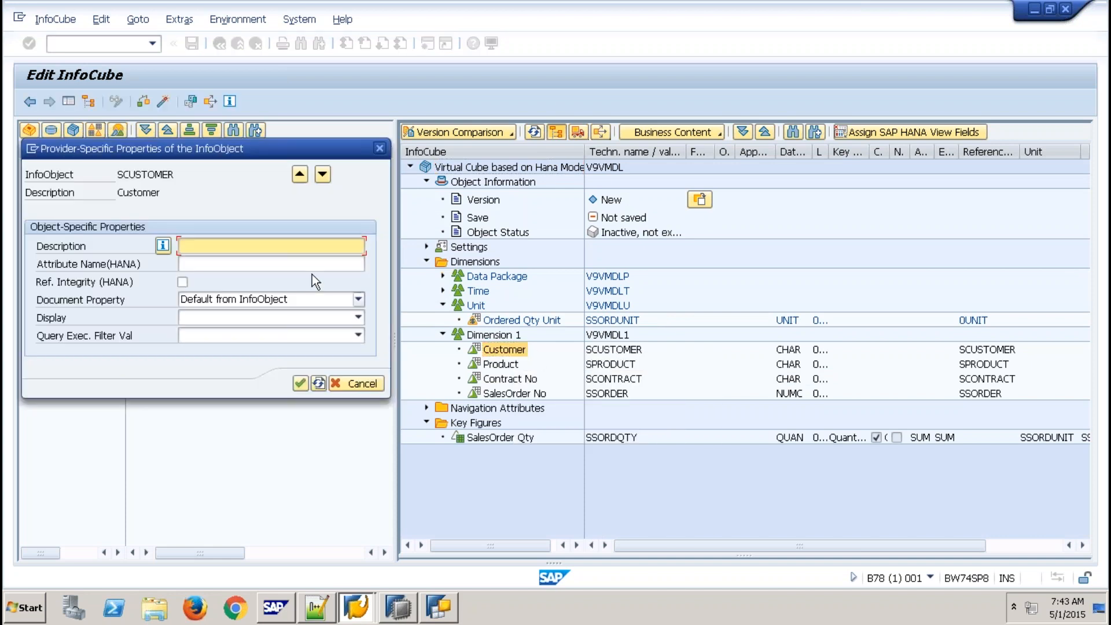
left_click(311, 265)
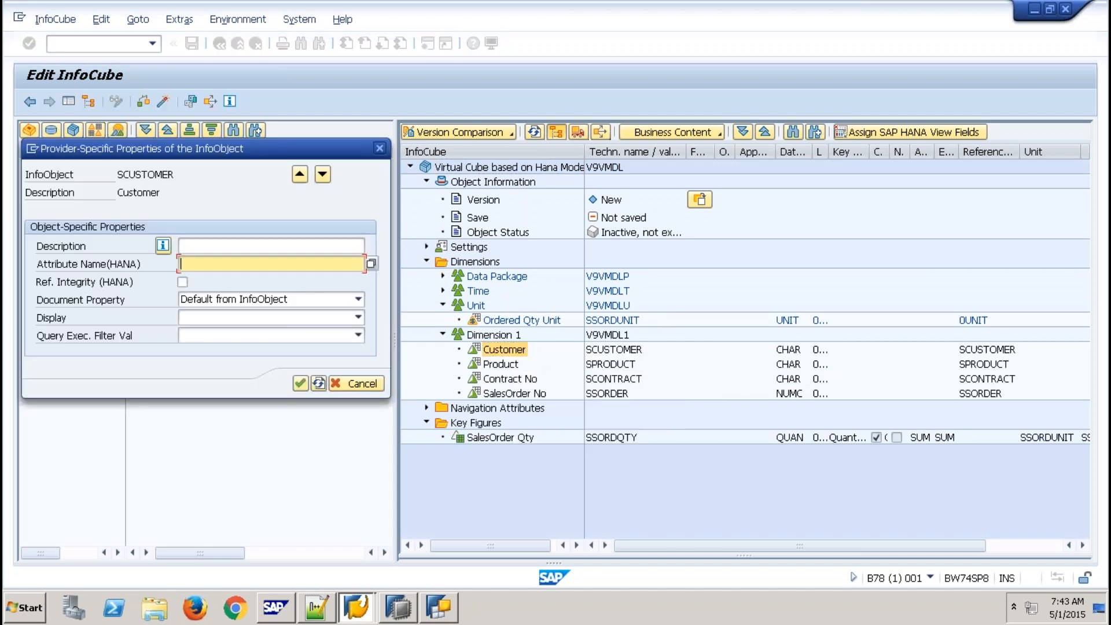
double_click(124, 179)
left_click(358, 262)
left_click(371, 264)
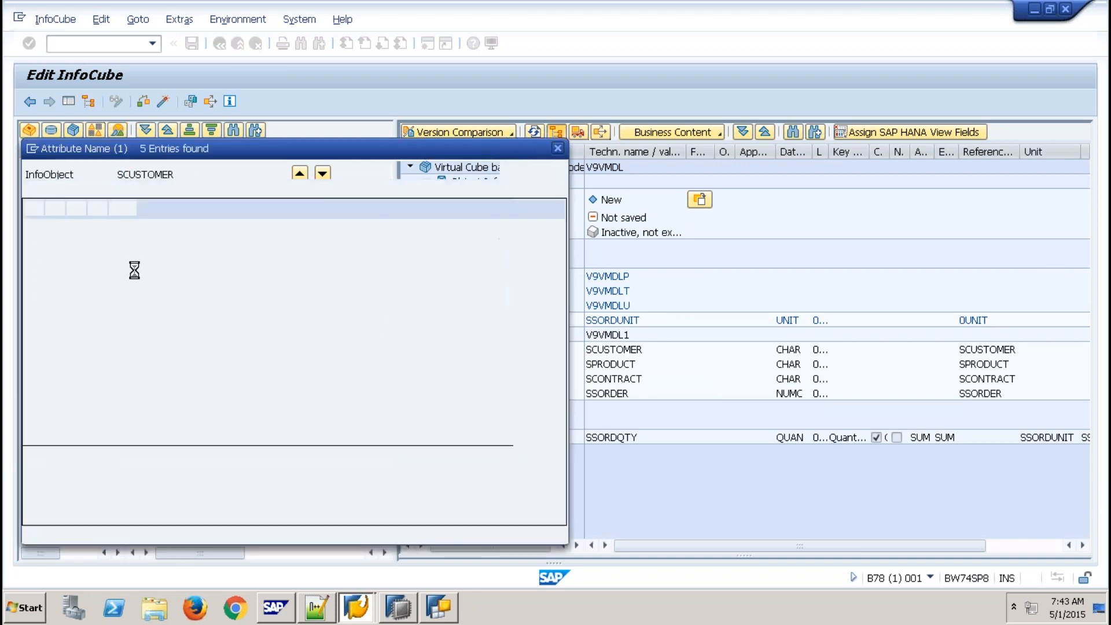
double_click(39, 260)
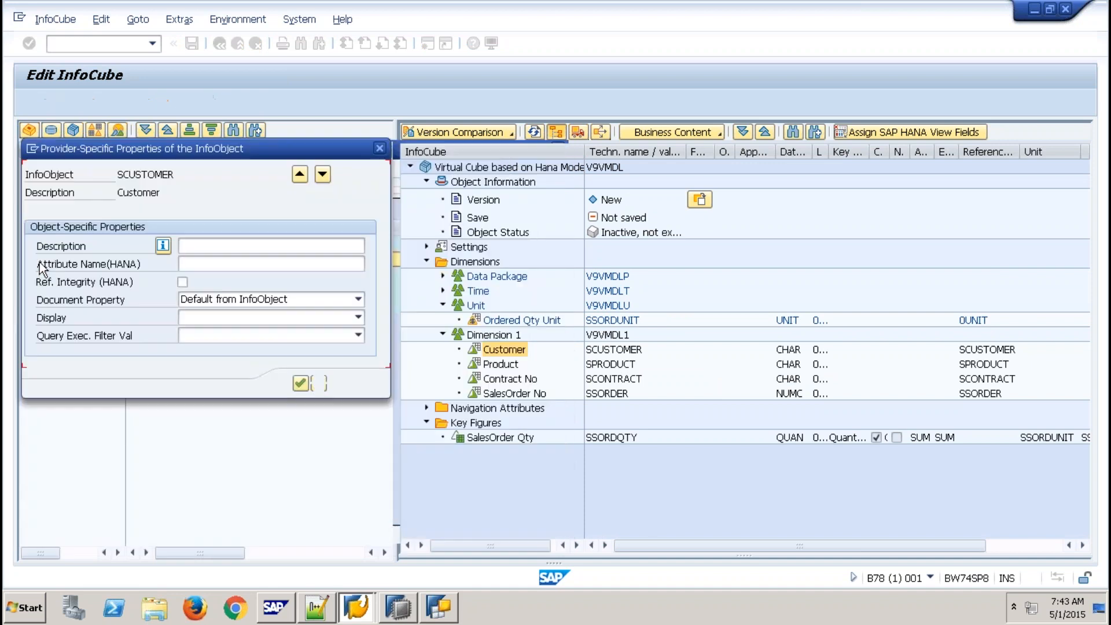
left_click(300, 385)
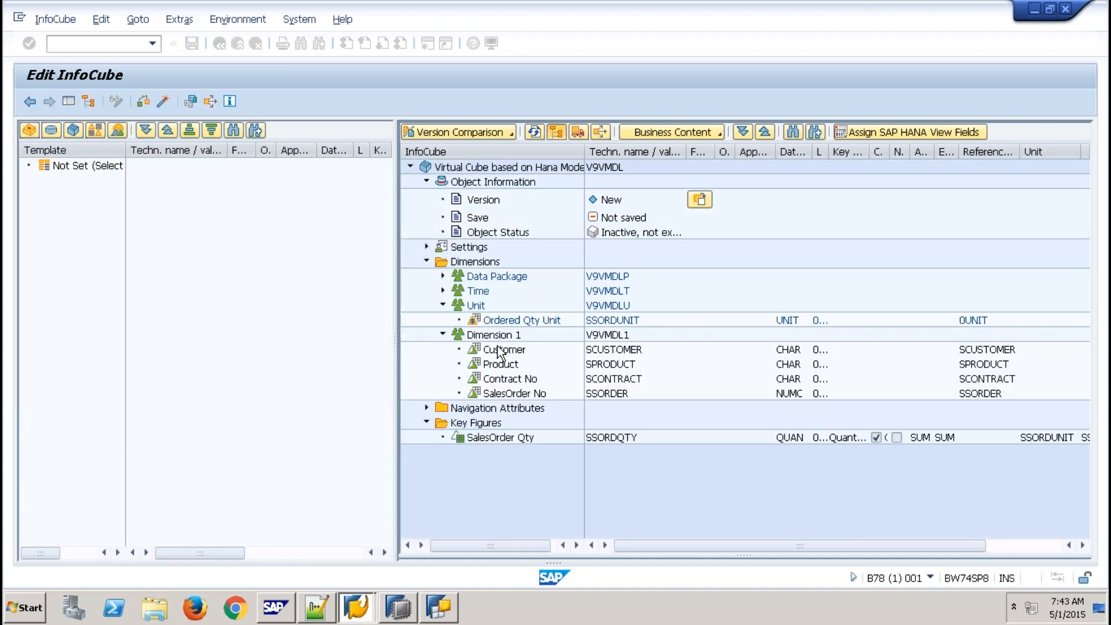
- Map the Product characteristic to HANA attribute PNO
left_click(504, 365)
right_click(505, 366)
left_click(554, 376)
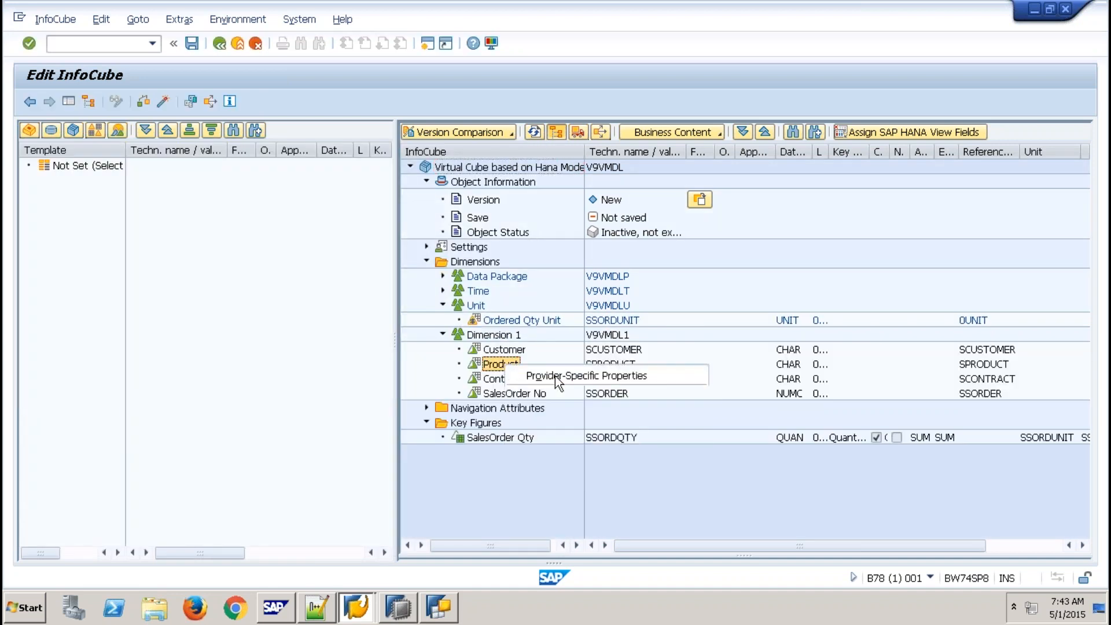
left_click(314, 265)
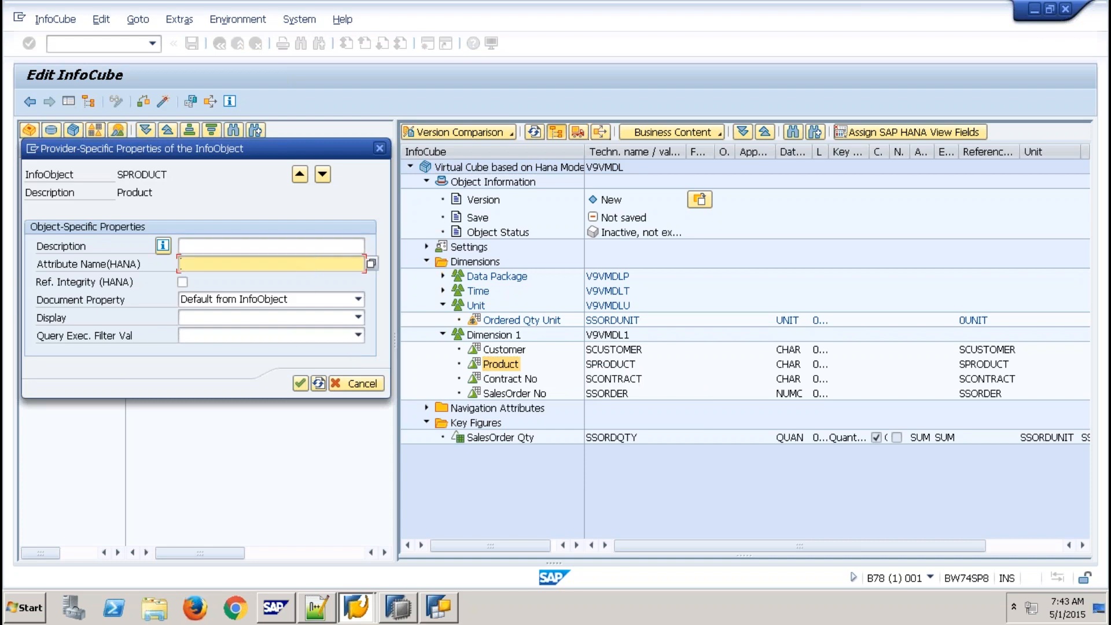
key("F4")
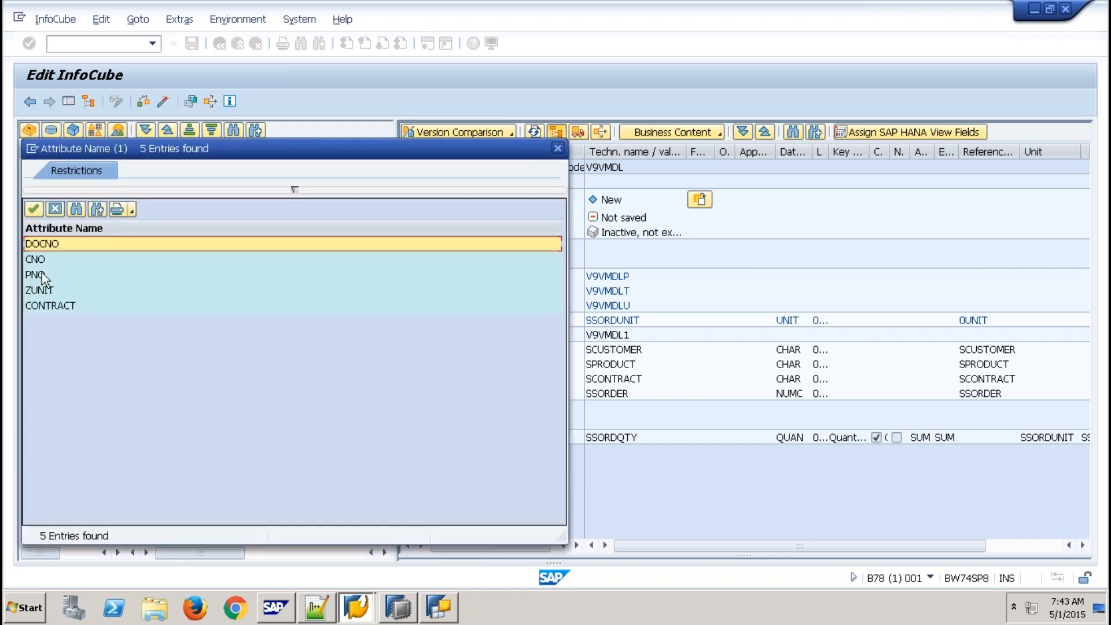
double_click(42, 273)
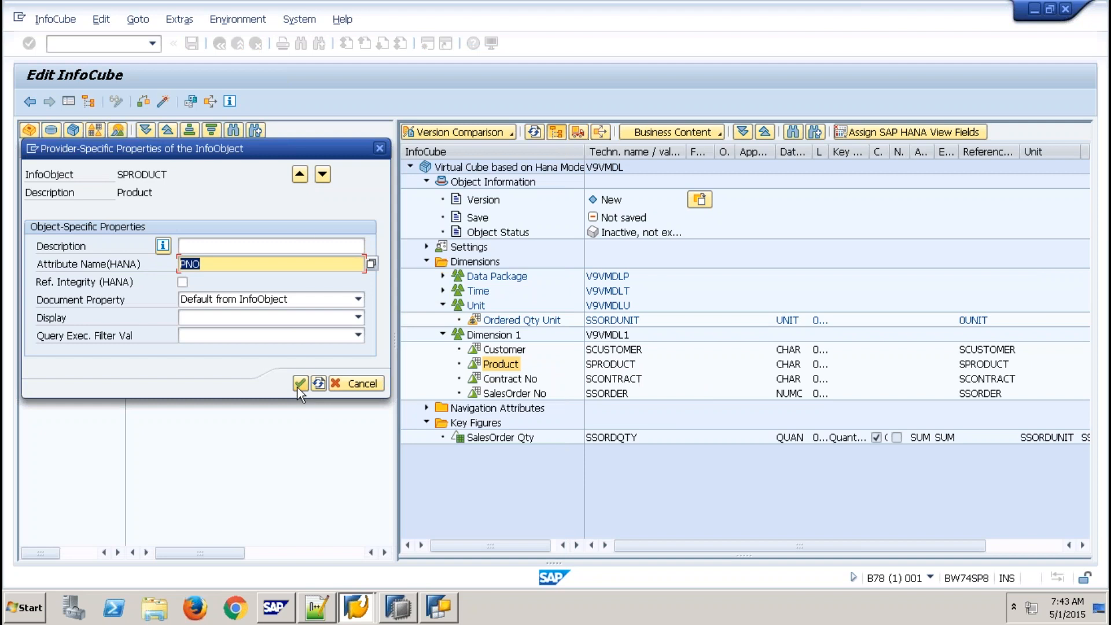
- Map Contract No to CONTRACT and SalesOrder No to DOCNO, then confirm
left_click(322, 175)
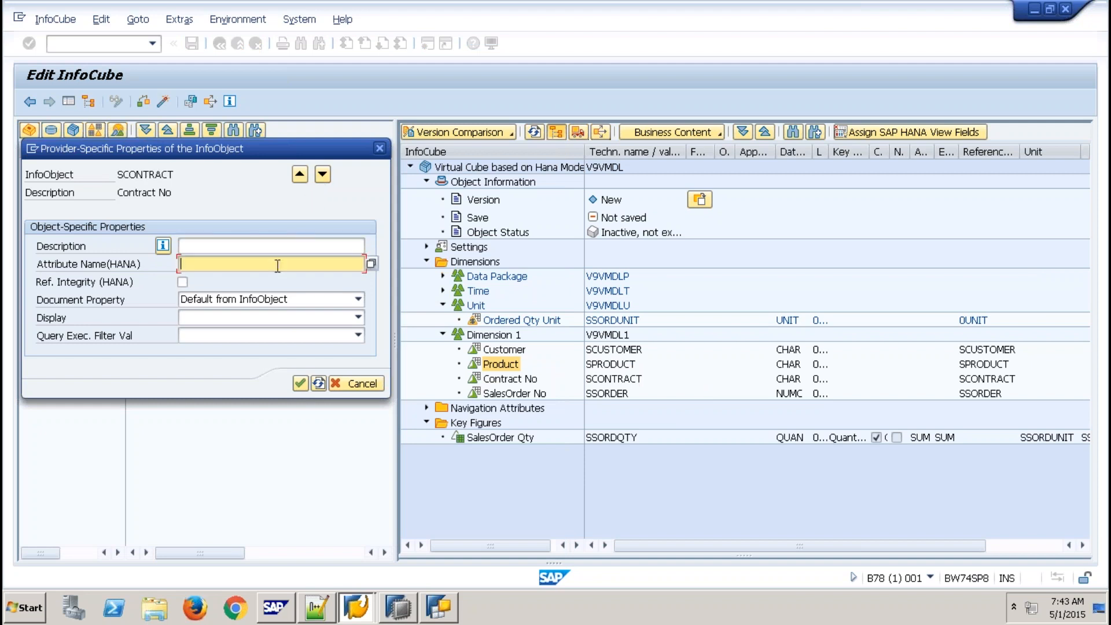
key("F4")
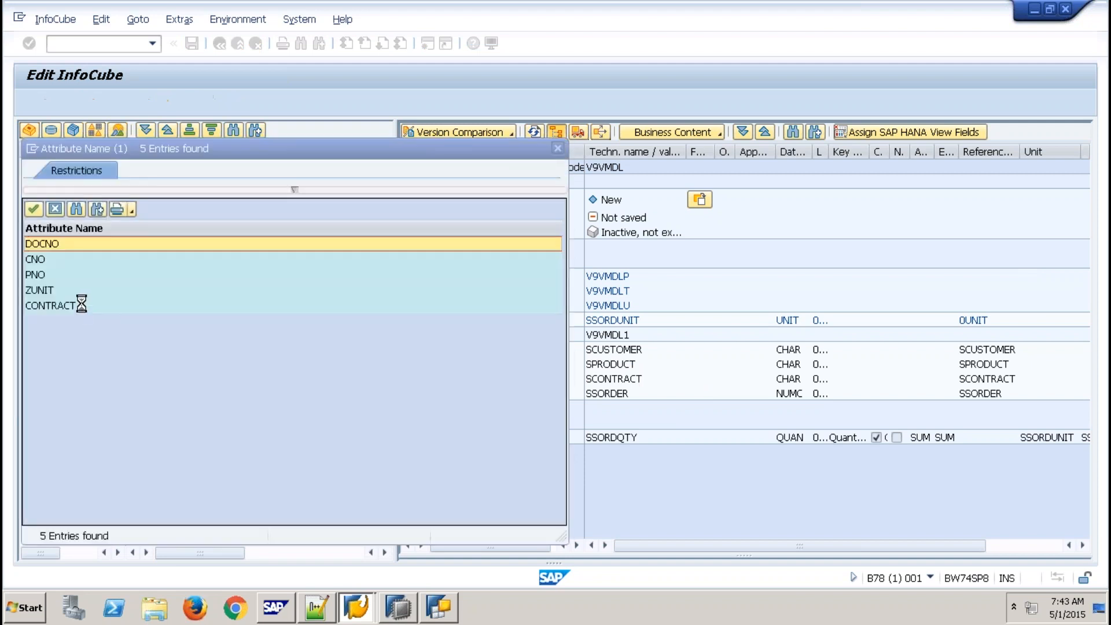
left_click(60, 306)
double_click(60, 305)
left_click(322, 174)
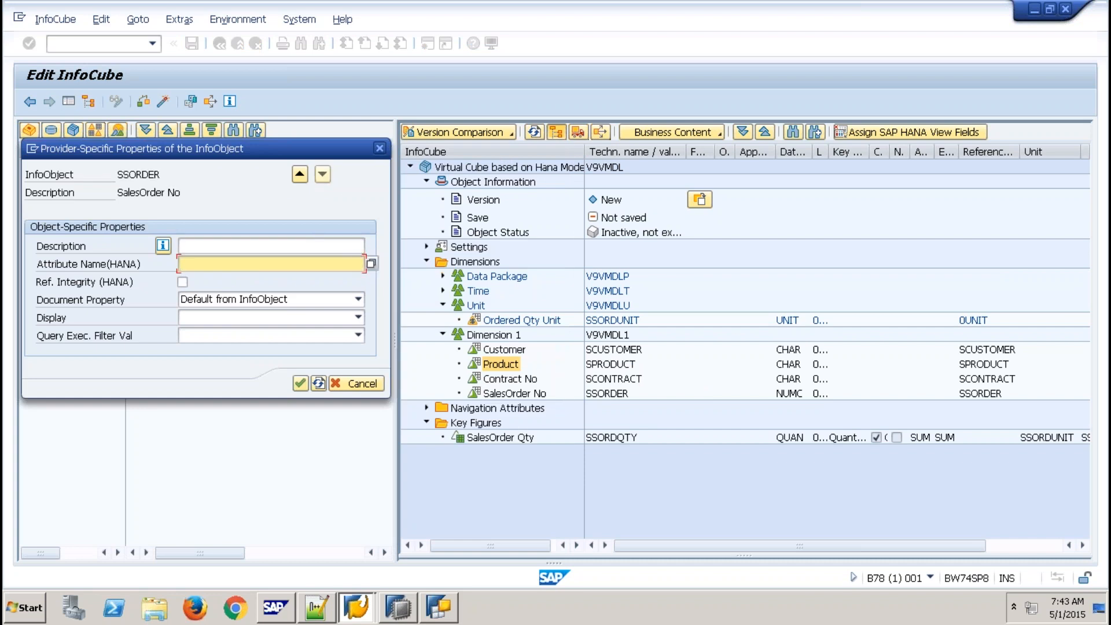
left_click(372, 264)
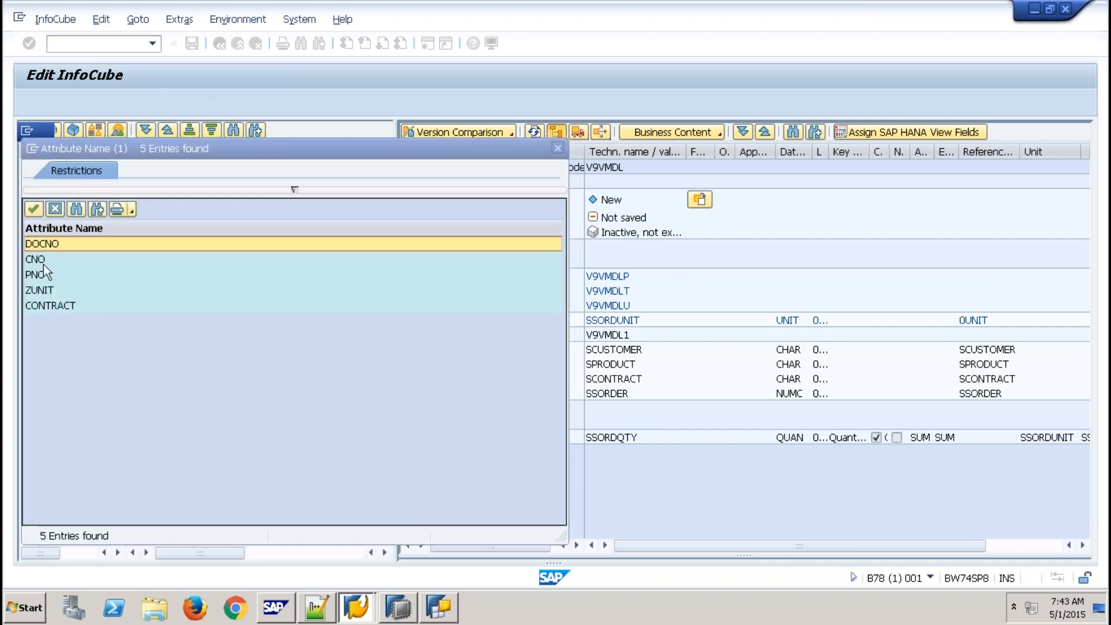
double_click(51, 244)
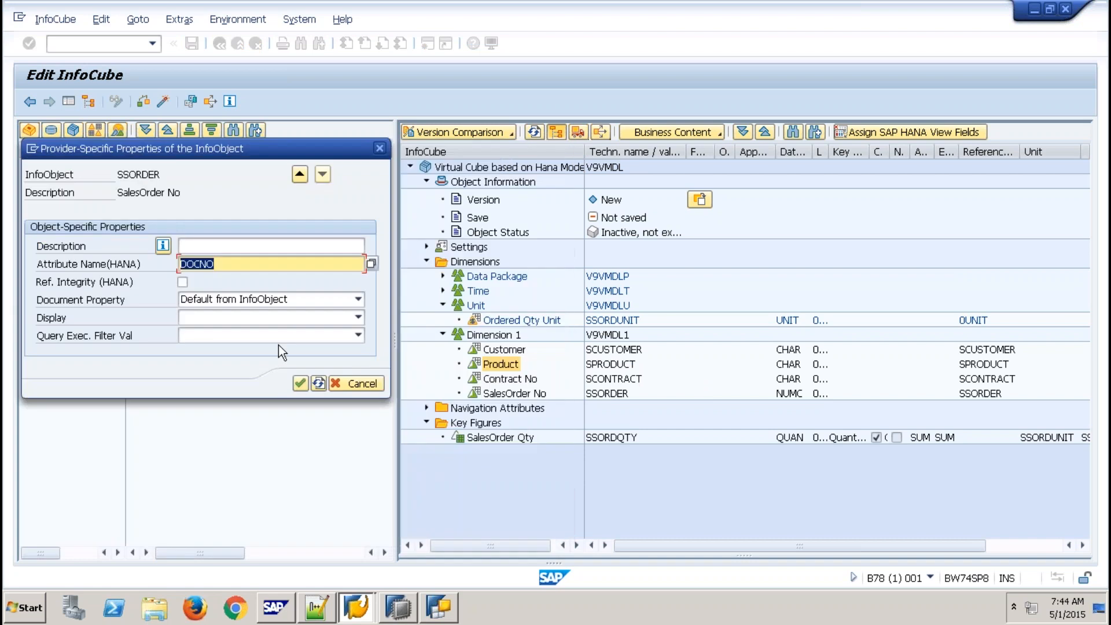
left_click(301, 383)
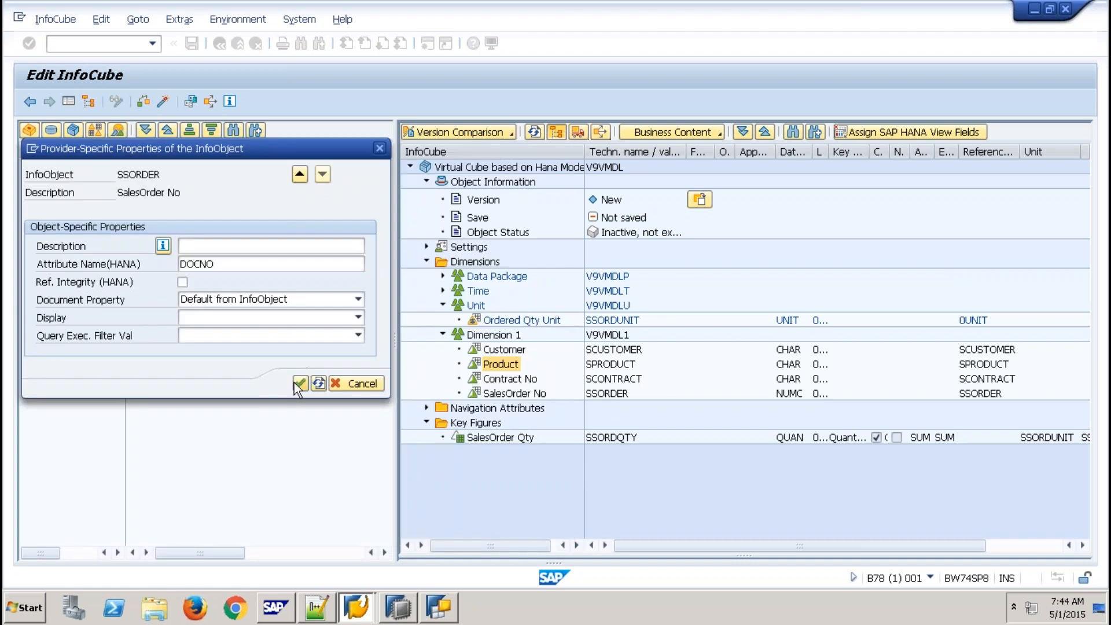
- Map Ordered Qty Unit to HANA attribute ZUNIT
right_click(517, 320)
left_click(560, 331)
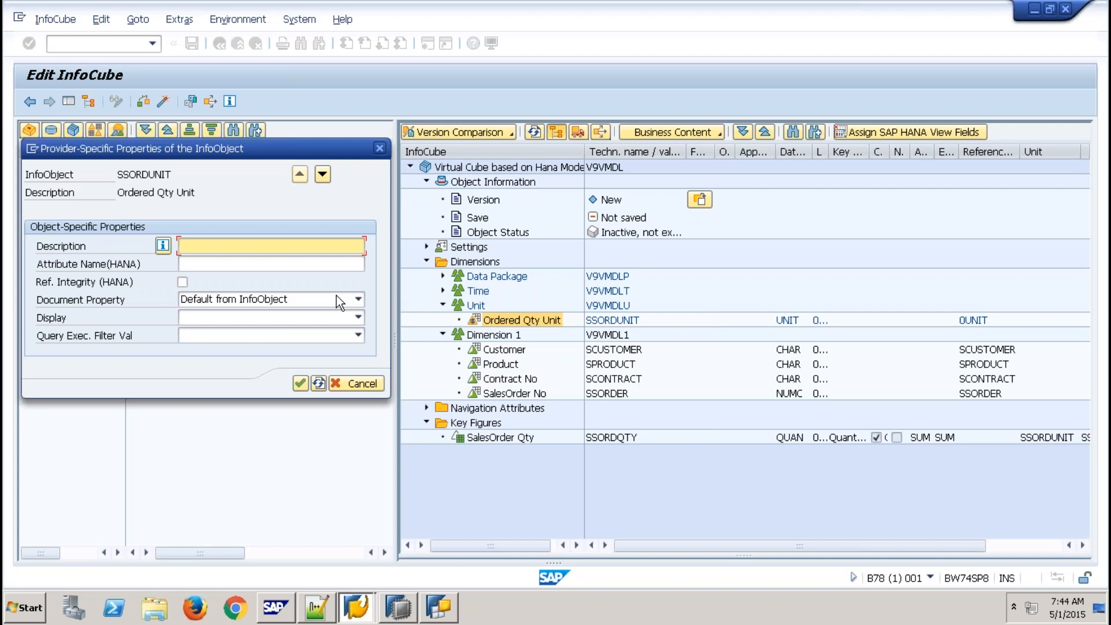
left_click(324, 264)
key("F4")
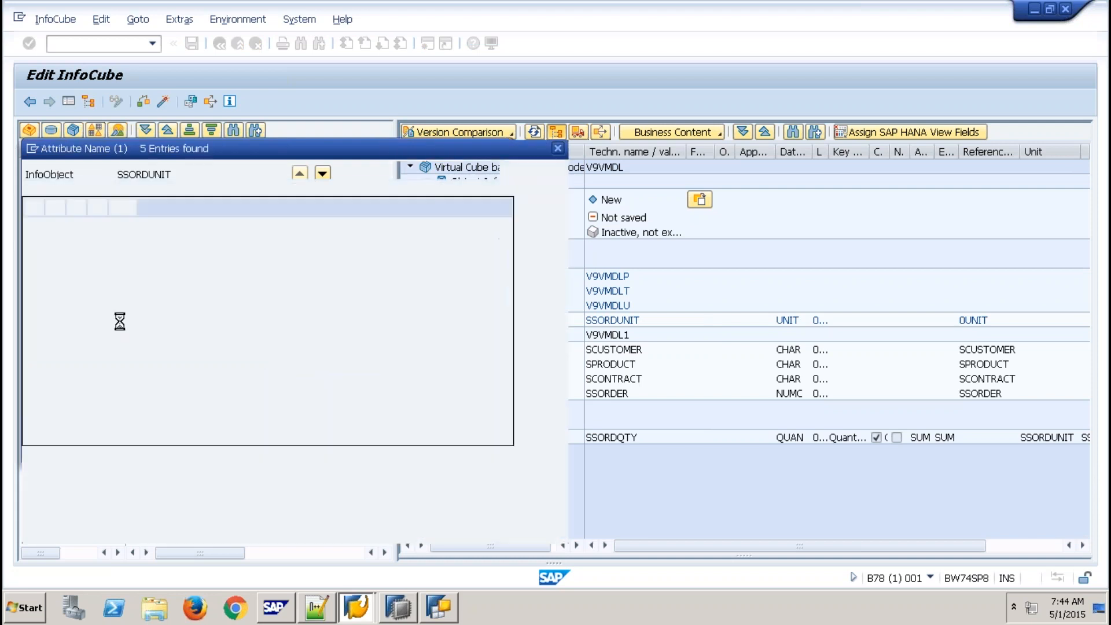
left_click(46, 291)
double_click(47, 290)
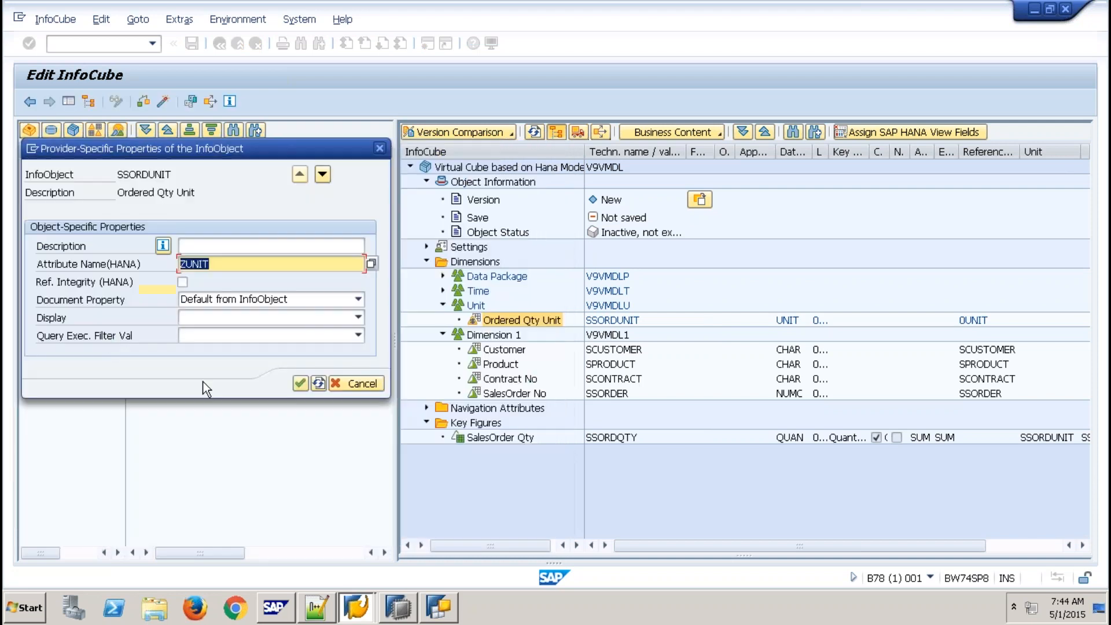
left_click(312, 385)
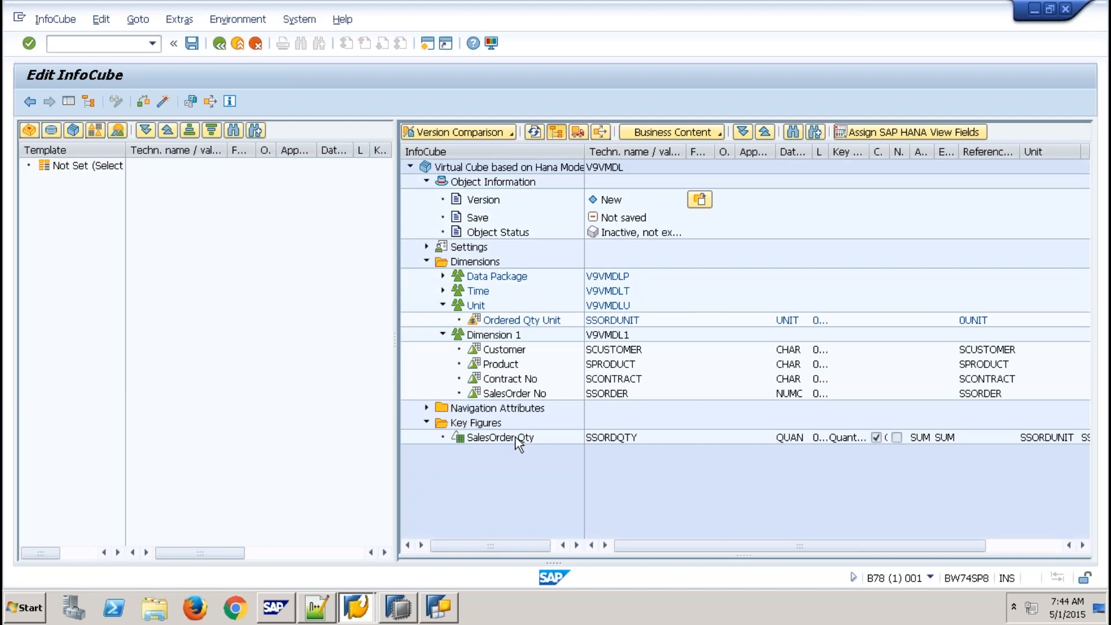
- Map the SalesOrder Qty key figure to QTY and activate V9VMDL, triggering the check
right_click(515, 437)
left_click(559, 446)
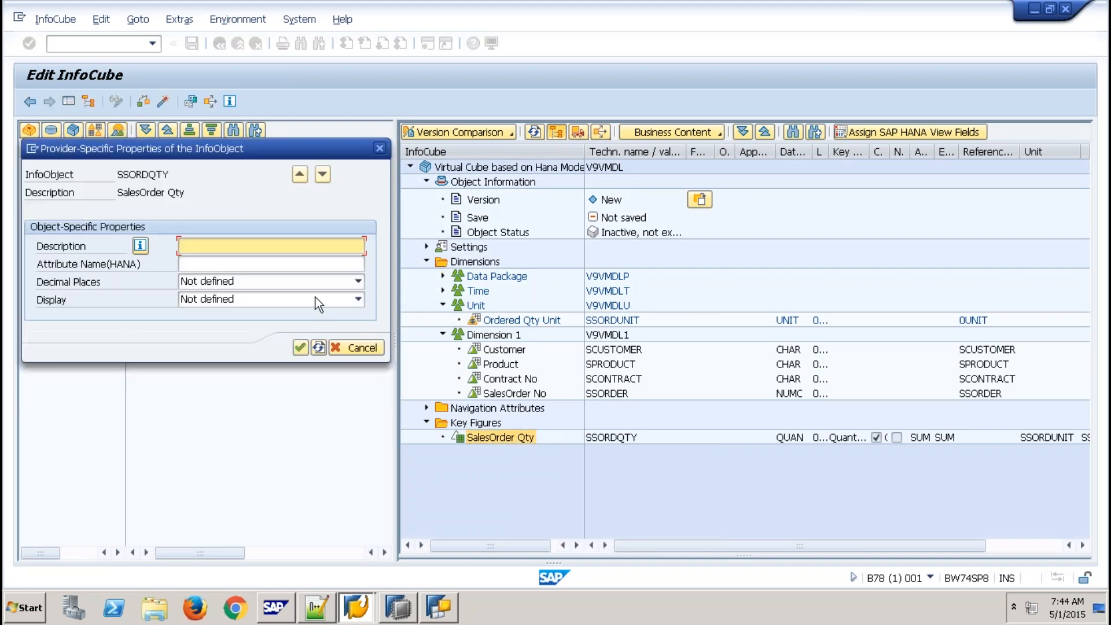
left_click(328, 264)
left_click(371, 264)
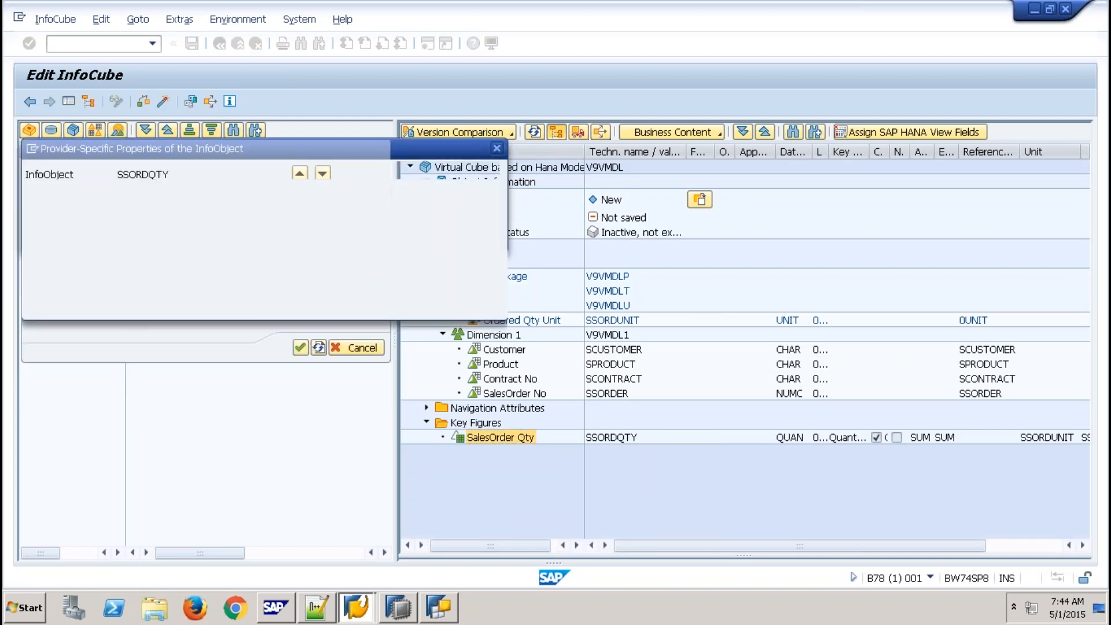
double_click(51, 244)
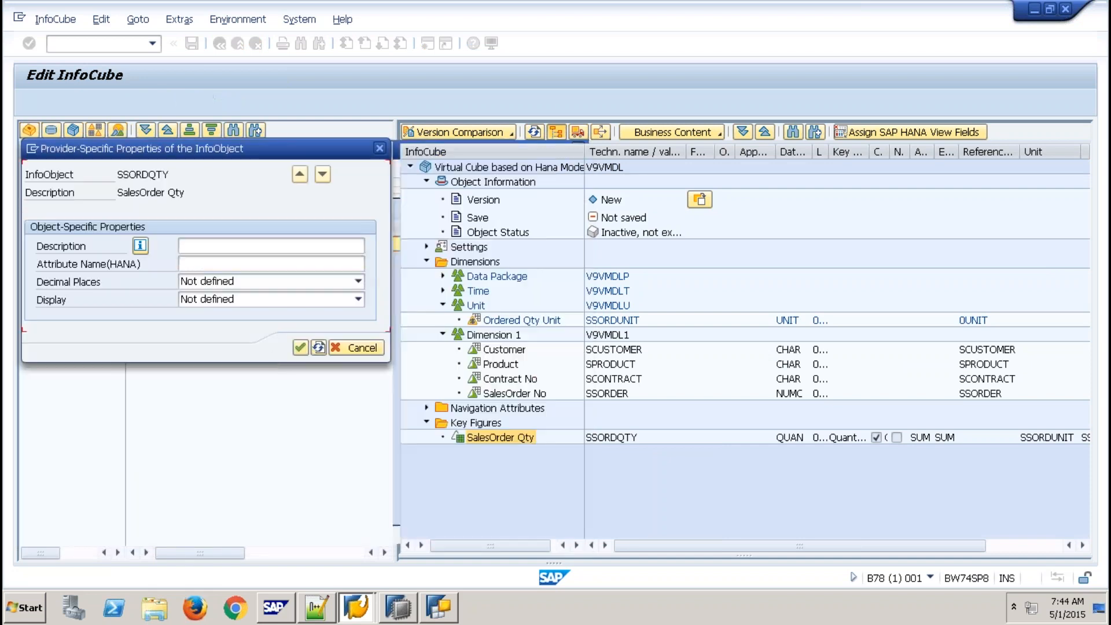
left_click(297, 349)
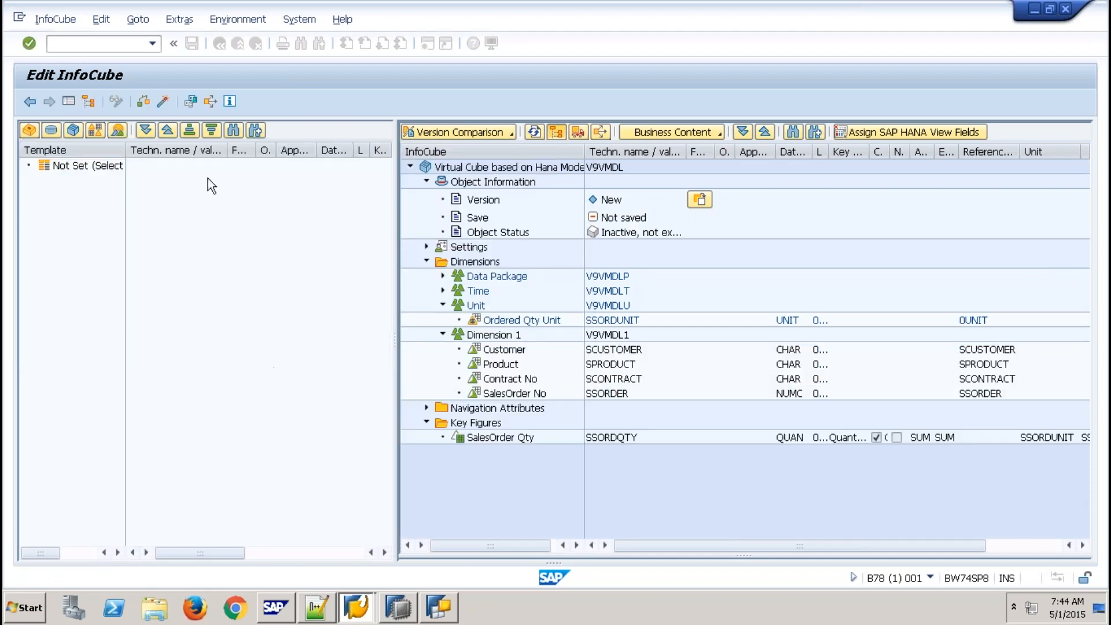
left_click(164, 101)
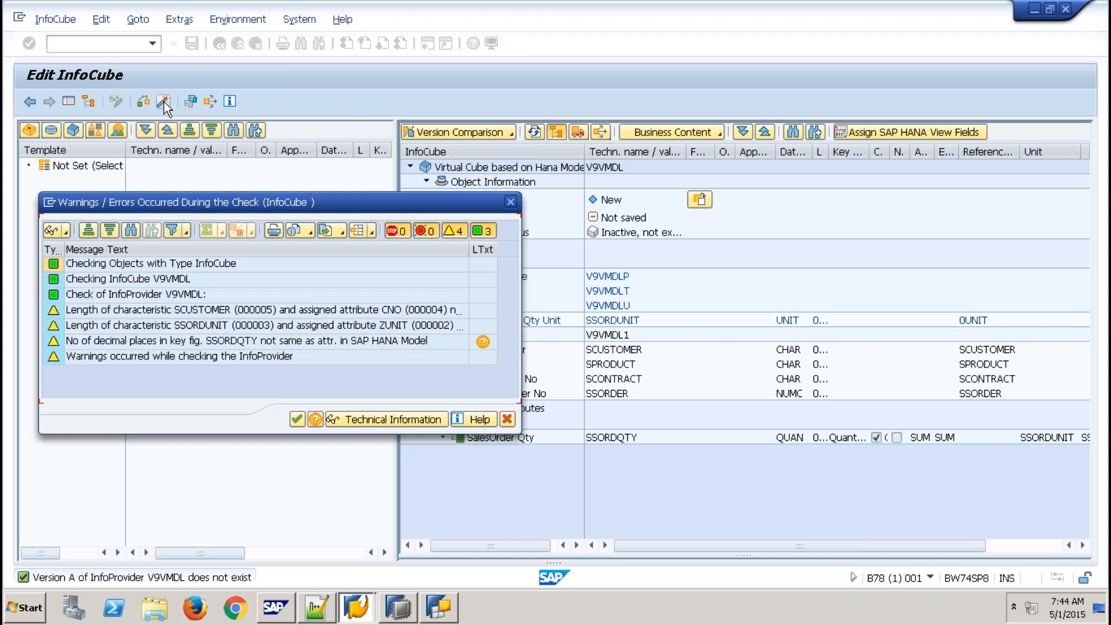
- Activate V9VMDL despite the check warnings and close the activation log
left_click(297, 419)
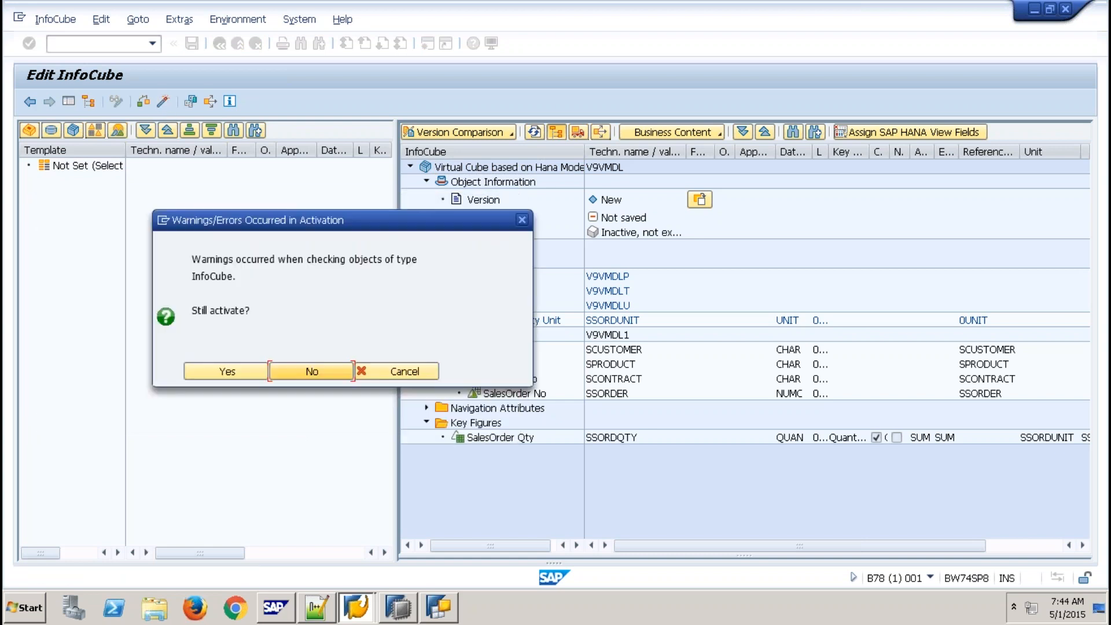
left_click(252, 369)
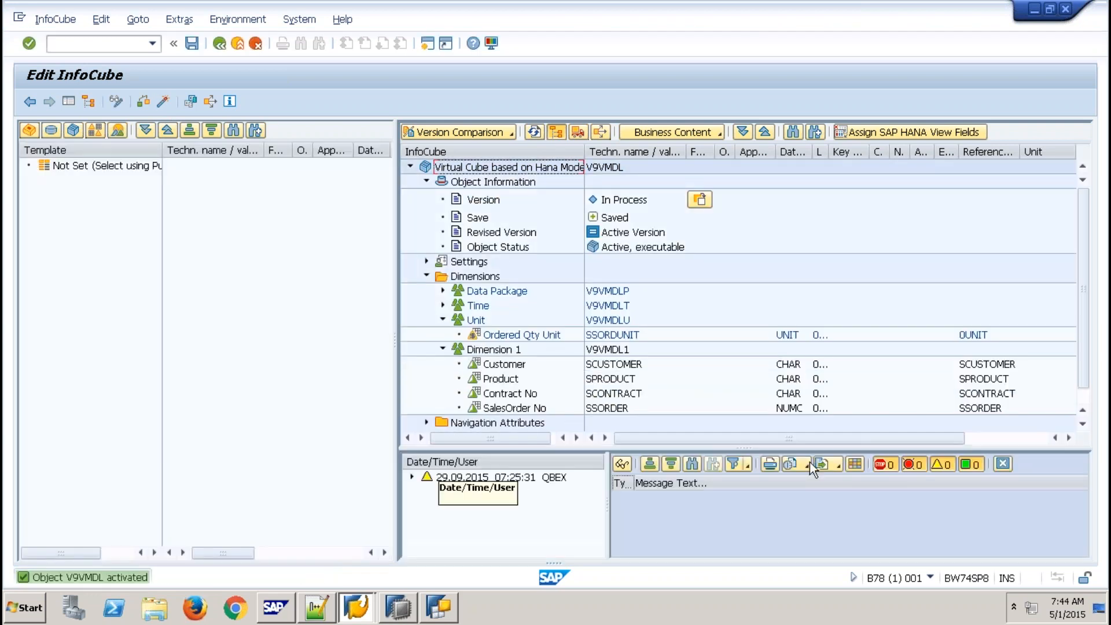
left_click(1008, 461)
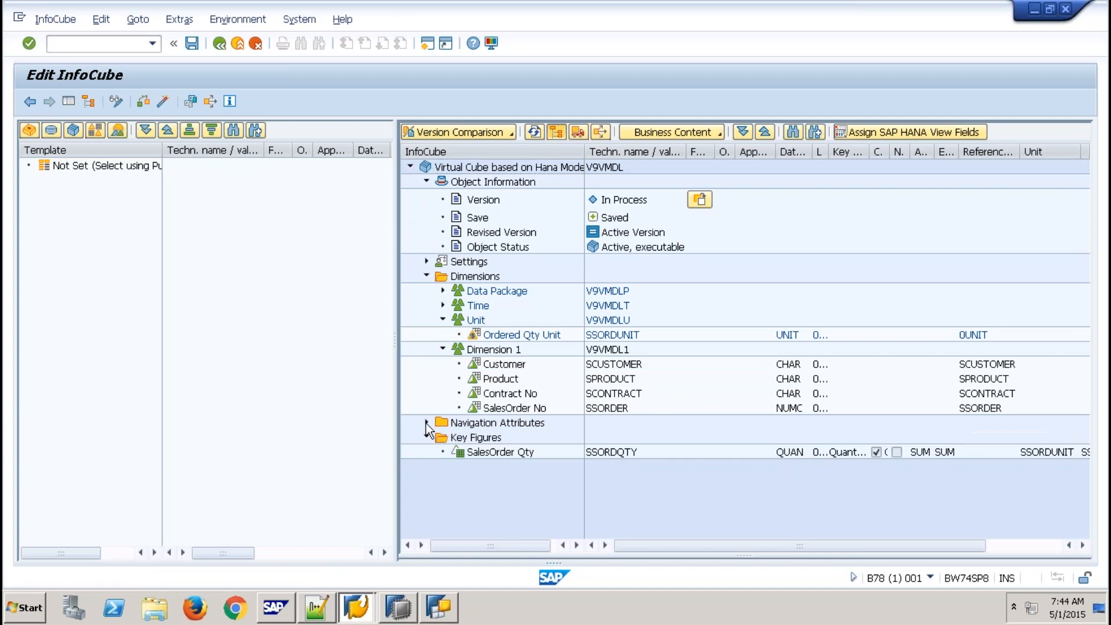
- Enable Country Code as a navigation attribute and reactivate V9VMDL, accepting the warnings
left_click(426, 423)
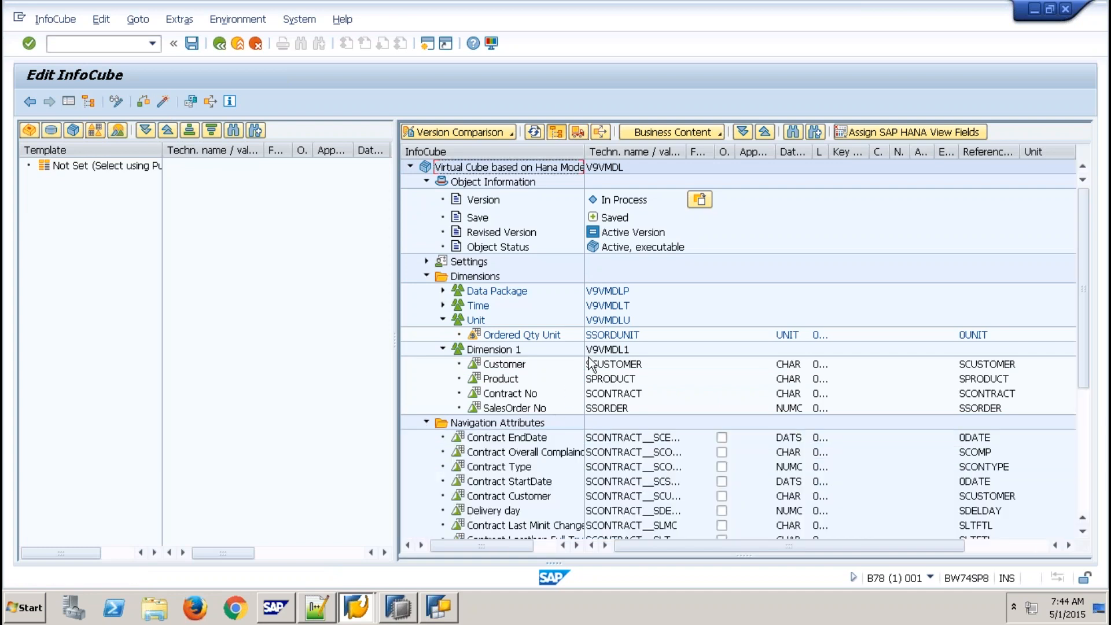
left_click(608, 366)
scroll(655, 456, "down", 1)
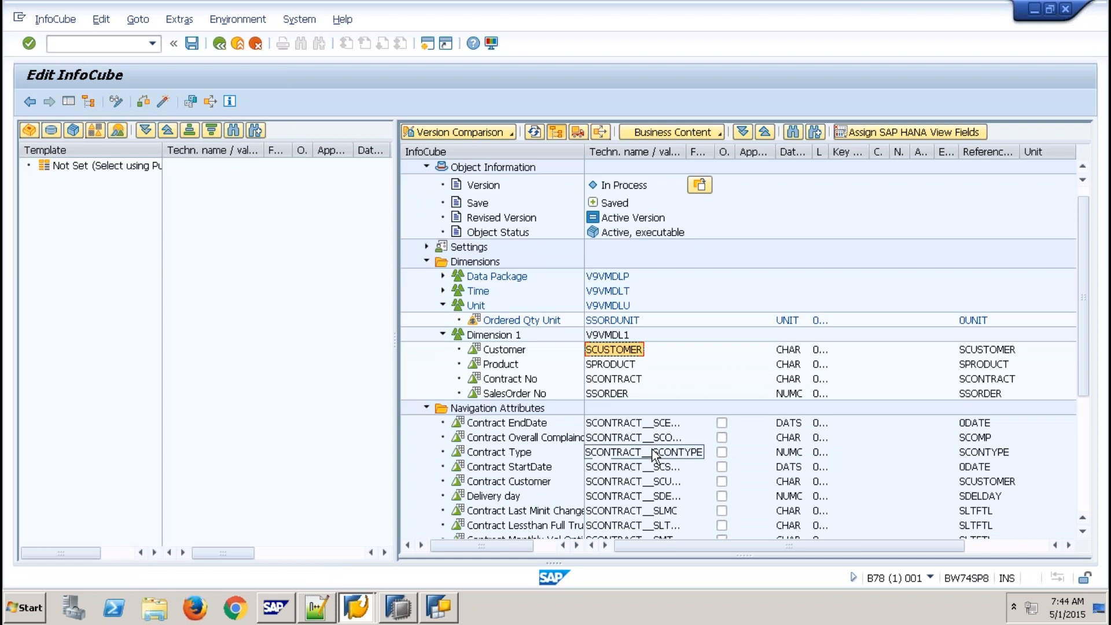
scroll(654, 456, "down", 4)
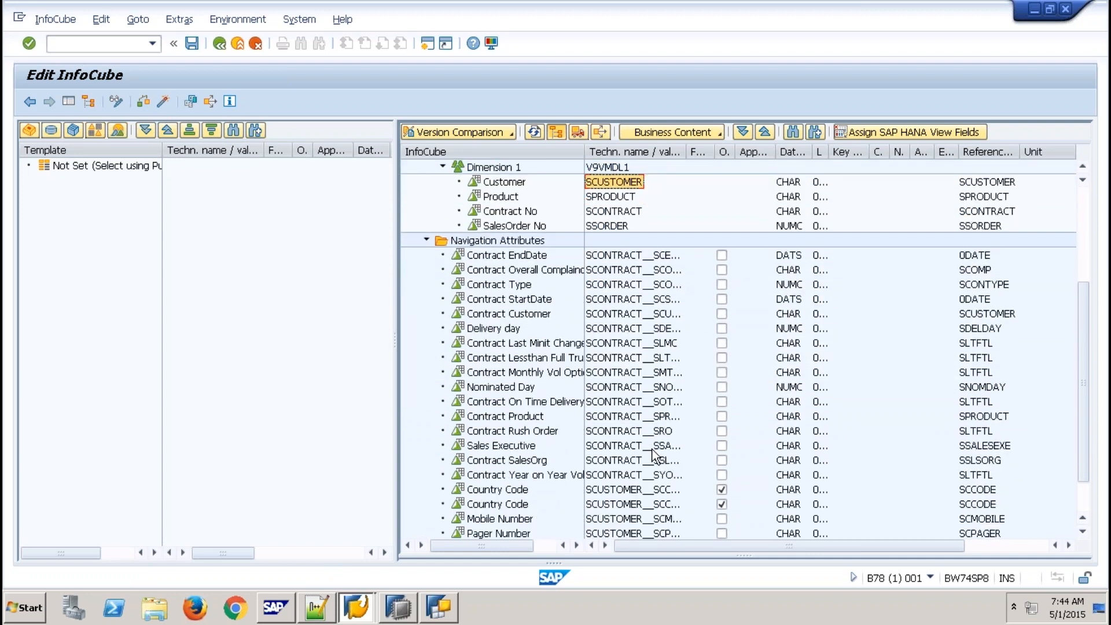
scroll(654, 456, "down", 2)
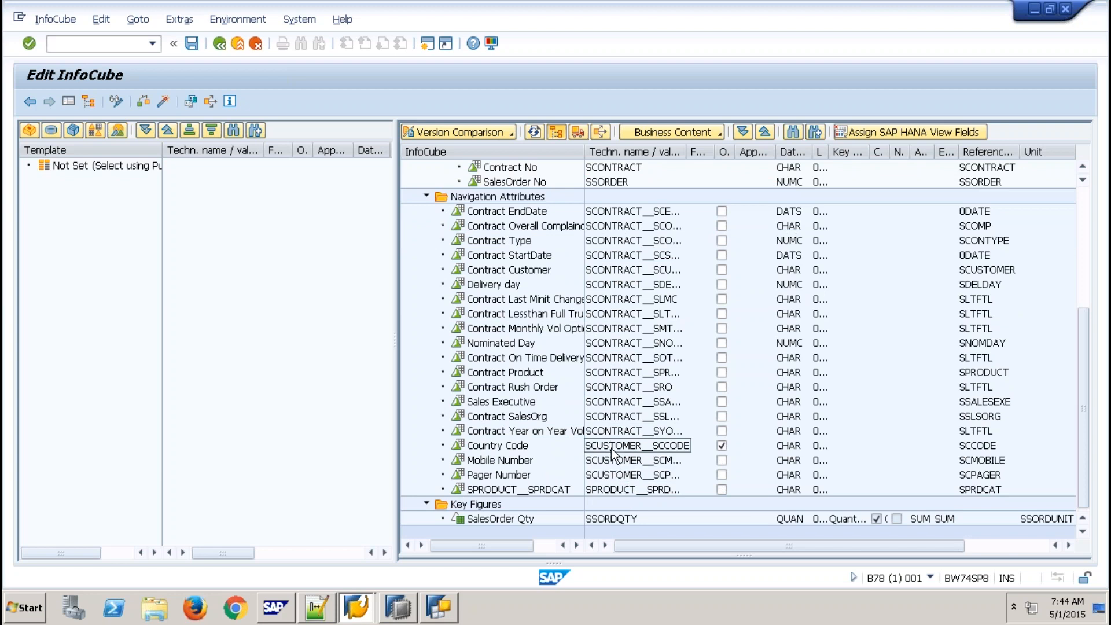
left_click(722, 447)
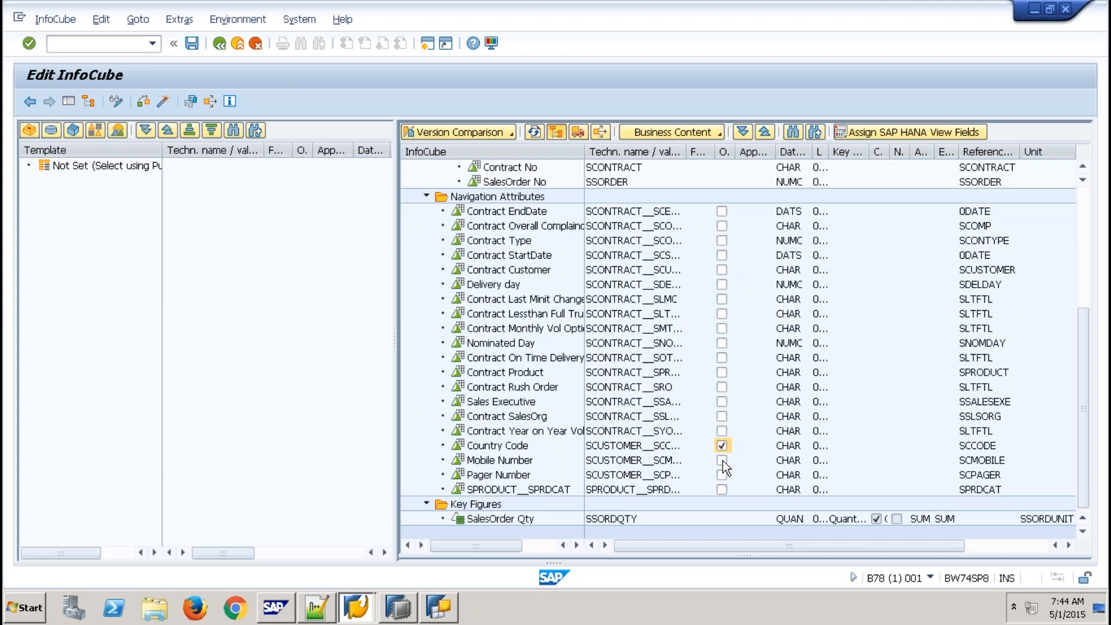
left_click(165, 102)
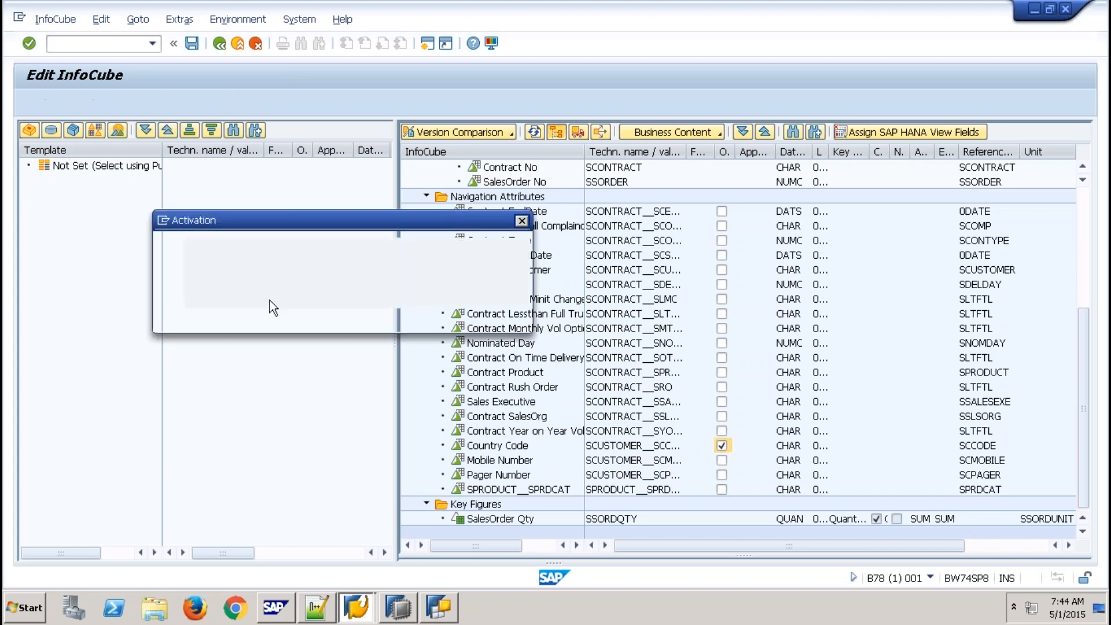
left_click(238, 324)
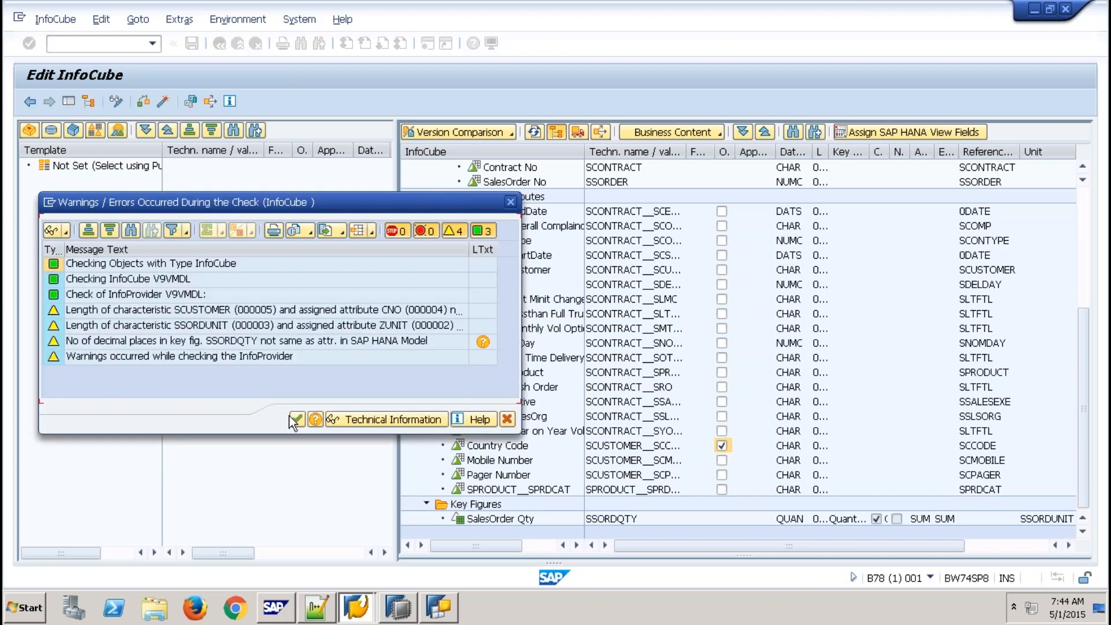
left_click(294, 420)
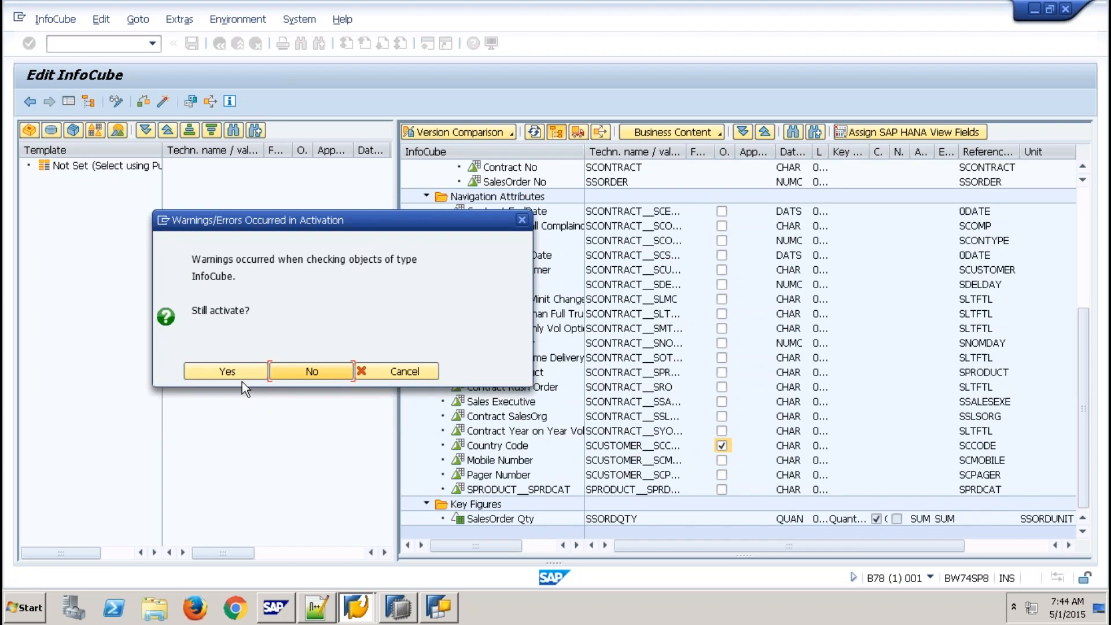
left_click(259, 371)
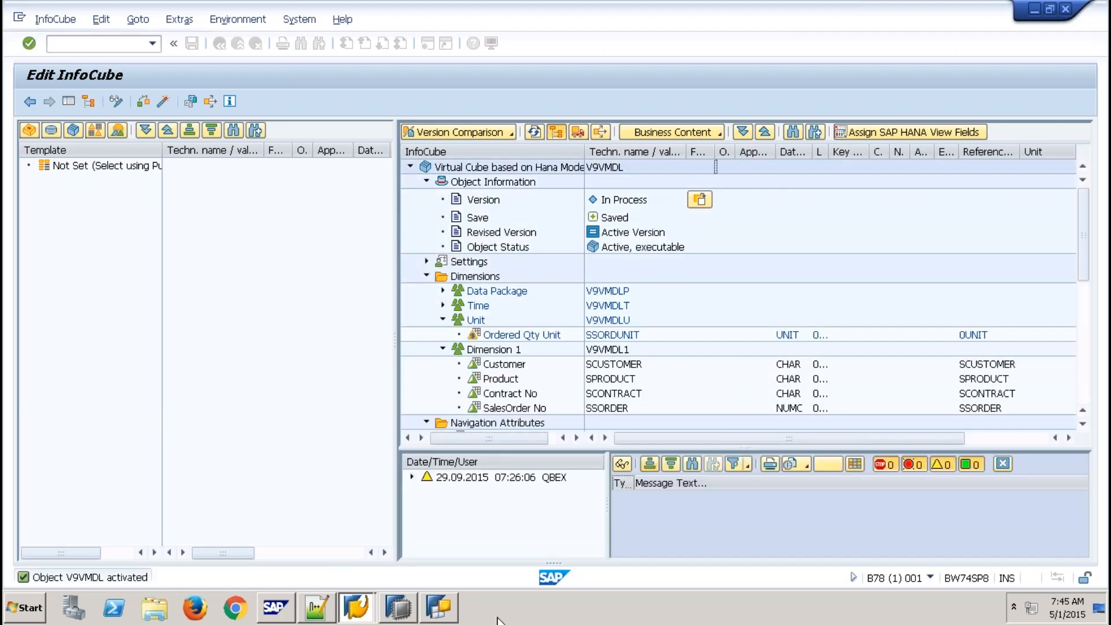
- Start a new BEx query based on InfoProvider V9VMDL
left_click(599, 169)
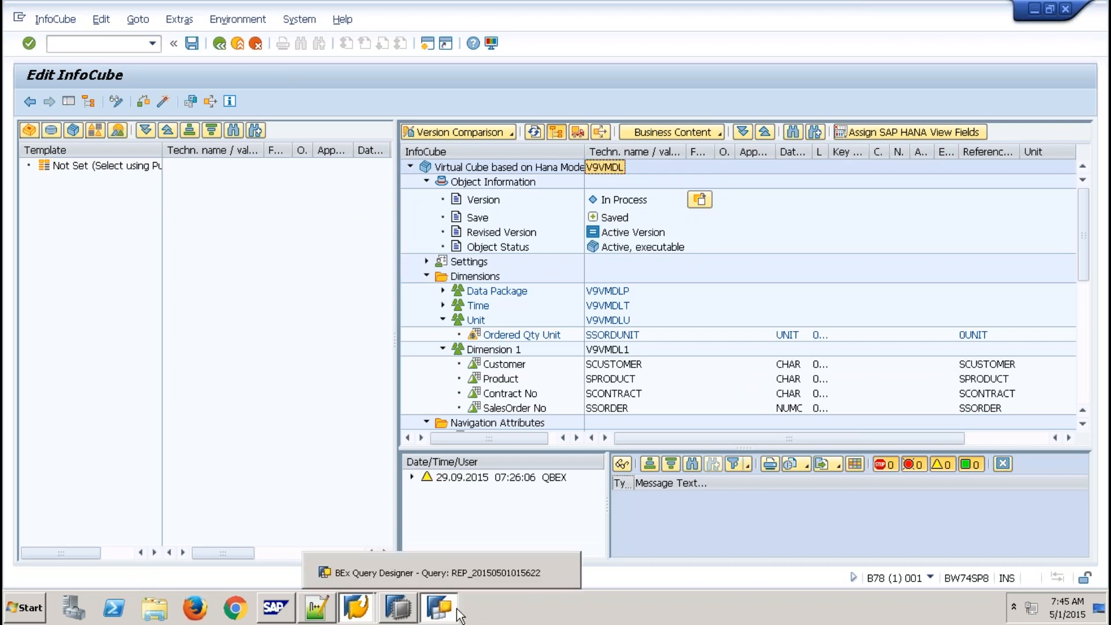
left_click(438, 607)
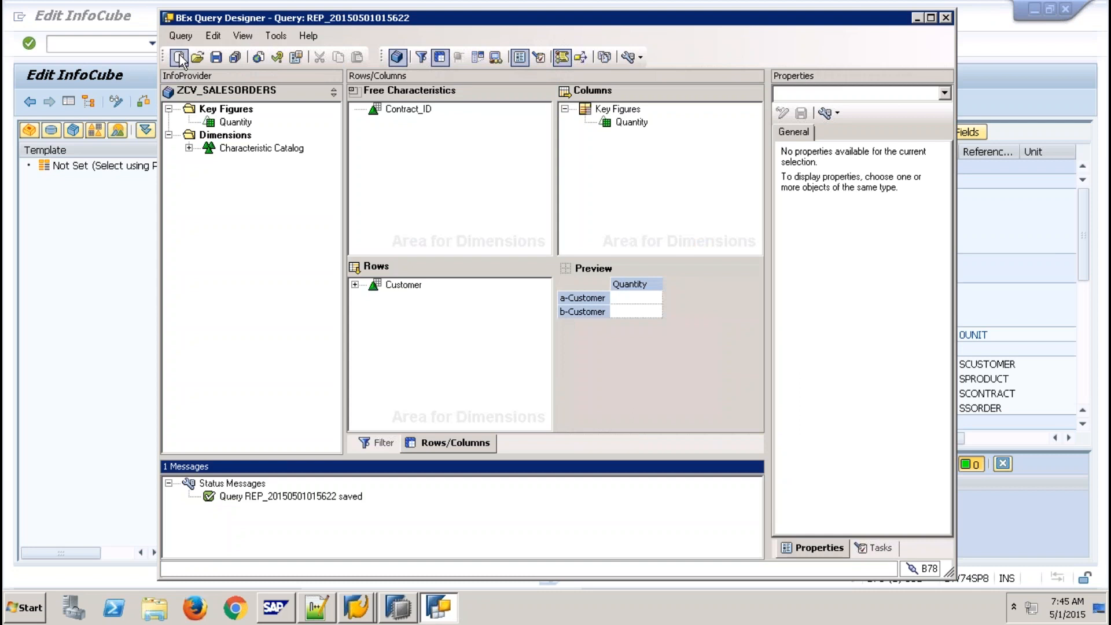
left_click(180, 58)
left_click(361, 199)
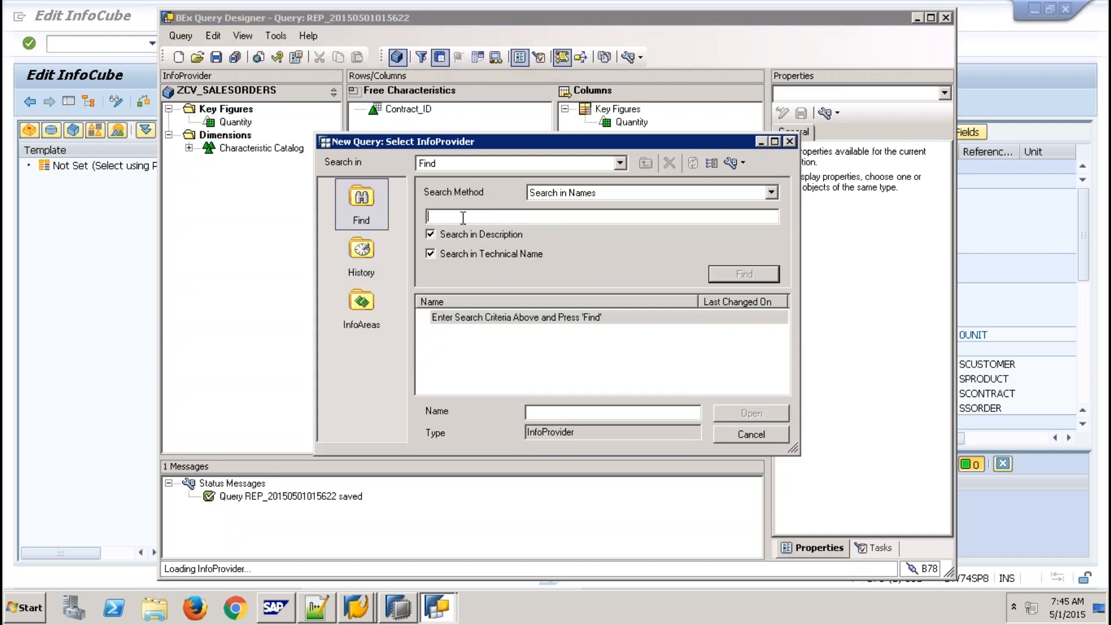
type("V9VMDL")
key("Return")
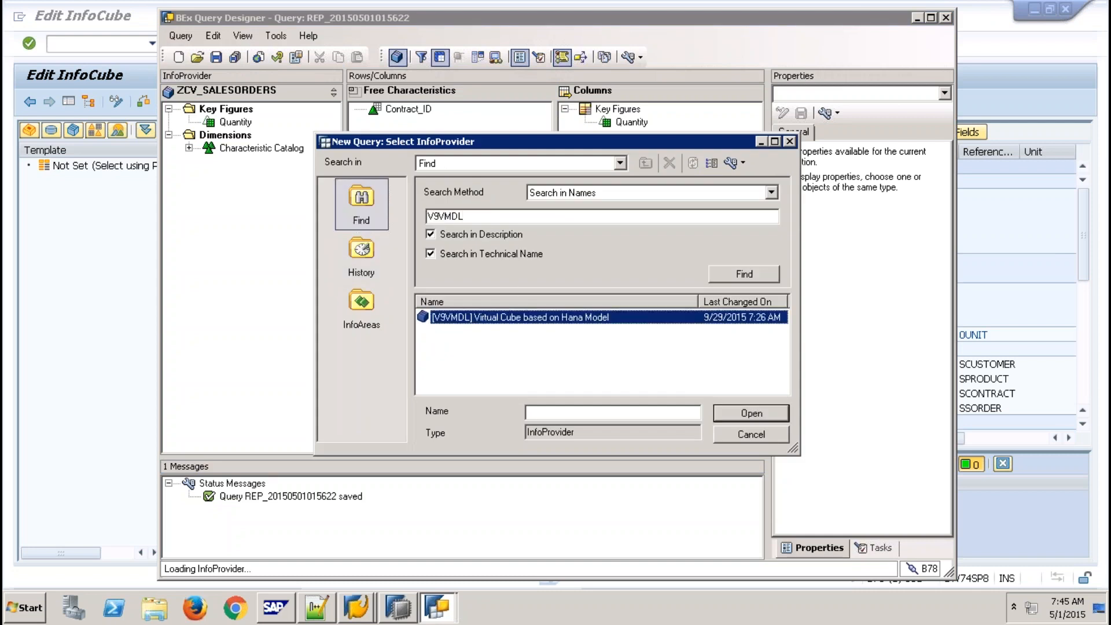
double_click(513, 318)
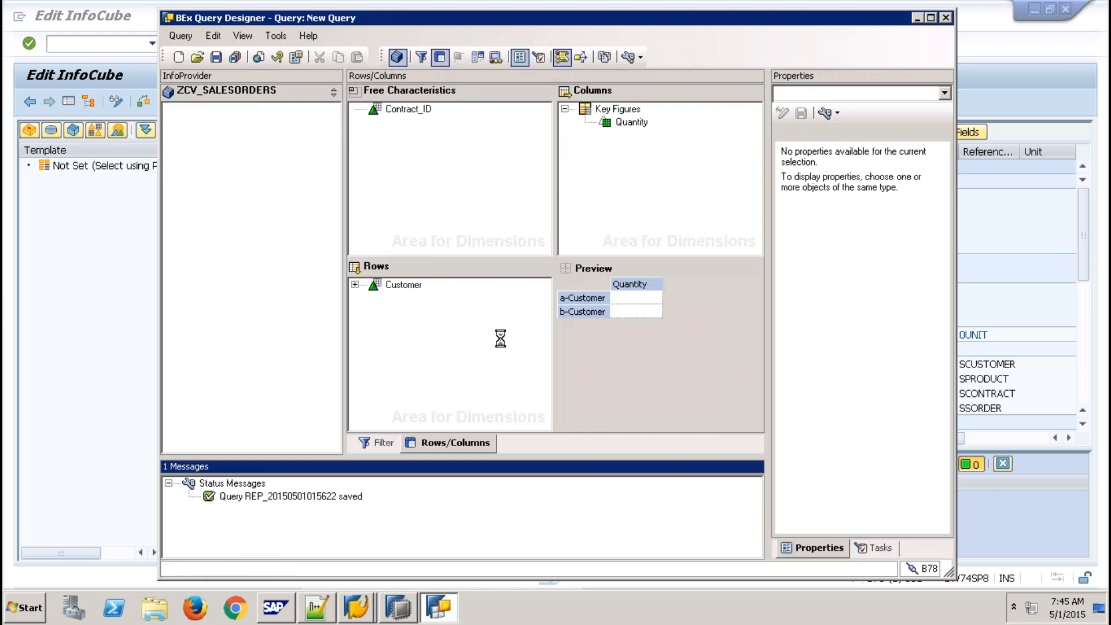
- Put Country Code and Customer in the rows and SalesOrder Qty in the columns
left_click(467, 445)
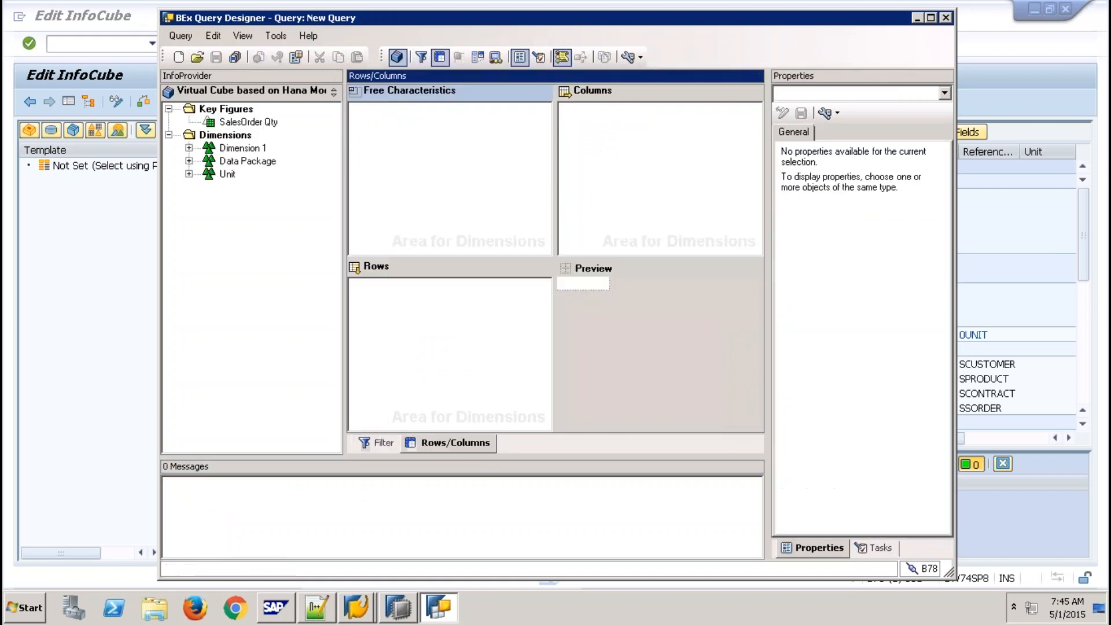
left_click(189, 148)
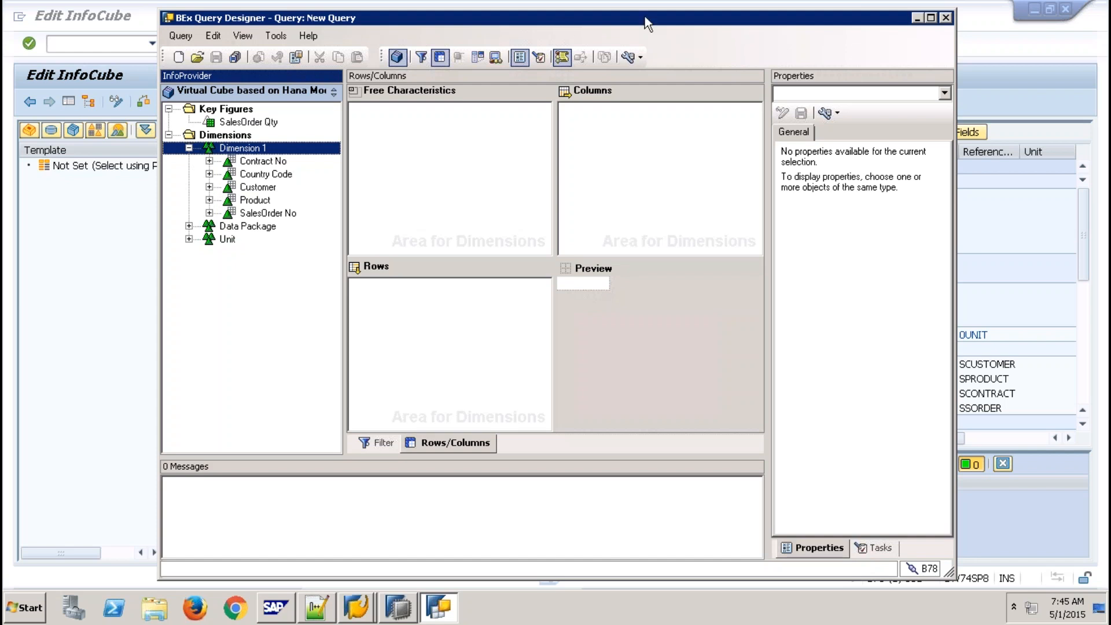
left_click(631, 58)
double_click(629, 20)
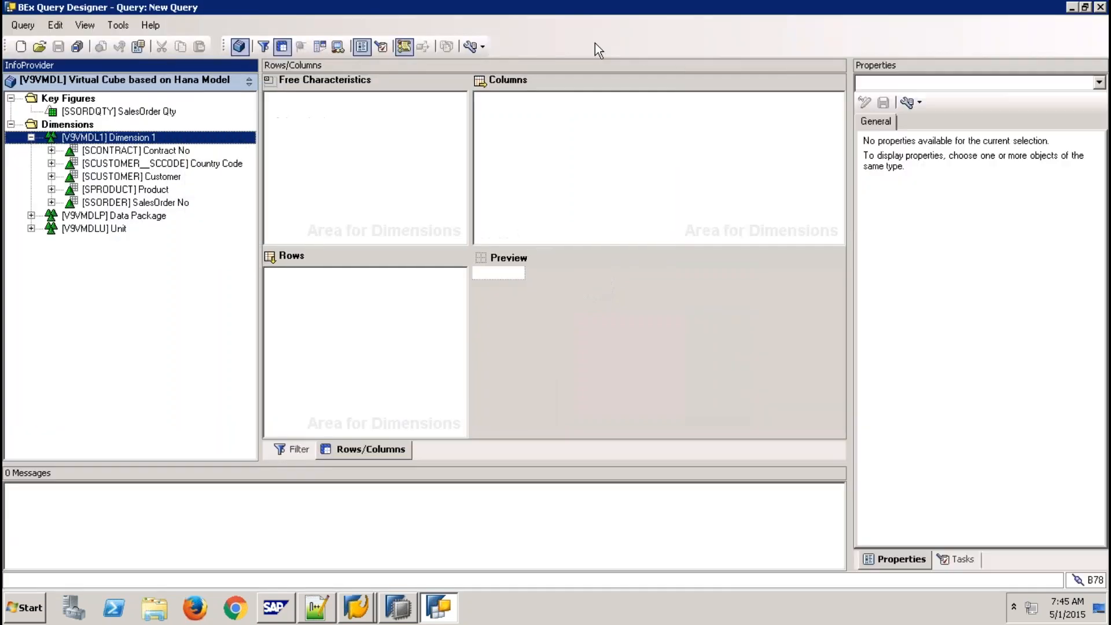
left_click_drag(186, 165, 347, 277)
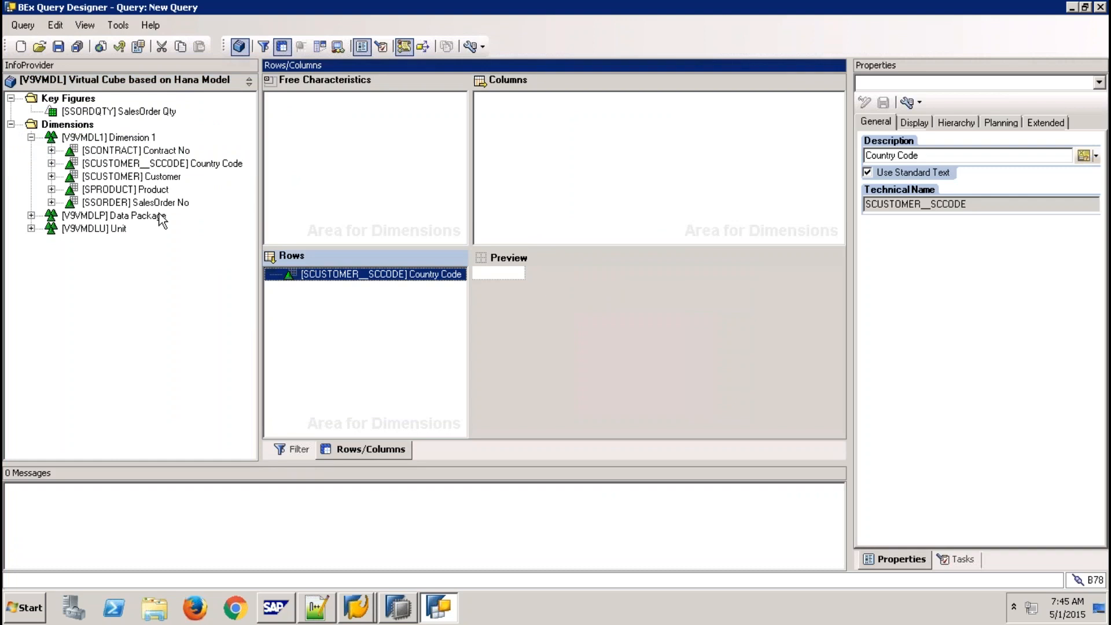
left_click_drag(168, 177, 347, 288)
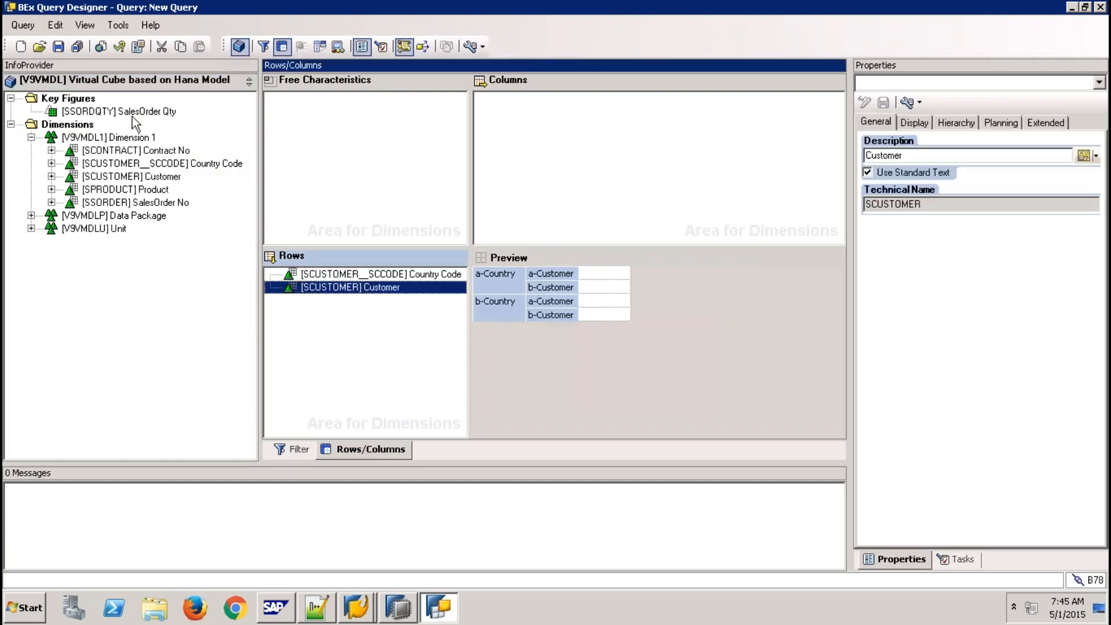
left_click_drag(145, 112, 556, 139)
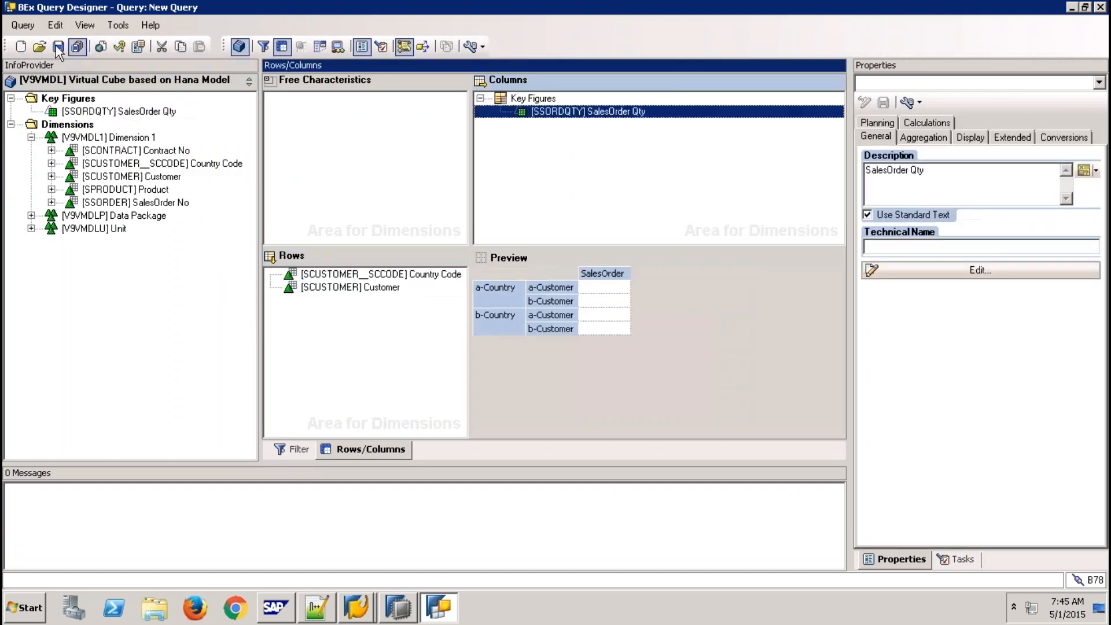
left_click(58, 47)
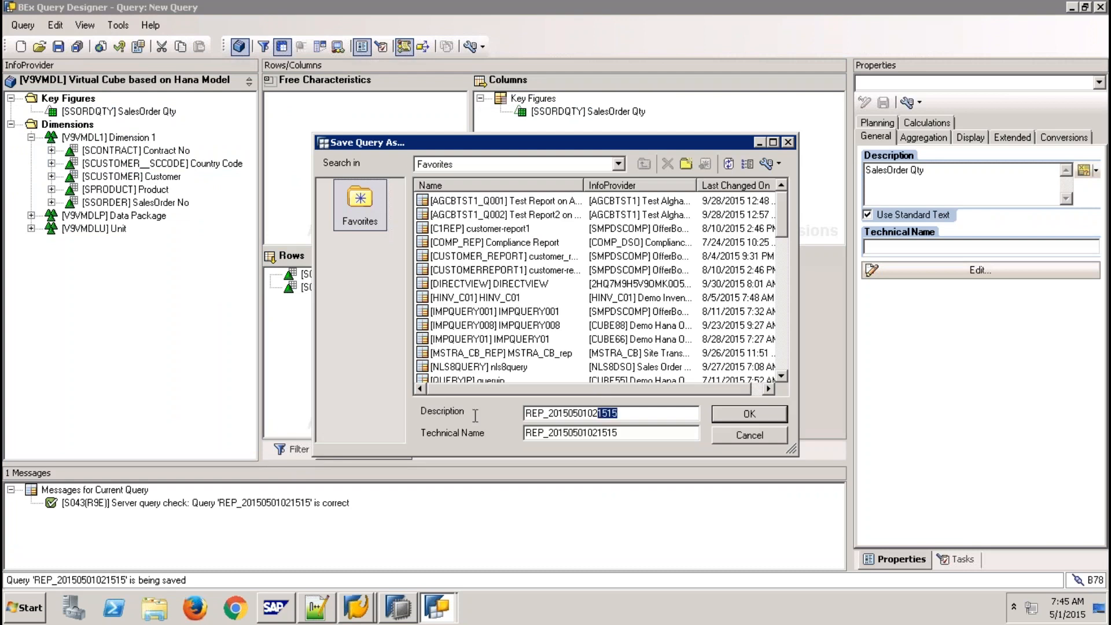
left_click(762, 418)
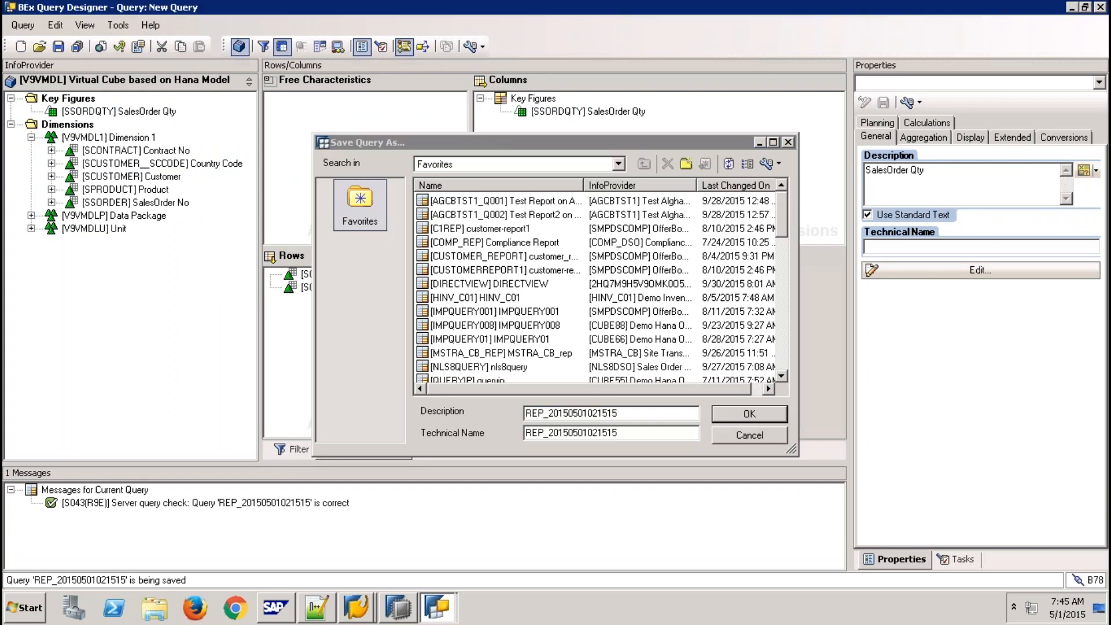
left_click(365, 615)
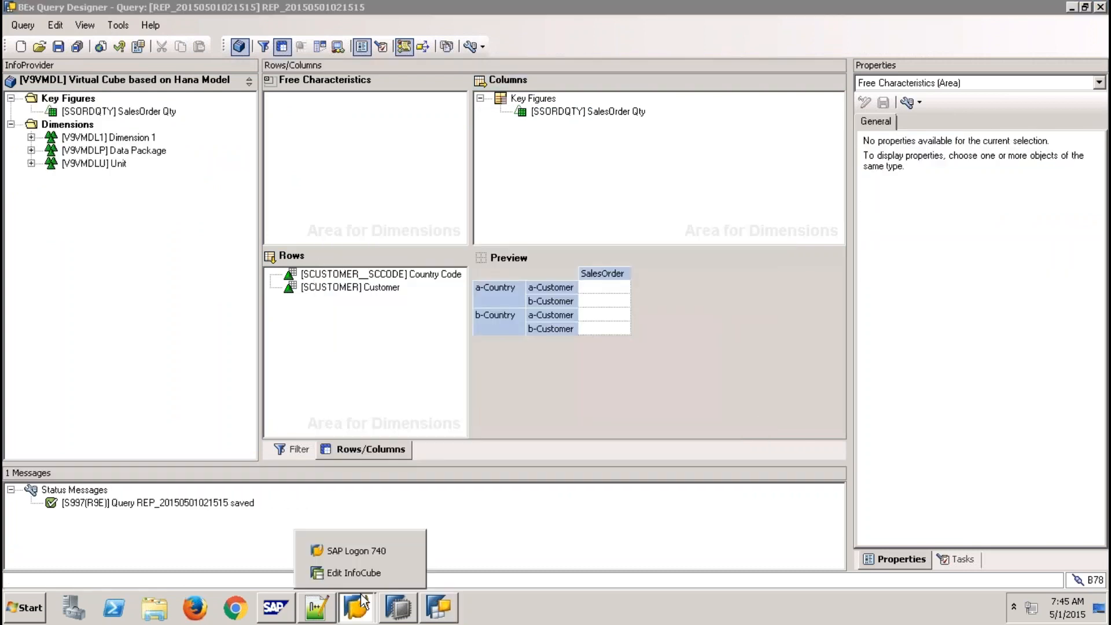
left_click(365, 572)
left_click(77, 45)
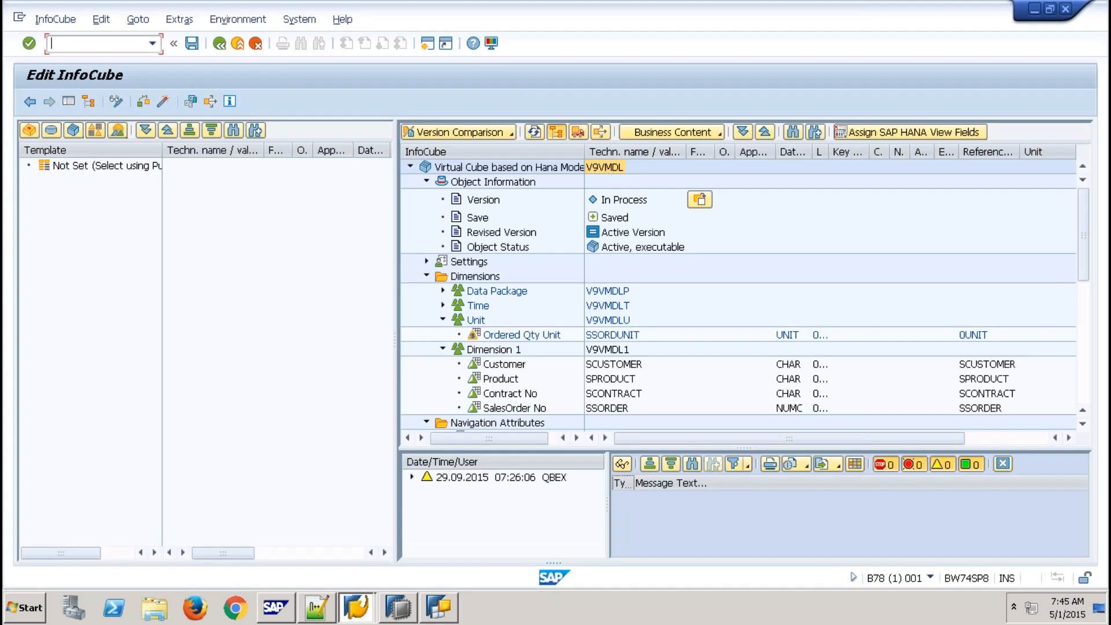
type("/nrsa1")
key("Return")
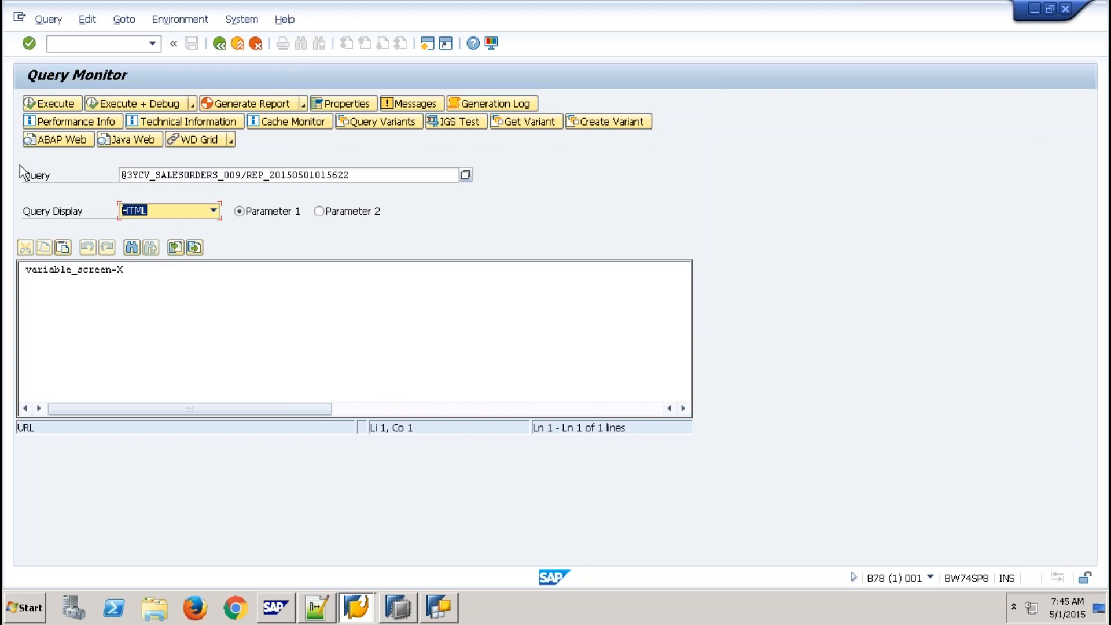
double_click(295, 176)
key("ctrl+v")
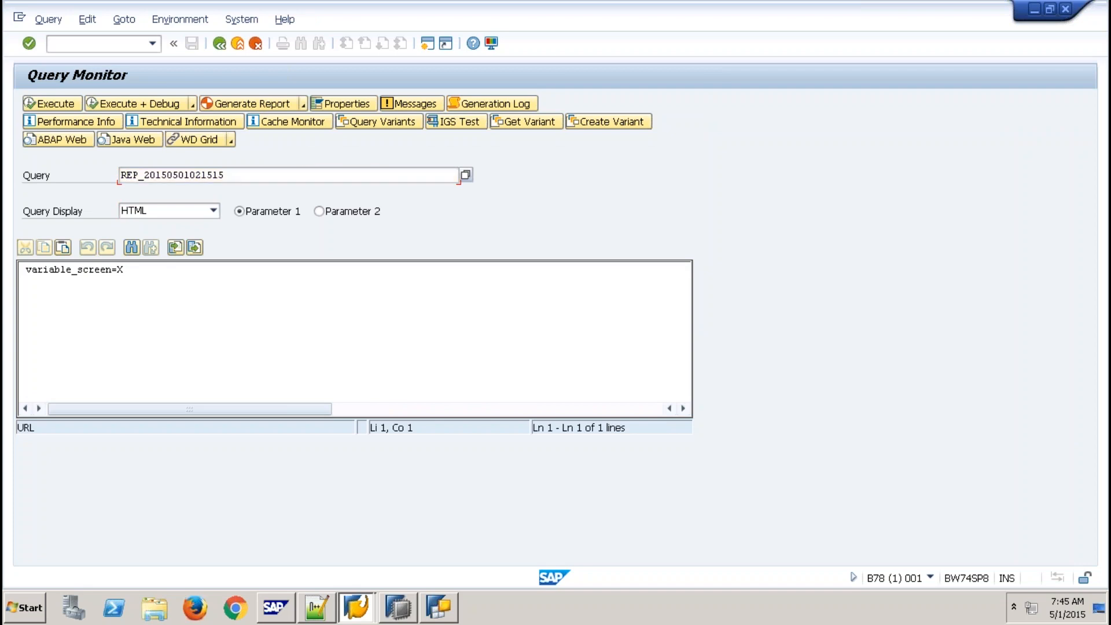
left_click(37, 99)
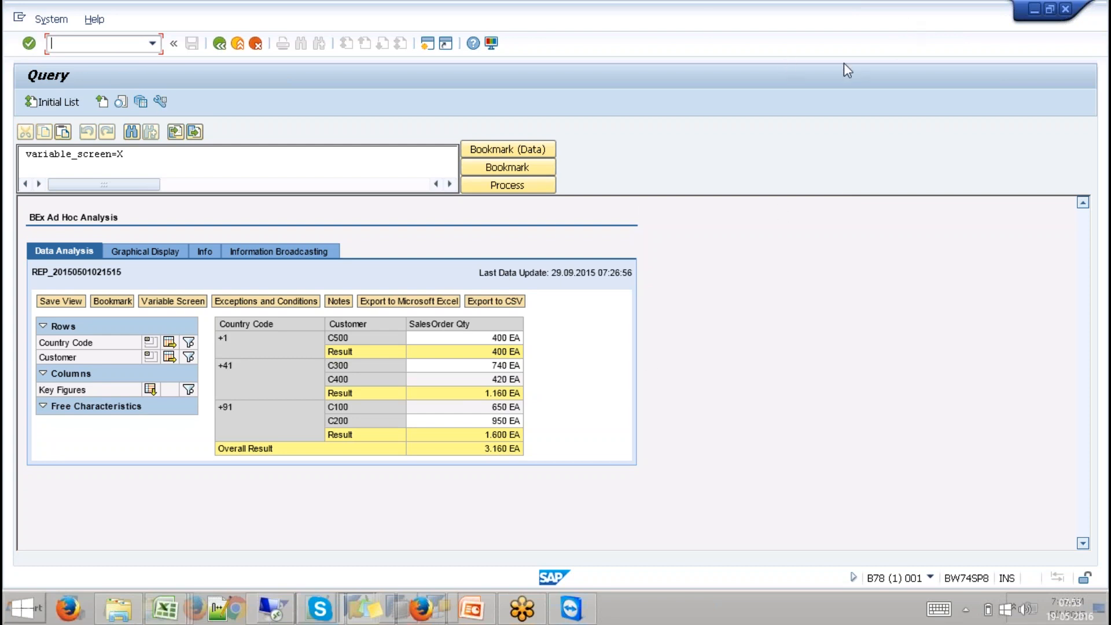
- In HANA Studio, close the calculation view and preview ZAV_CONTRACT's five raw contract rows
left_click(474, 551)
left_click(399, 608)
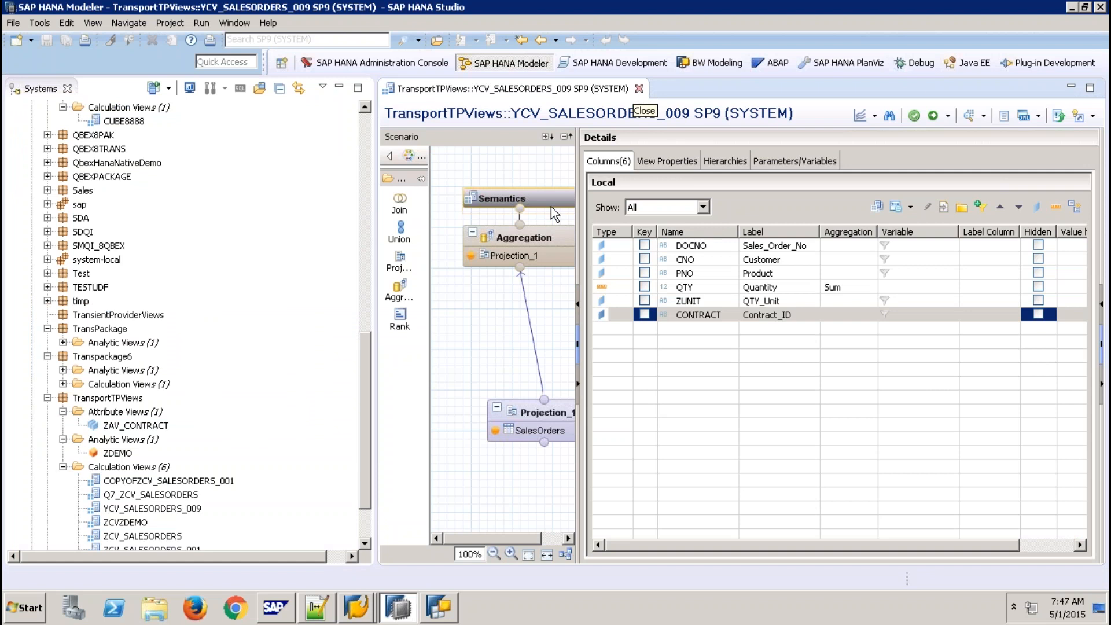
left_click(288, 323)
key("ctrl+w")
double_click(155, 428)
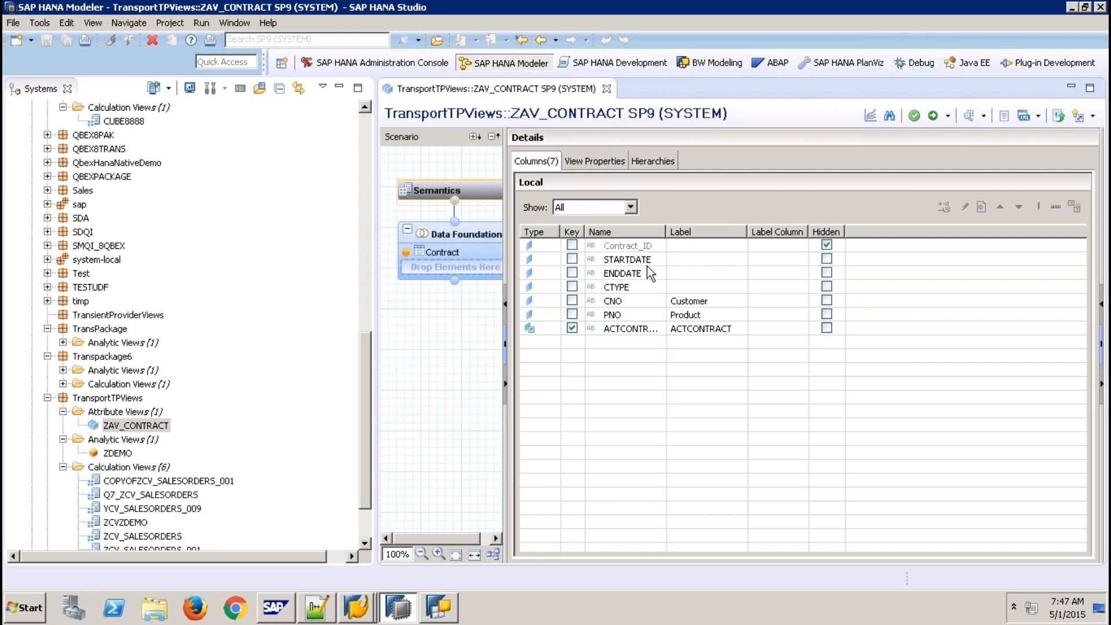
left_click(965, 119)
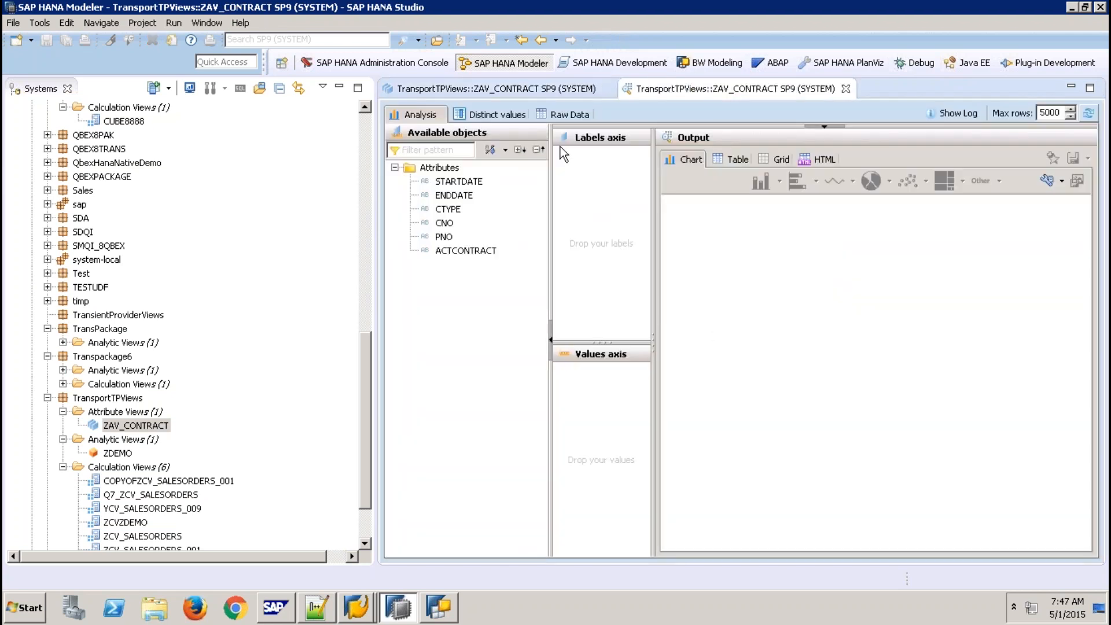
left_click(565, 115)
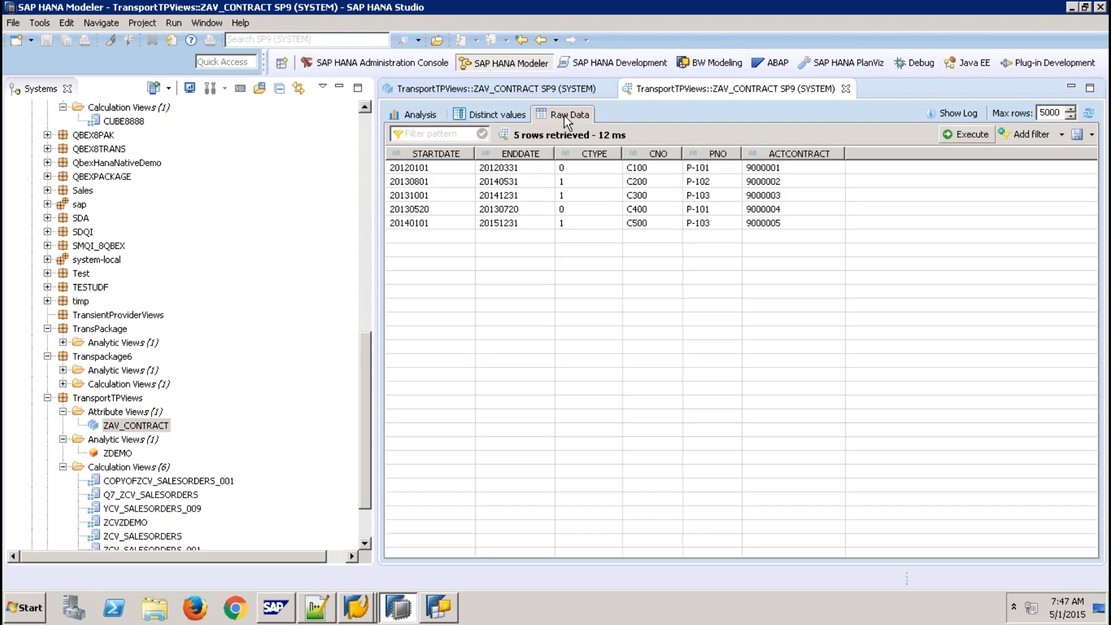
left_click(792, 173)
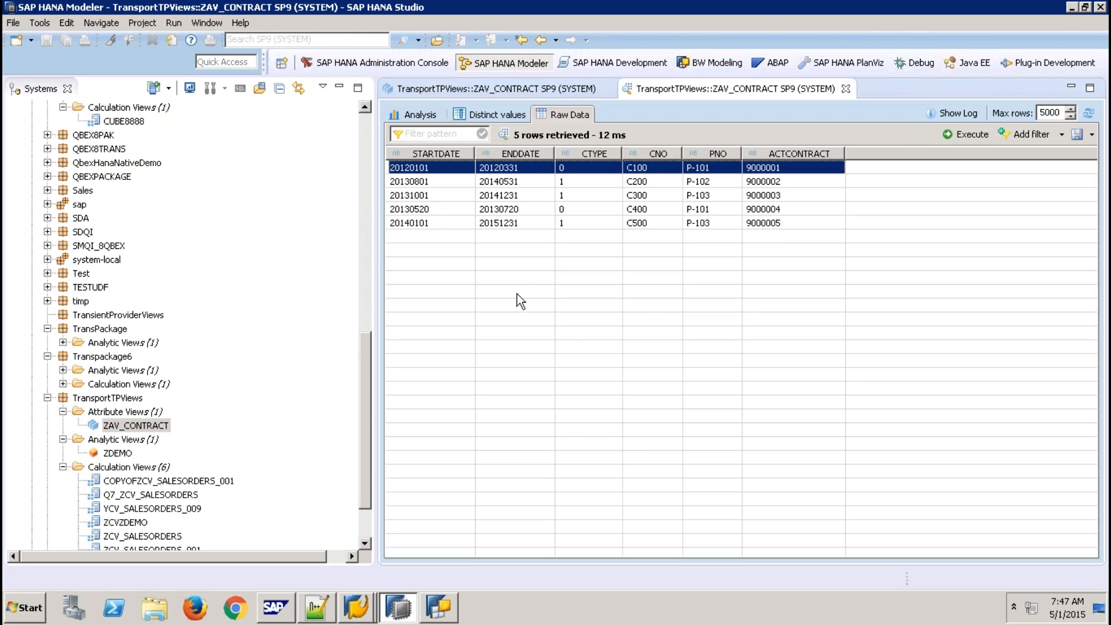
- Return to the SAP query results and leave them for the workbench with /nex
left_click(359, 611)
left_click(372, 573)
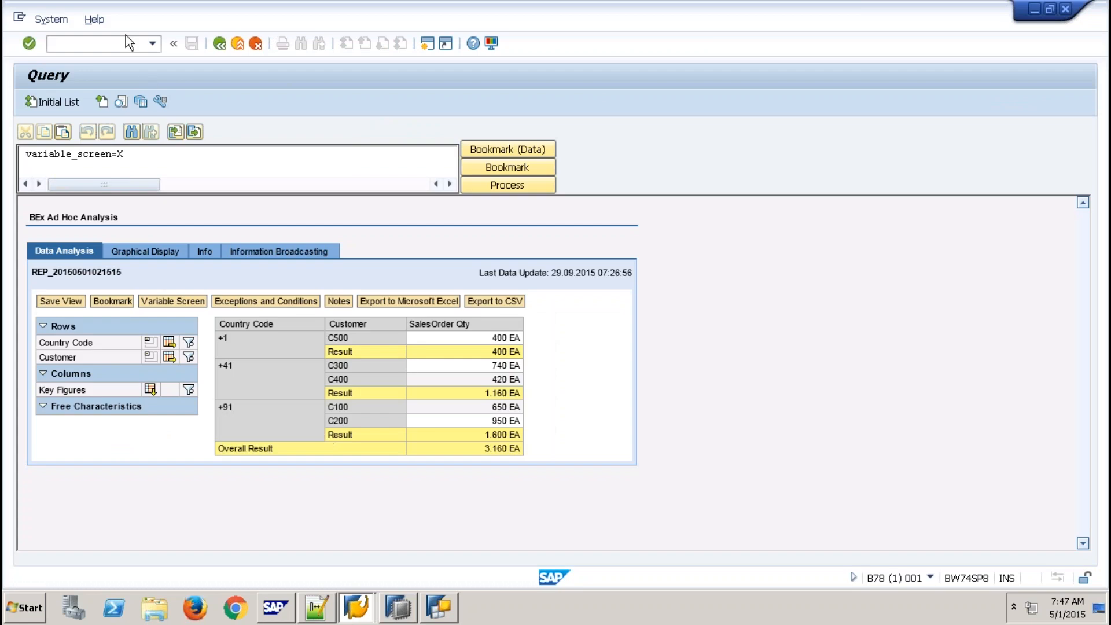
type("/nex")
key("Return")
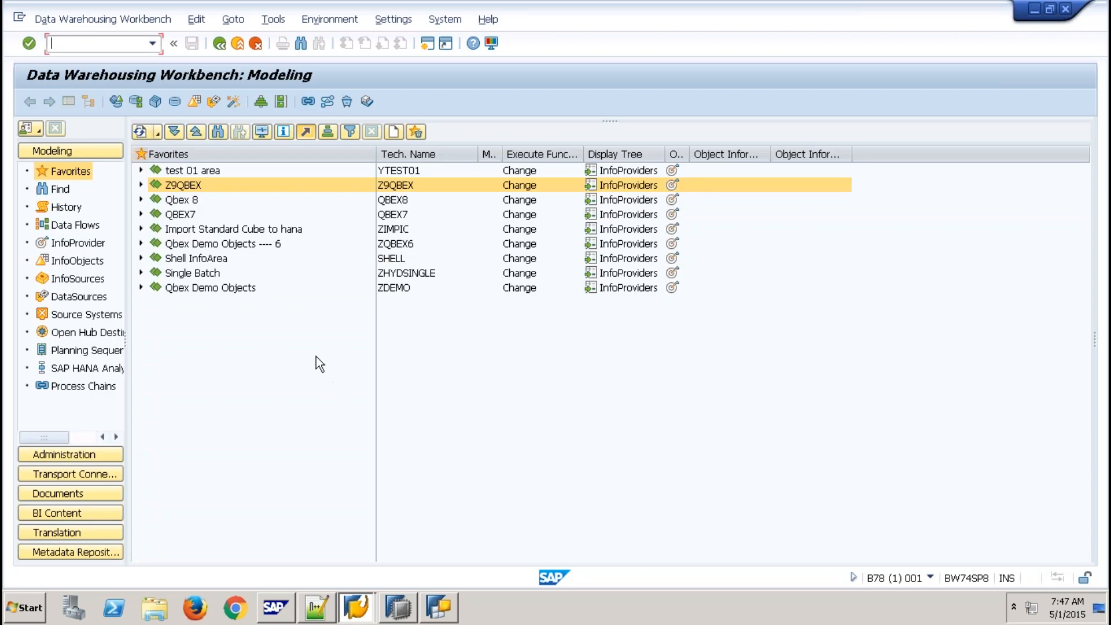
- Search InfoObjects for 'contract' and open the Attributes of characteristic V7SCON
left_click(78, 261)
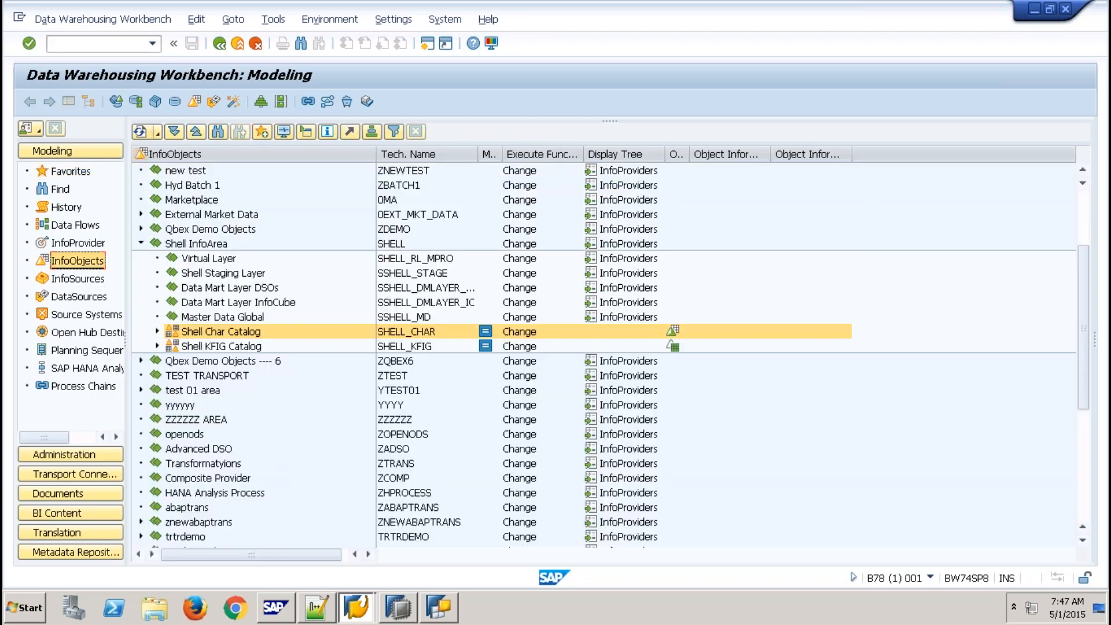
key("ctrl+f")
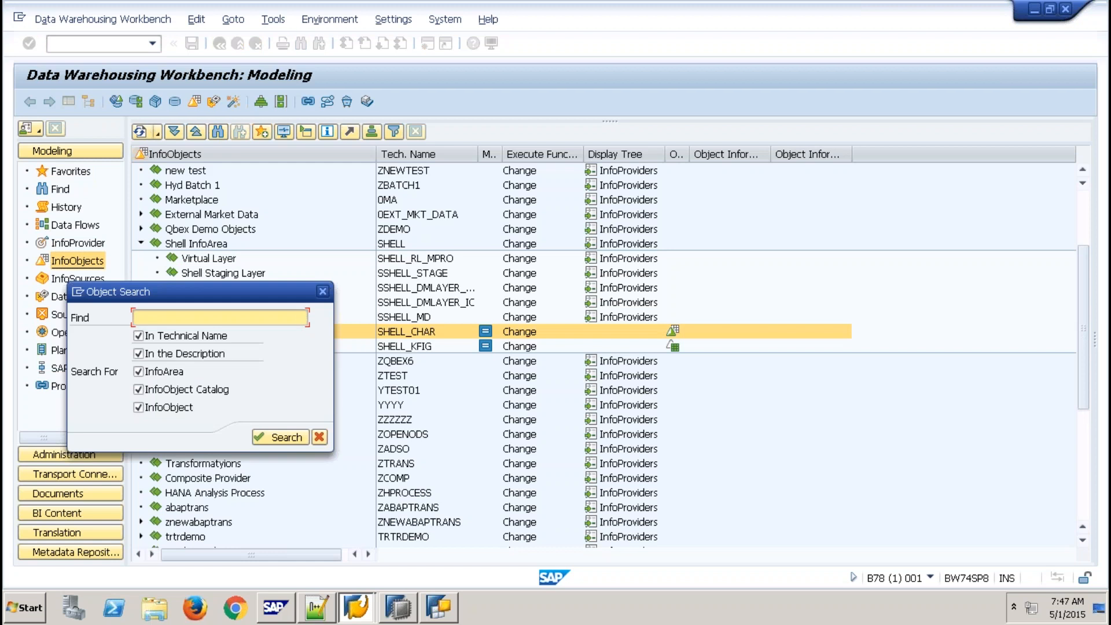
type("contract")
key("Return")
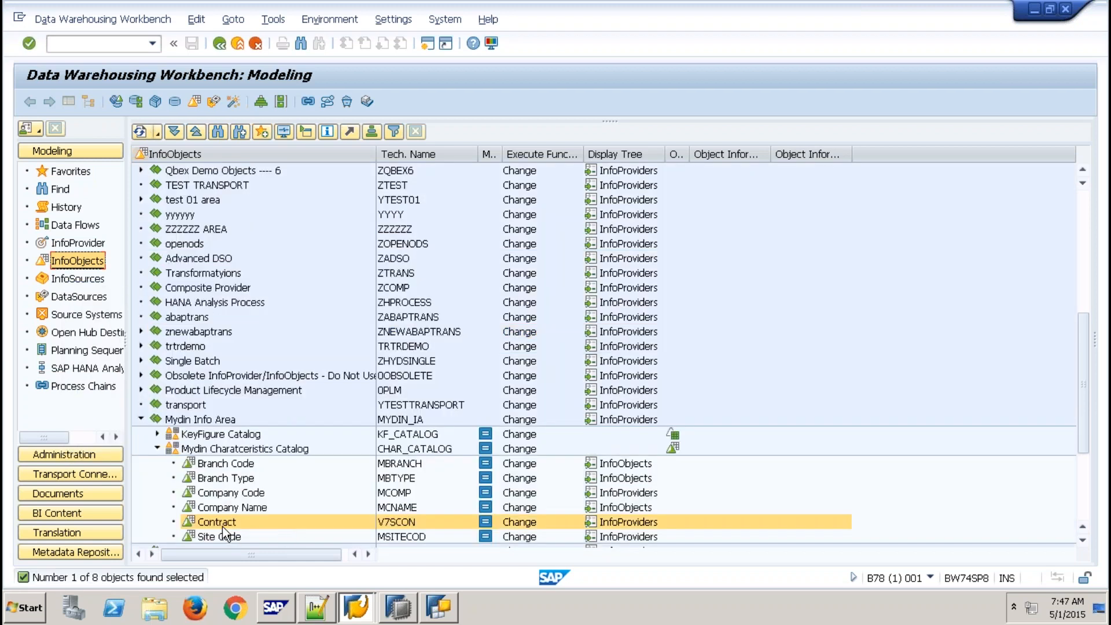
double_click(222, 525)
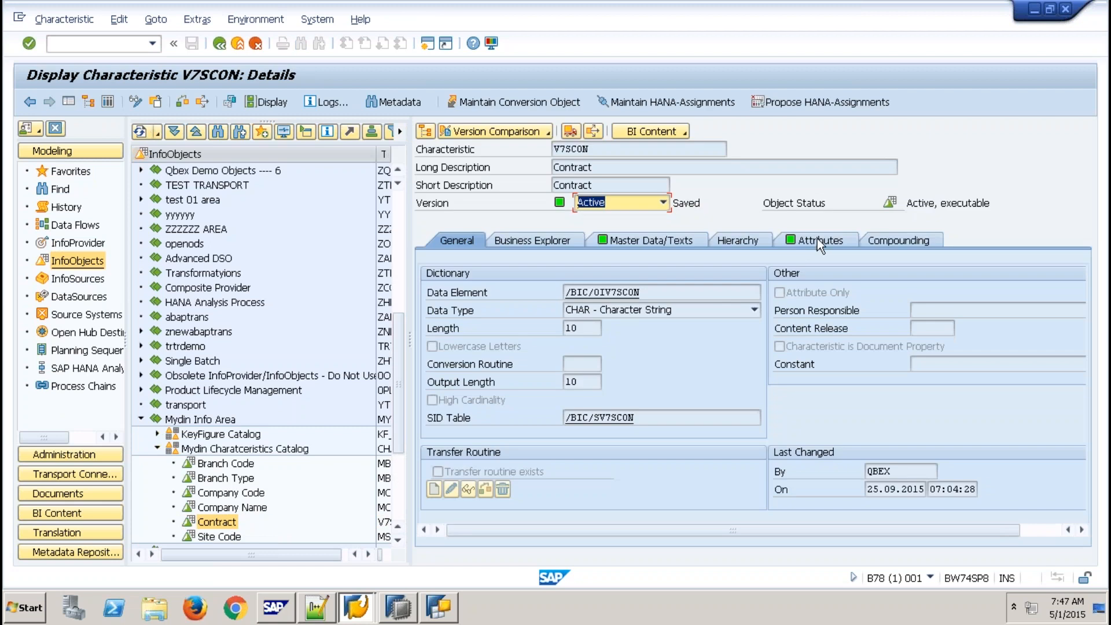
left_click(817, 239)
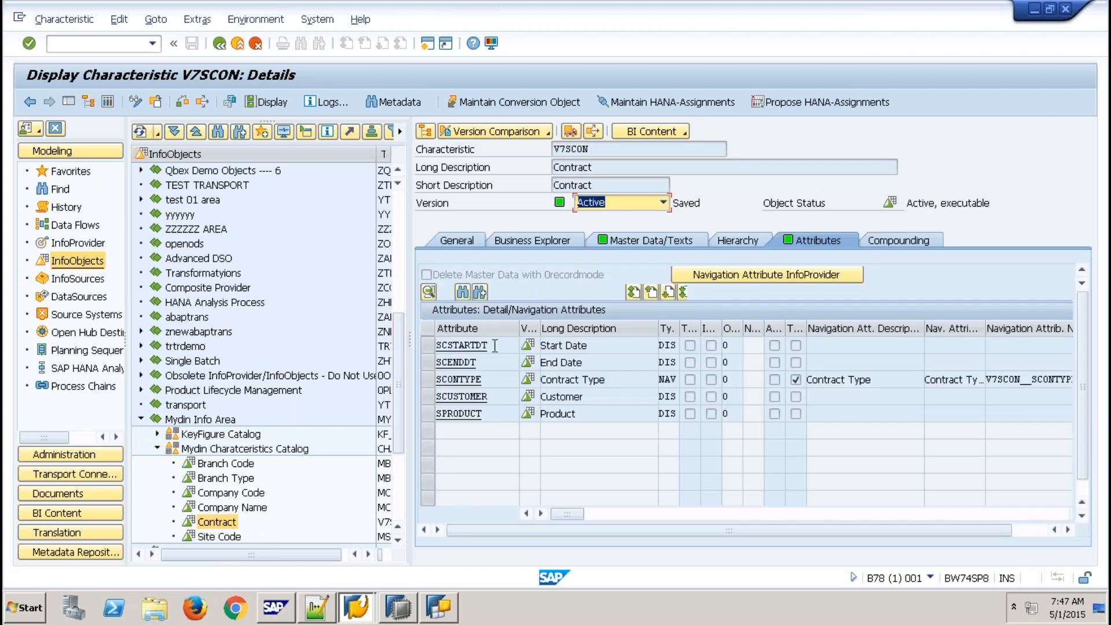
- Block-select attributes SCSTARTDT through SPRODUCT with Ctrl+Y and copy them
left_click(502, 345)
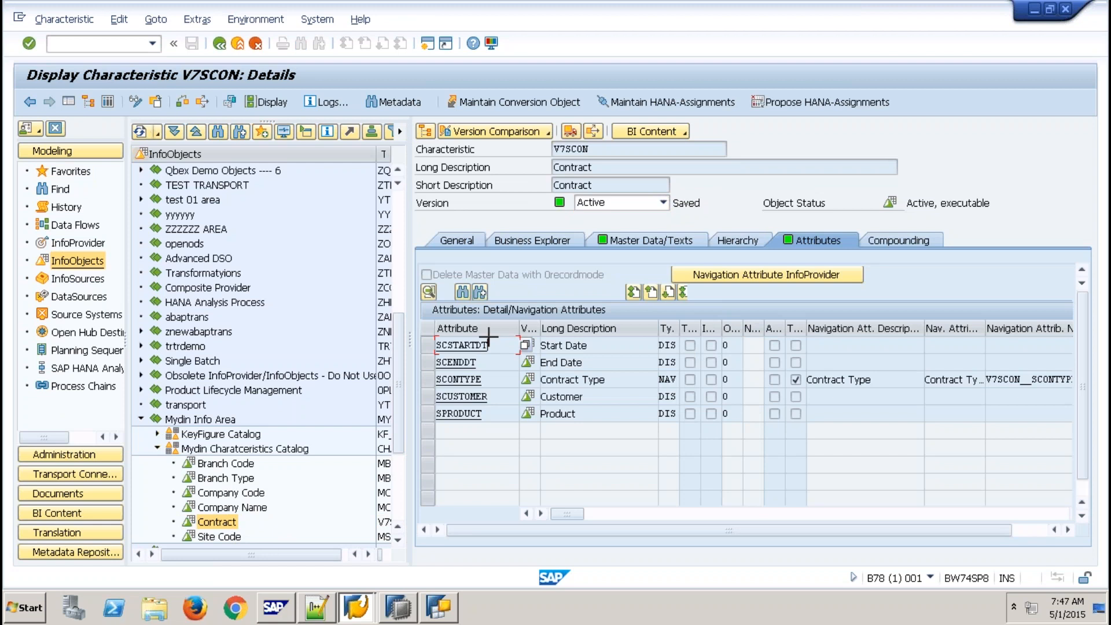
key("ctrl+y")
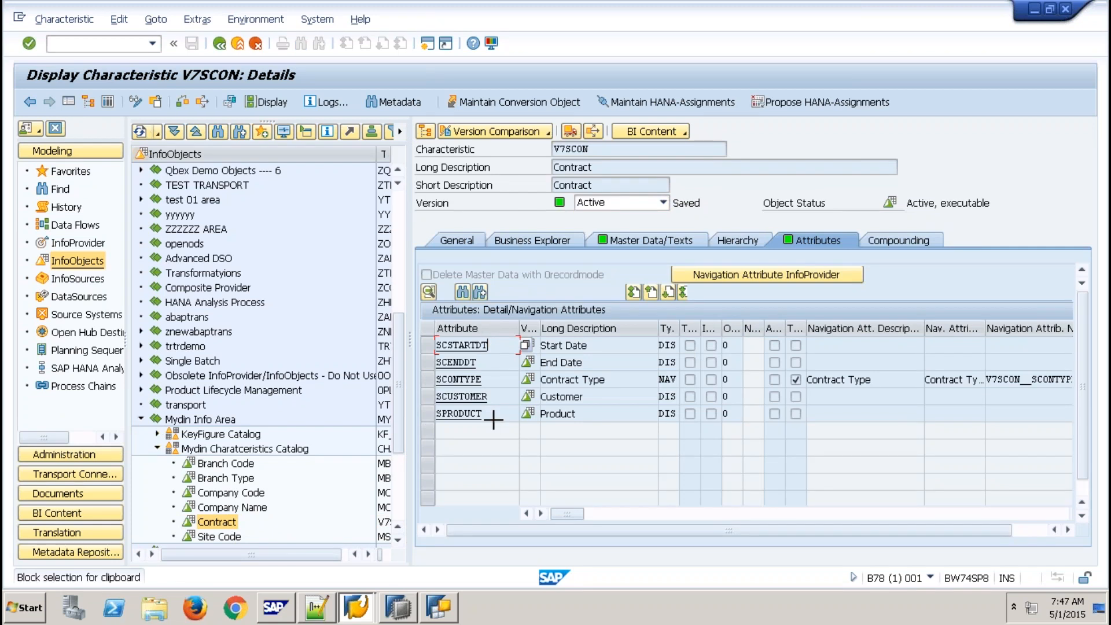
left_click_drag(494, 419, 495, 420)
key("ctrl+c")
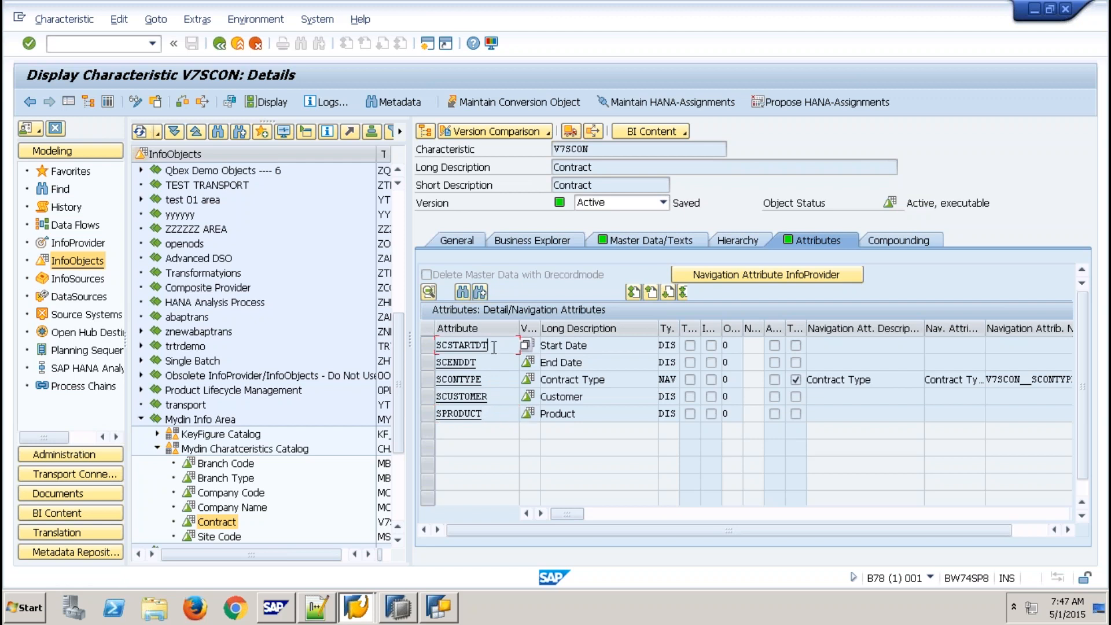
key("ctrl+y")
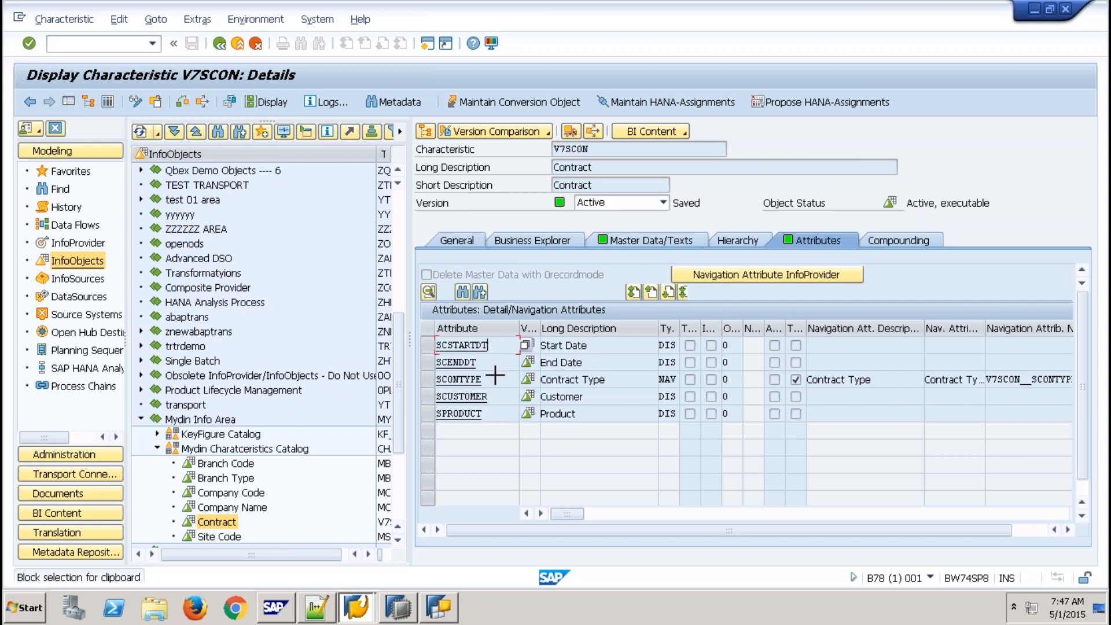
left_click_drag(507, 414, 509, 415)
key("ctrl+c")
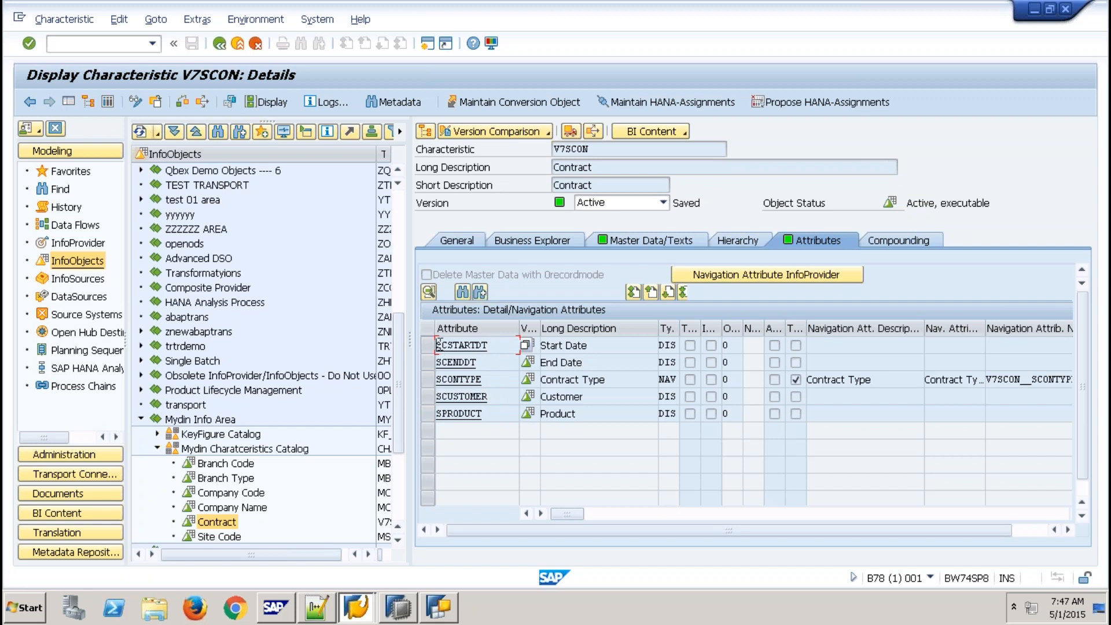
key("ctrl+y")
- Add SCSTARTDT and SCENDDT on separate lines in the Notepad++ 'new 3' file
left_click(331, 613)
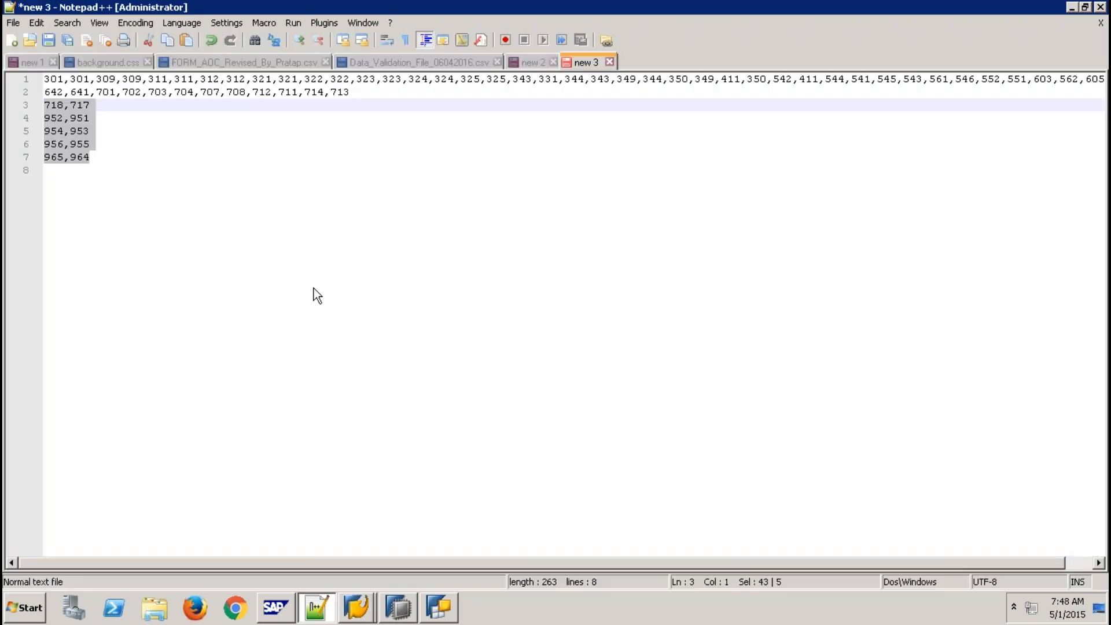
left_click(314, 288)
key("Return")
key("Return")
key("Return")
key("Return")
key("Return")
key("Return")
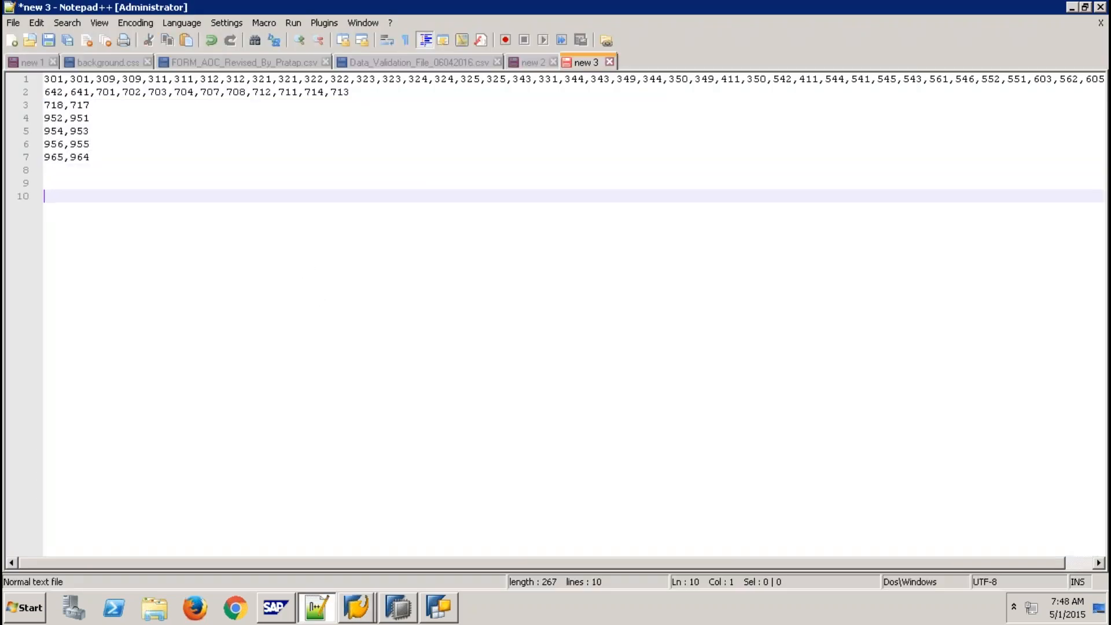
key("alt+Tab")
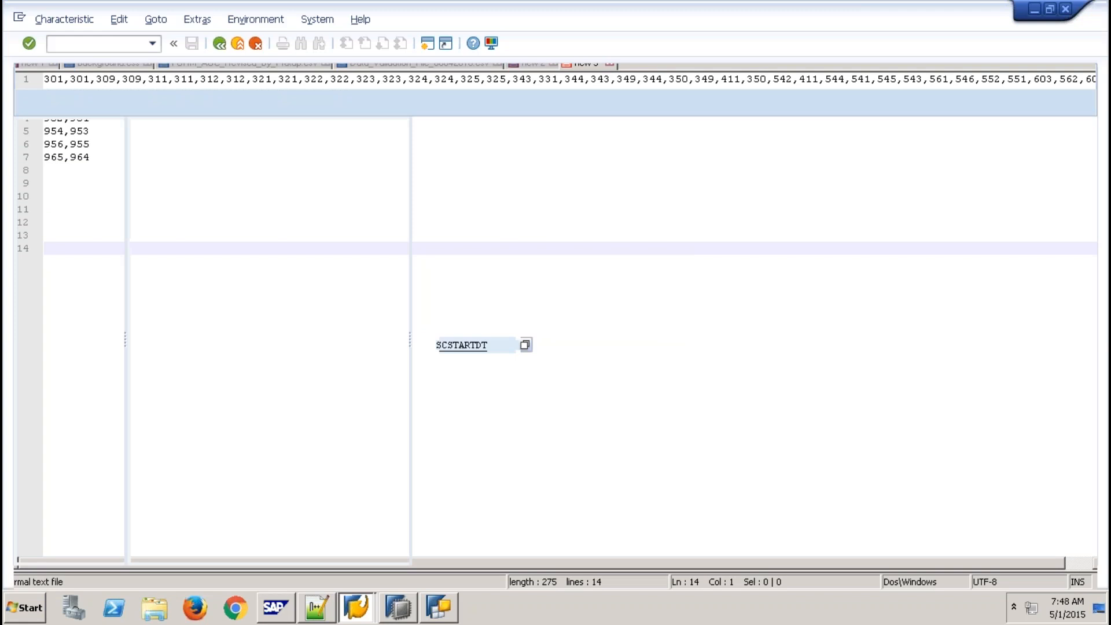
key("ctrl+c")
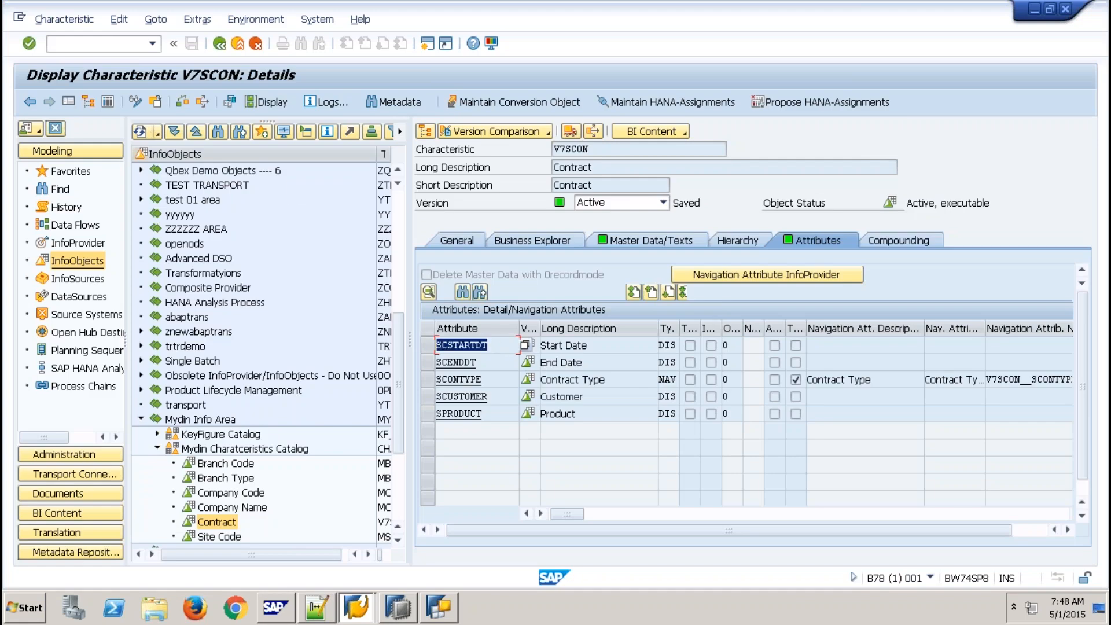
key("alt+Tab")
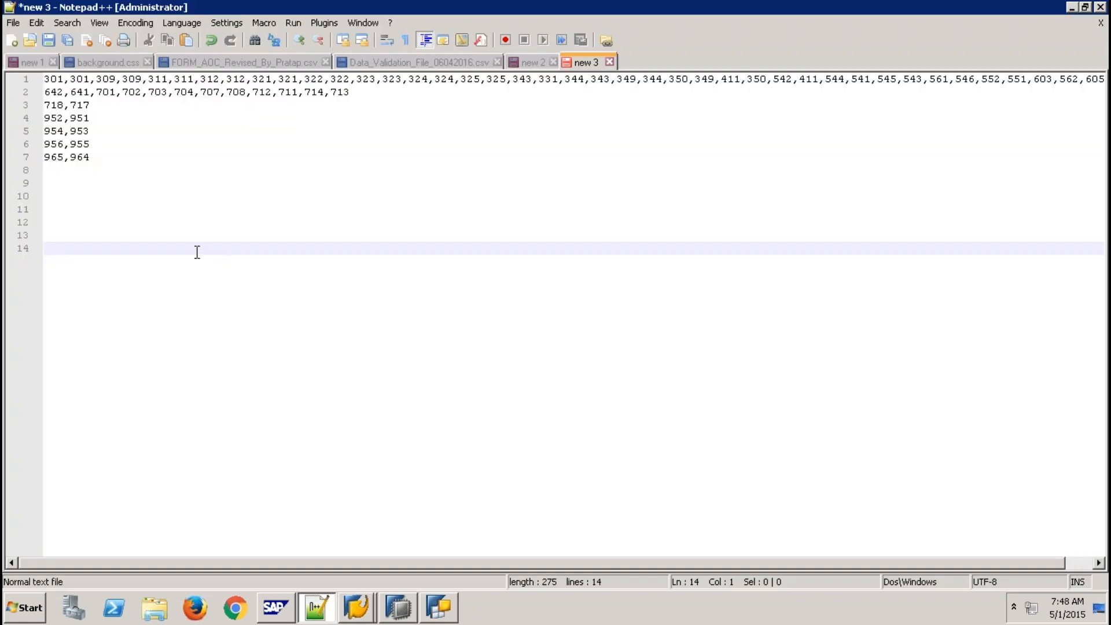
key("ctrl+v")
key("alt+Tab")
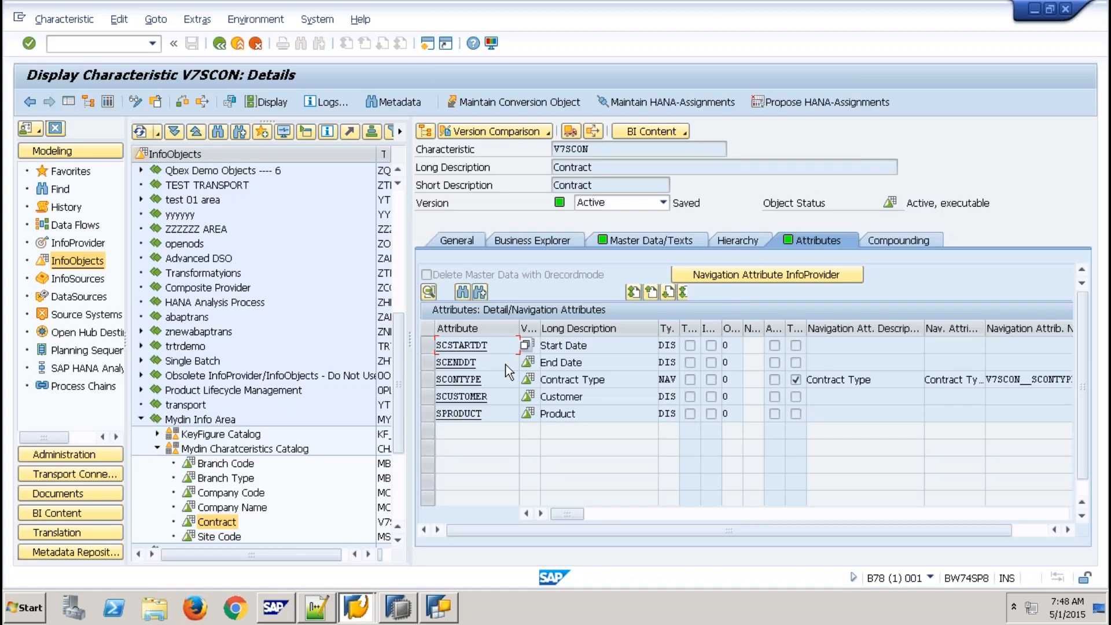
double_click(456, 361)
key("alt+Tab")
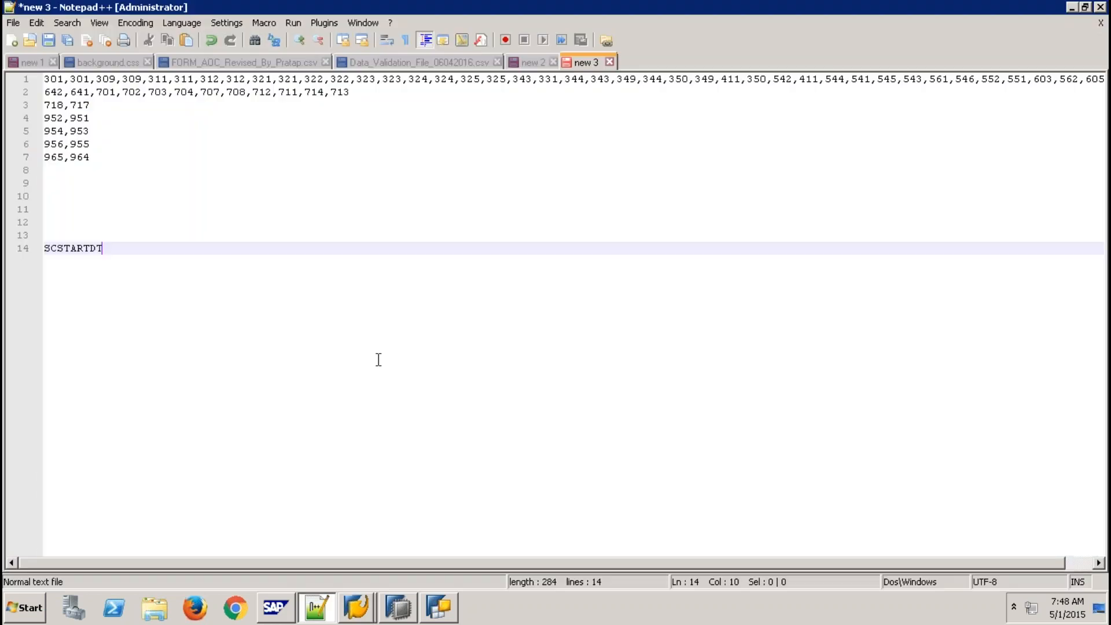
key("Return")
type("SCENDDT")
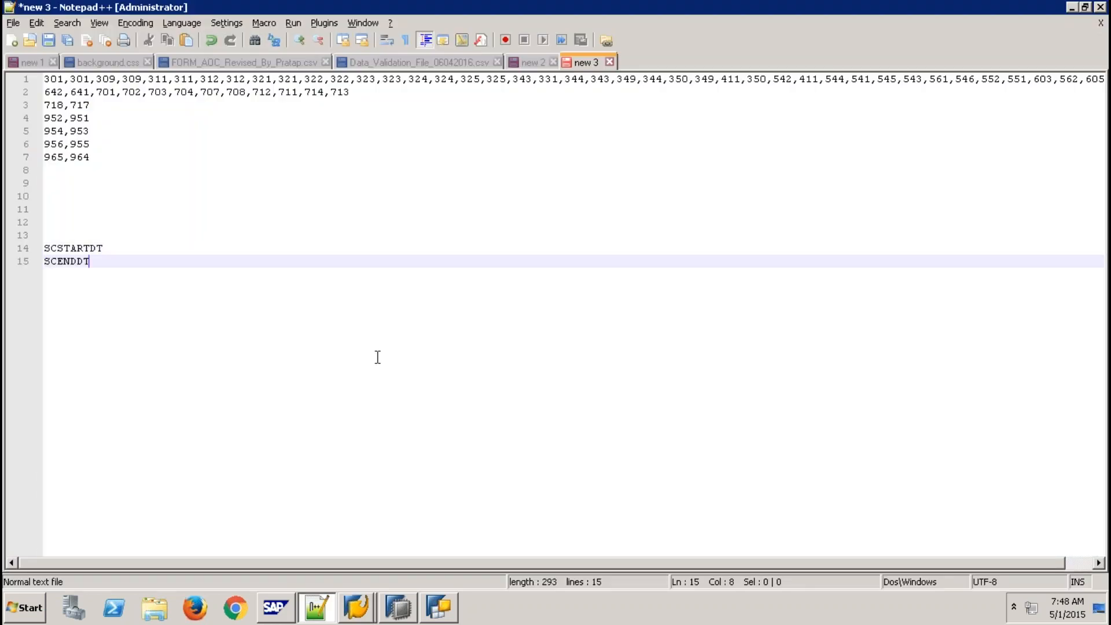
- Add SCONTYPE and SCUSTOMER on the next lines of 'new 3'
key("alt+Tab")
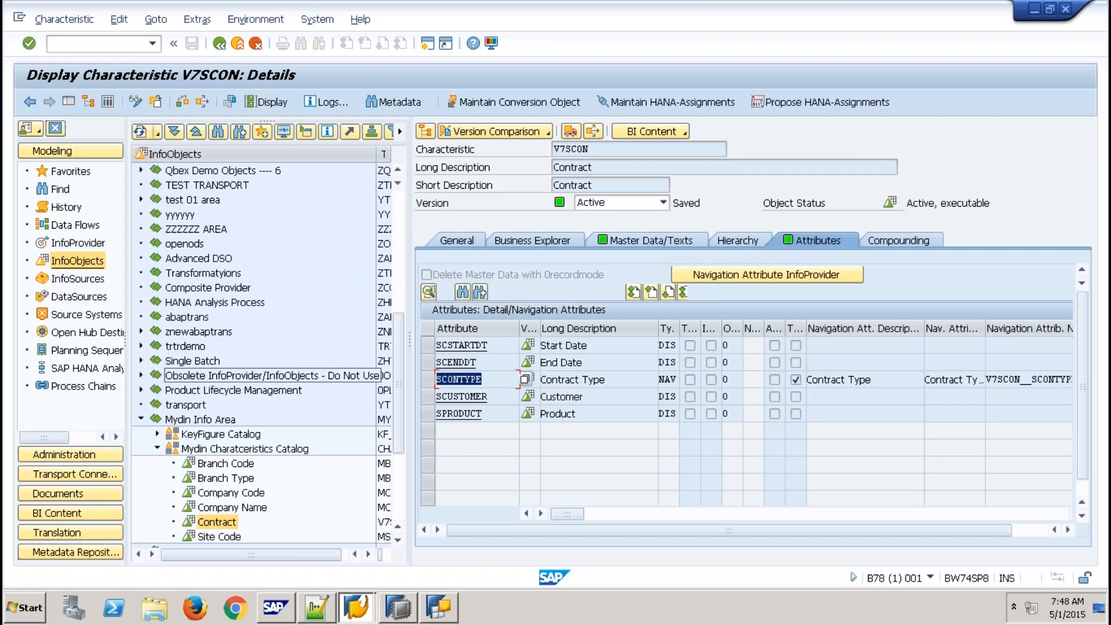
key("alt+Tab")
key("Return")
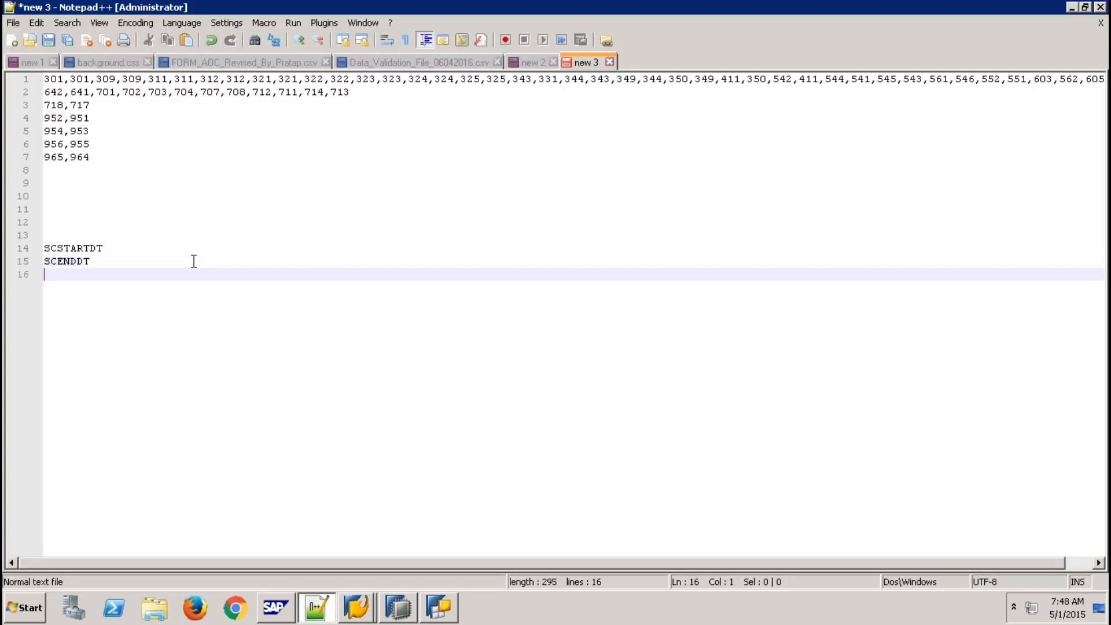
type("SCONTYPE")
key("alt+Tab")
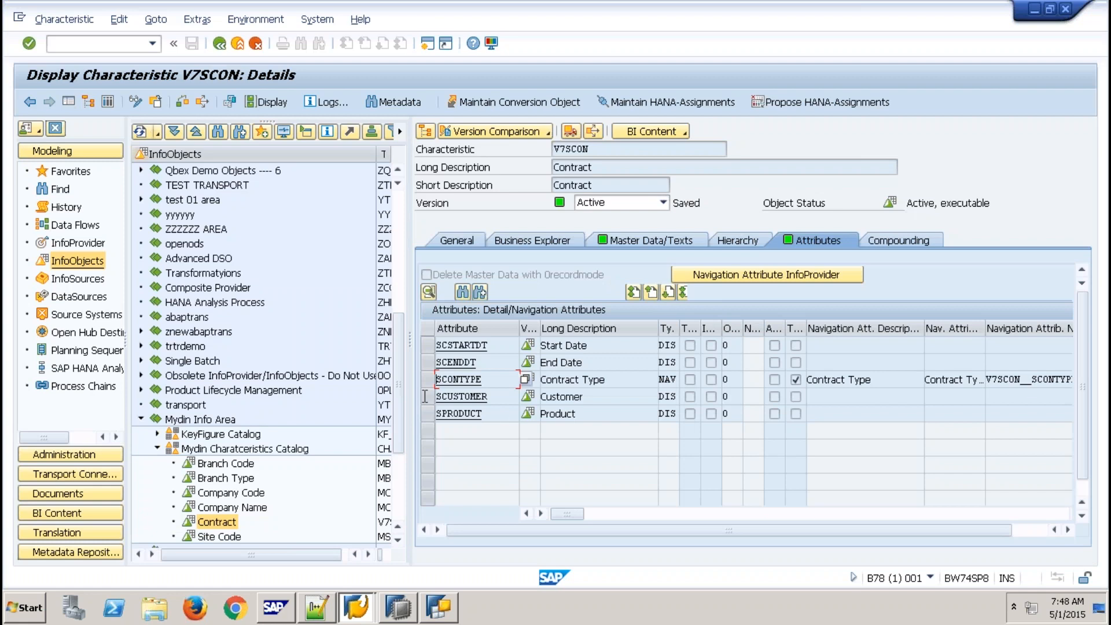
double_click(461, 396)
key("alt+Tab")
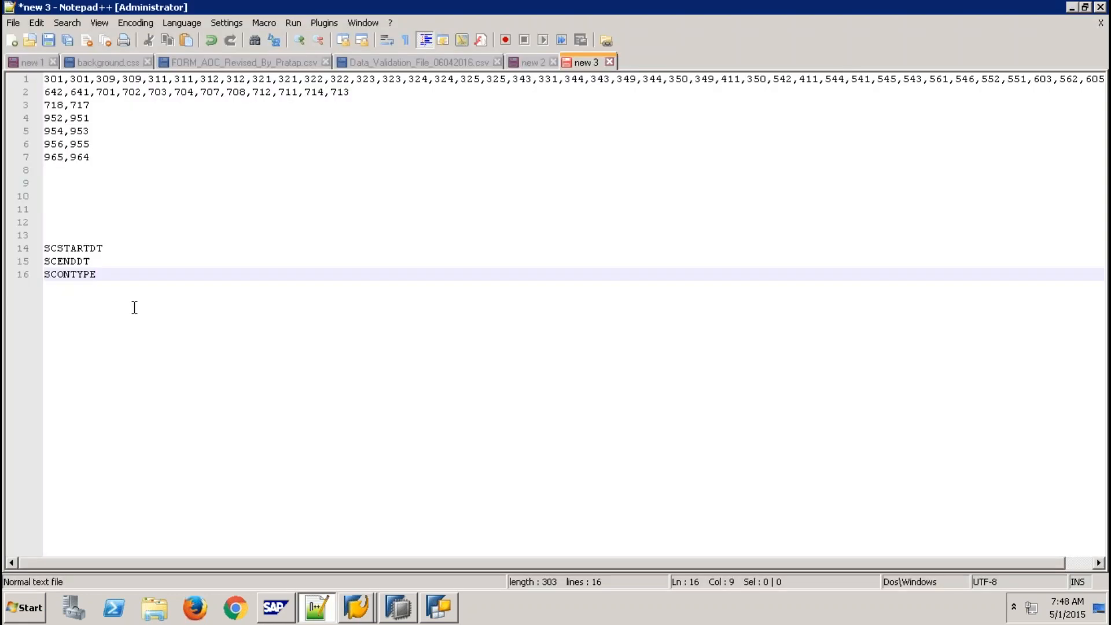
key("Return")
key("ctrl+v")
key("Return")
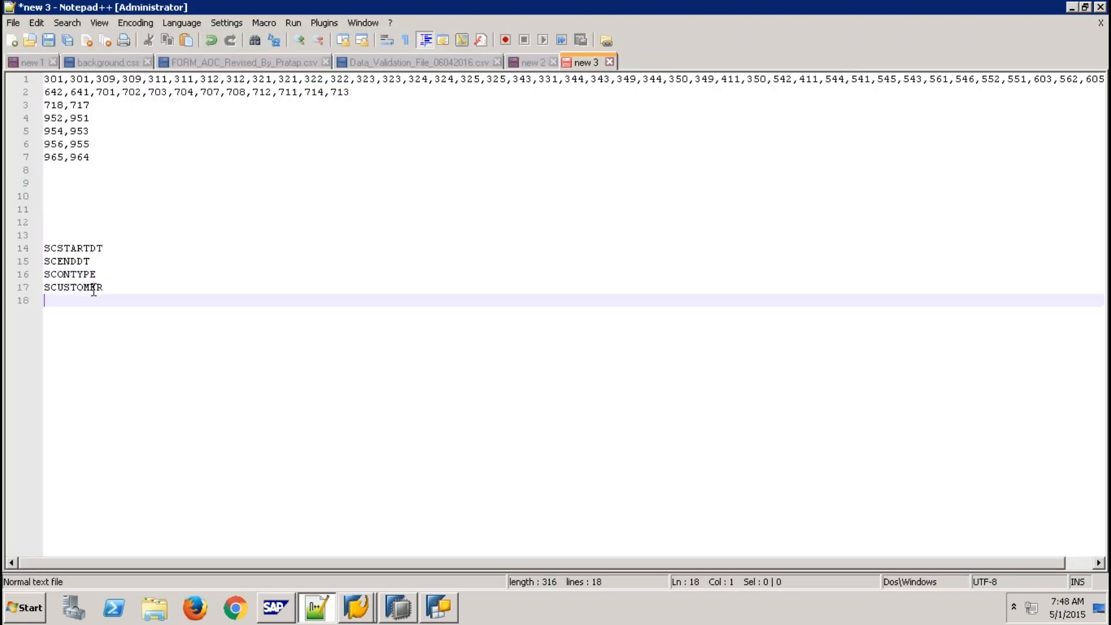
- Copy SPRODUCT from V7SCON's attributes and paste it on line 18
key("alt+Tab")
double_click(459, 414)
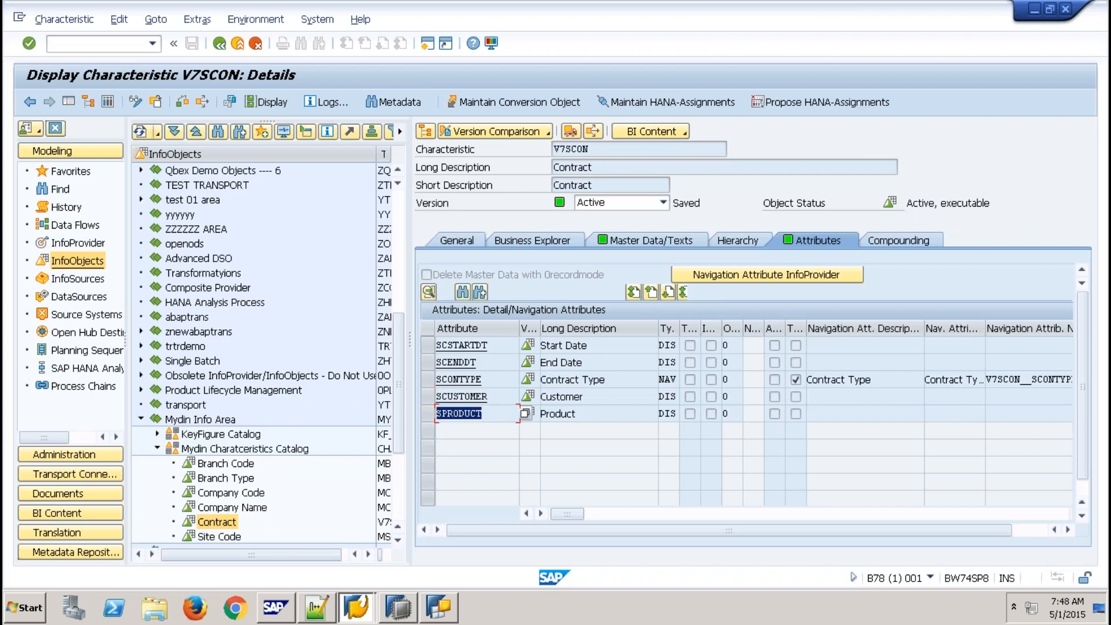
key("ctrl+c")
key("alt+Tab")
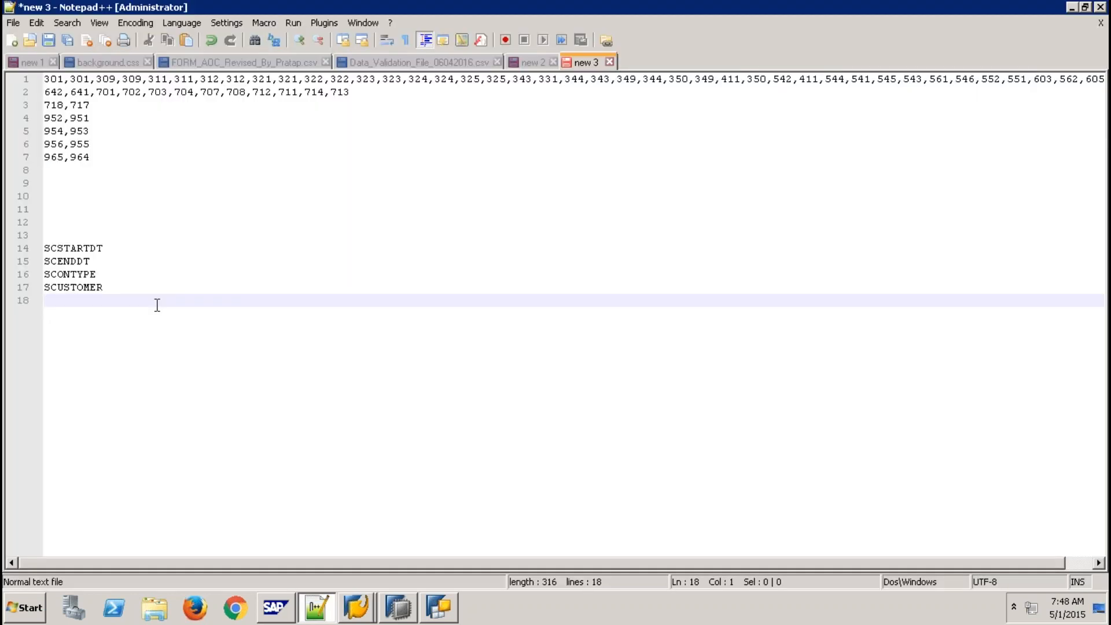
key("ctrl+v")
key("alt+Tab")
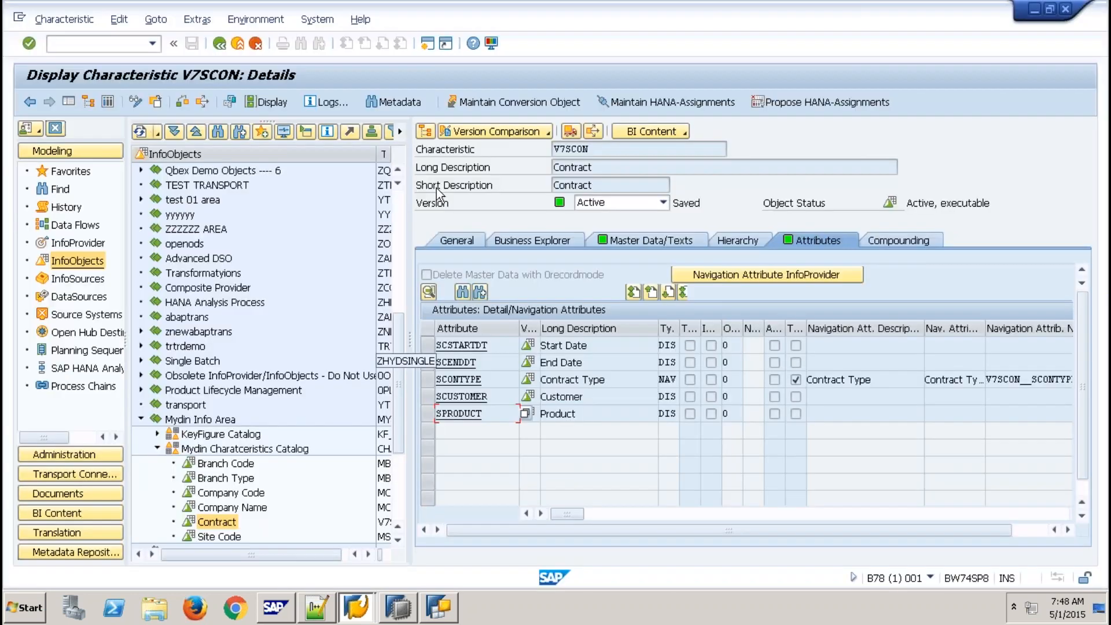
- Create characteristic Z9VCON, 'Virtual Master Data', in the Mydin characteristics catalog
left_click(238, 43)
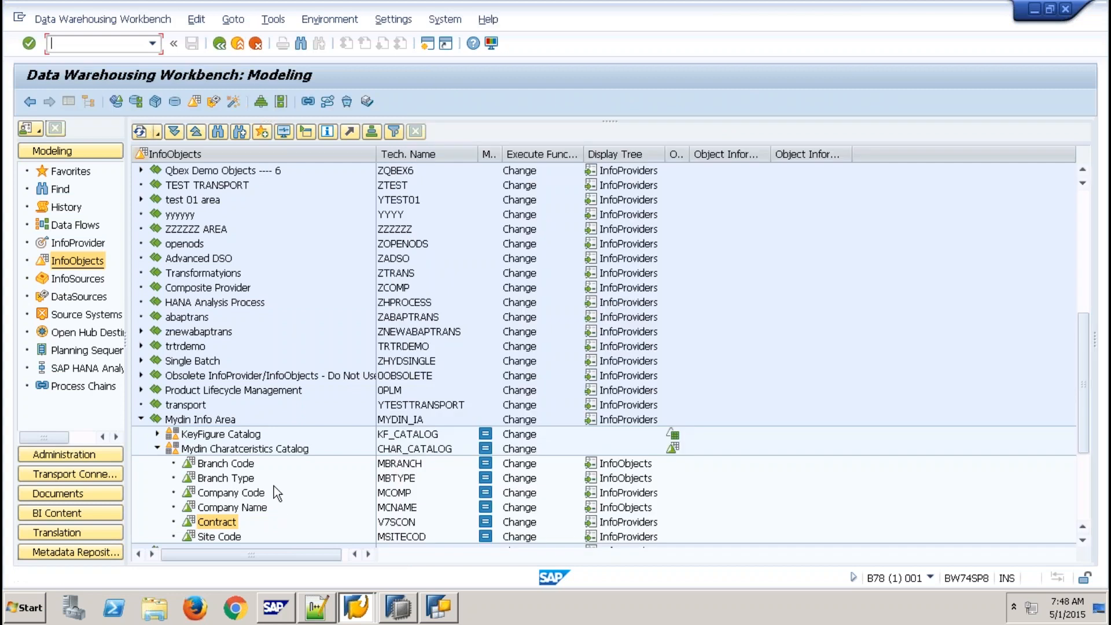
right_click(276, 453)
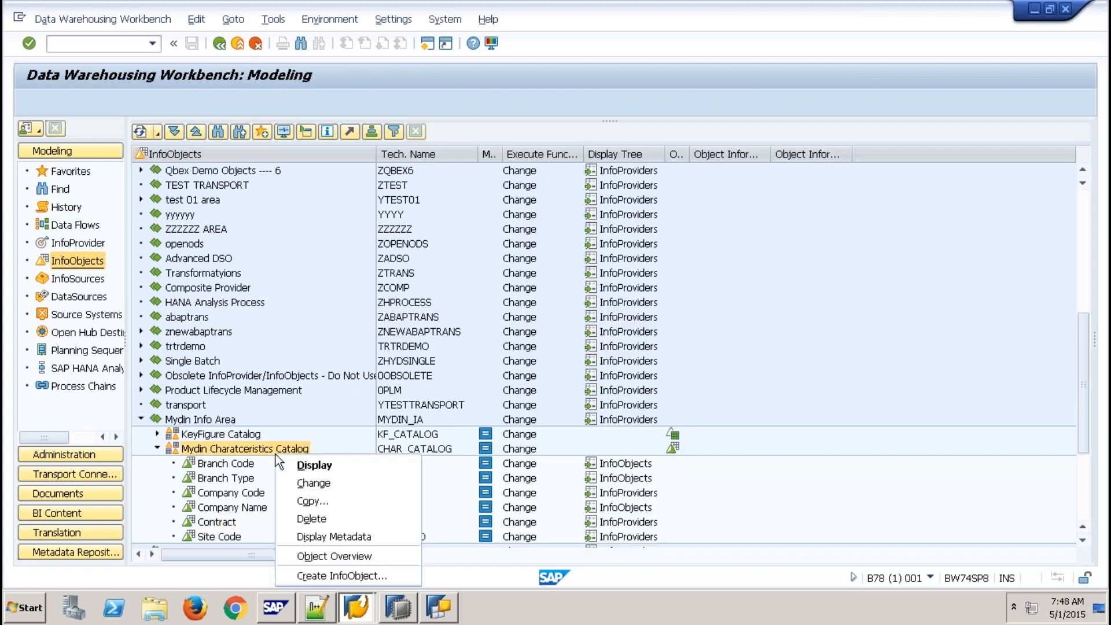
left_click(345, 576)
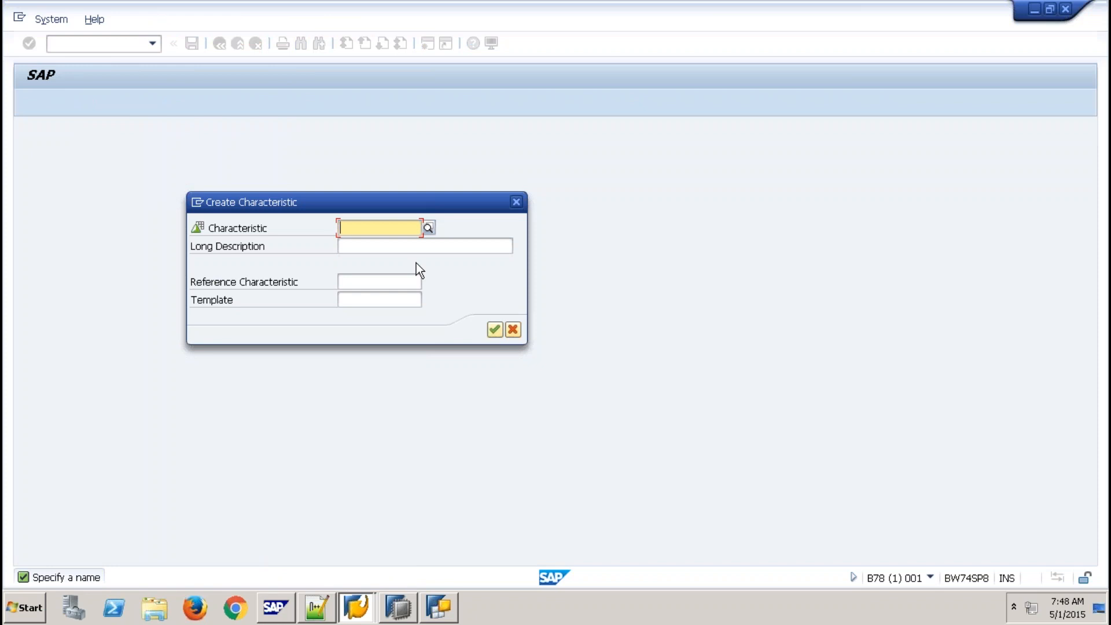
type("Z9CON")
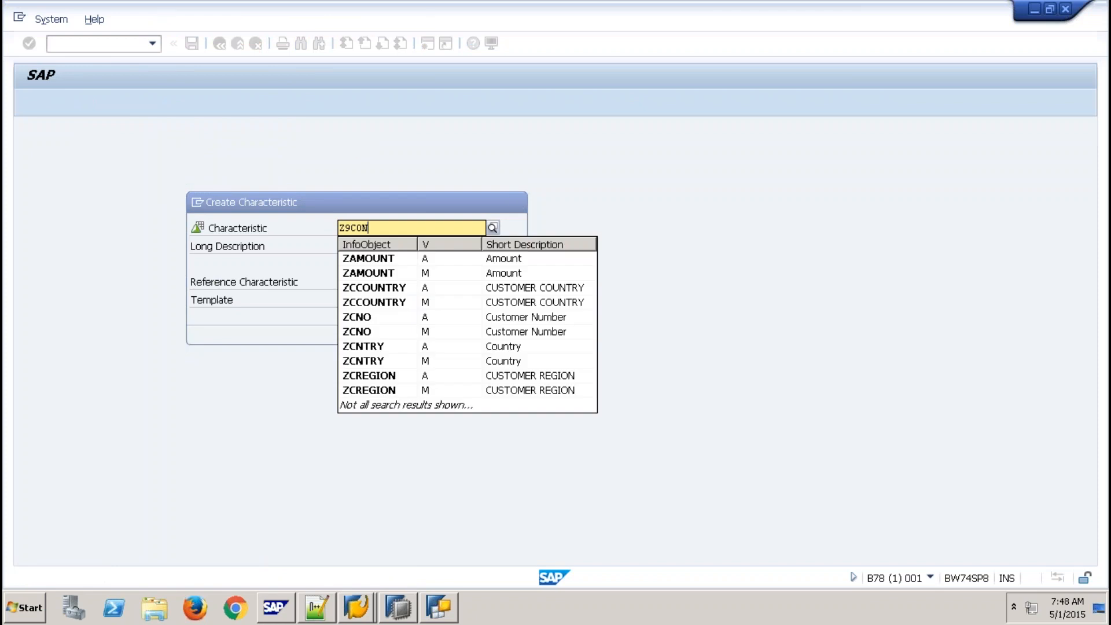
type("V")
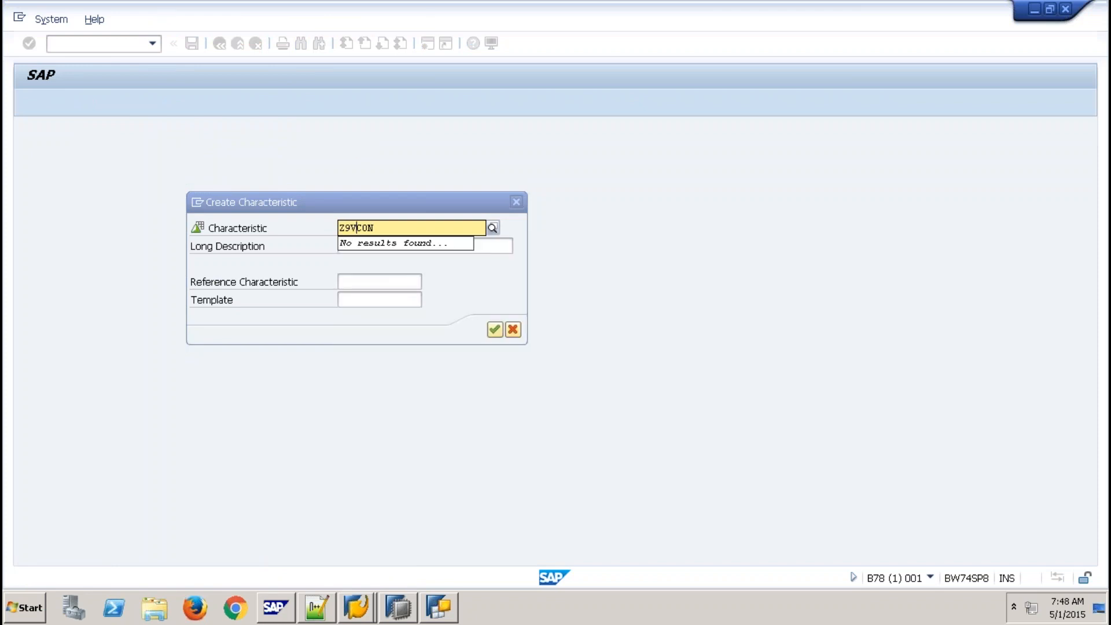
key("Tab")
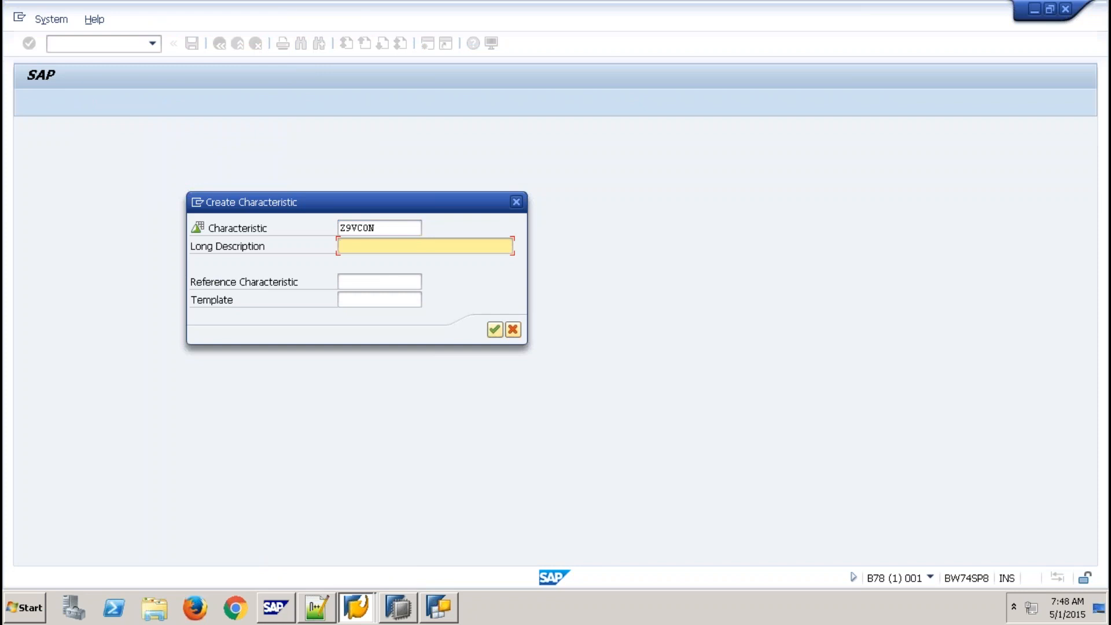
type("Virtual Master Data")
key("Return")
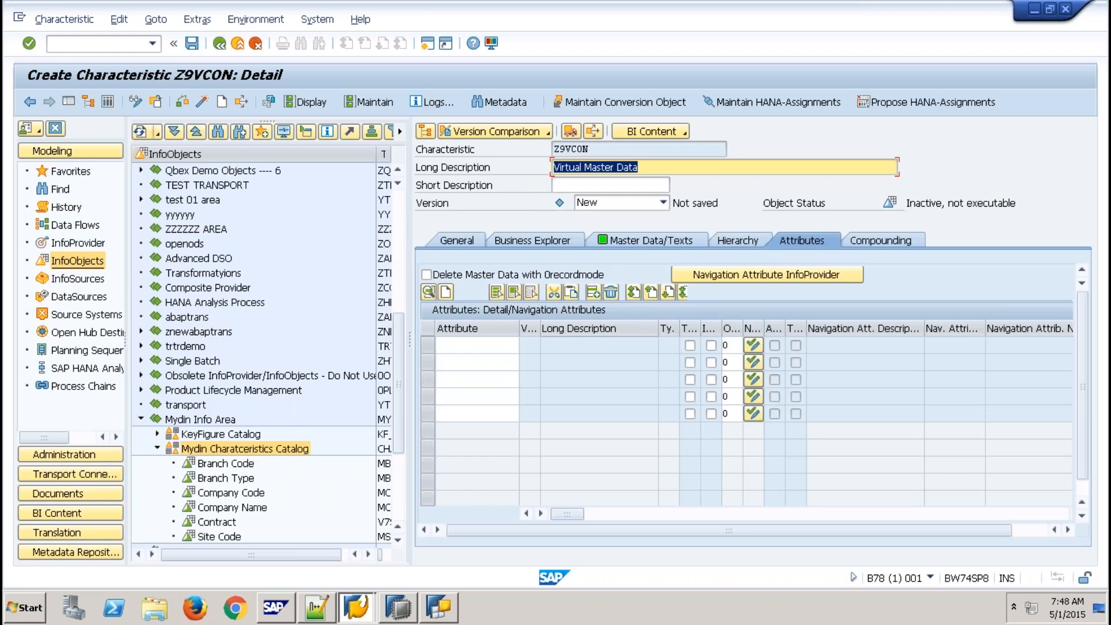
- Paste attributes SCSTARTDT, SCENDDT, SCONTYPE, SCUSTOMER and SPRODUCT from the scratch file into the Attributes list
left_click(317, 608)
left_click_drag(140, 307, 10, 248)
key("alt+Tab")
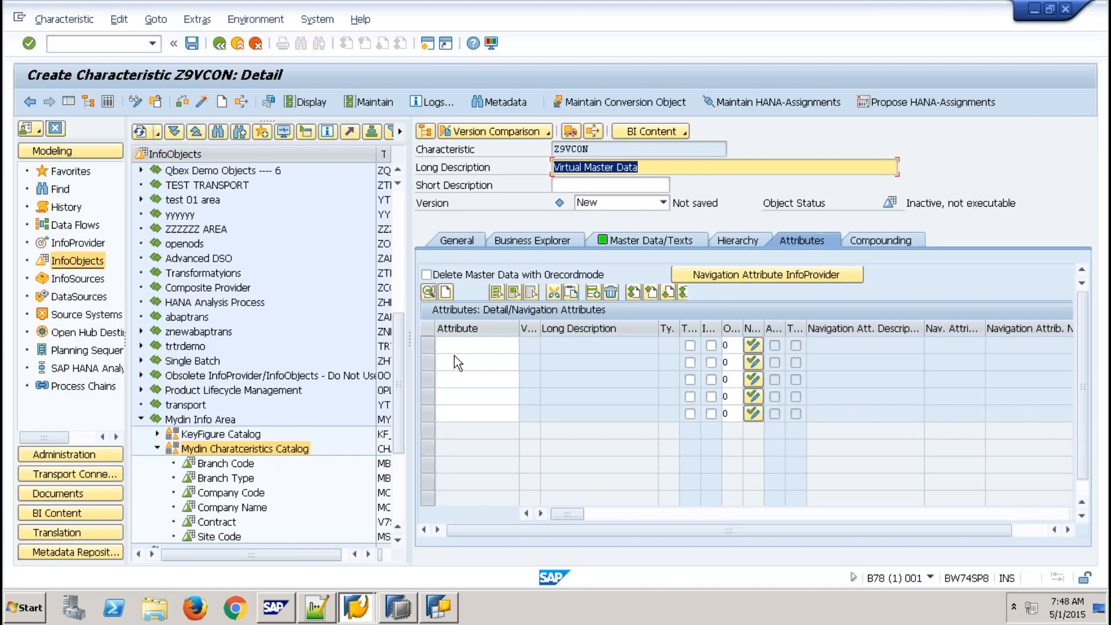
left_click(454, 352)
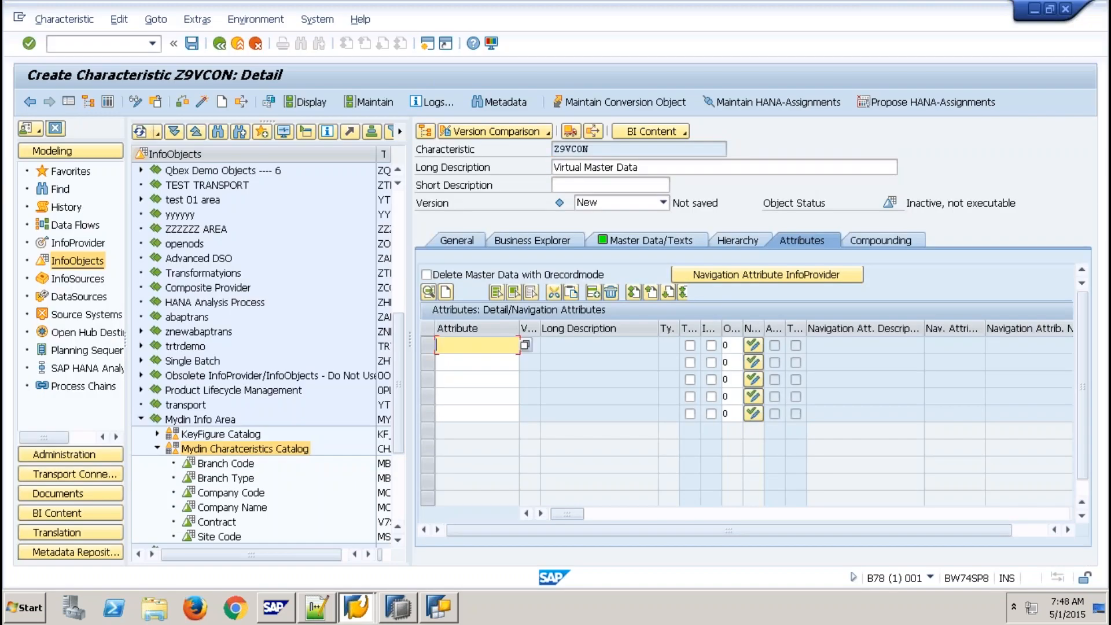
key("ctrl+v")
key("Return")
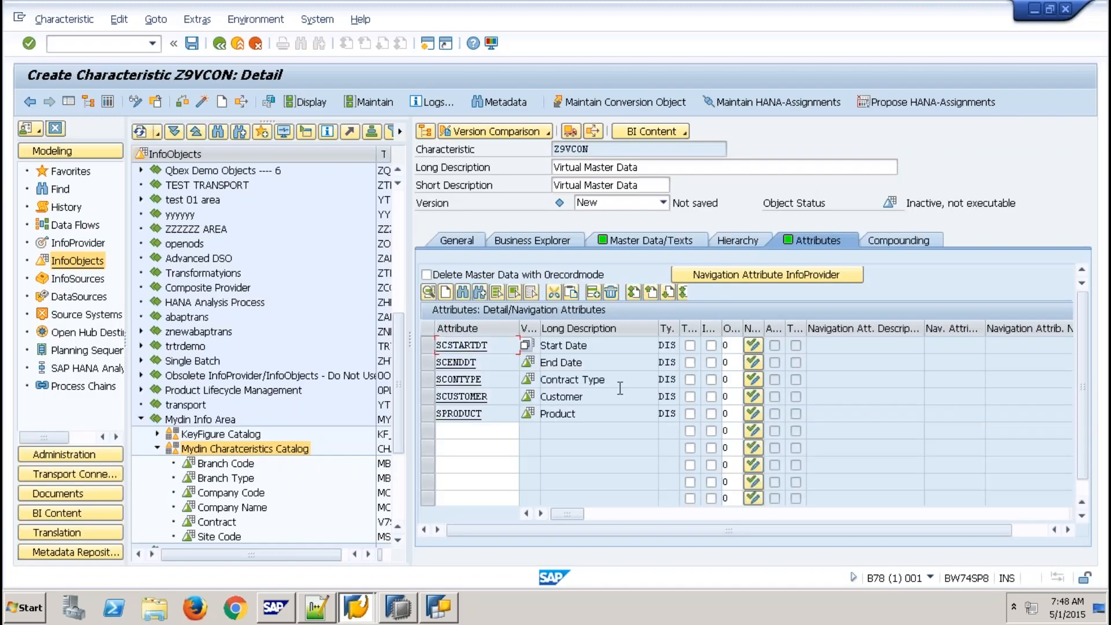
- On the Master Data/Texts tab, switch Z9VCON's Master Data Access from Default to SAP HANA View
left_click(686, 242)
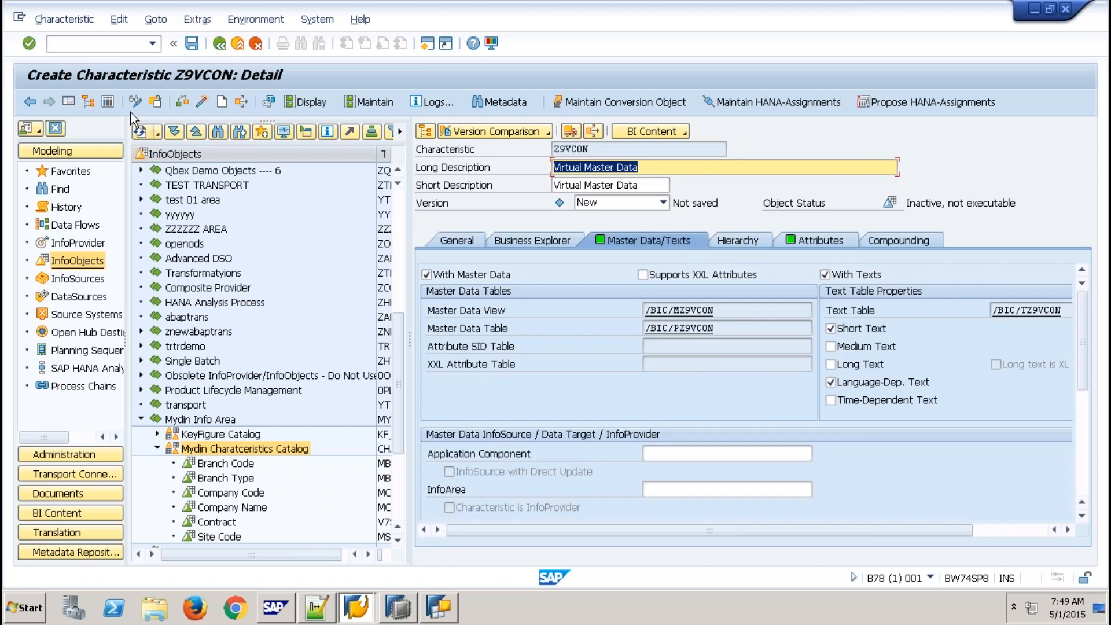
left_click(68, 102)
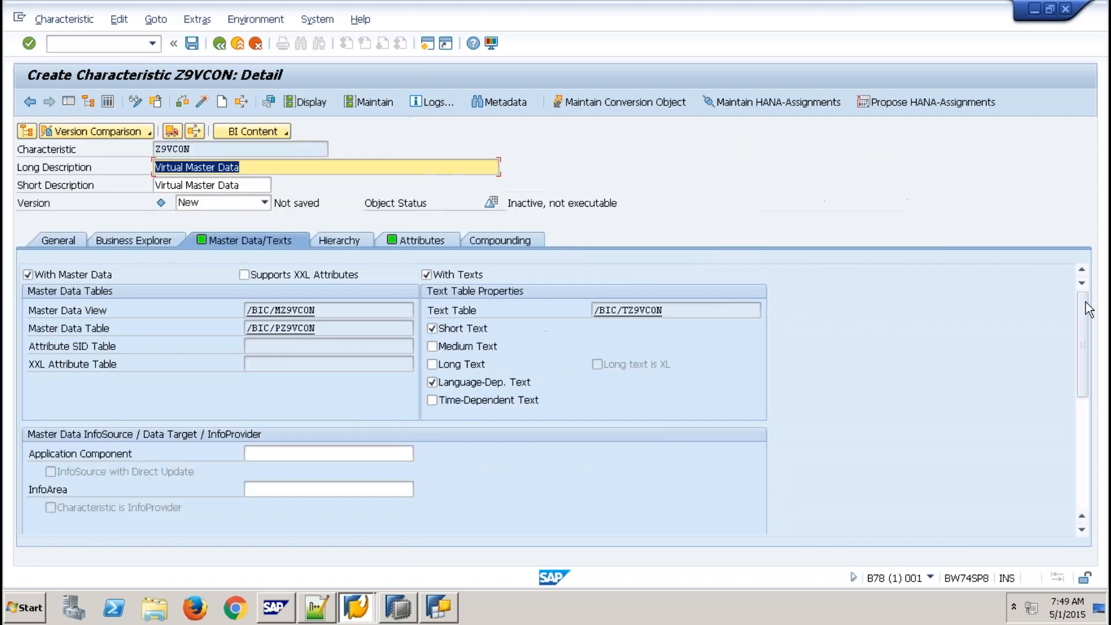
scroll(1081, 379, "down", 5)
scroll(1078, 374, "down", 6)
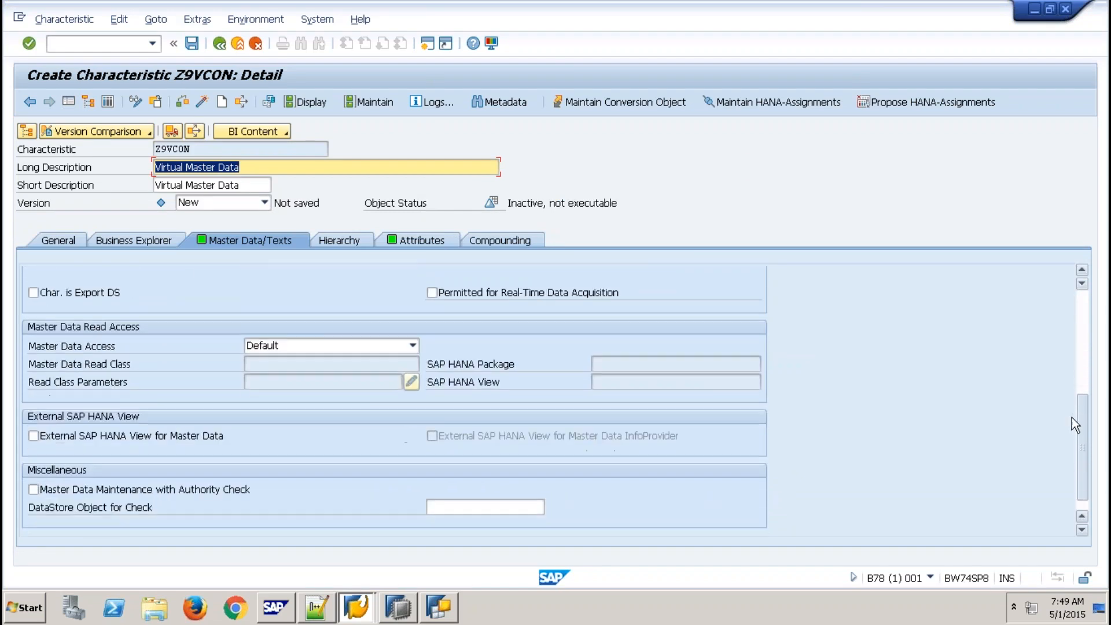
scroll(1072, 418, "down", 1)
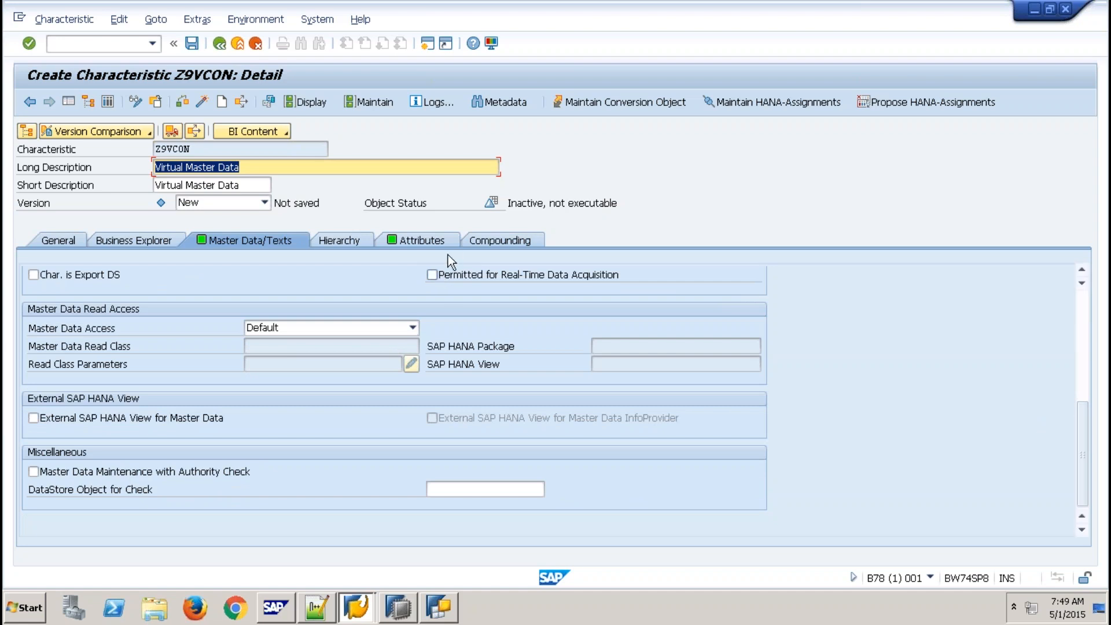
left_click(412, 329)
left_click(453, 322)
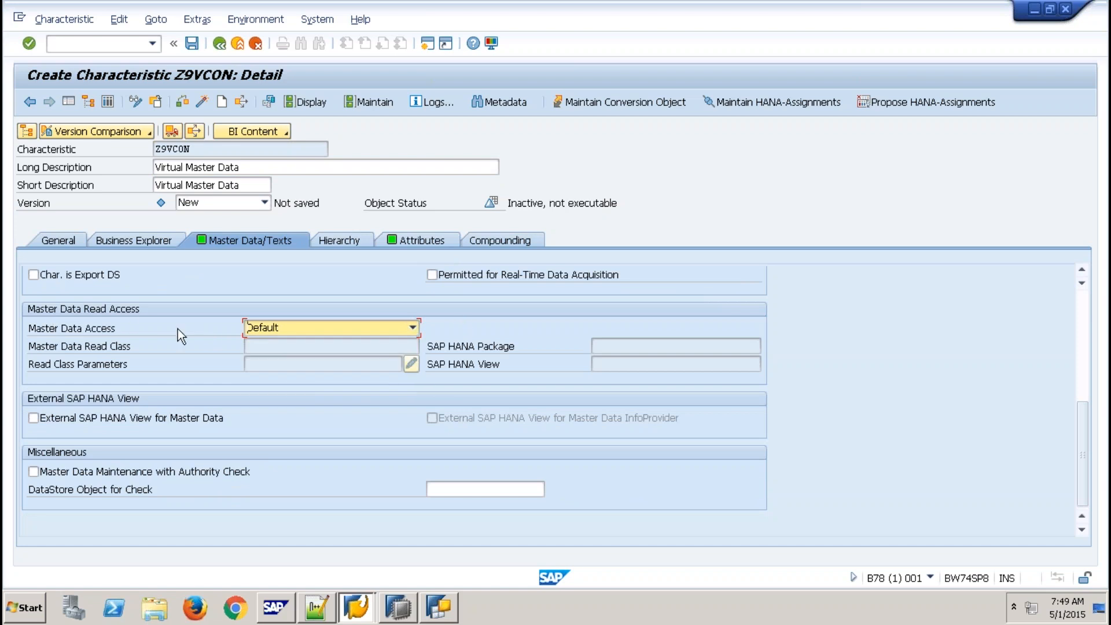
left_click(413, 328)
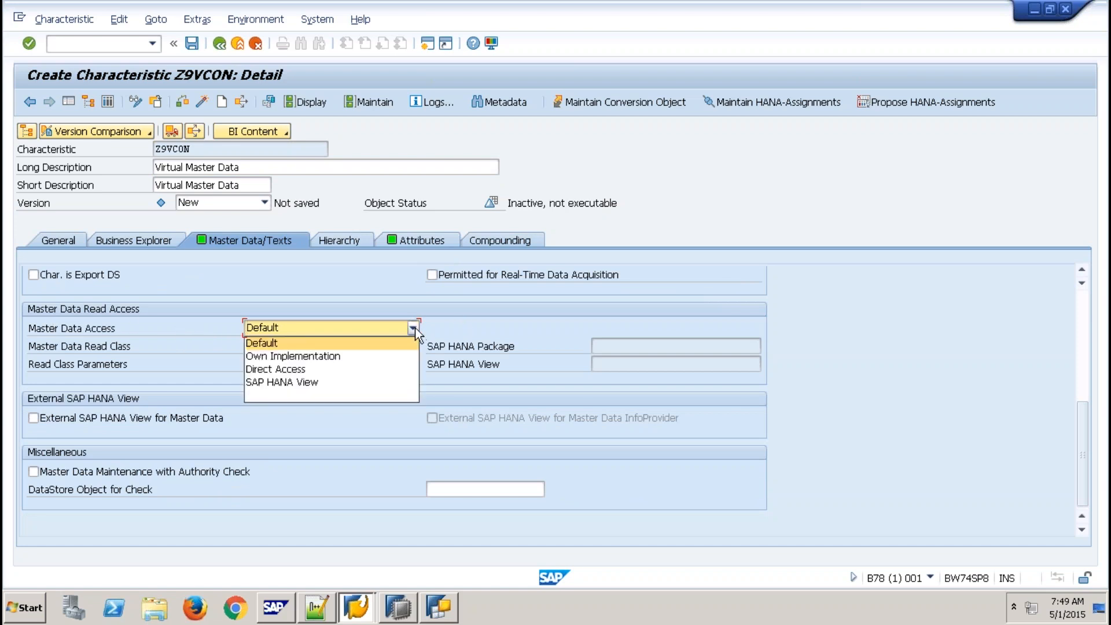
left_click(293, 380)
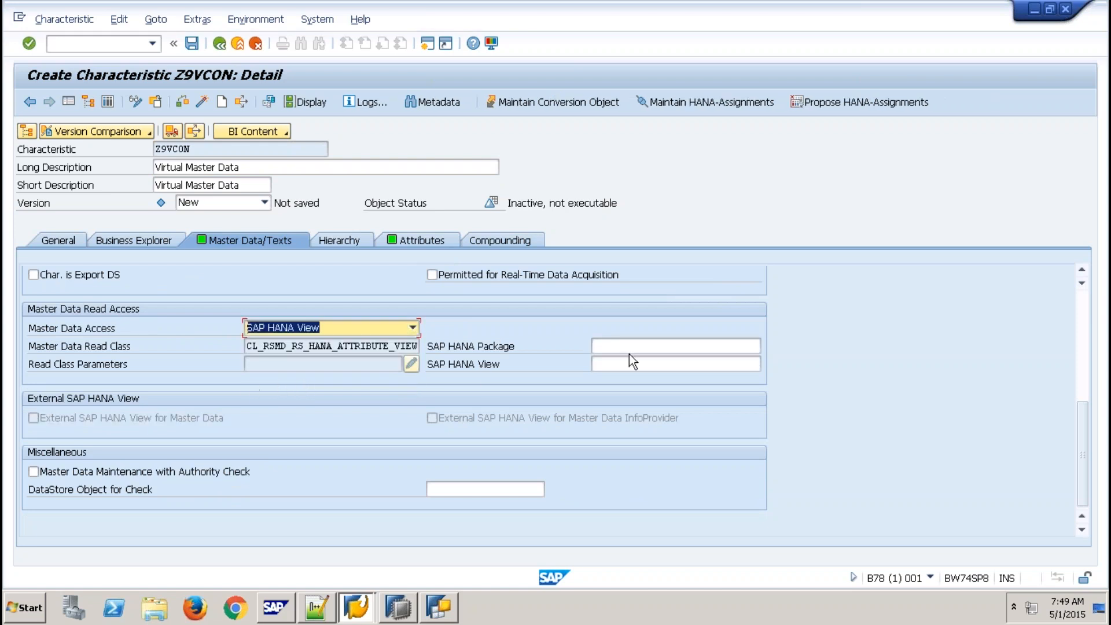
left_click(683, 345)
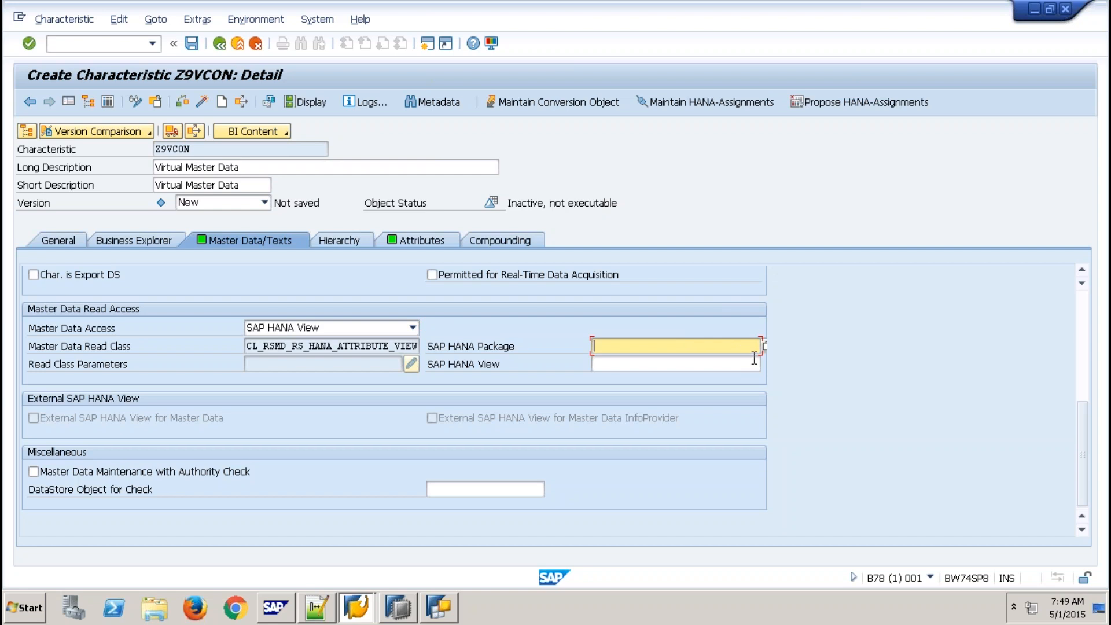
left_click(765, 346)
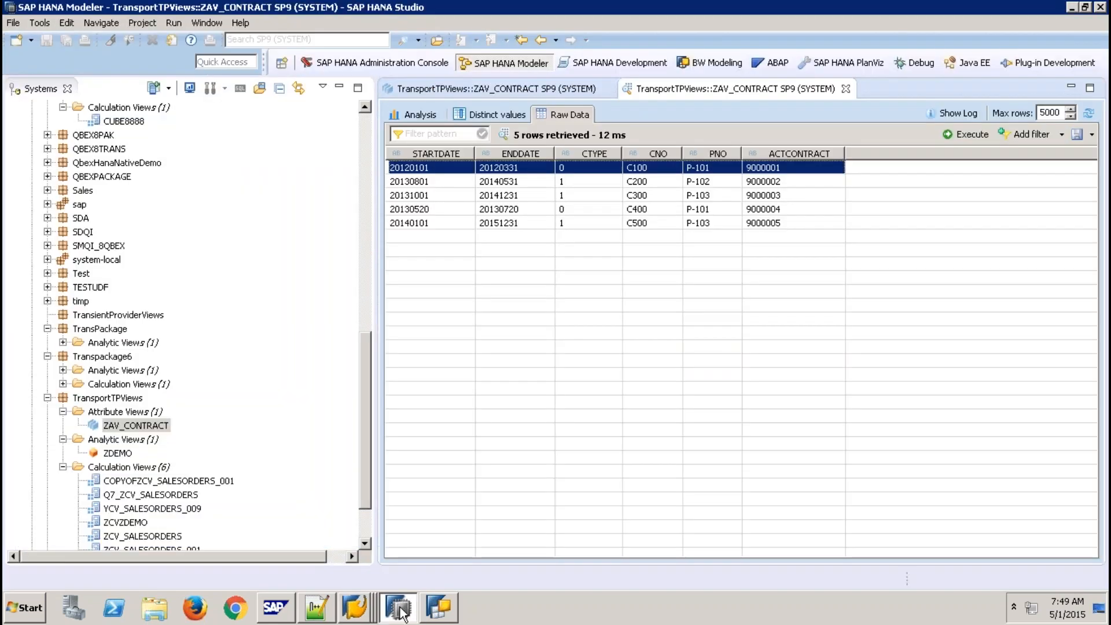
- Choose TransportTPViews as Z9VCON's SAP HANA package
left_click(400, 609)
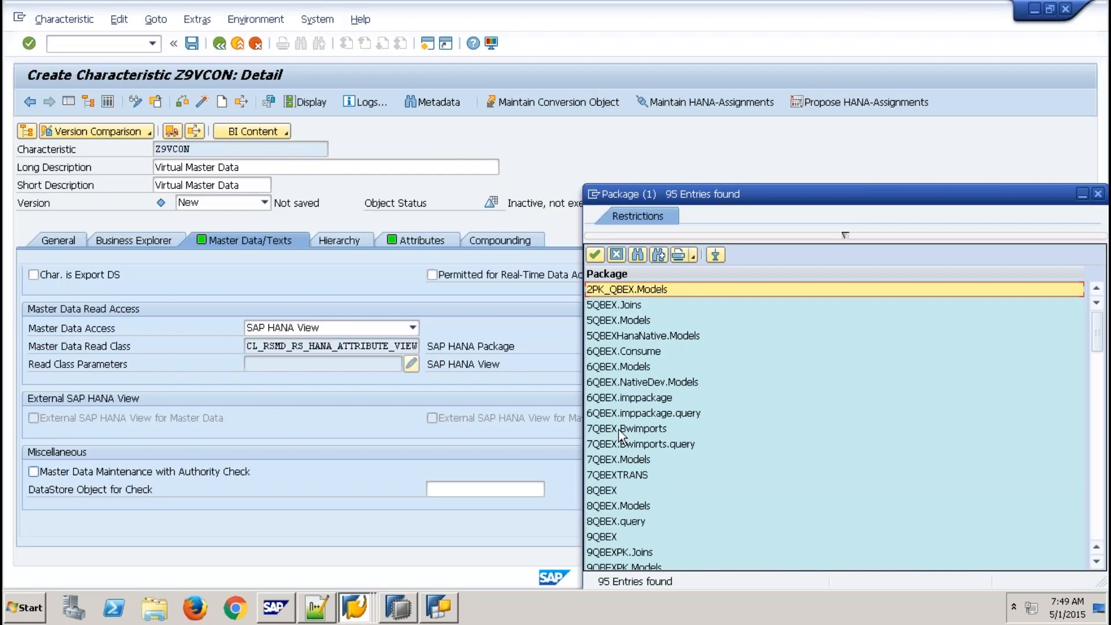
left_click(637, 464)
scroll(636, 462, "down", 8)
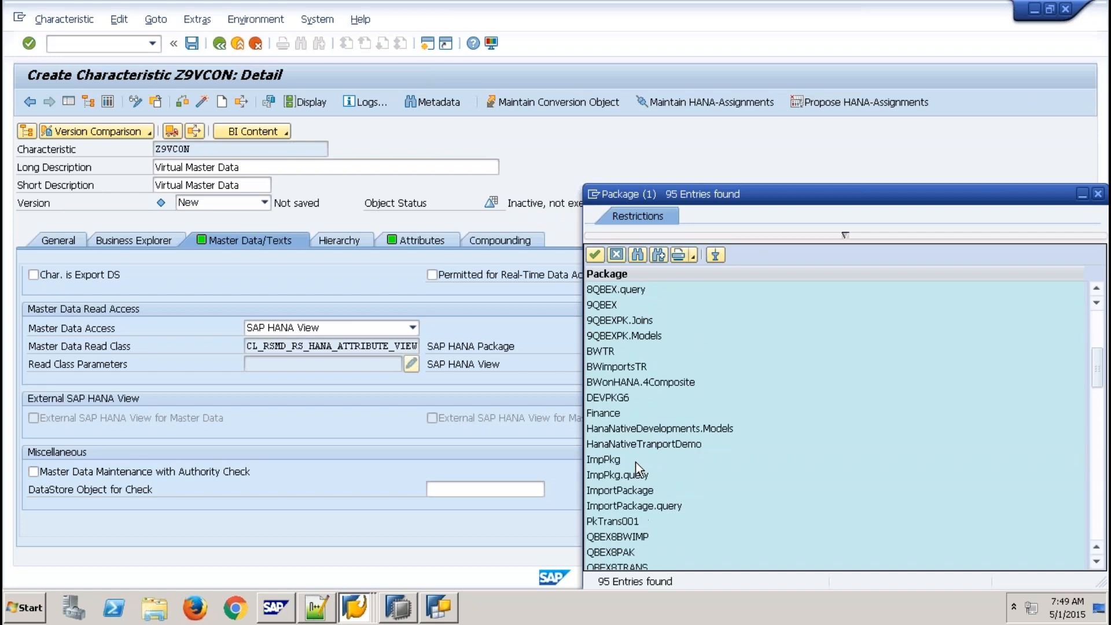
scroll(636, 462, "down", 2)
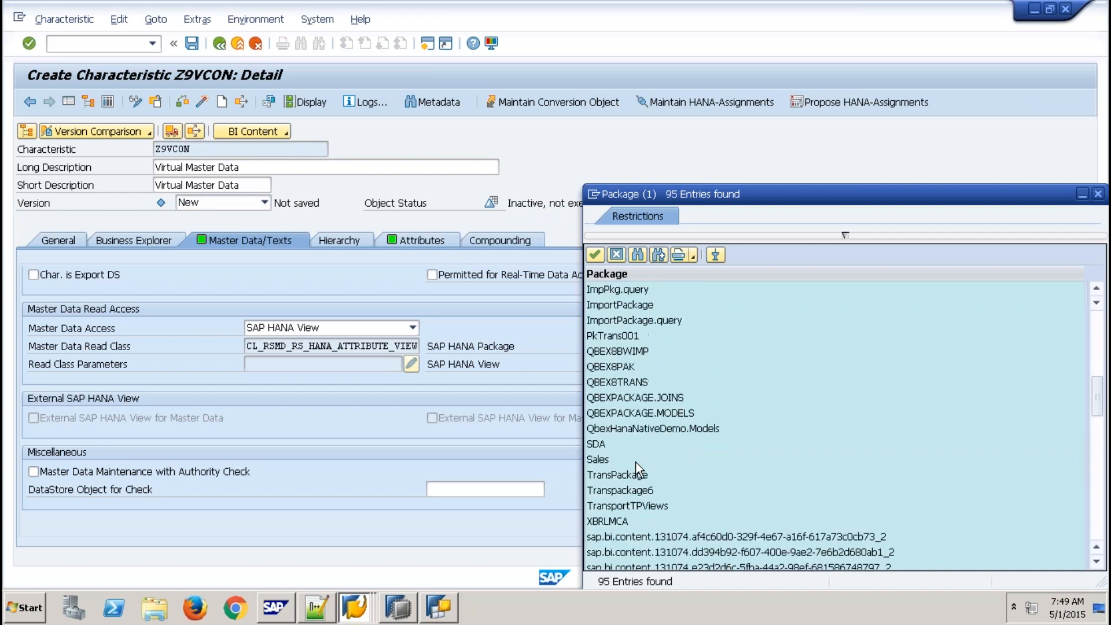
double_click(651, 502)
- Choose ZAV_CONTRACT from that package as the SAP HANA view
left_click(634, 366)
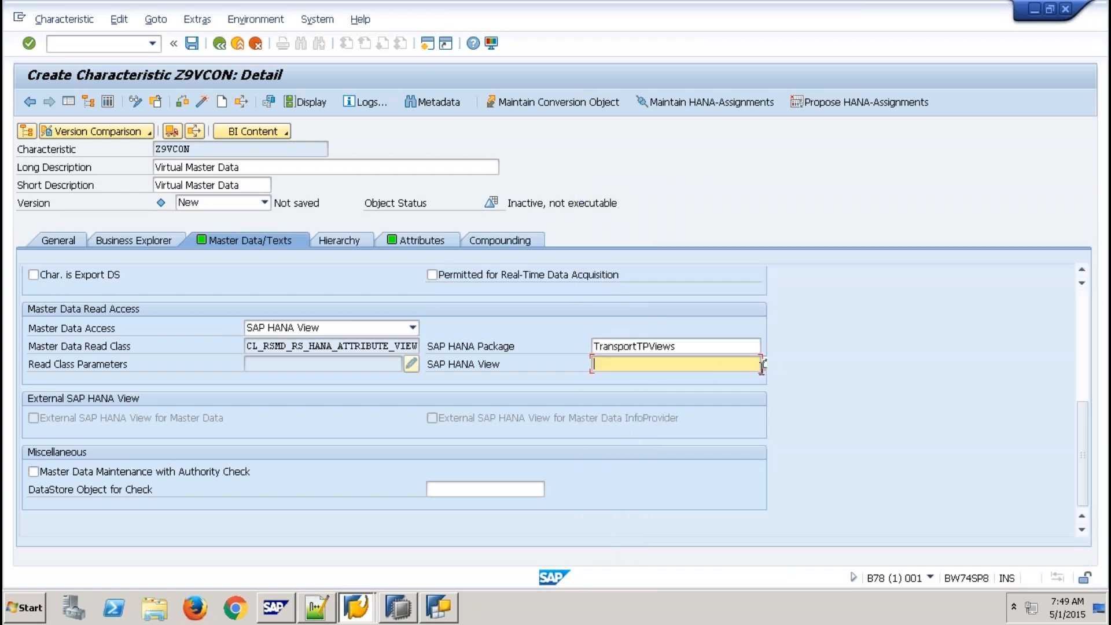
left_click(743, 371)
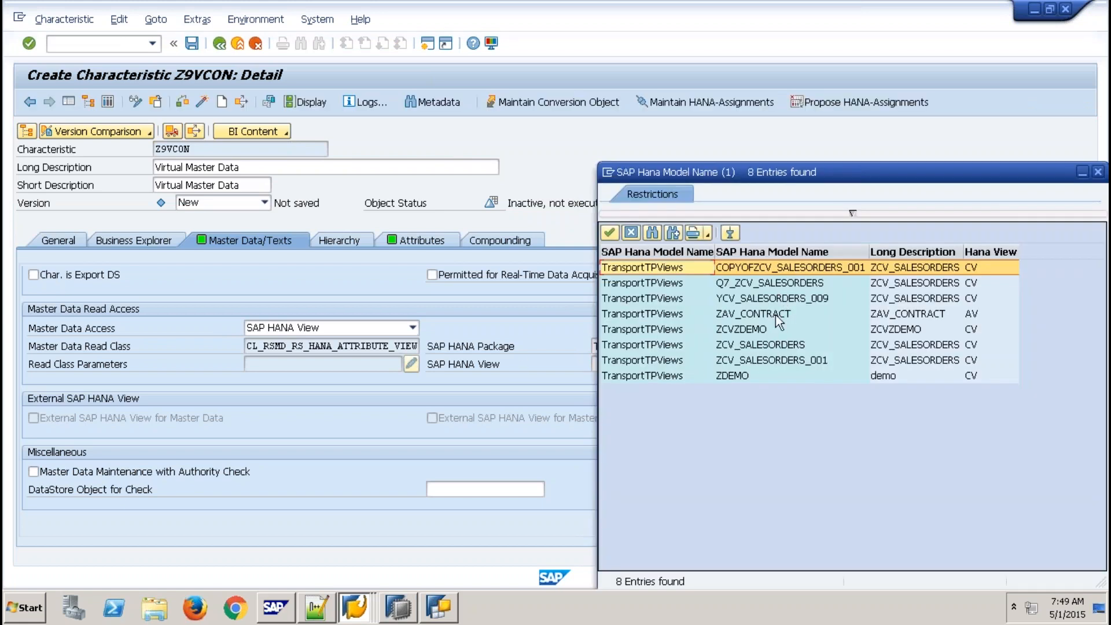
left_click(752, 319)
double_click(752, 318)
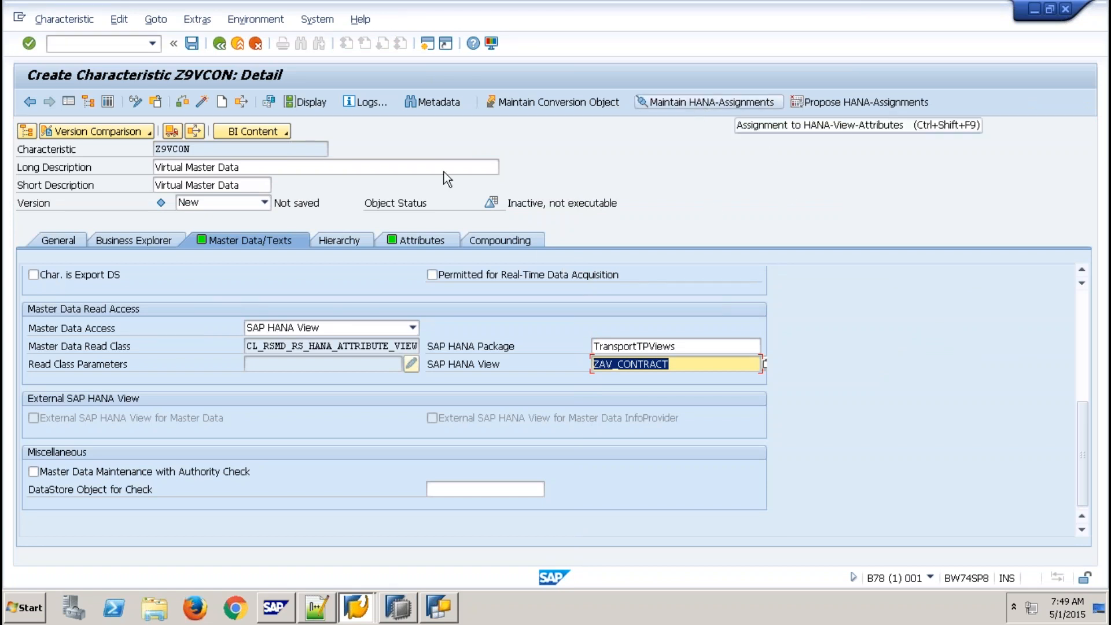
- Map Z9VCON to ACTCONTRACT, SCSTARTDT to STARTDATE and SCENDDT to ENDDATE
left_click(711, 105)
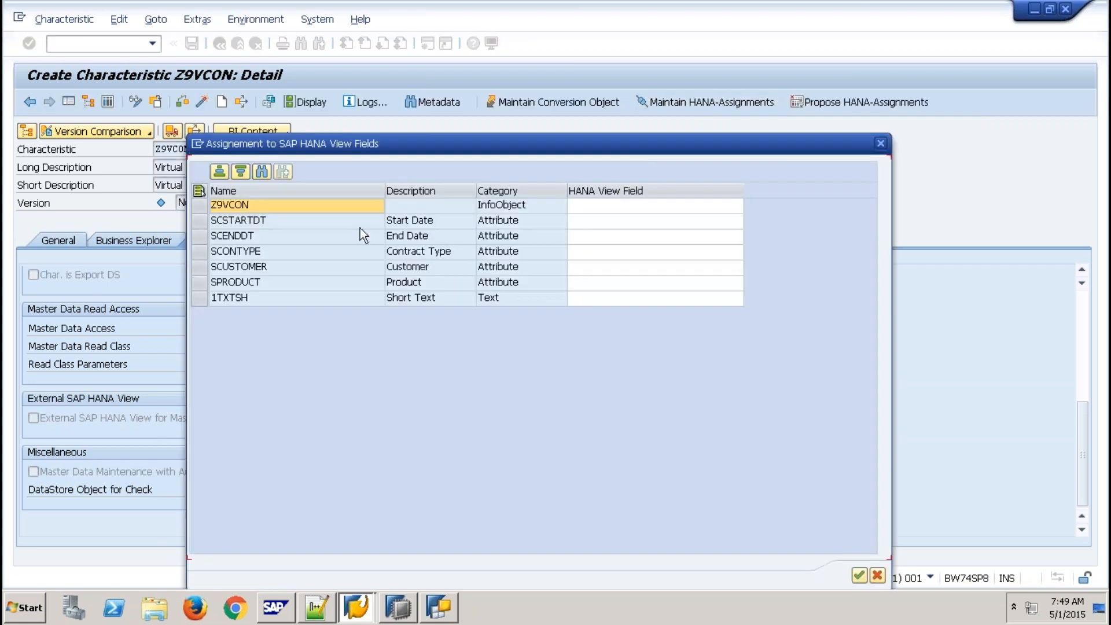
left_click(647, 204)
left_click(737, 206)
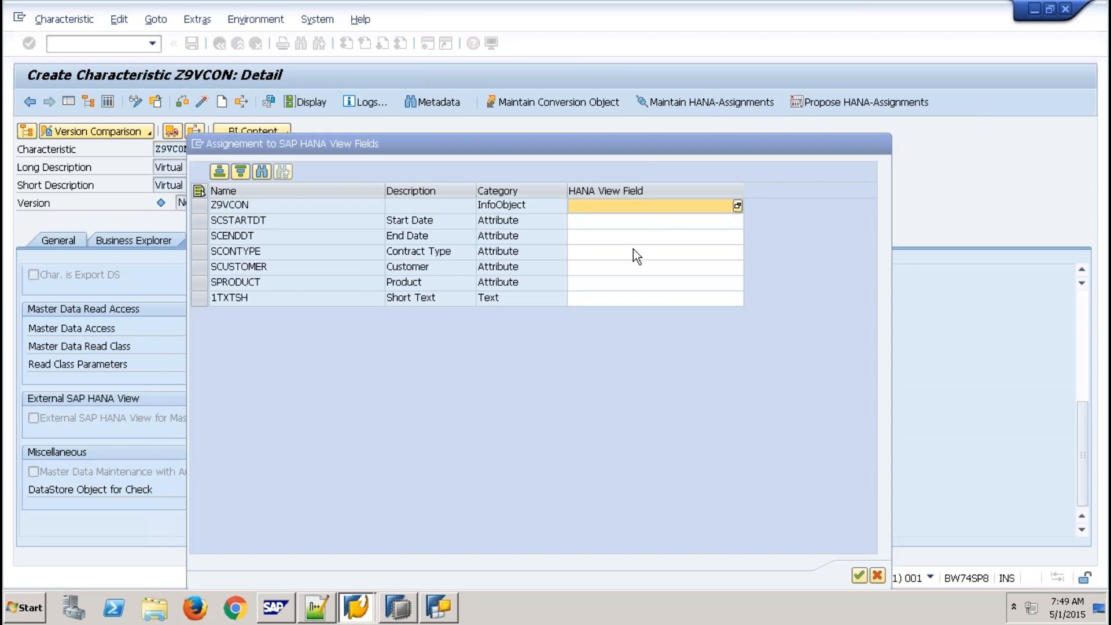
left_click(253, 316)
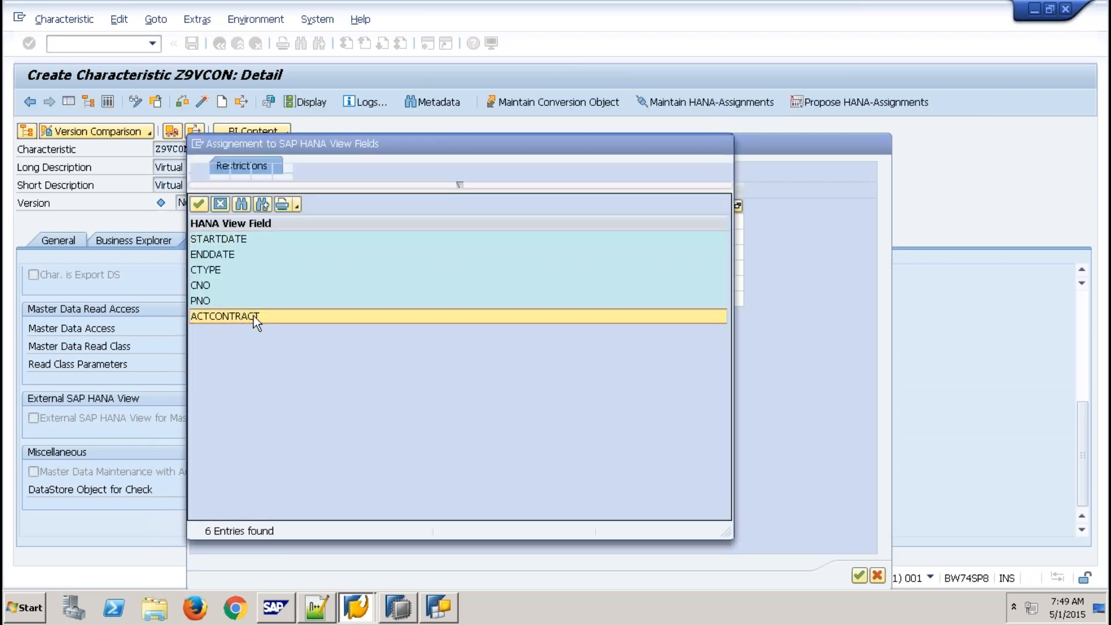
left_click(718, 222)
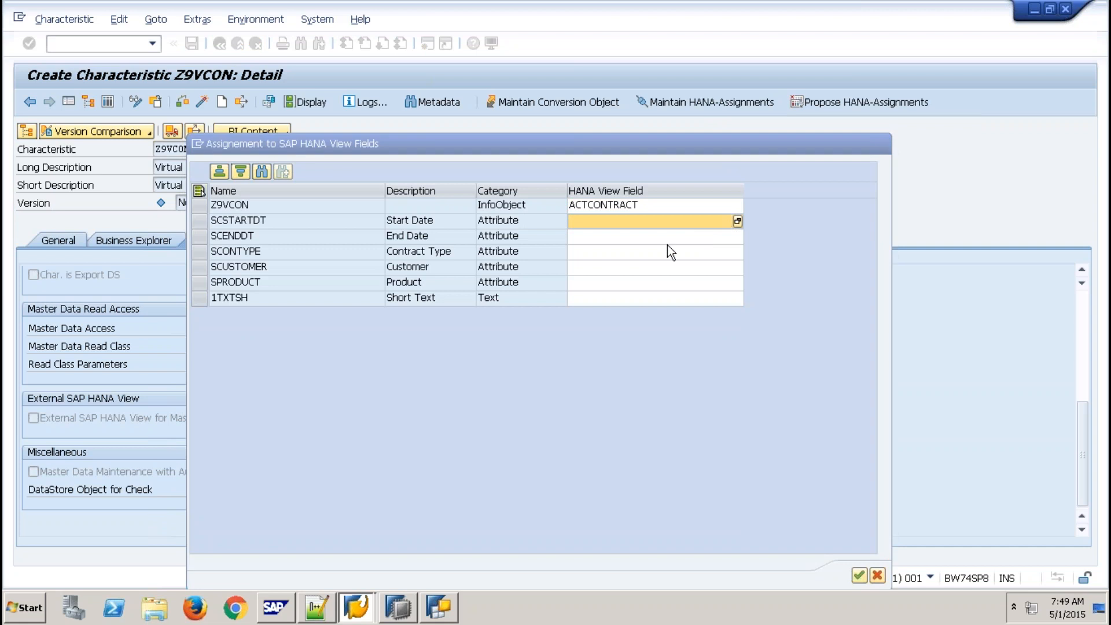
key("F4")
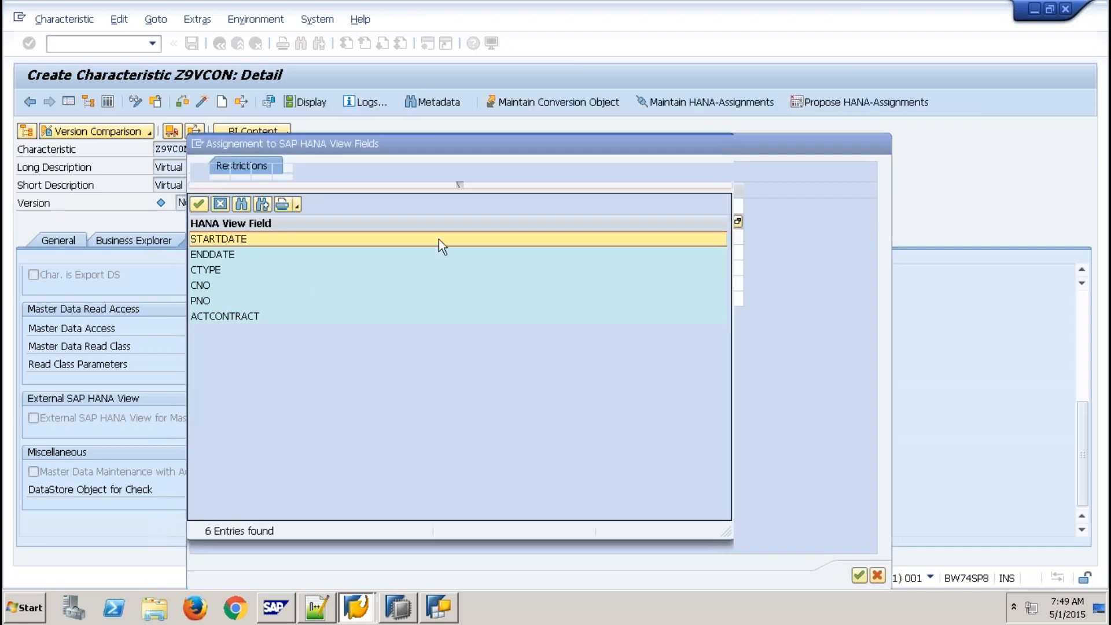
left_click(439, 238)
left_click(734, 236)
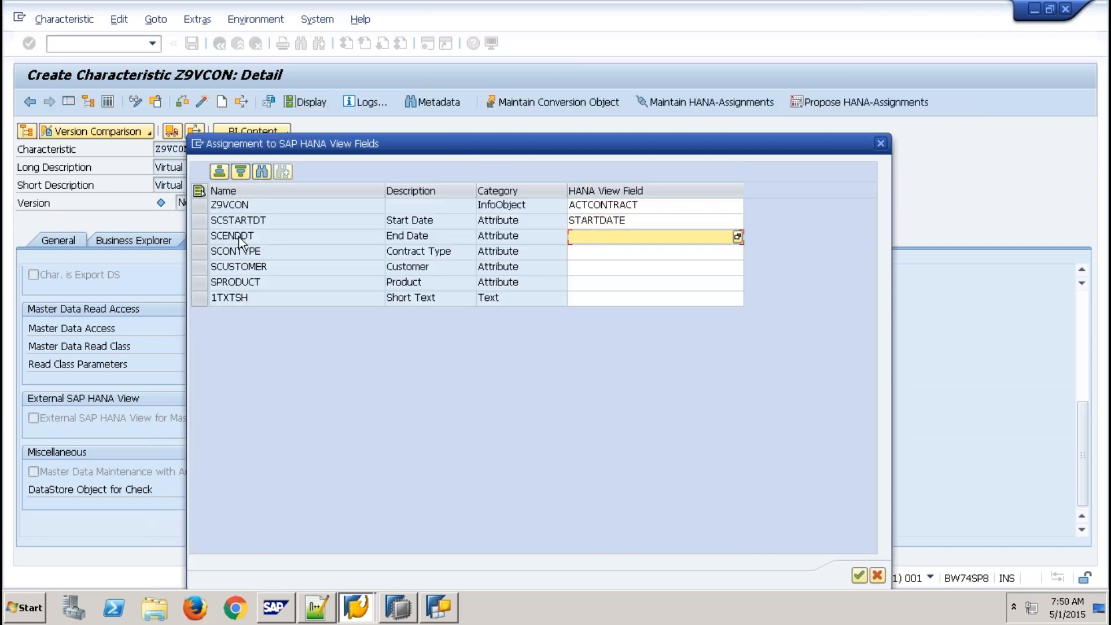
left_click(737, 237)
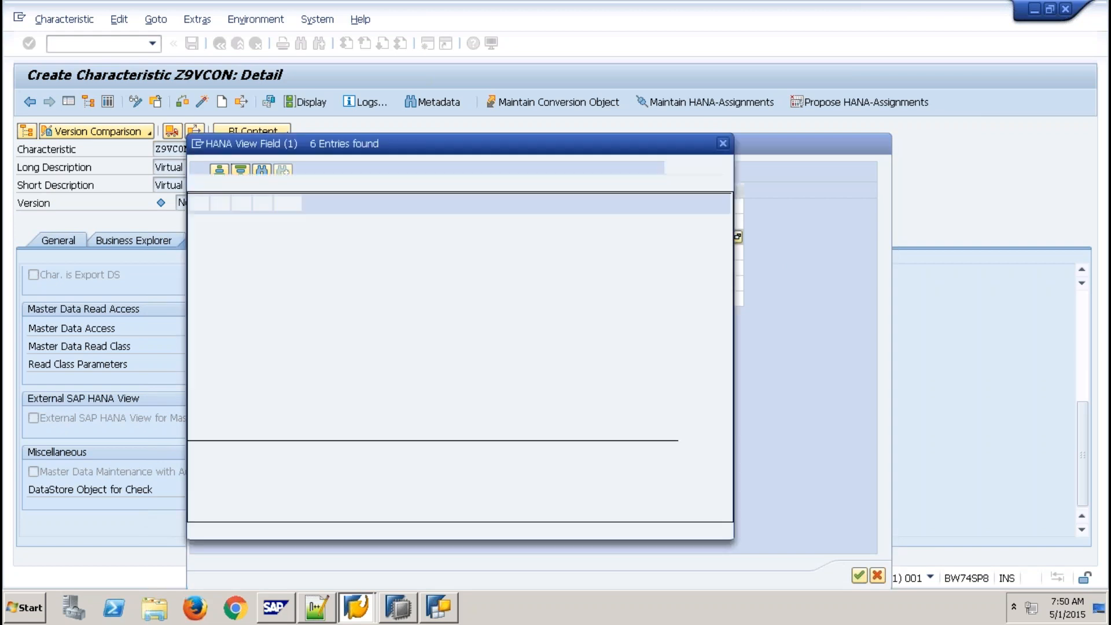
left_click(222, 257)
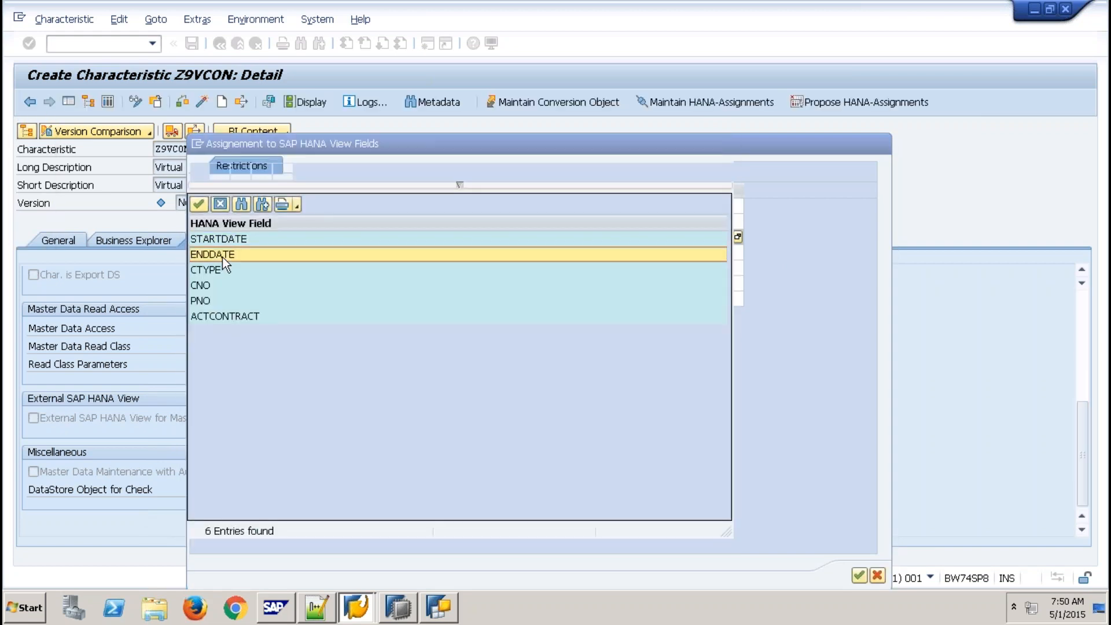
- Map SCONTYPE to CTYPE, SCUSTOMER to CNO and SPRODUCT to PNO, confirm, and check Z9VCON
left_click(687, 263)
left_click(737, 252)
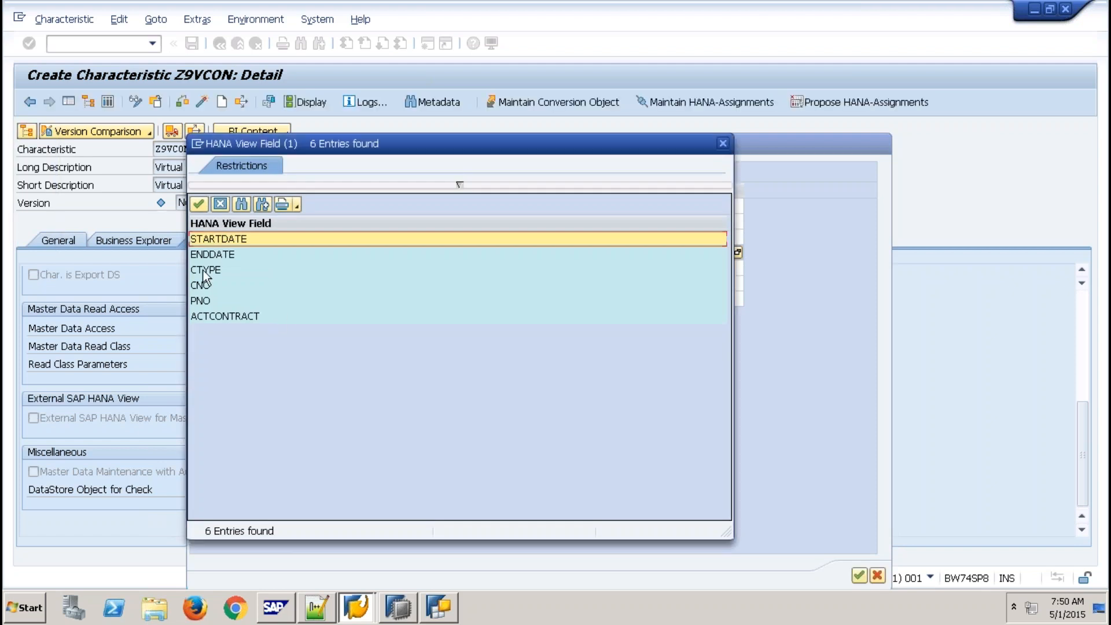
left_click(565, 269)
left_click(617, 272)
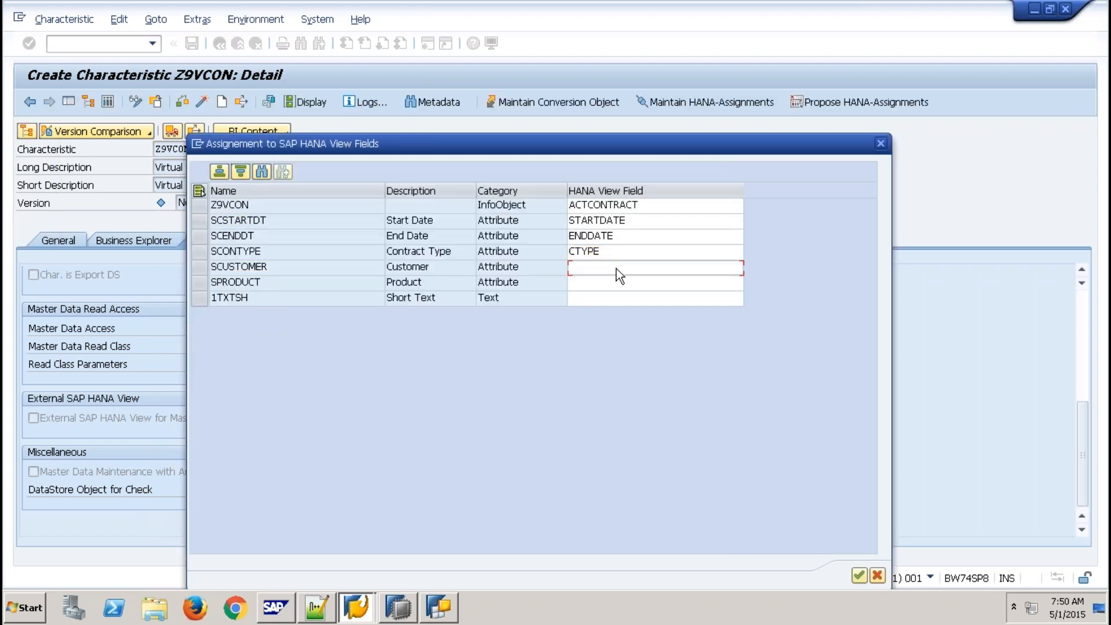
left_click(737, 266)
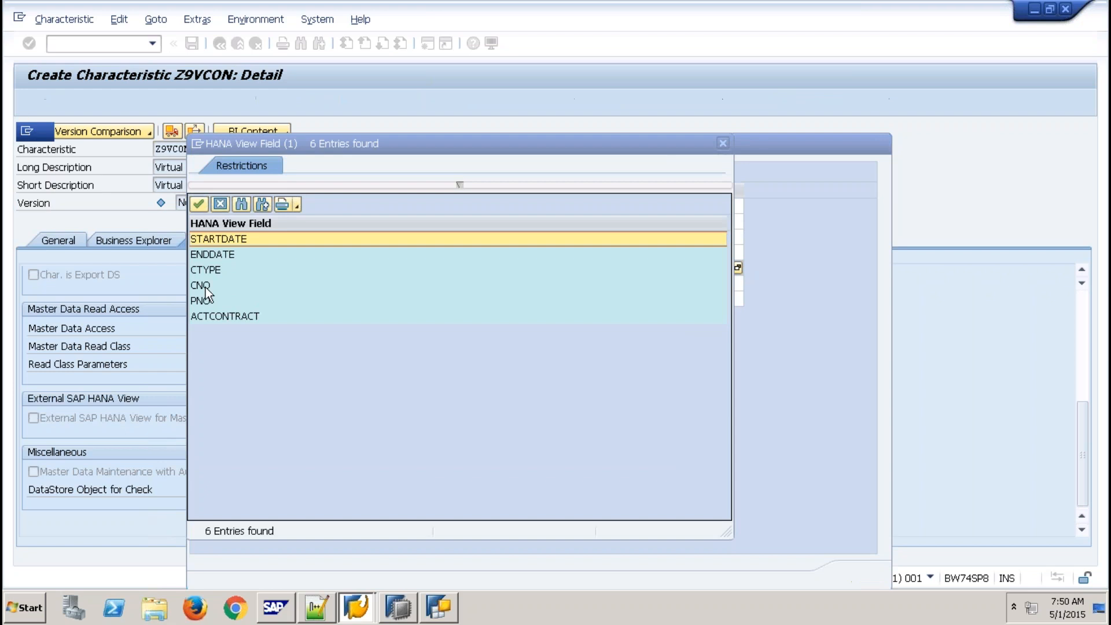
left_click(206, 284)
left_click(666, 284)
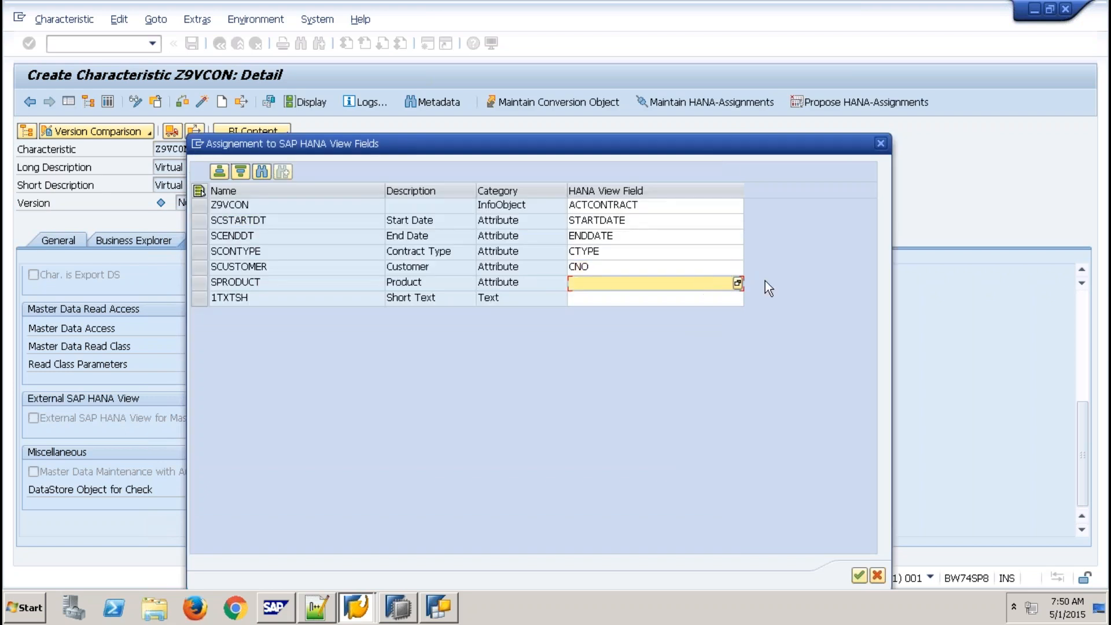
left_click(738, 283)
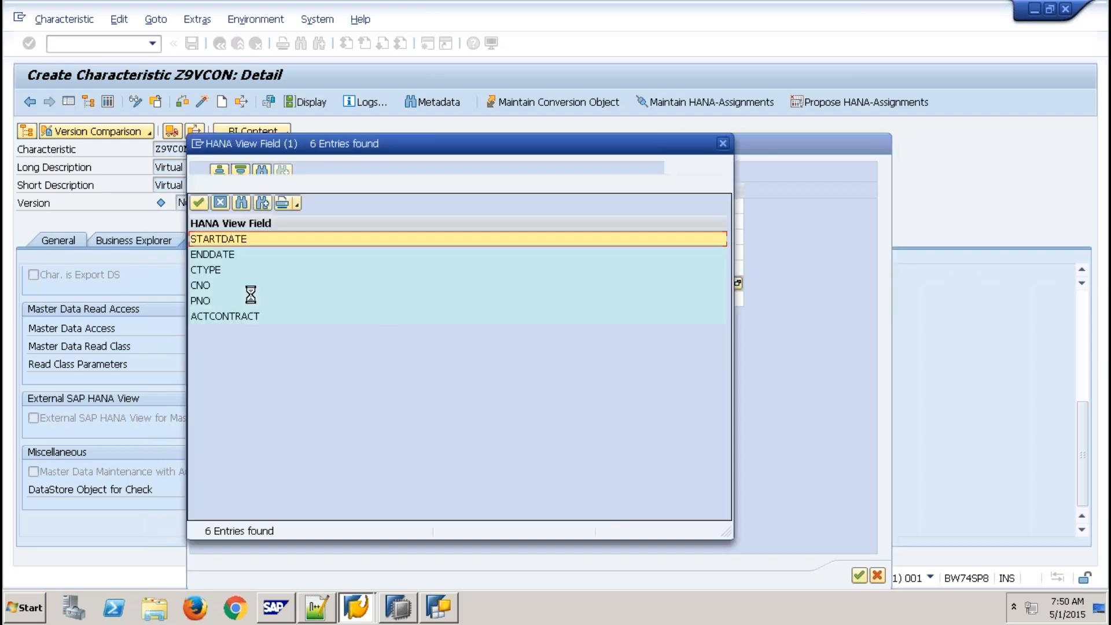
left_click(210, 300)
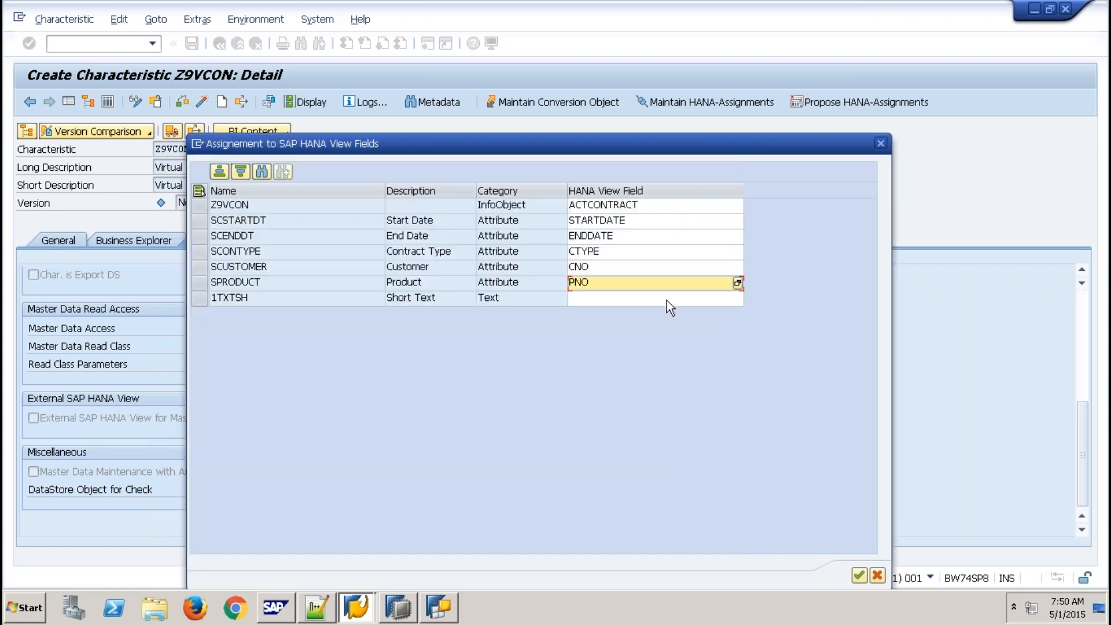
left_click(680, 299)
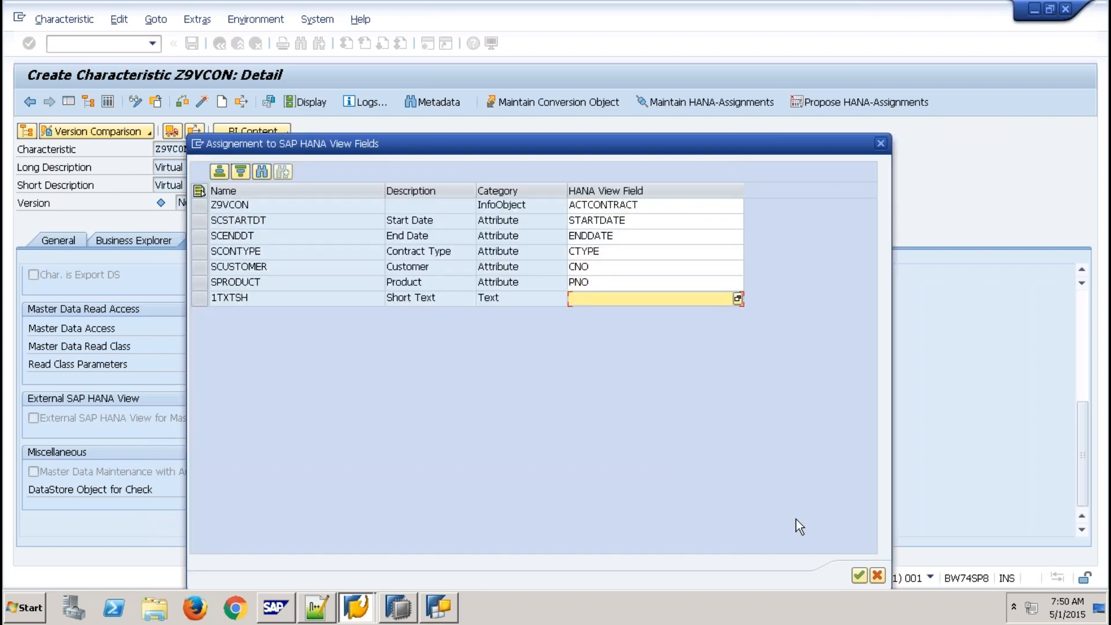
left_click(860, 576)
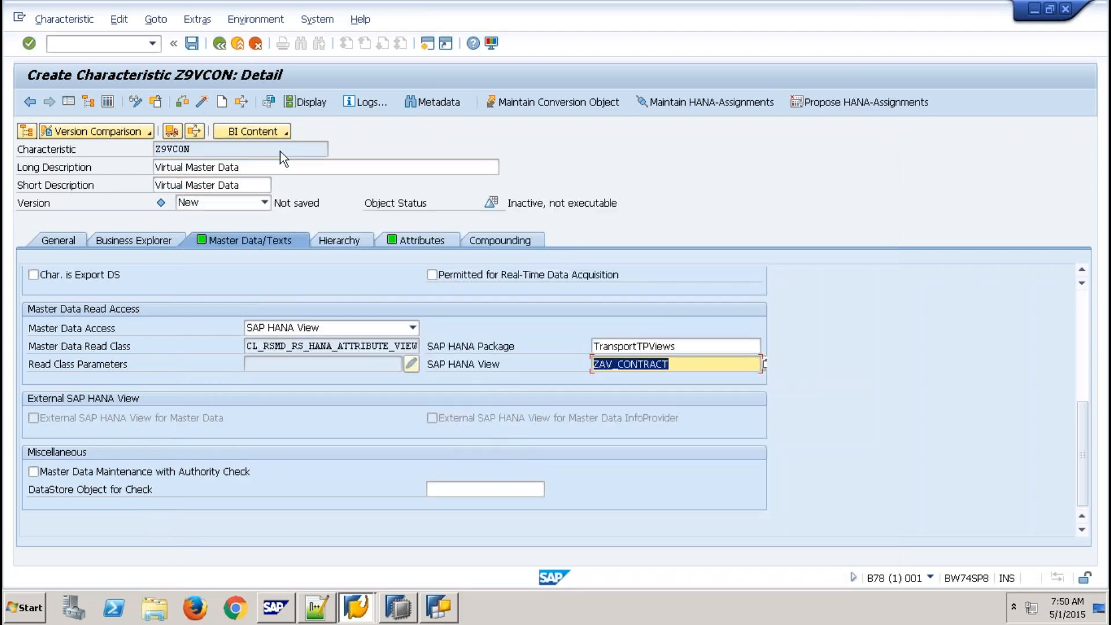
left_click(203, 107)
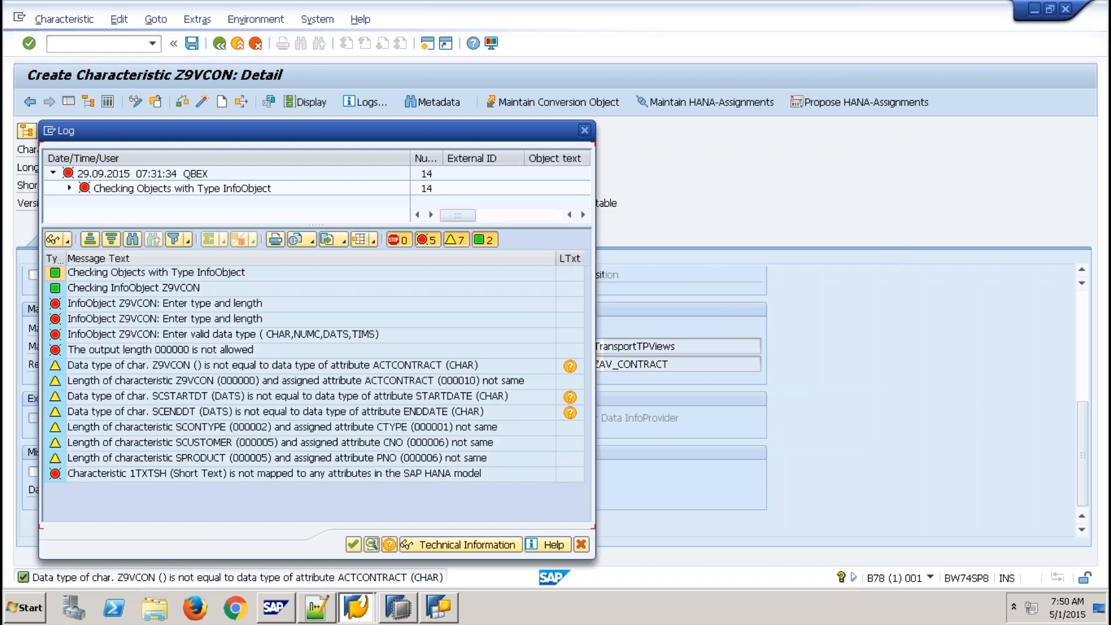
- Turn off texts for Z9VCON and recheck it
left_click(581, 545)
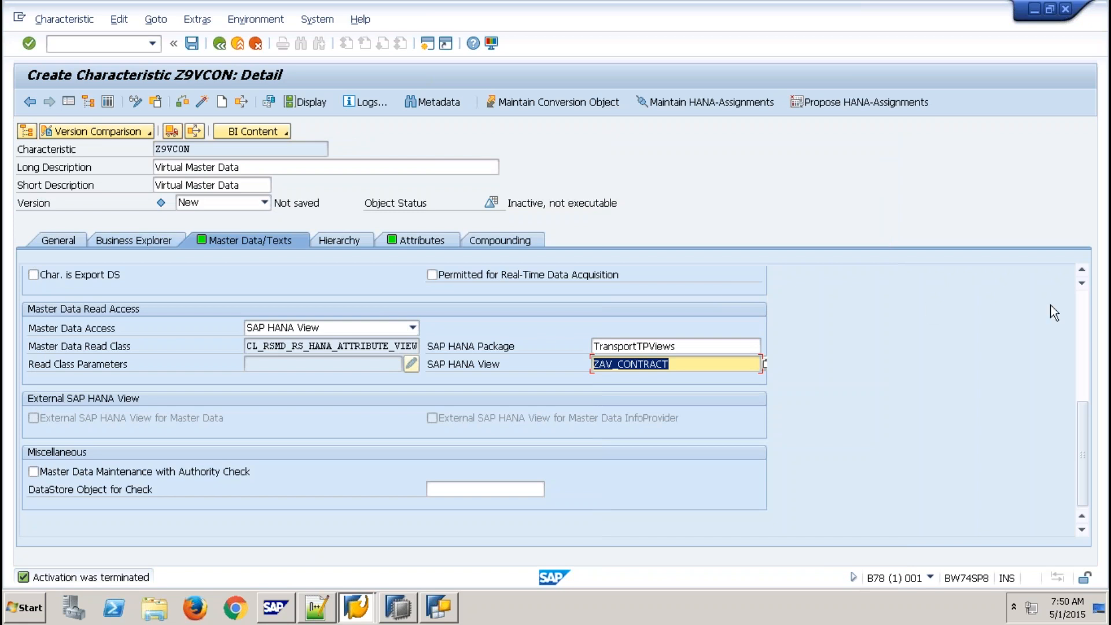
left_click(1083, 313)
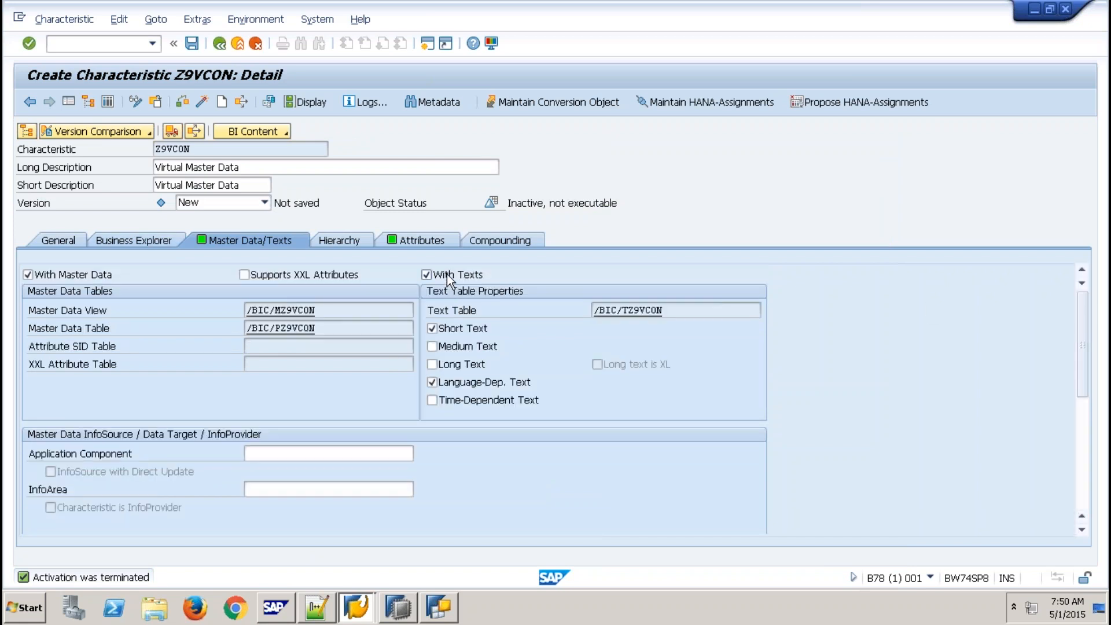
left_click(447, 274)
left_click(198, 98)
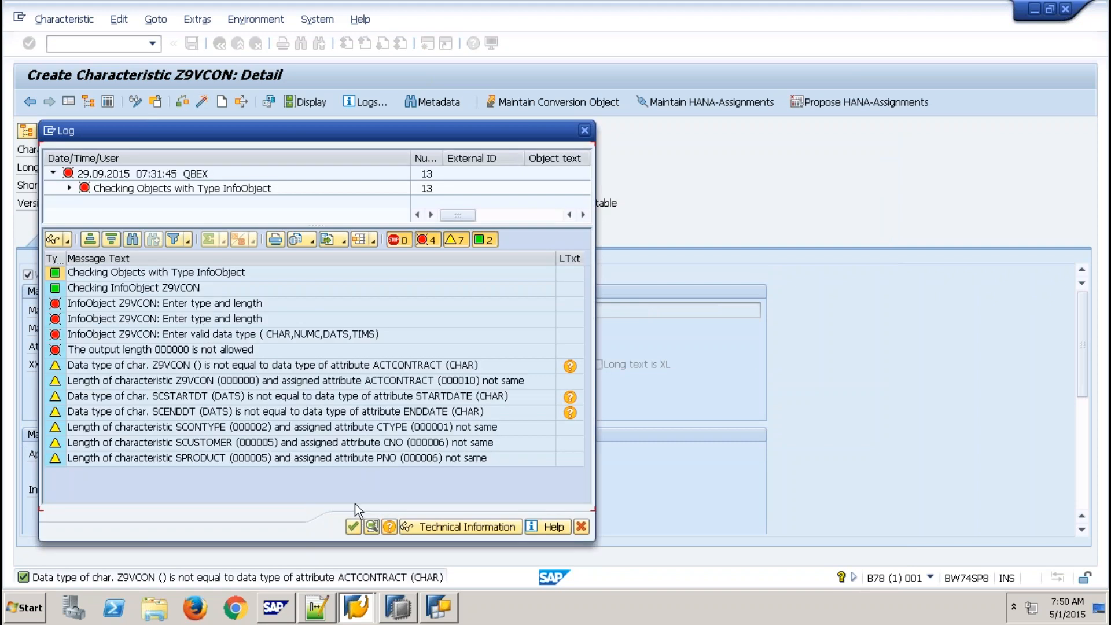
left_click(352, 527)
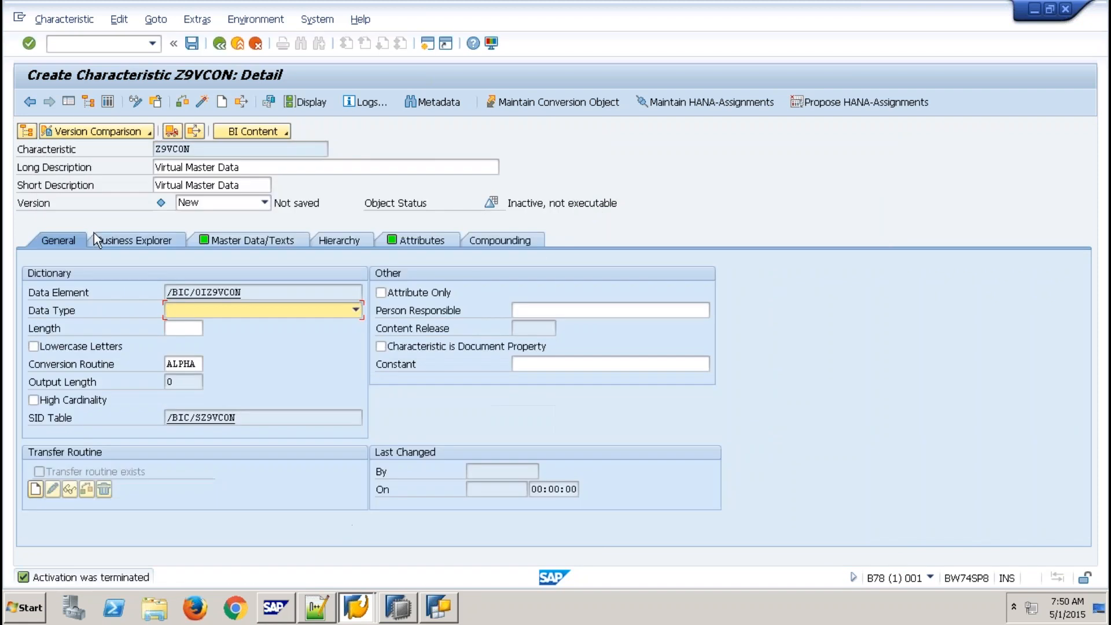
- Consult ZAV_CONTRACT's column definitions, then set Z9VCON to data type CHAR with length 10
left_click(399, 607)
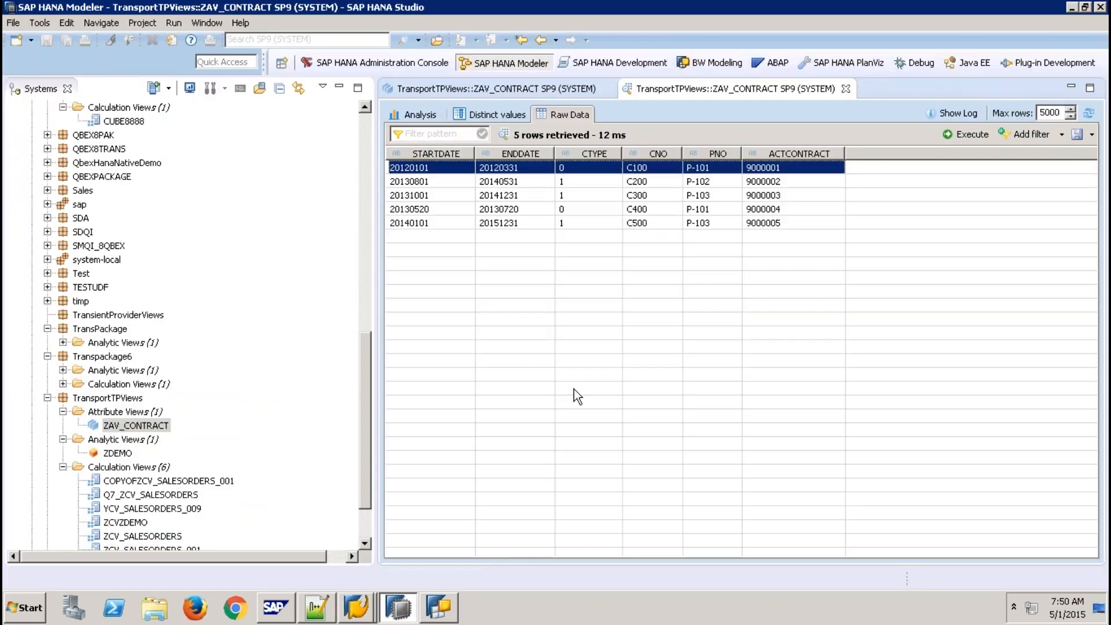
left_click(494, 95)
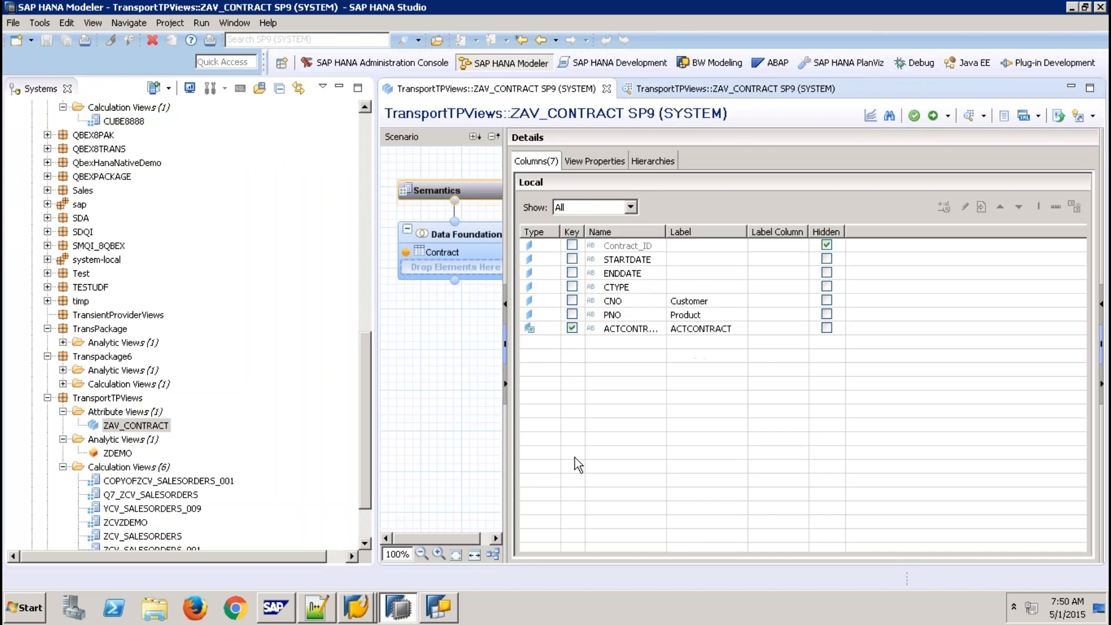
key("alt+Tab")
left_click(228, 313)
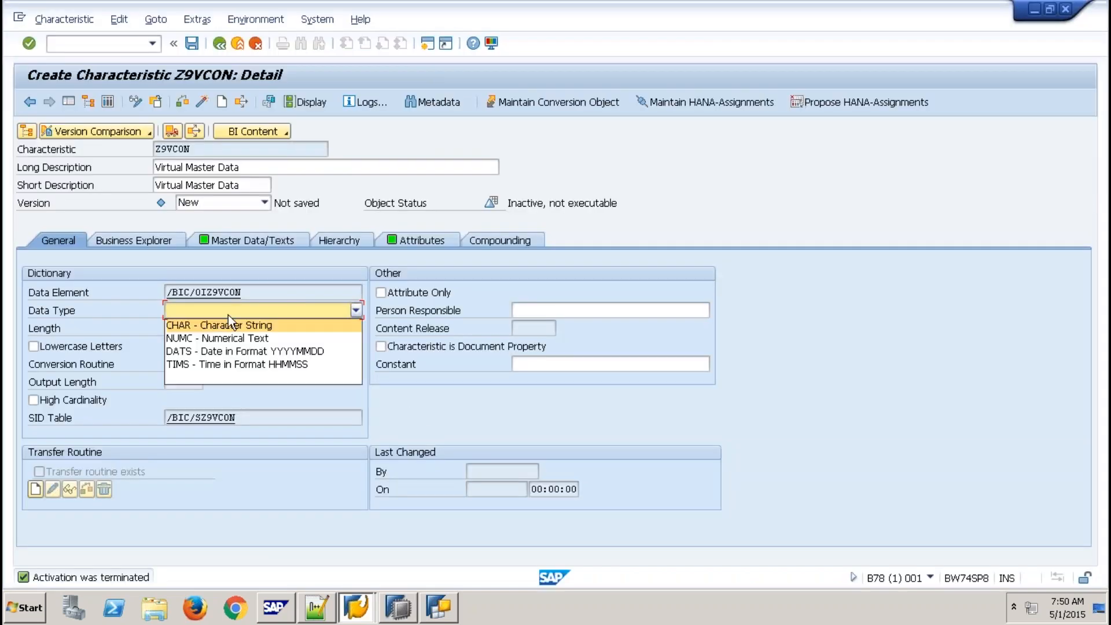
left_click(204, 326)
left_click(184, 328)
type("10")
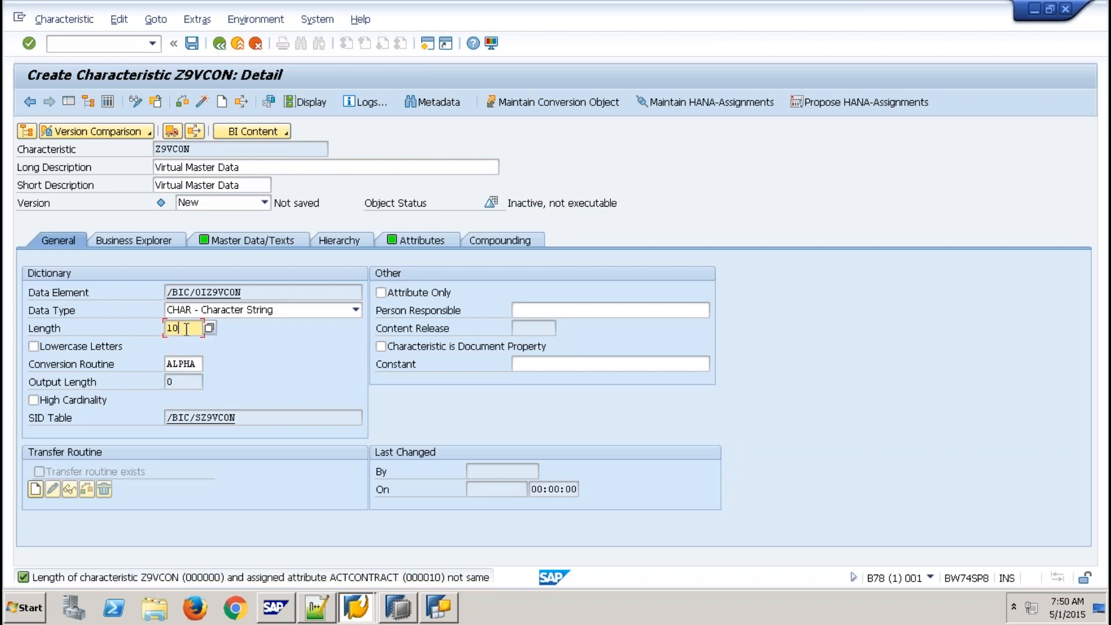
key("Return")
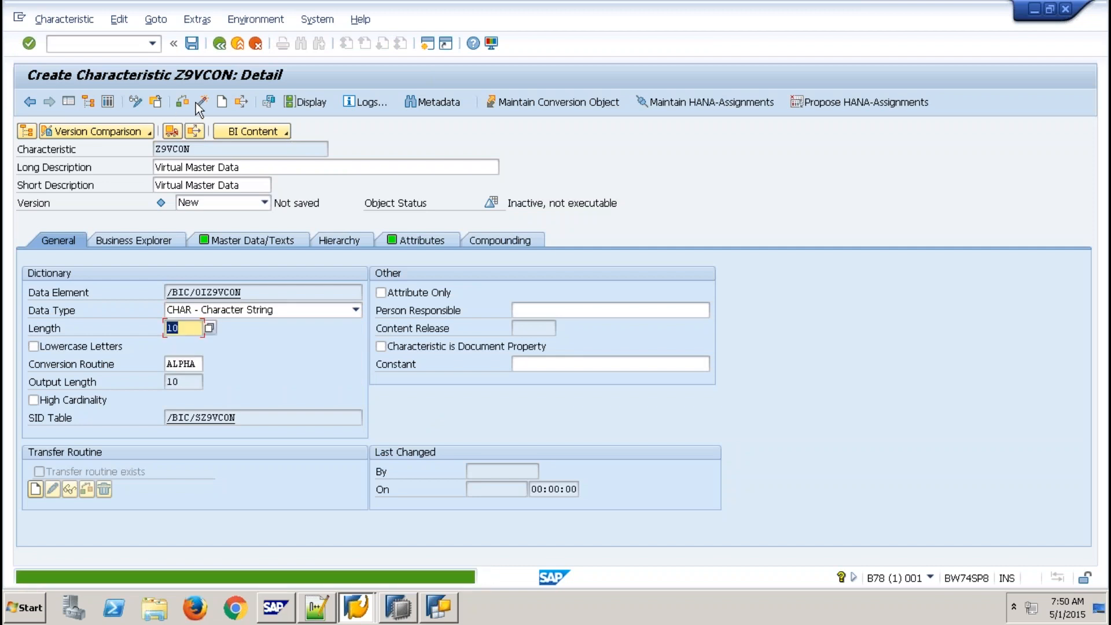
- Check Z9VCON and activate it, ignoring the warnings
left_click(203, 102)
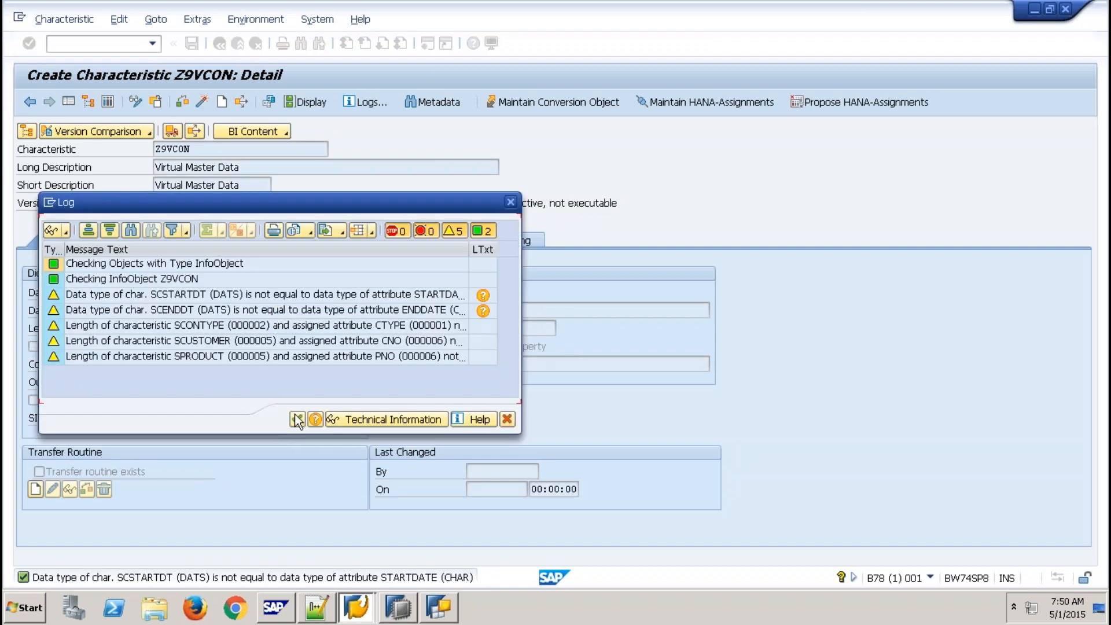
left_click(298, 419)
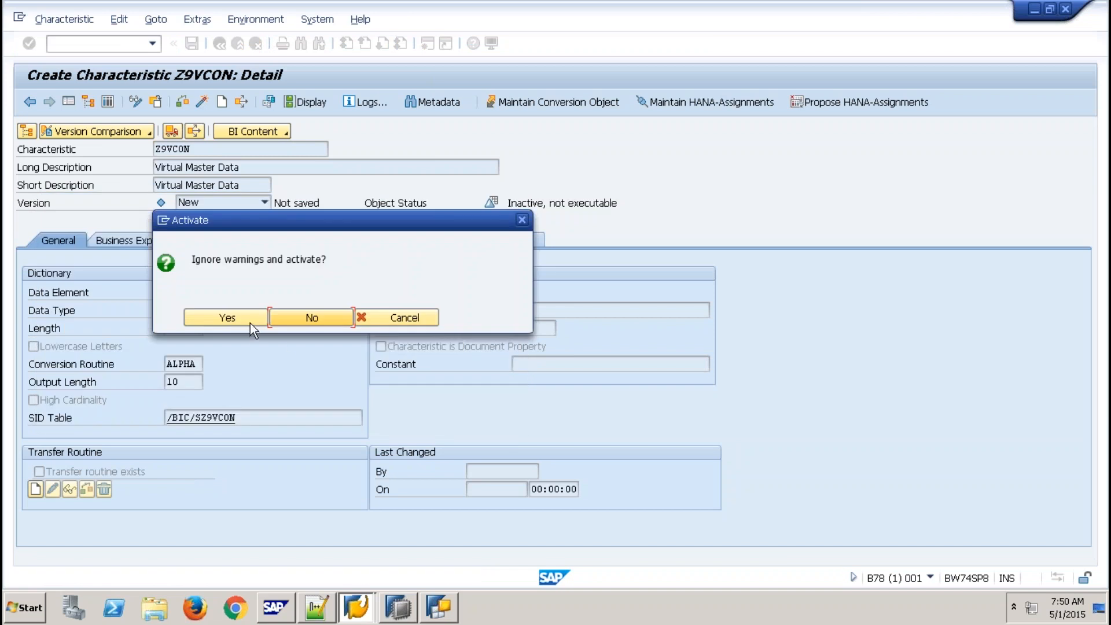
left_click(251, 323)
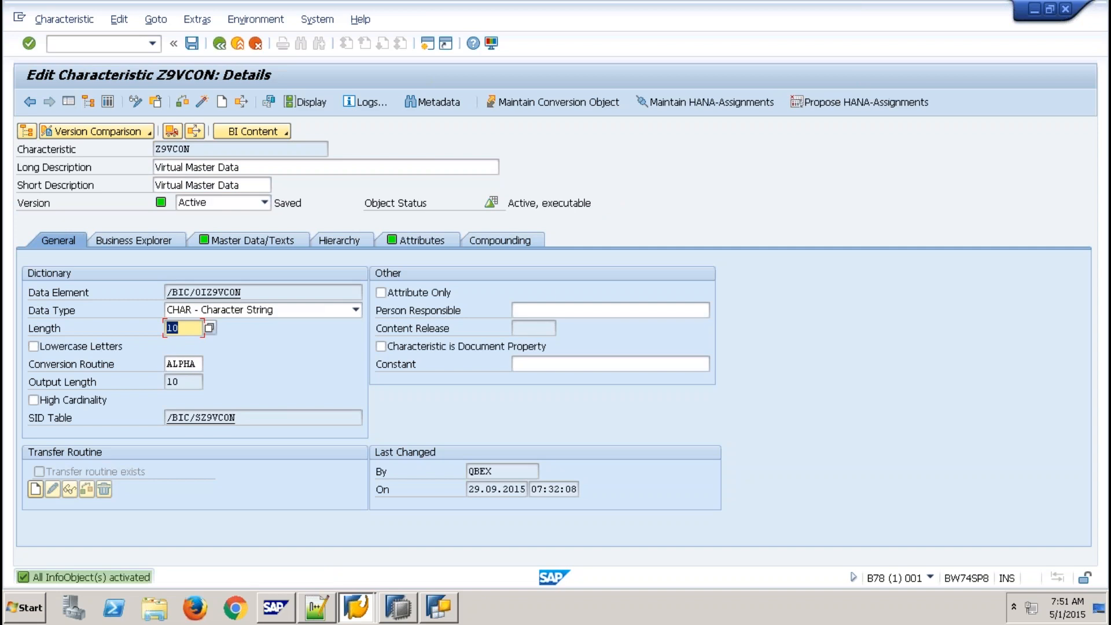
- Display Z9VCON's five master data records full-screen and scroll across all columns
left_click(304, 103)
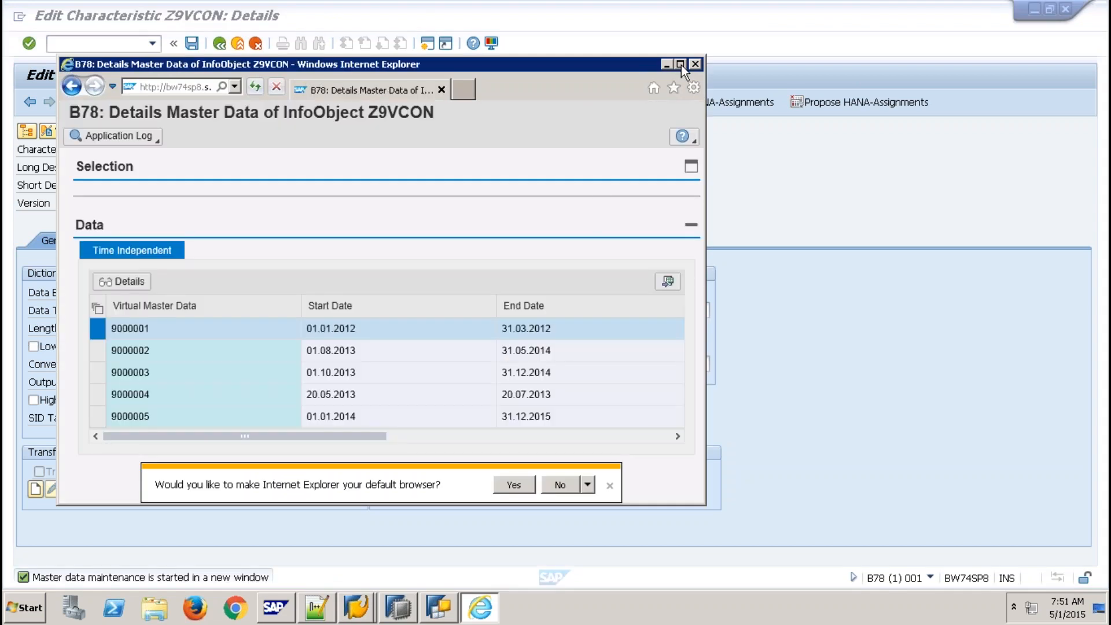
left_click(681, 63)
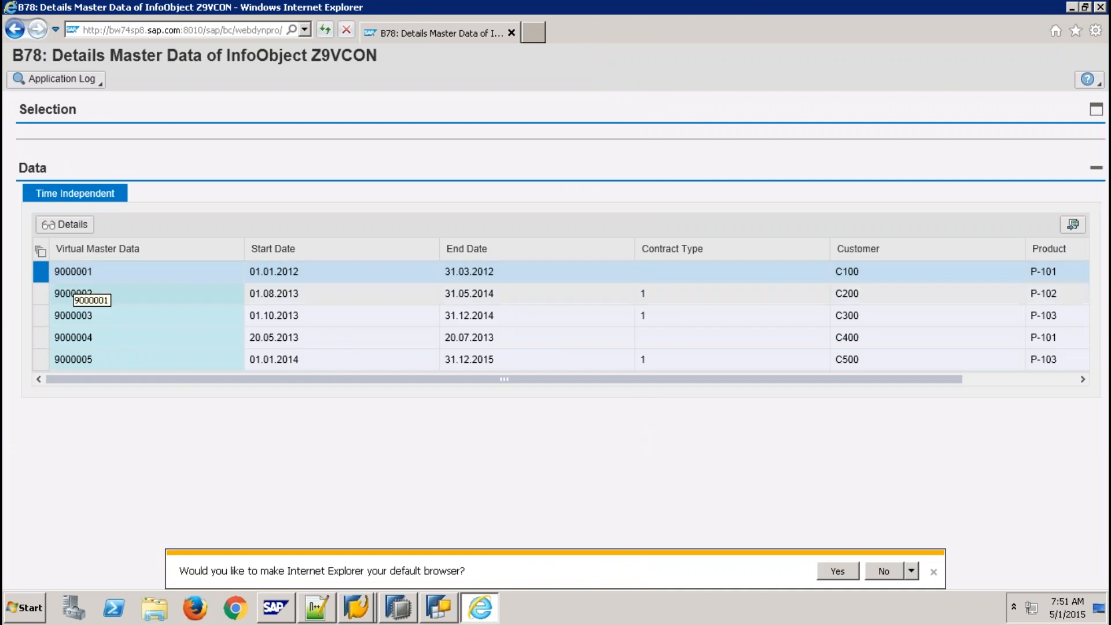
left_click_drag(665, 381, 108, 431)
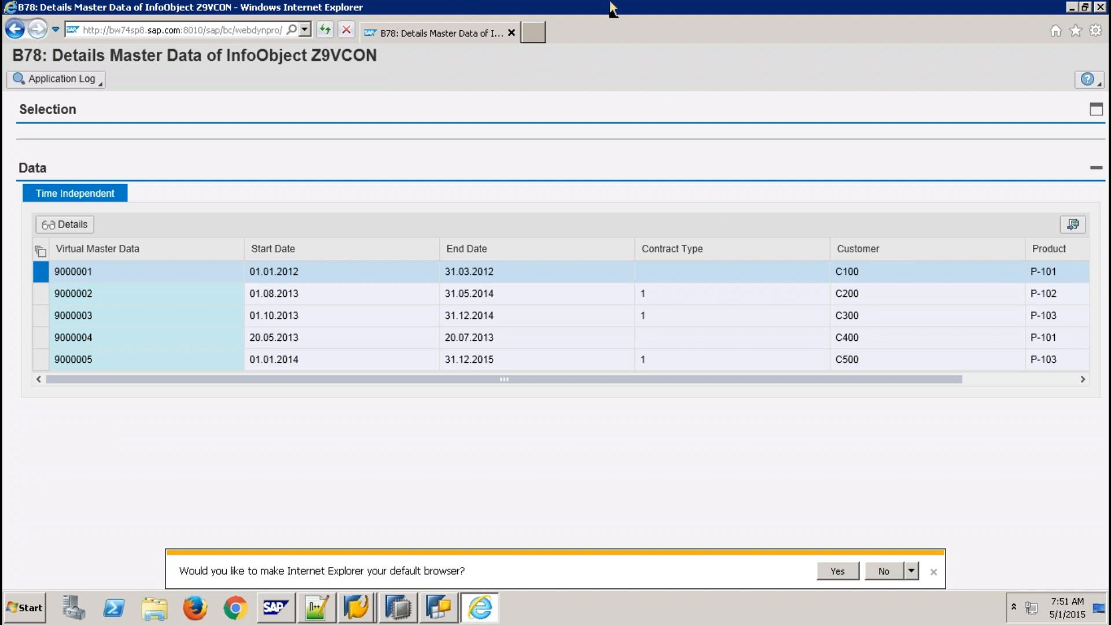
mouse_move(612, 8)
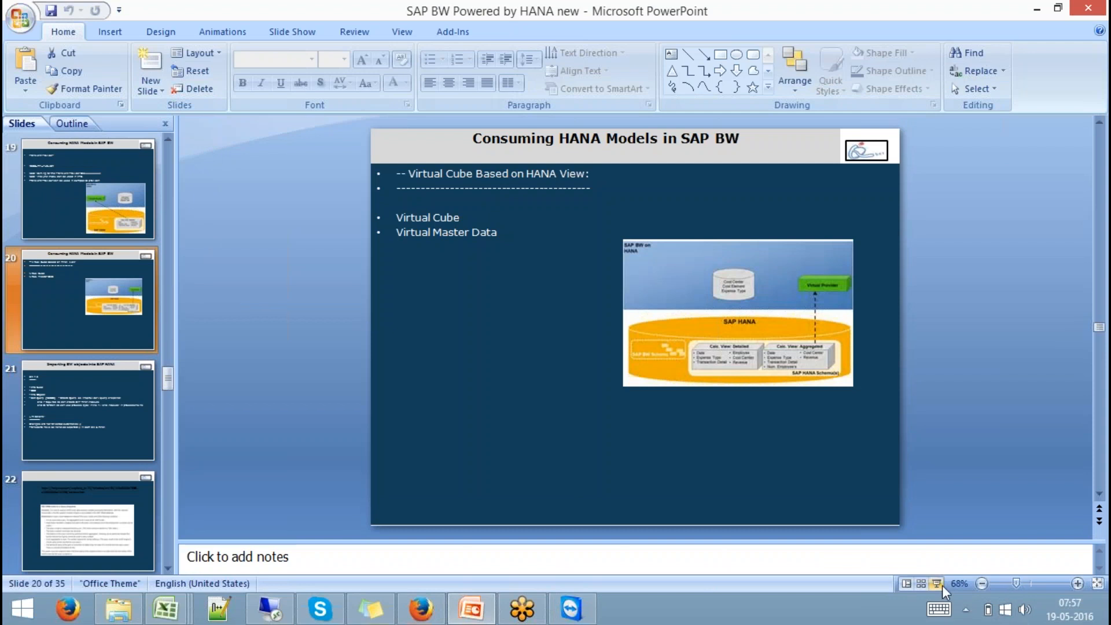
- Present slide 20, 'Consuming HANA Models in SAP BW', as a slide show, then exit
left_click(938, 584)
key("Right")
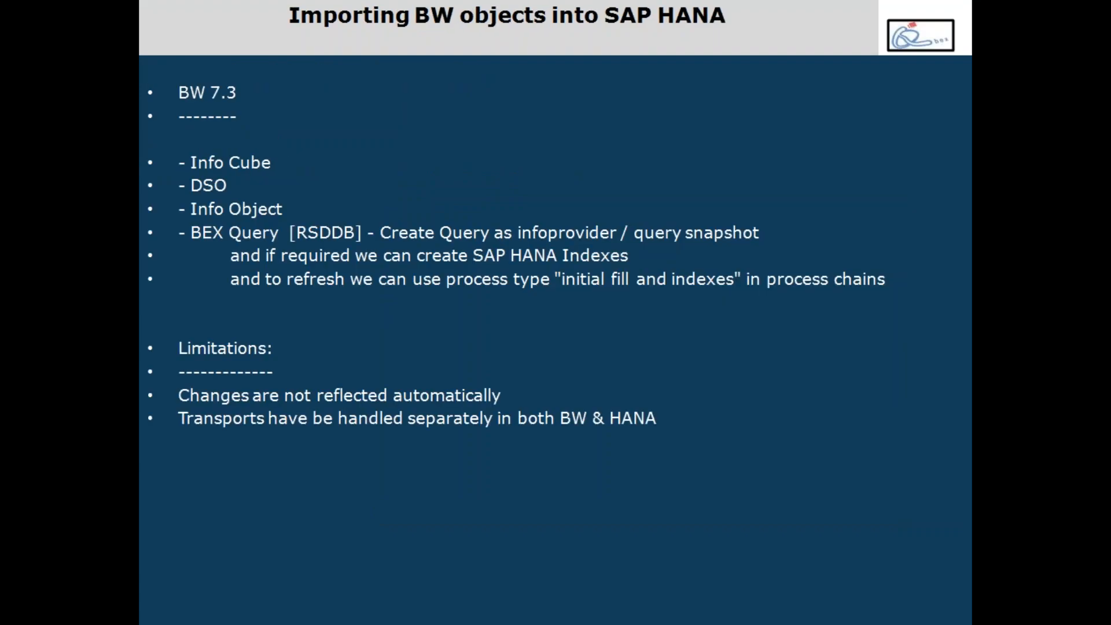
key("Left")
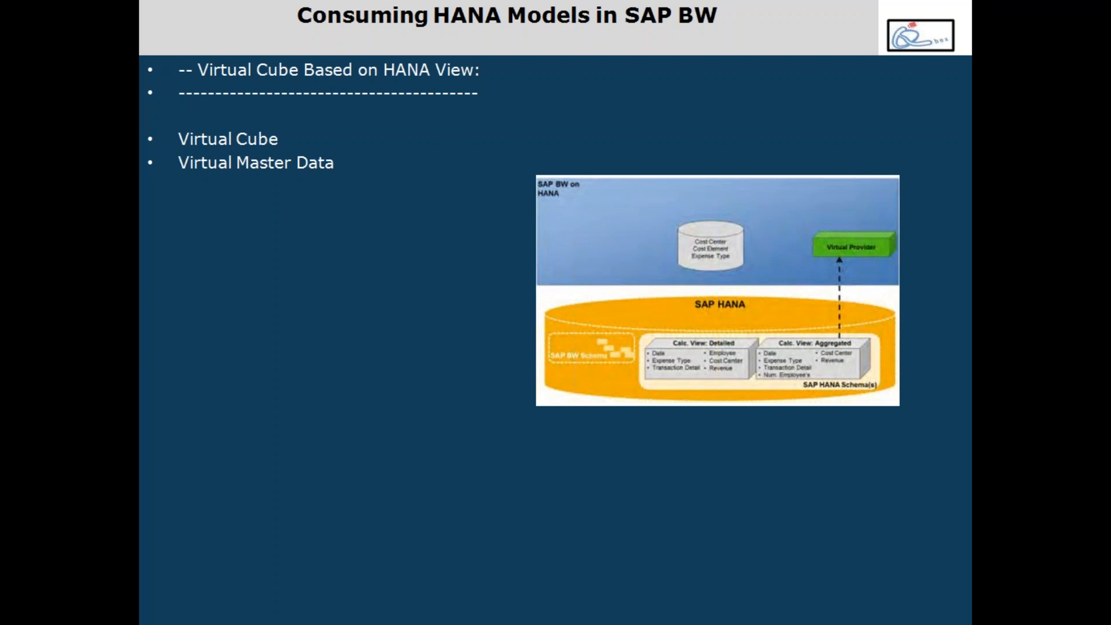
key("Escape")
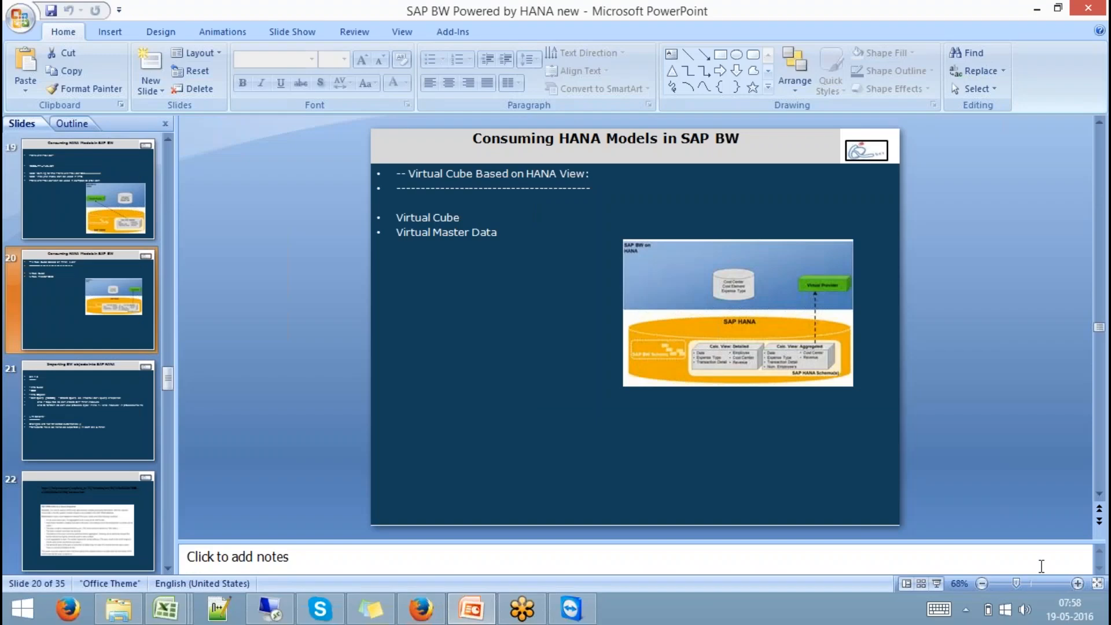
- Move to slide 21, 'Importing BW objects into SAP HANA'
left_click(71, 398)
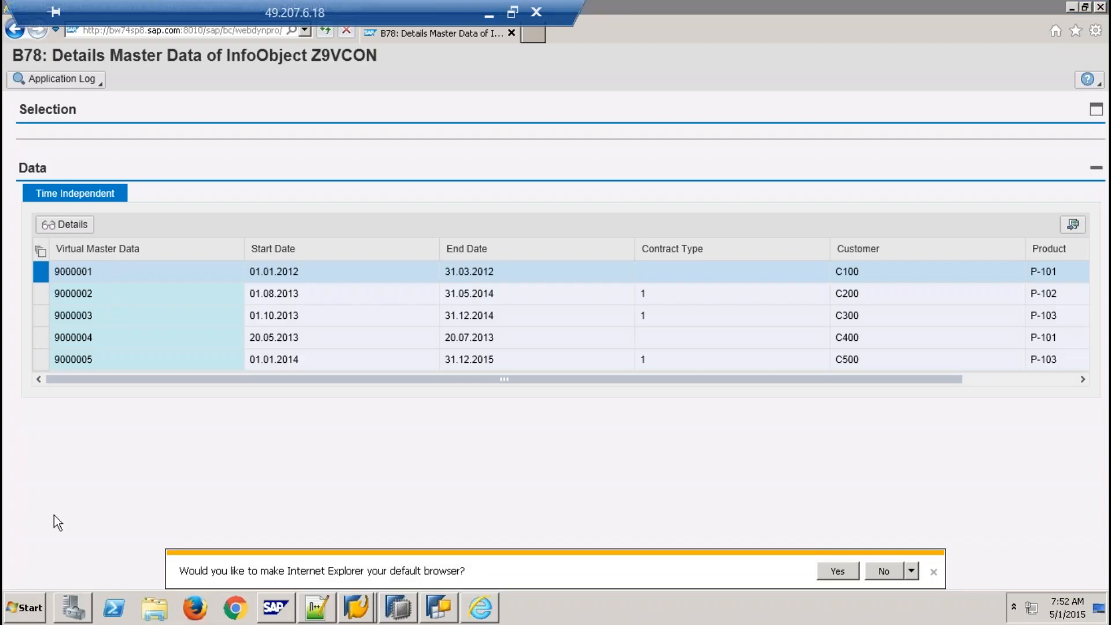
left_click(17, 608)
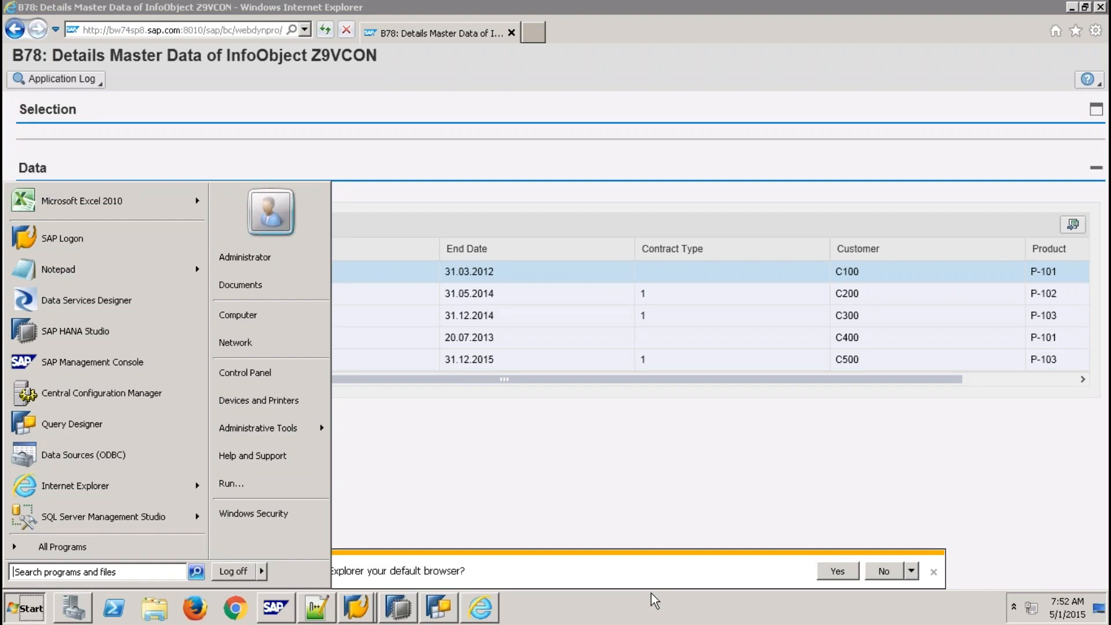
left_click(23, 608)
- Show the Desktop folder's files in Windows Explorer and browse items starting with 'n'
left_click(1098, 608)
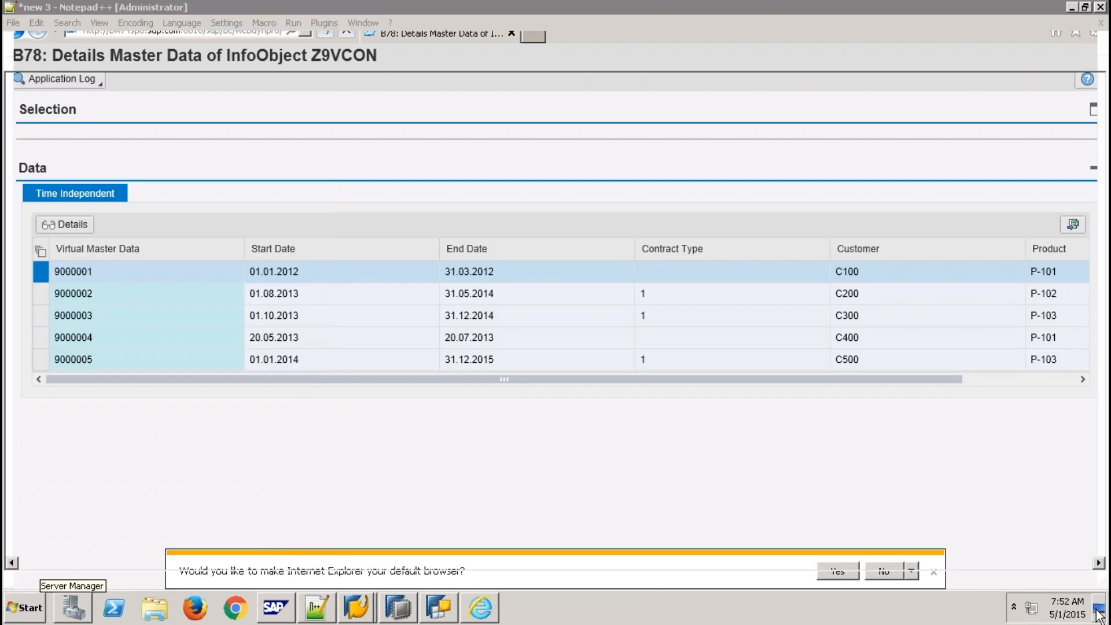
right_click(779, 436)
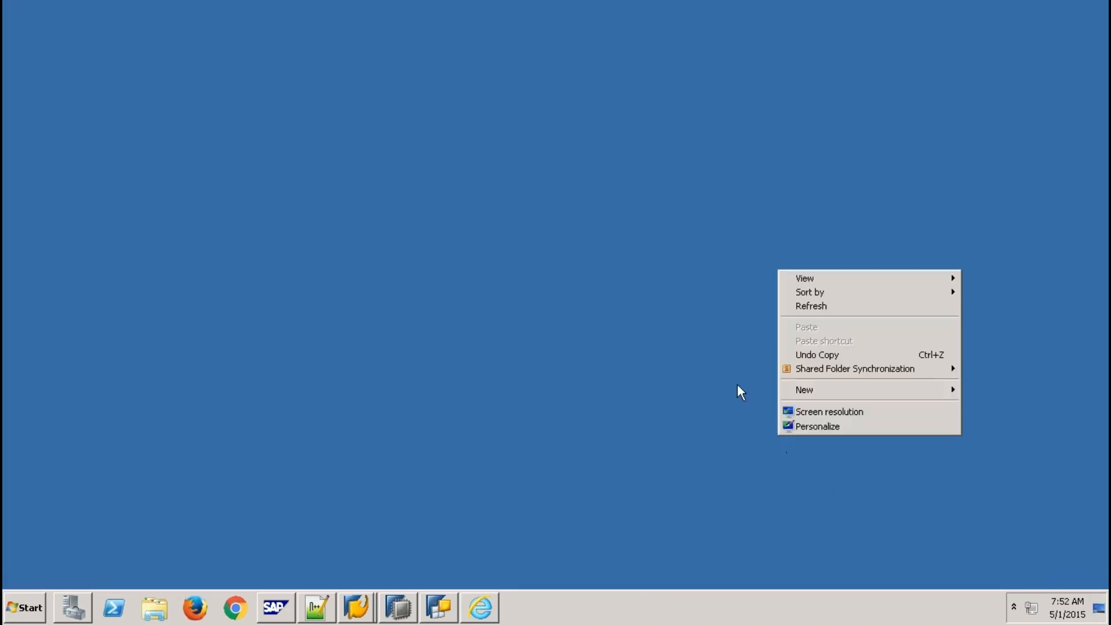
left_click(154, 608)
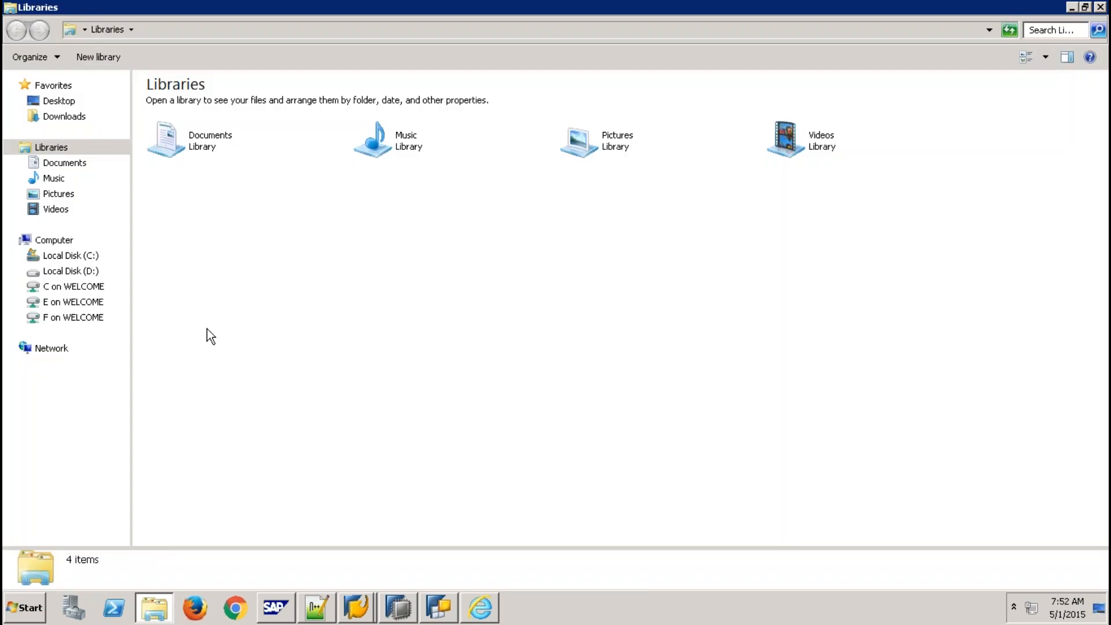
left_click(61, 100)
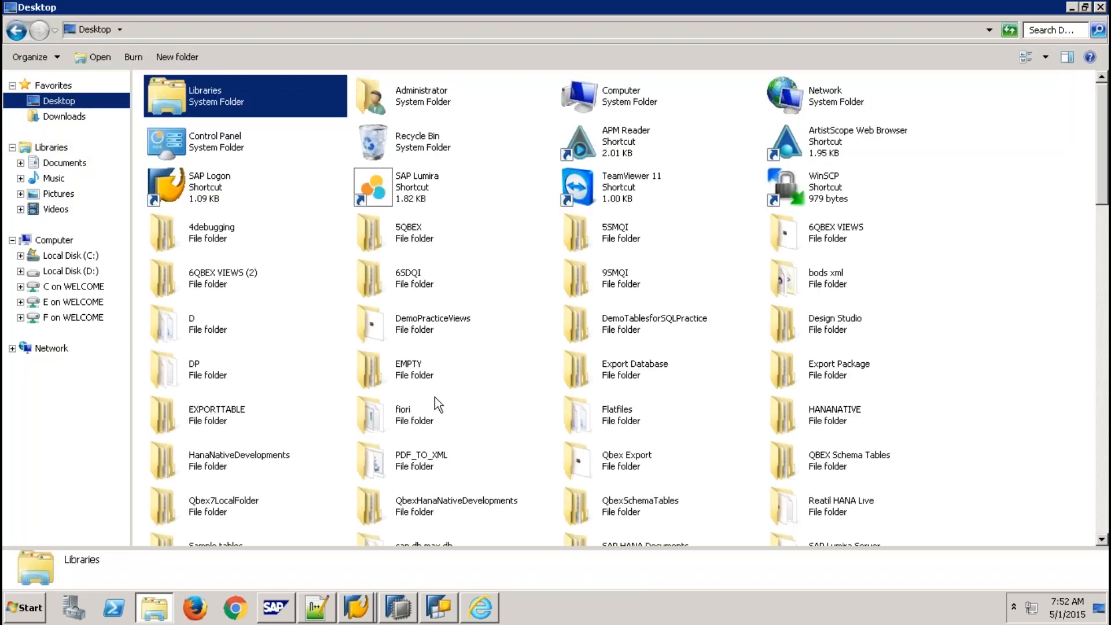
left_click(427, 380)
key("n")
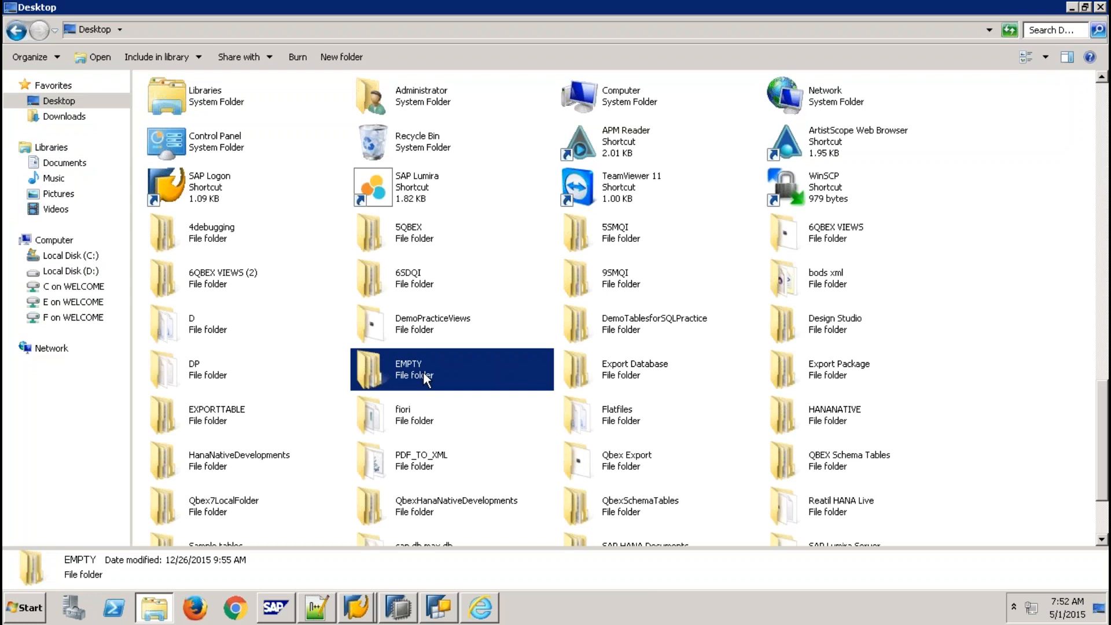
key("n")
key("n")
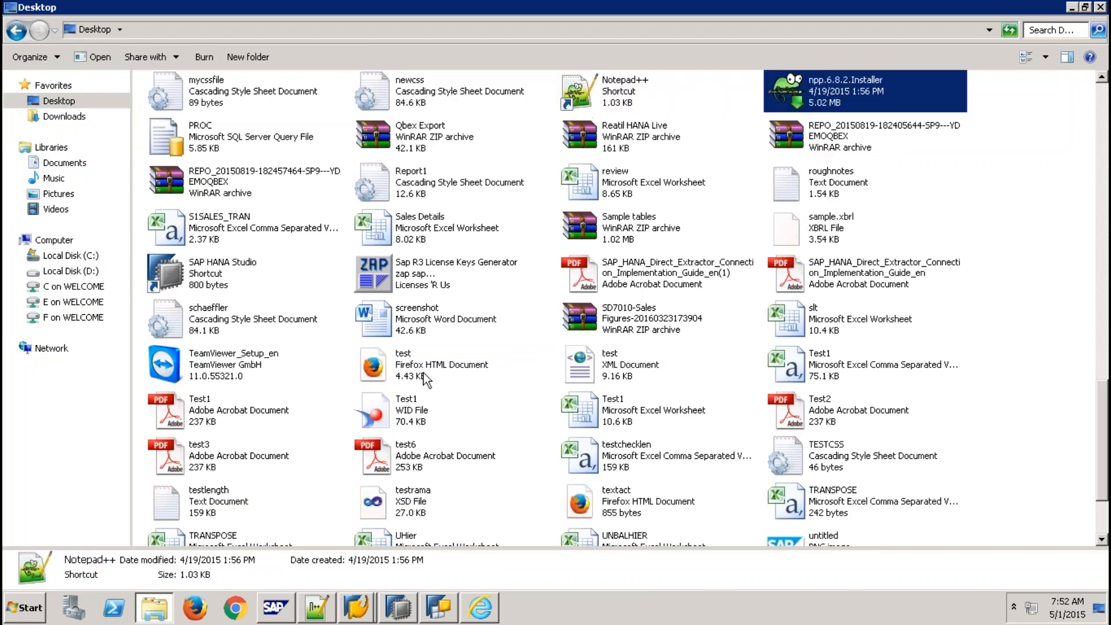
key("n")
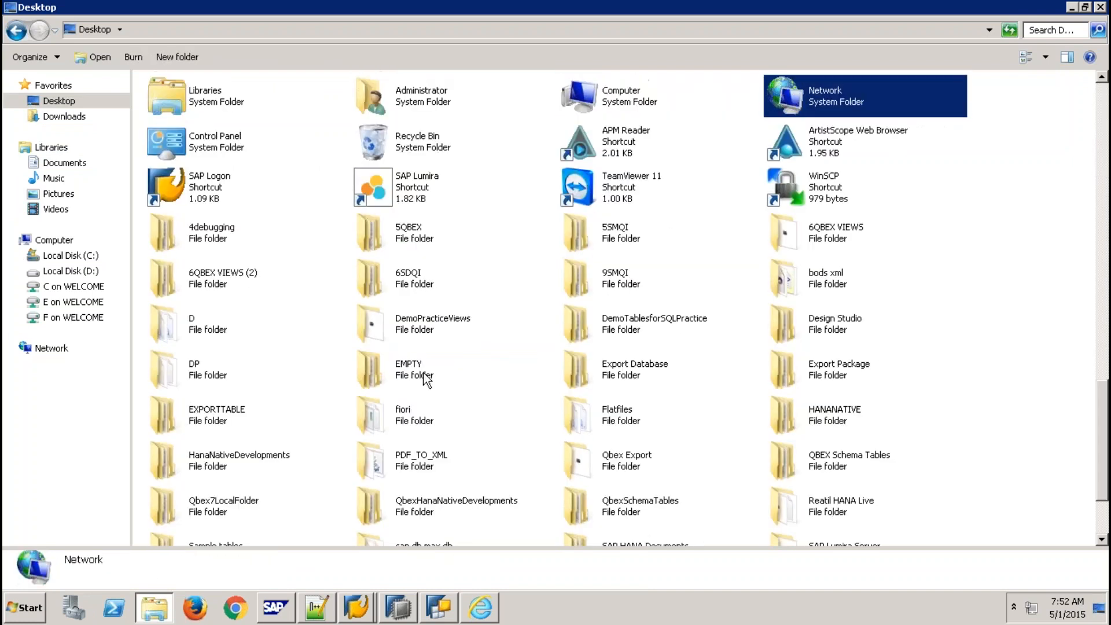
key("n")
key("n")
key("n")
key("n")
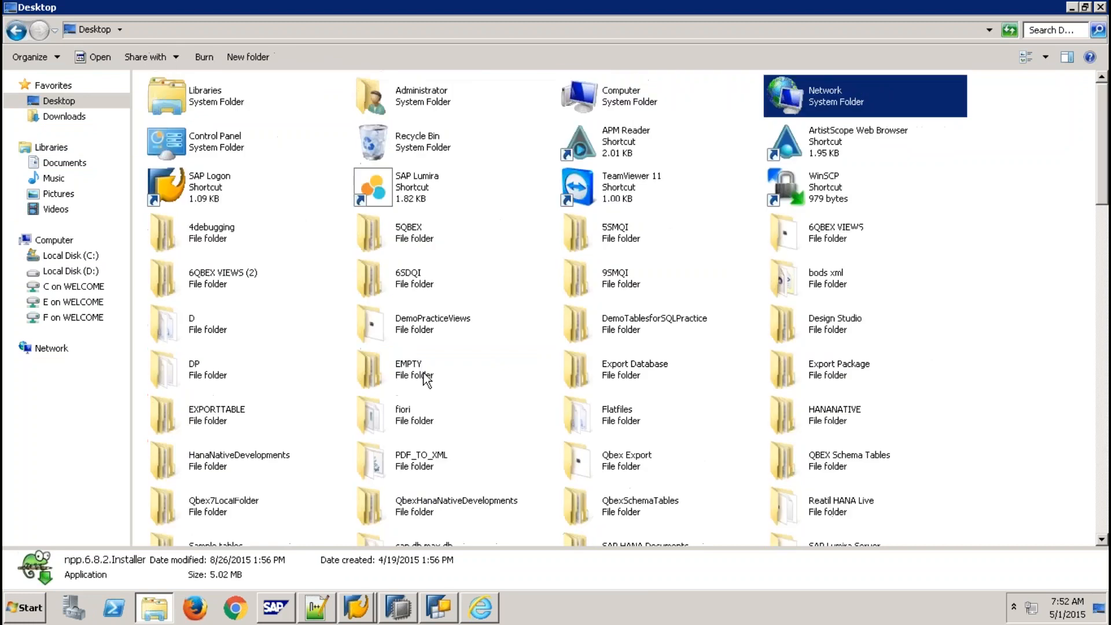
key("n")
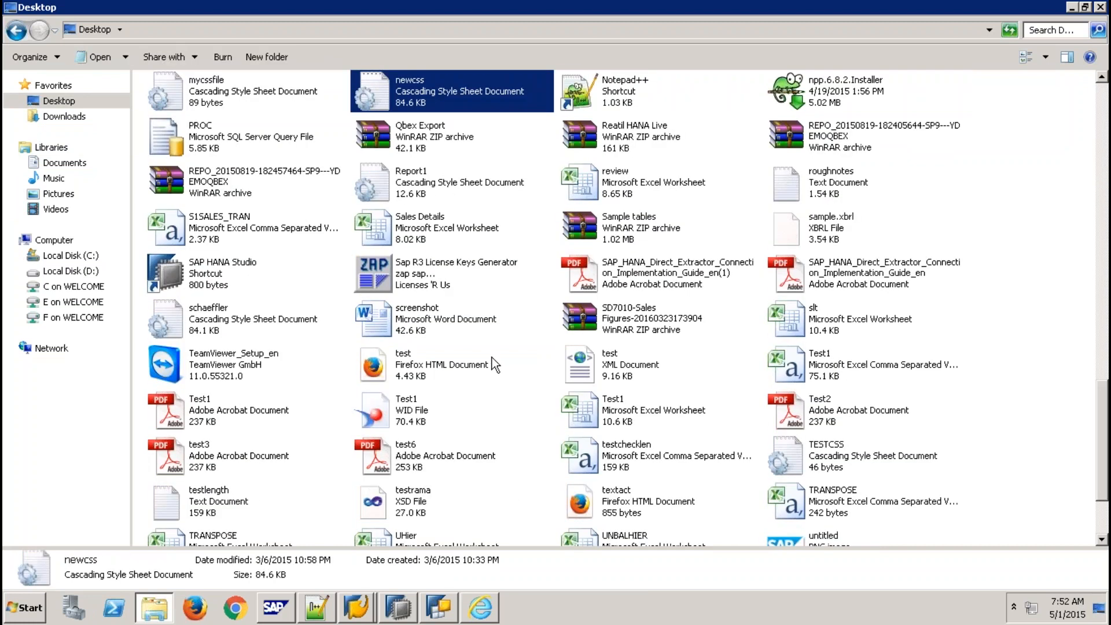
- Switch to Details view sorted by date modified and select the Sales Details workbook
left_click(1047, 57)
left_click(1032, 155)
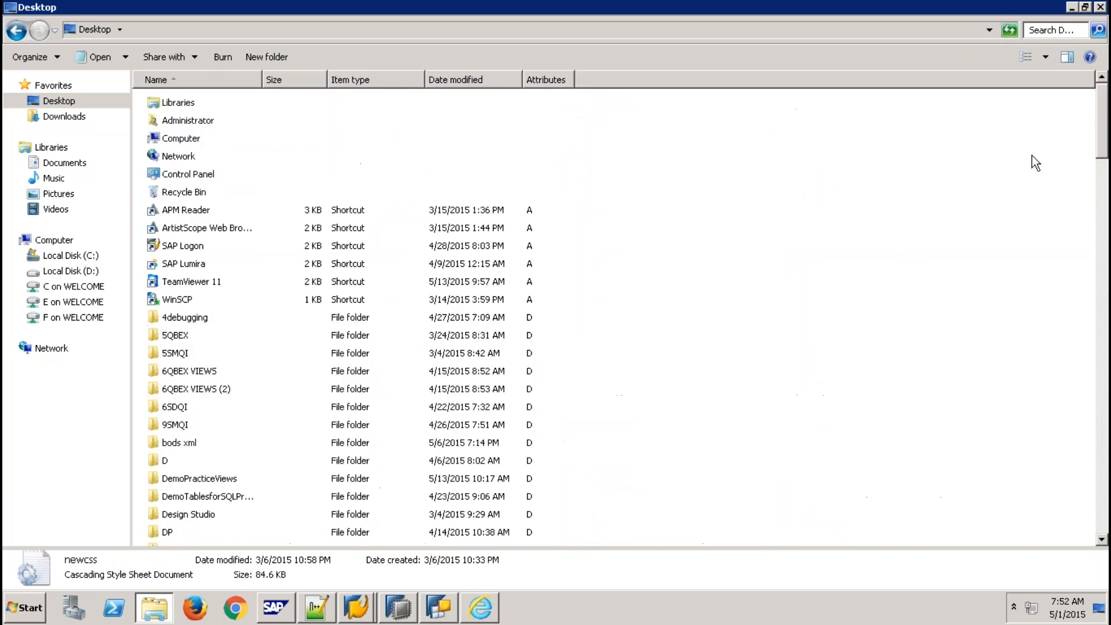
left_click(449, 80)
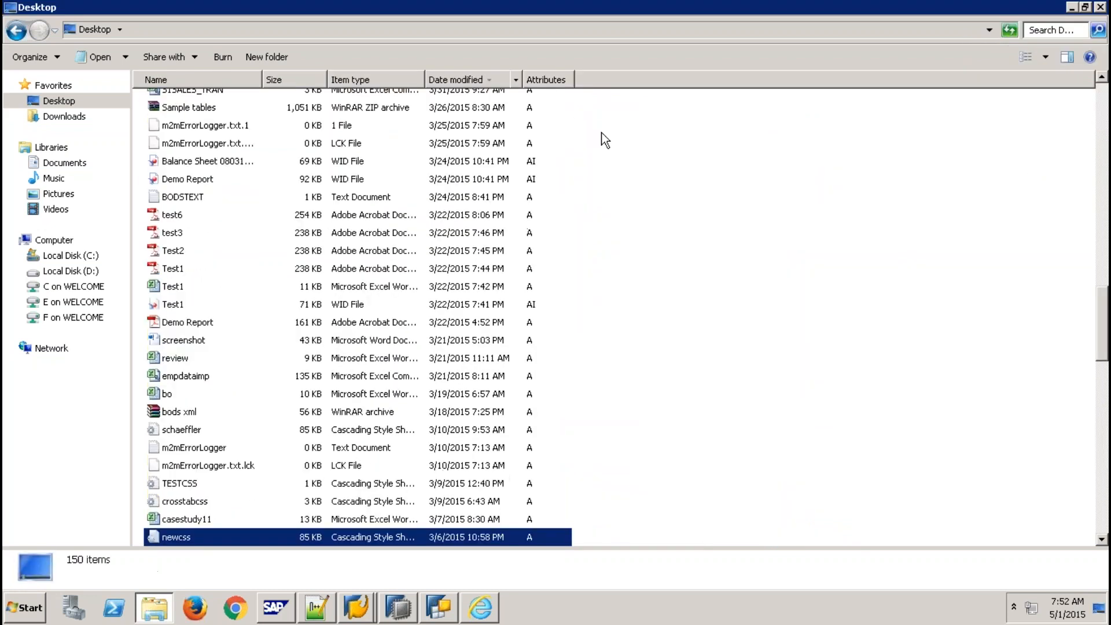
left_click_drag(1101, 346, 1078, 101)
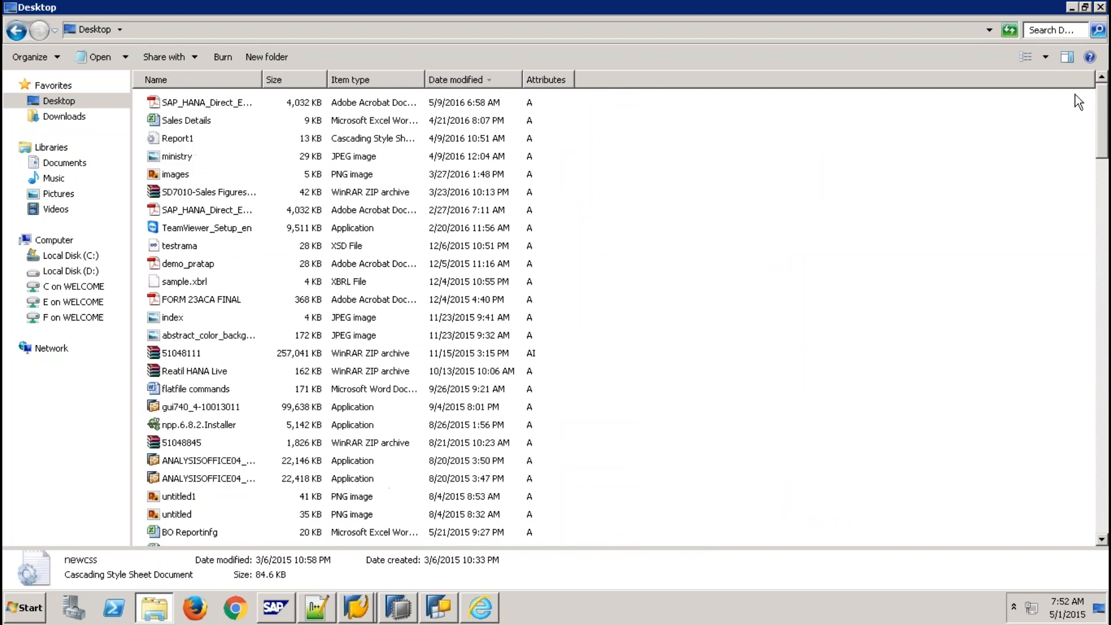
left_click(191, 122)
- Open the Sales Details workbook in Excel and close it again
double_click(191, 121)
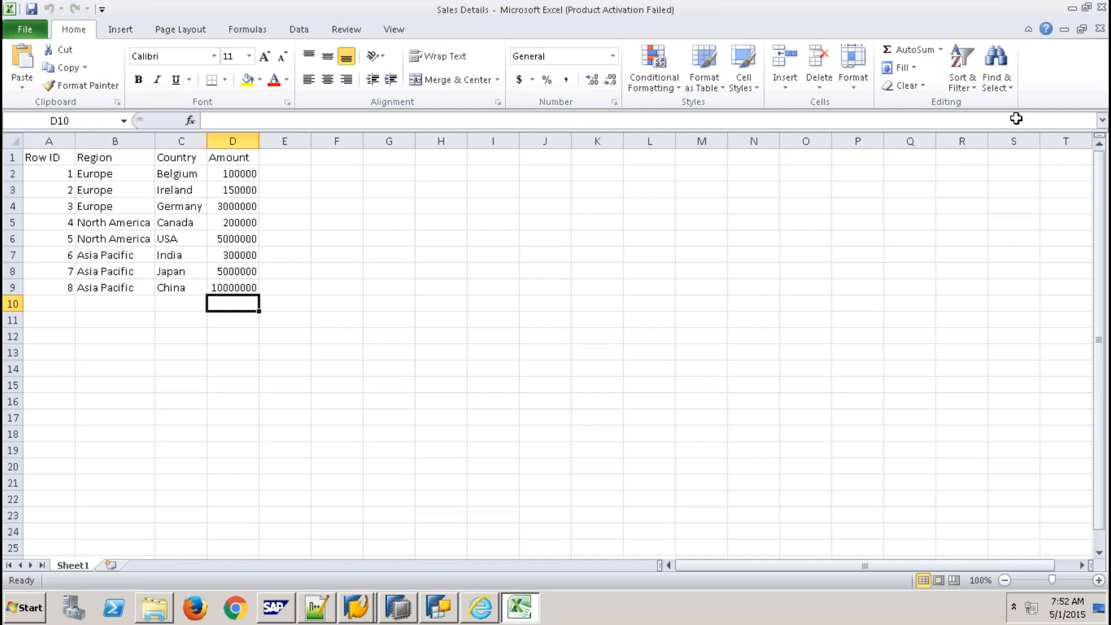
left_click(1101, 9)
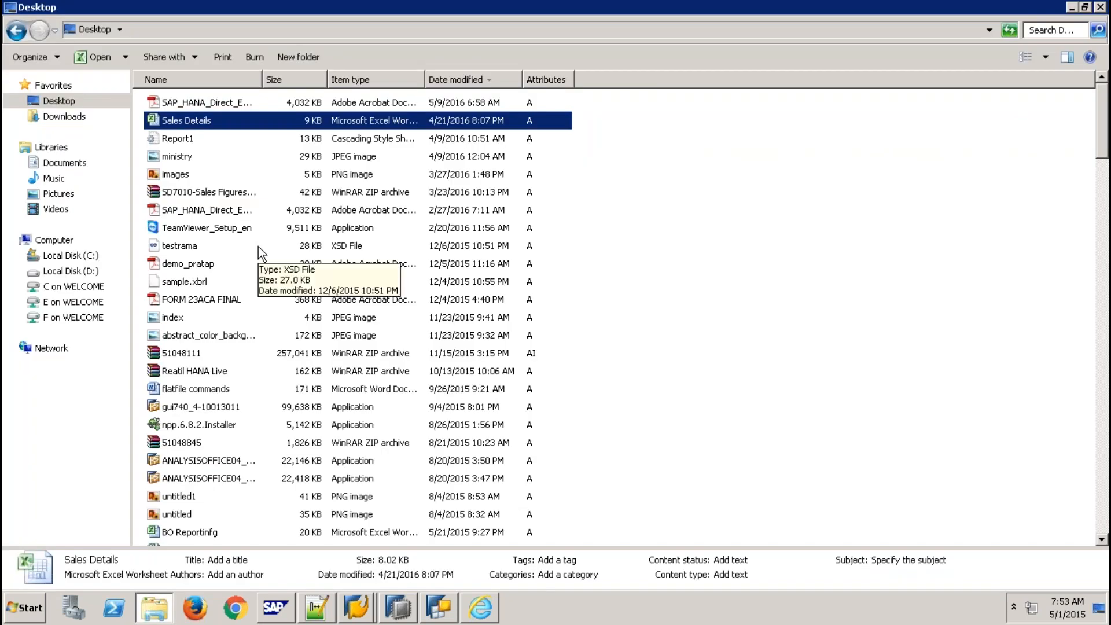
scroll(250, 259, "down", 1)
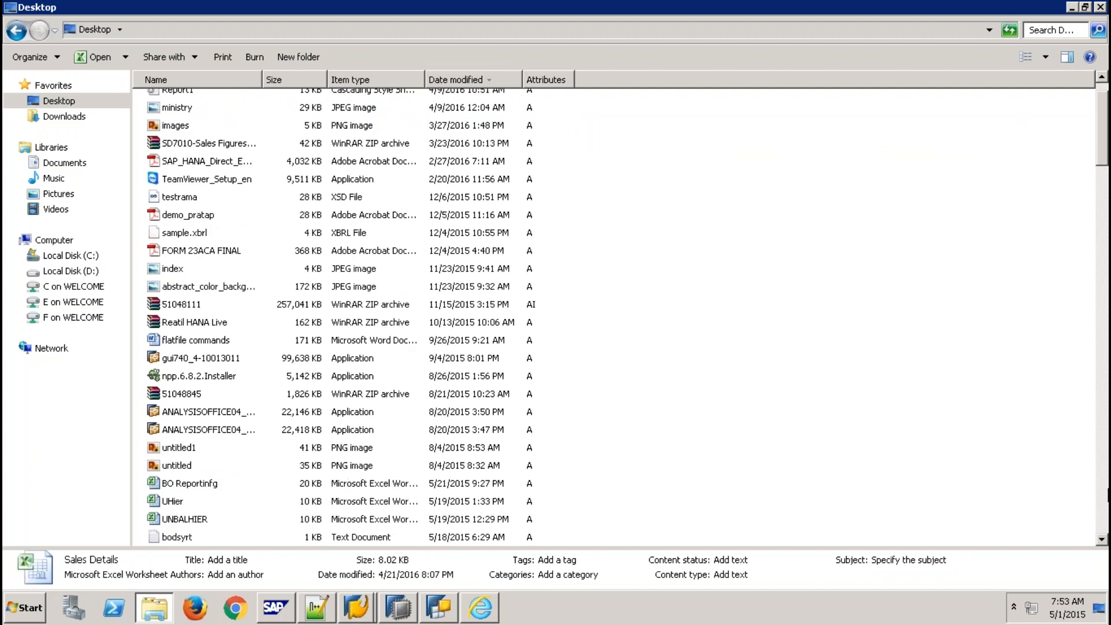
- Scroll down the Desktop file list to bring the hmodel workbook into view
left_click(1103, 541)
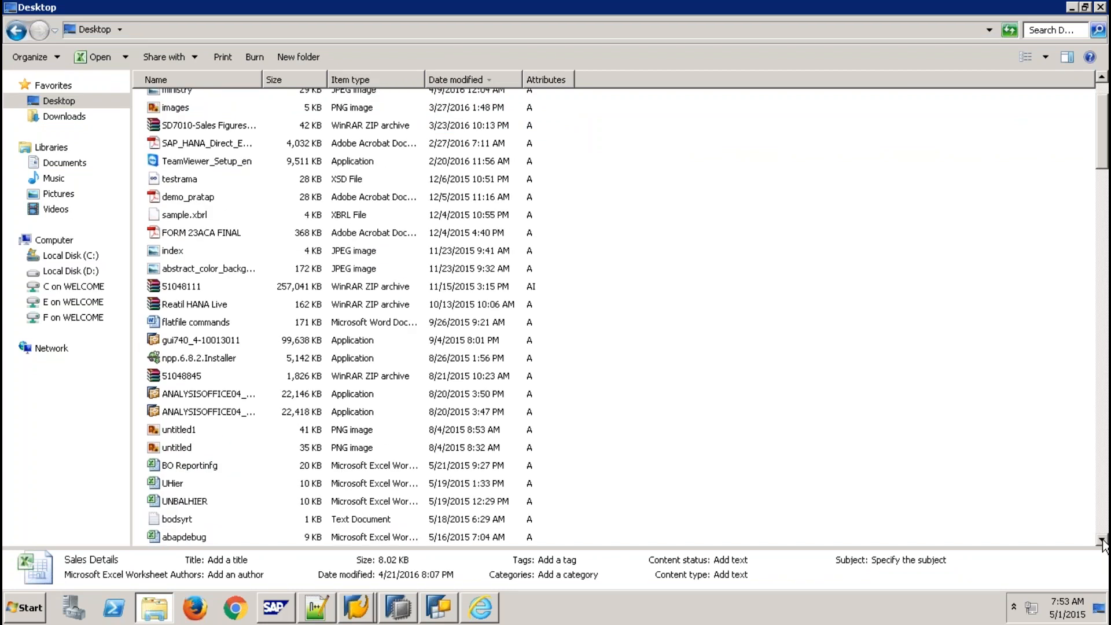
left_click(1102, 541)
left_click(1103, 541)
left_click(1102, 542)
left_click(1103, 542)
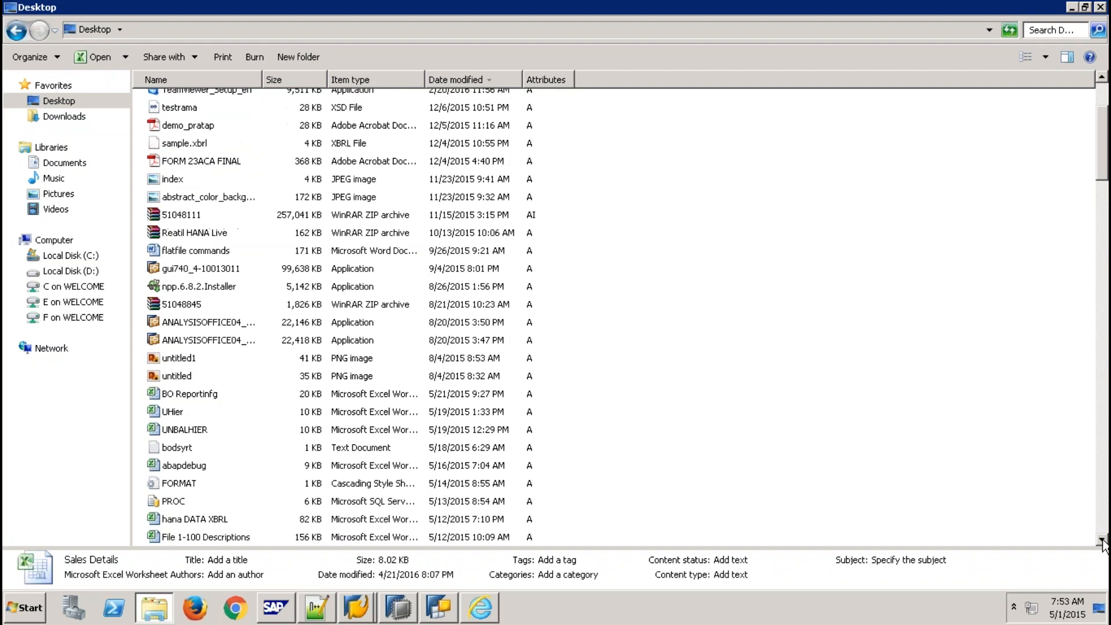
left_click(1103, 541)
left_click(1103, 541)
left_click(1103, 541)
left_click(1102, 542)
left_click(1102, 541)
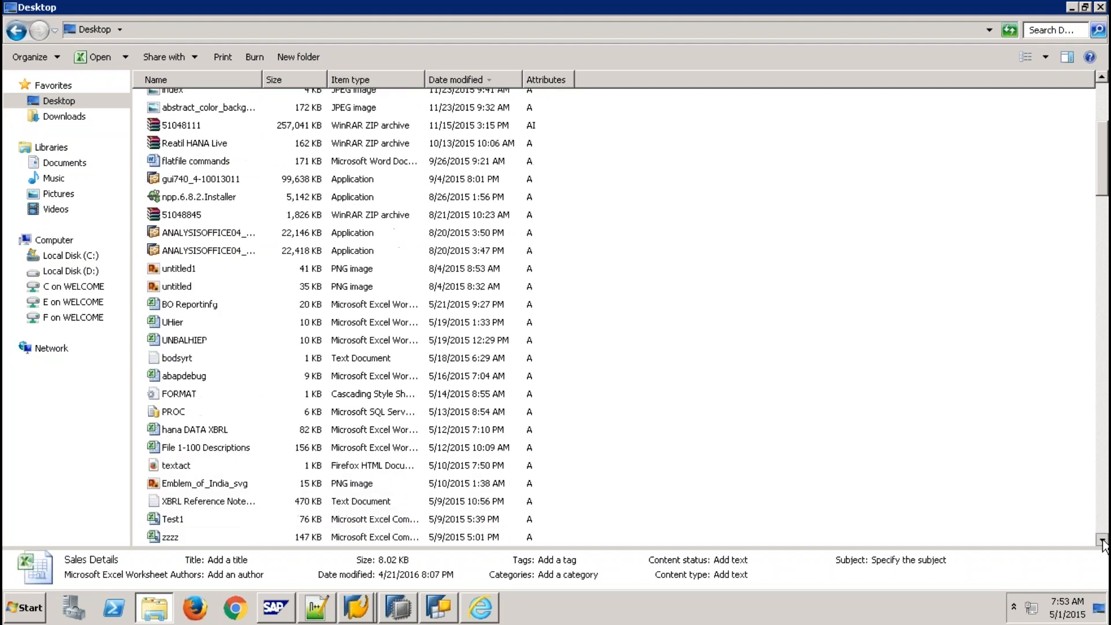
left_click(1103, 541)
left_click(1103, 542)
left_click(1103, 542)
left_click(1103, 541)
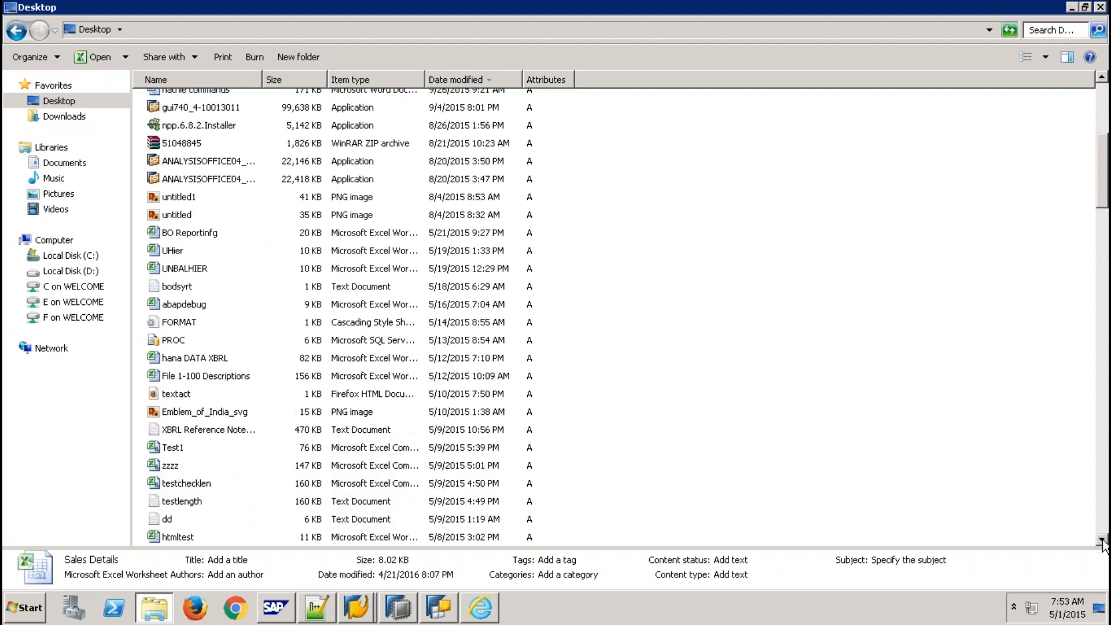
left_click(1103, 541)
left_click(1103, 541)
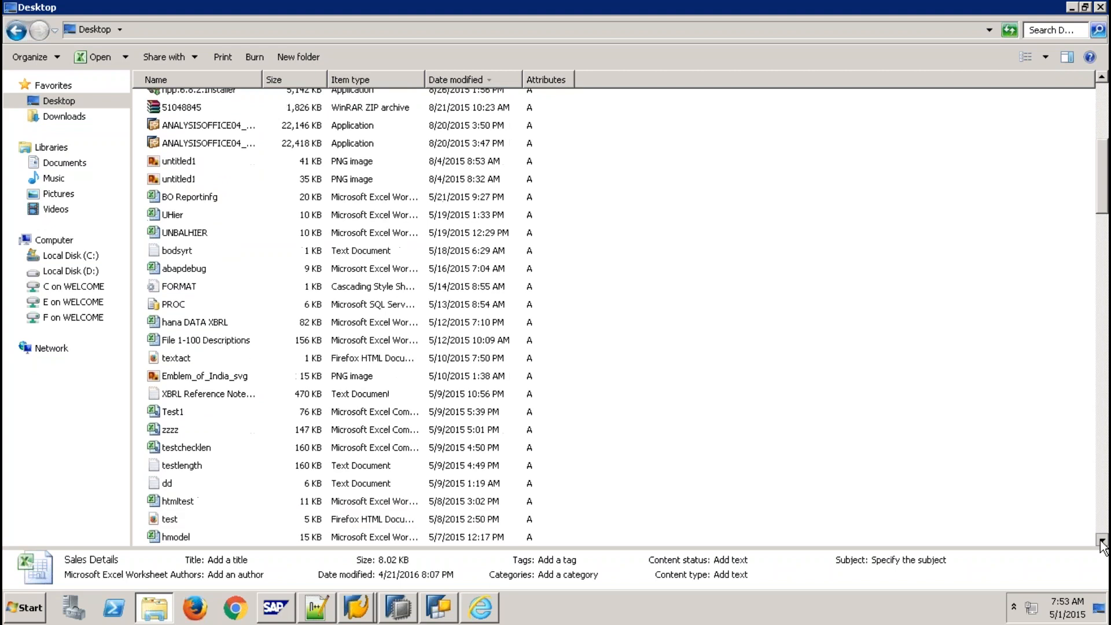
left_click(1103, 541)
left_click(1103, 541)
left_click(1103, 541)
left_click(1103, 541)
left_click(1103, 542)
- Open the hmodel workbook in Excel and dismiss the Office activation prompt
left_click(178, 452)
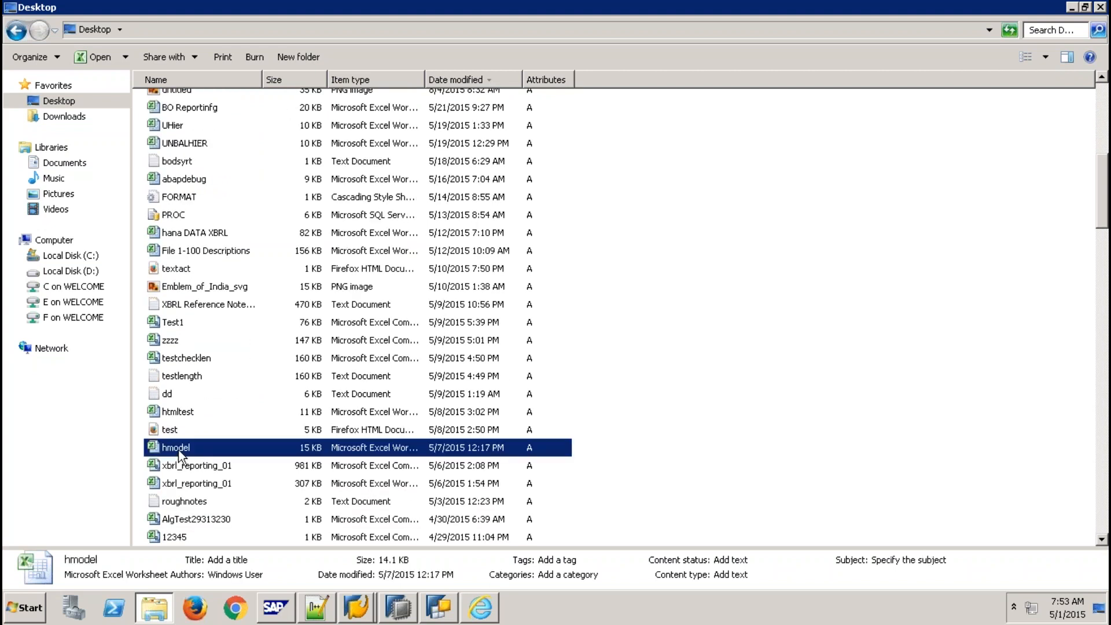
double_click(179, 452)
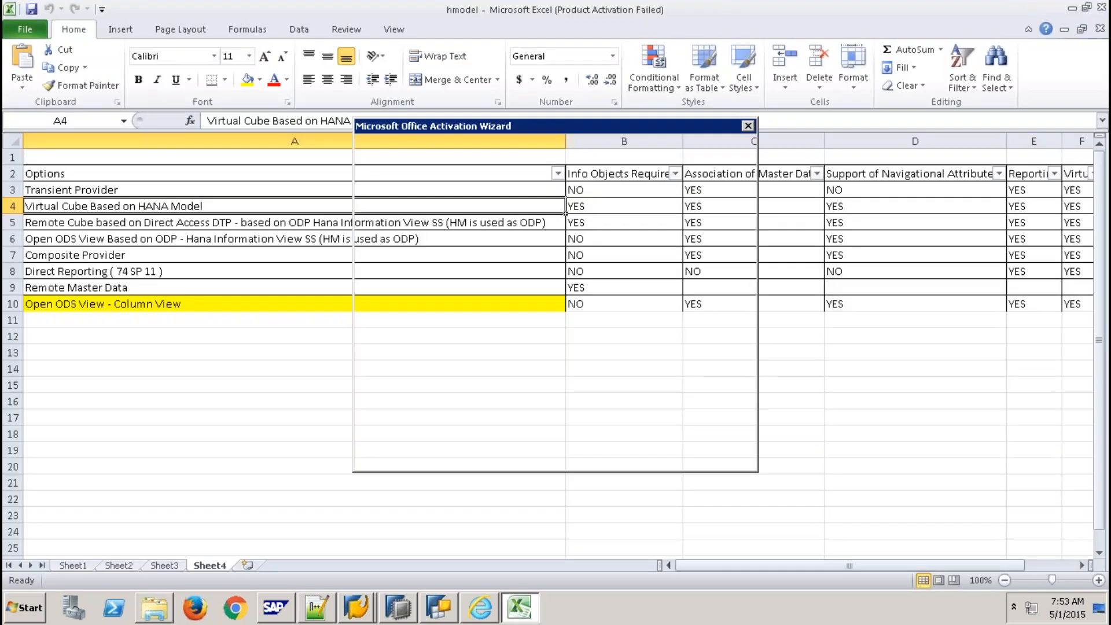
left_click(719, 455)
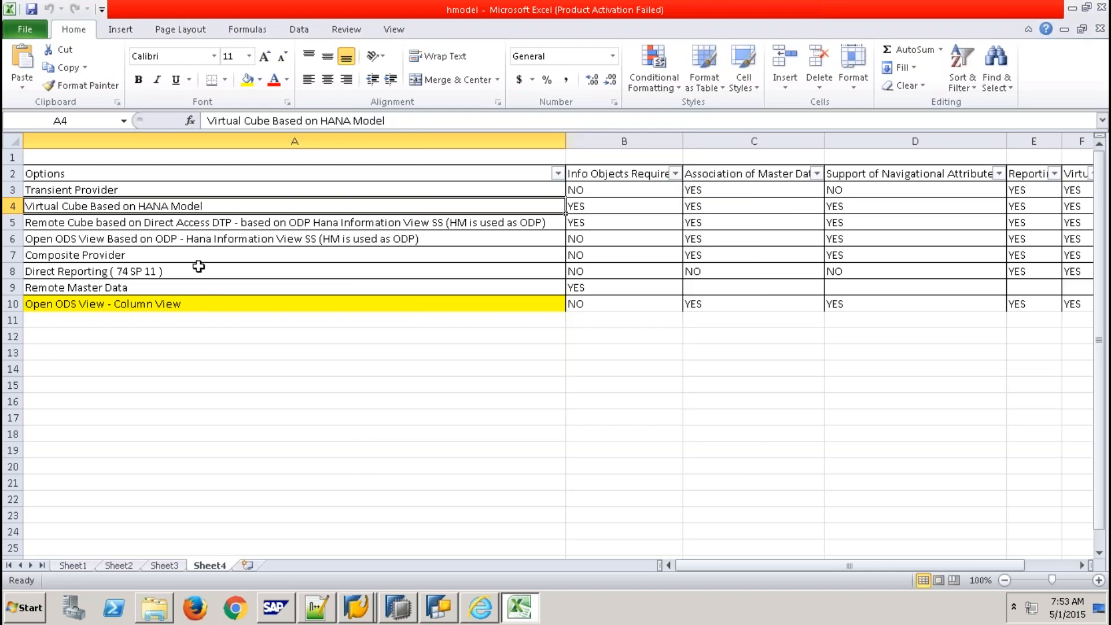
- Narrow column A so more comparison columns fit, then widen it slightly
left_click(179, 192)
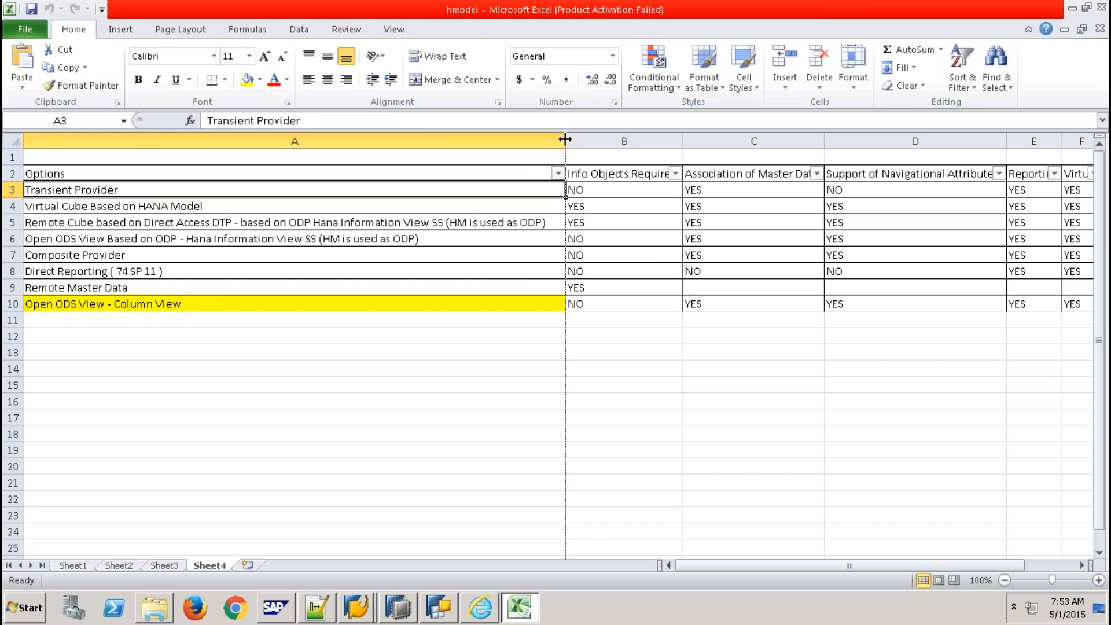
left_click_drag(566, 140, 275, 137)
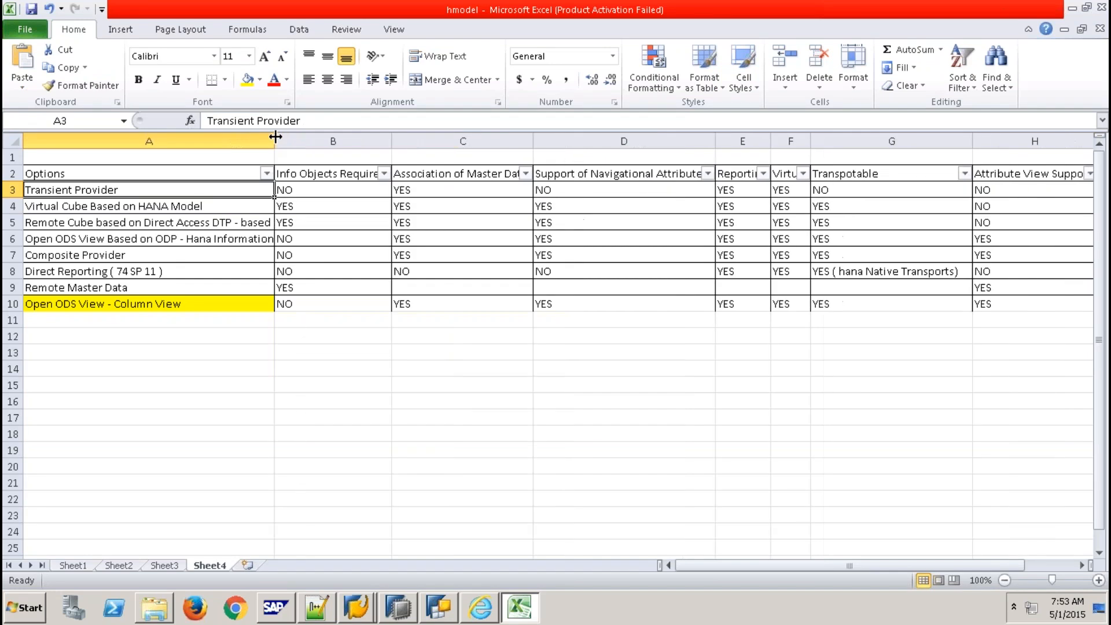
left_click(341, 173)
left_click(429, 173)
left_click(634, 162)
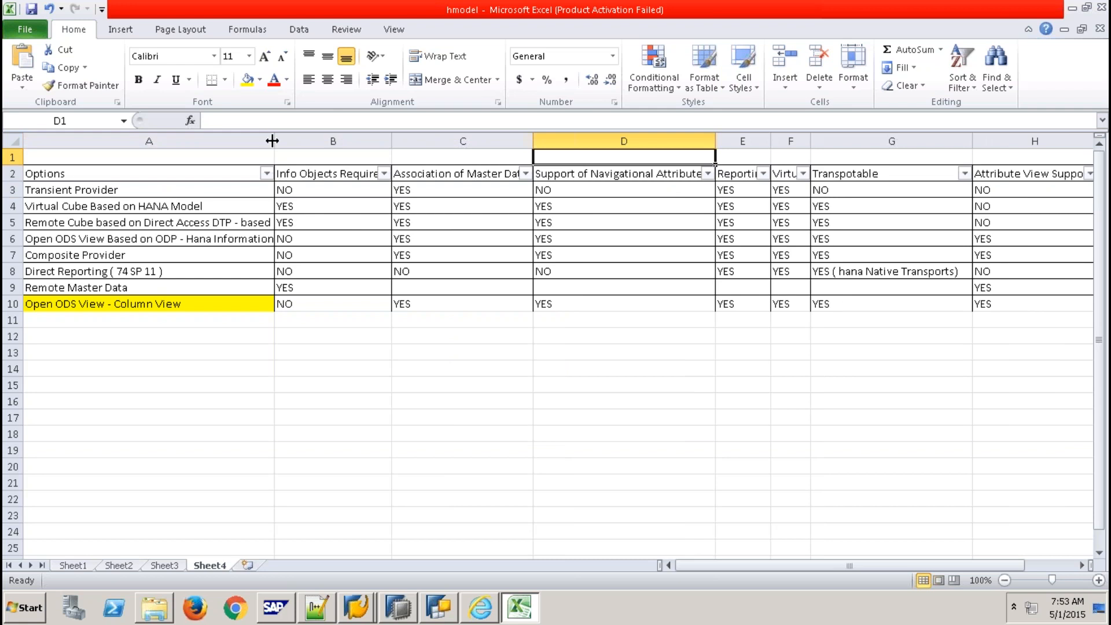
left_click_drag(274, 139, 330, 139)
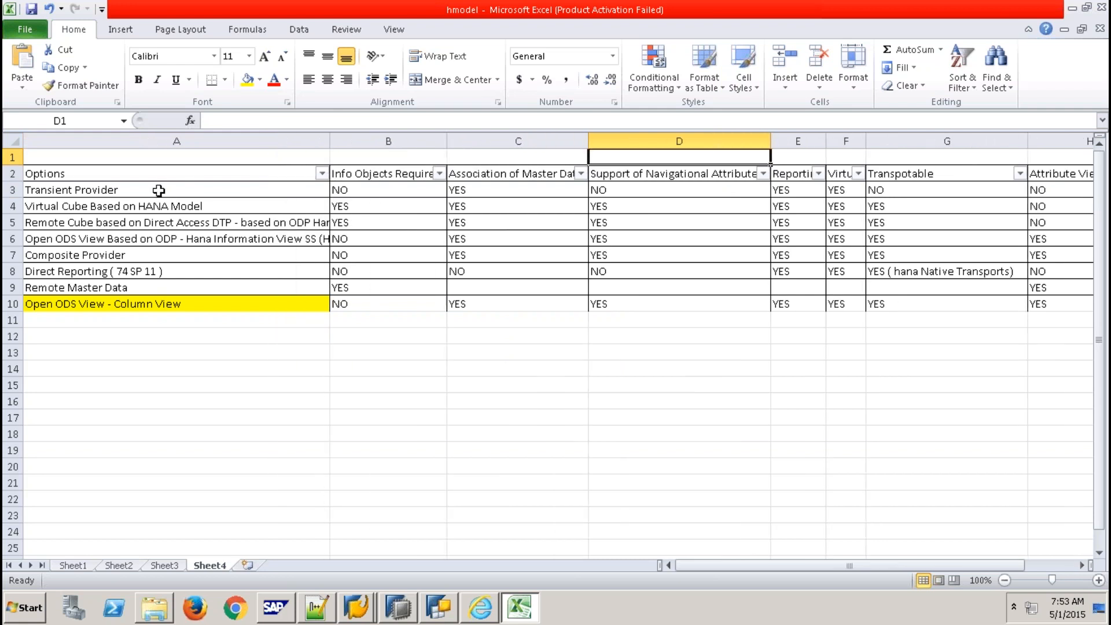
- Select the option names in A3:A4 and A5:A10, then clear the selection
left_click(119, 190)
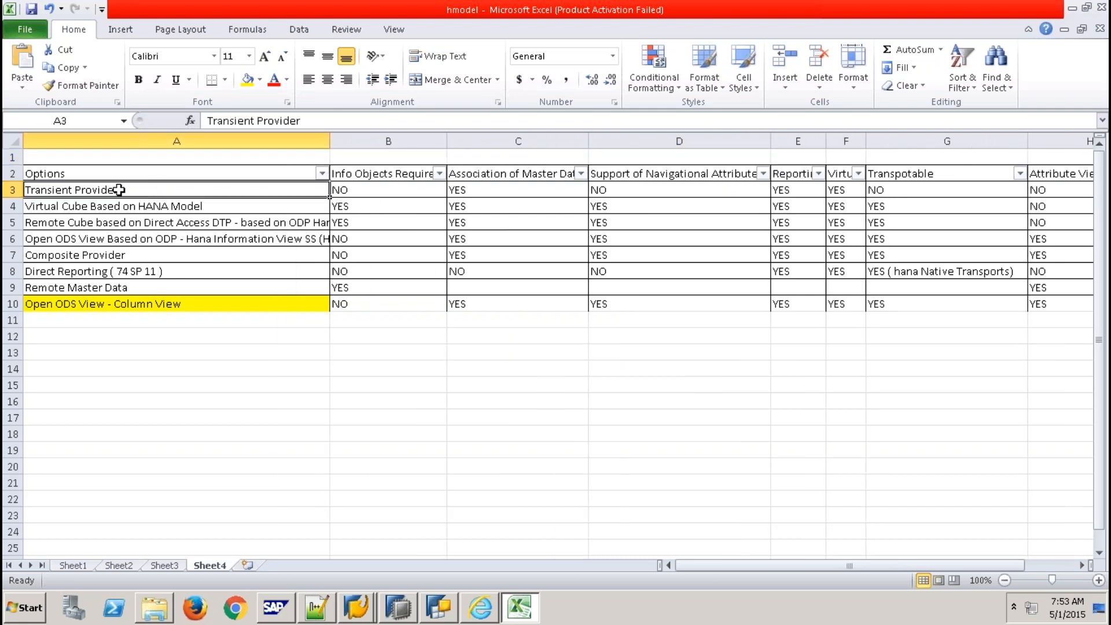
left_click(154, 207)
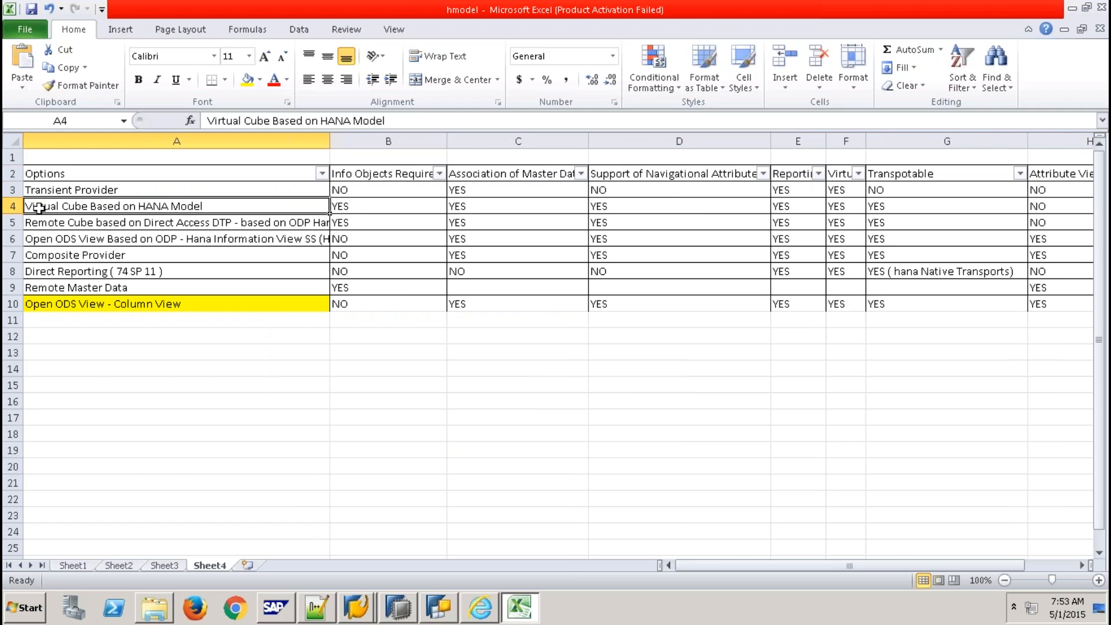
left_click(239, 189)
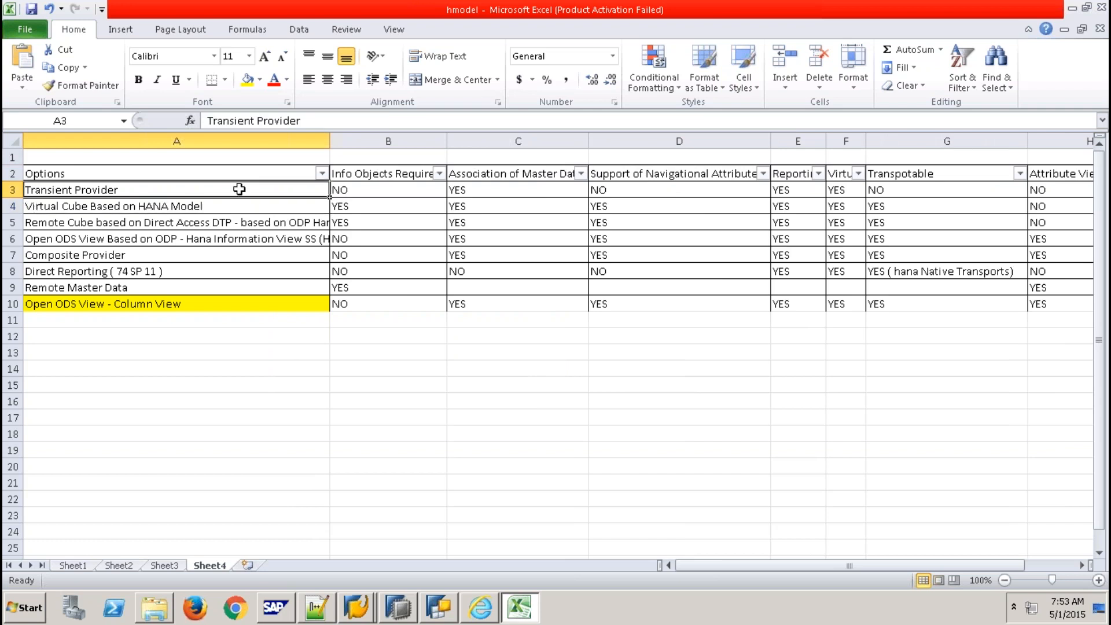
left_click_drag(239, 190, 242, 211)
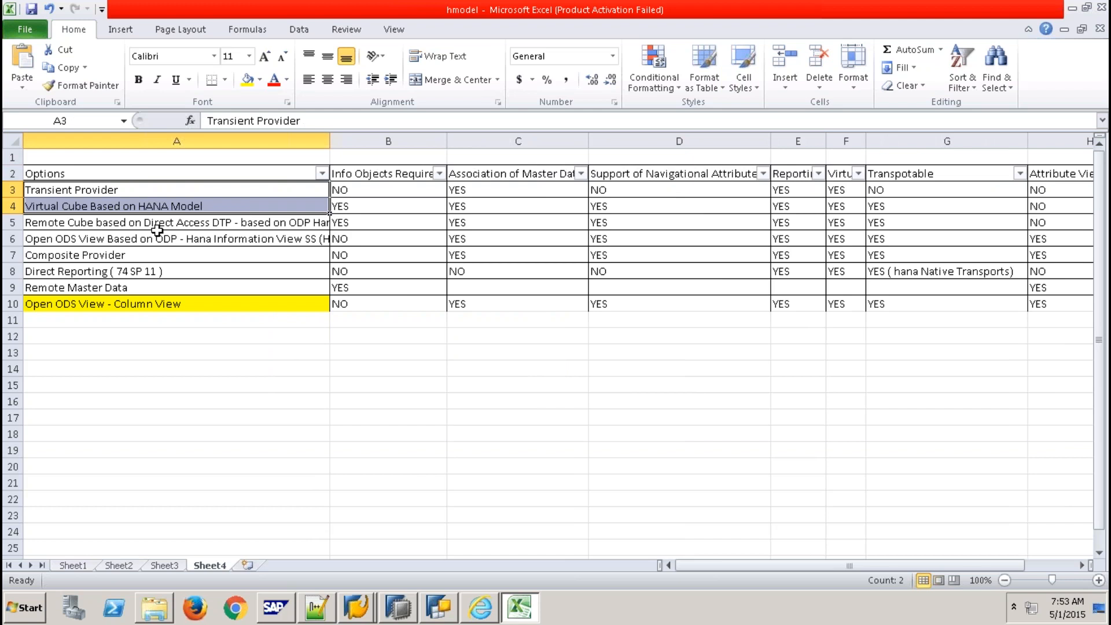
left_click_drag(155, 223, 158, 297)
left_click(236, 382)
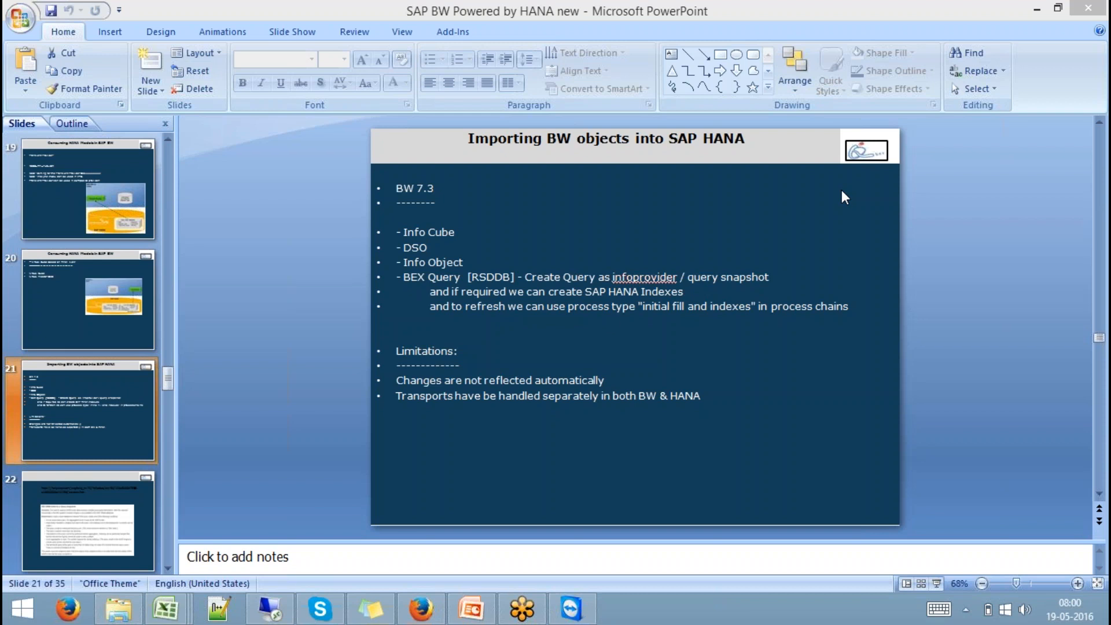
- Switch from the PowerPoint slide back to the remote session showing the Excel comparison sheet
left_click(269, 608)
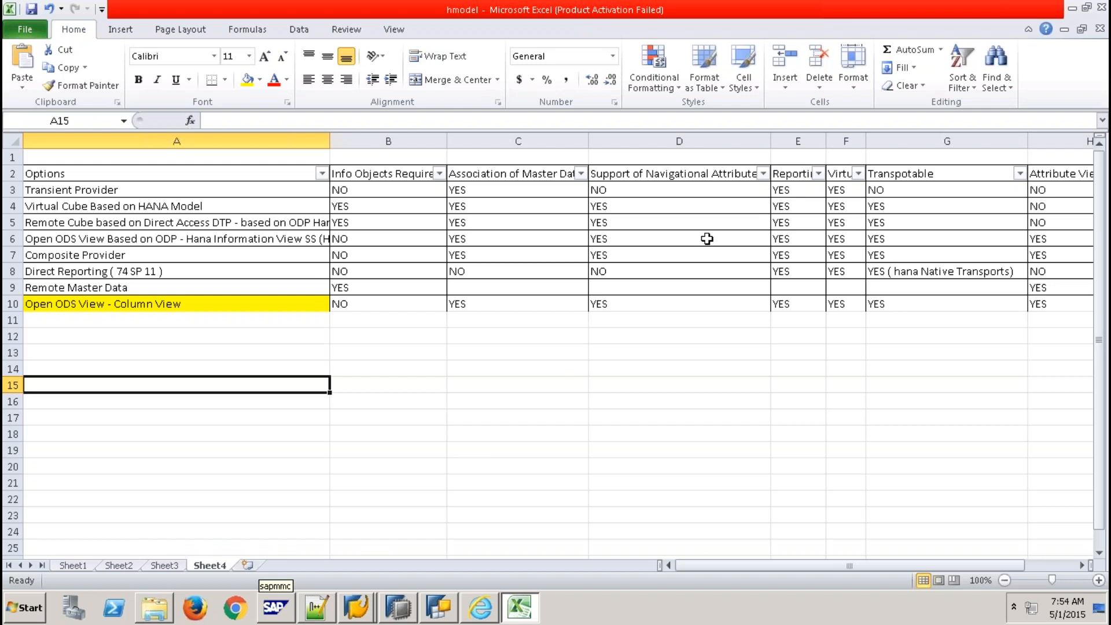
- Filter the Support of Navigational Attribute column to show only YES rows
left_click(764, 174)
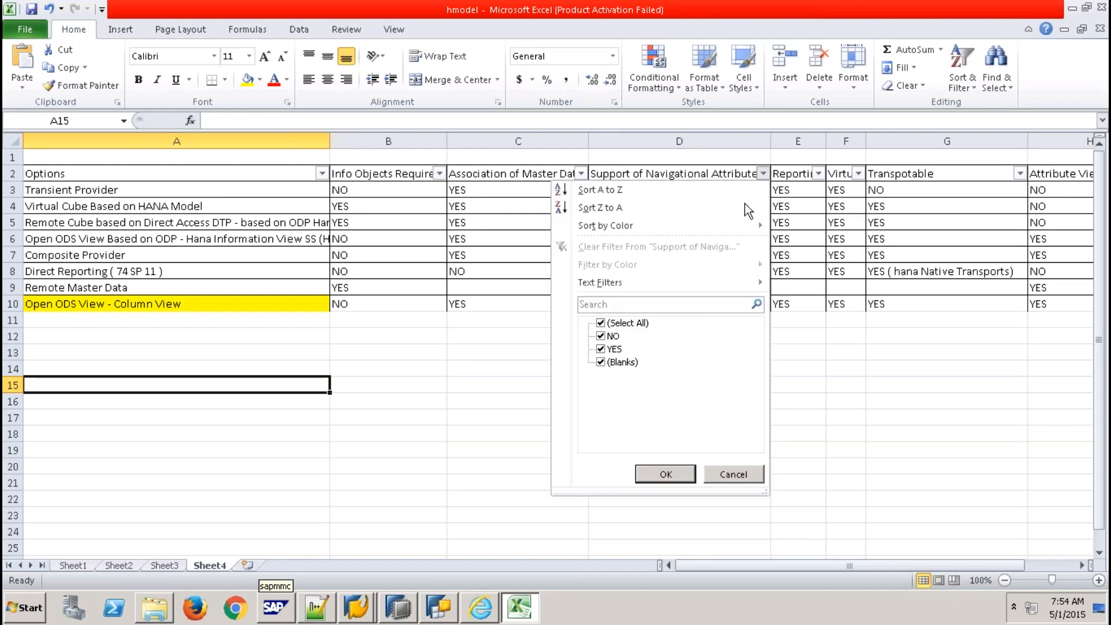
left_click(628, 323)
left_click(612, 349)
left_click(663, 470)
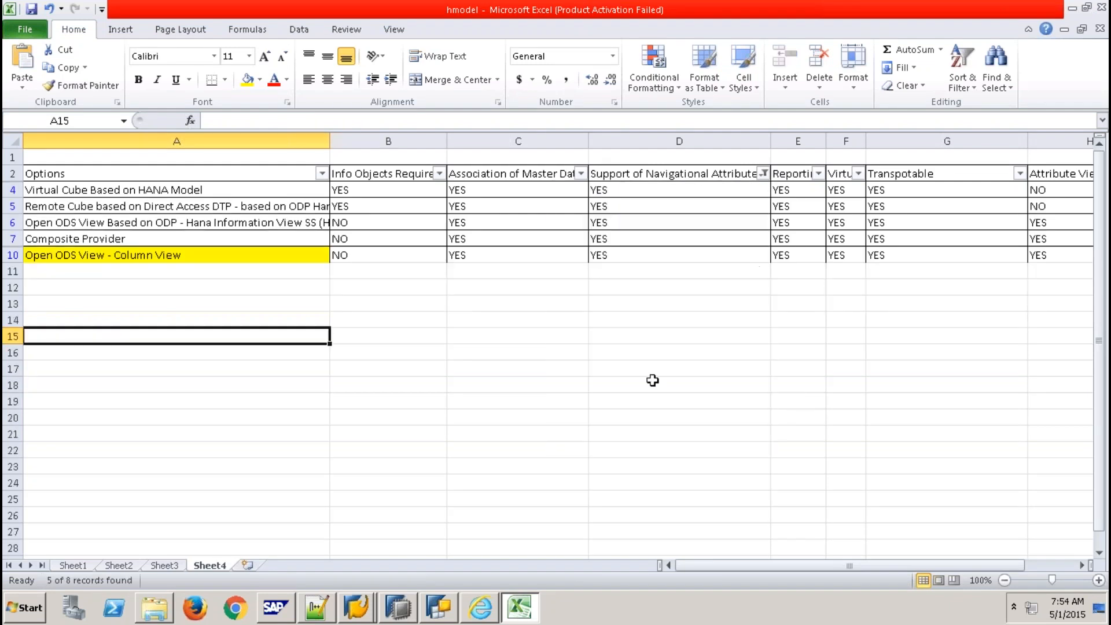
- Review the remaining YES options, such as Composite Provider and Open ODS View, then return to PowerPoint
left_click(118, 256)
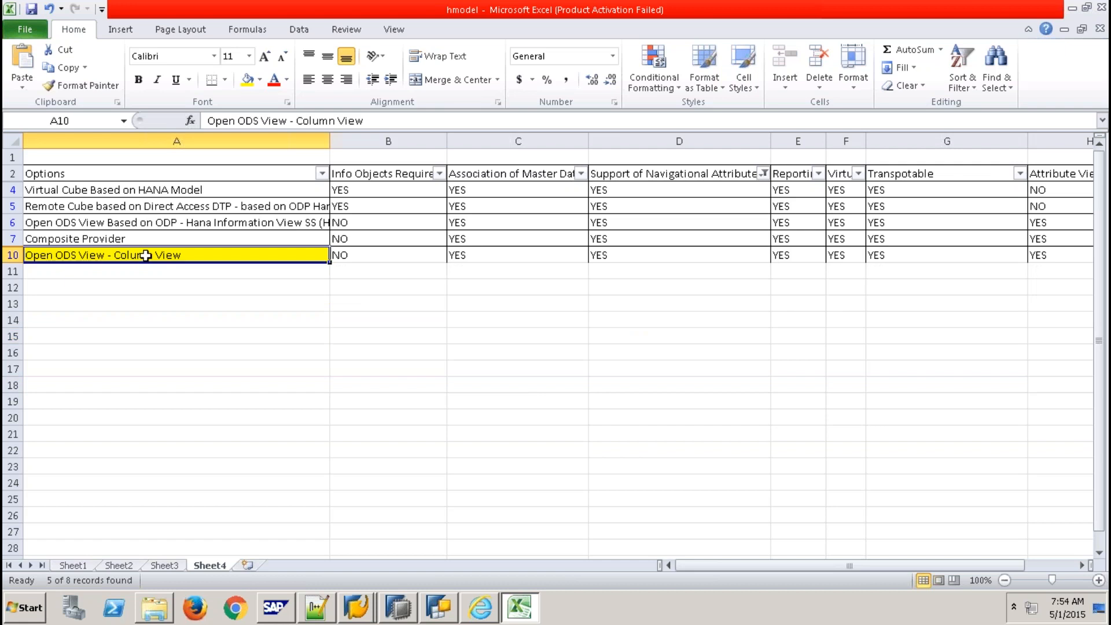
left_click(618, 256)
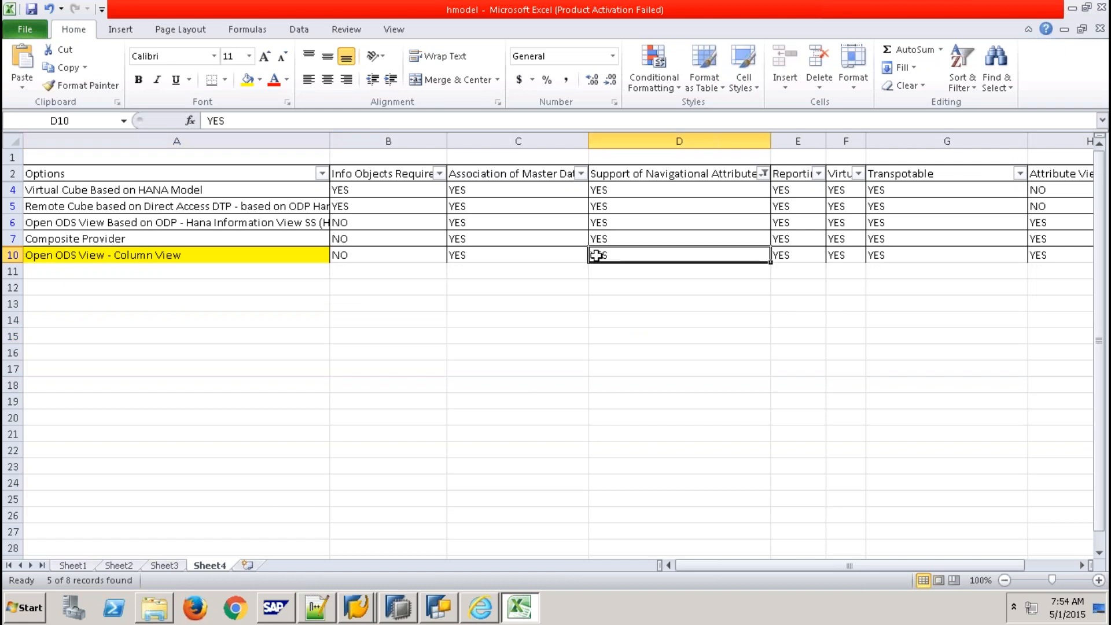
left_click(114, 239)
left_click(621, 237)
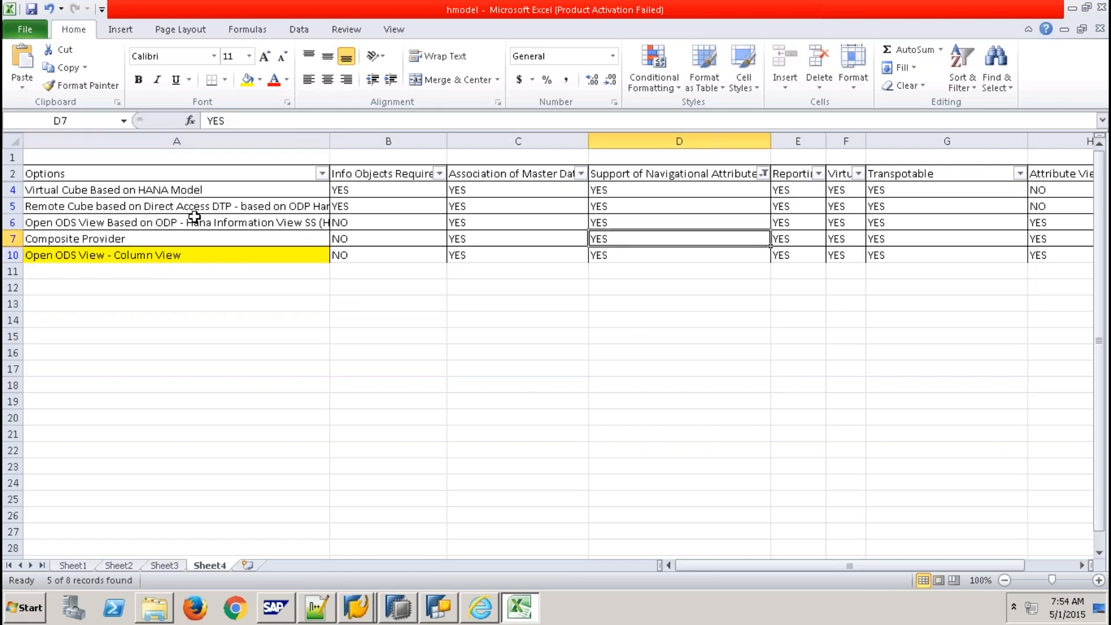
left_click(163, 225)
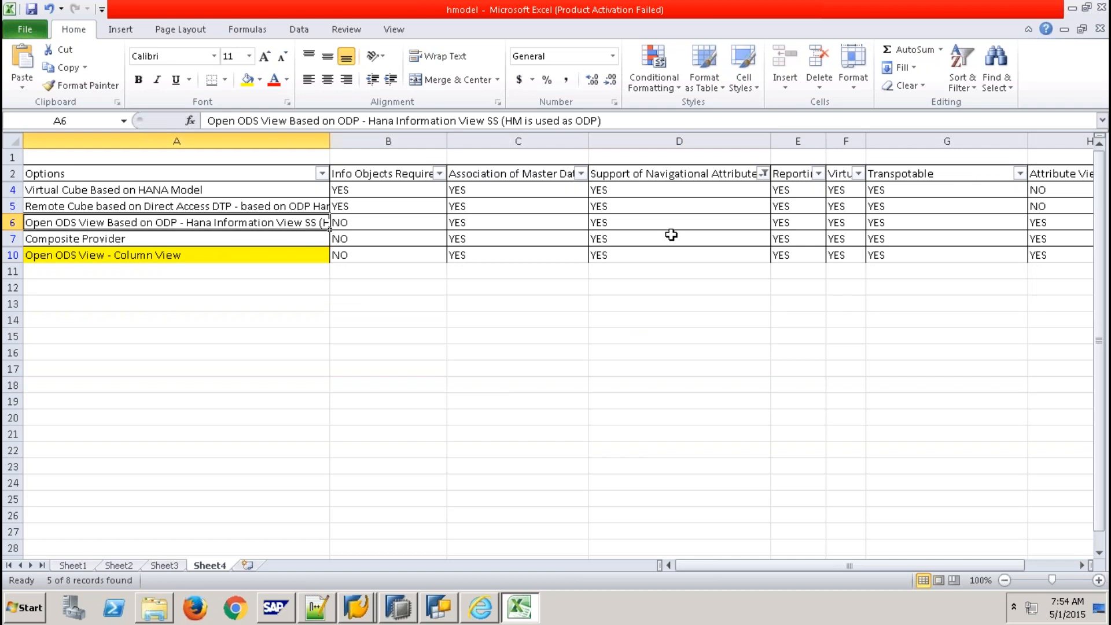
left_click_drag(642, 190, 646, 258)
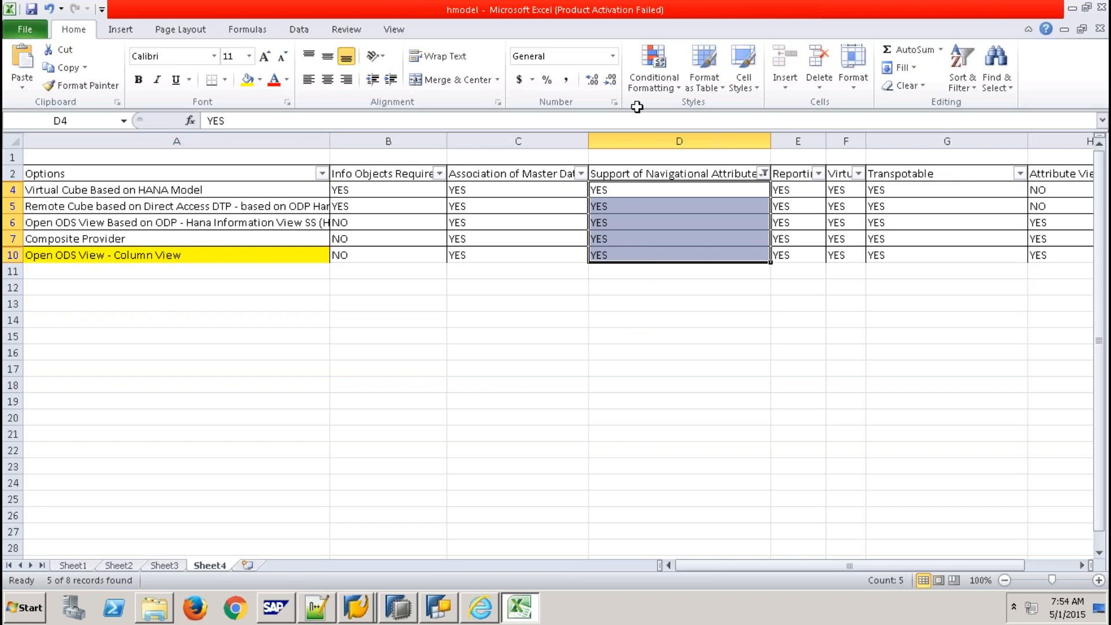
left_click(490, 14)
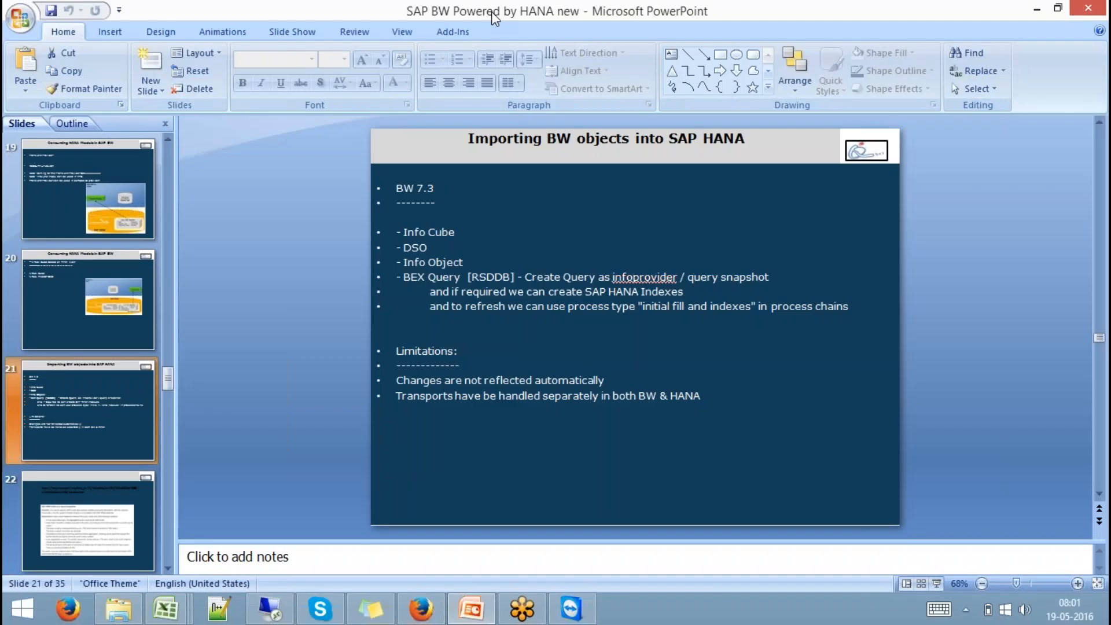